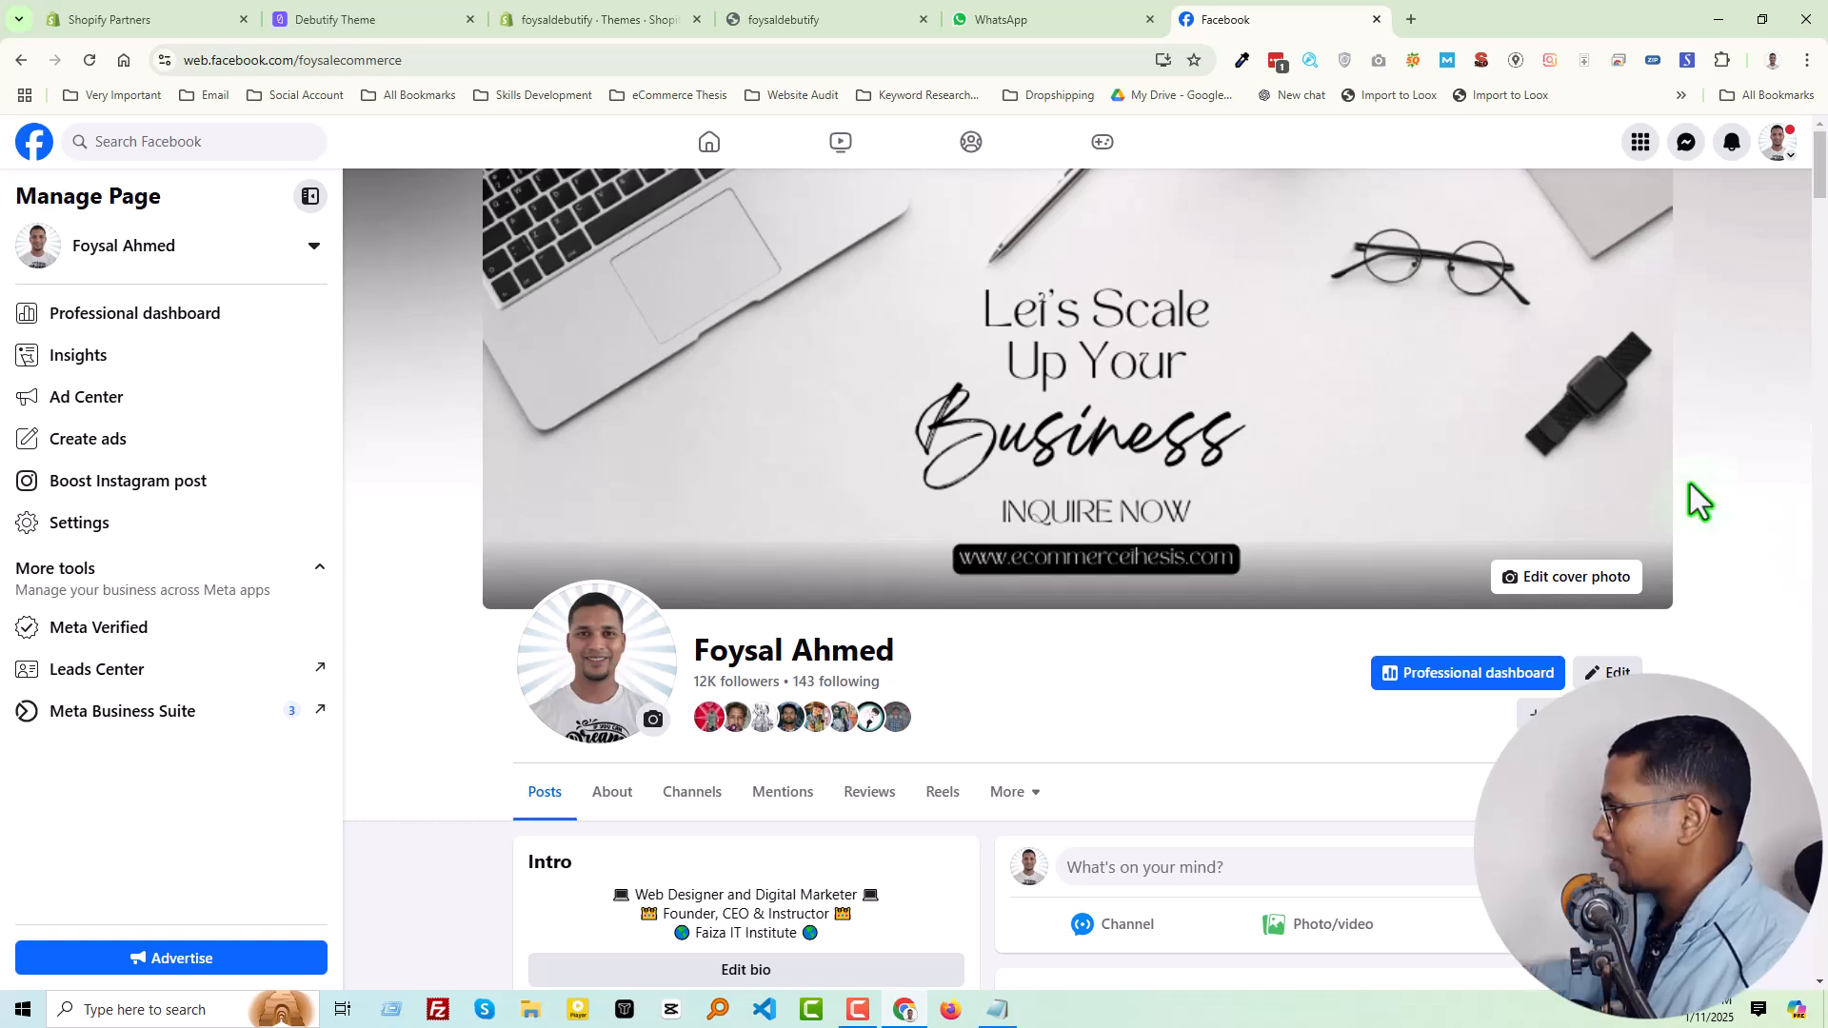
# Look through the Facebook page's posts down to the Debutify partnership reel and return to the start of the page
pyautogui.scroll(-12, 1690, 491)
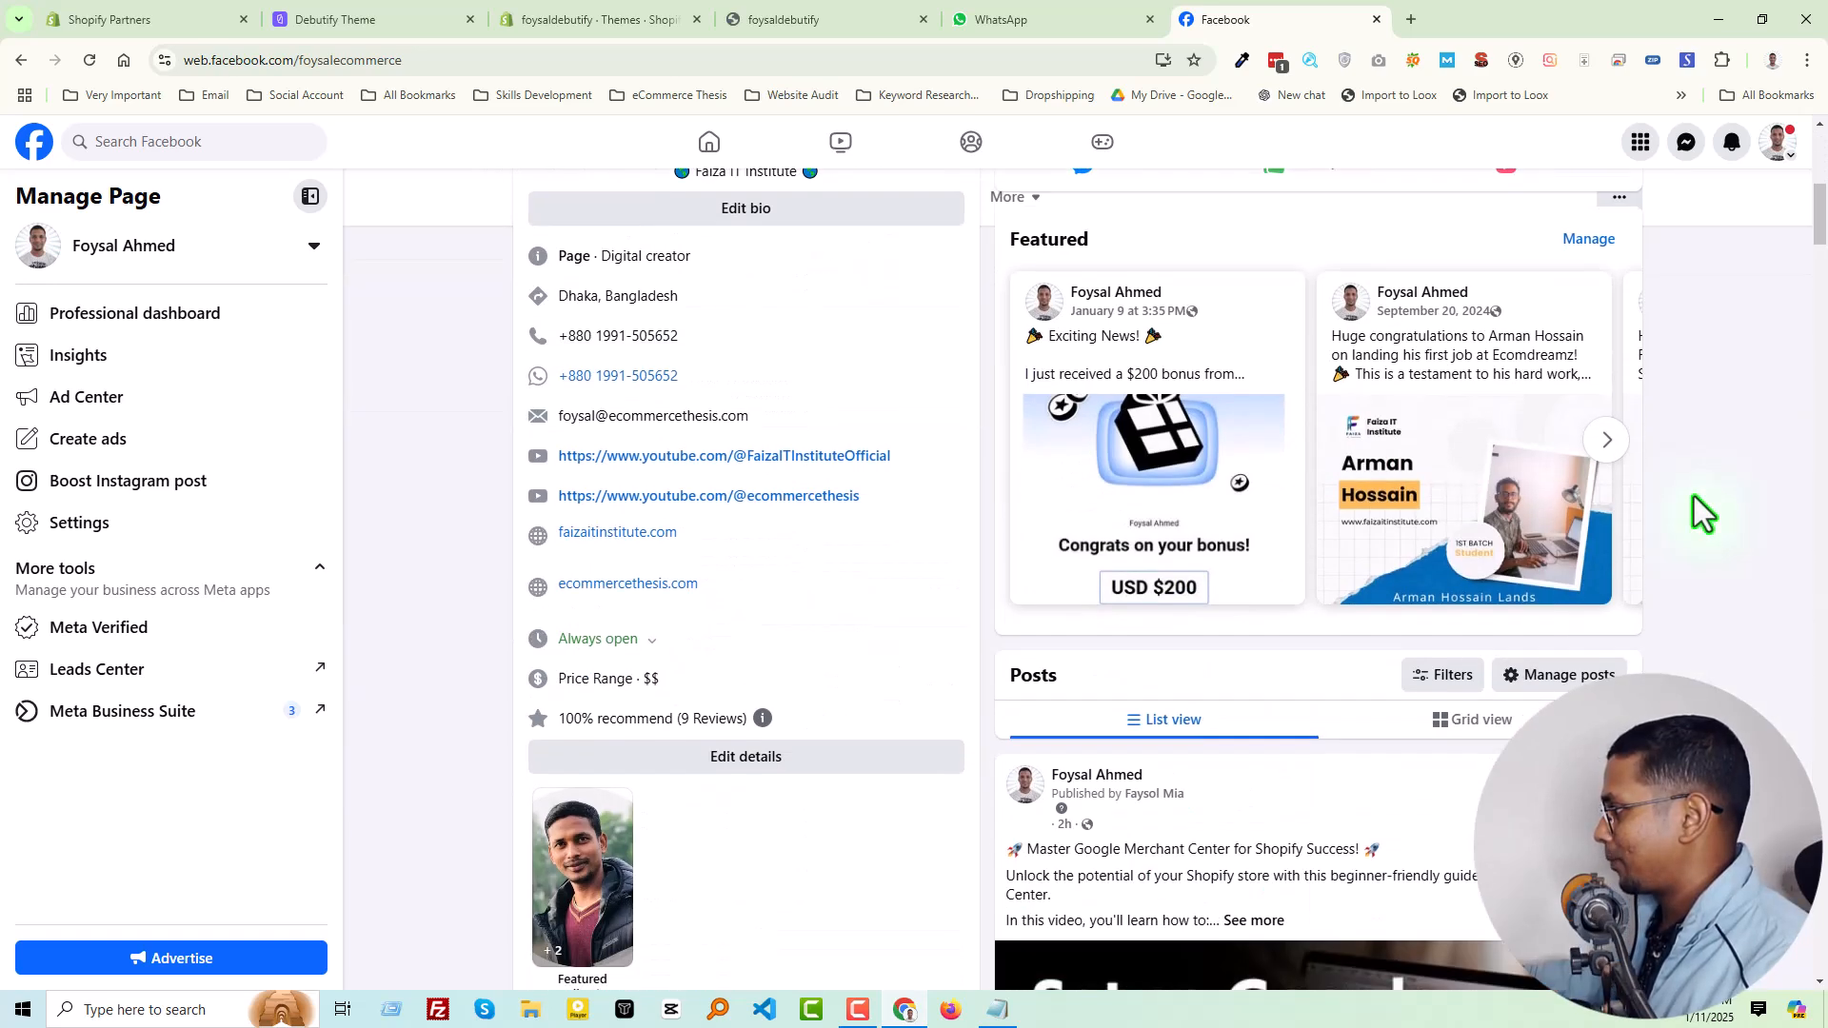
pyautogui.scroll(-5, 1690, 528)
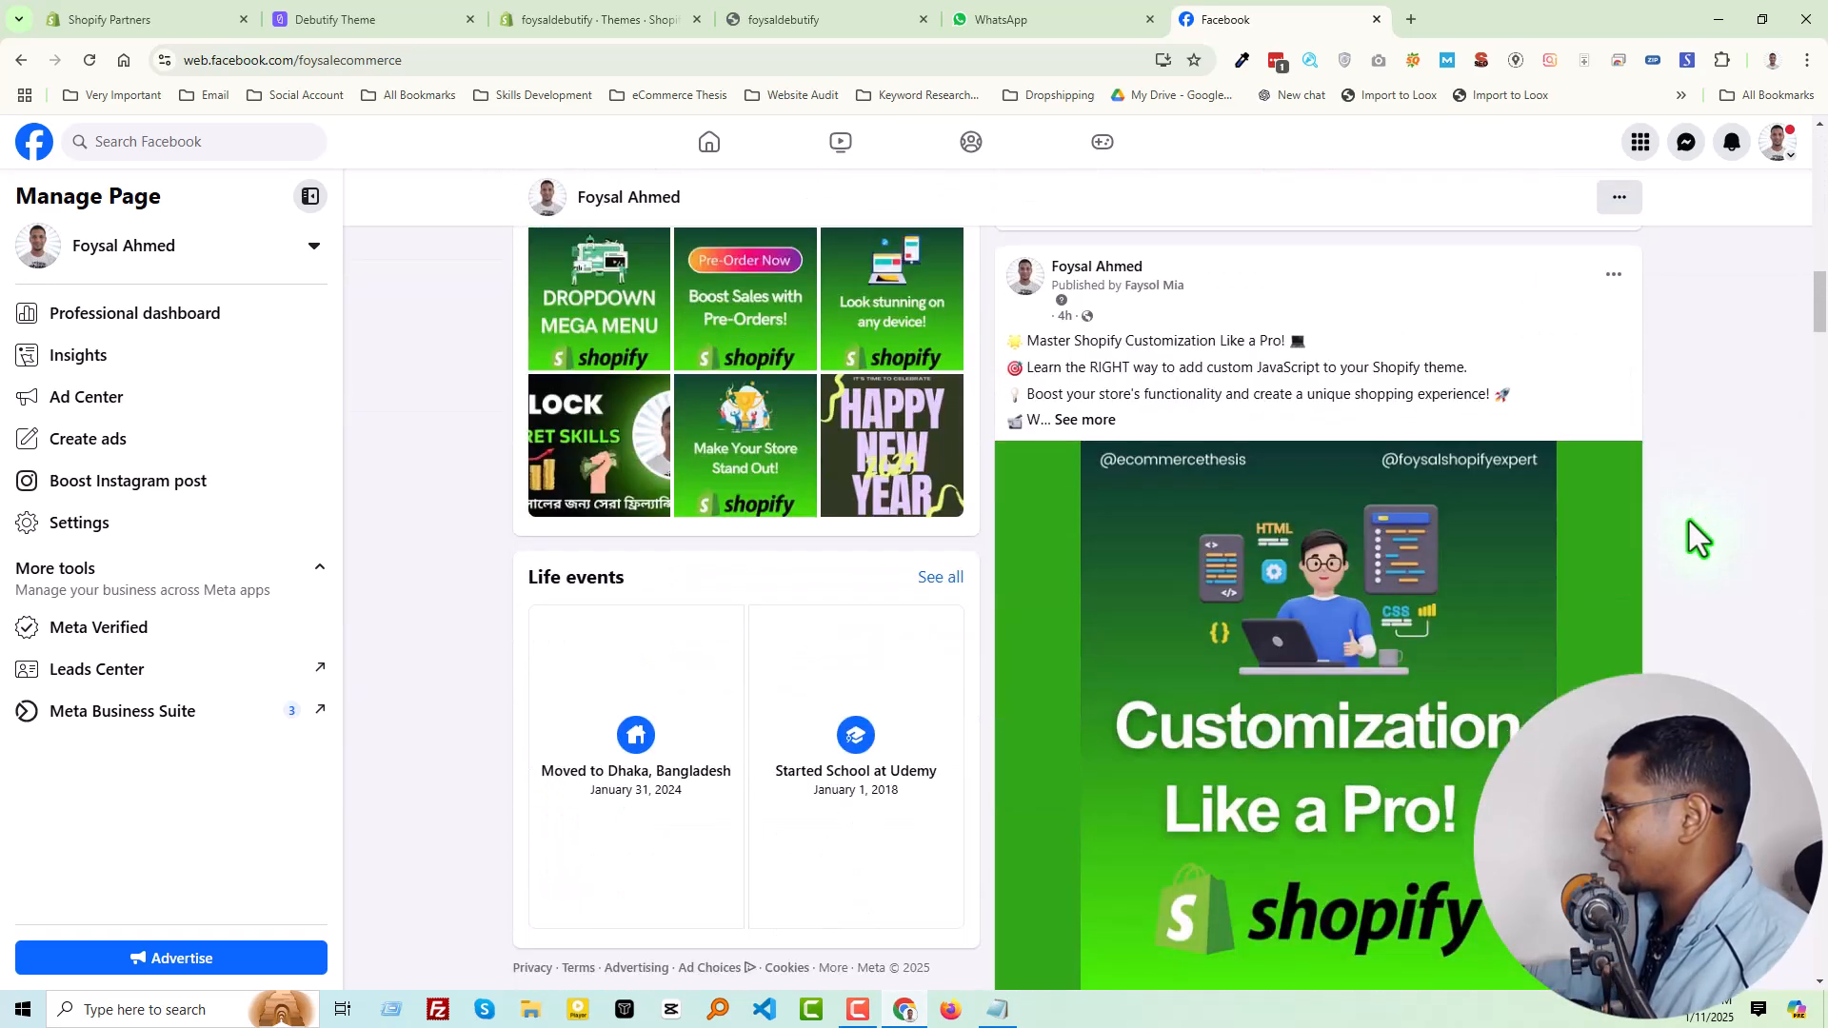
pyautogui.scroll(-4, 1690, 521)
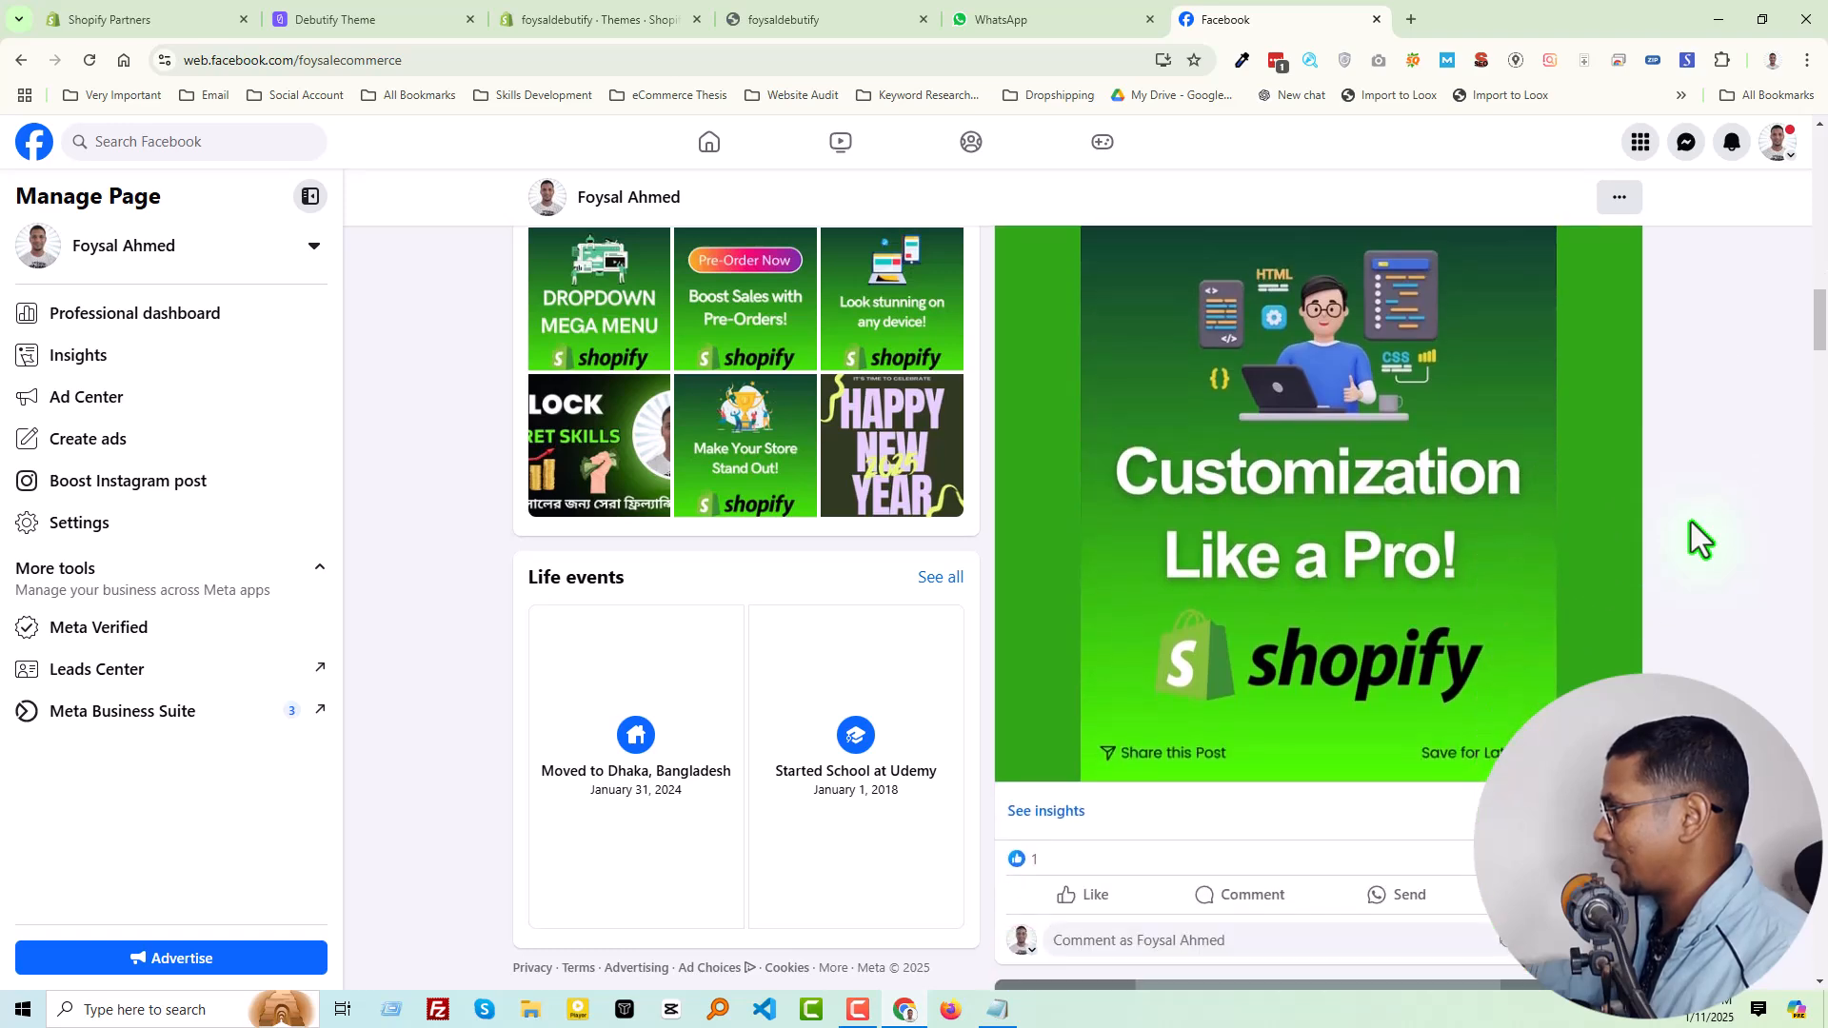
pyautogui.scroll(-7, 1691, 522)
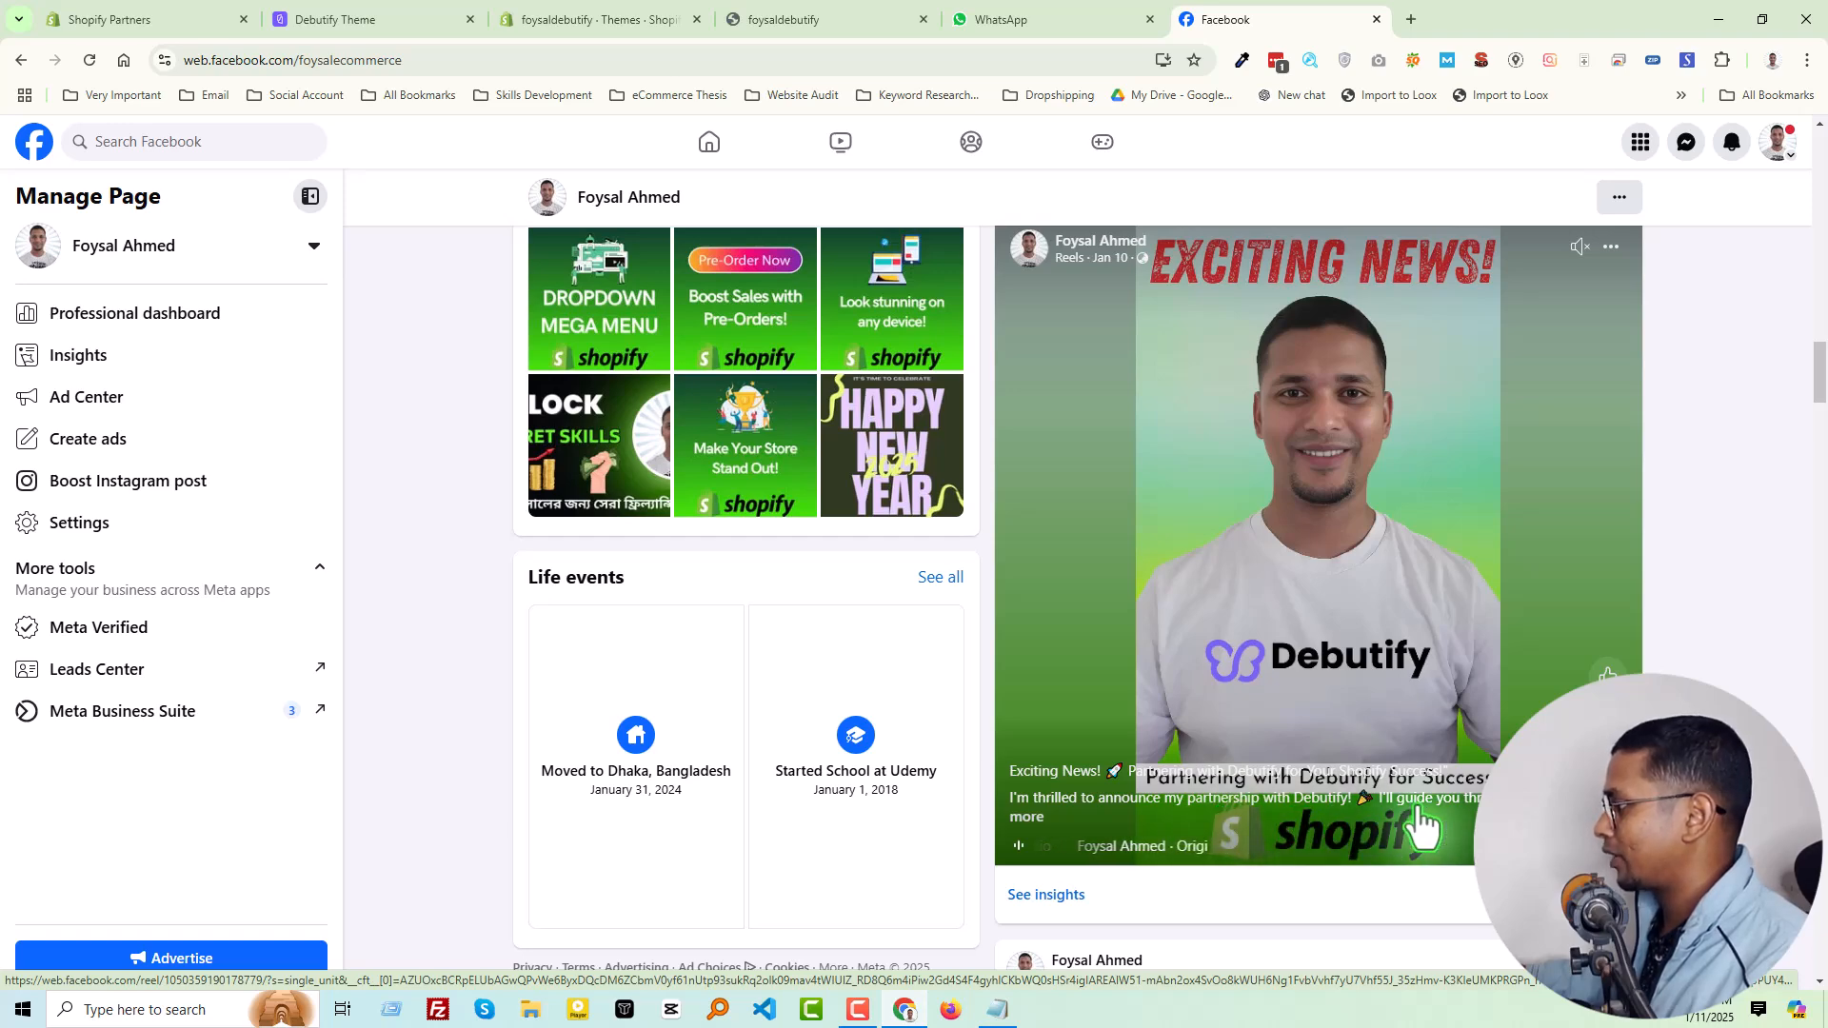
pyautogui.press('Home')
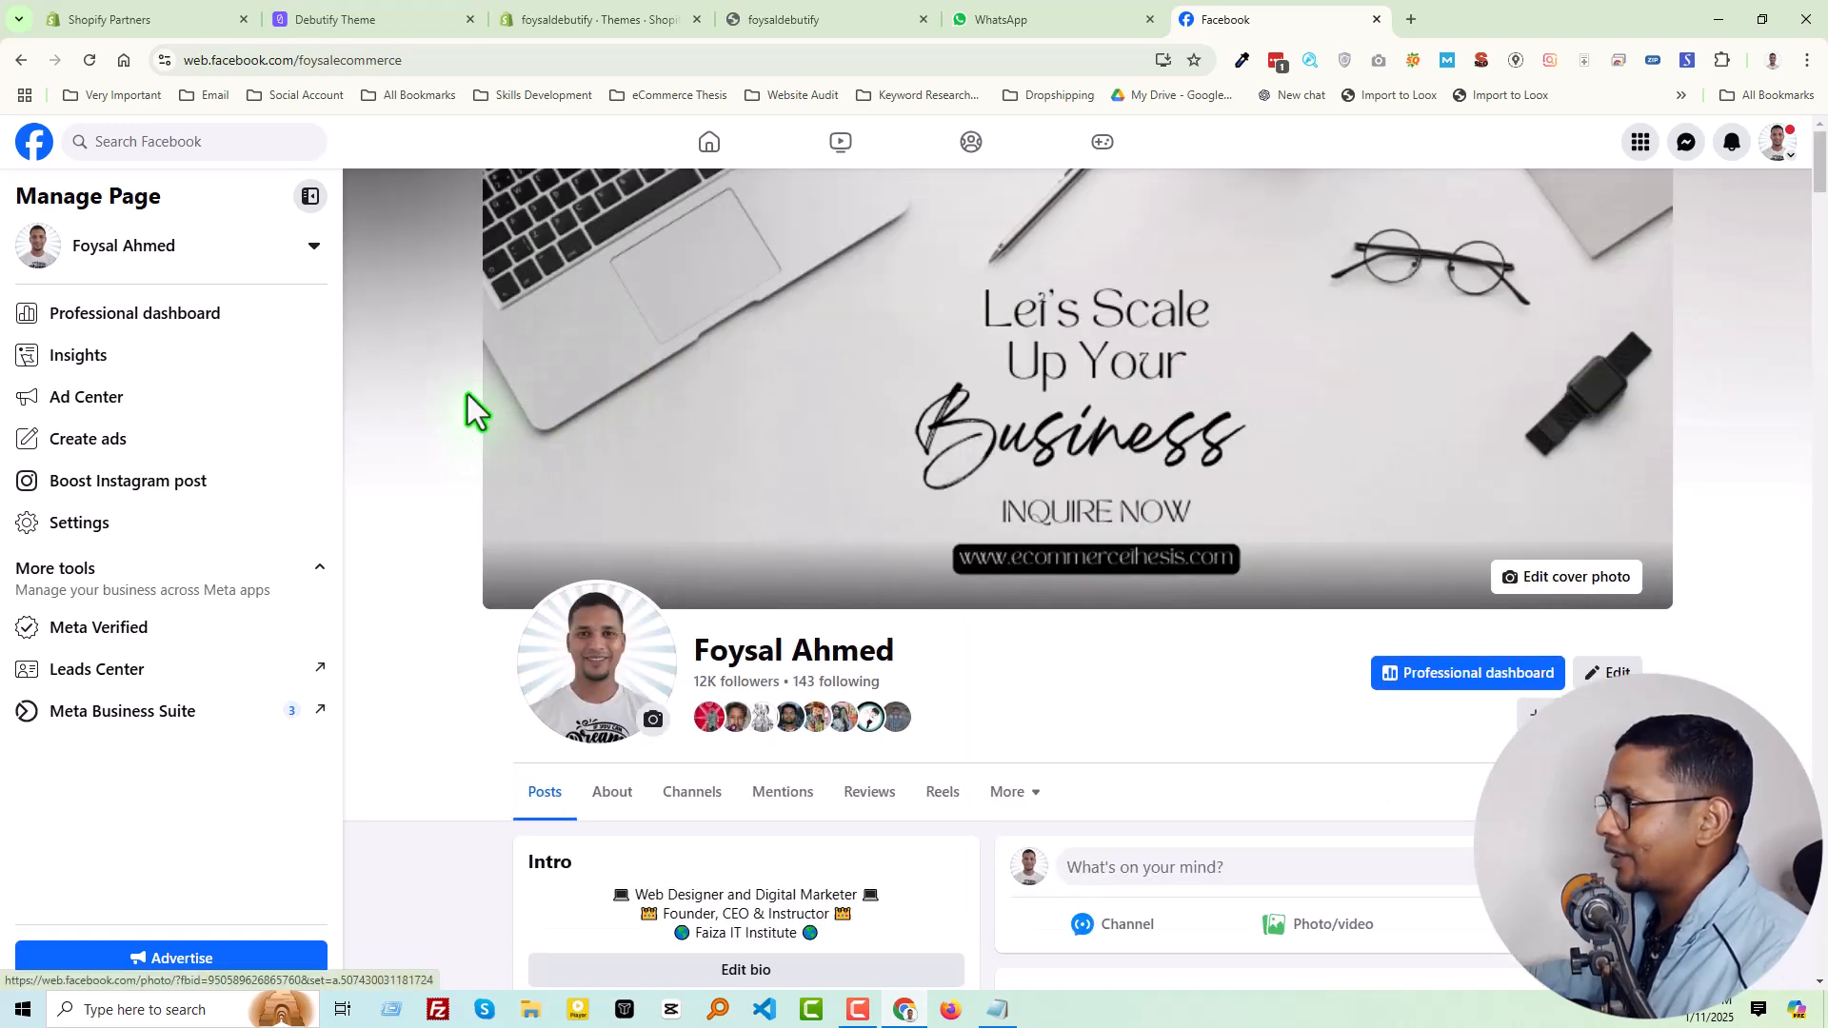
# Check the store connected in the Debutify dashboard against its Shopify themes page and live storefront
pyautogui.click(398, 19)
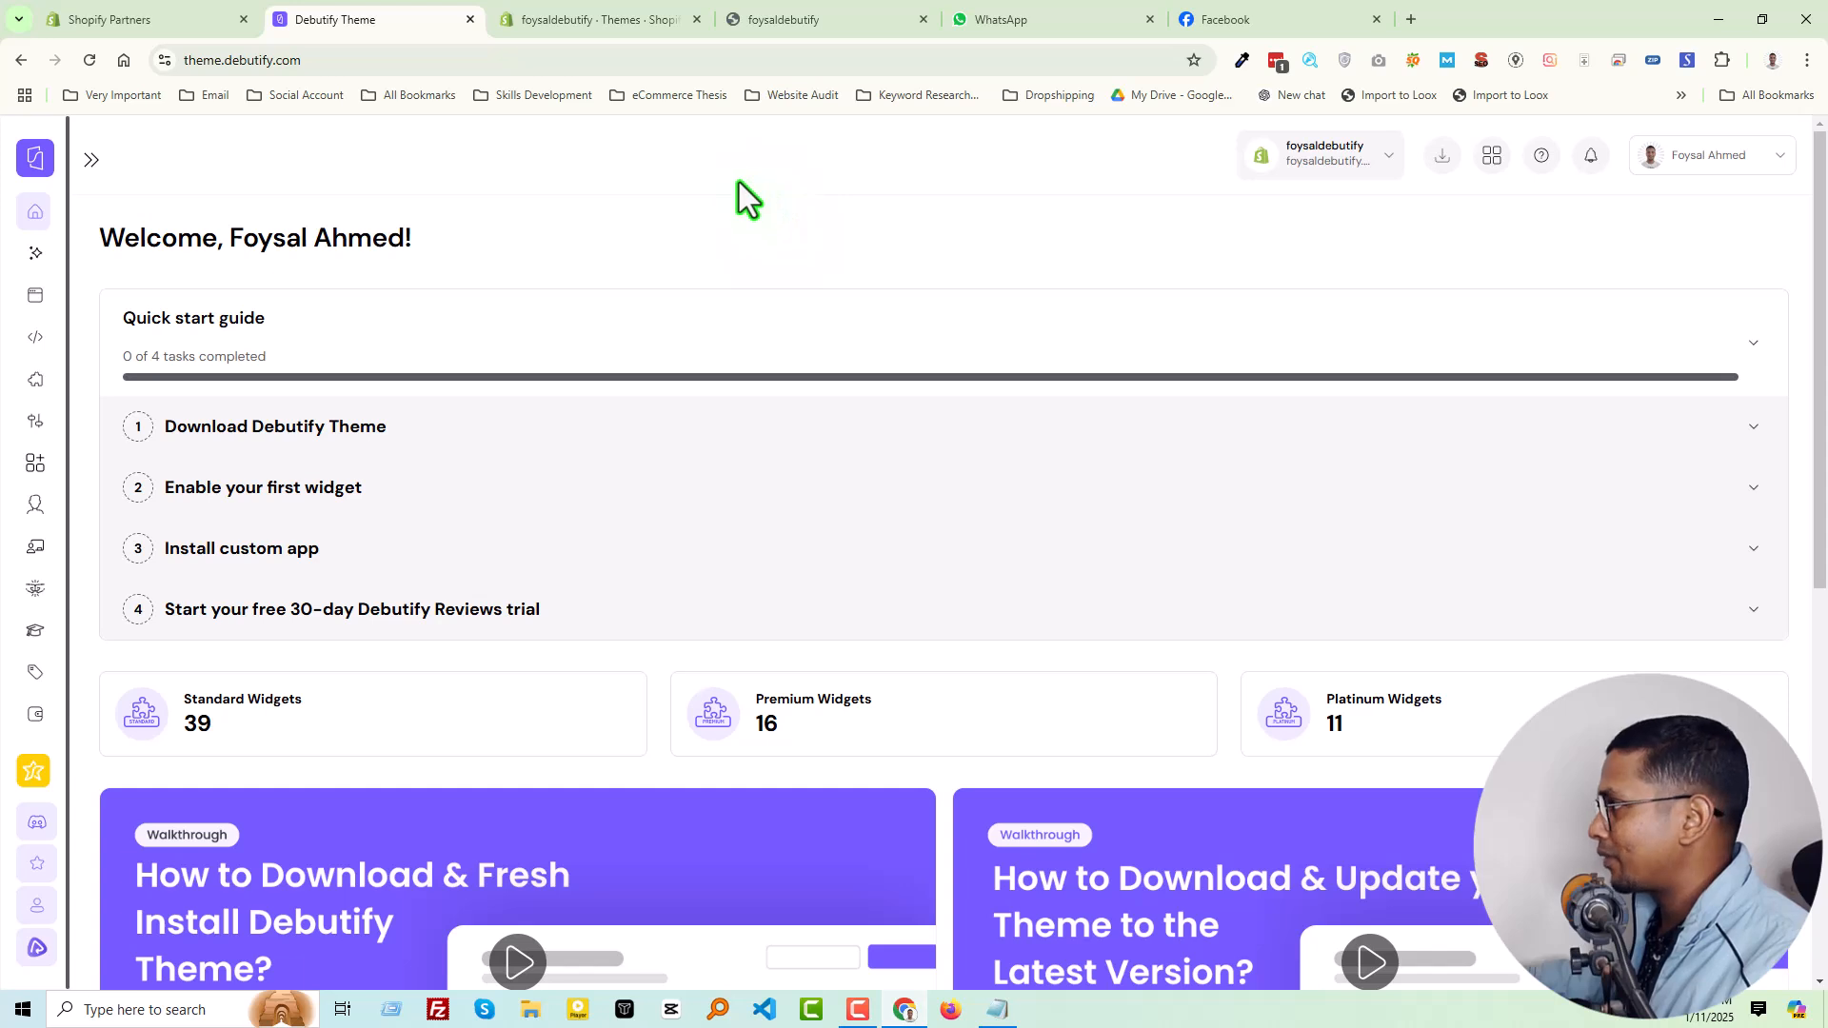
pyautogui.click(1313, 162)
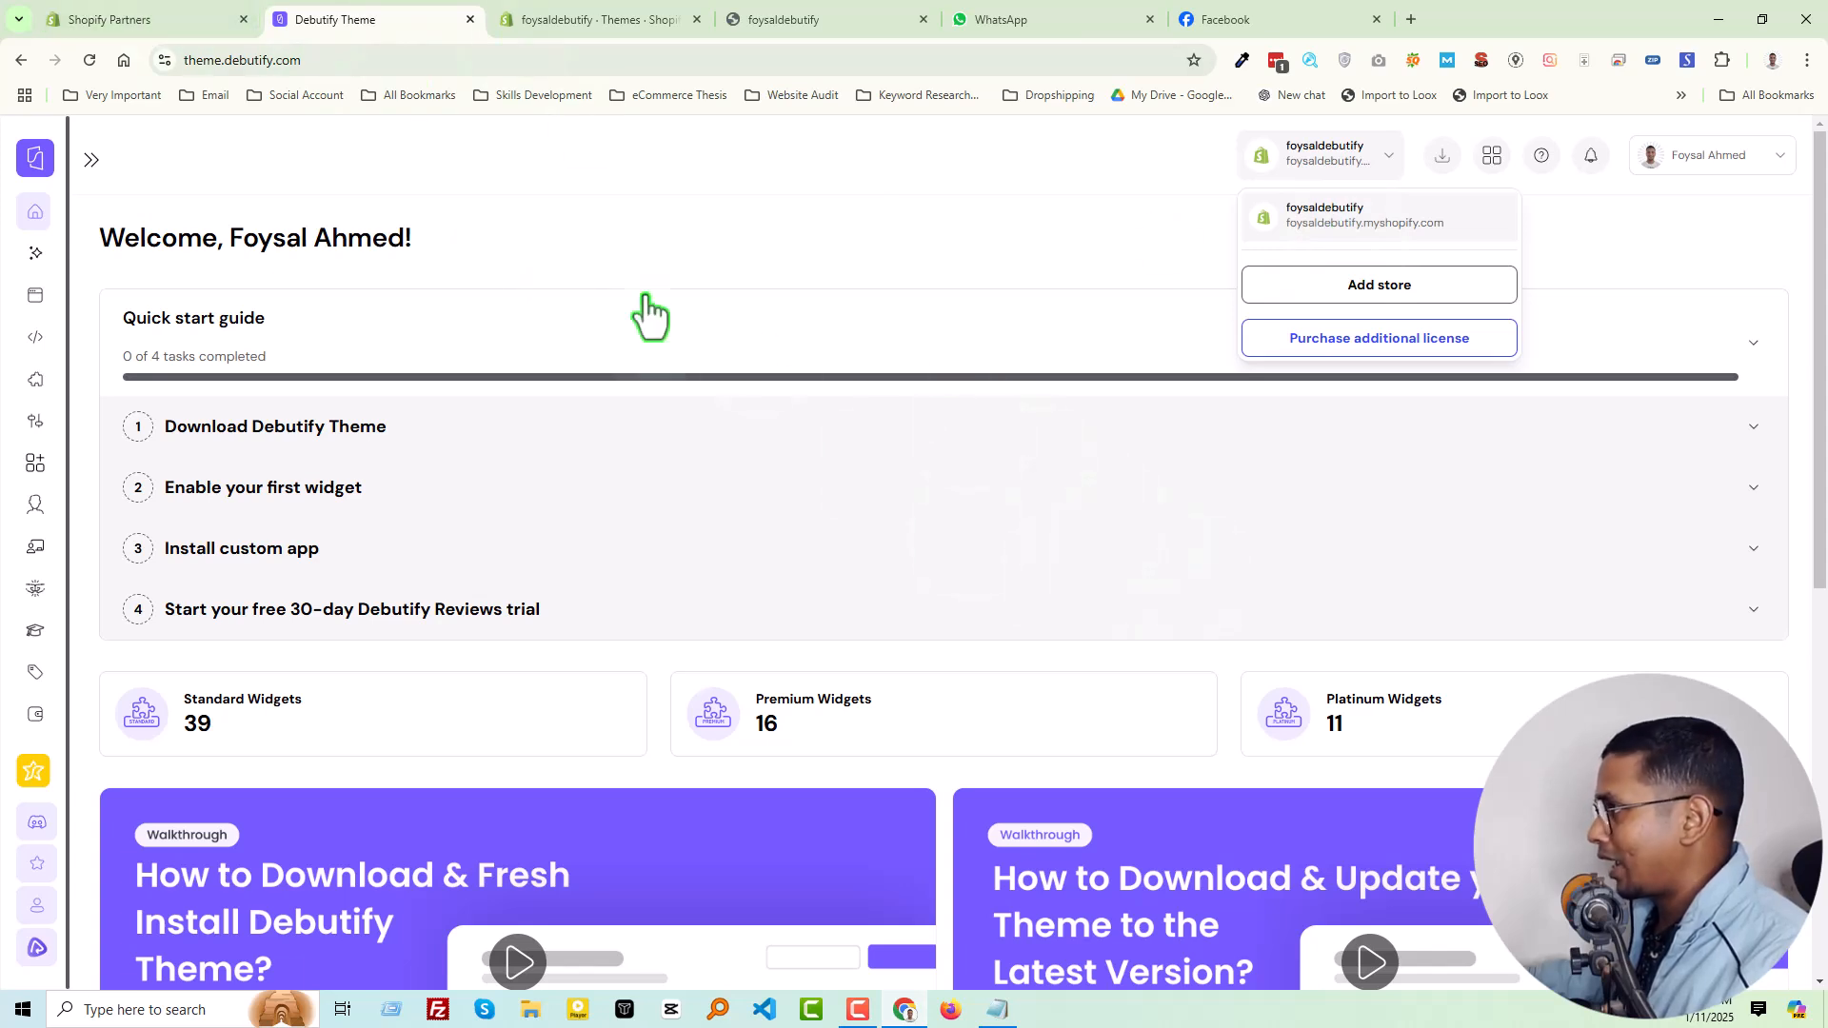
pyautogui.click(571, 21)
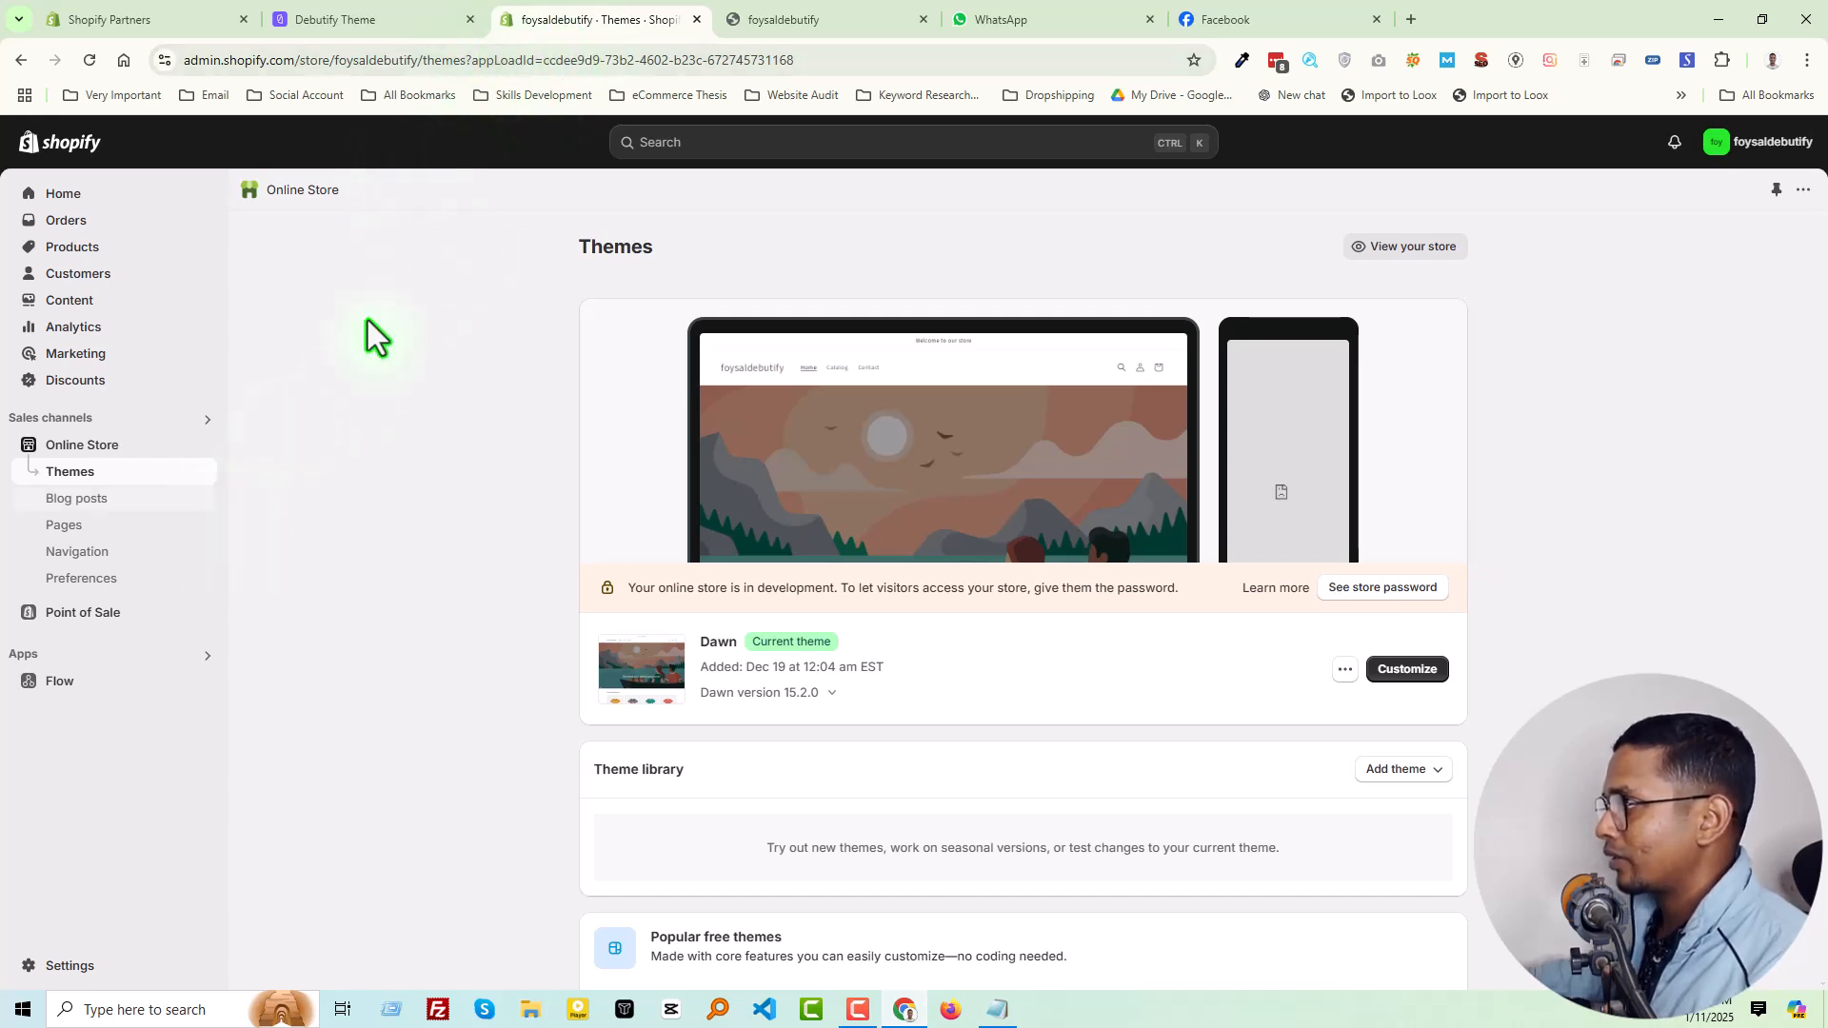
pyautogui.click(780, 21)
pyautogui.scroll(-2, 660, 474)
pyautogui.scroll(-3, 660, 475)
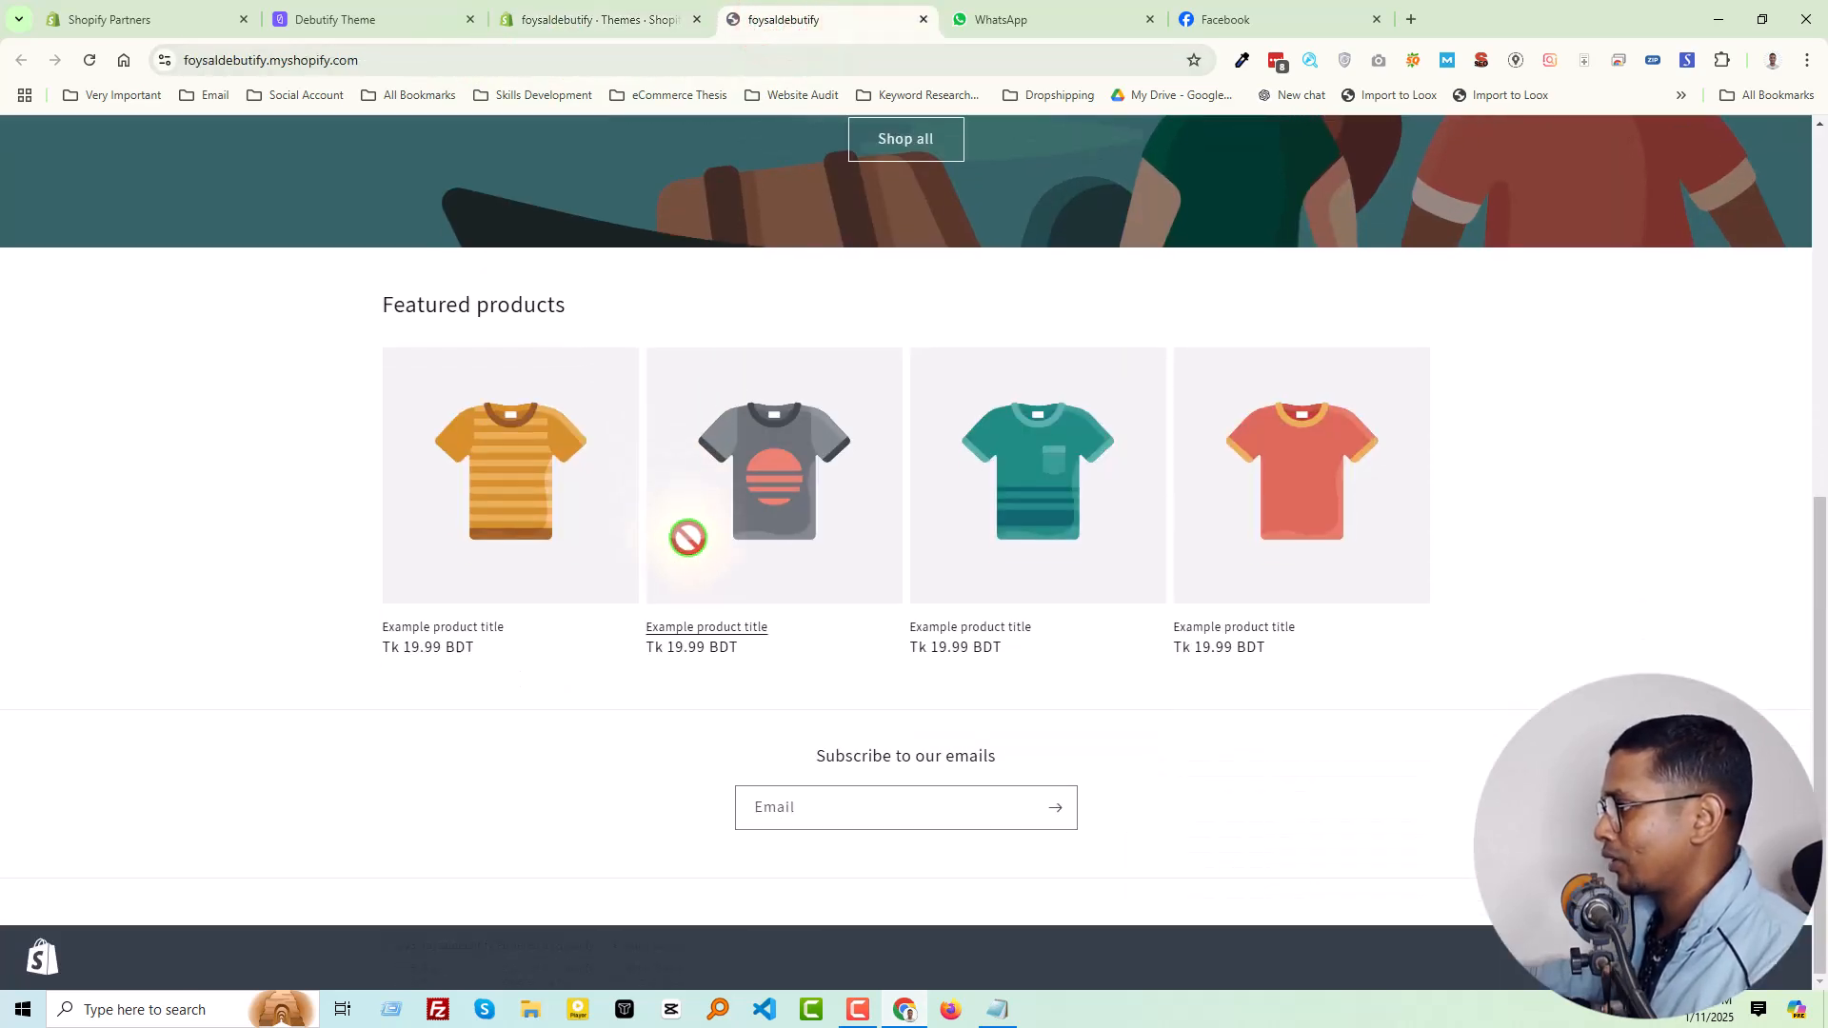
pyautogui.scroll(5, 685, 533)
# Compare the storefront's web address with the store connected to the Debutify account
pyautogui.click(374, 13)
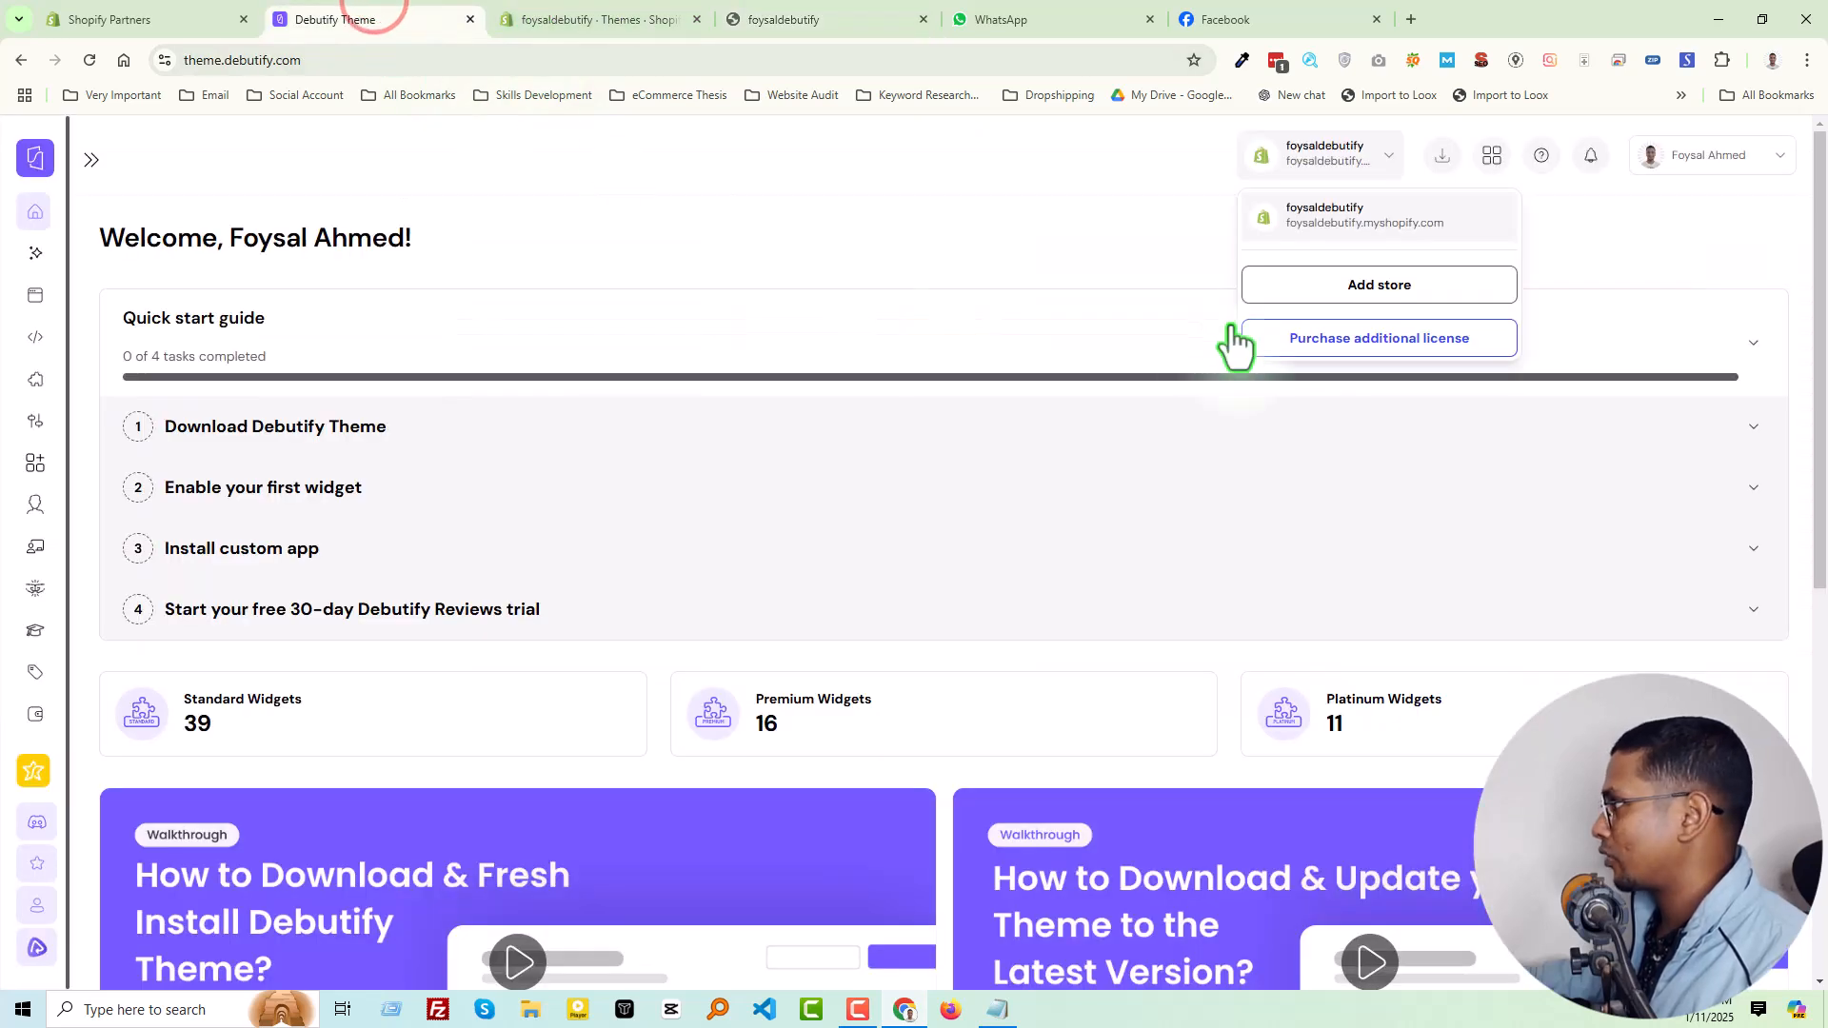
pyautogui.click(1121, 217)
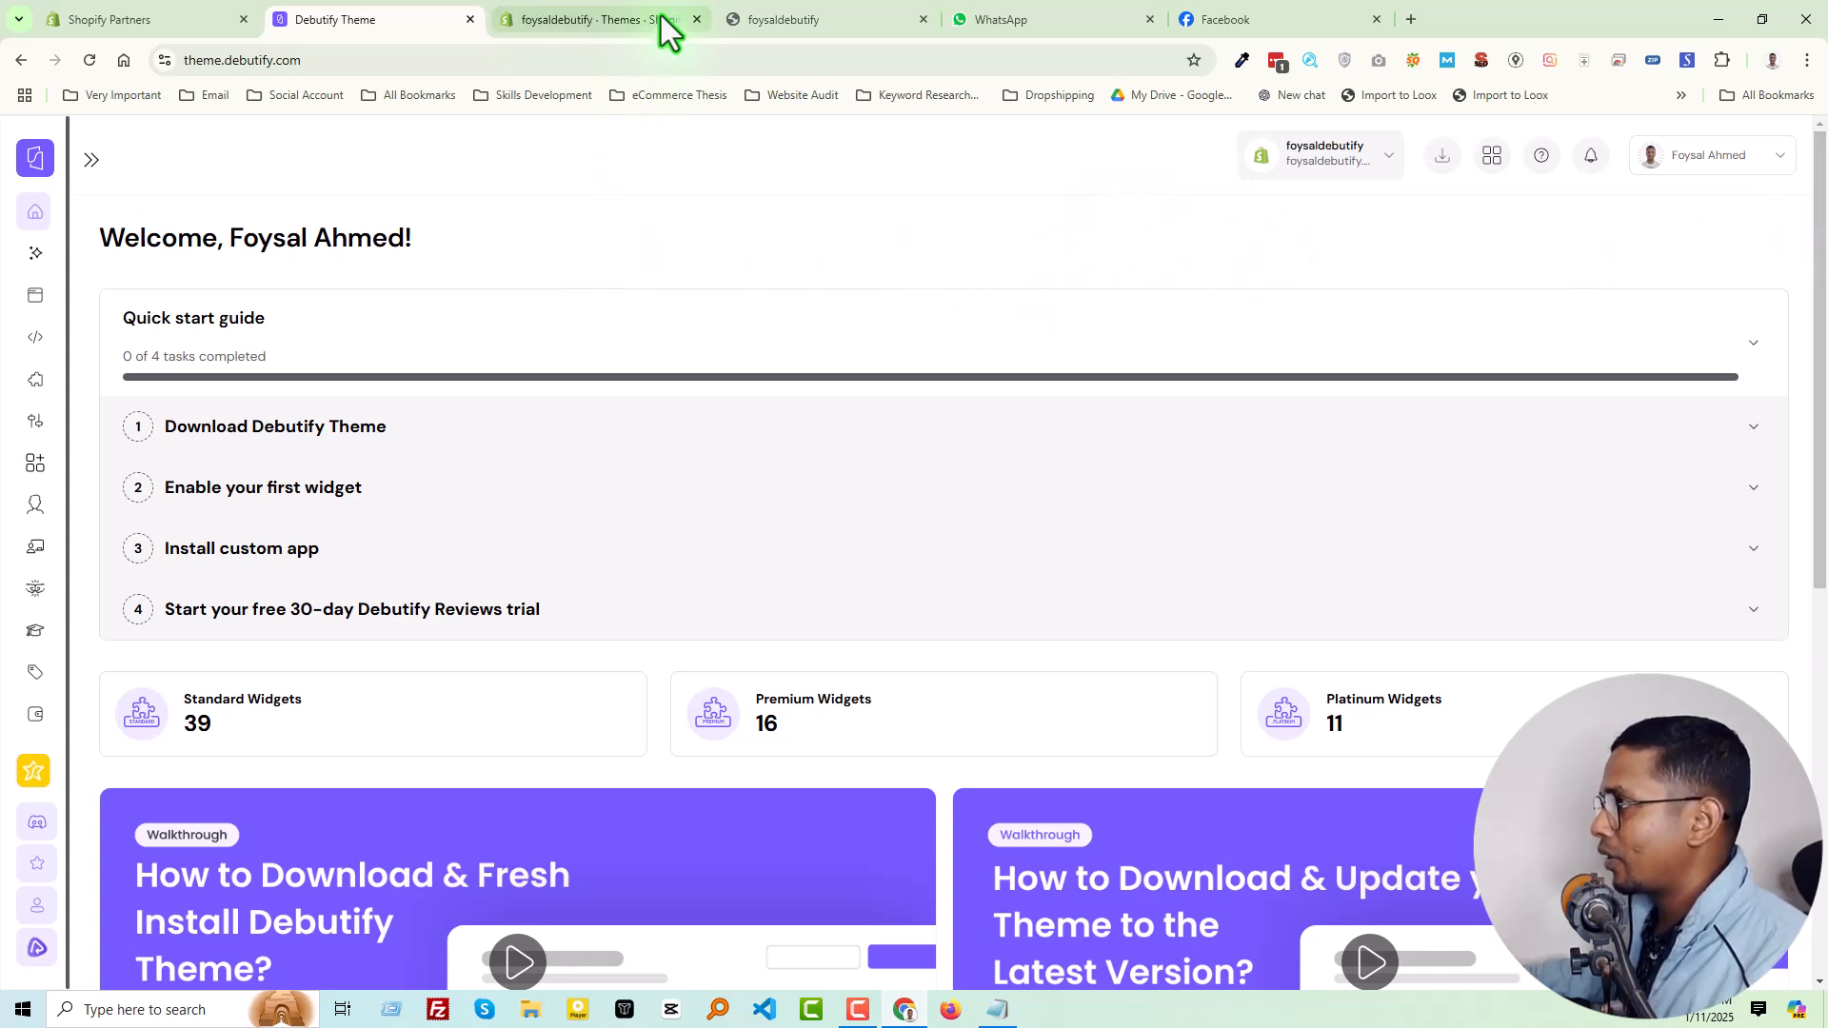
pyautogui.click(774, 14)
pyautogui.click(423, 65)
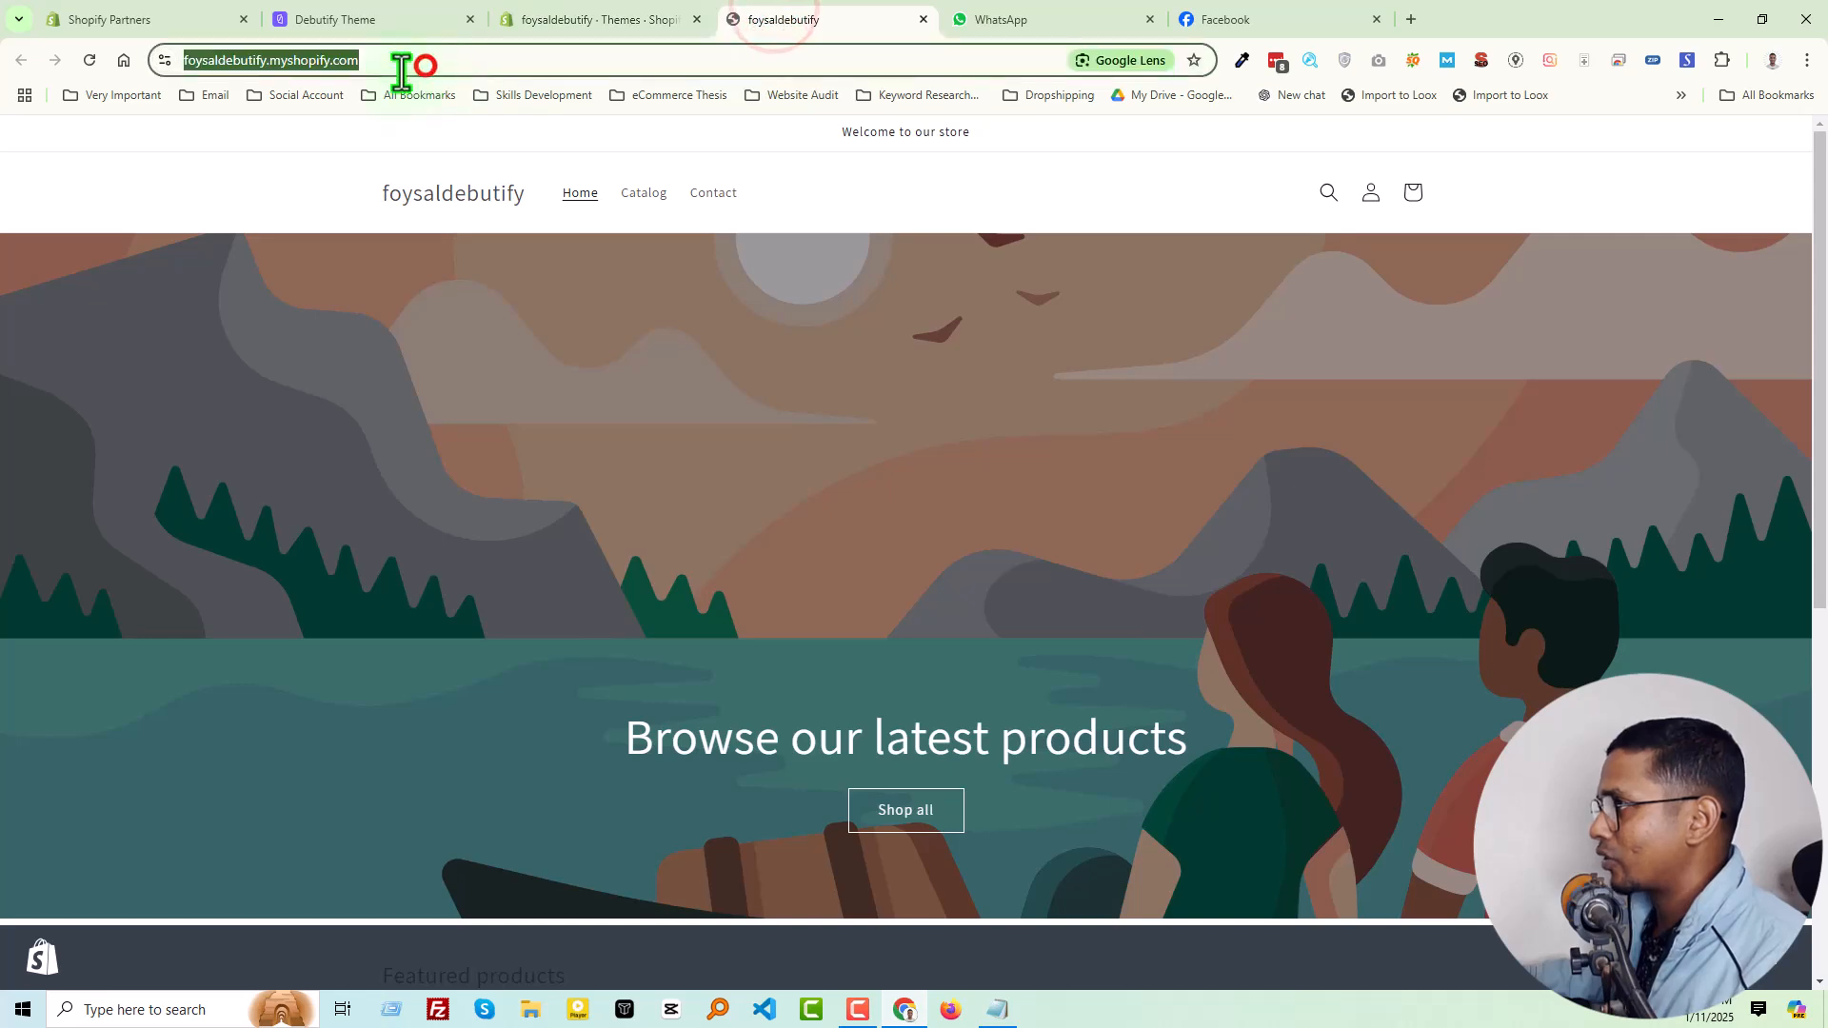
pyautogui.click(342, 21)
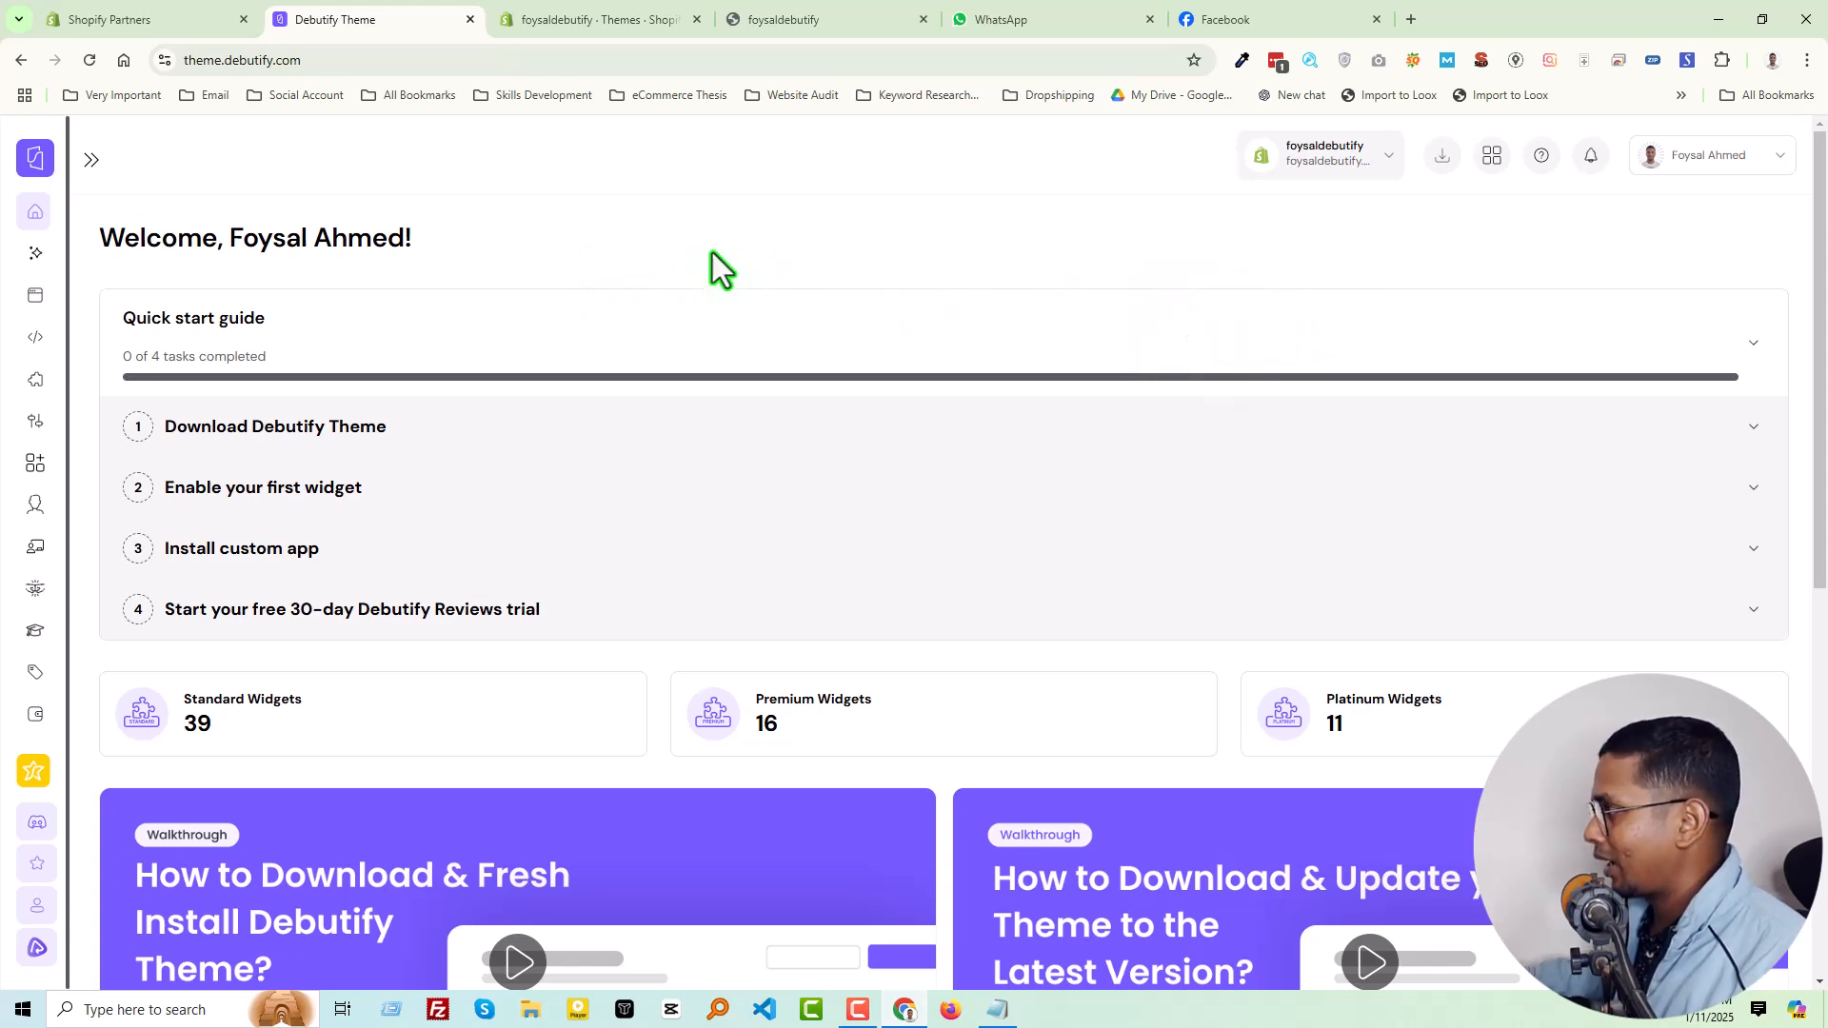
pyautogui.click(1323, 158)
pyautogui.click(1118, 230)
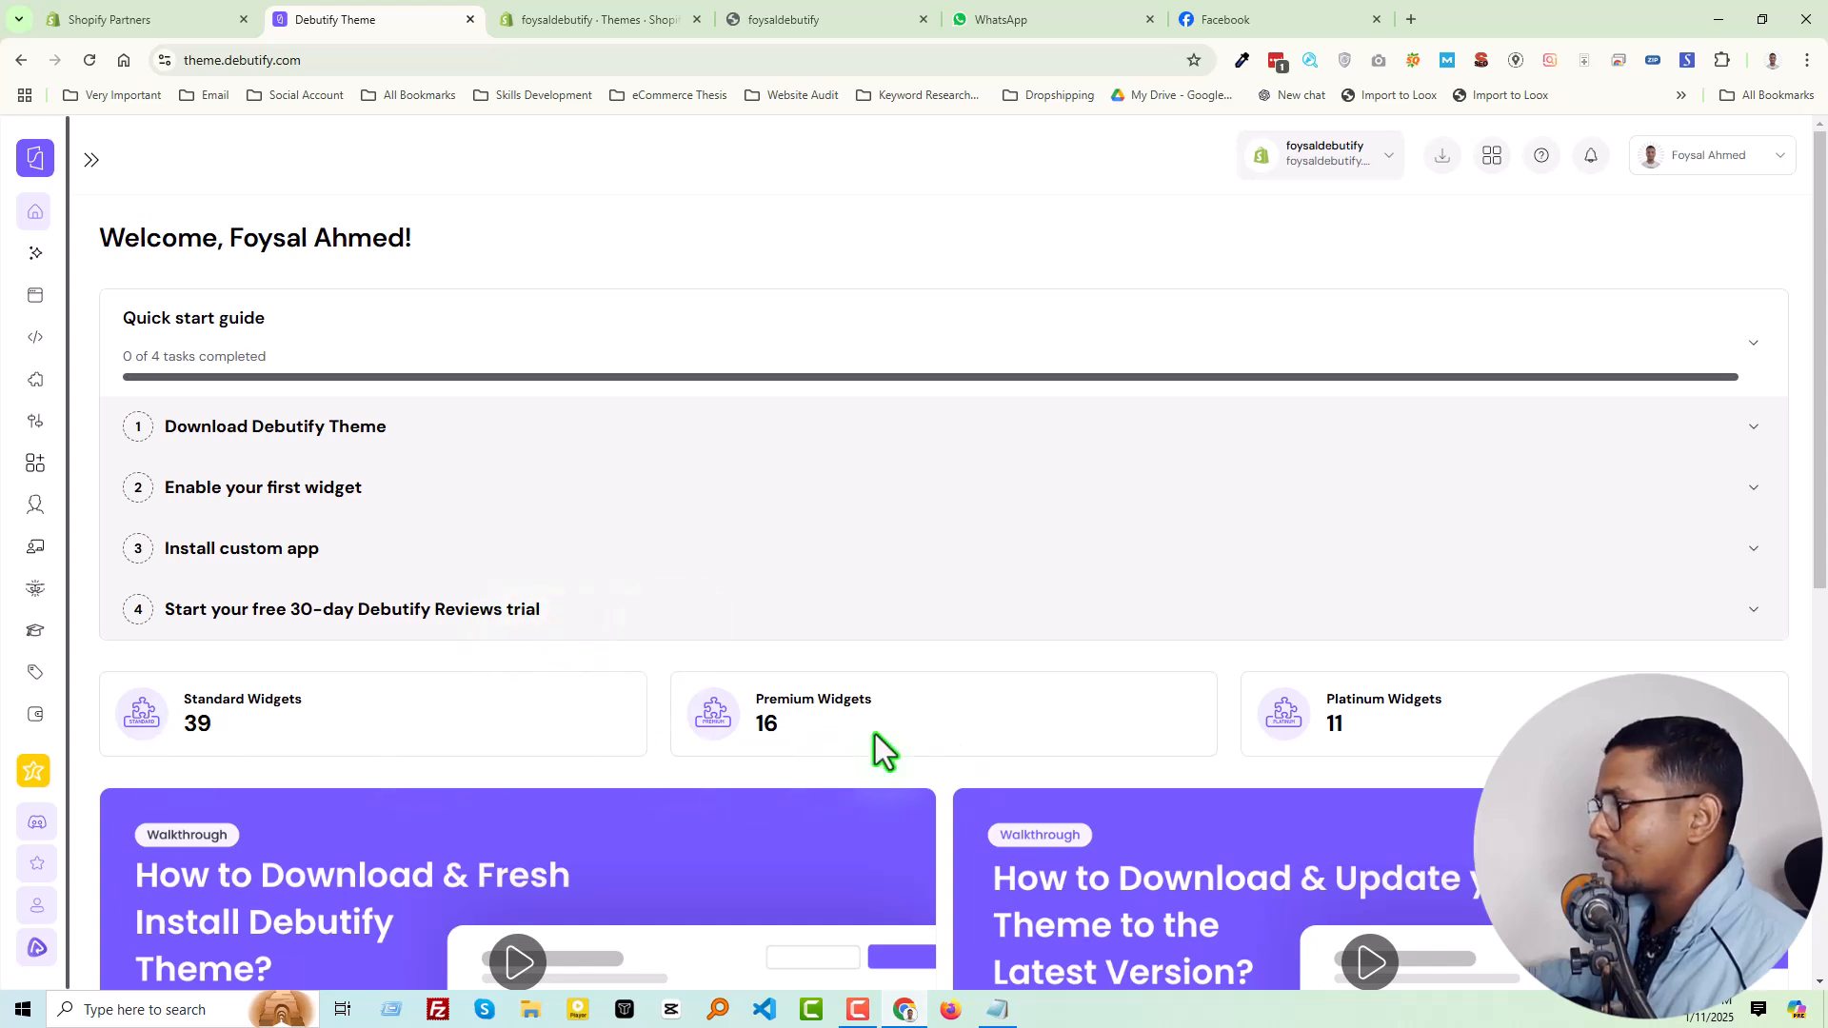
# Get the Debutify theme from the quick start guide, save debutify-theme-7.5.zip to the desktop, and check the recent downloads
pyautogui.scroll(-3, 305, 628)
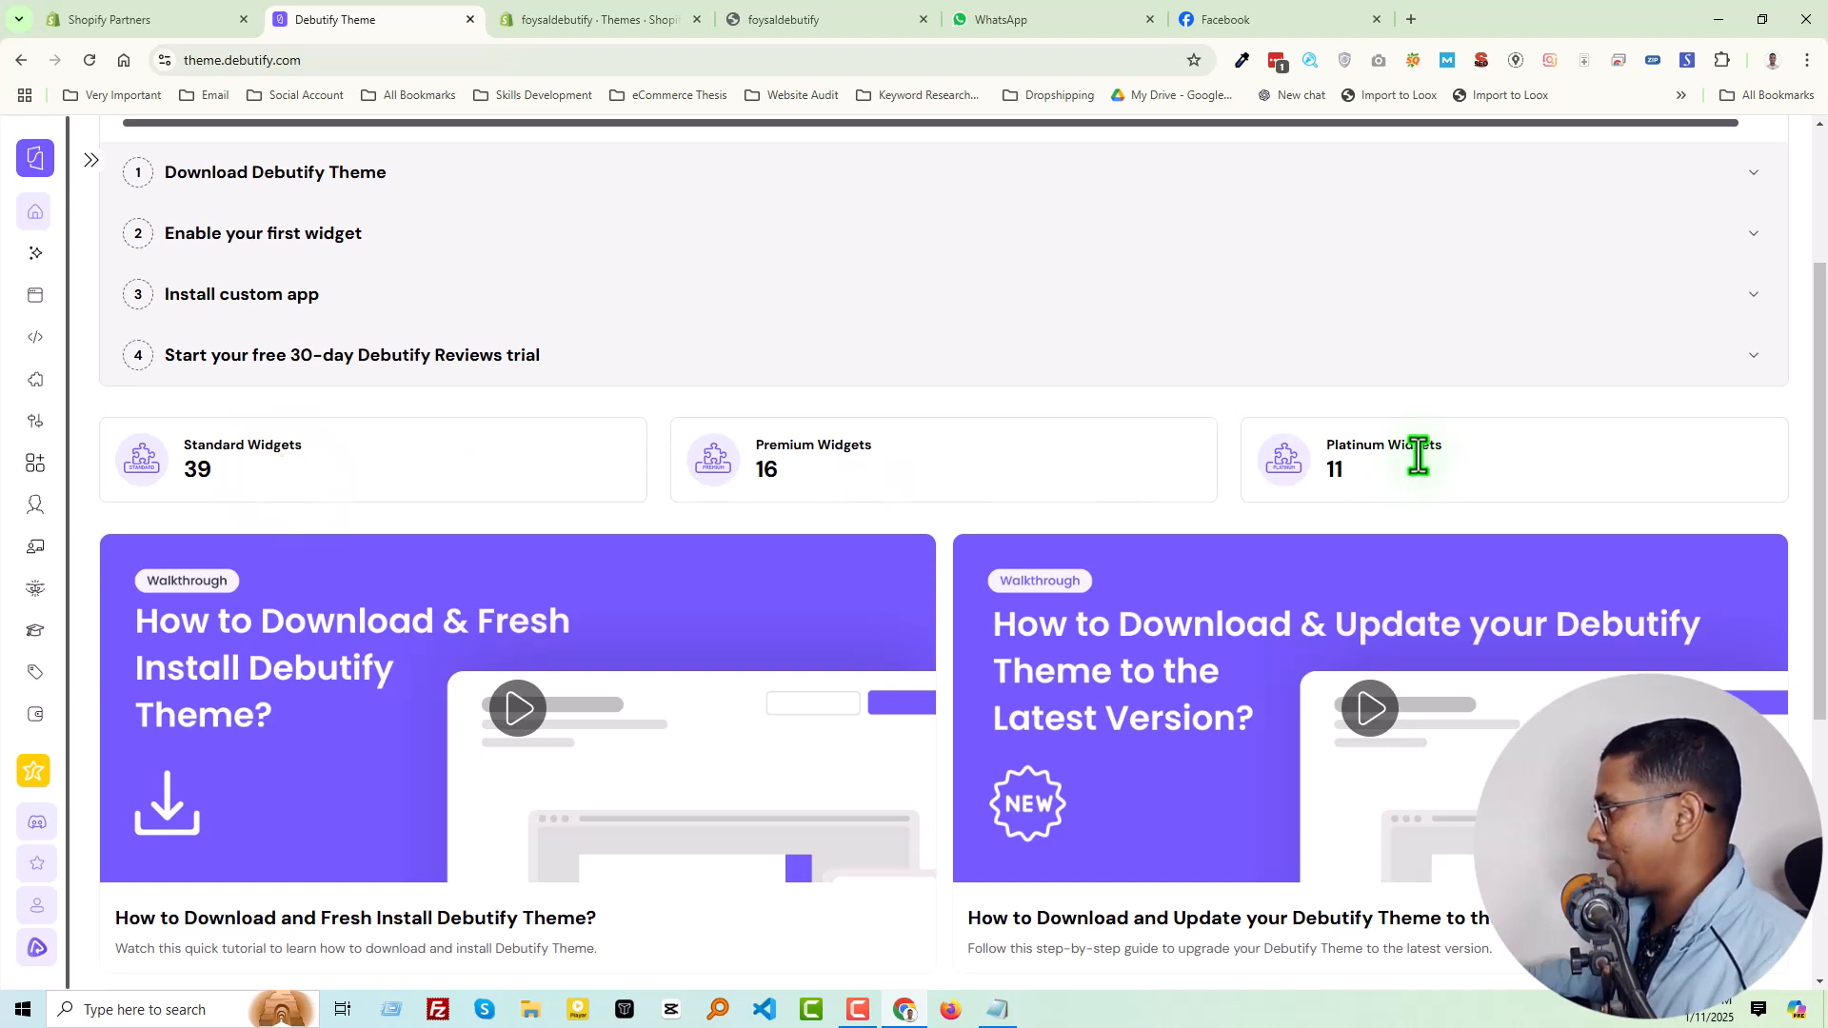
pyautogui.scroll(3, 489, 506)
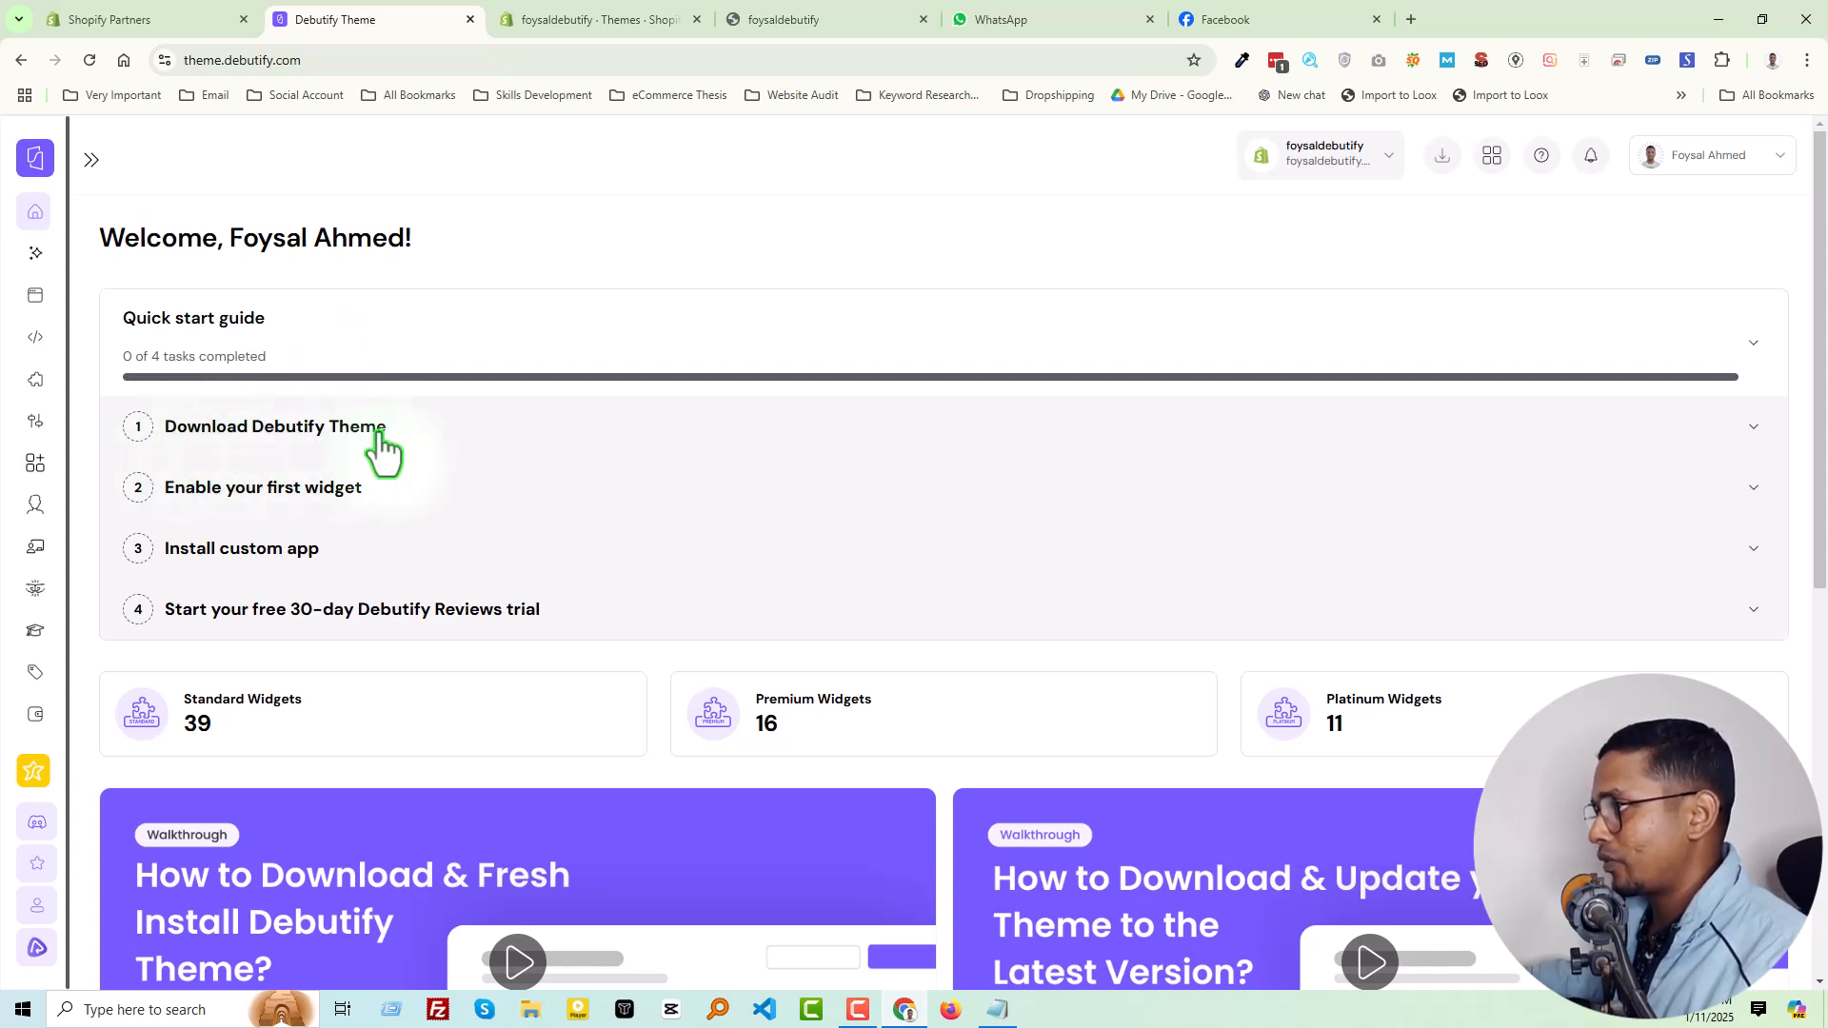
pyautogui.click(333, 428)
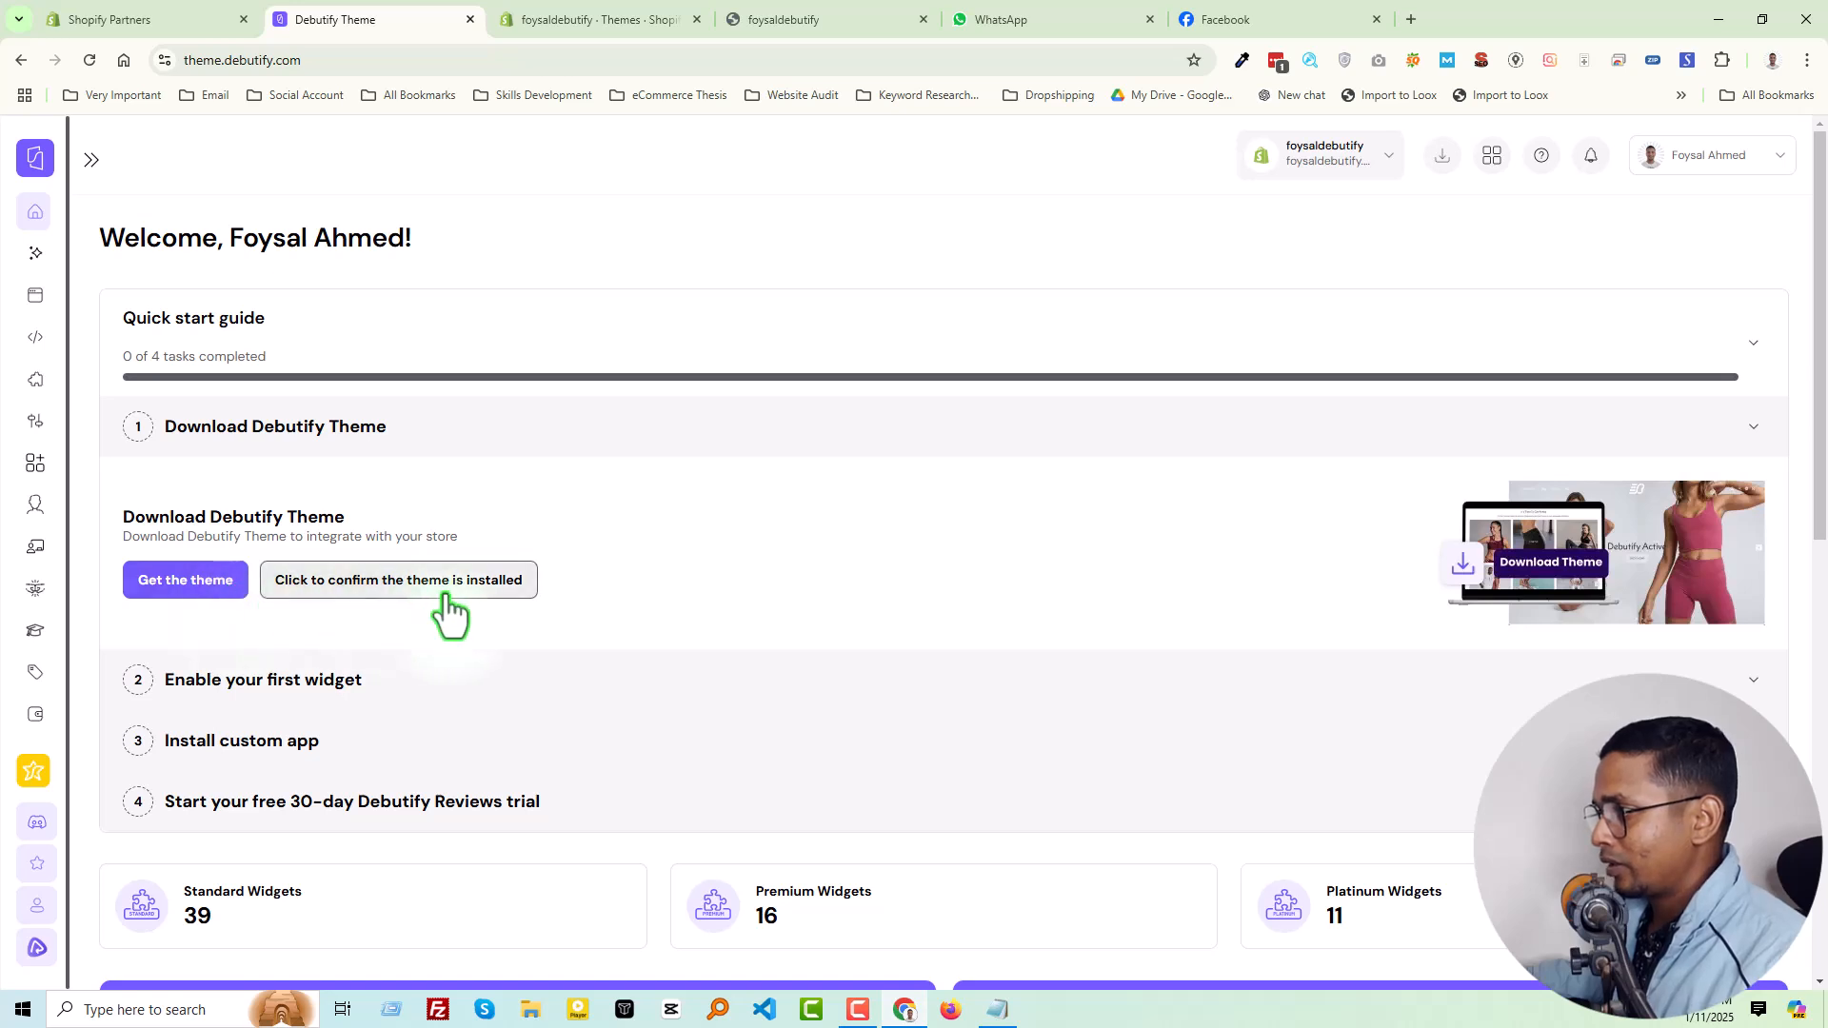
pyautogui.click(203, 587)
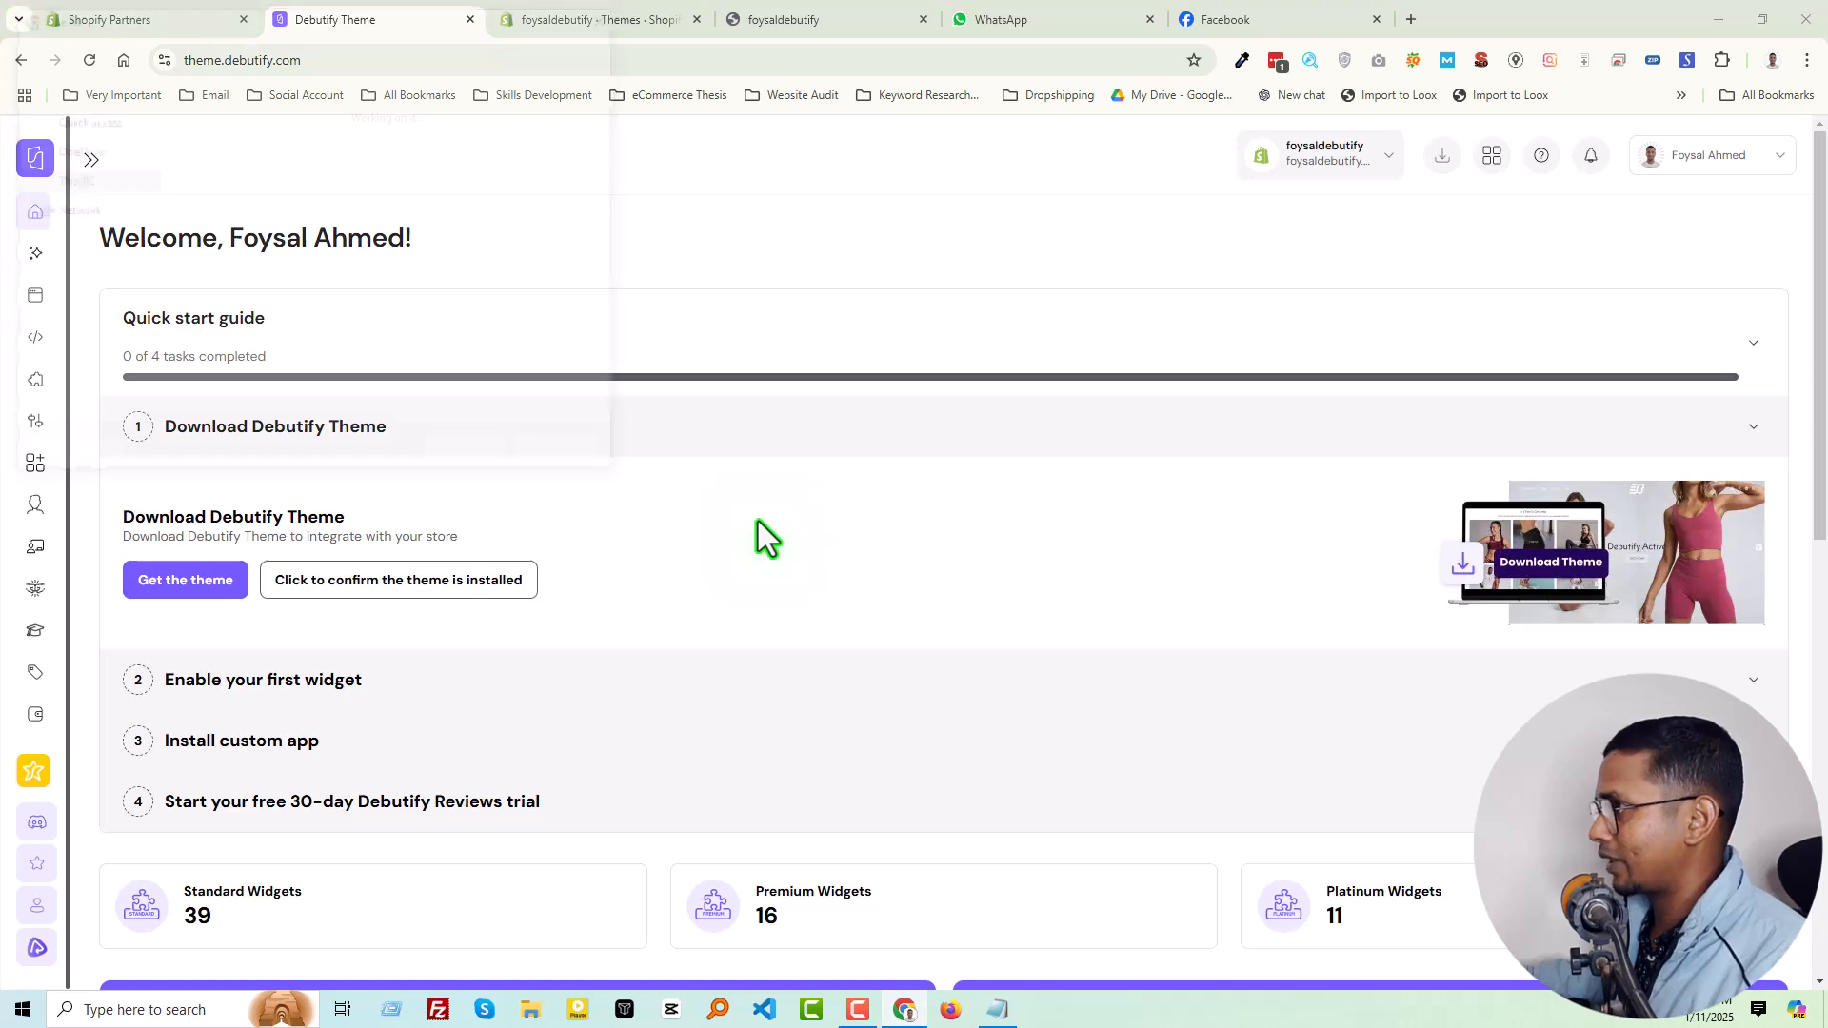
pyautogui.click(459, 453)
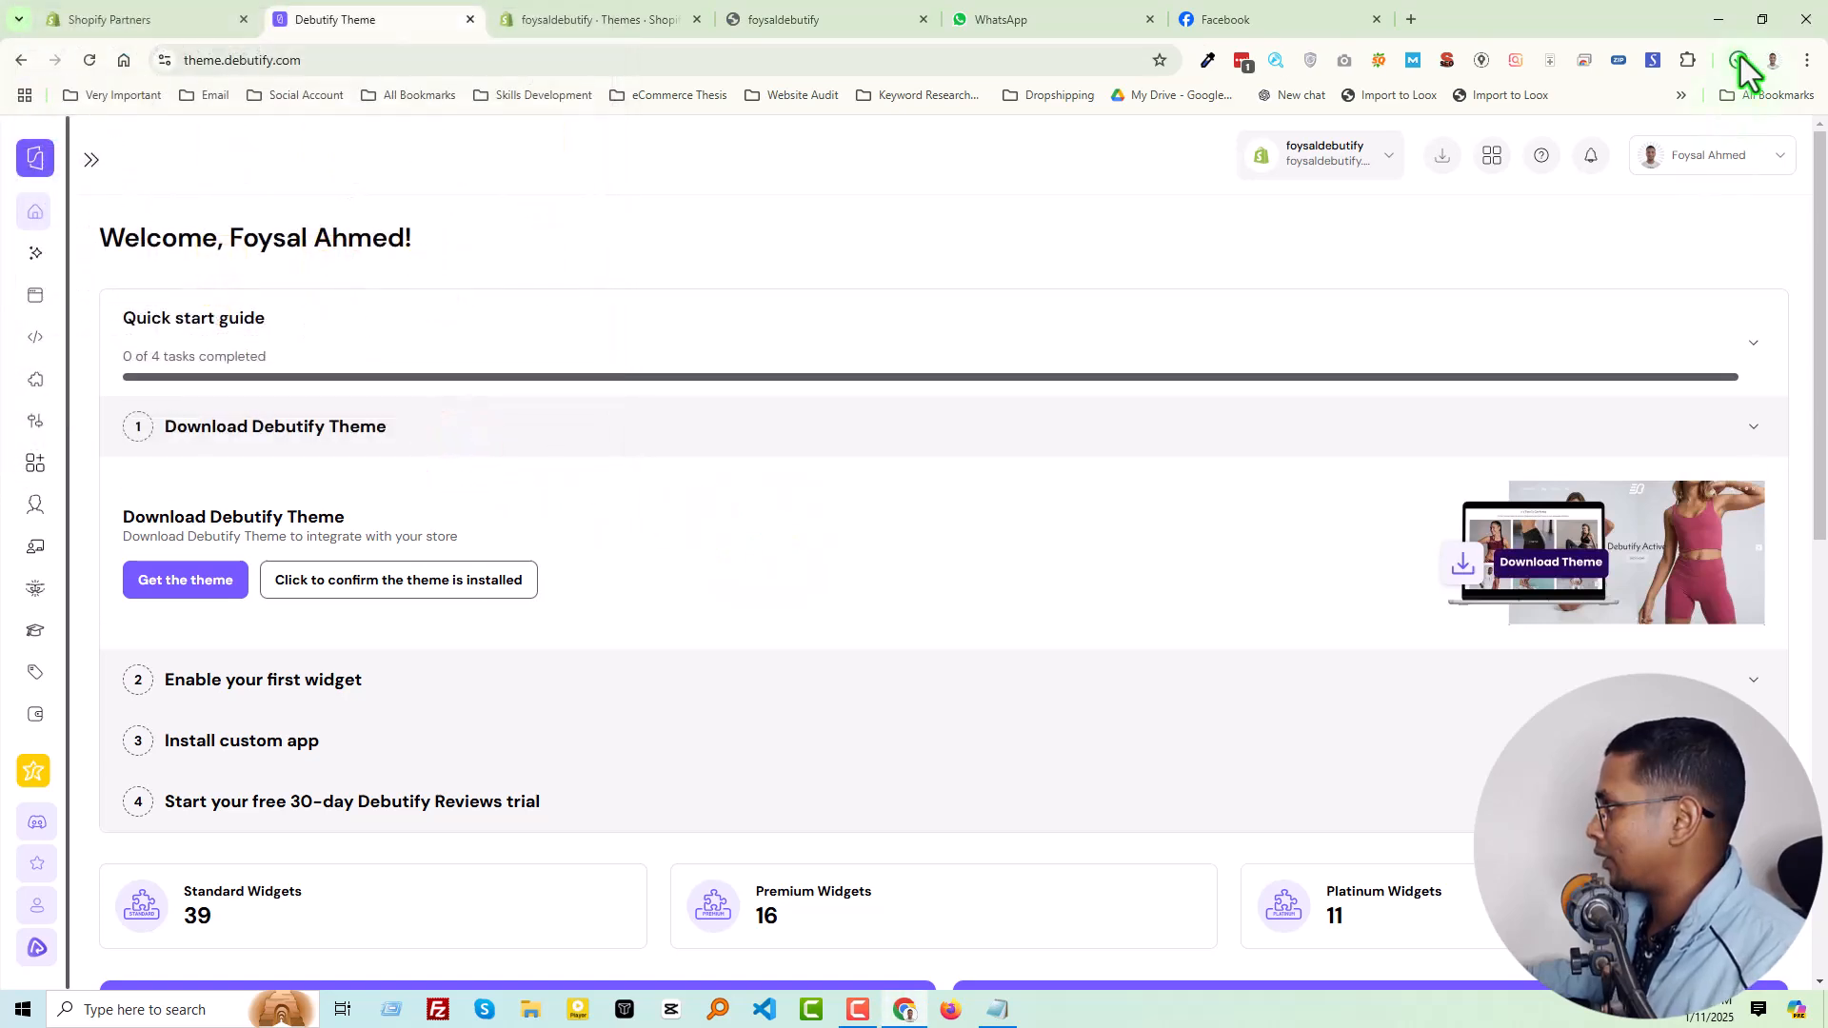
pyautogui.click(1738, 60)
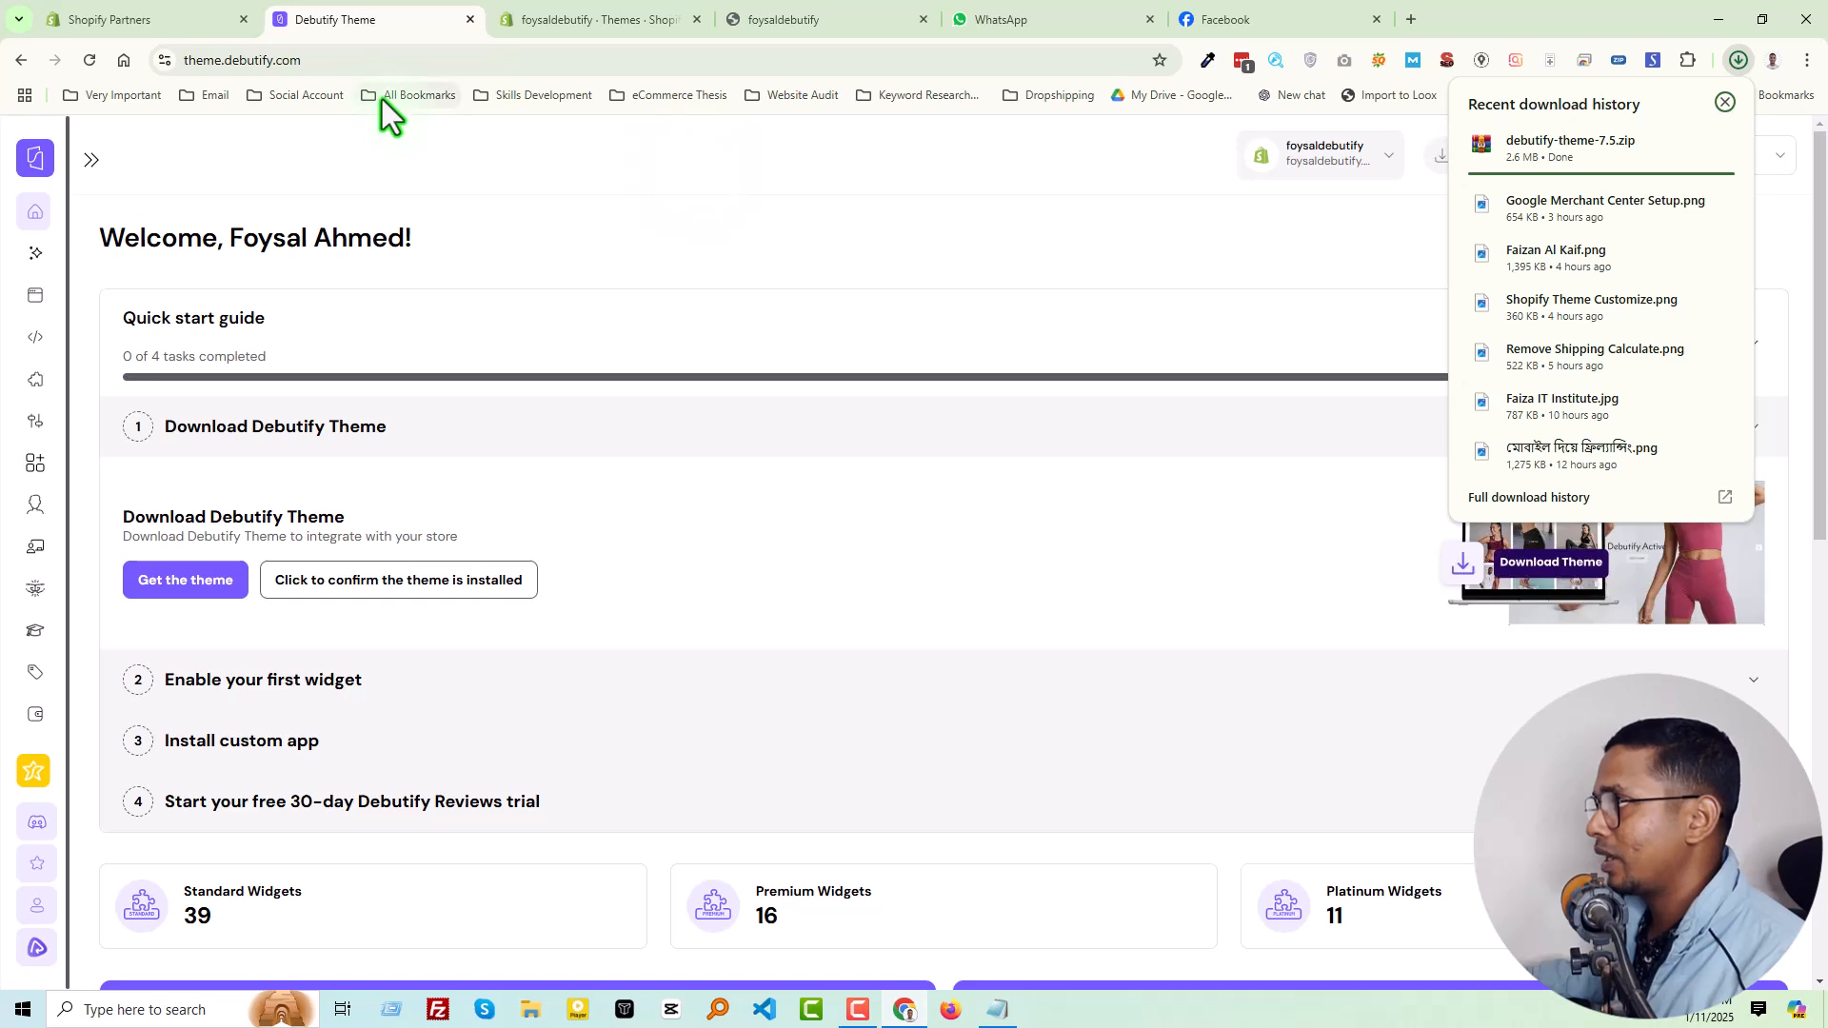
# Switch to the store's Shopify themes page and start uploading a zip file to the theme library
pyautogui.click(557, 13)
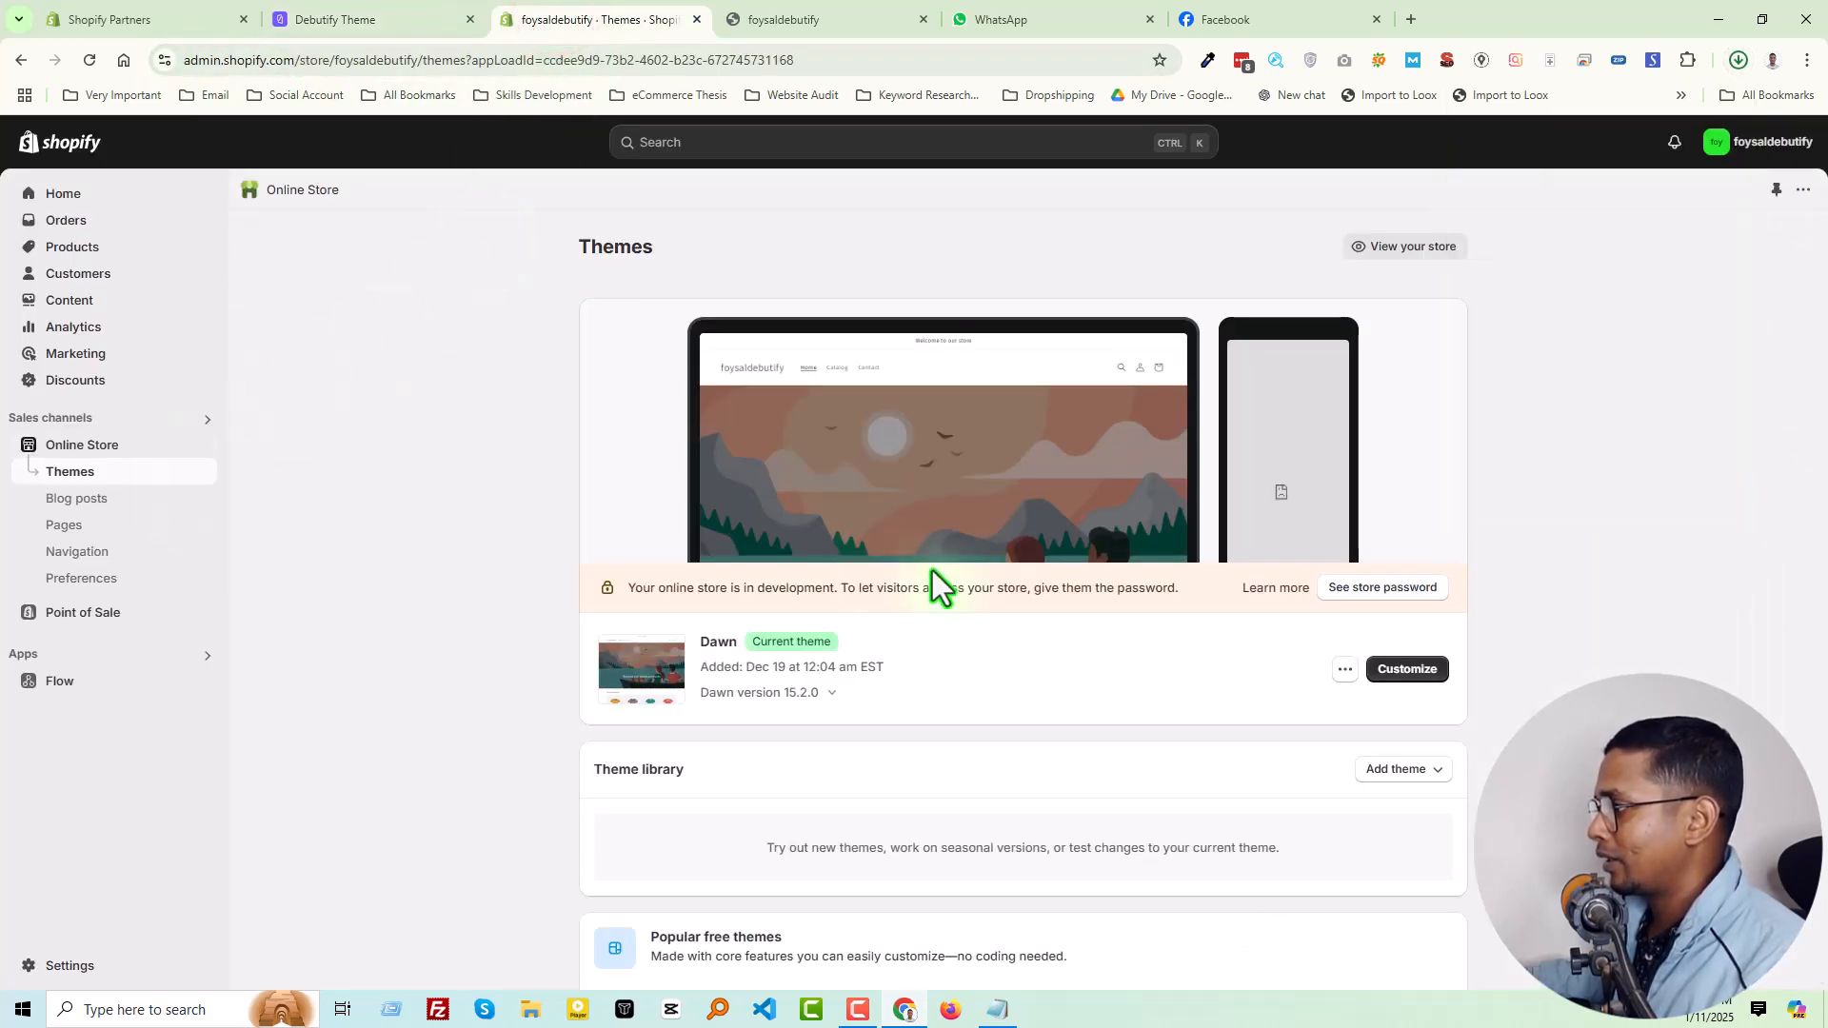
pyautogui.scroll(-1, 408, 510)
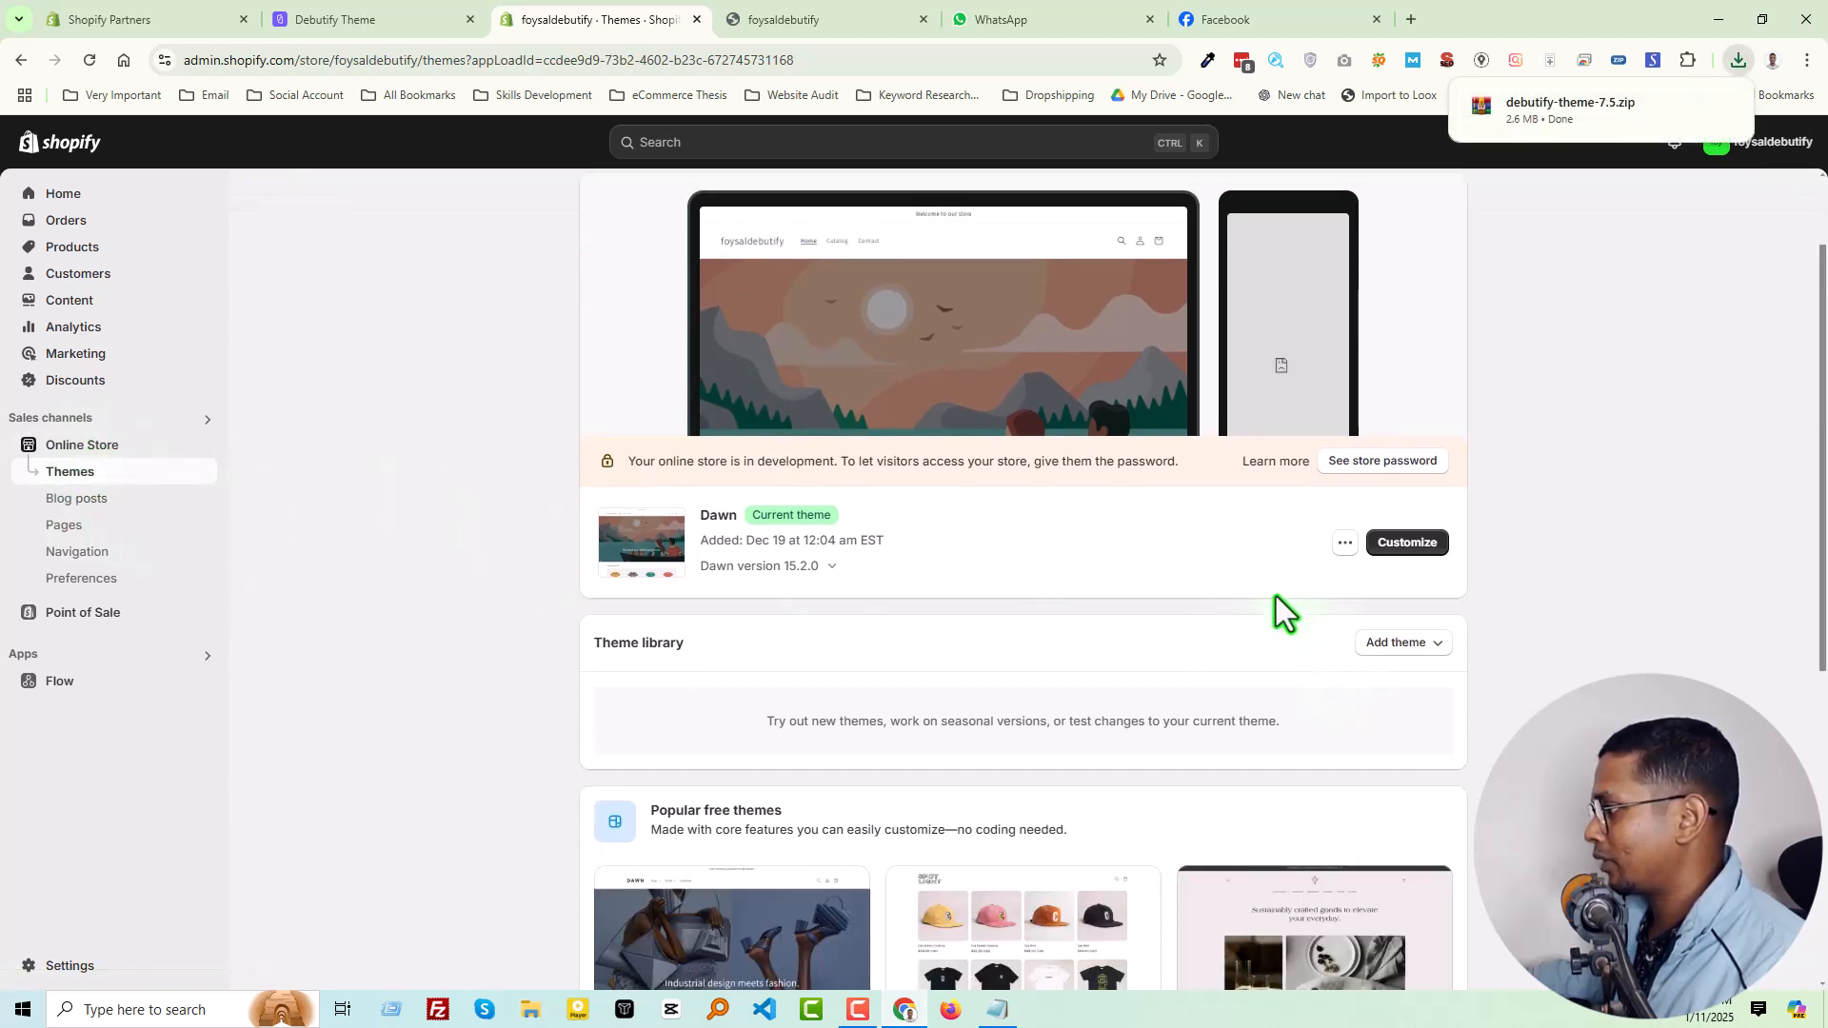
pyautogui.scroll(-1, 1275, 596)
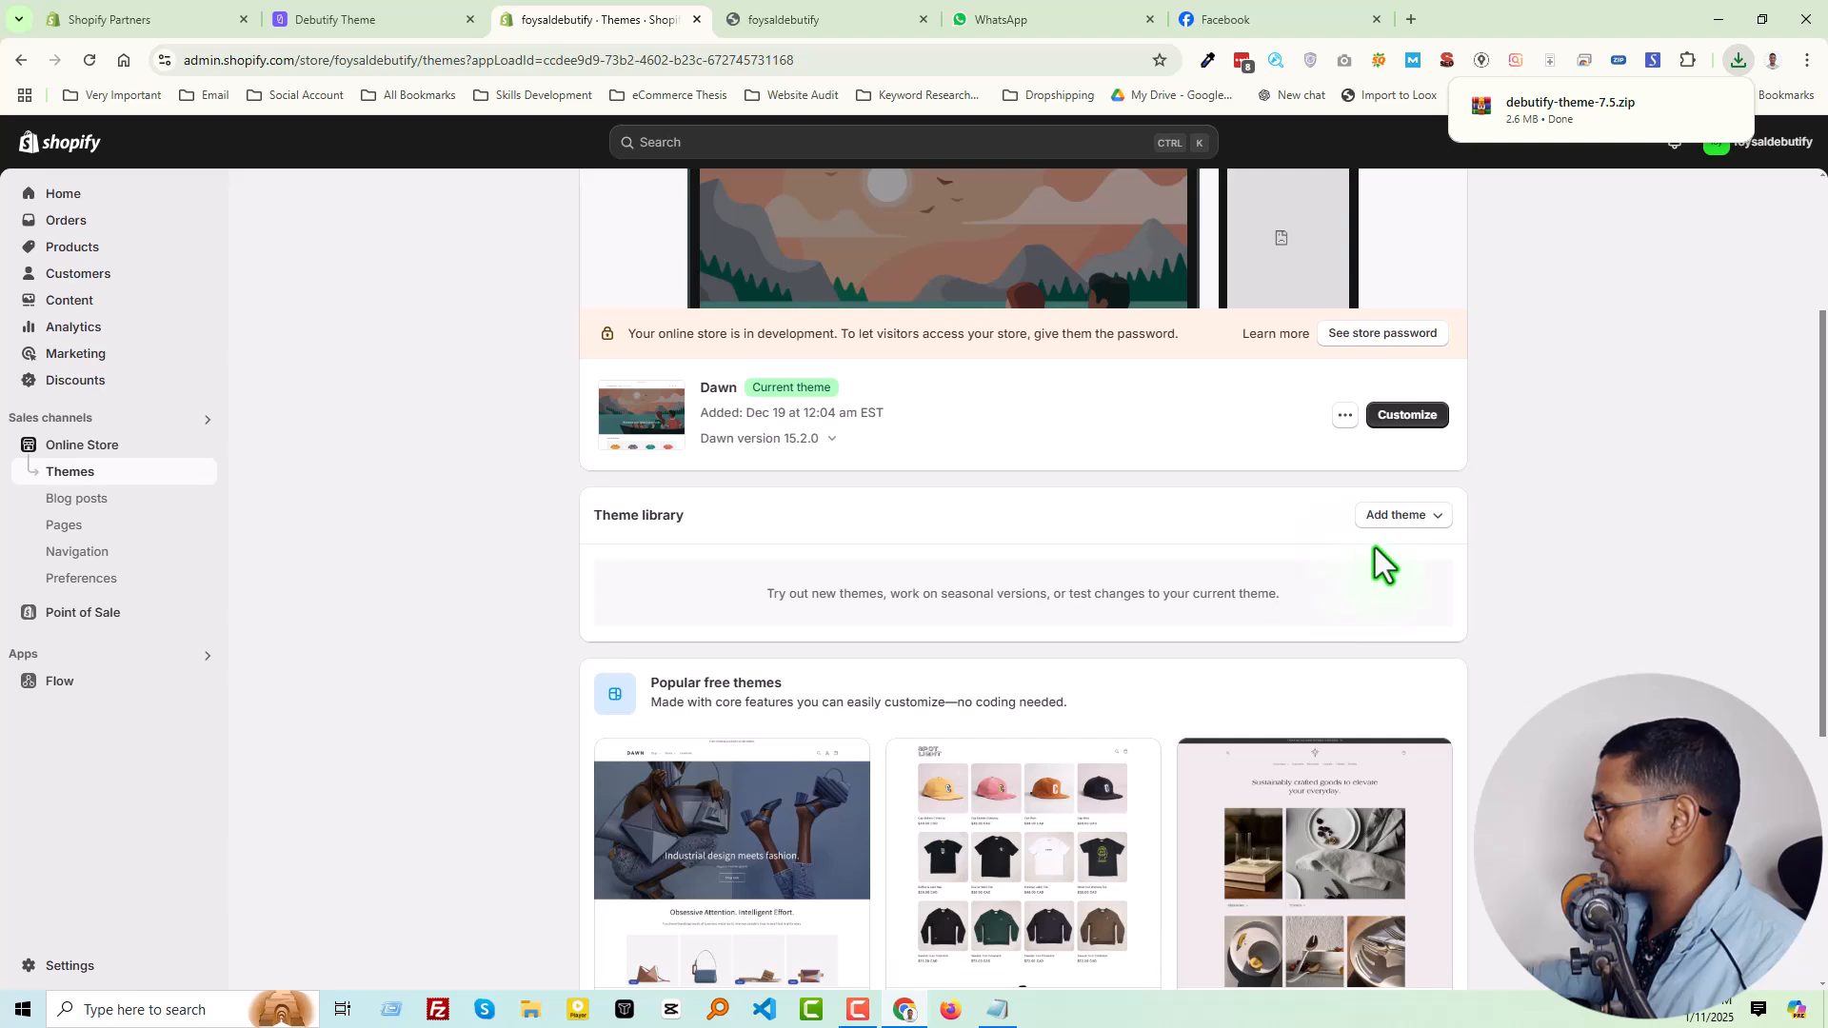
pyautogui.click(1397, 515)
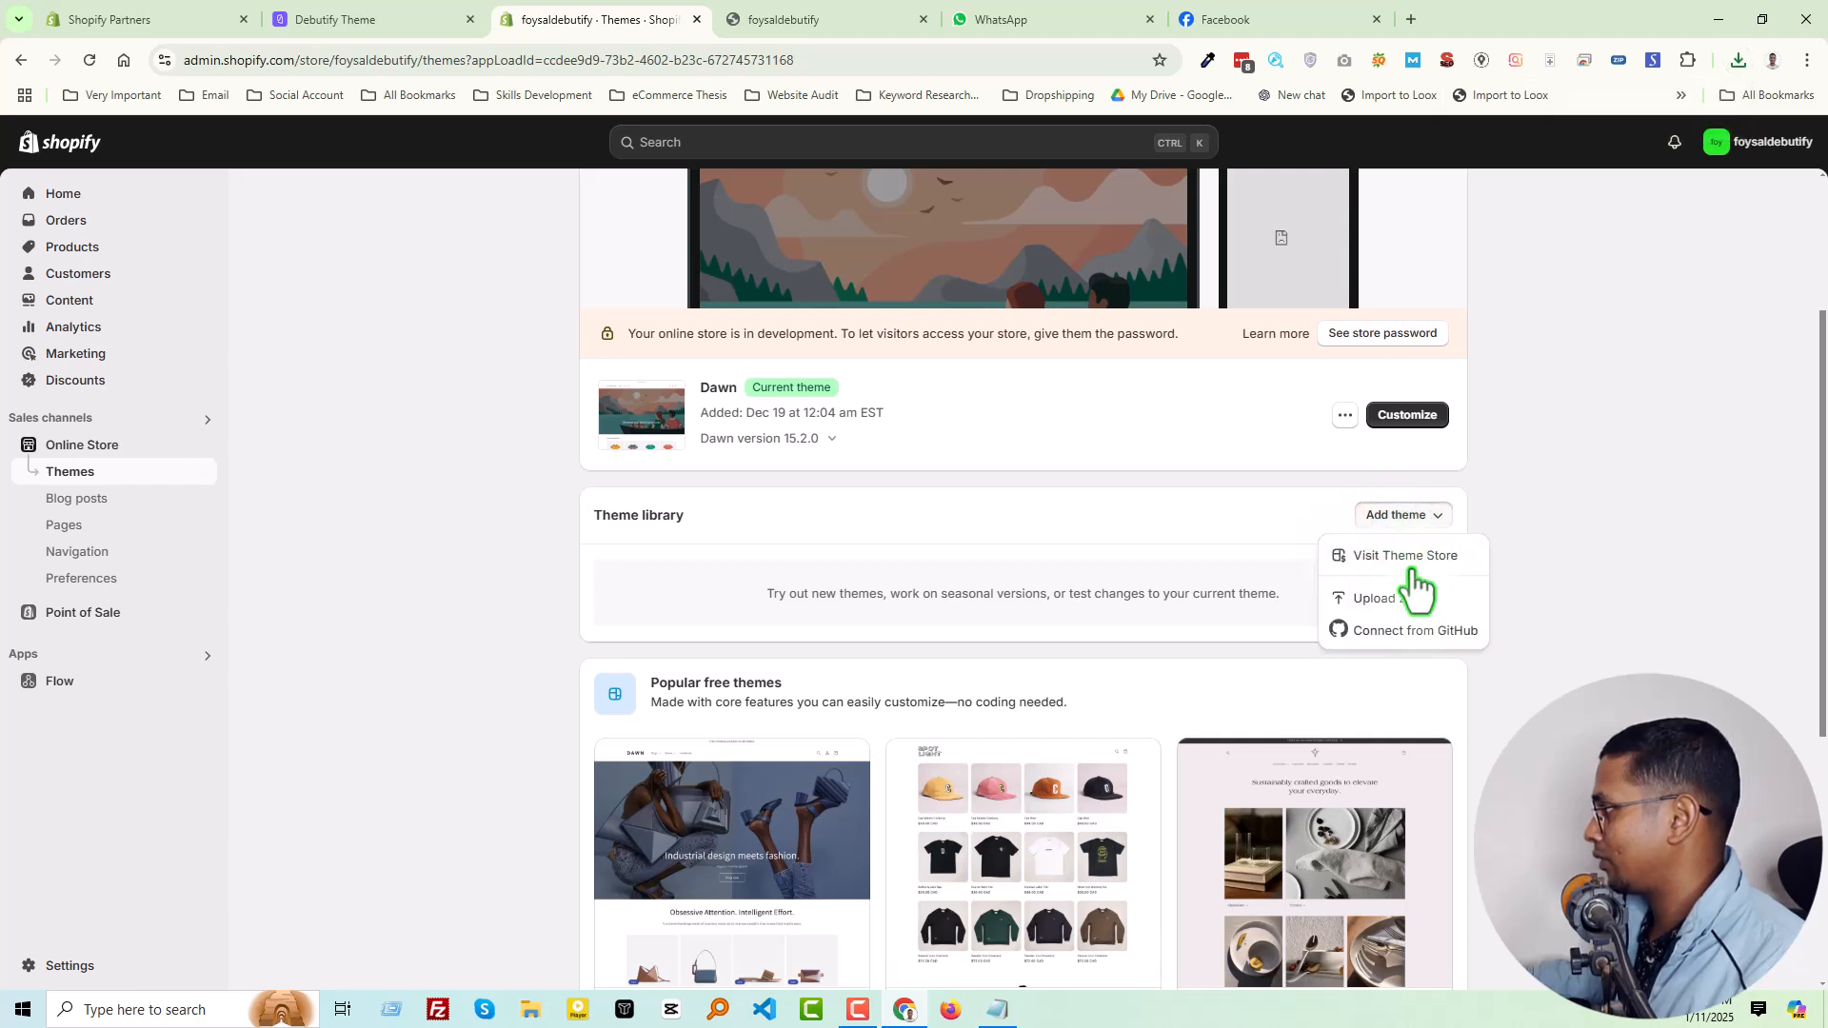
pyautogui.click(1417, 601)
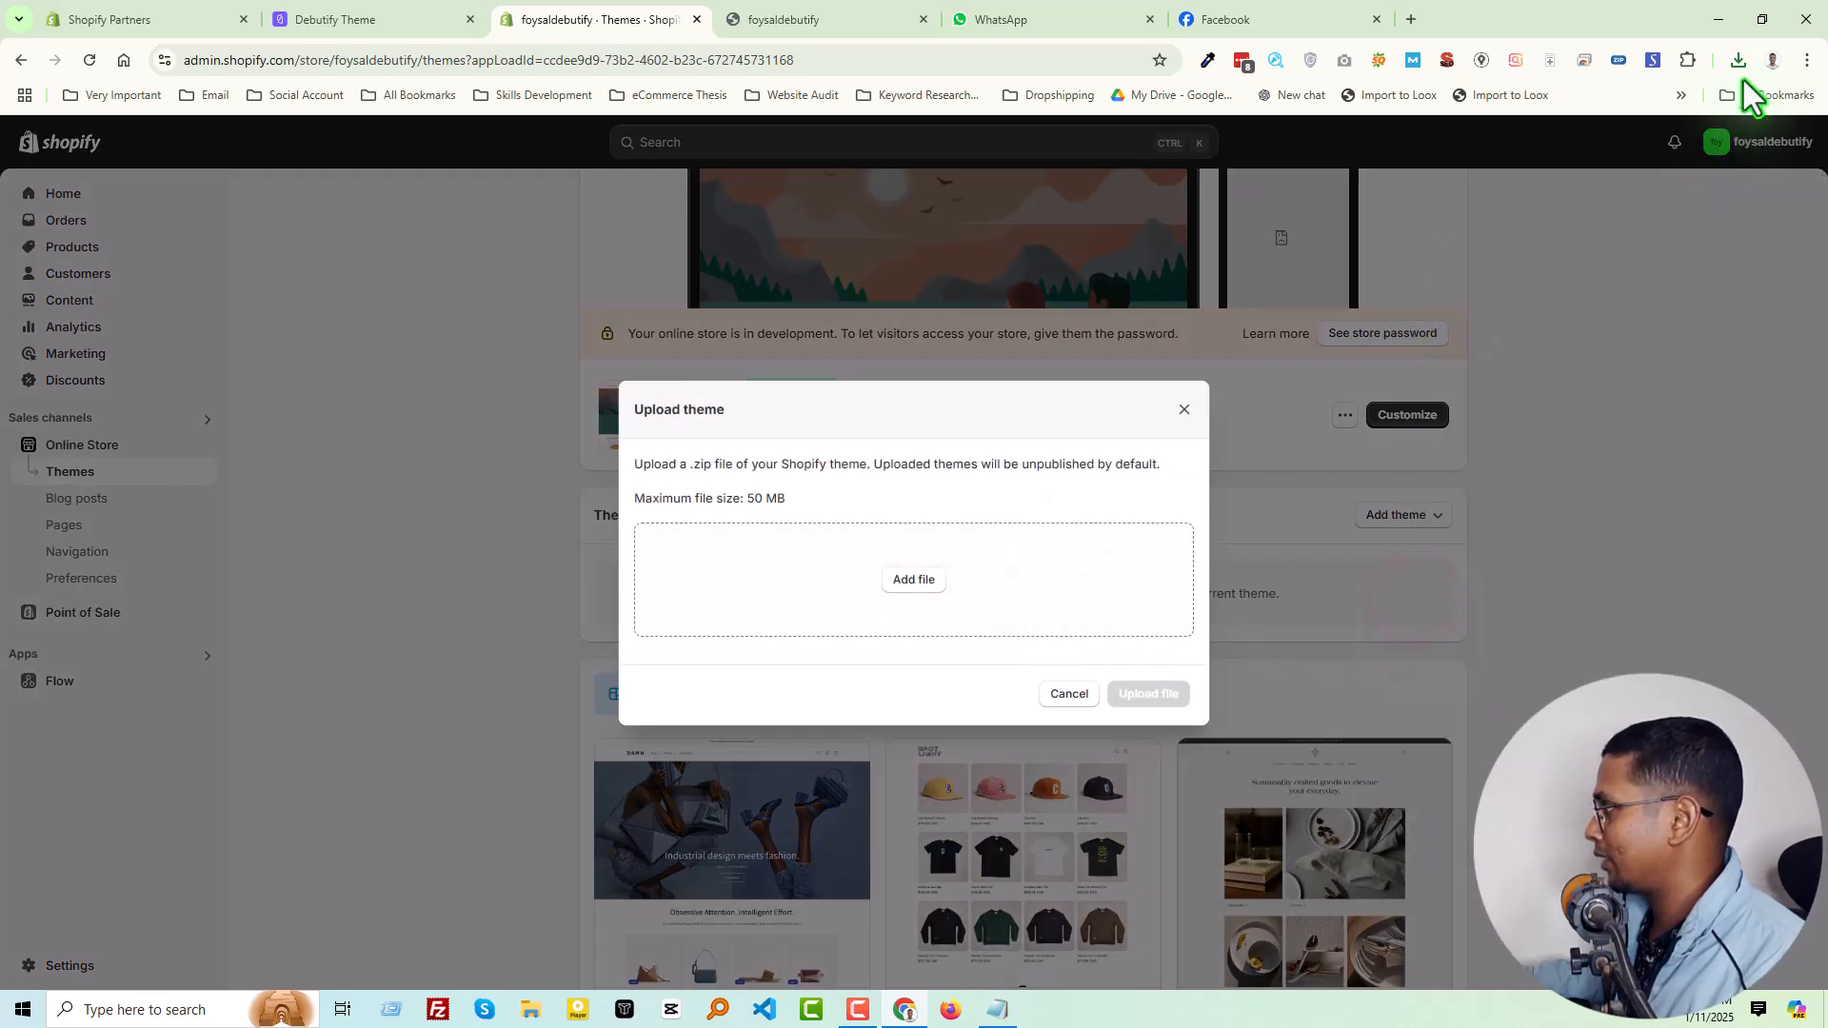
# Locate the downloaded debutify-theme-7.5.zip in its desktop folder and look inside the archive
pyautogui.click(1734, 61)
pyautogui.click(1678, 139)
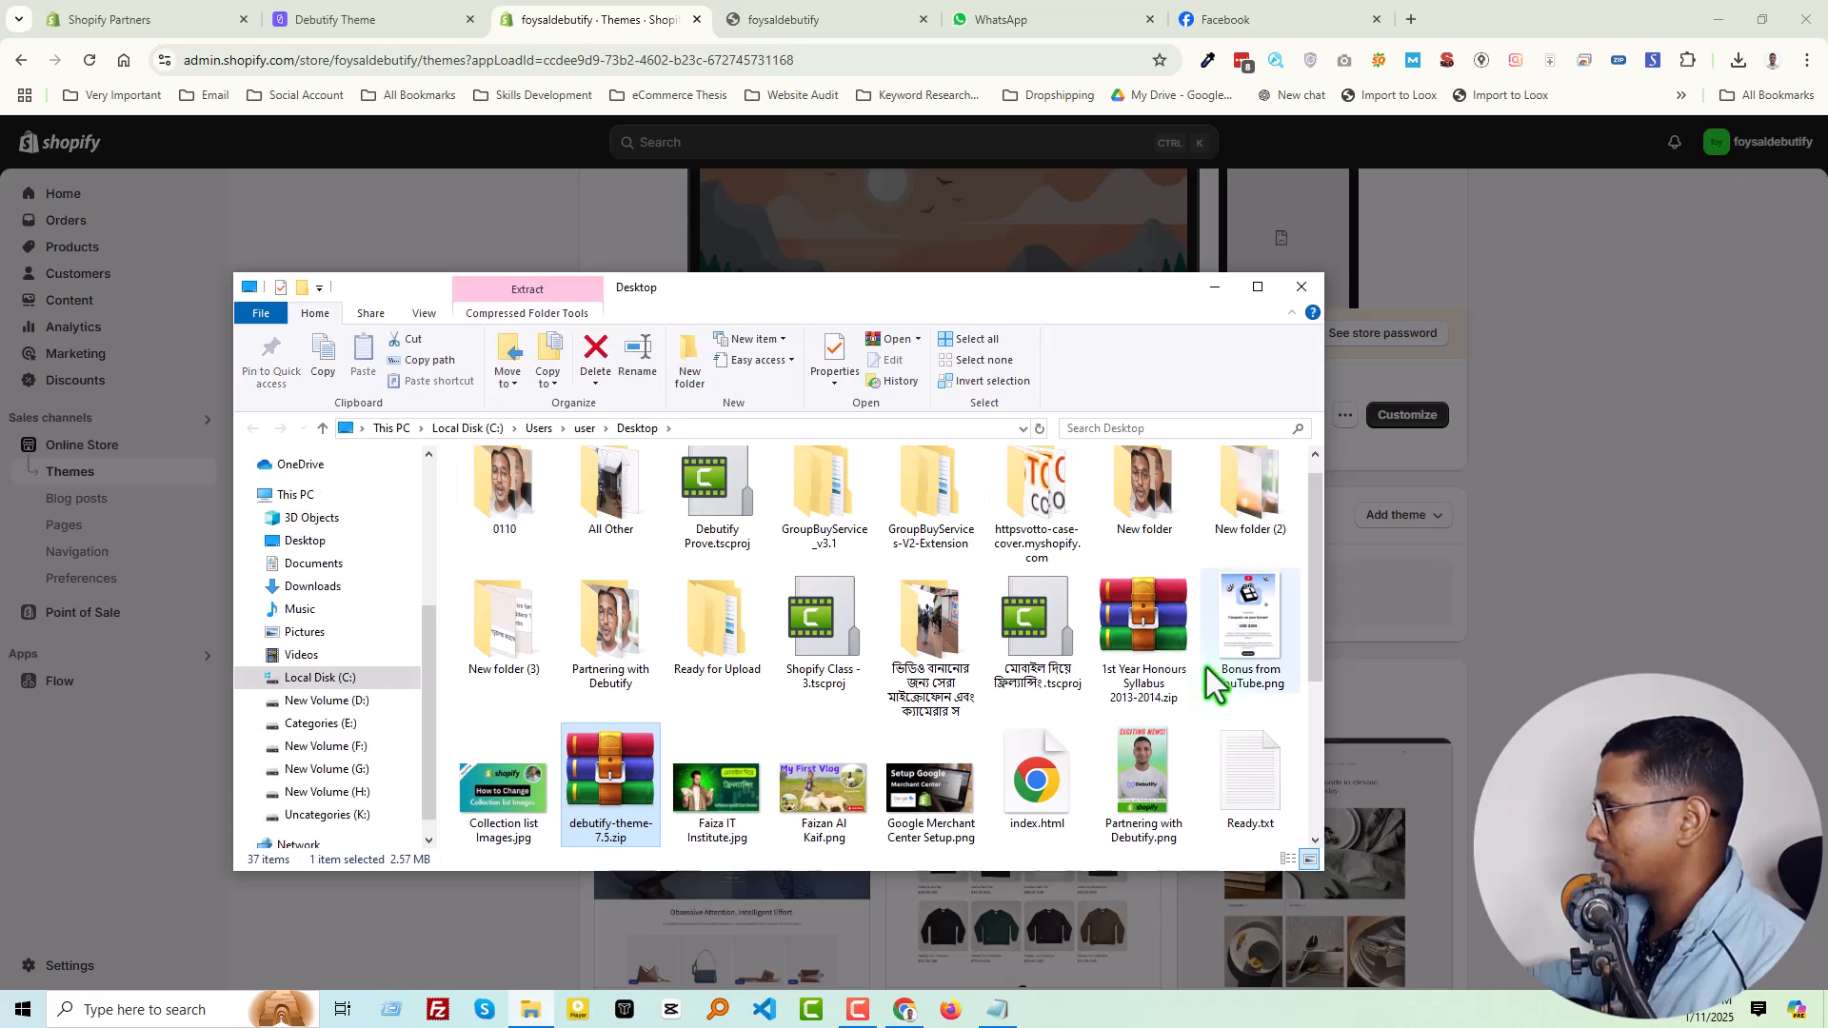
pyautogui.doubleClick(625, 791)
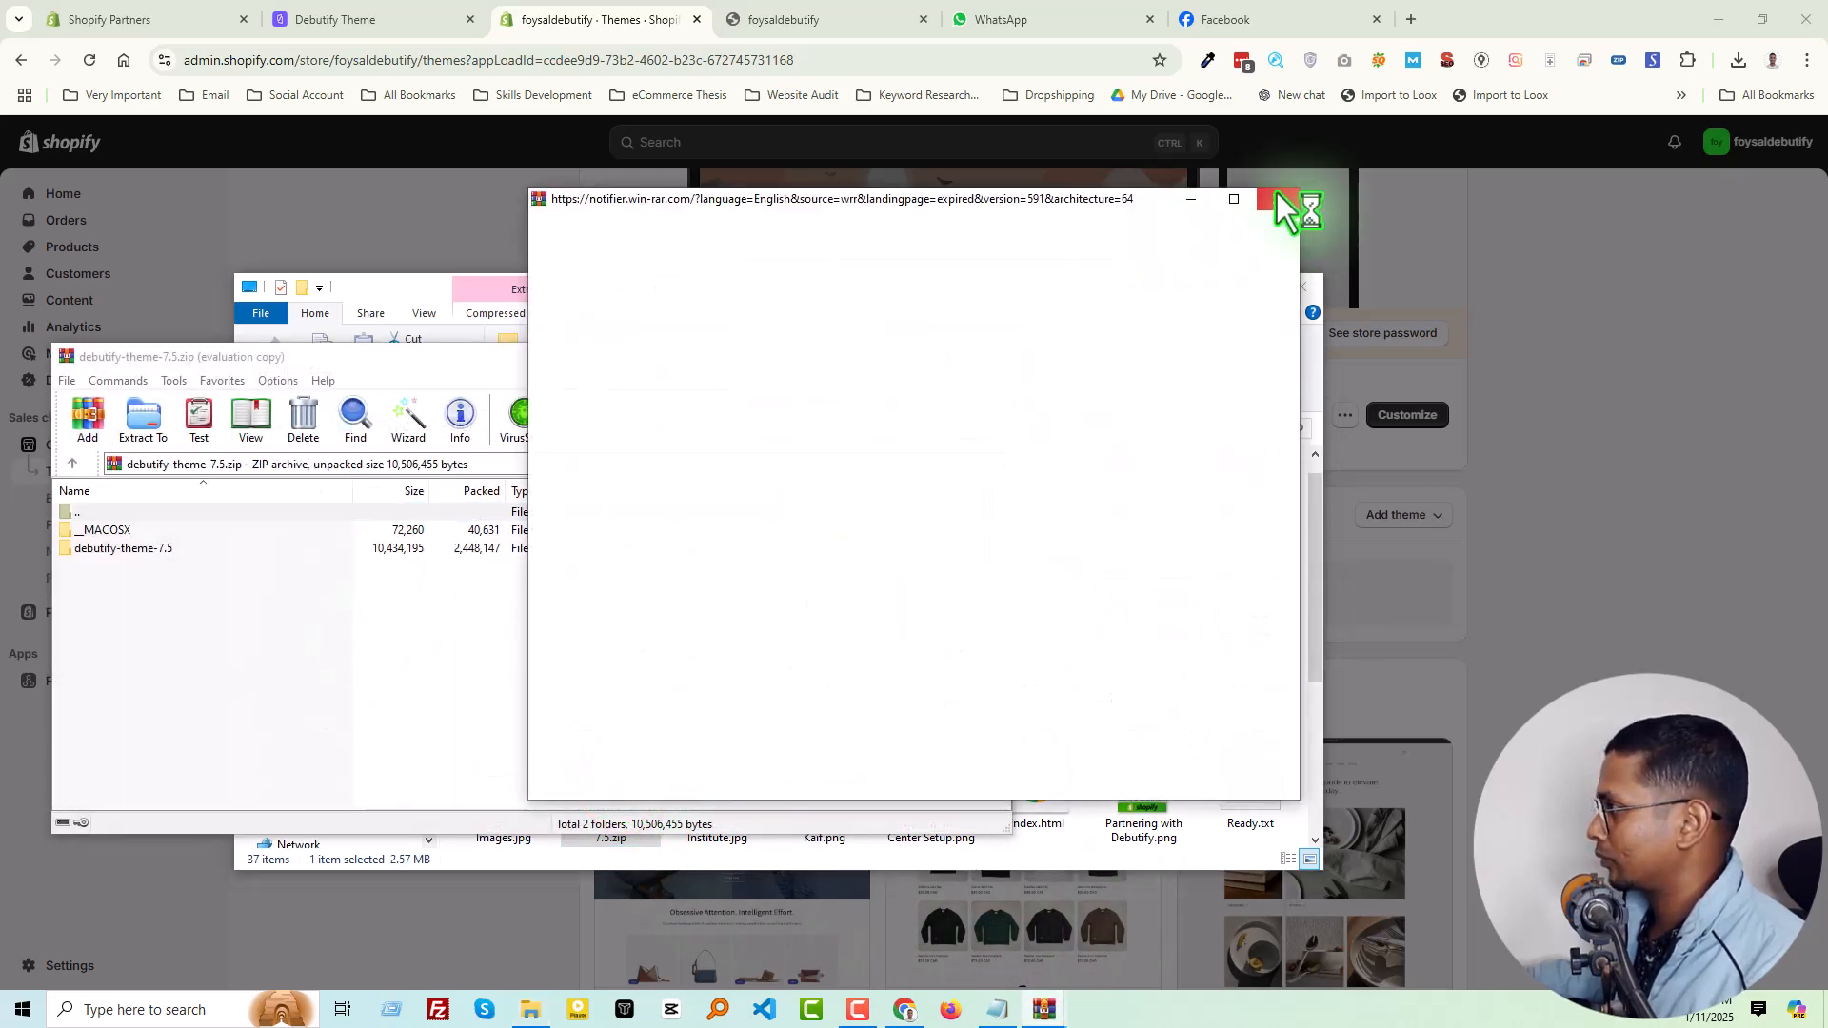
pyautogui.click(1276, 191)
pyautogui.click(988, 354)
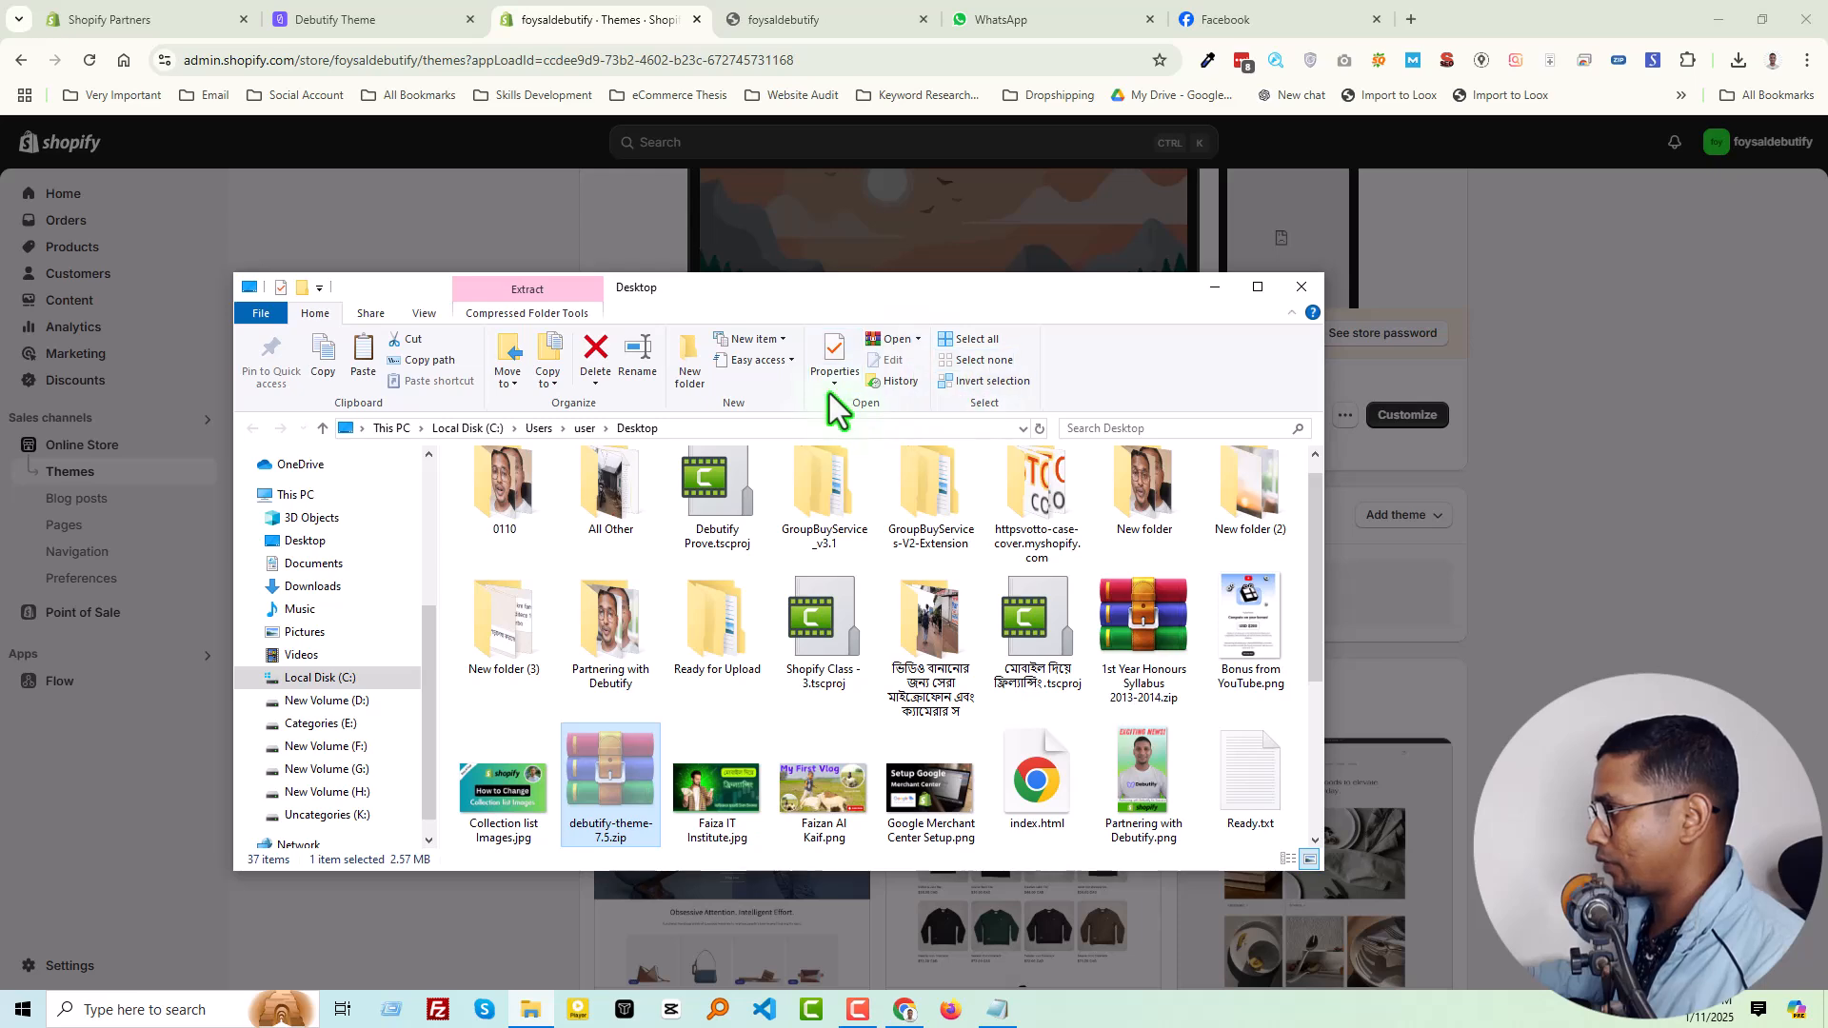
# Create a new folder on the desktop and move debutify-theme-7.5.zip into it
pyautogui.doubleClick(428, 288)
pyautogui.click(455, 86)
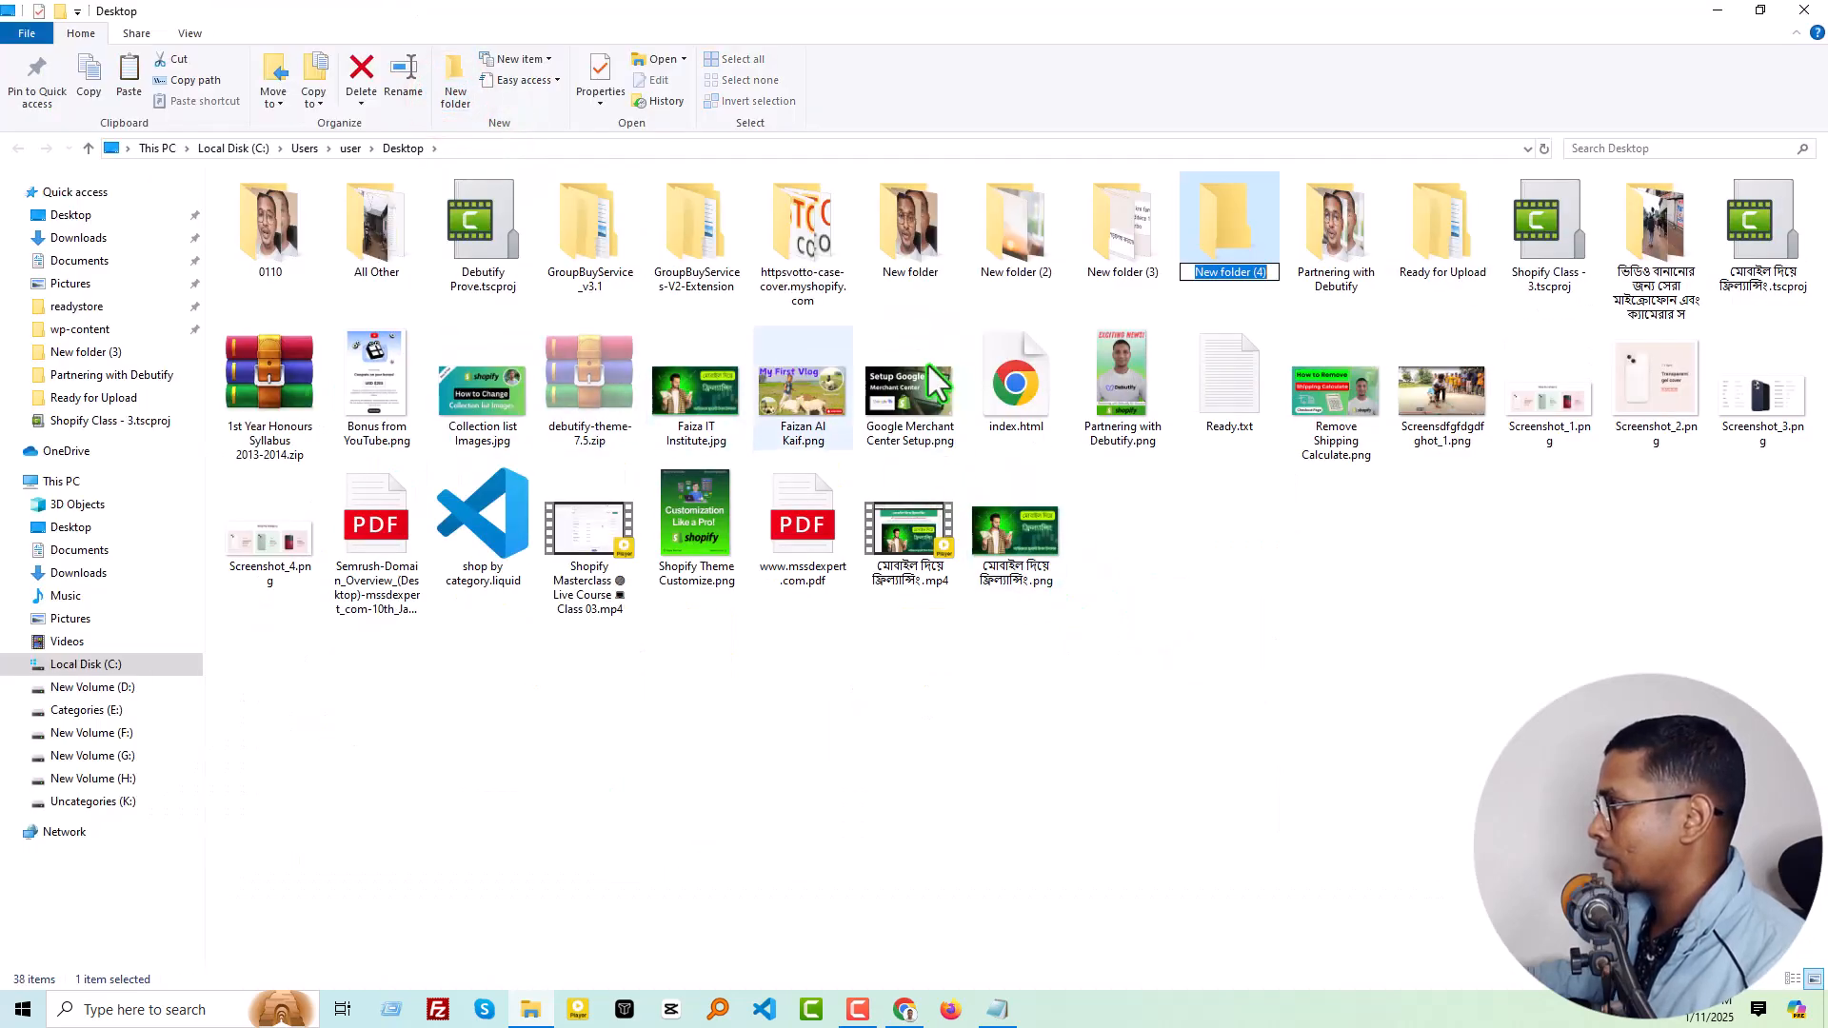
pyautogui.click(1230, 215)
pyautogui.doubleClick(1230, 215)
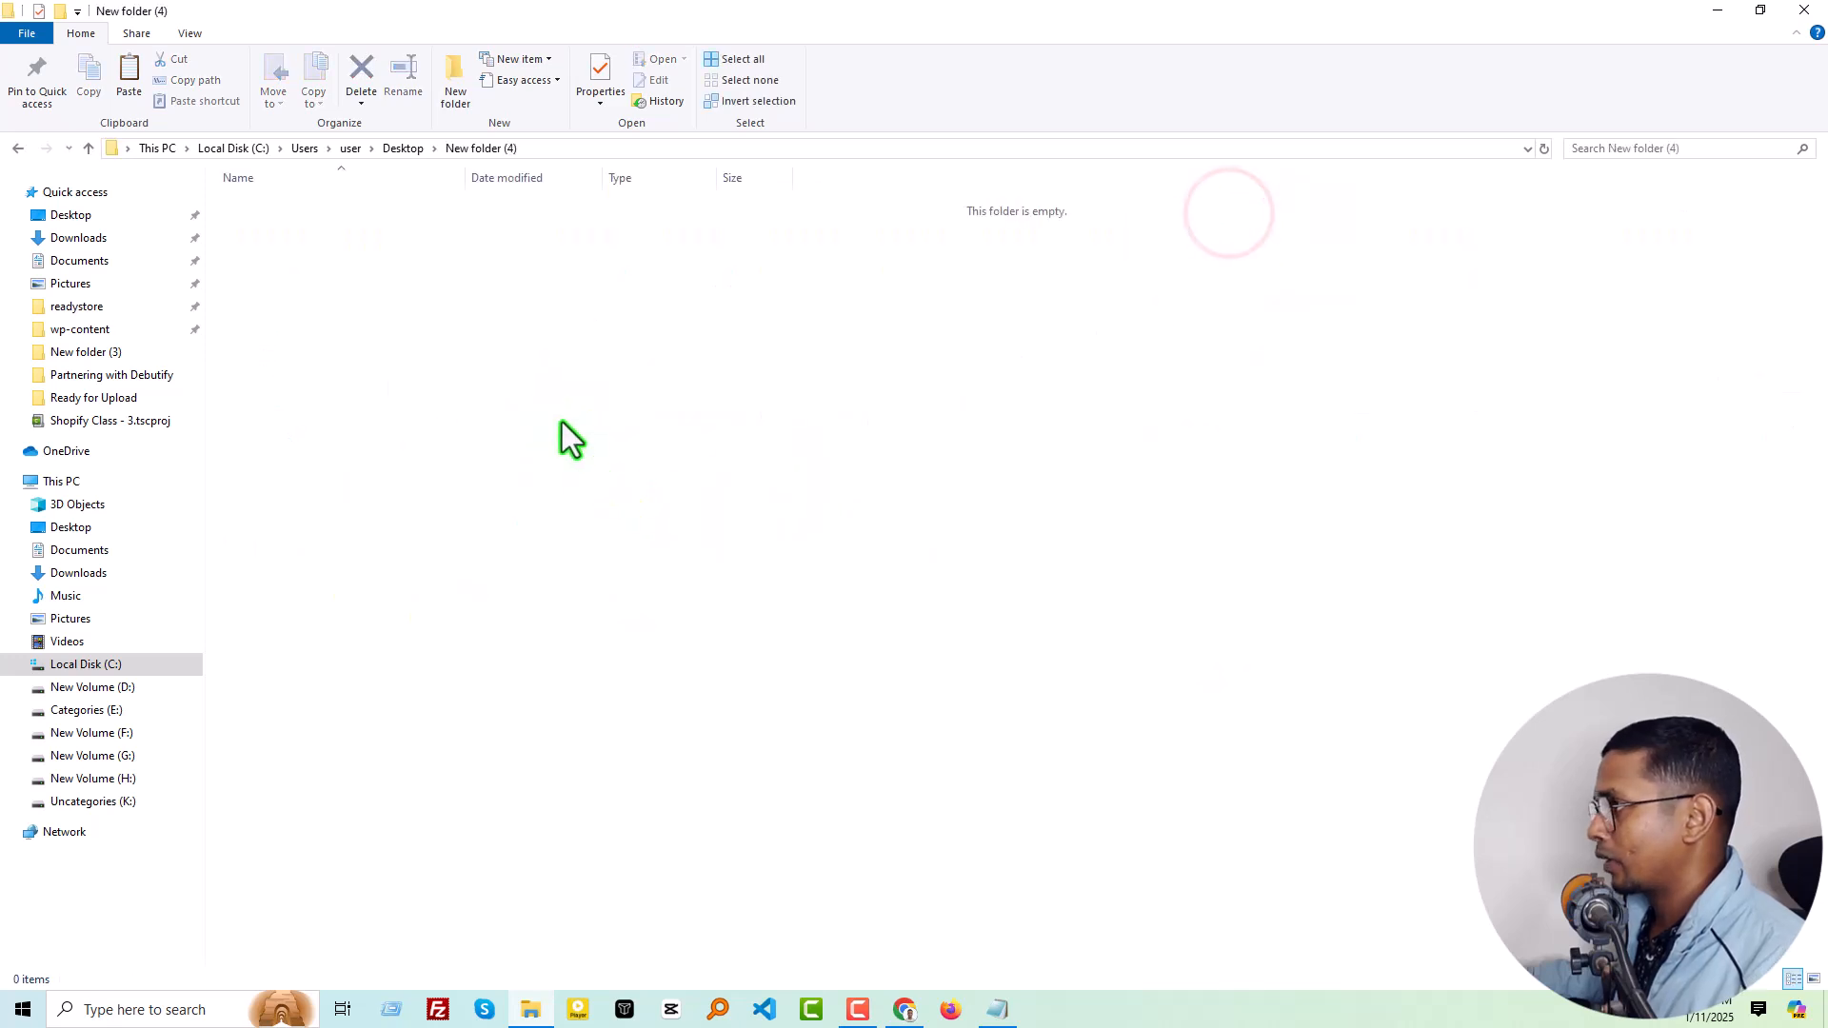
pyautogui.hotkey('ctrl', 'v')
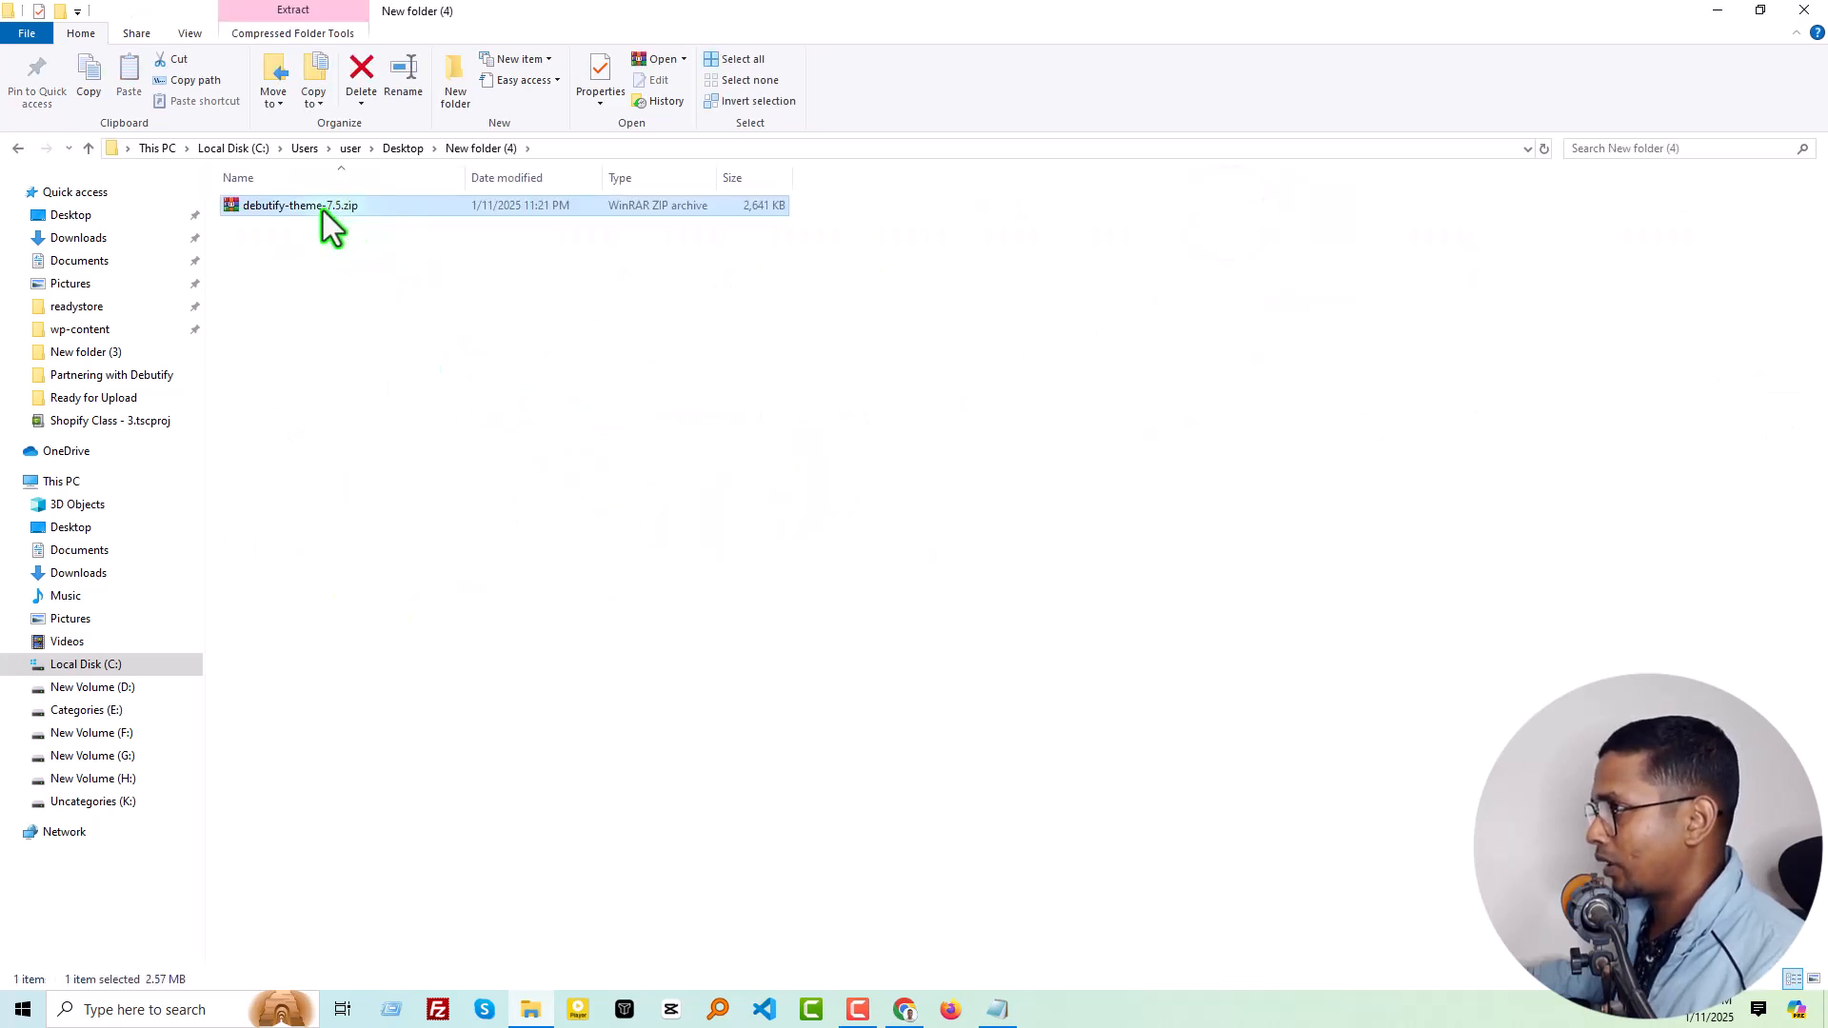
# Extract debutify-theme-7.5.zip in the new folder and inspect the contents of the extracted debutify-theme-7.5 folder
pyautogui.rightClick(322, 209)
pyautogui.click(403, 348)
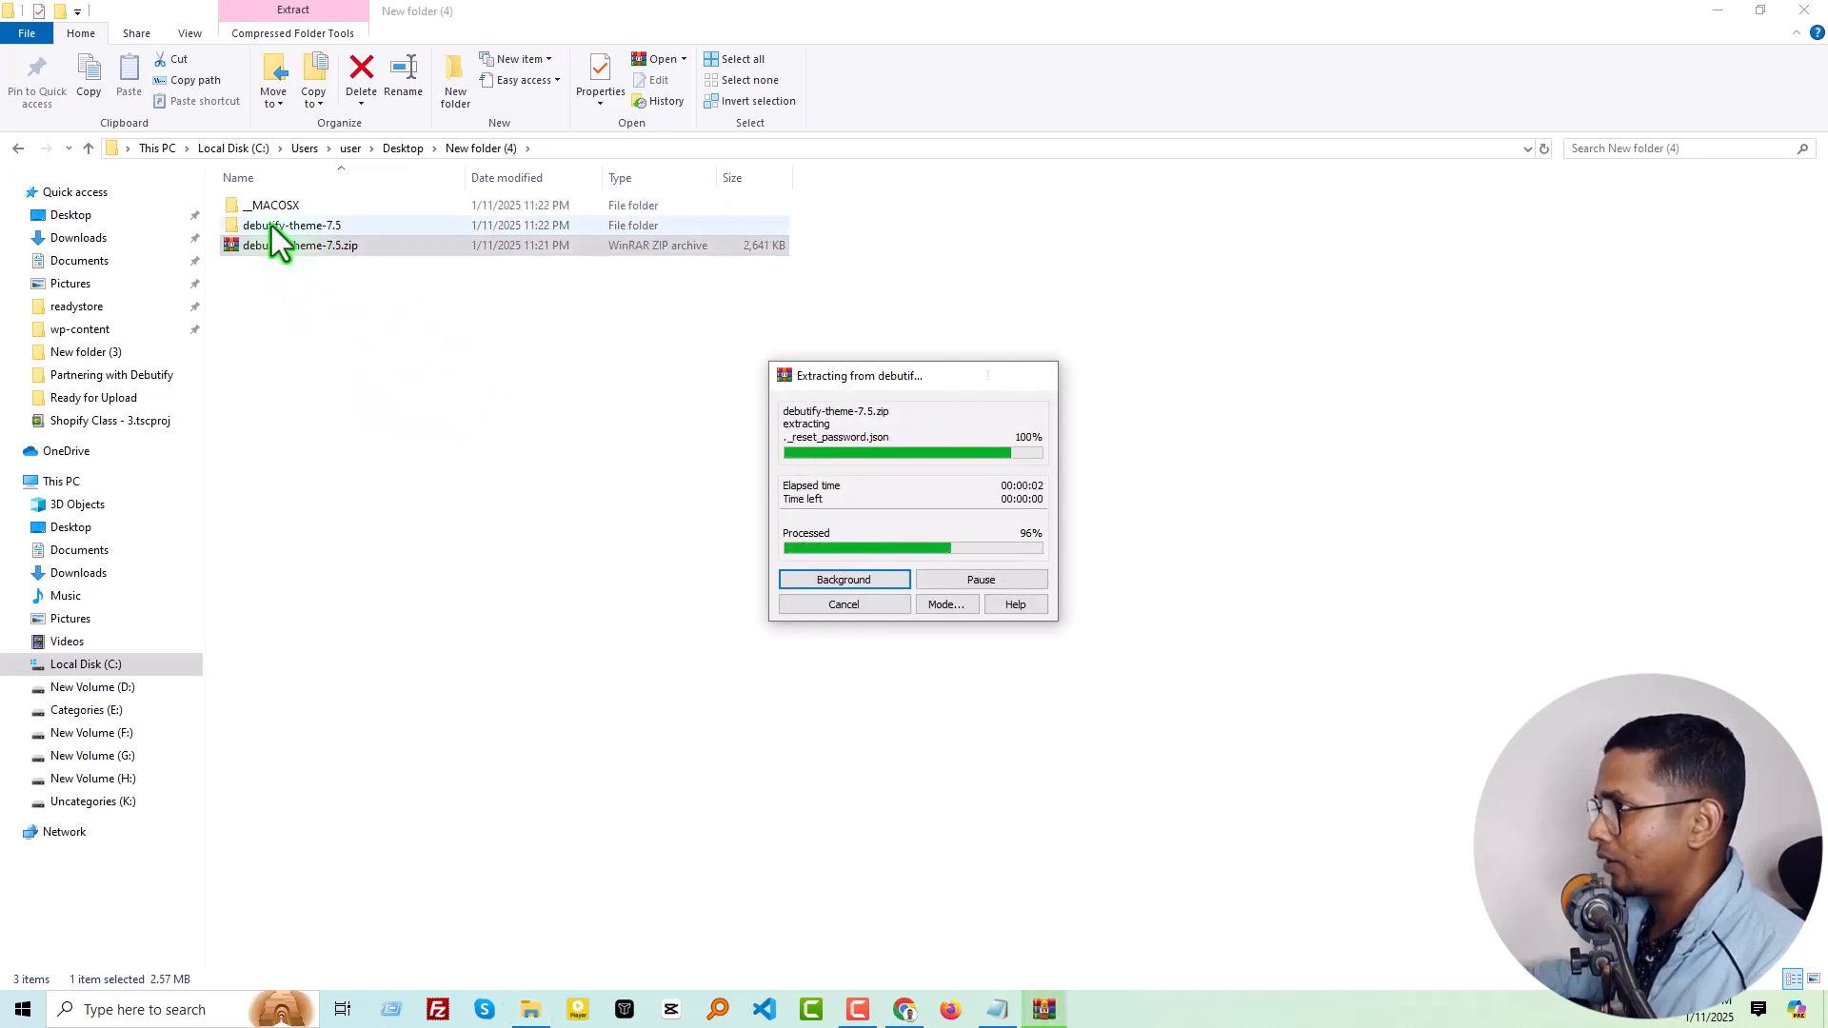
pyautogui.doubleClick(271, 226)
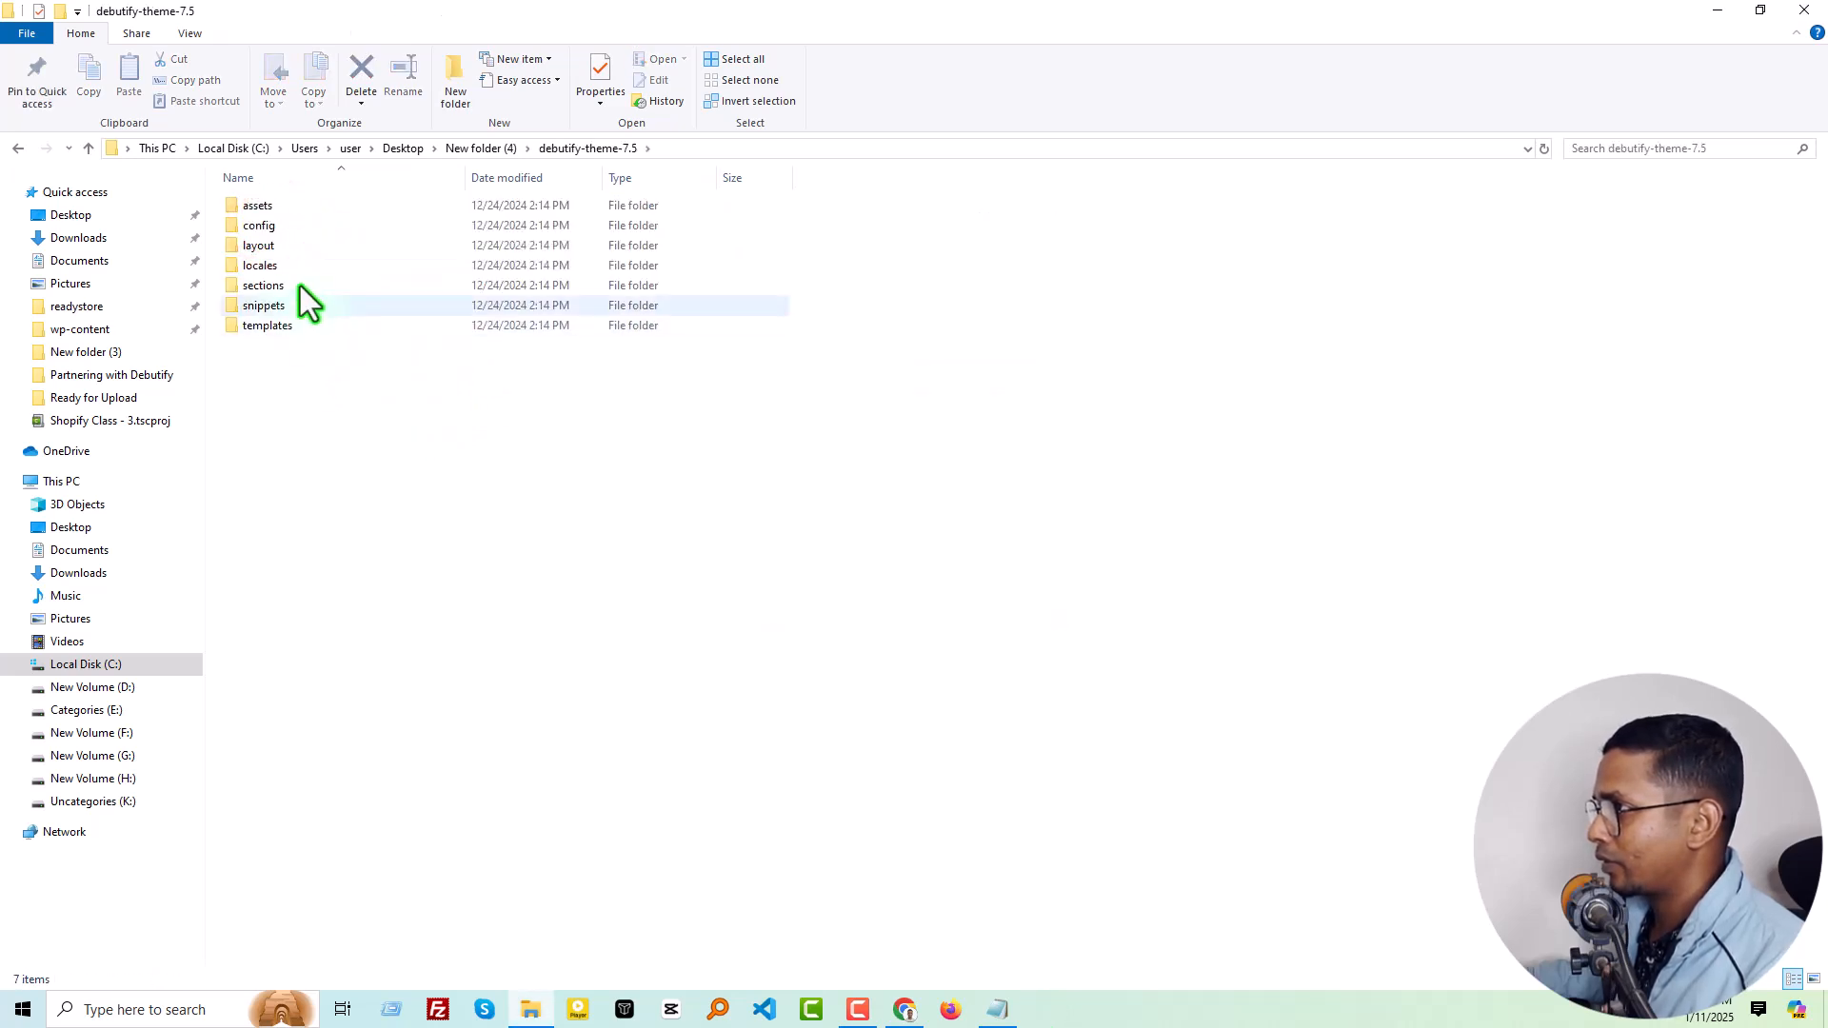
pyautogui.click(390, 439)
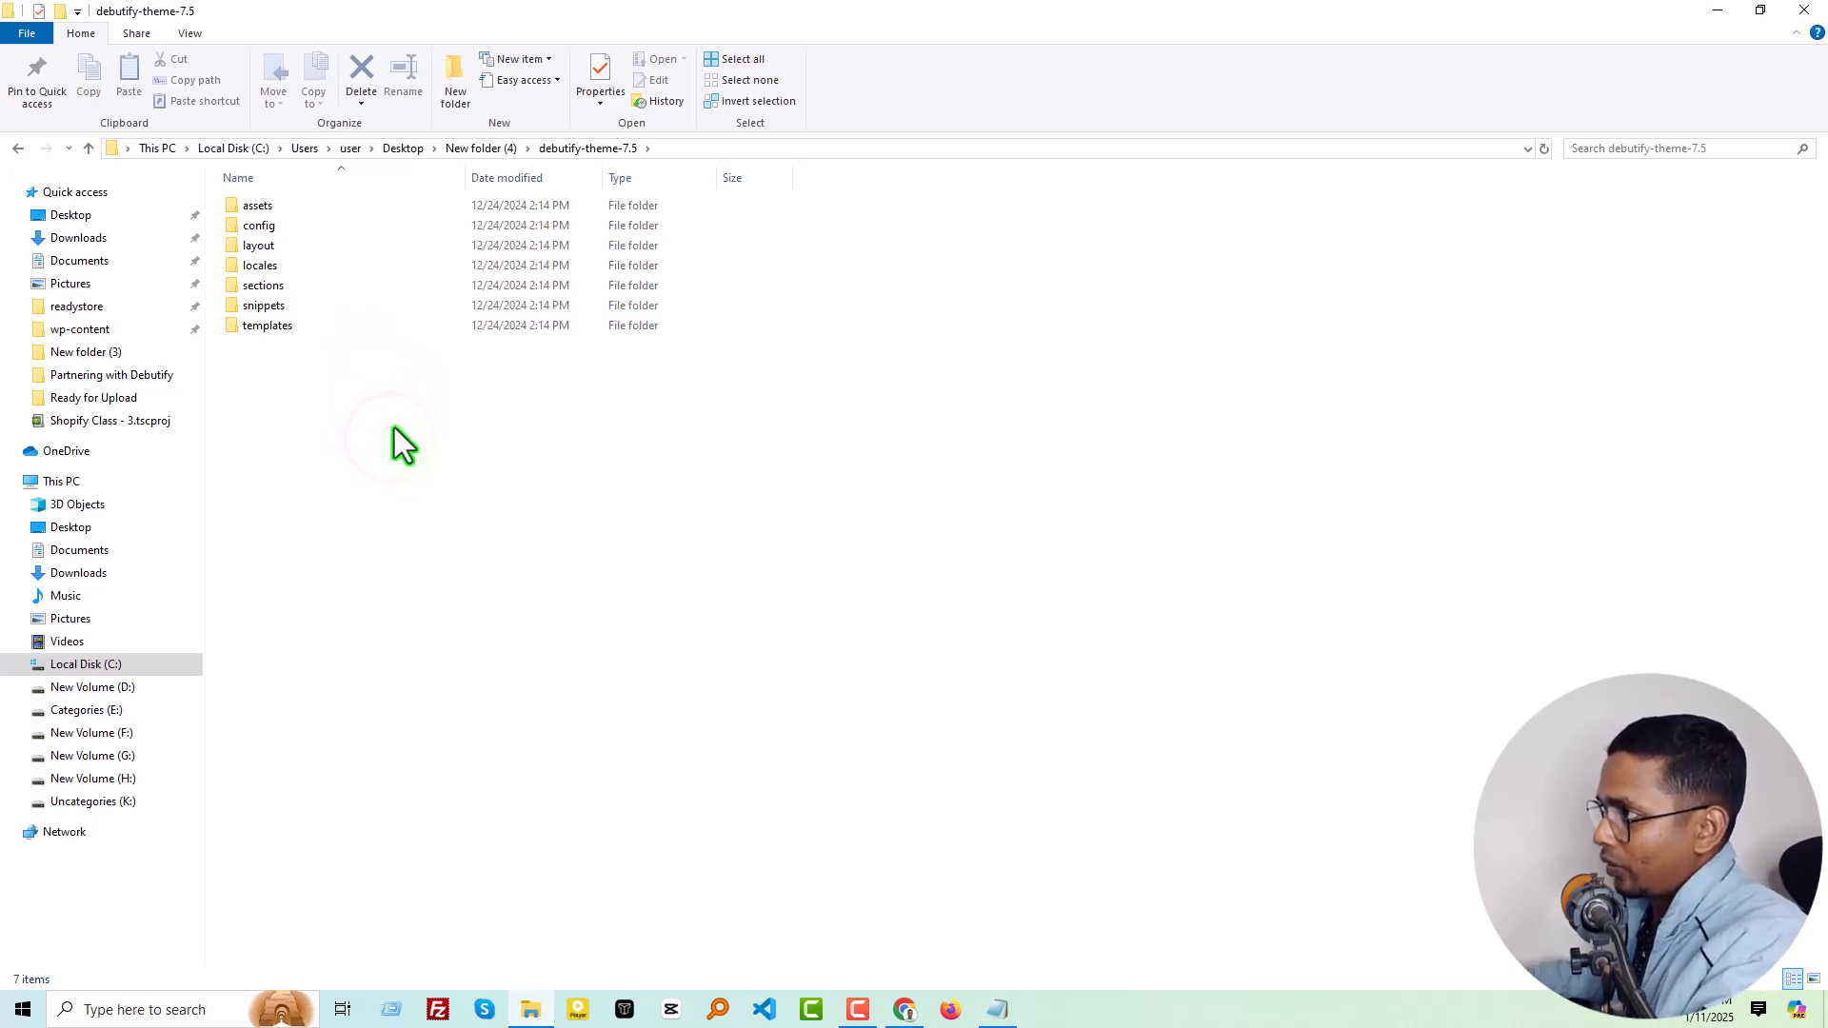
pyautogui.hotkey('alt', 'Left')
pyautogui.click(322, 291)
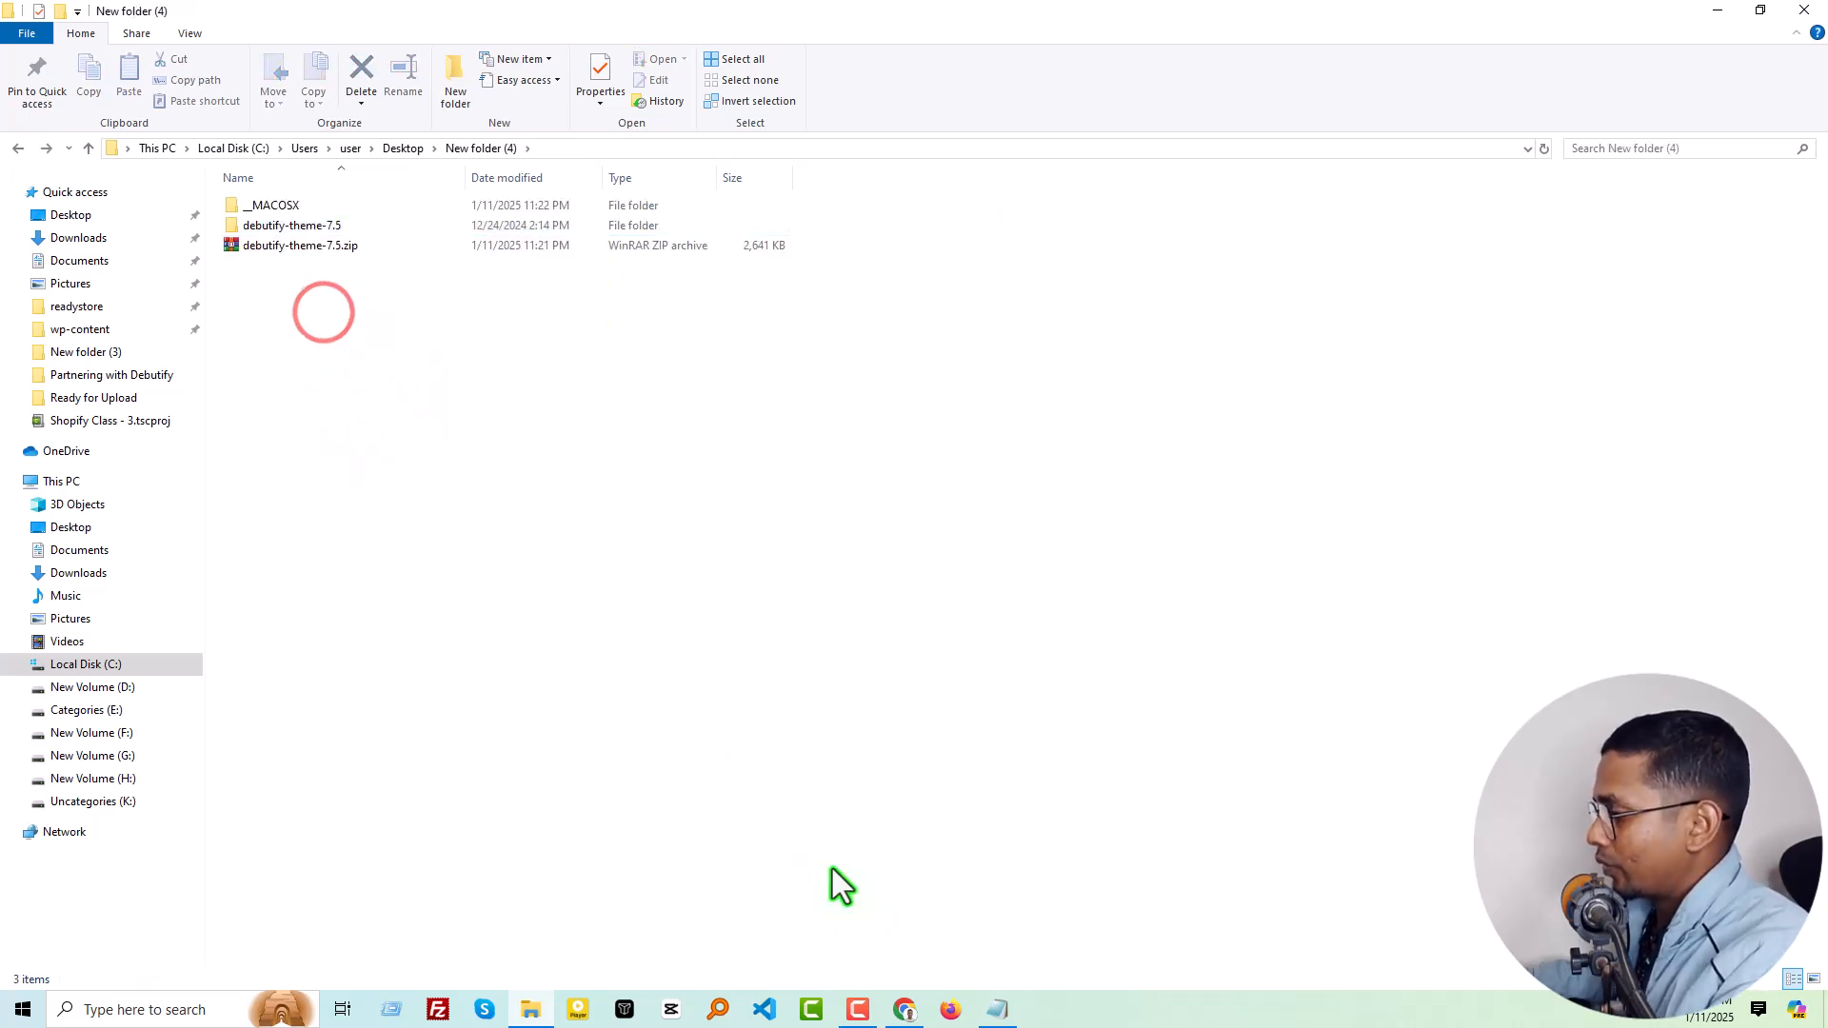
# Upload debutify-theme-7.5.zip from the new folder to the Shopify theme library and publish it in place of Dawn
pyautogui.click(906, 1011)
pyautogui.click(906, 1011)
pyautogui.click(314, 249)
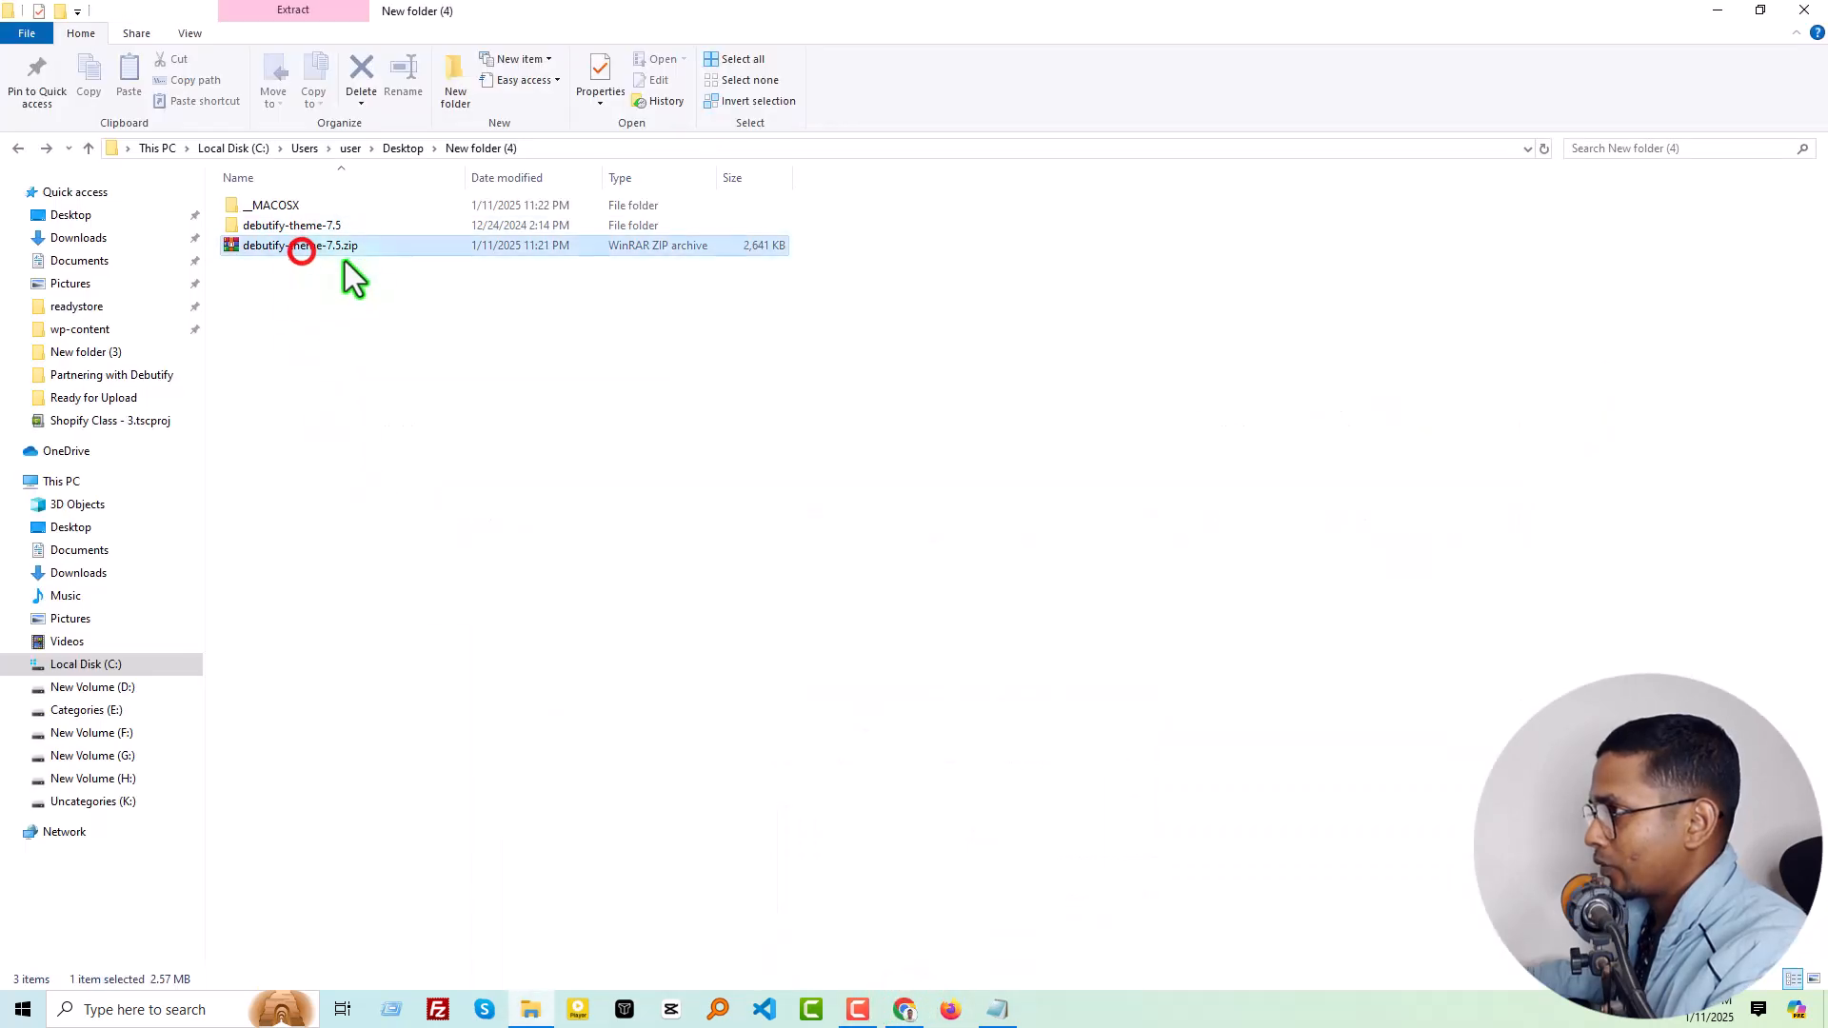
pyautogui.moveTo(346, 254); pyautogui.dragTo(954, 614)
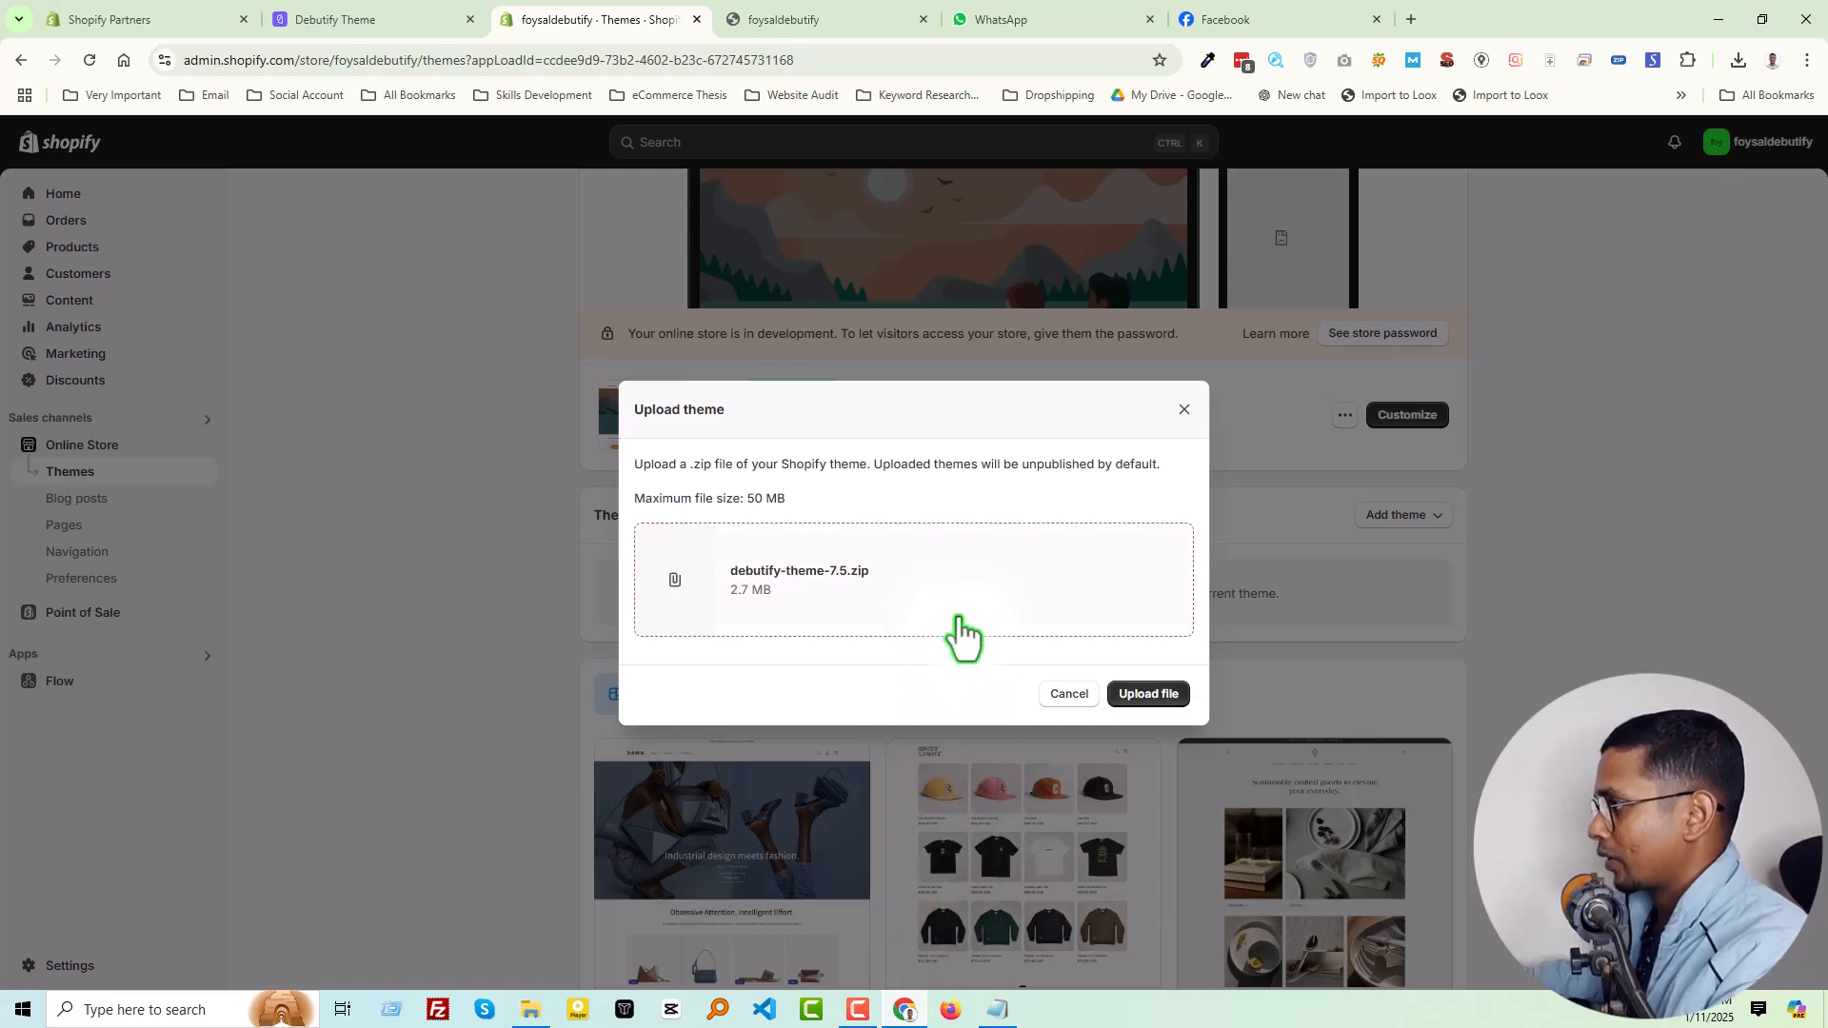
pyautogui.click(1137, 695)
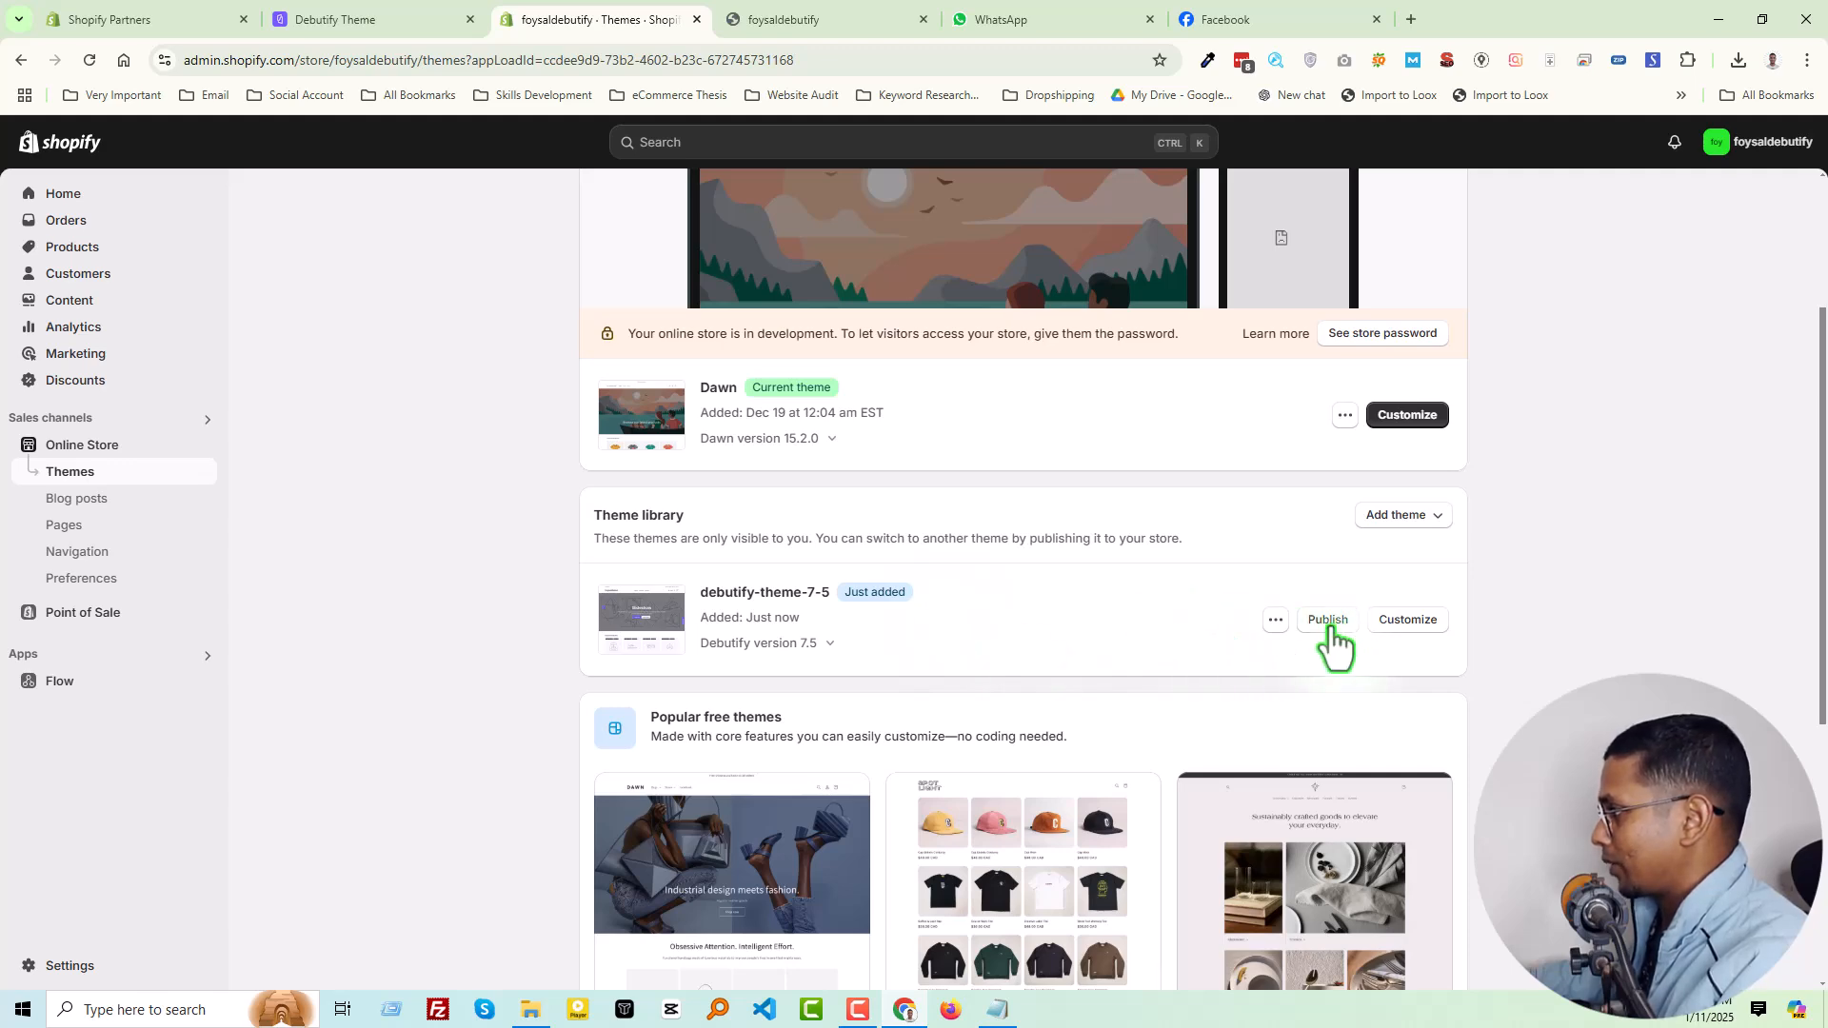
pyautogui.click(1328, 620)
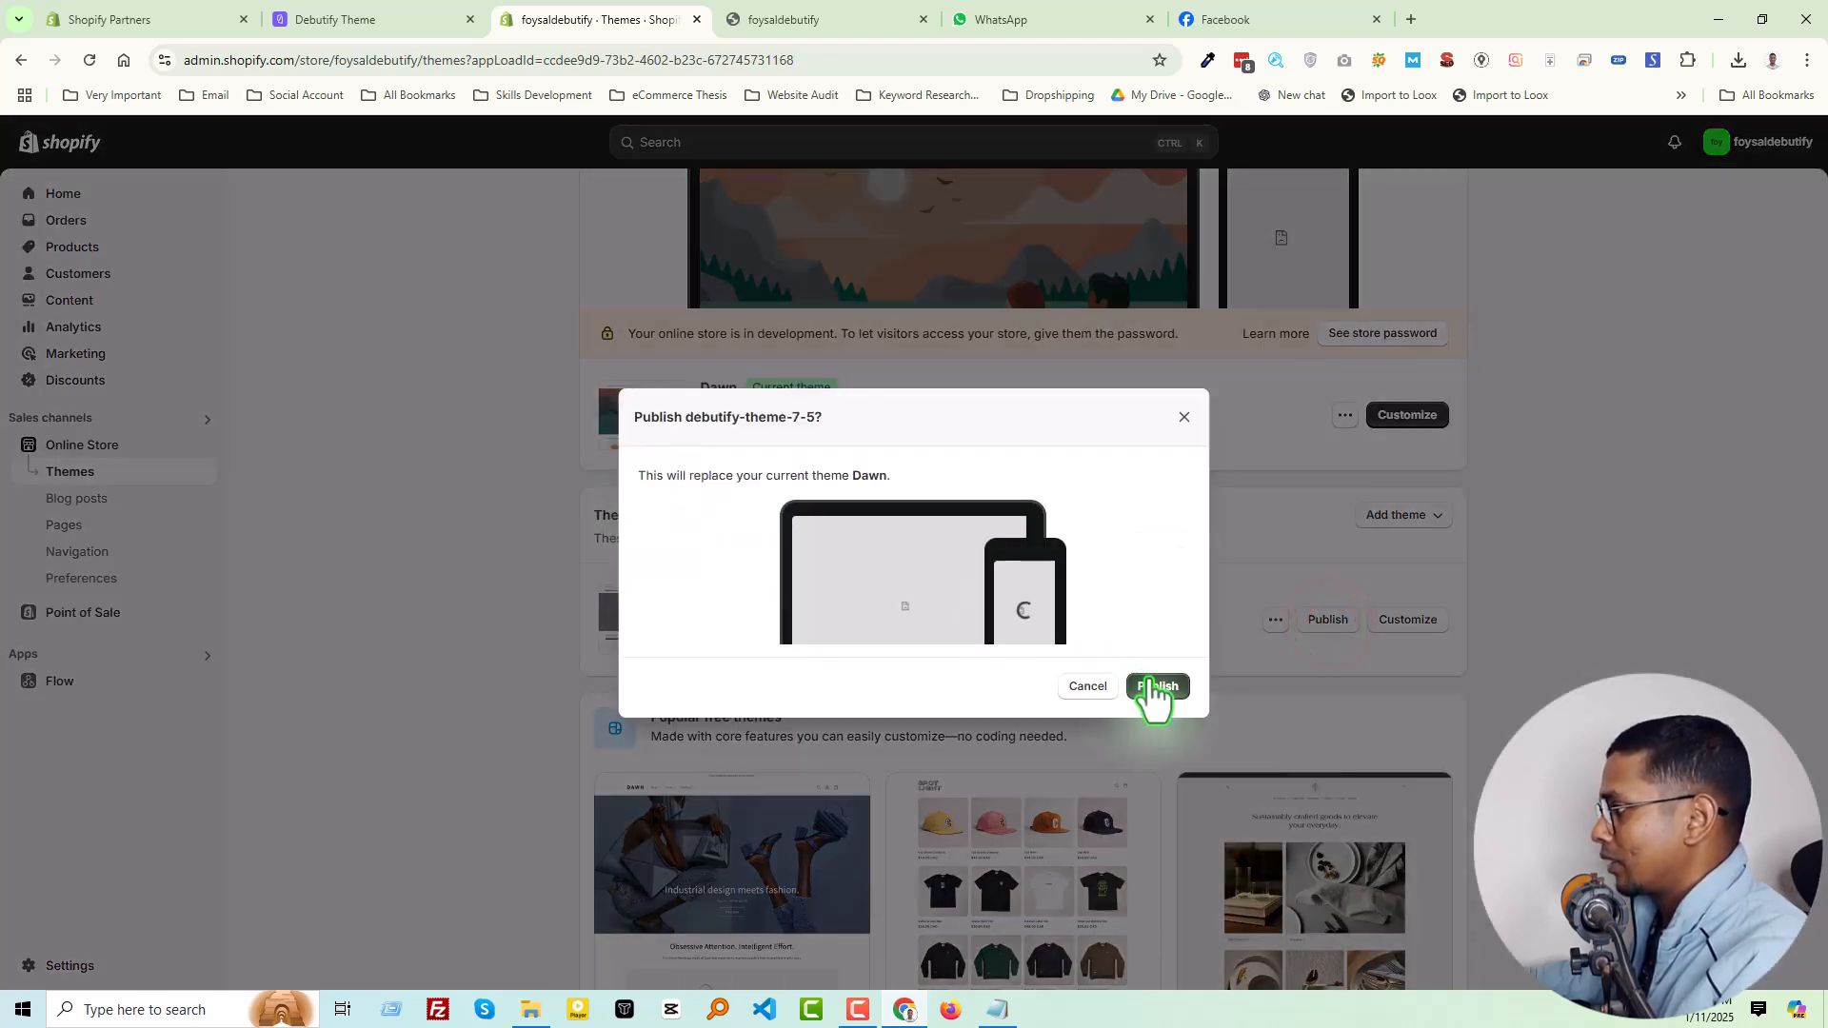
pyautogui.click(1154, 686)
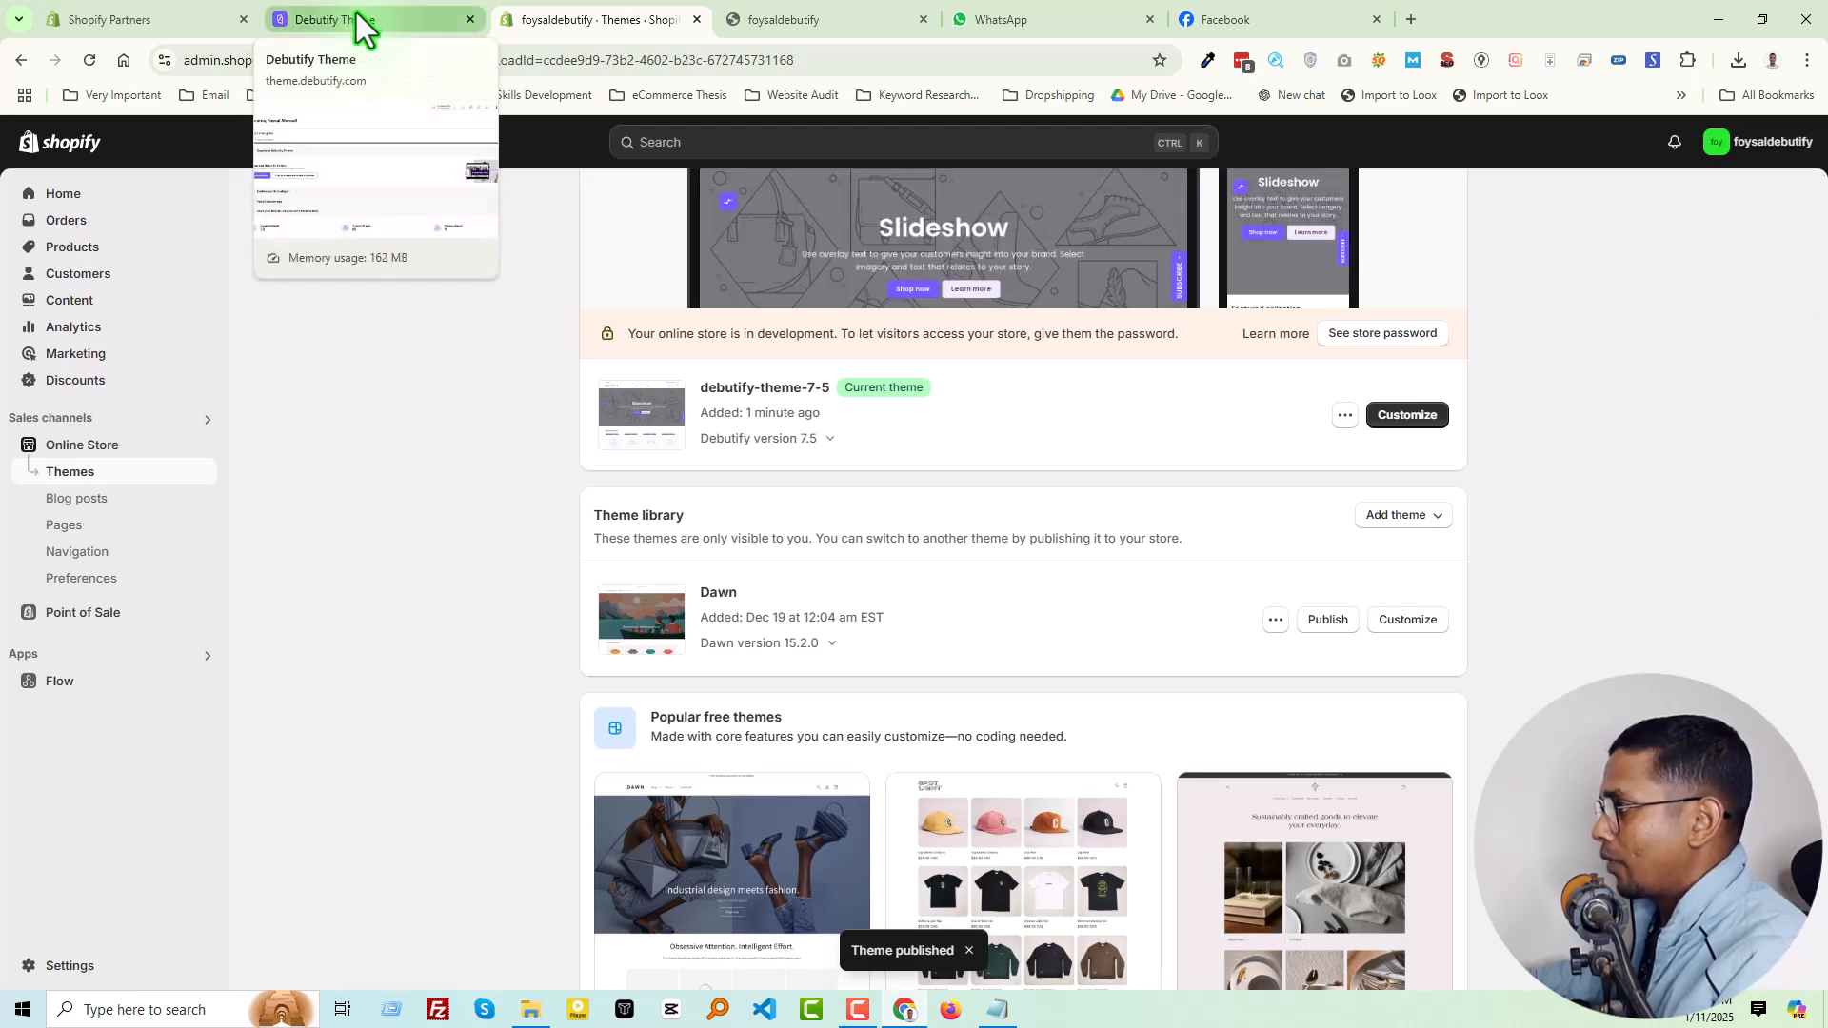
# Return to the Debutify portal and confirm in the quick start guide that the theme is installed
pyautogui.click(362, 23)
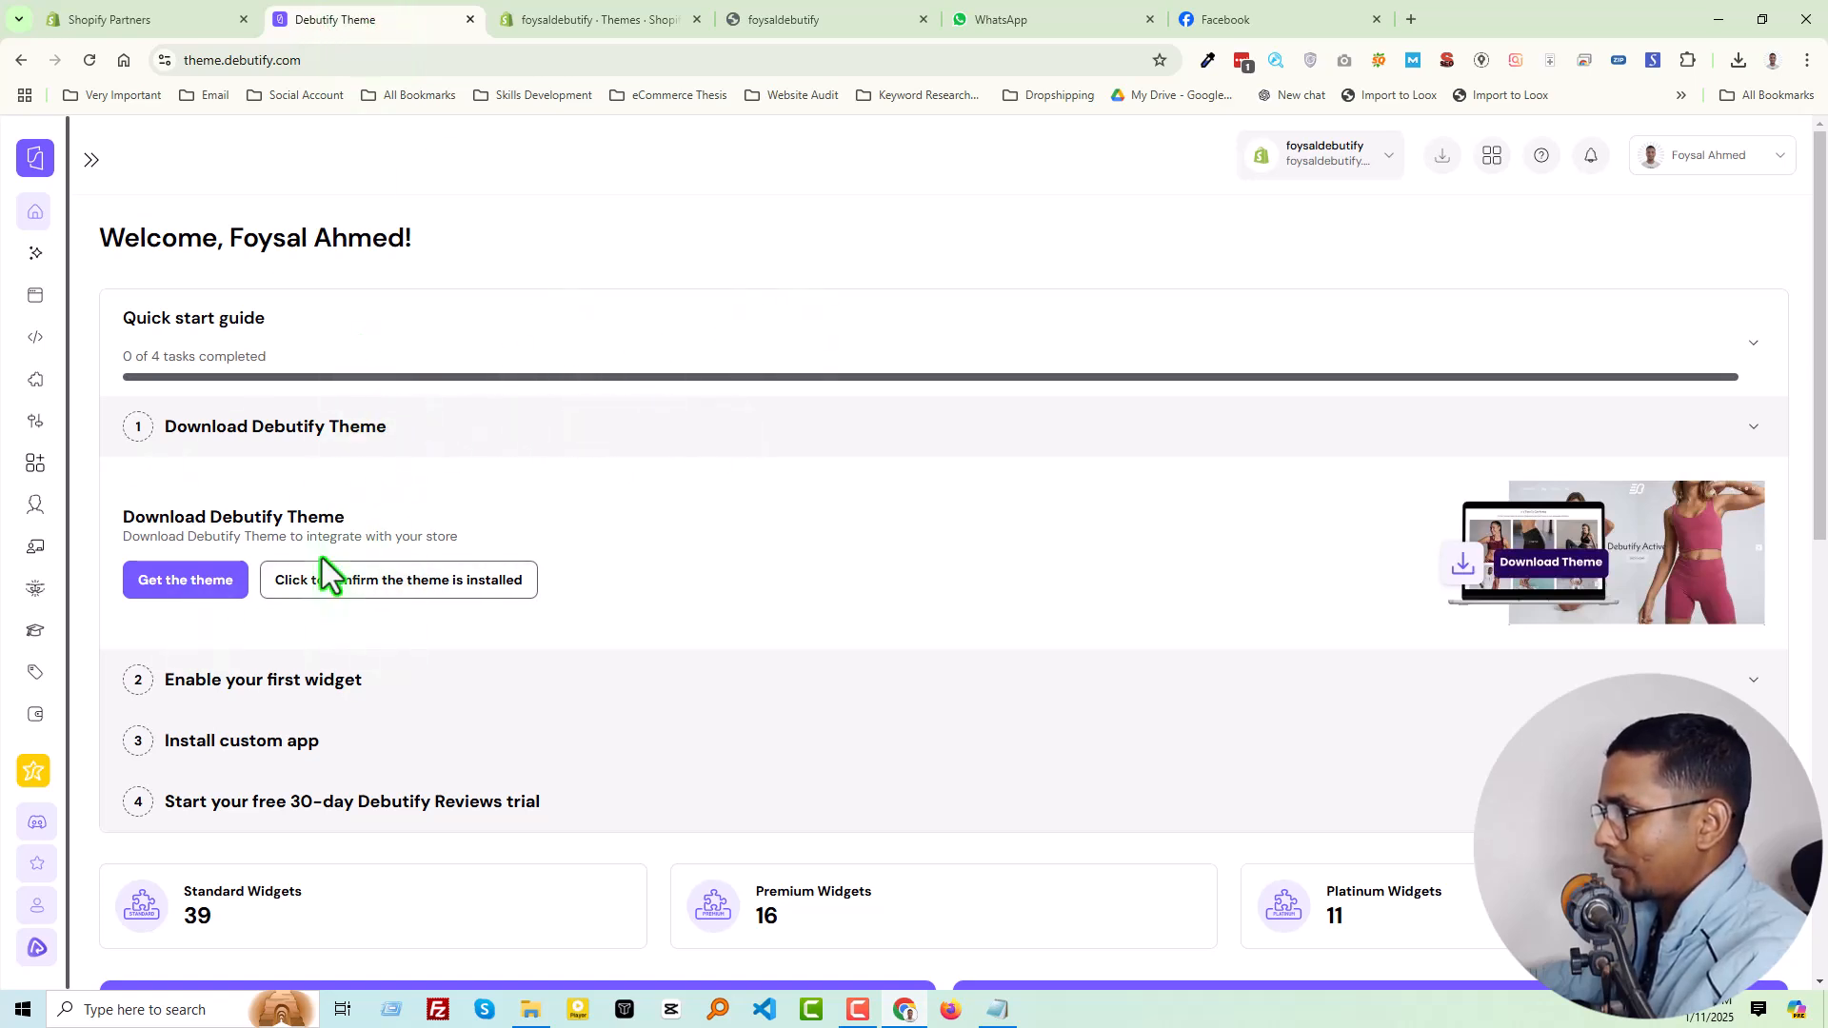
pyautogui.click(493, 588)
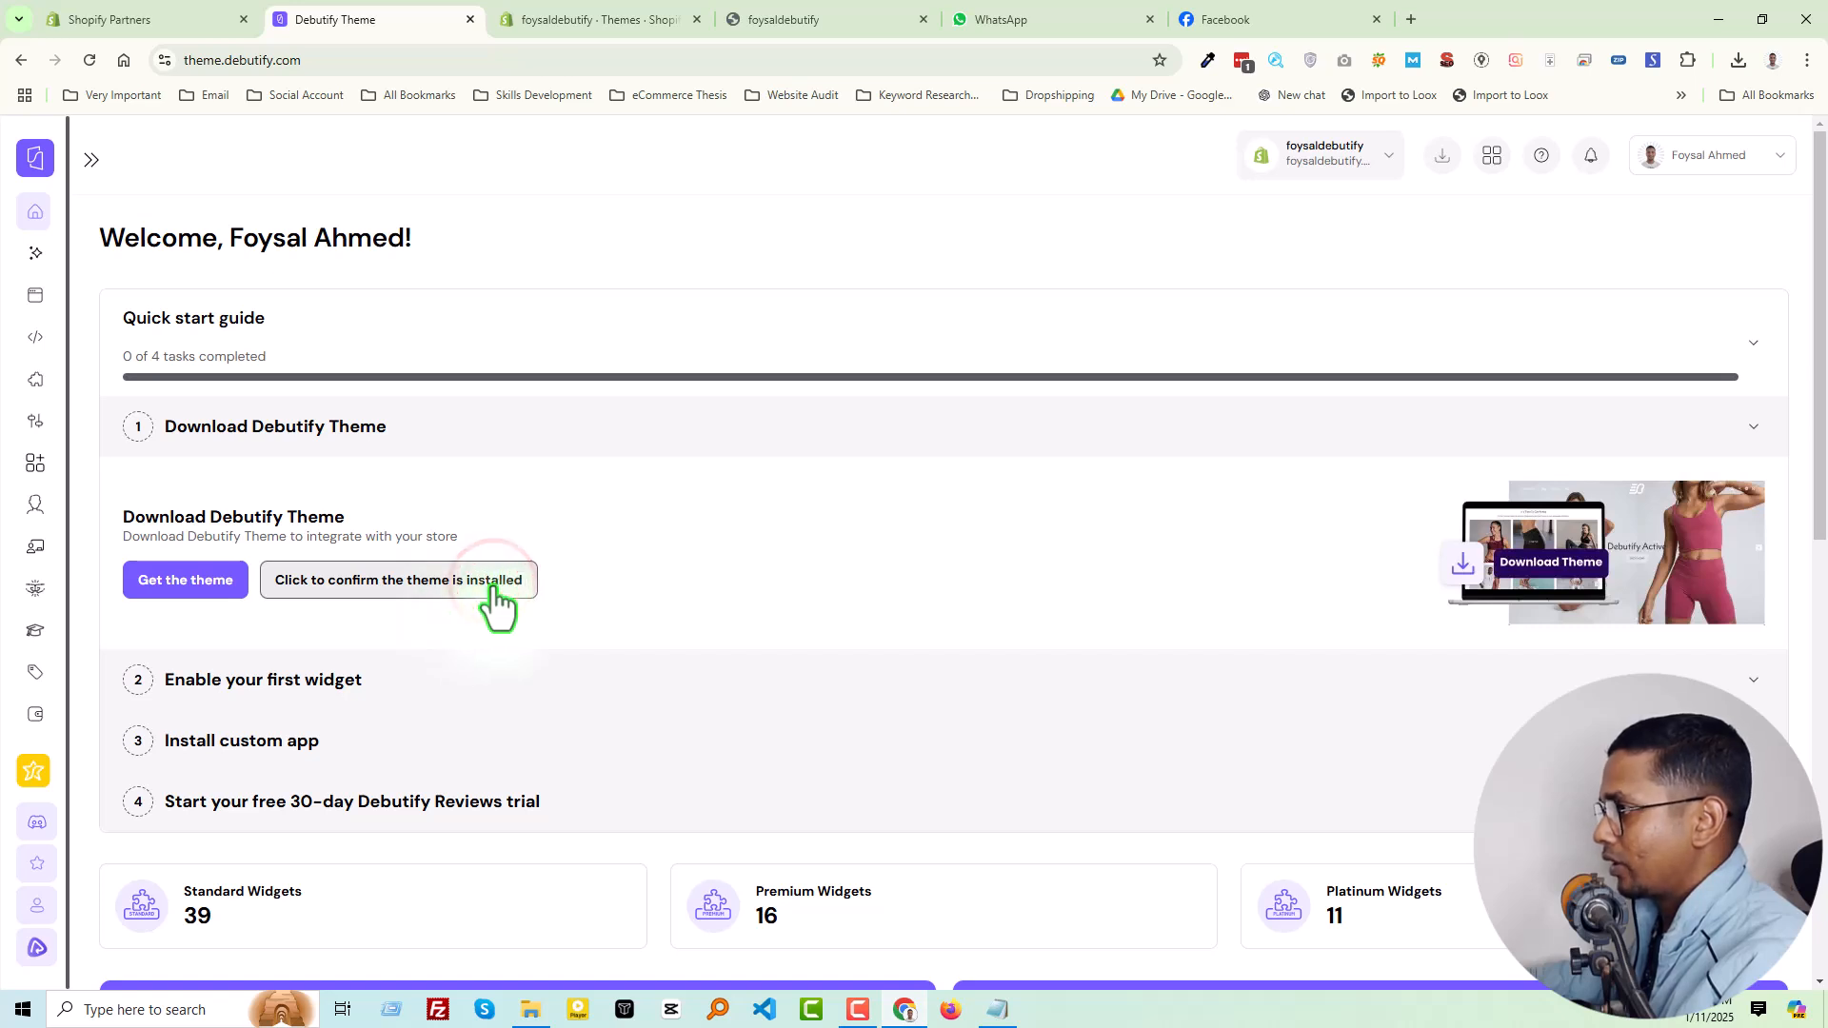
pyautogui.click(357, 571)
pyautogui.click(364, 571)
pyautogui.click(373, 576)
pyautogui.click(335, 583)
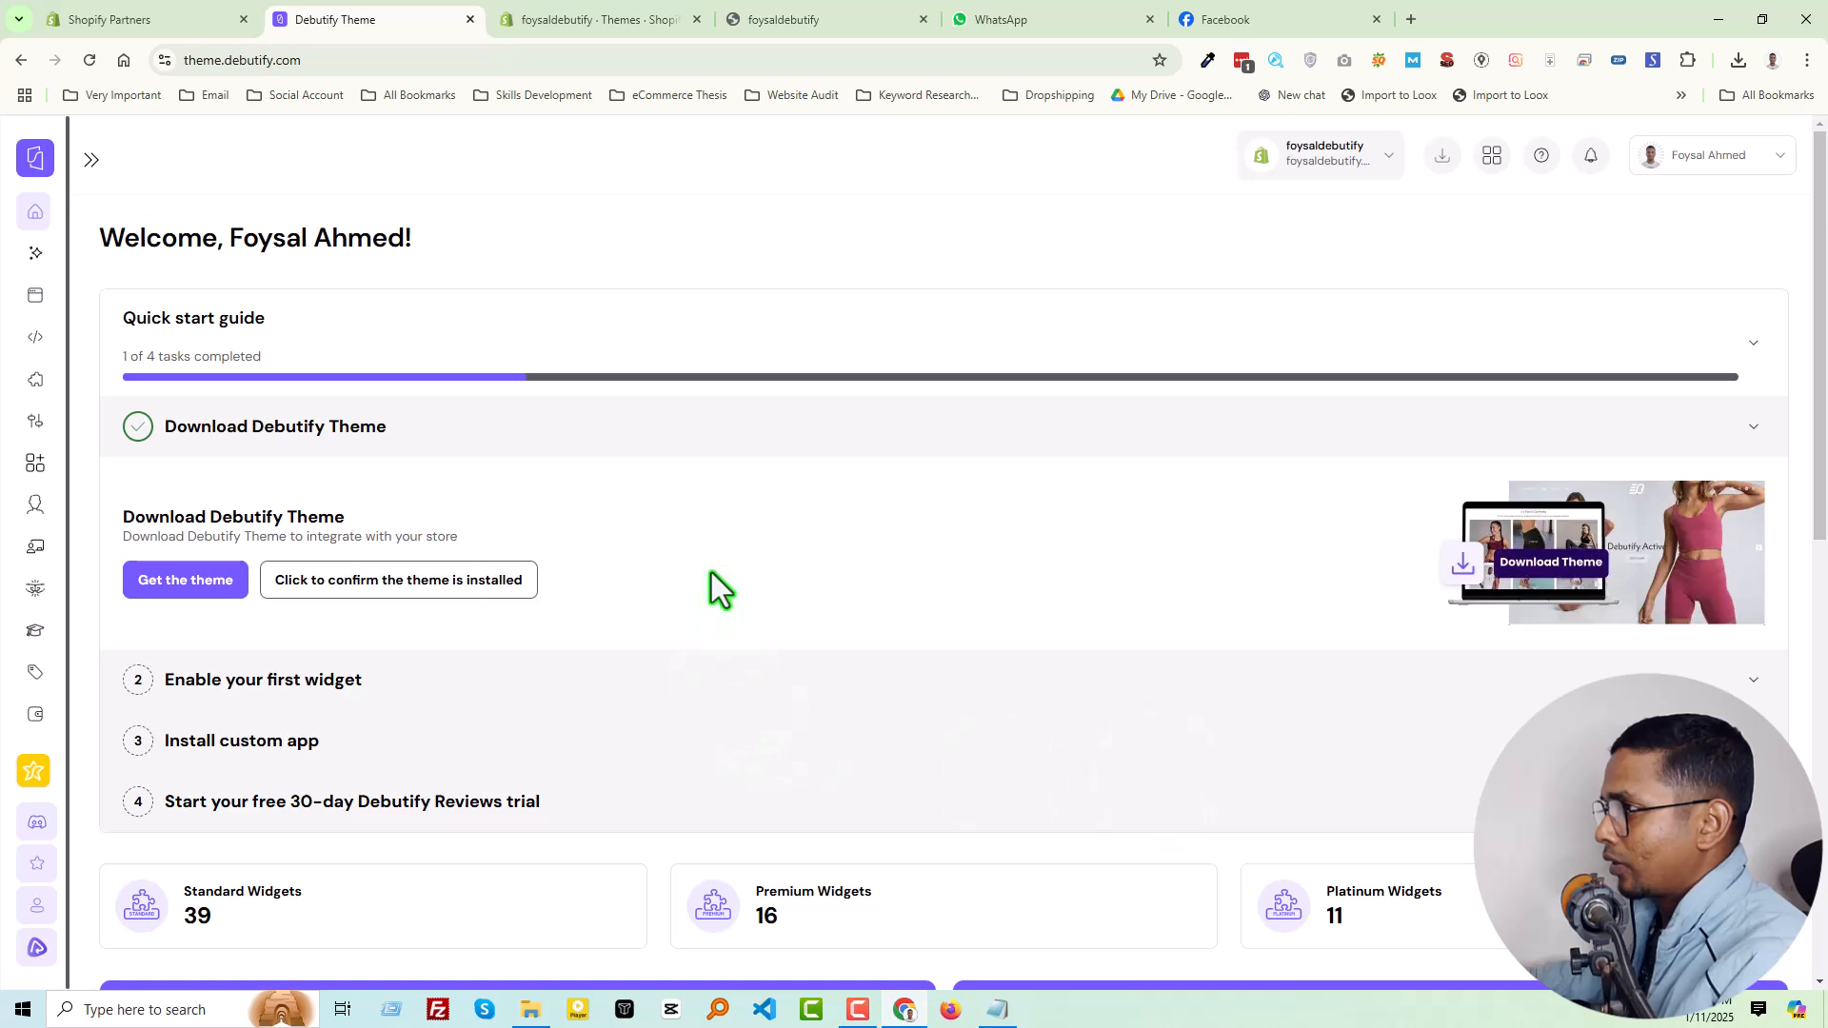
pyautogui.scroll(-1, 521, 460)
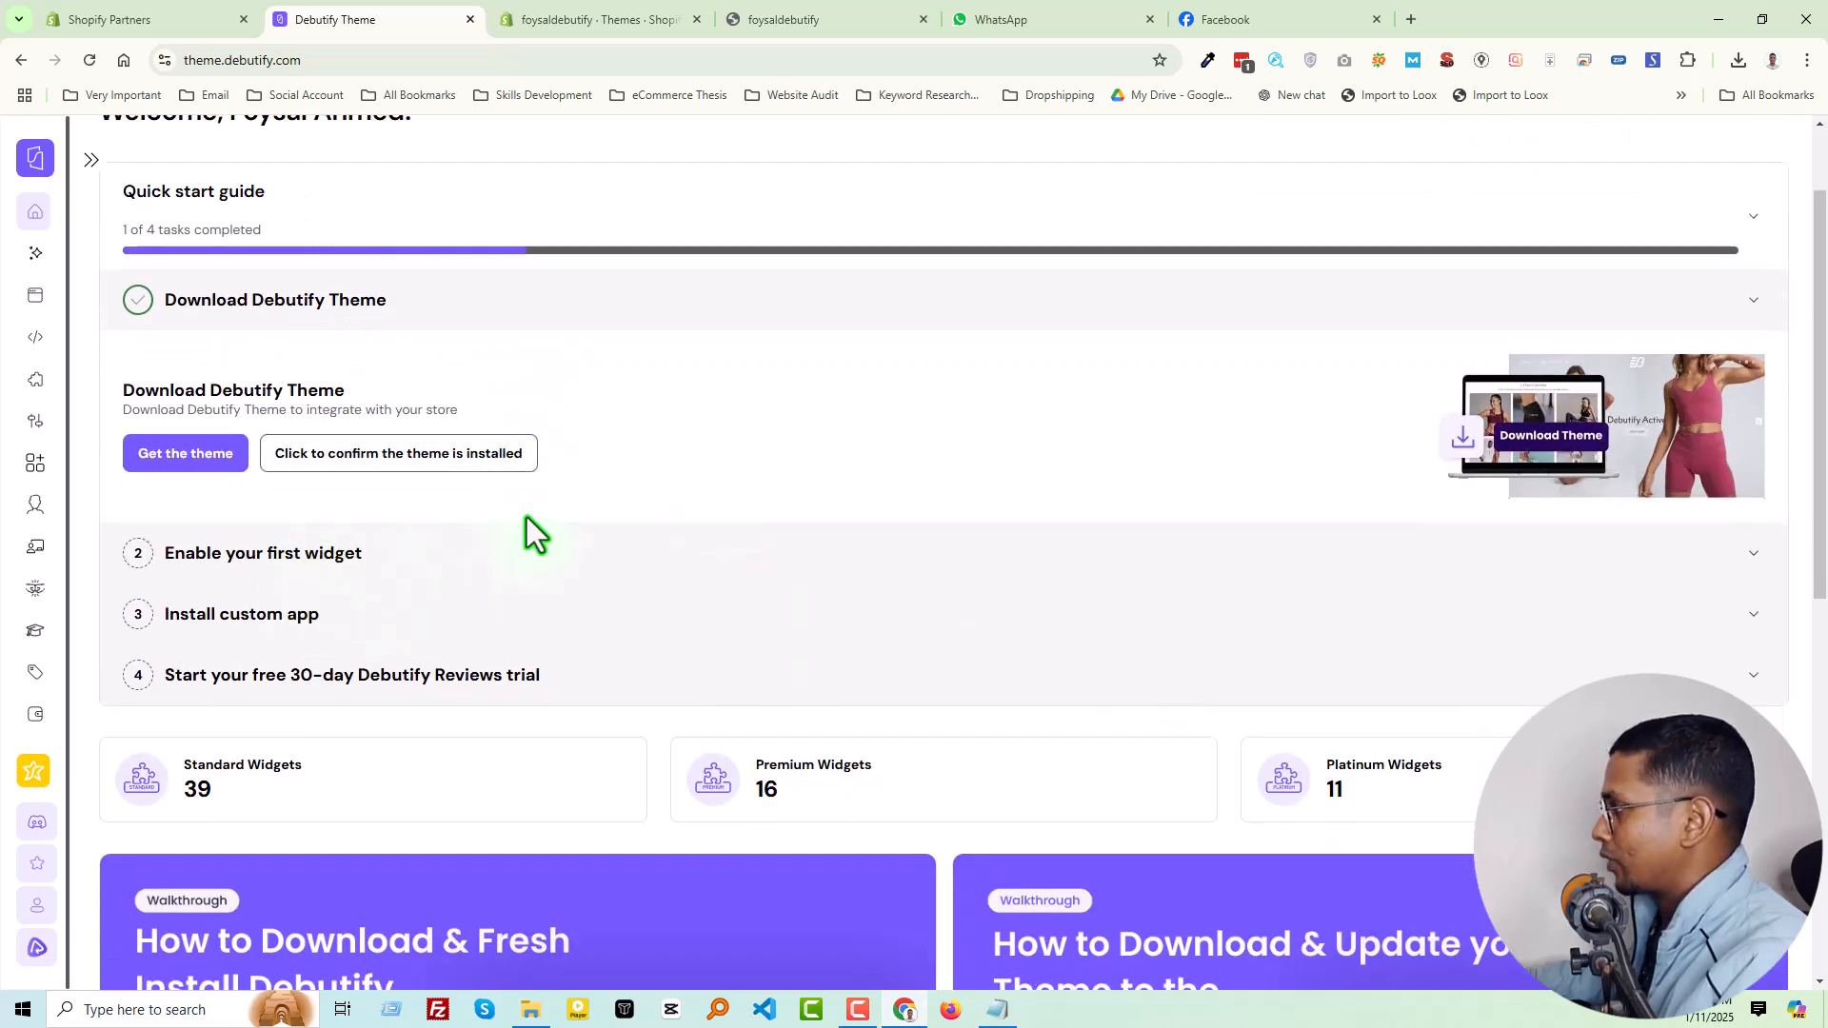
pyautogui.scroll(1, 522, 533)
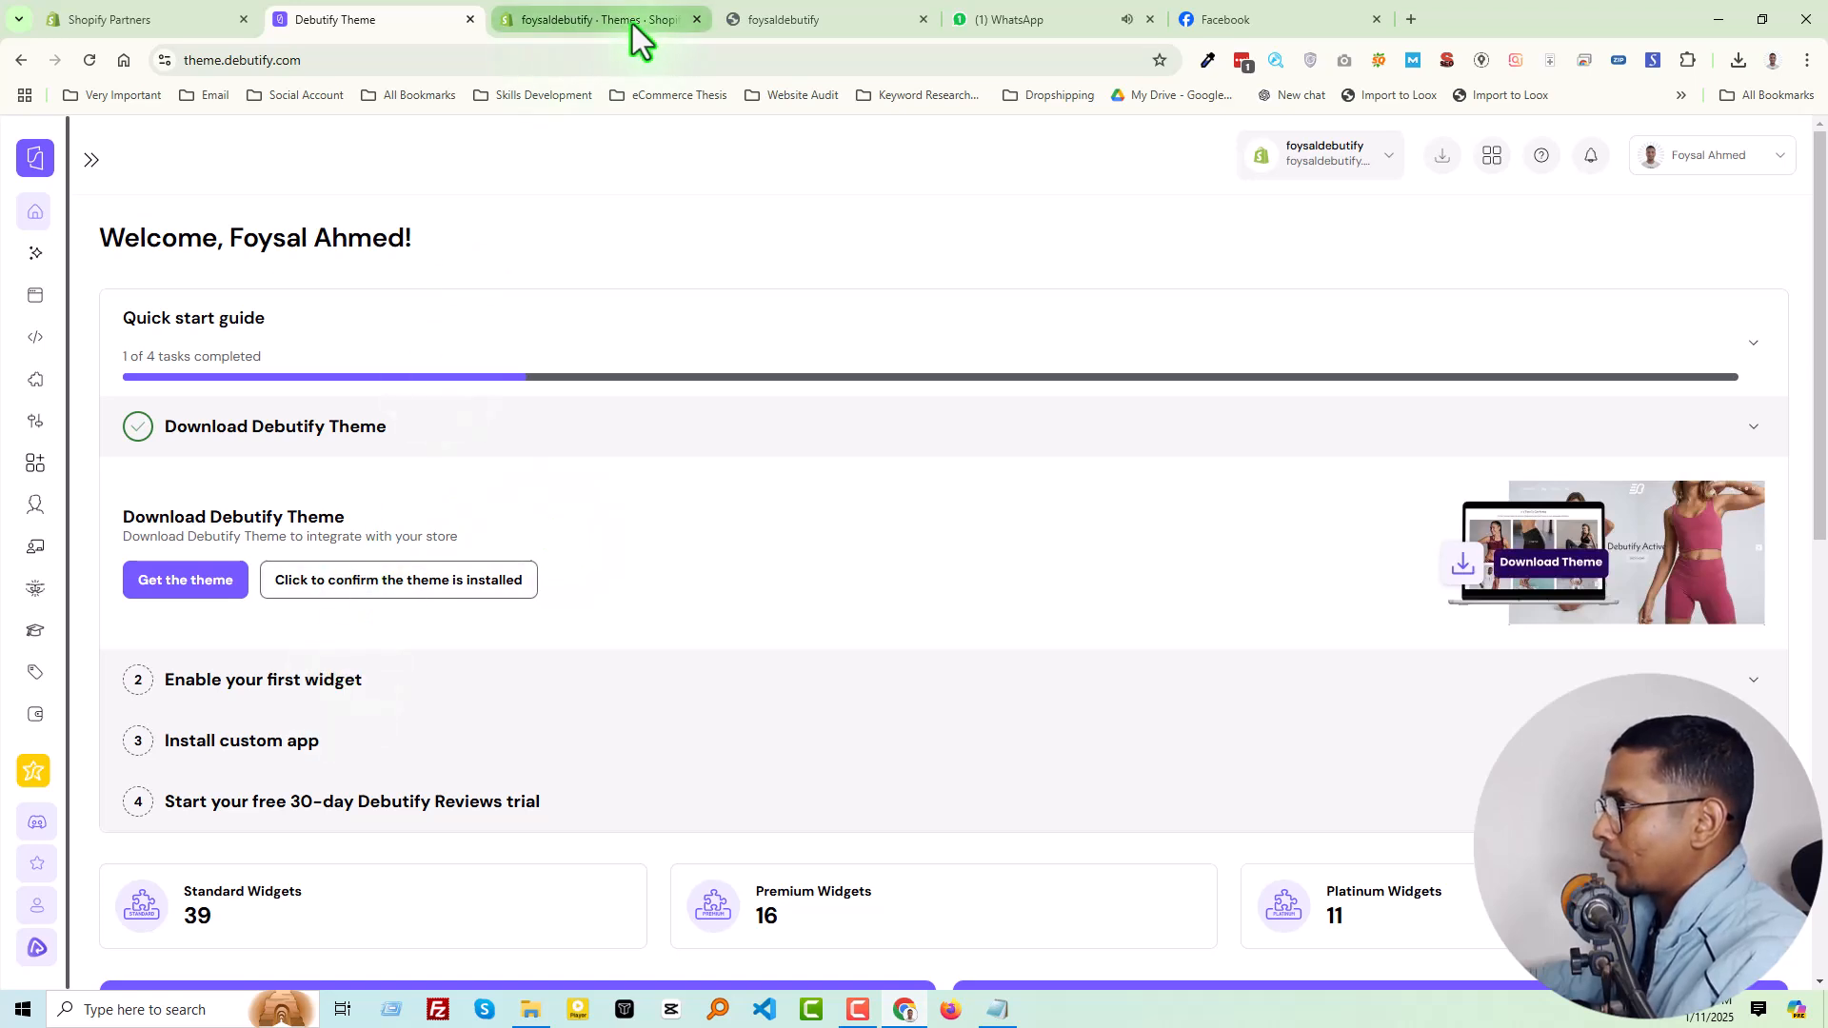
# Reload the store's live storefront and look through the home page from the slideshow down to the footer
pyautogui.moveTo(627, 9)
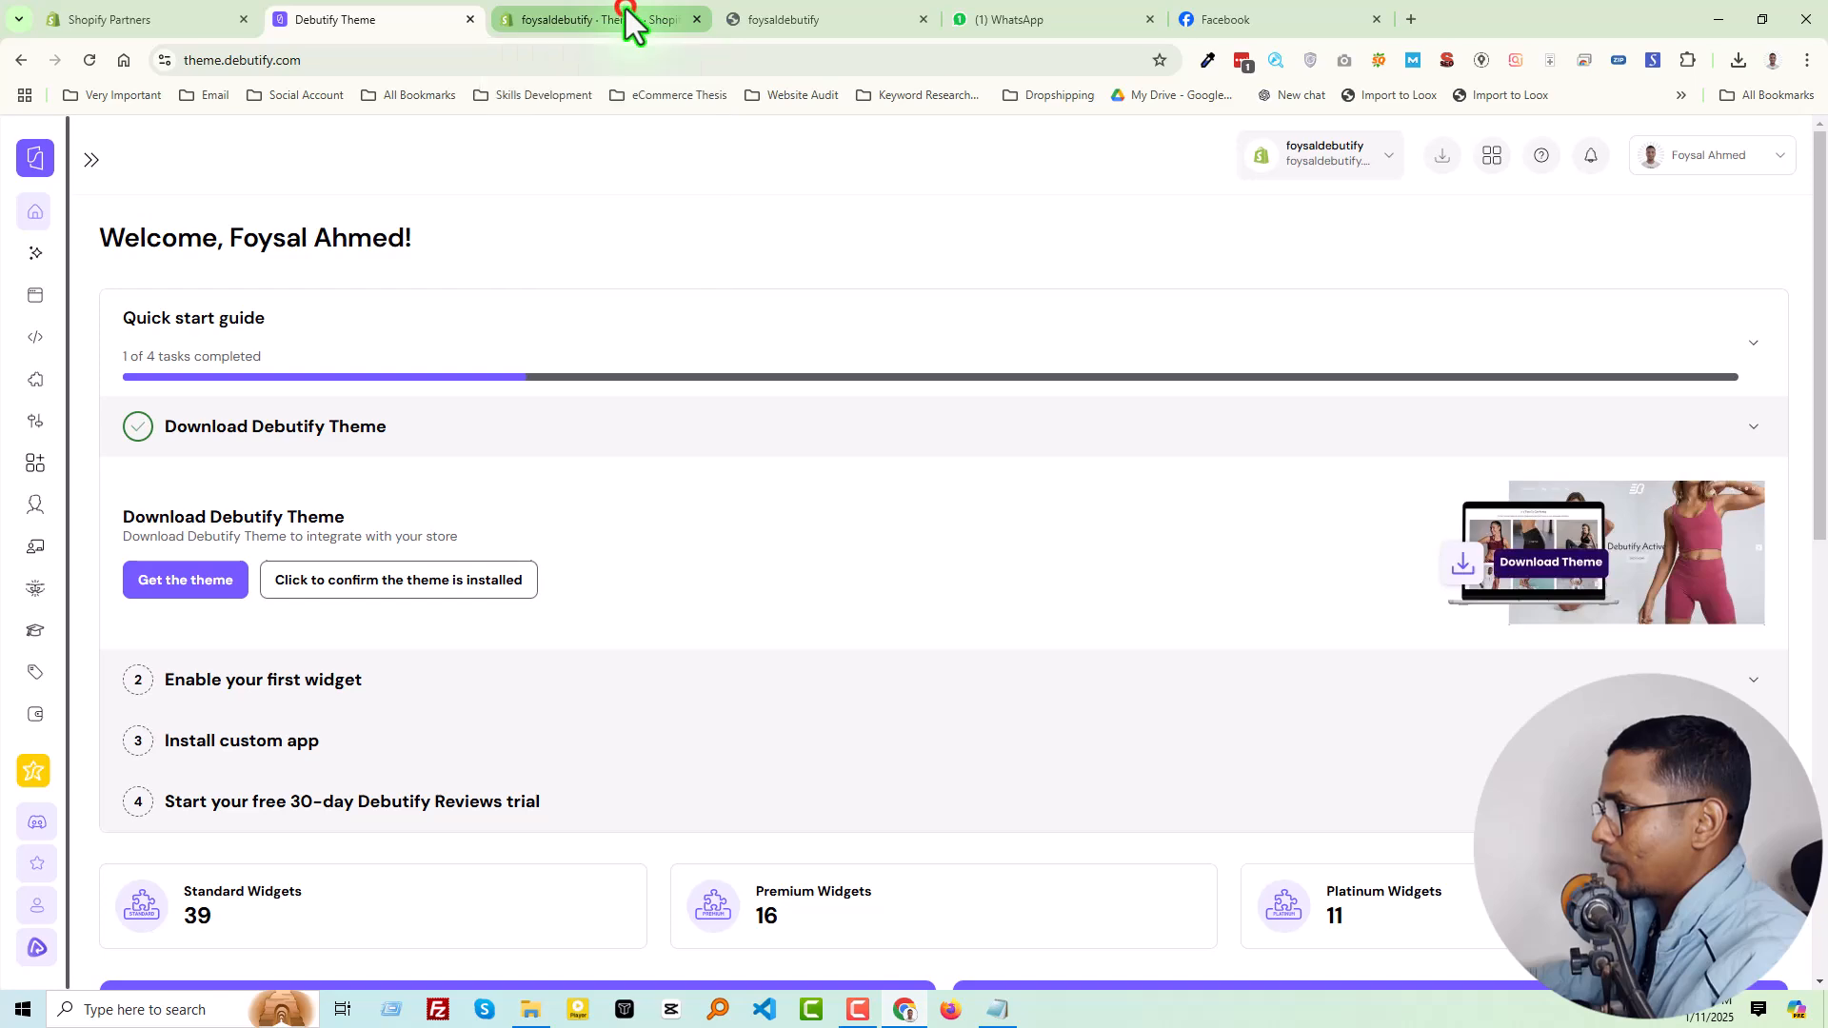
pyautogui.click(625, 8)
pyautogui.click(819, 15)
pyautogui.rightClick(585, 326)
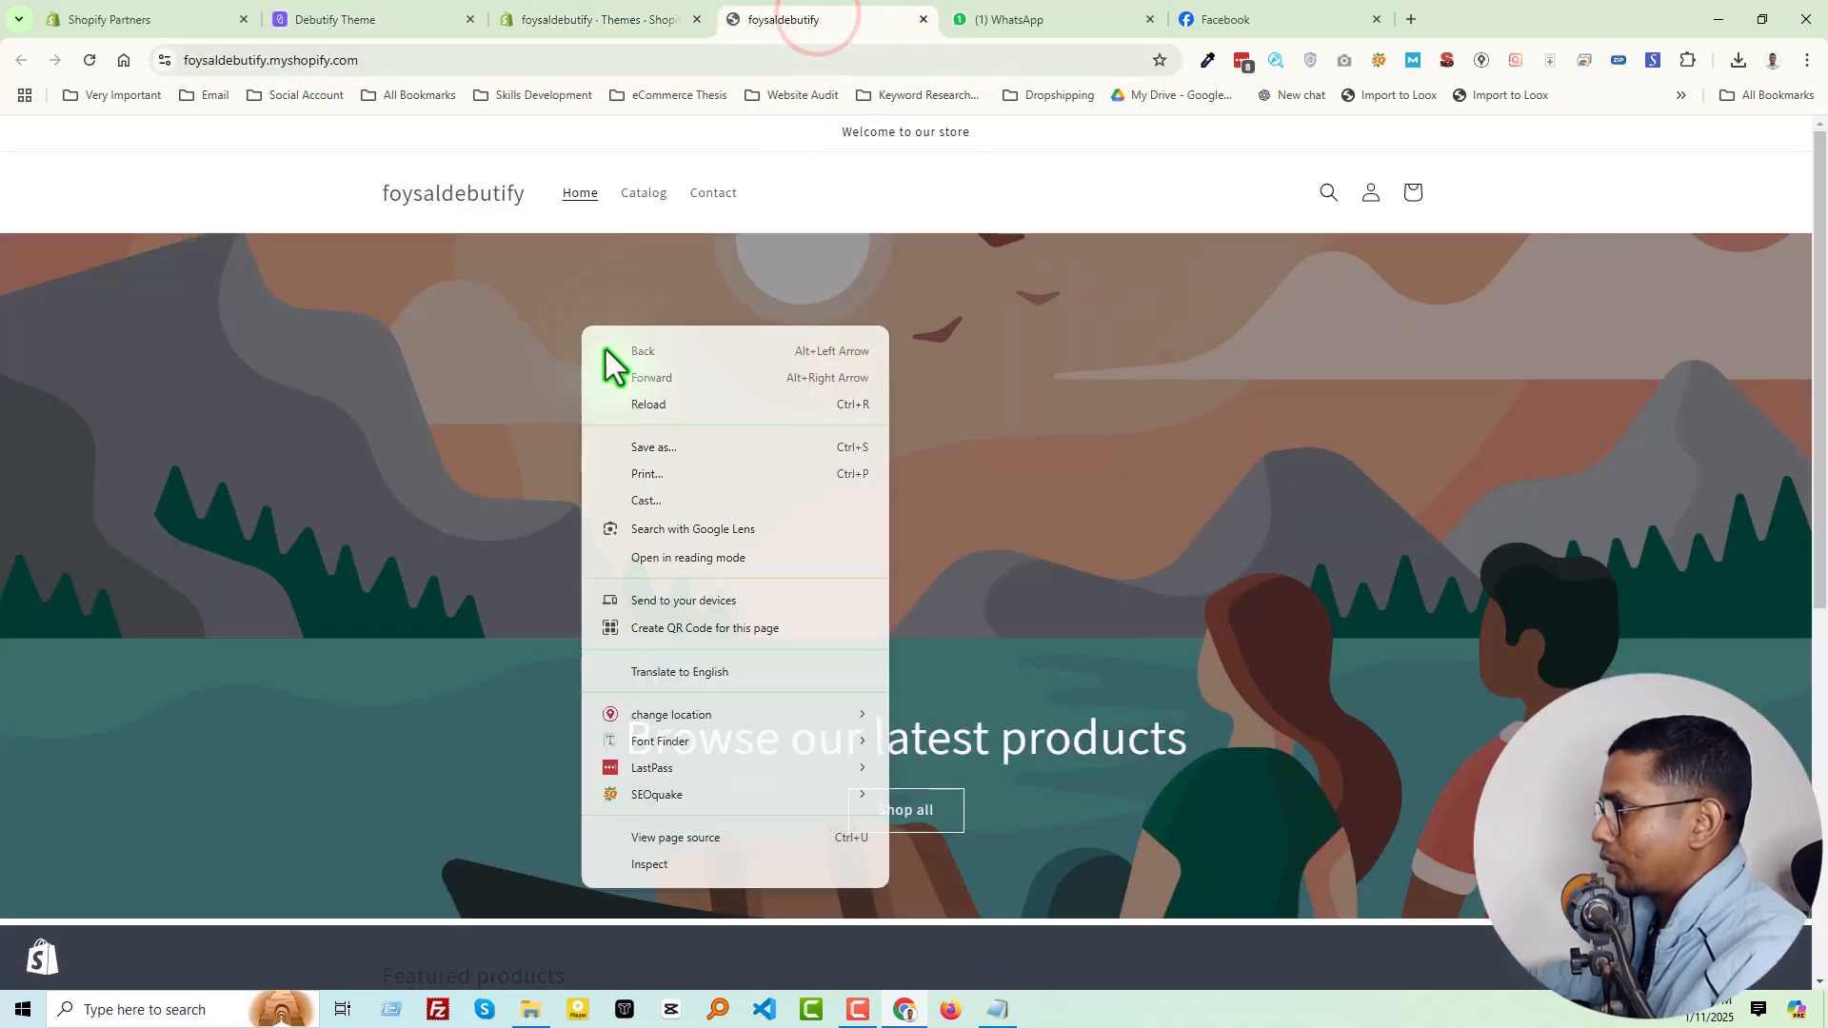
pyautogui.click(647, 414)
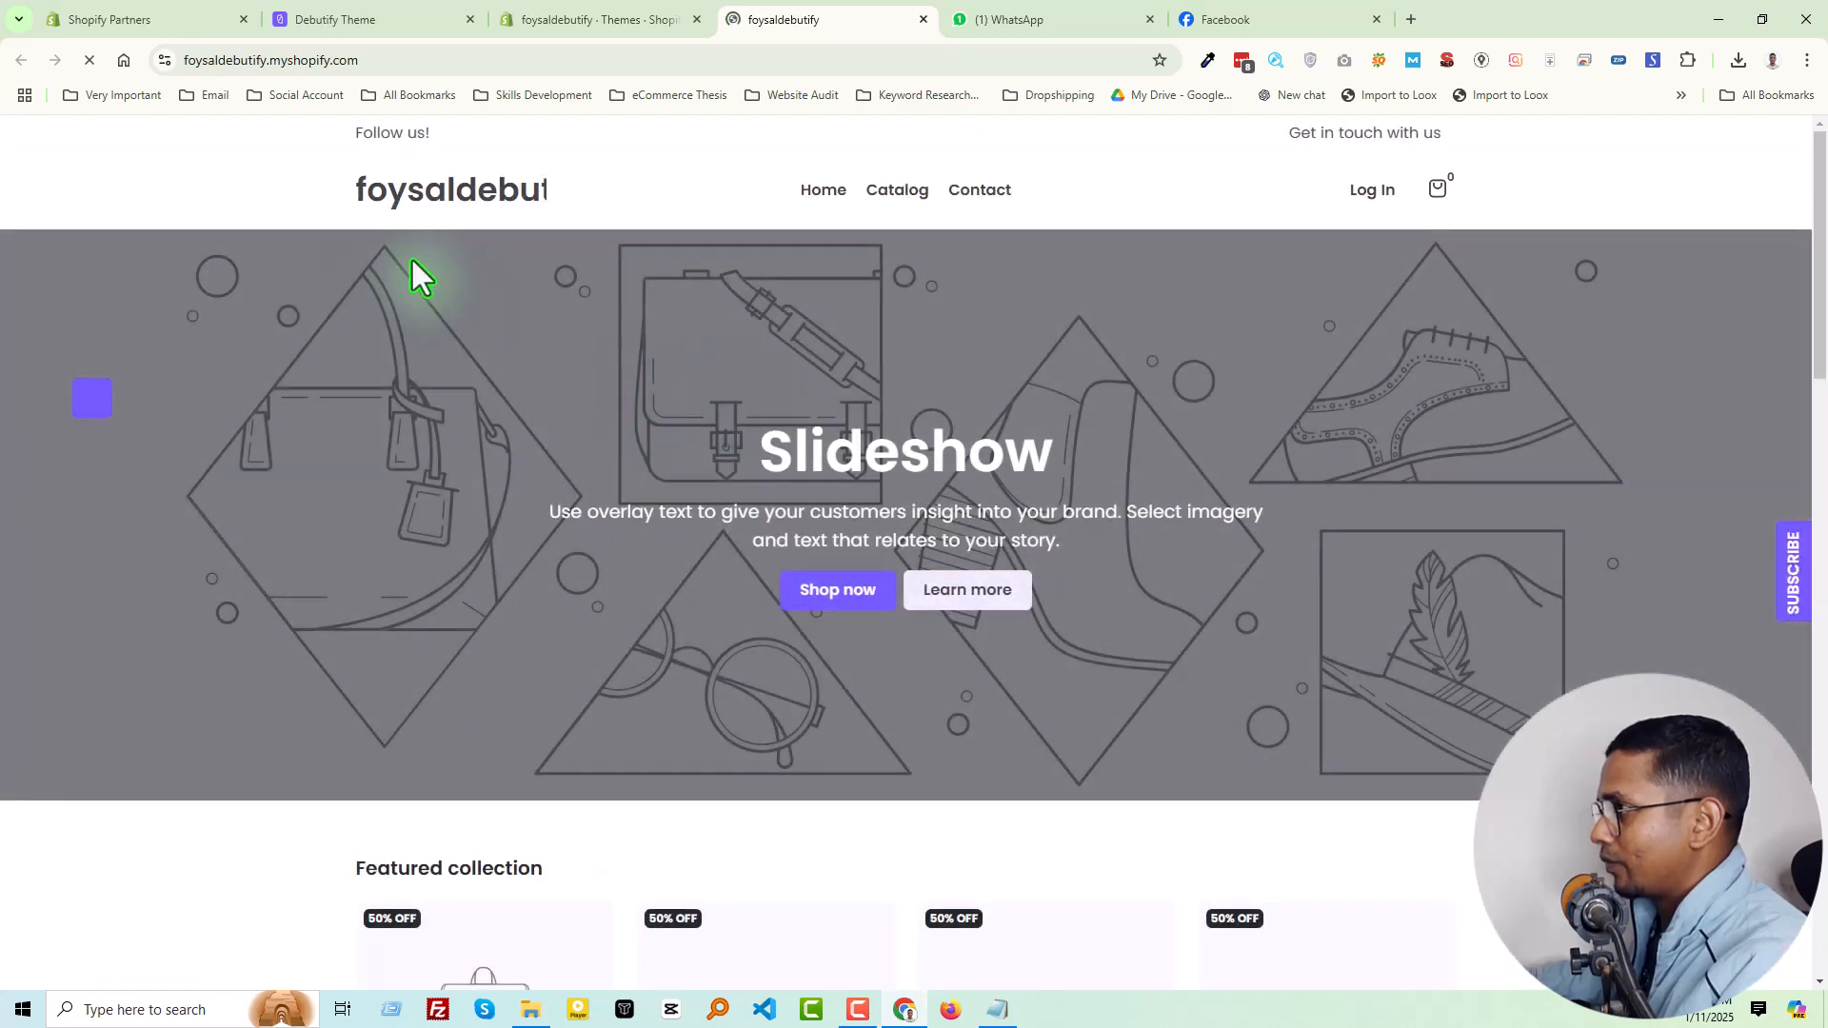
pyautogui.scroll(-3, 1008, 438)
pyautogui.scroll(3, 1008, 438)
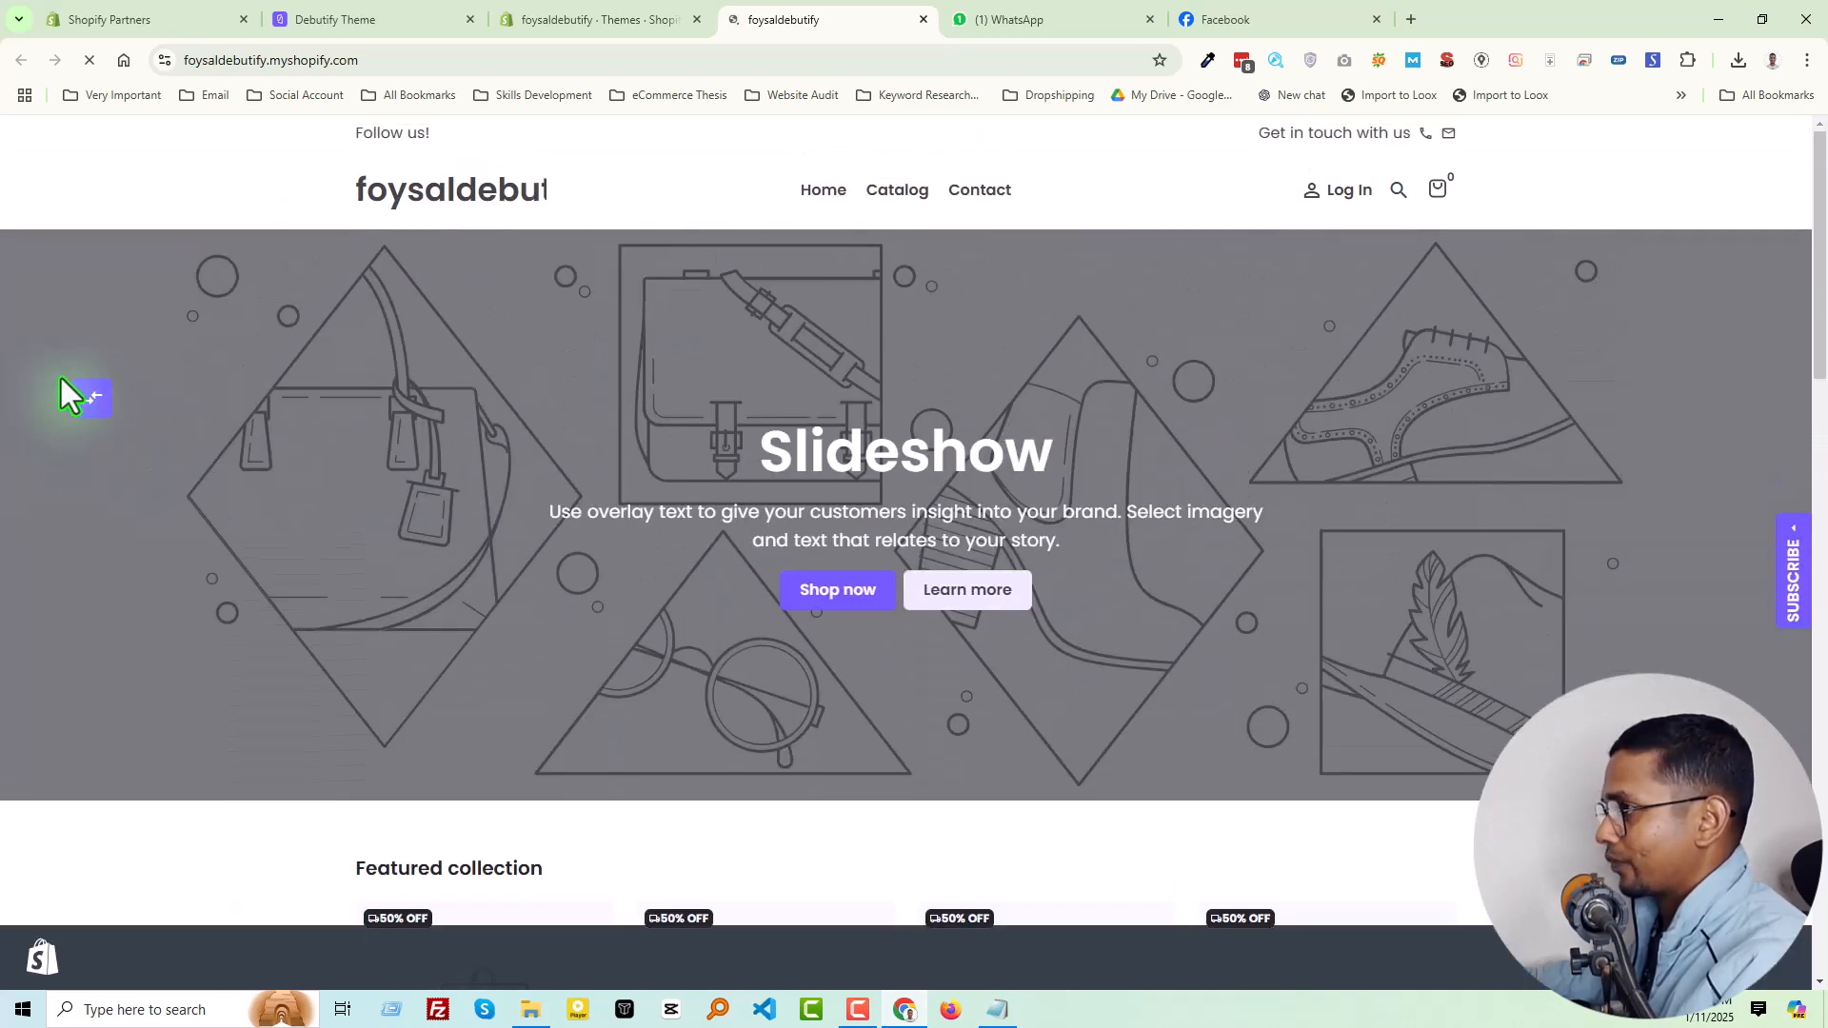
pyautogui.scroll(-6, 530, 477)
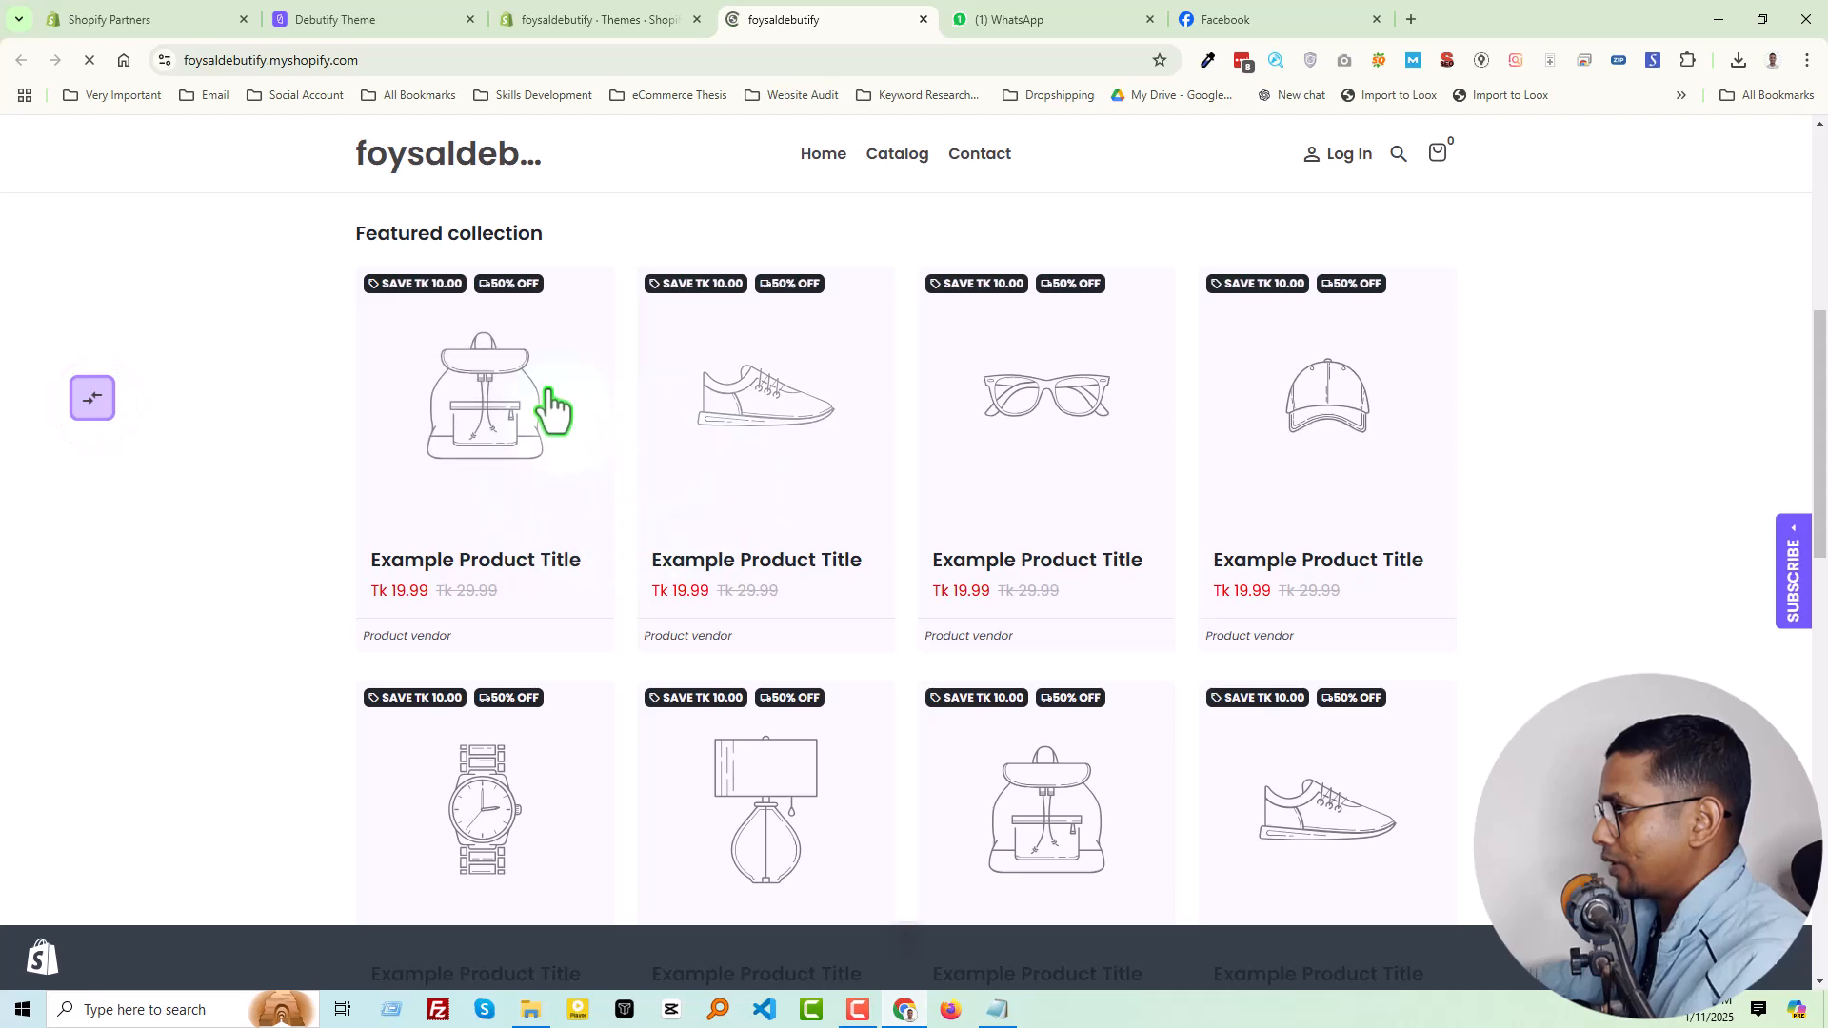
pyautogui.scroll(-15, 1073, 448)
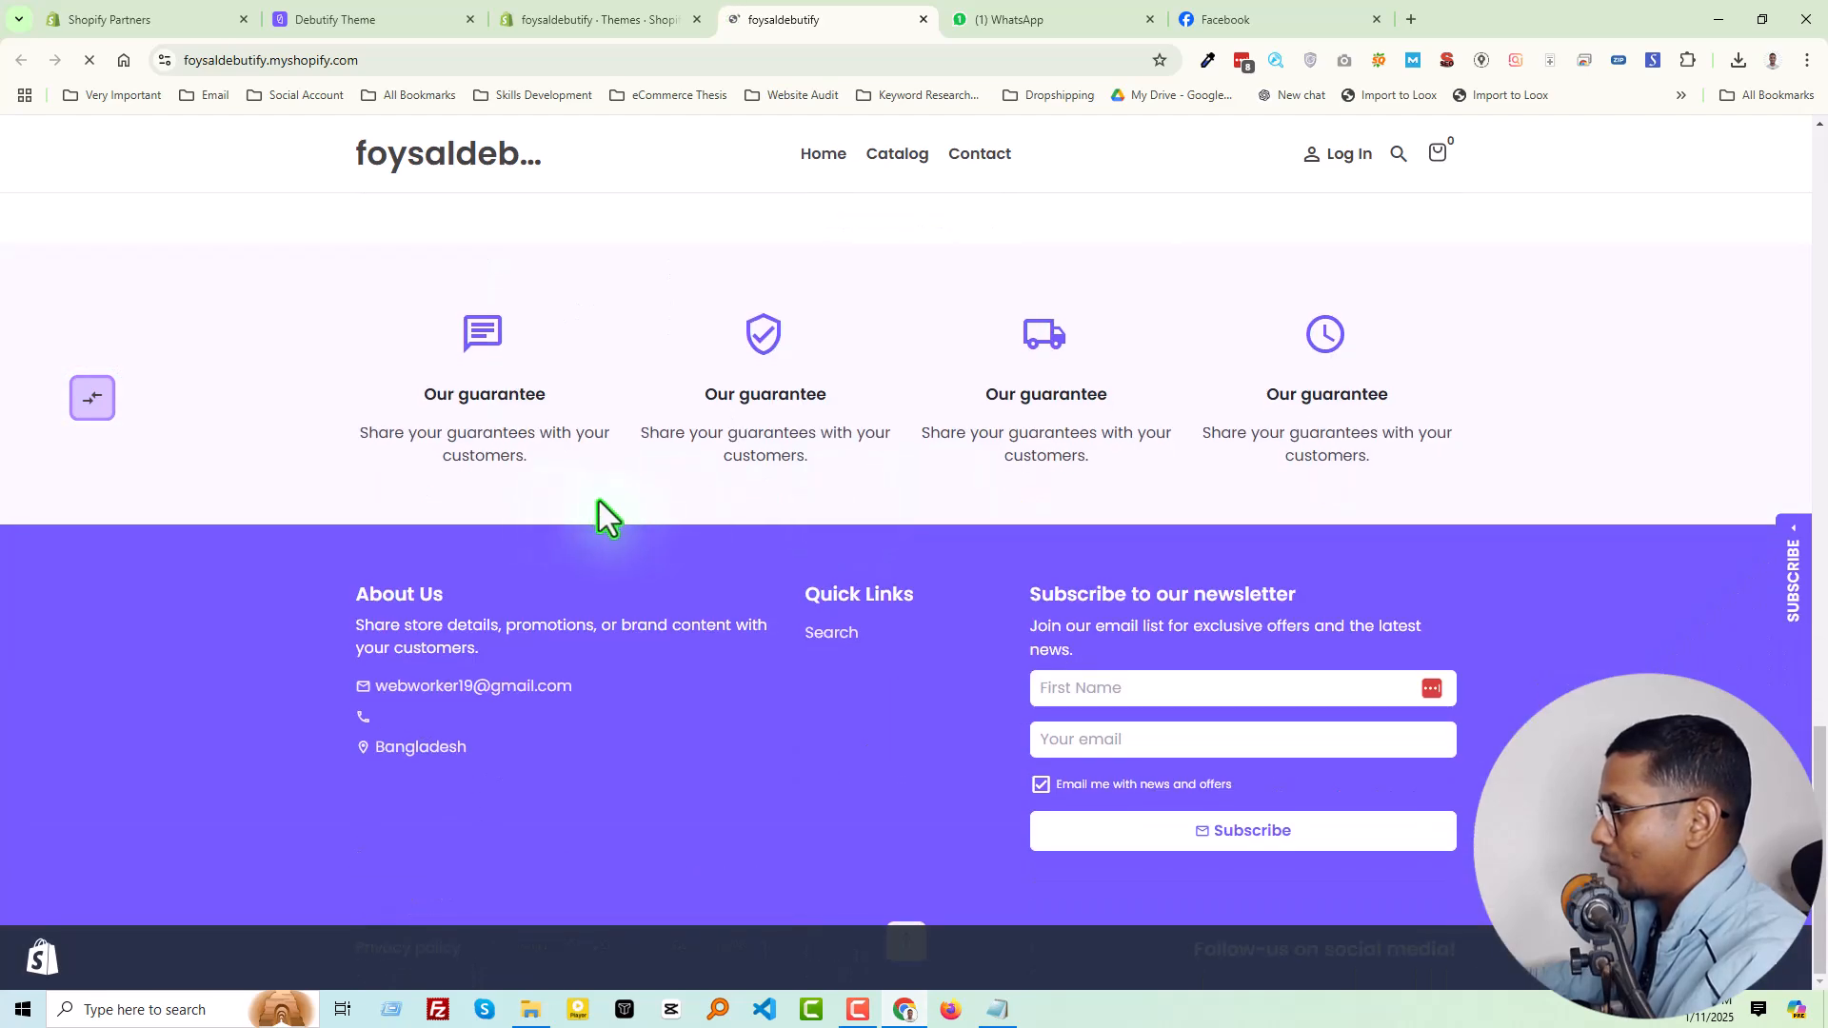
pyautogui.scroll(20, 779, 665)
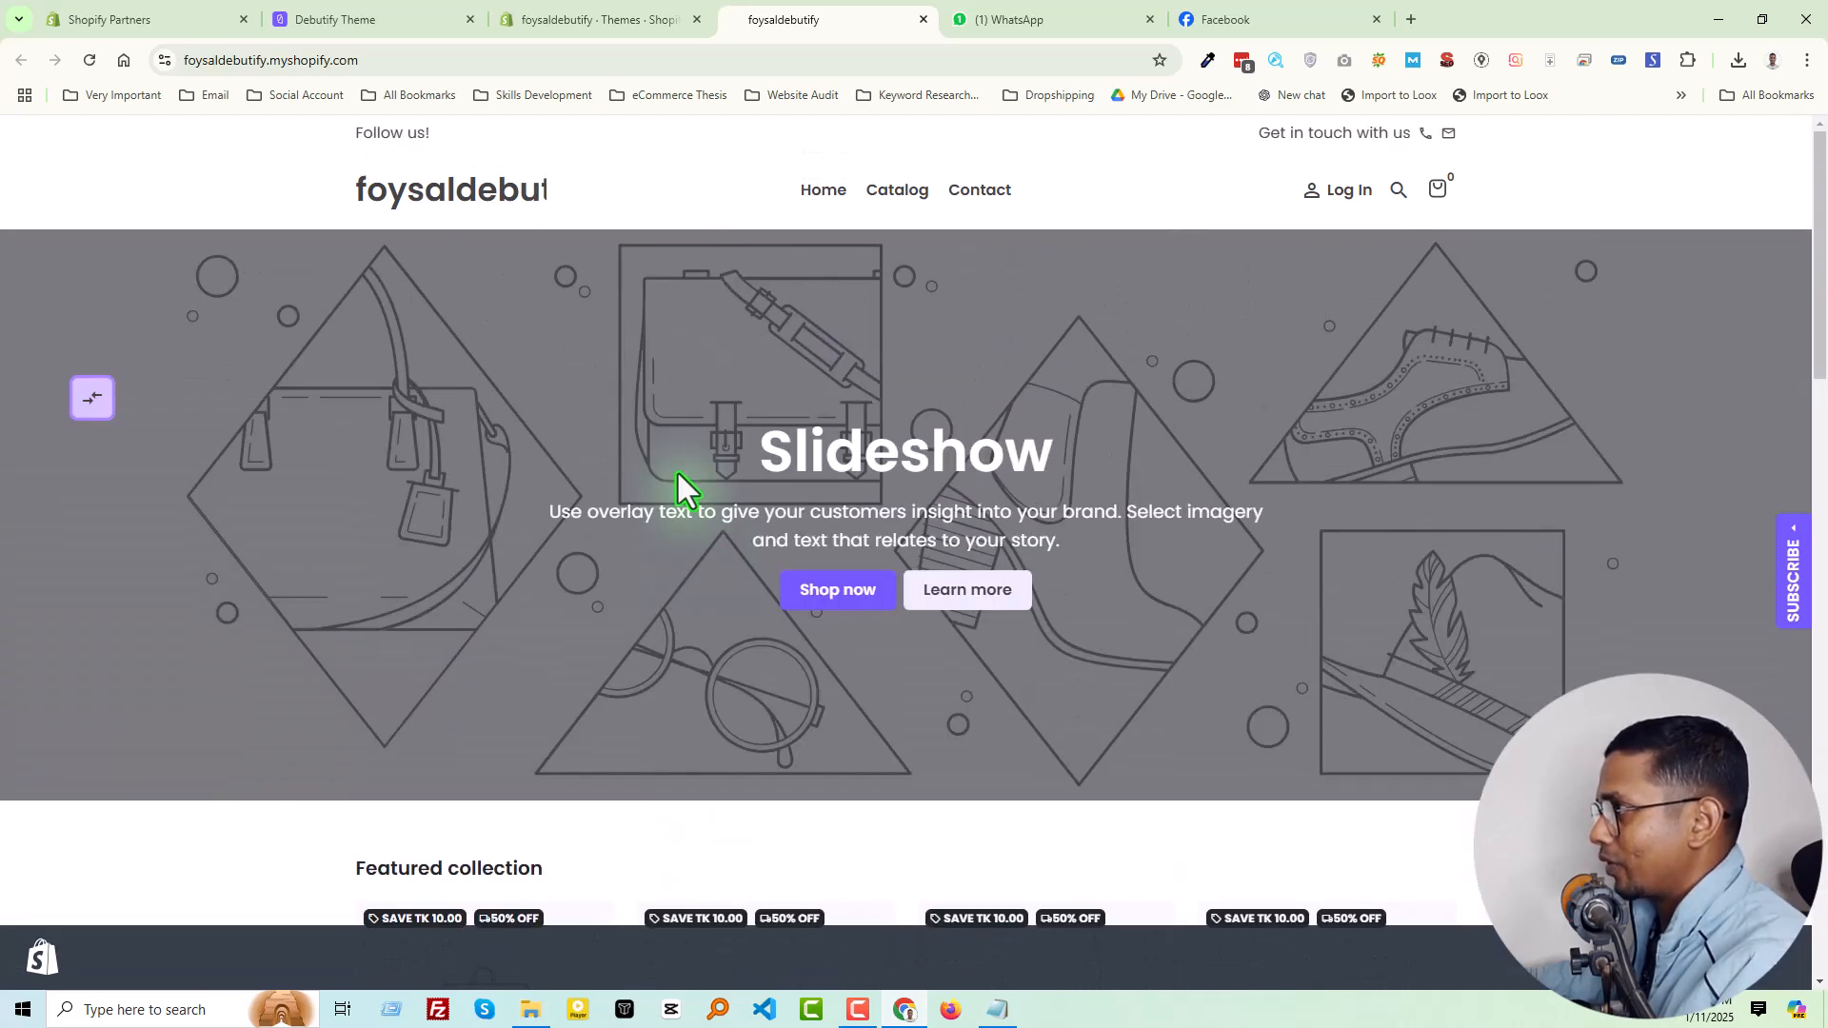
# Return to the Debutify portal and open the widgets page from the quick start guide's Enable your first widget task
pyautogui.moveTo(572, 14)
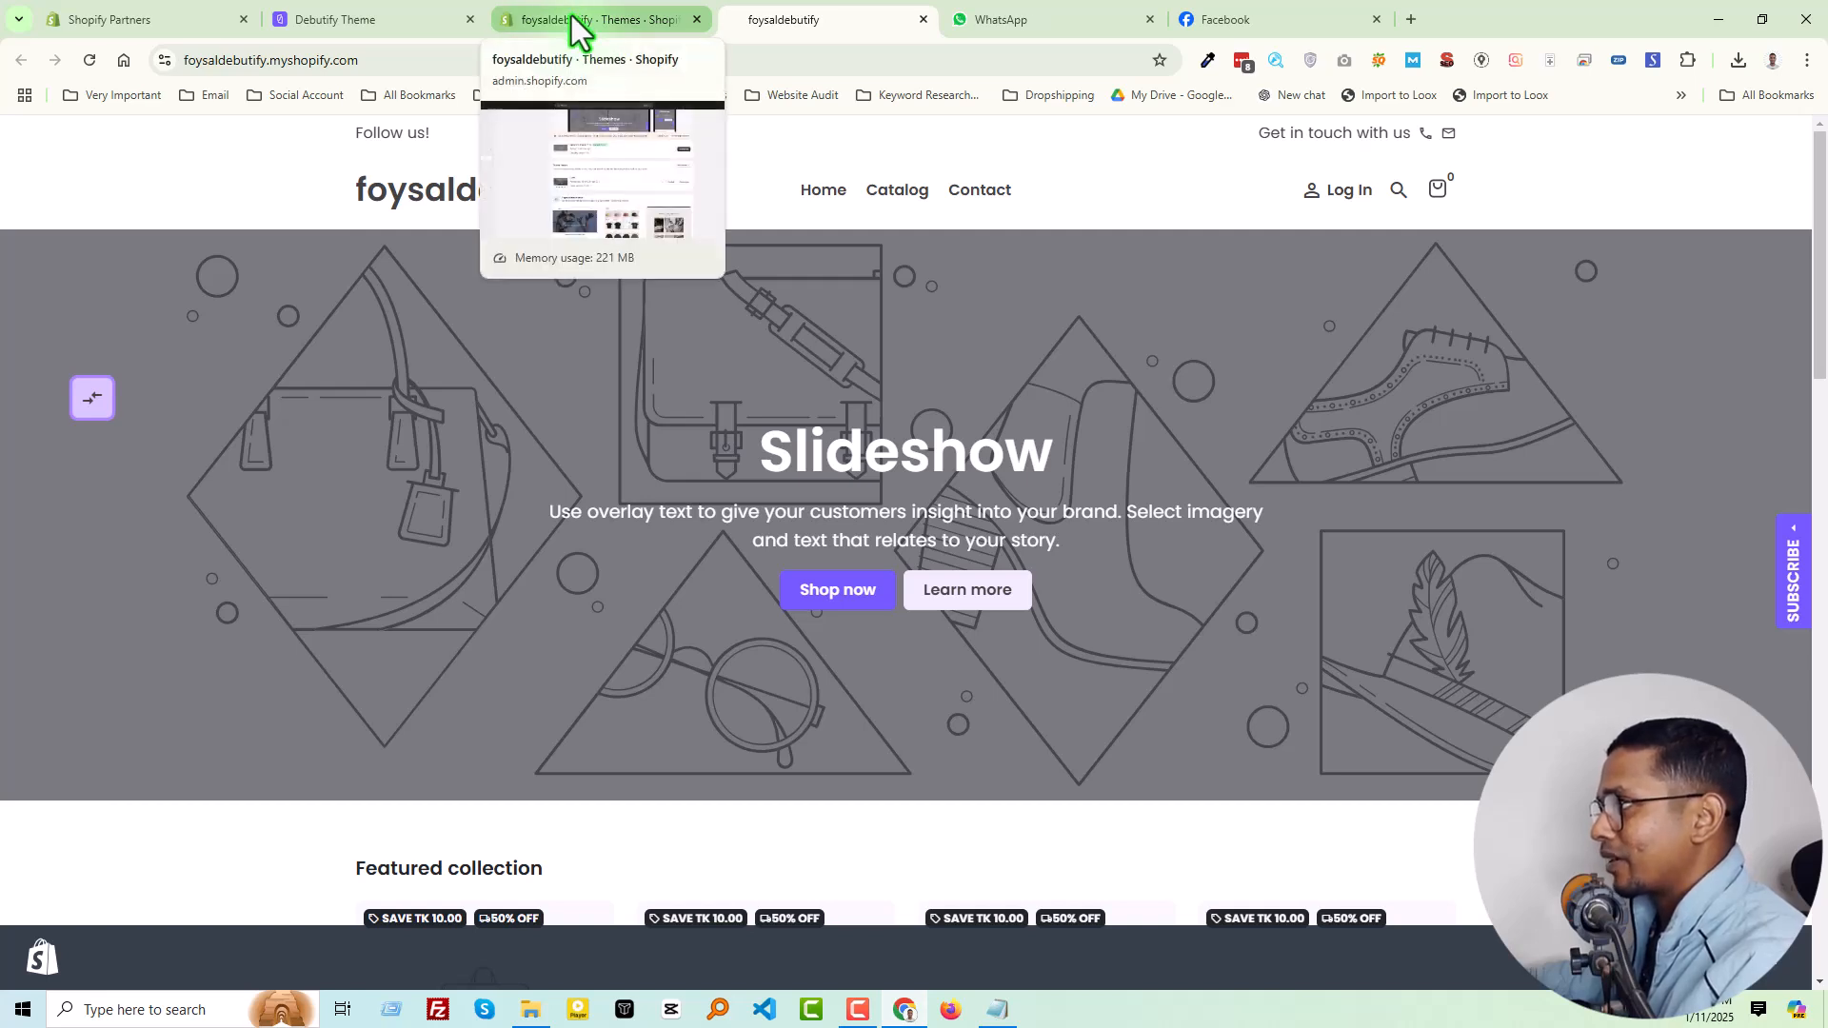
pyautogui.click(571, 15)
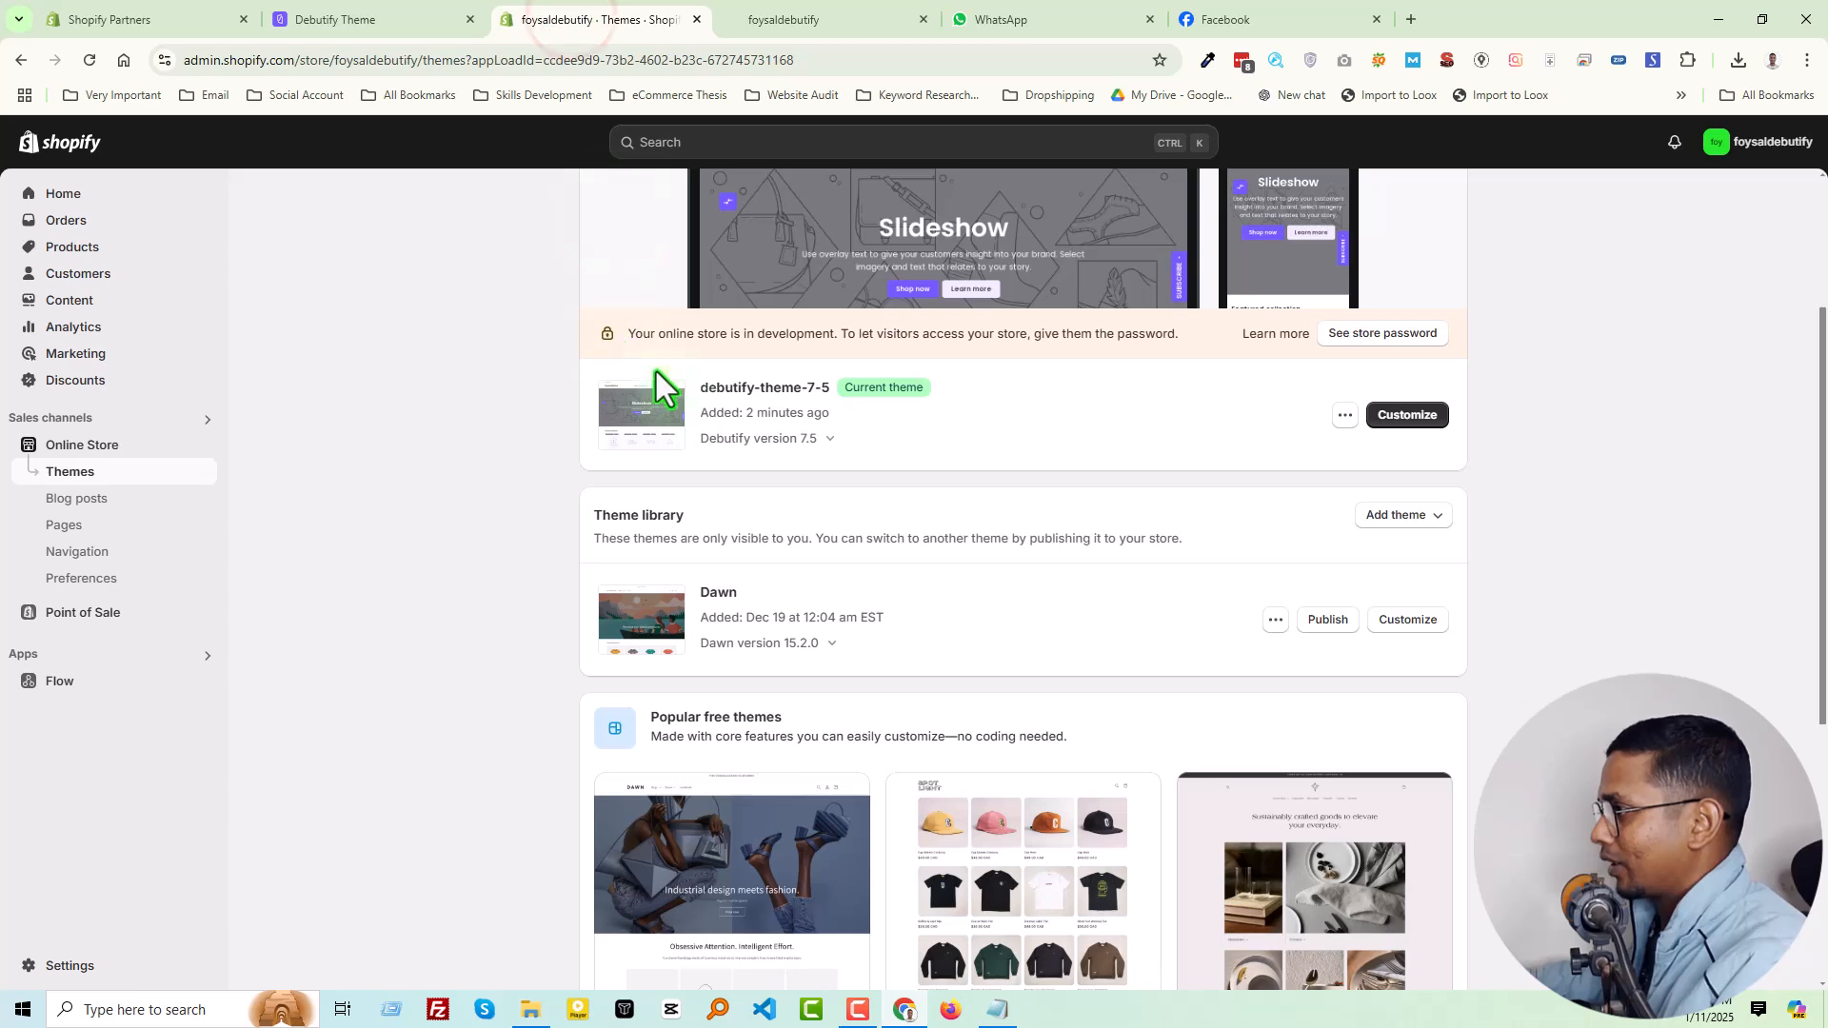
pyautogui.click(348, 23)
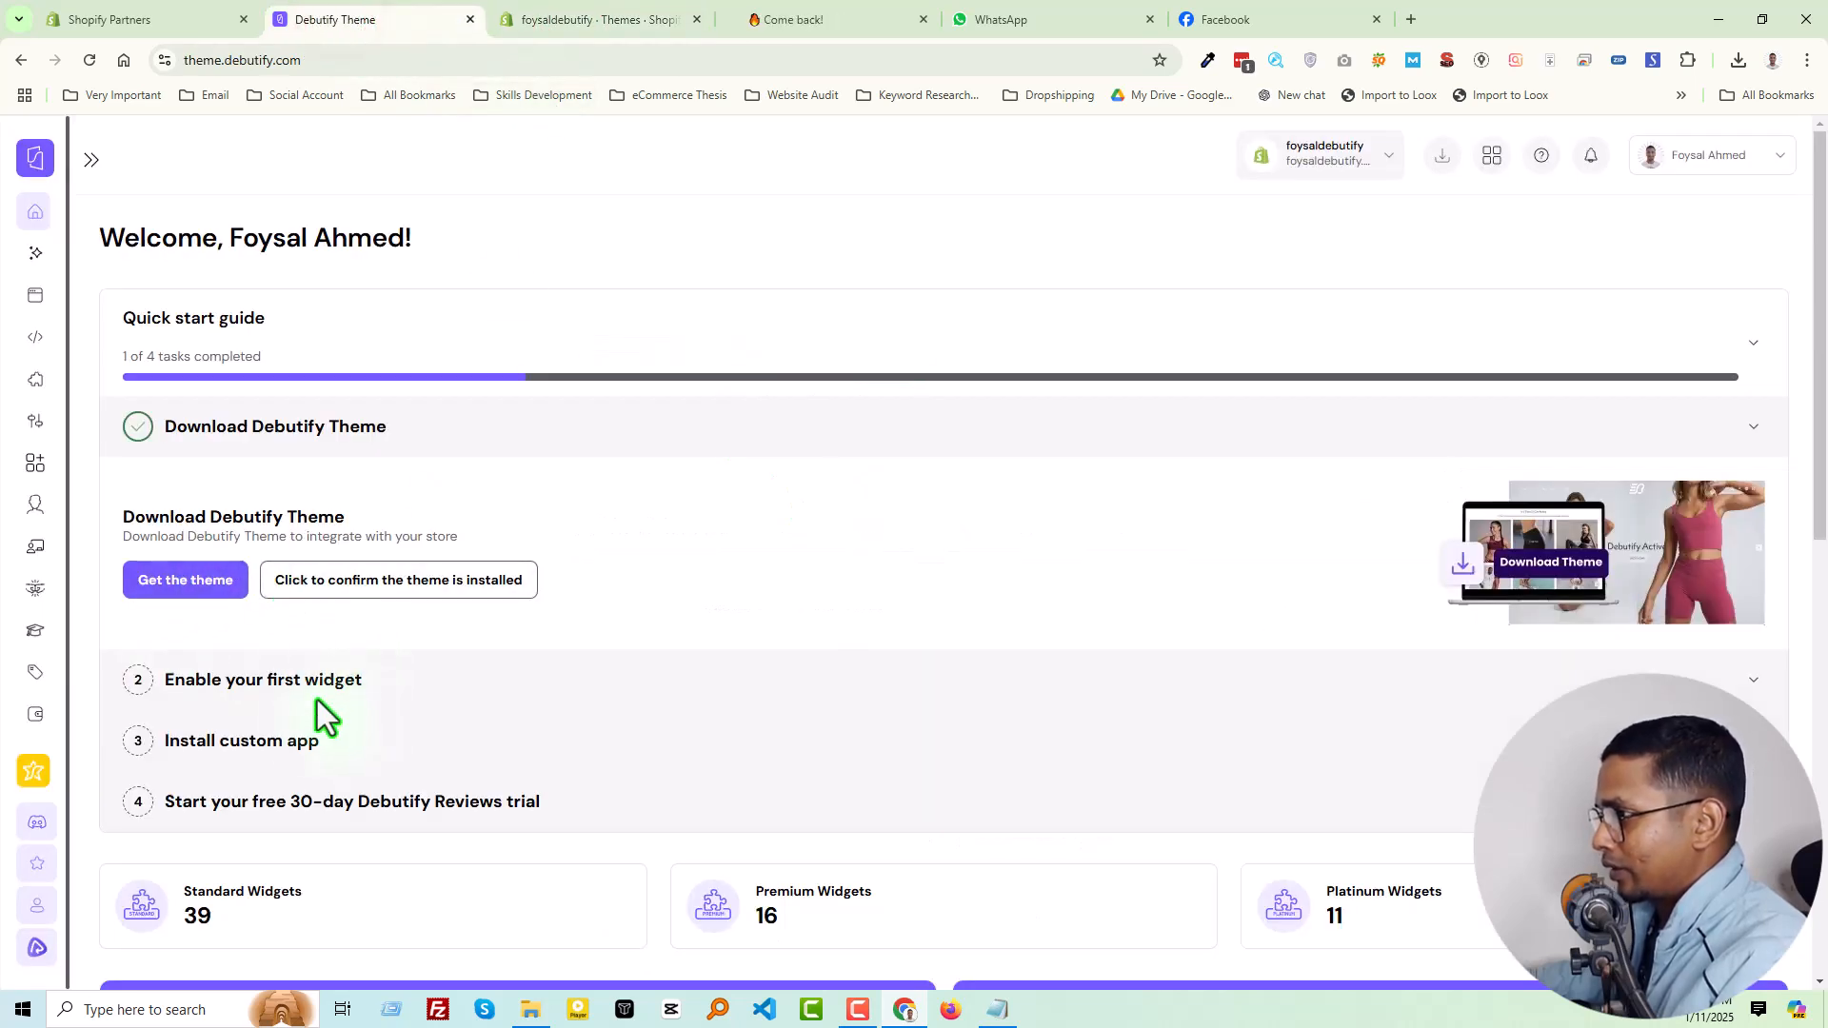
pyautogui.click(1752, 433)
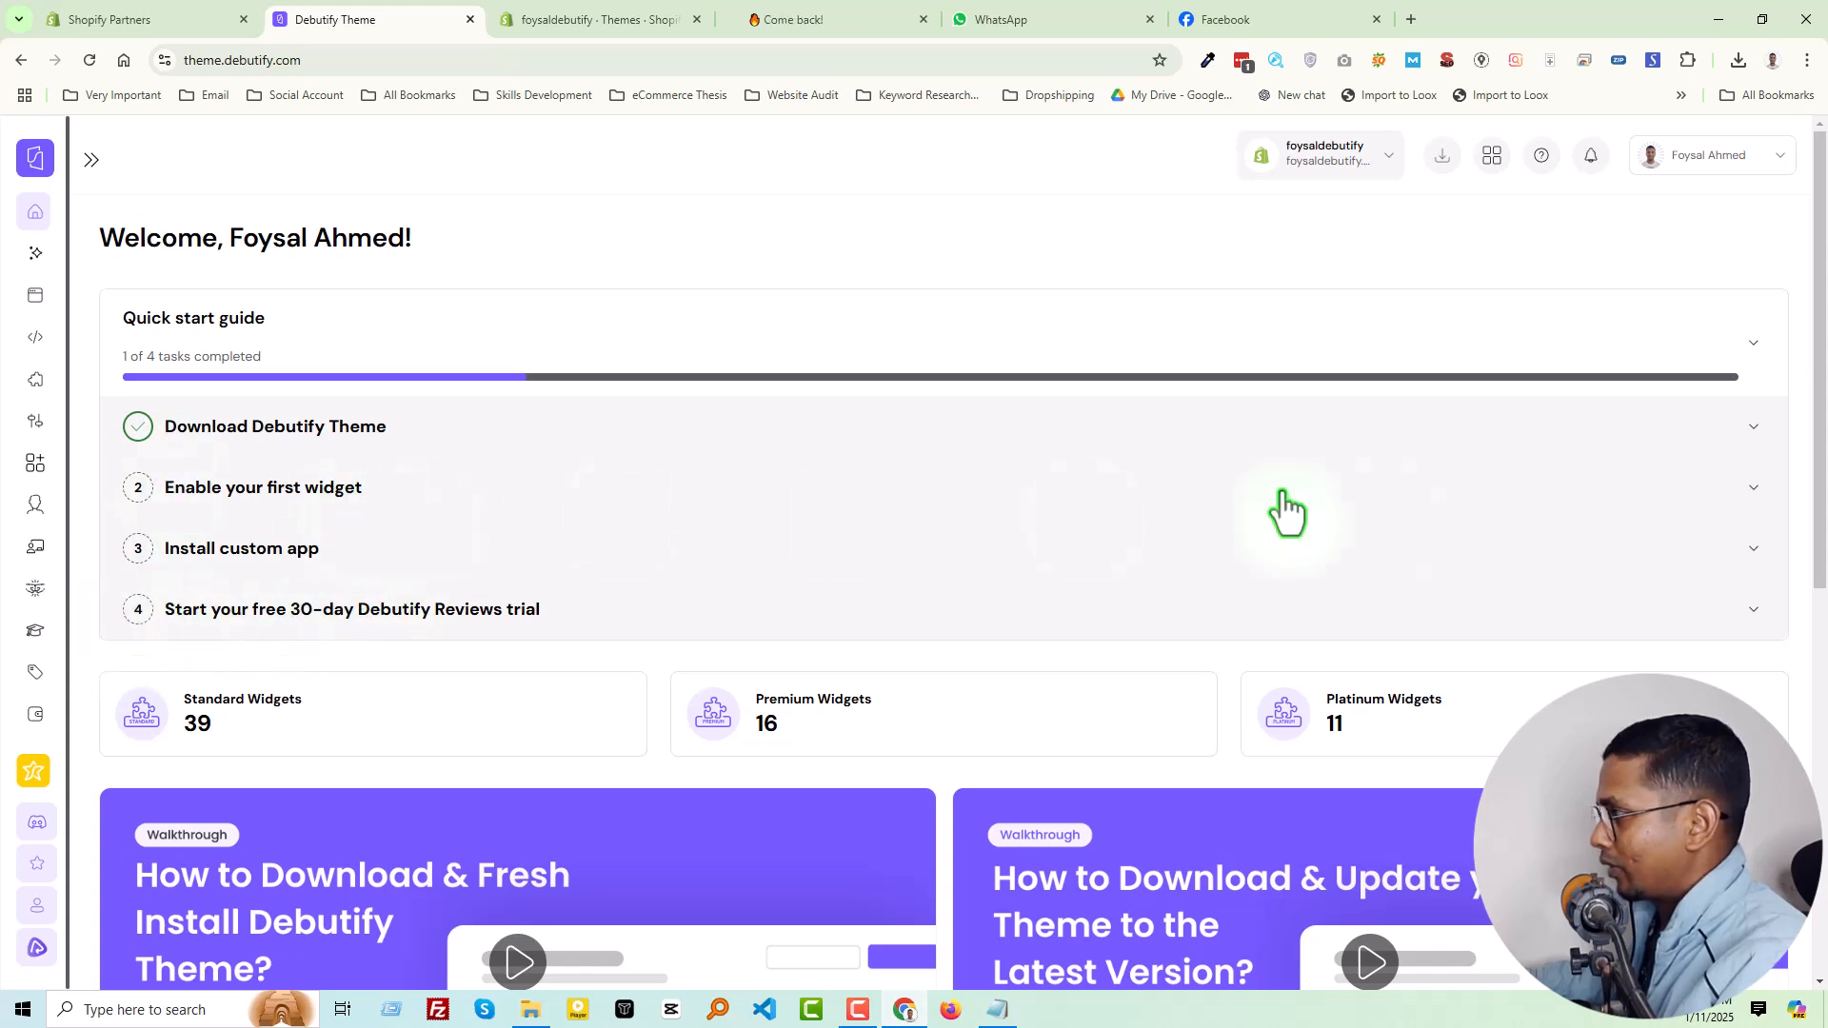
pyautogui.click(1750, 490)
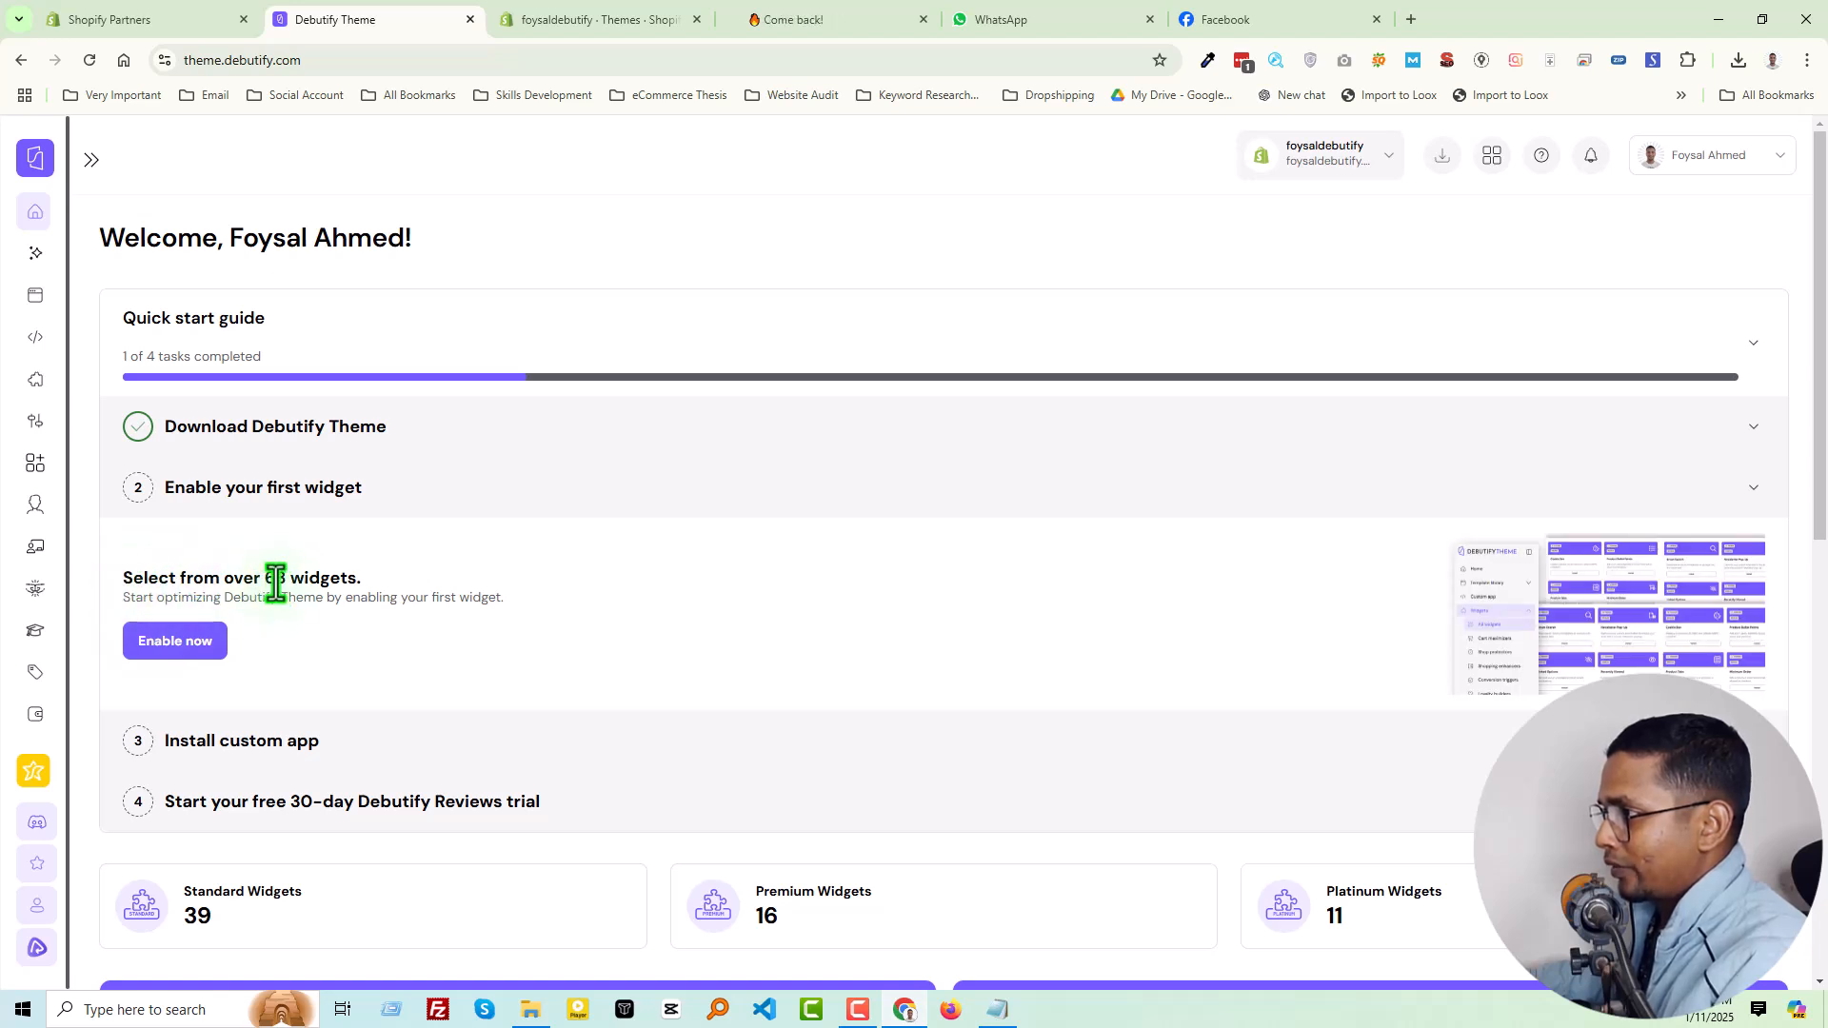
pyautogui.click(152, 638)
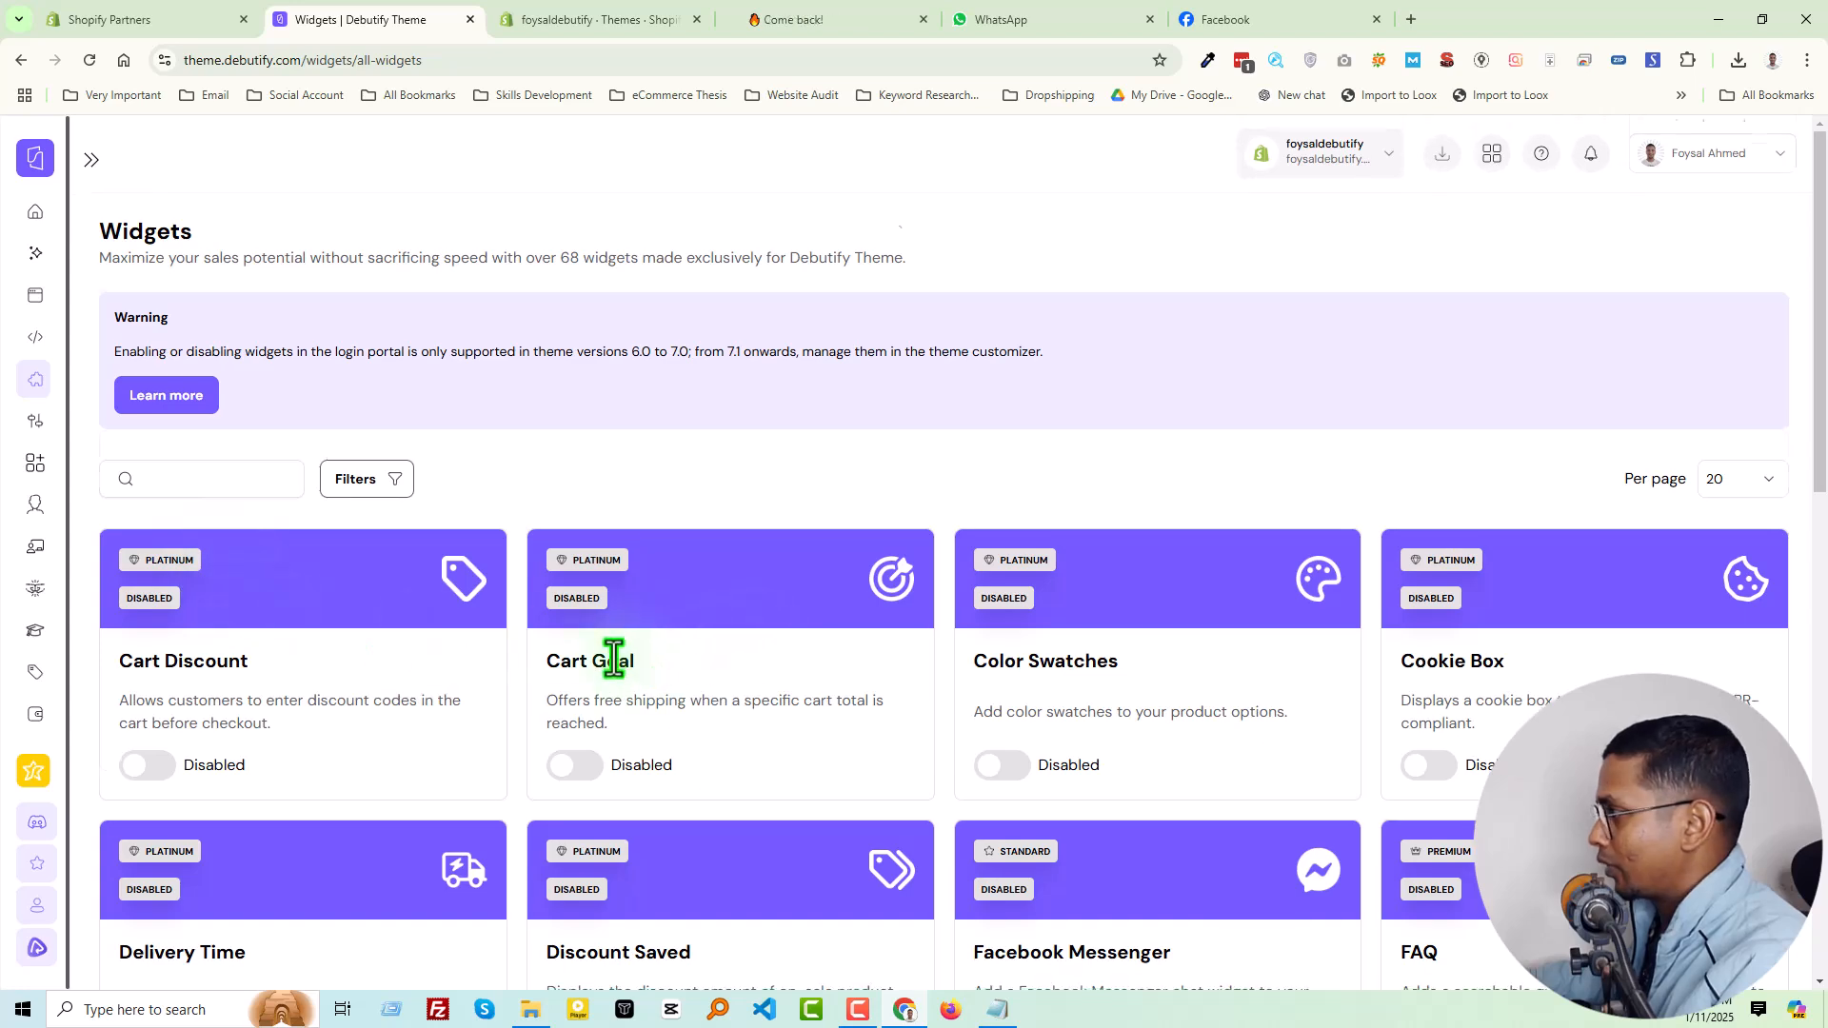
# Set the widgets page to show 100 widgets per page
pyautogui.scroll(-5, 605, 653)
pyautogui.scroll(5, 613, 654)
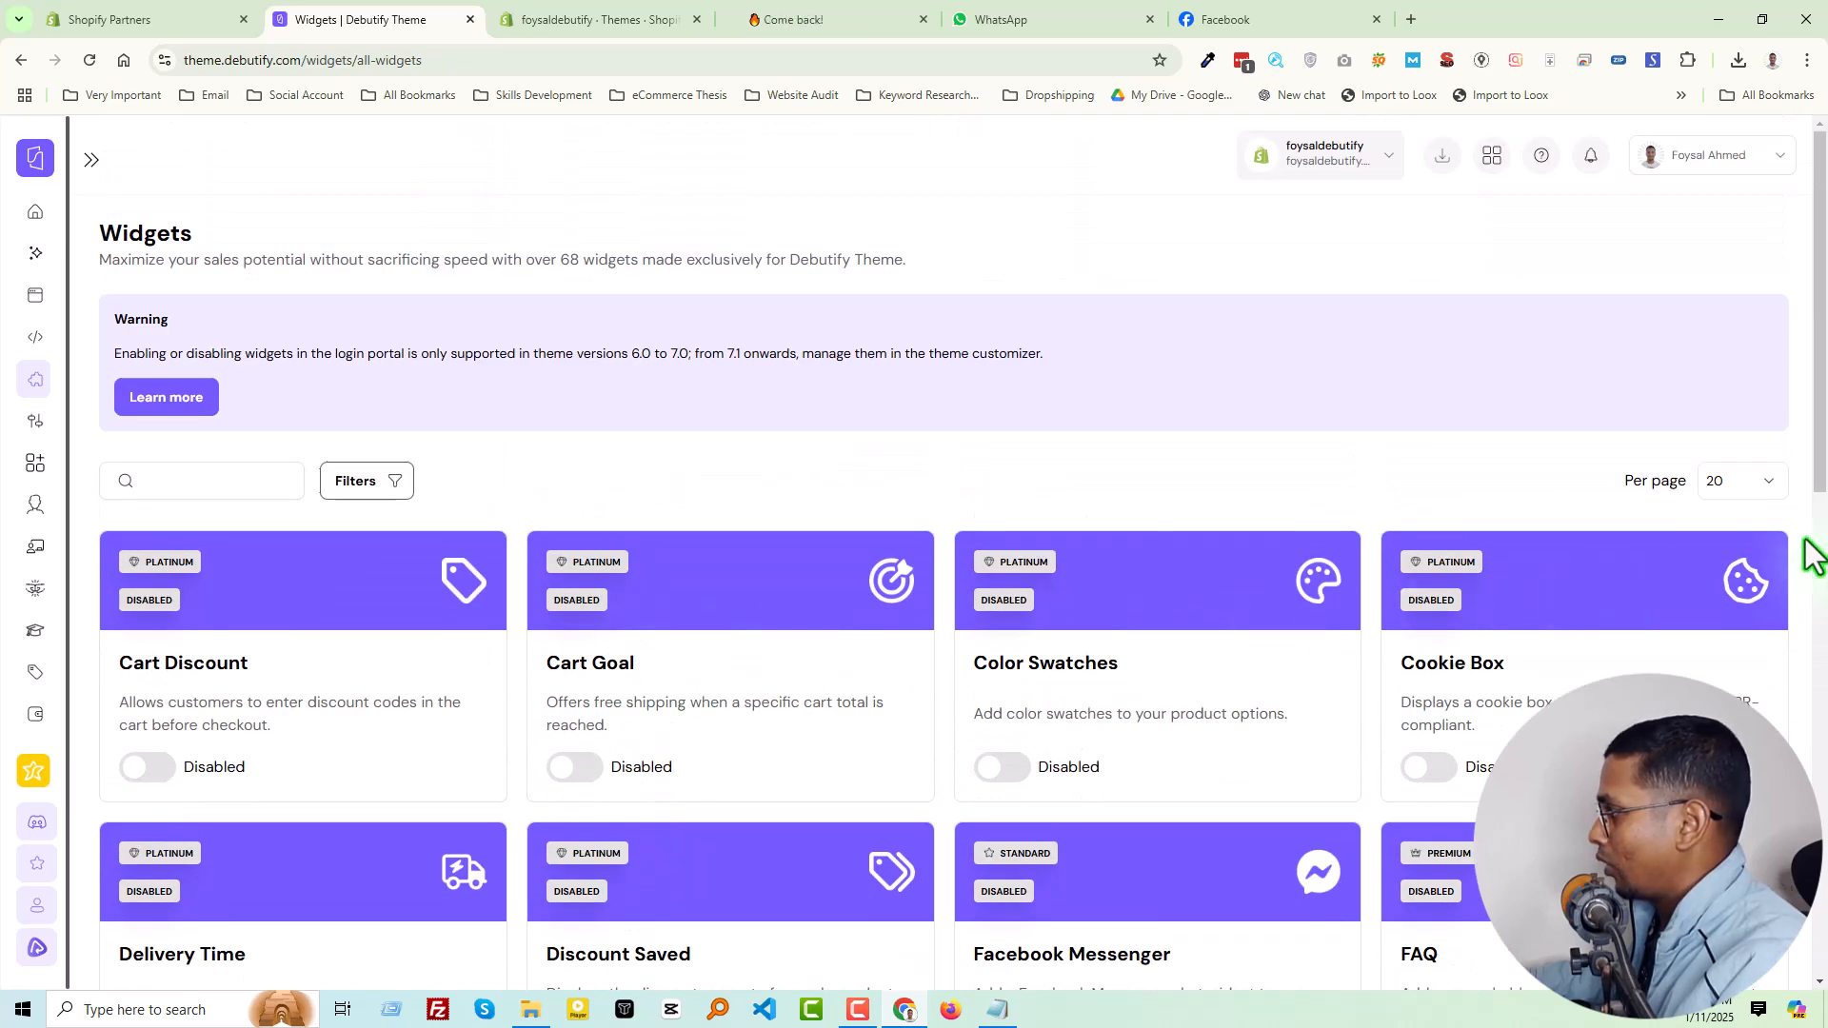
pyautogui.click(1767, 481)
pyautogui.click(1736, 615)
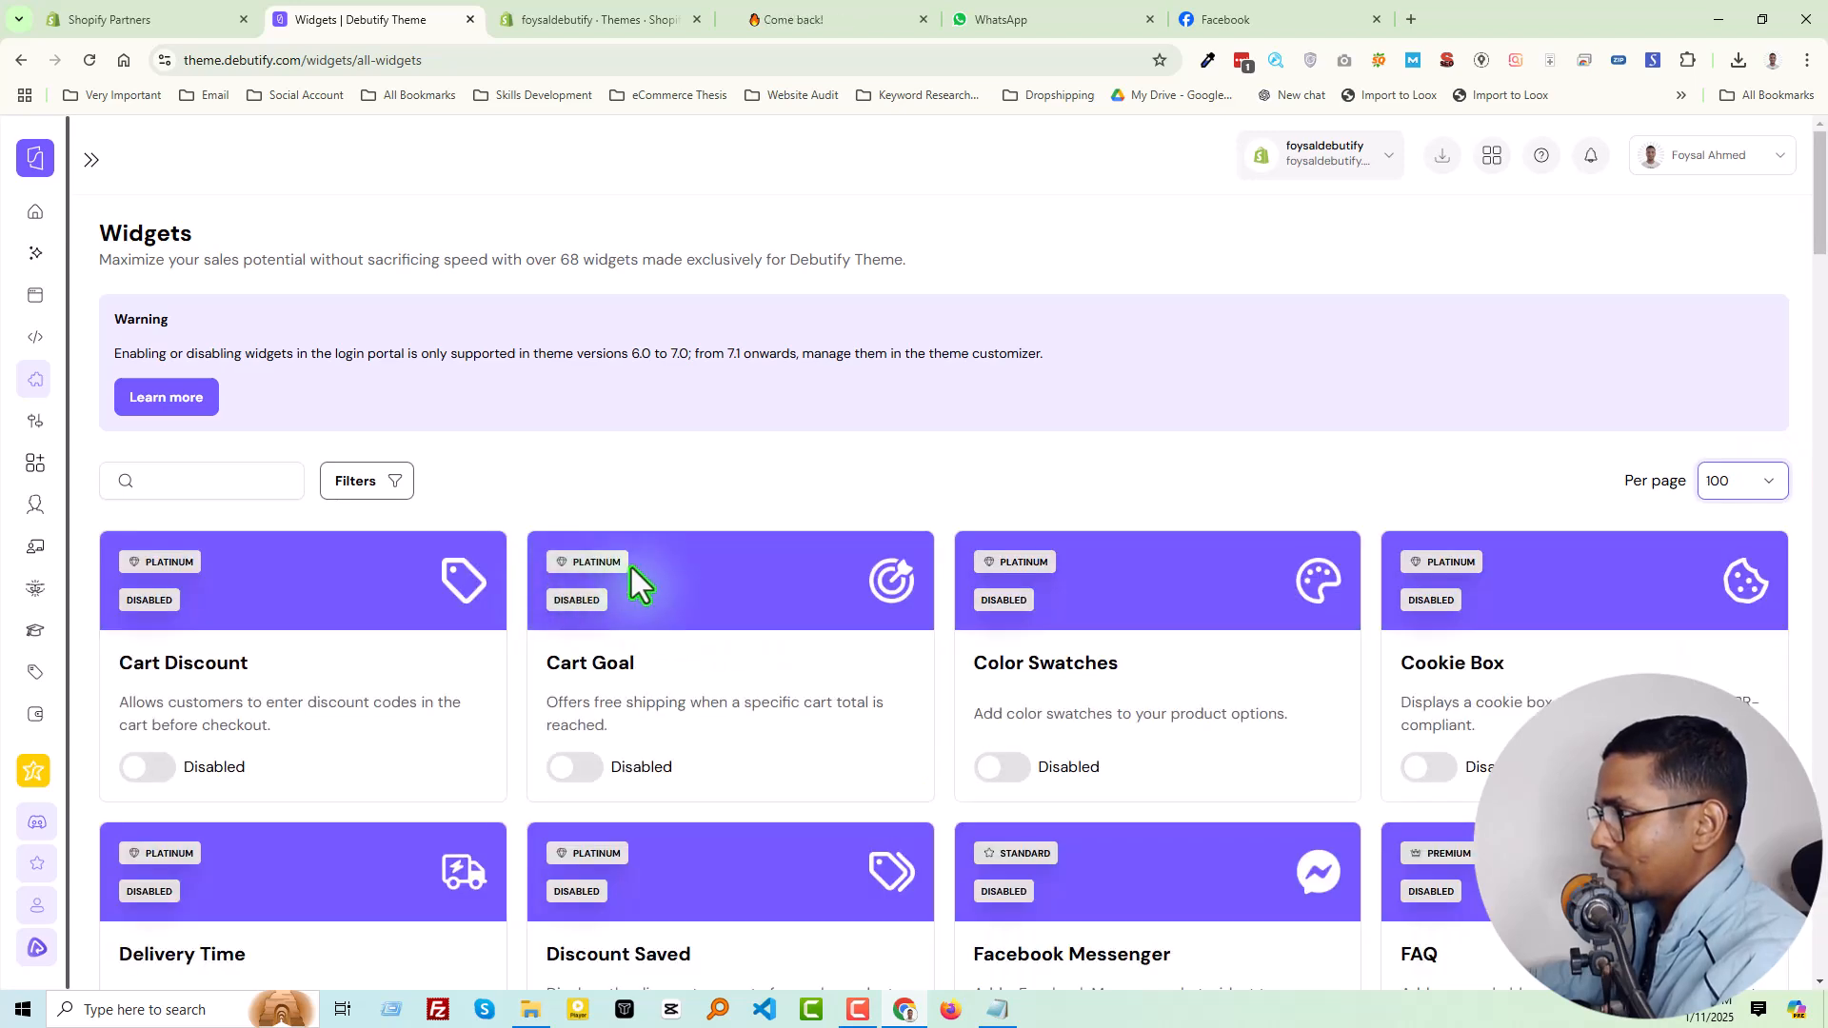
# Enable the Cart Discount and Cart Goal widgets, confirming each one
pyautogui.scroll(-2, 633, 576)
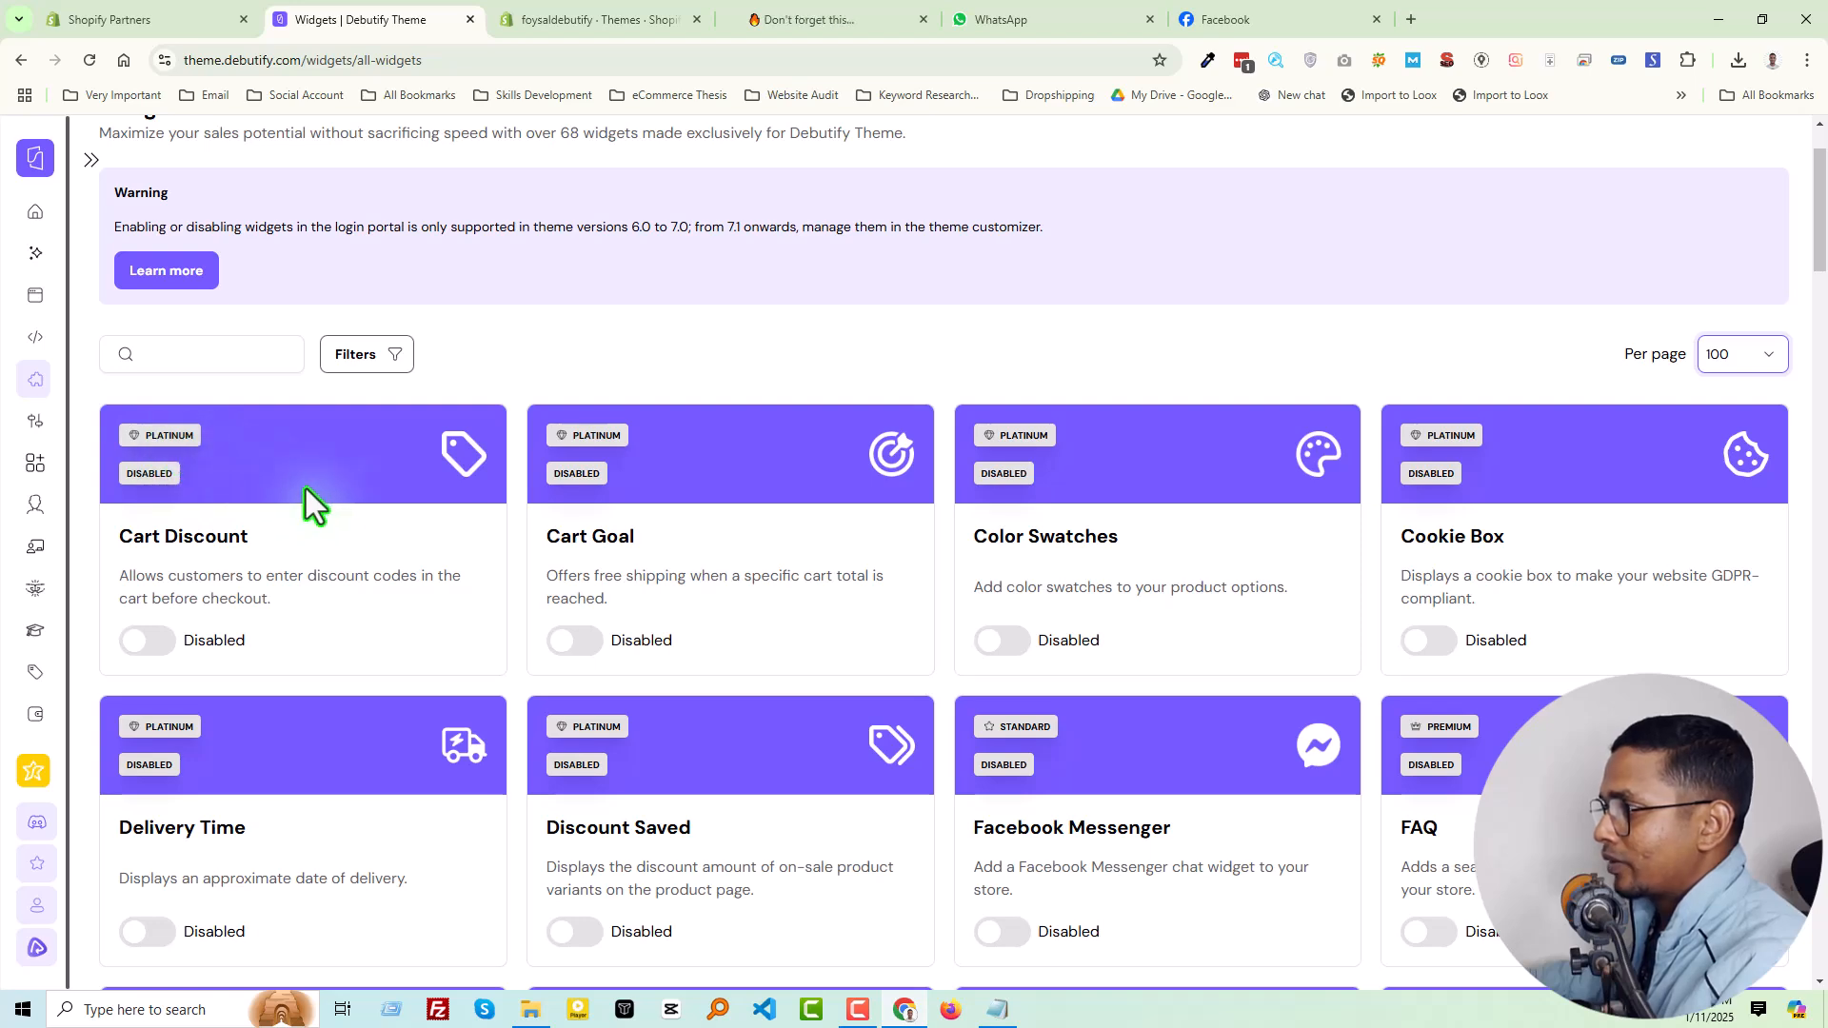
pyautogui.scroll(-1, 243, 511)
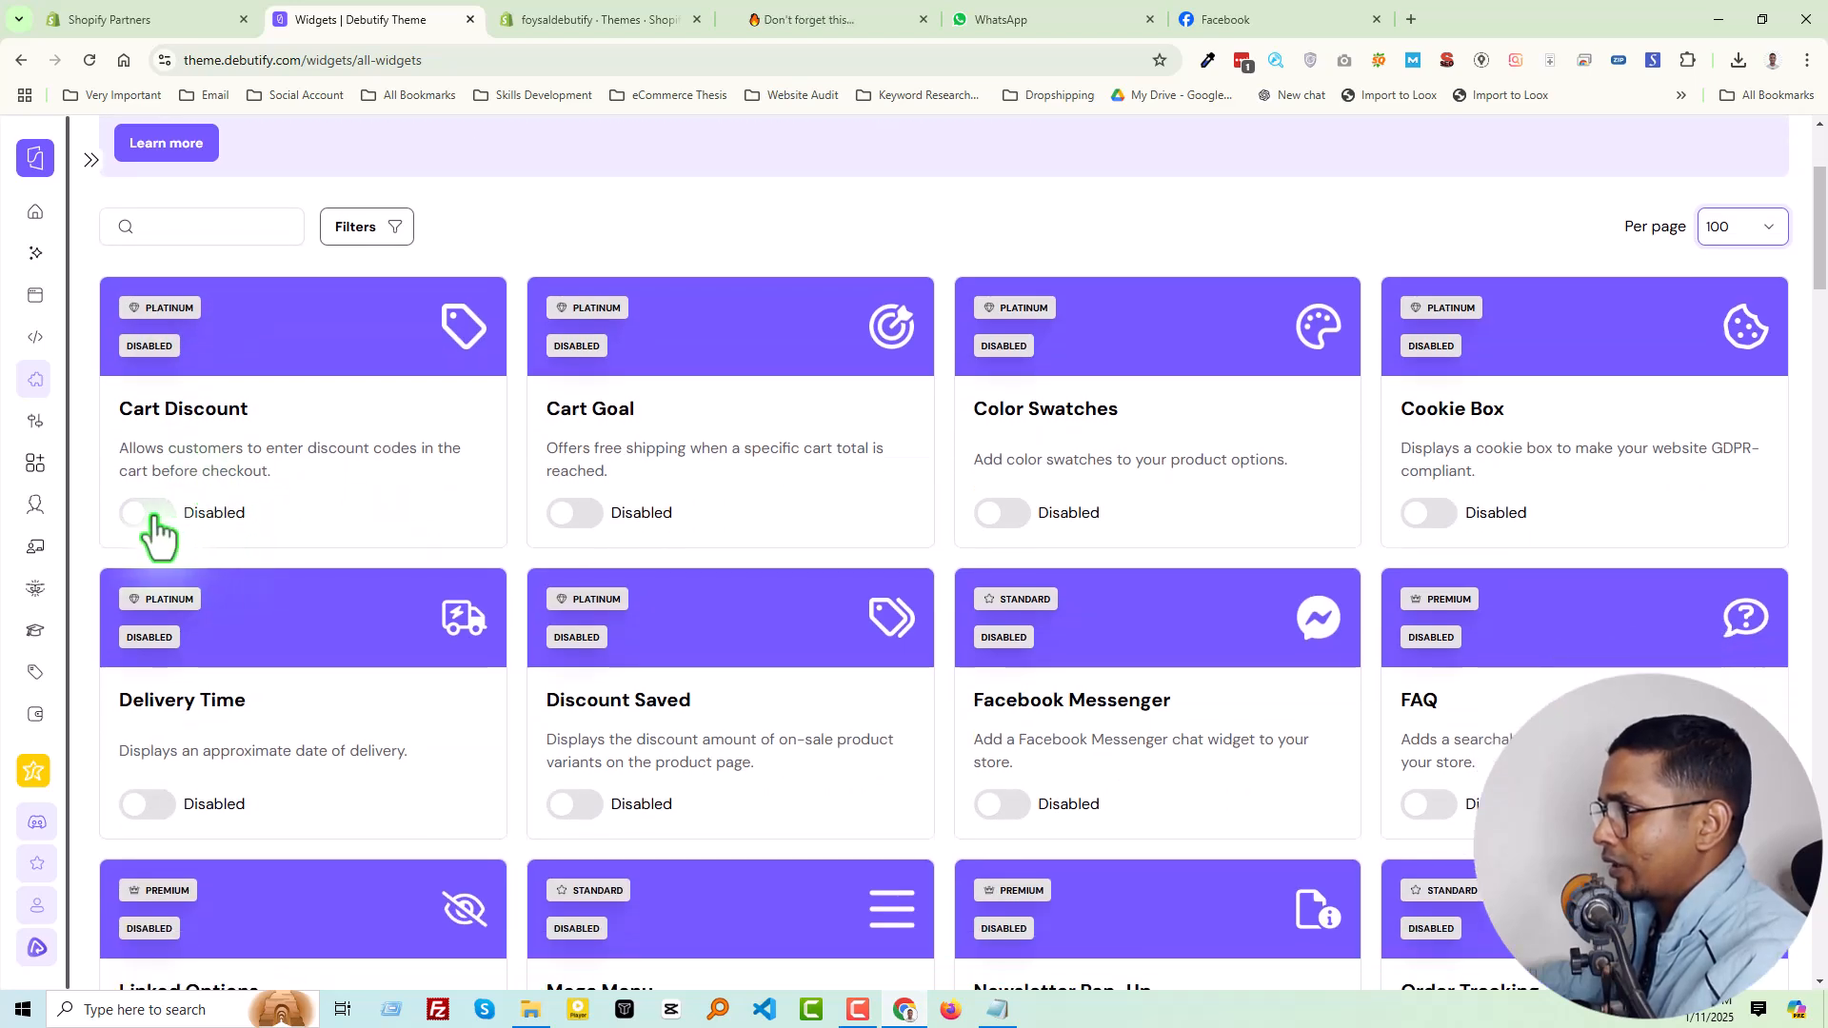
pyautogui.click(153, 514)
pyautogui.click(956, 609)
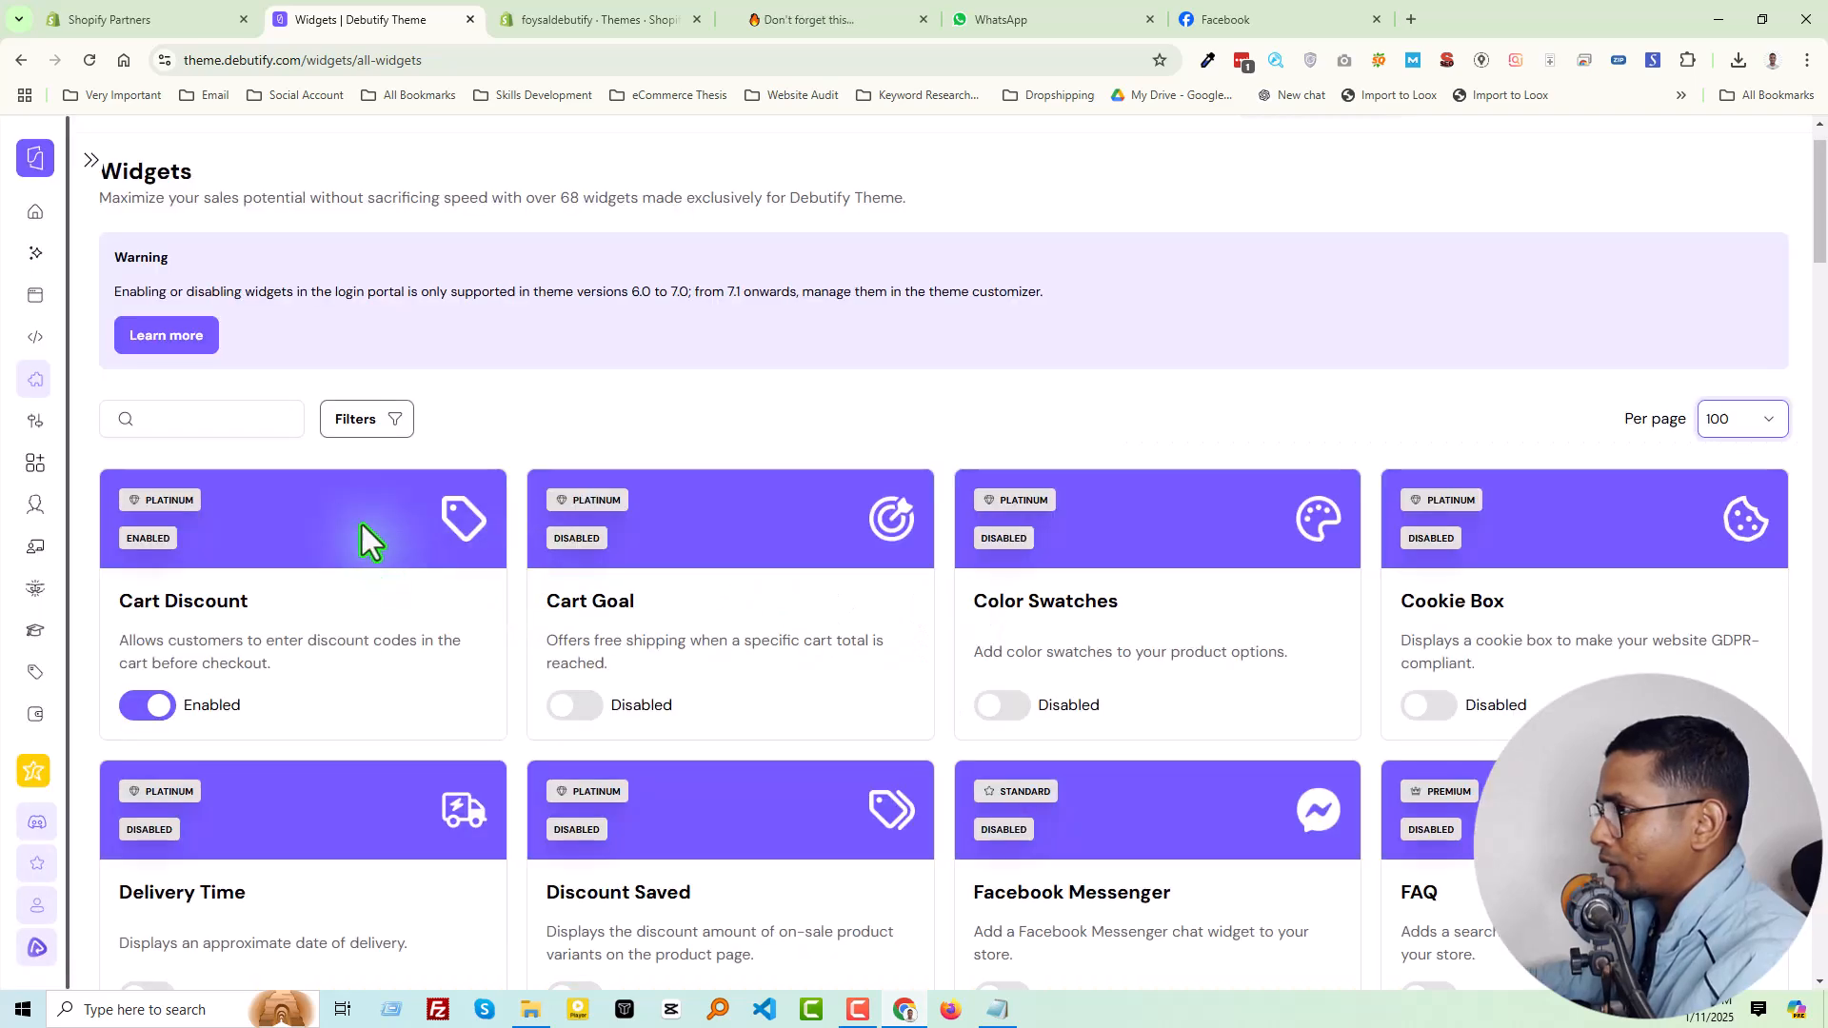
pyautogui.click(576, 705)
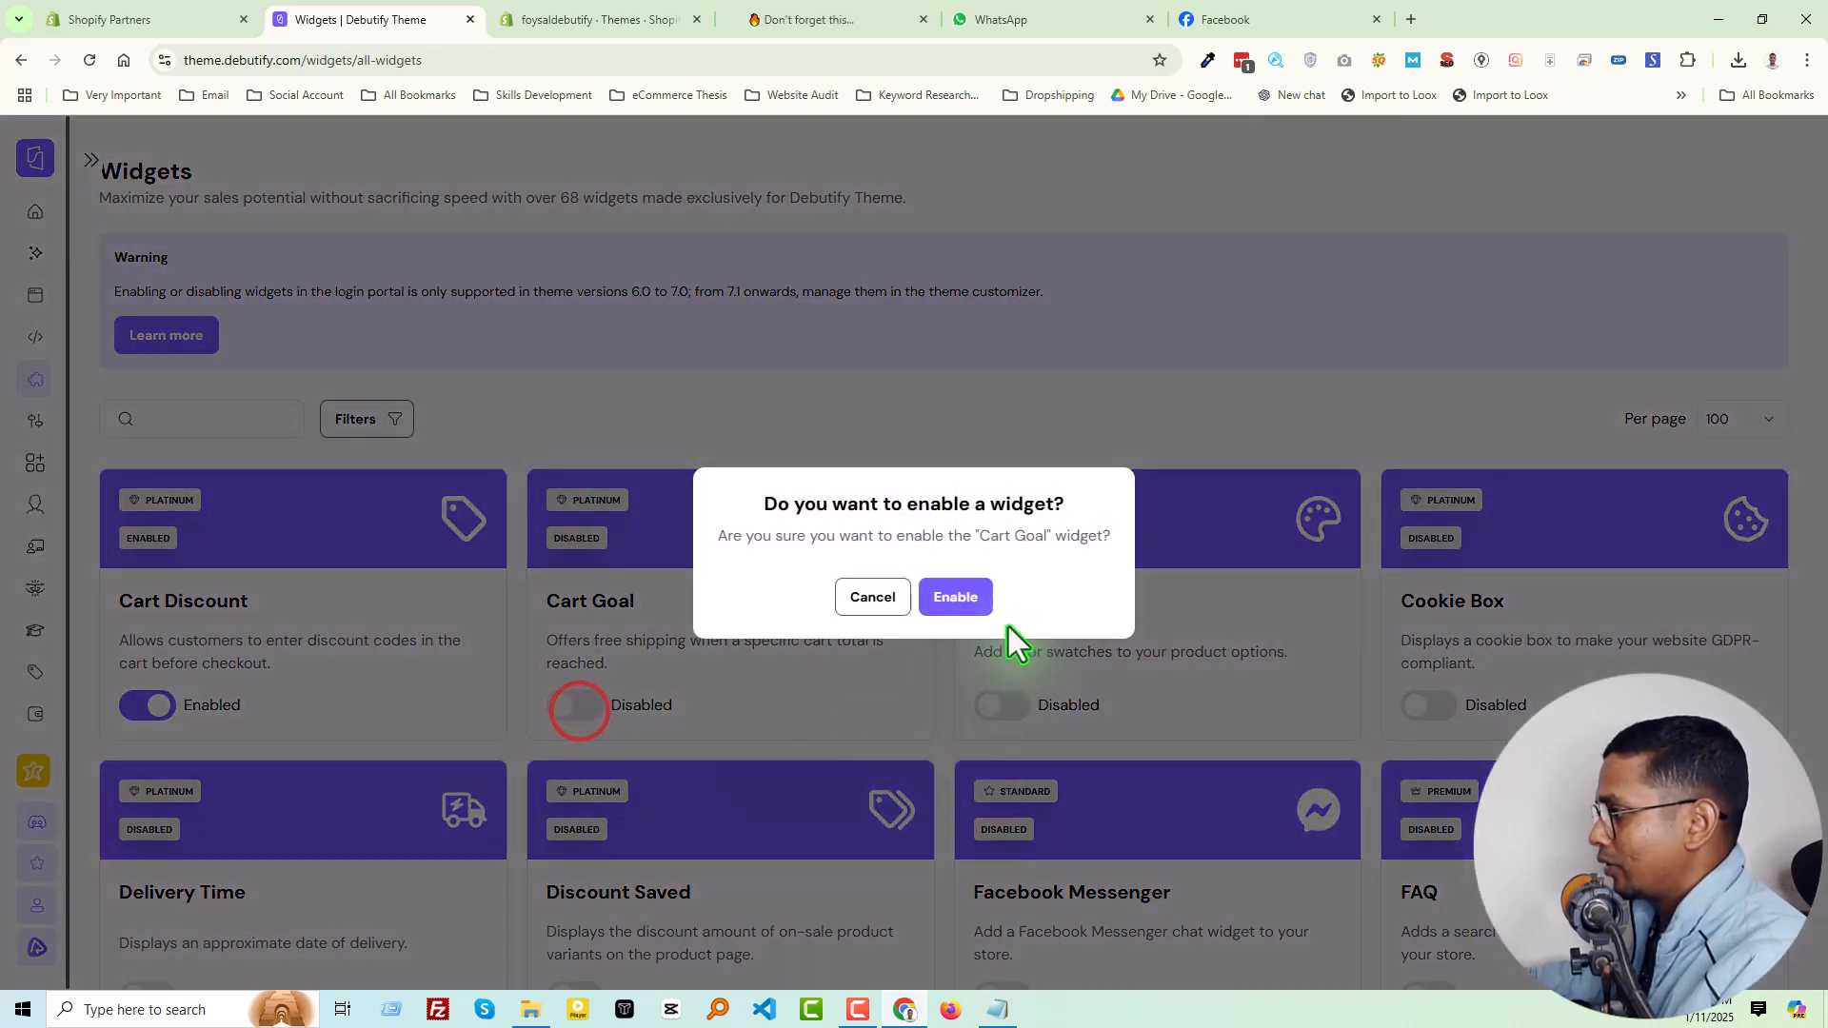
pyautogui.click(959, 597)
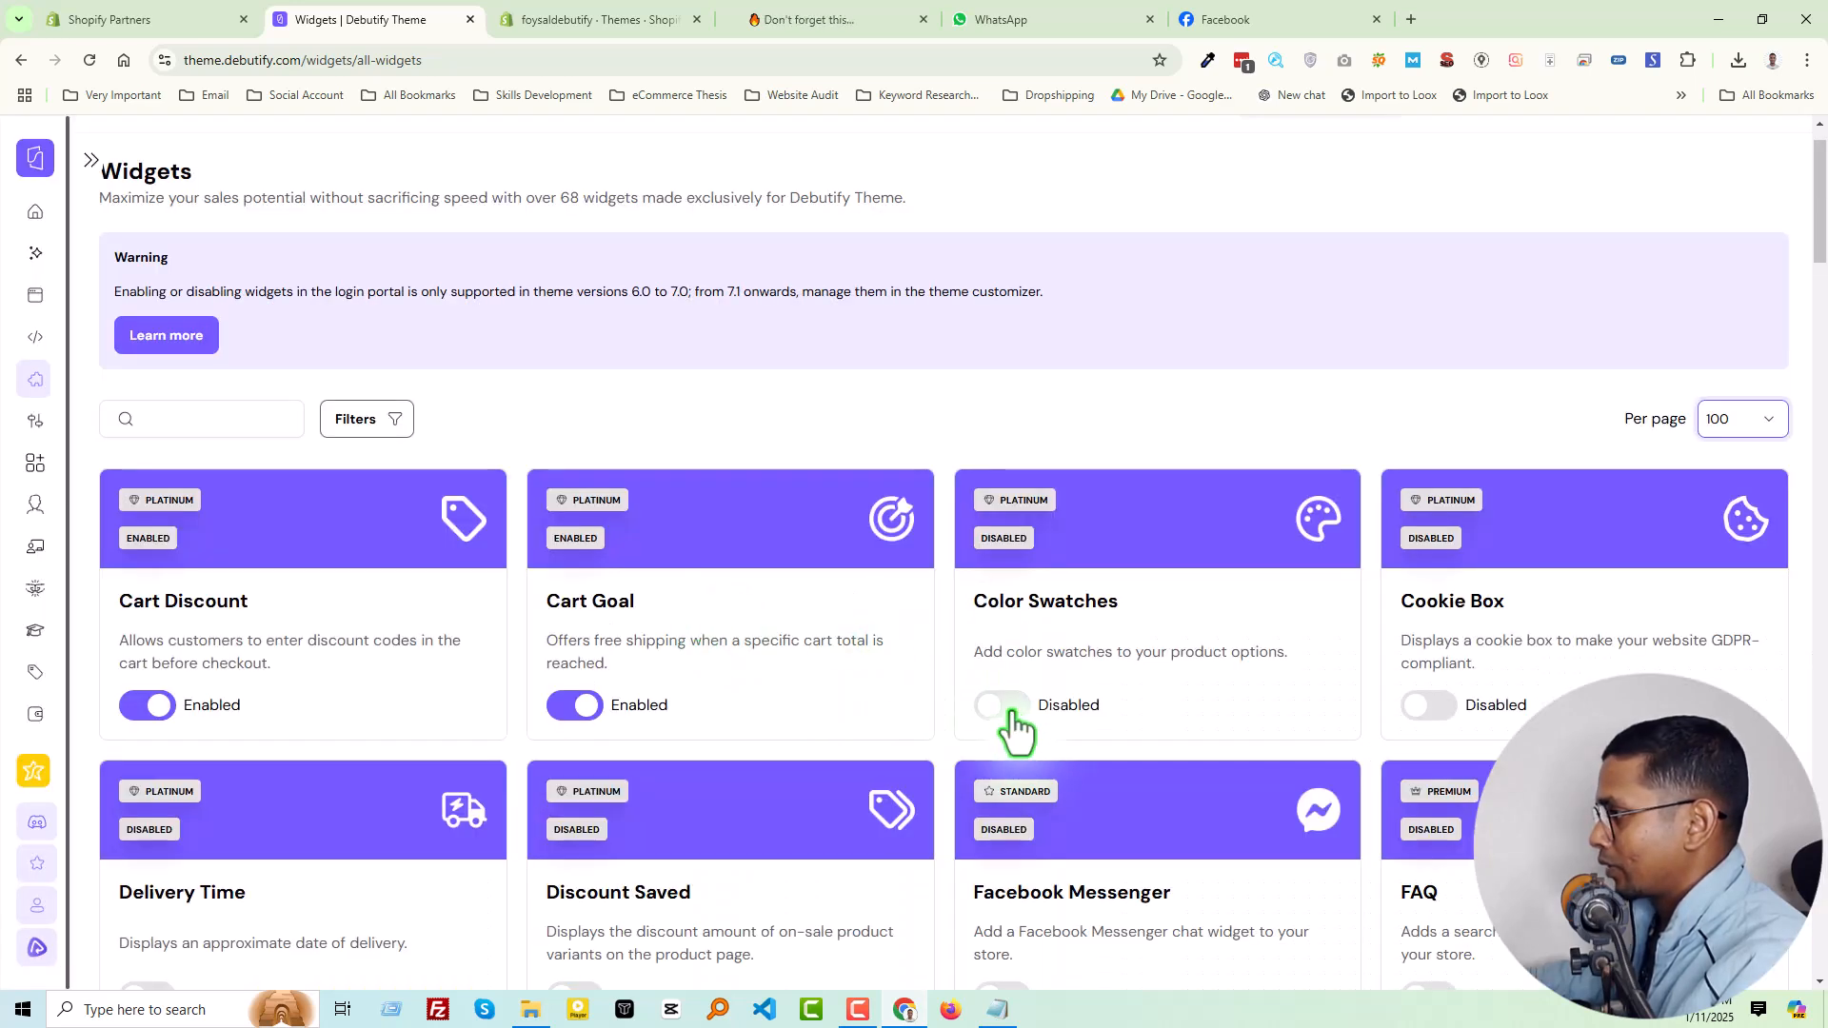
# Enable the Color Swatches widget and check the status of the widgets in the list
pyautogui.scroll(-2, 698, 657)
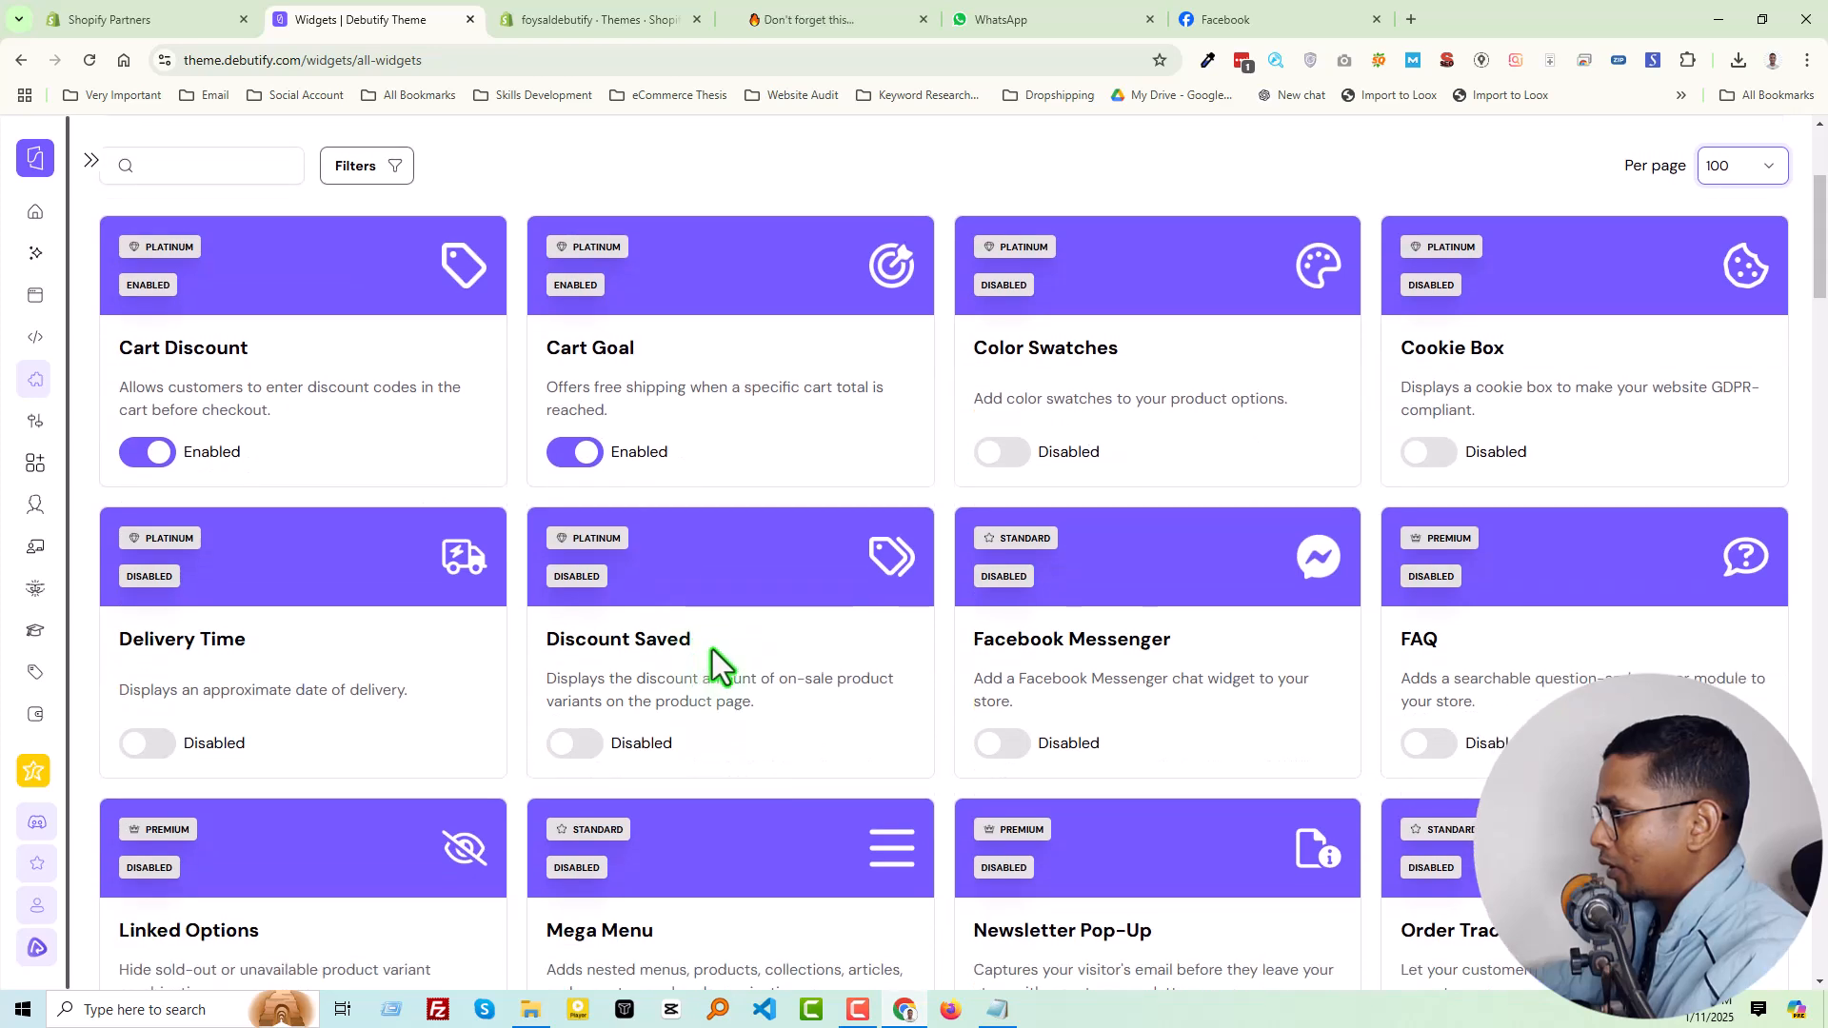
pyautogui.click(1011, 451)
pyautogui.click(969, 614)
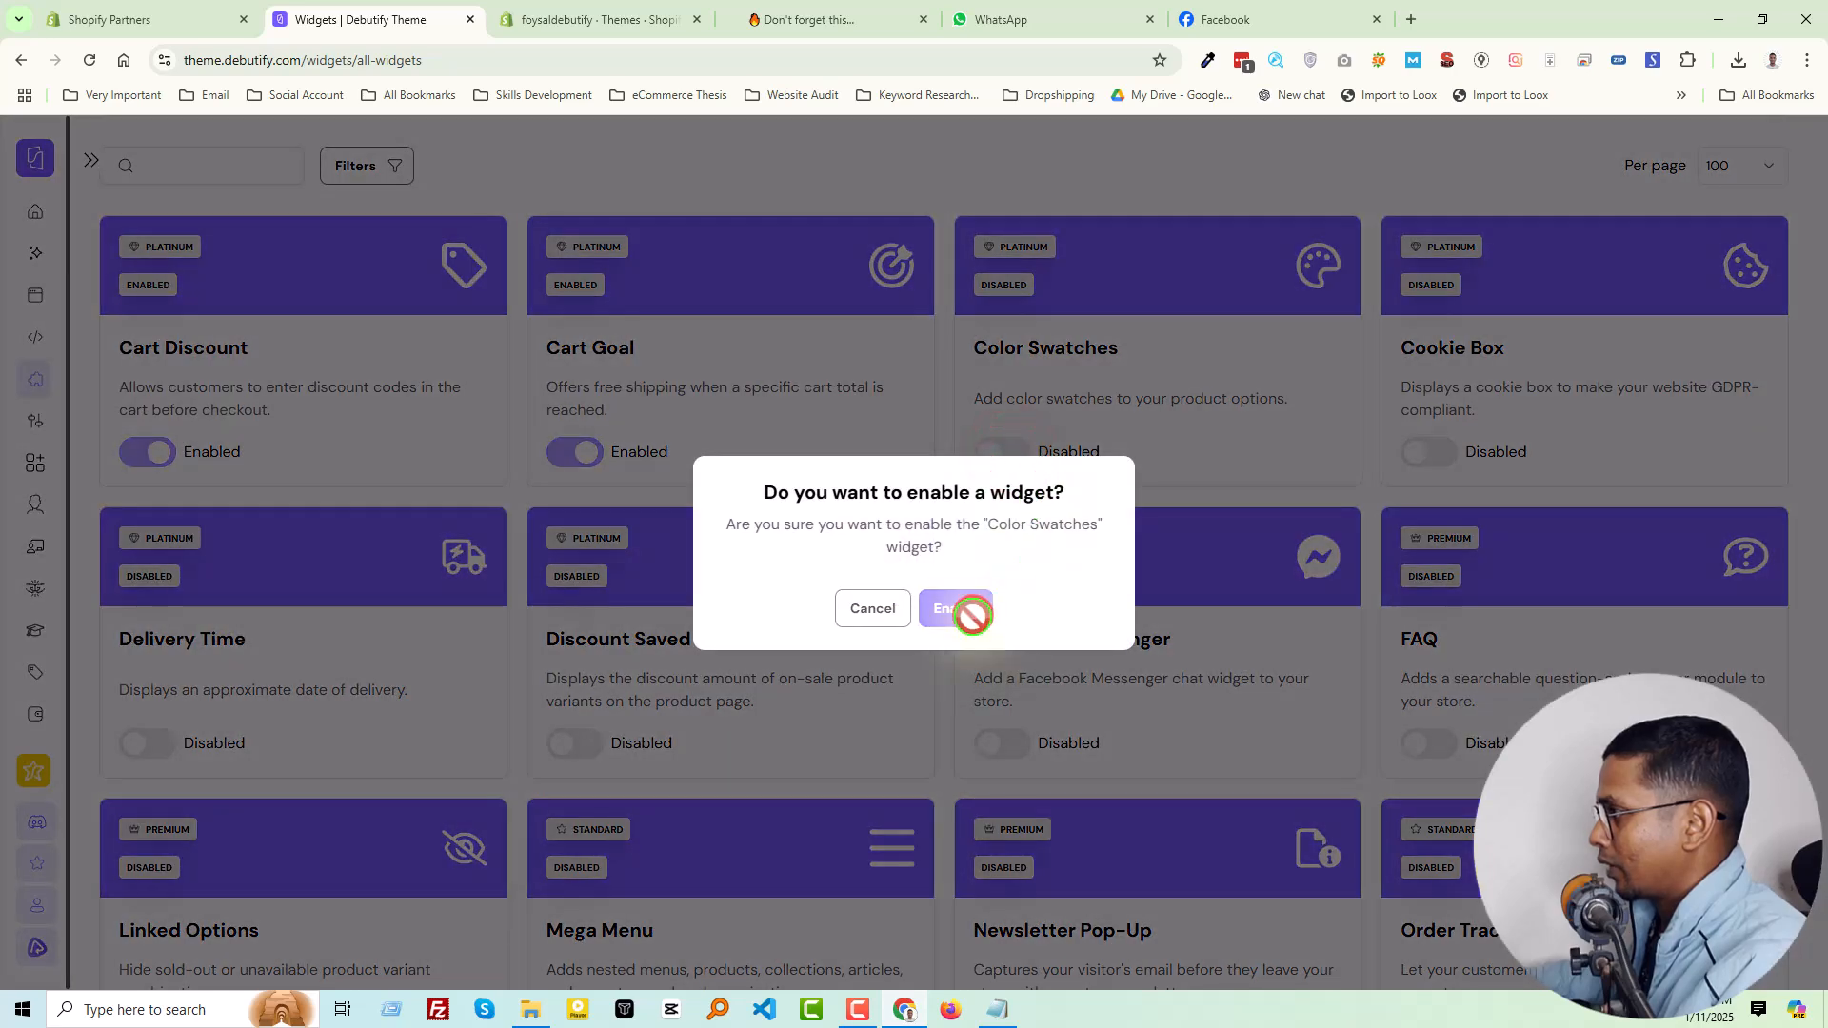
pyautogui.scroll(-20, 816, 629)
pyautogui.scroll(8, 820, 618)
pyautogui.scroll(15, 820, 619)
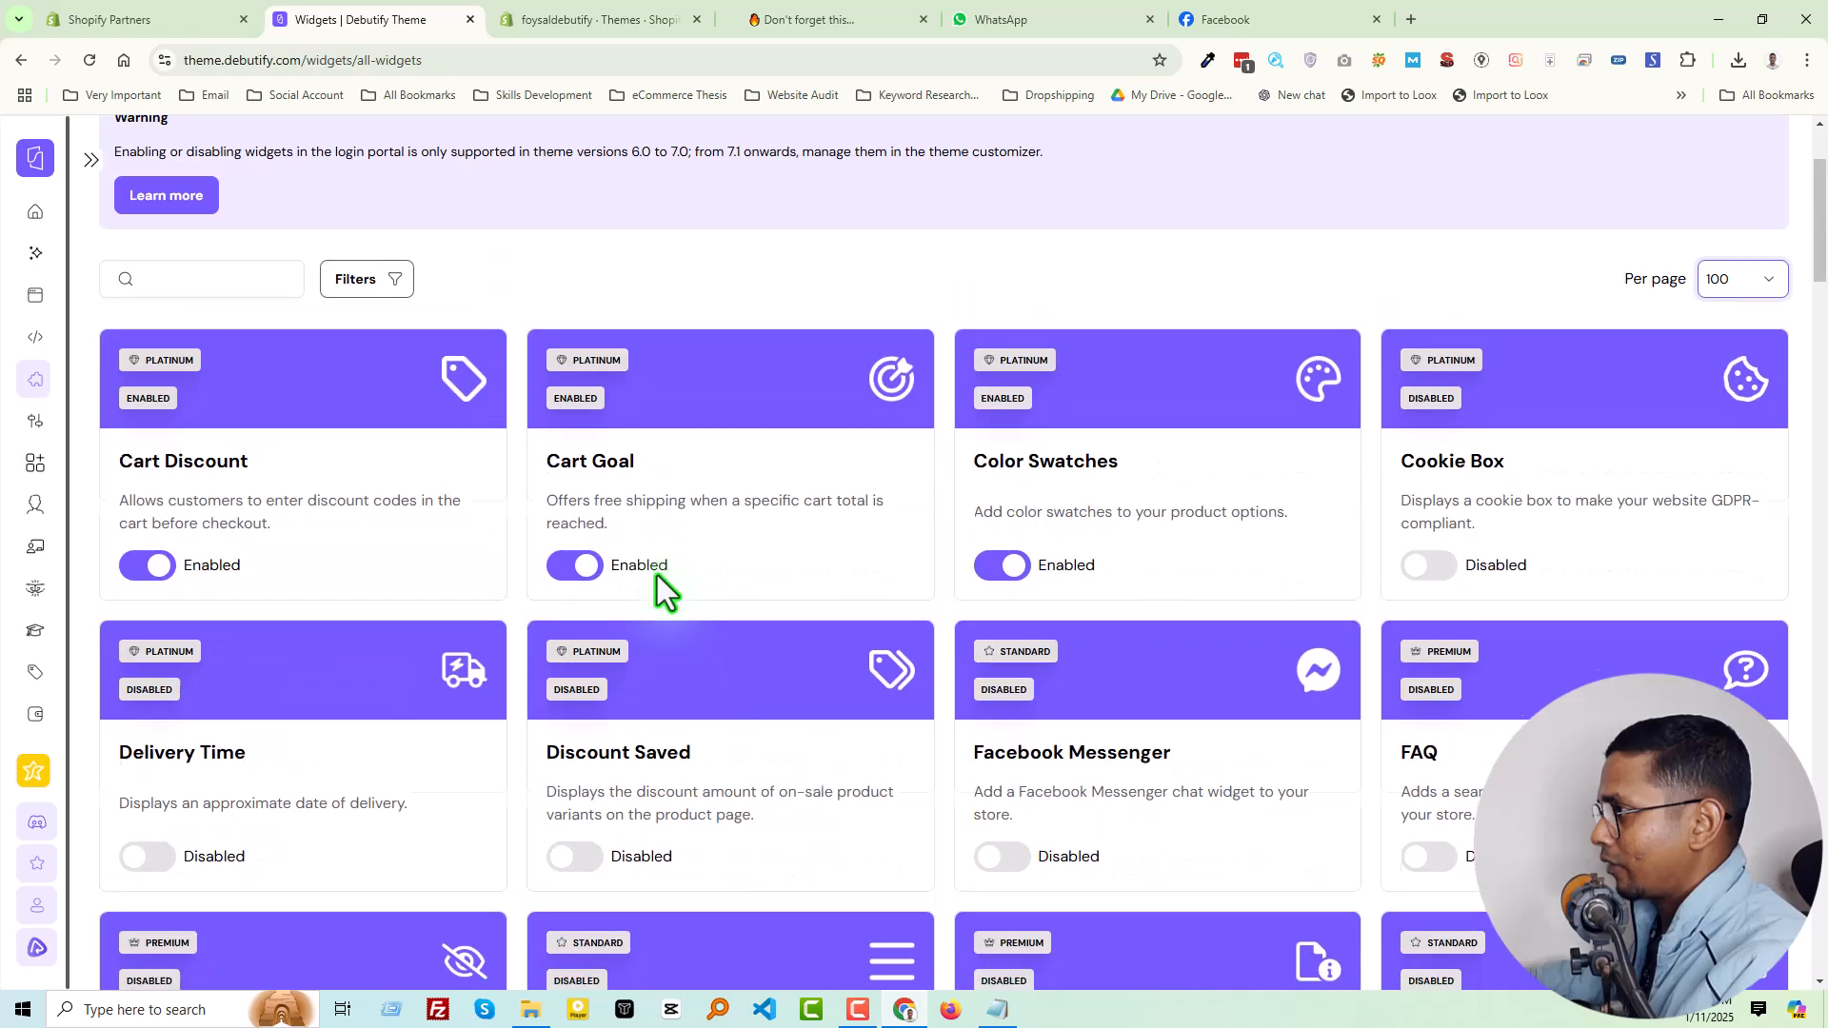
pyautogui.scroll(2, 663, 590)
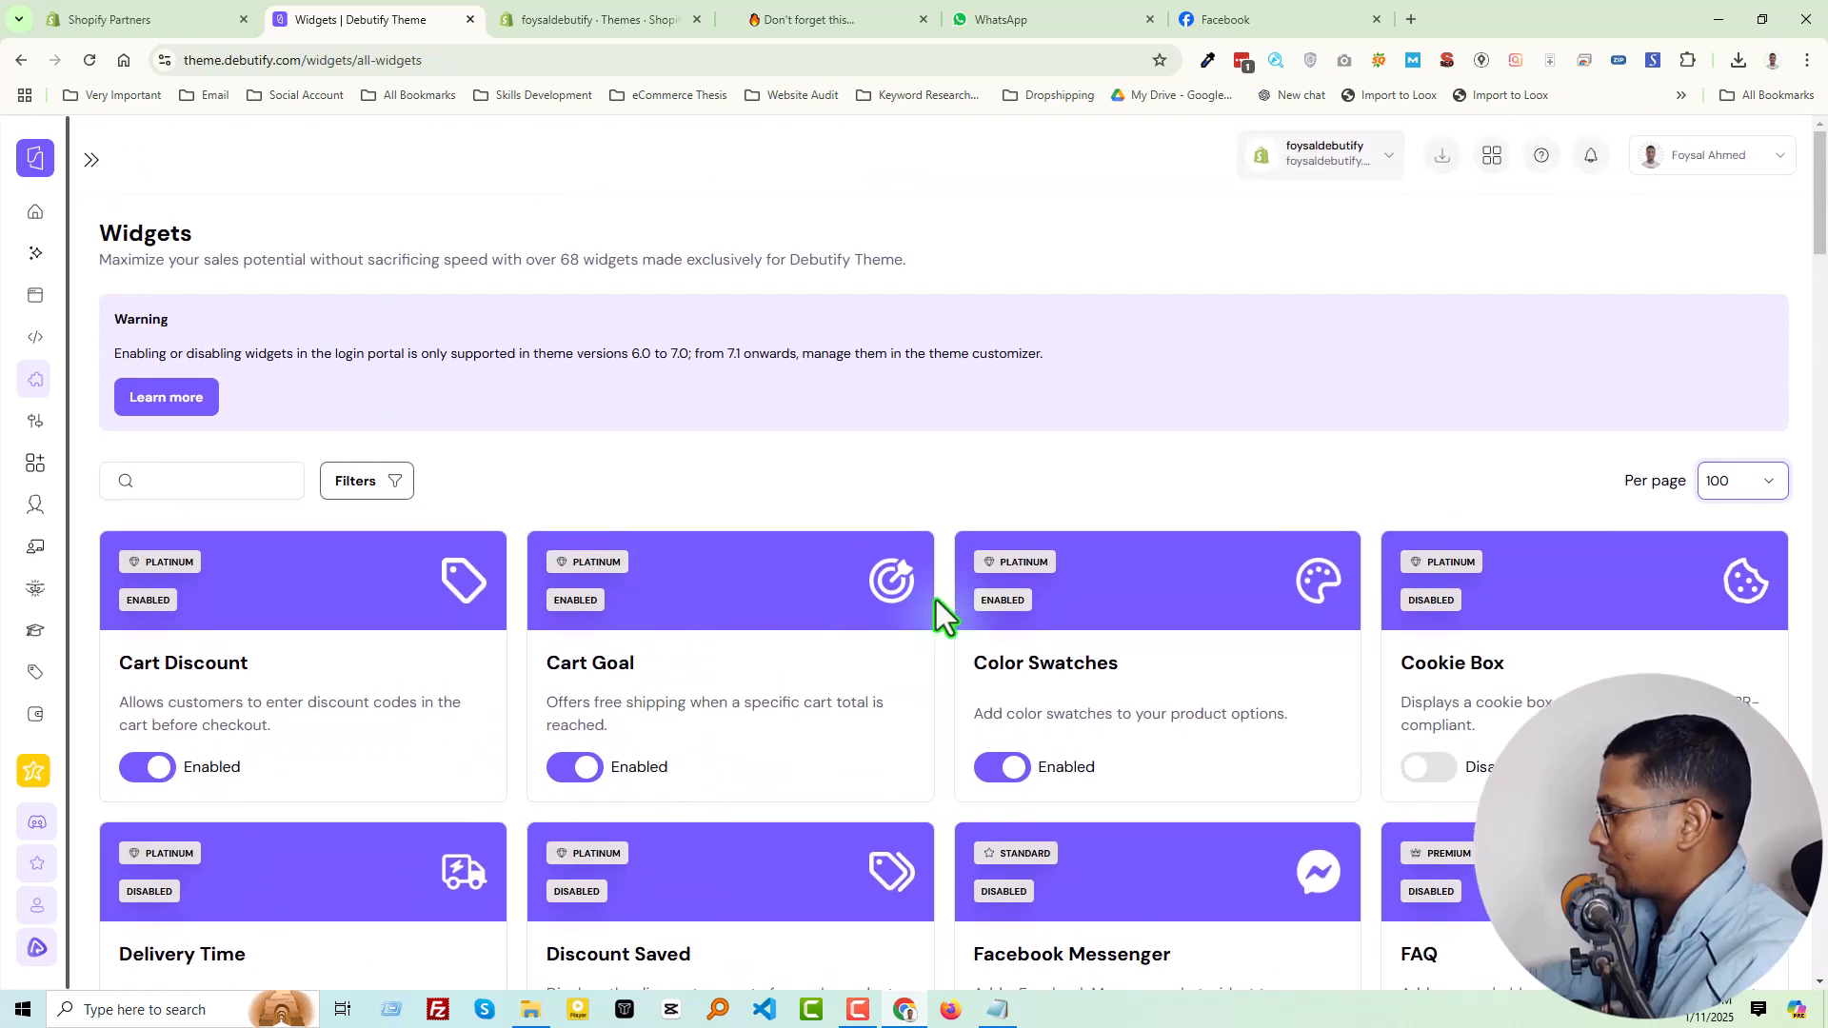
pyautogui.scroll(-20, 934, 600)
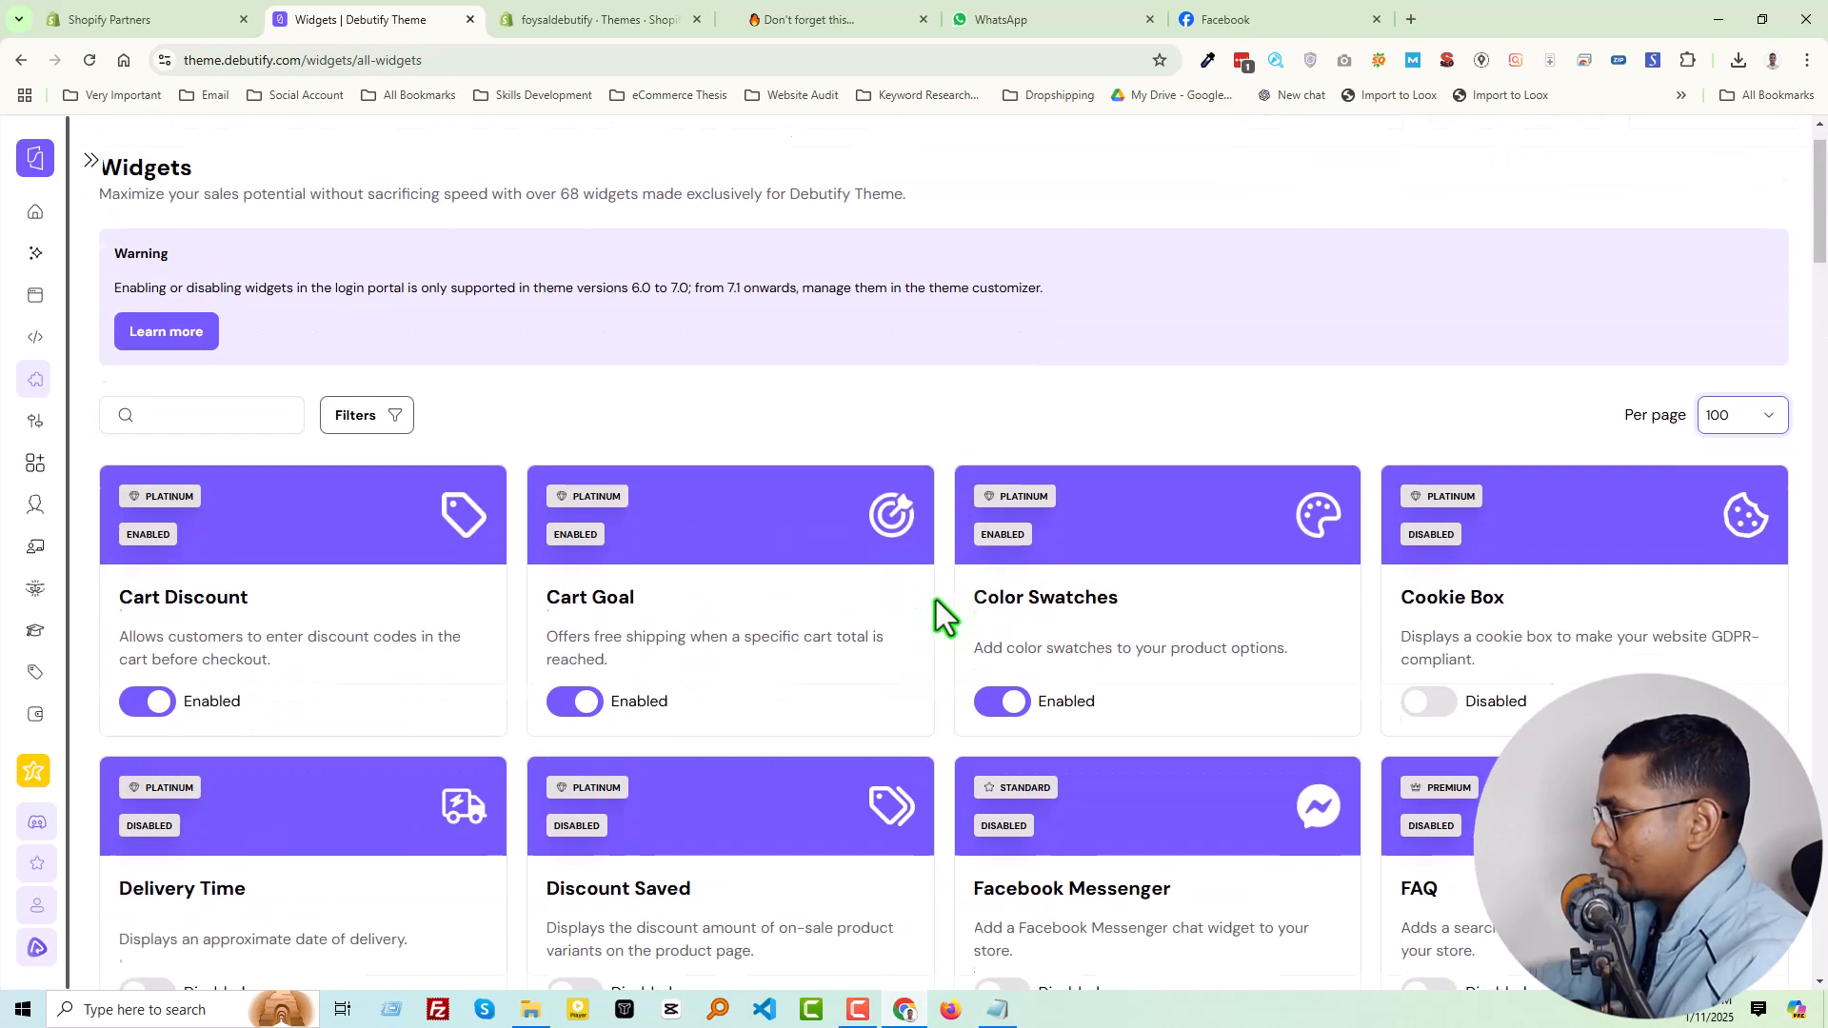
# Look through the full widgets list, from Cart Discount to Collection List, checking which widgets are available
pyautogui.scroll(-10, 979, 647)
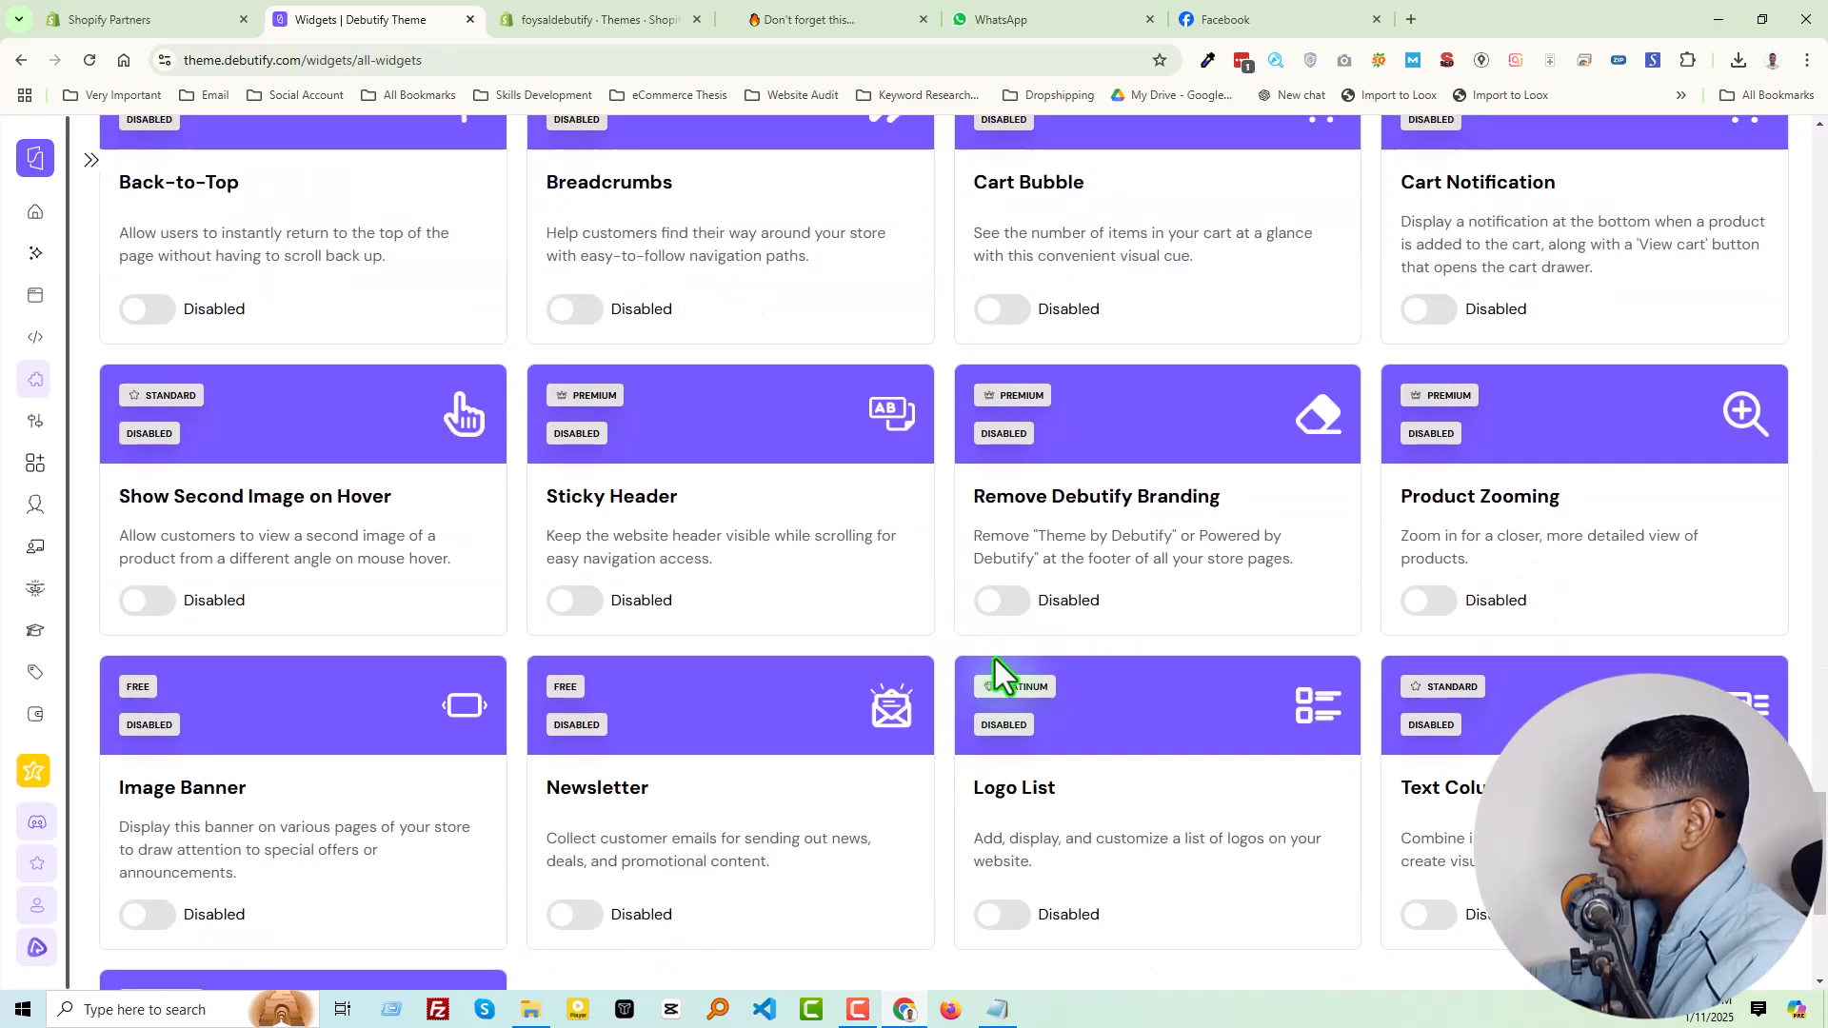
pyautogui.scroll(20, 1386, 795)
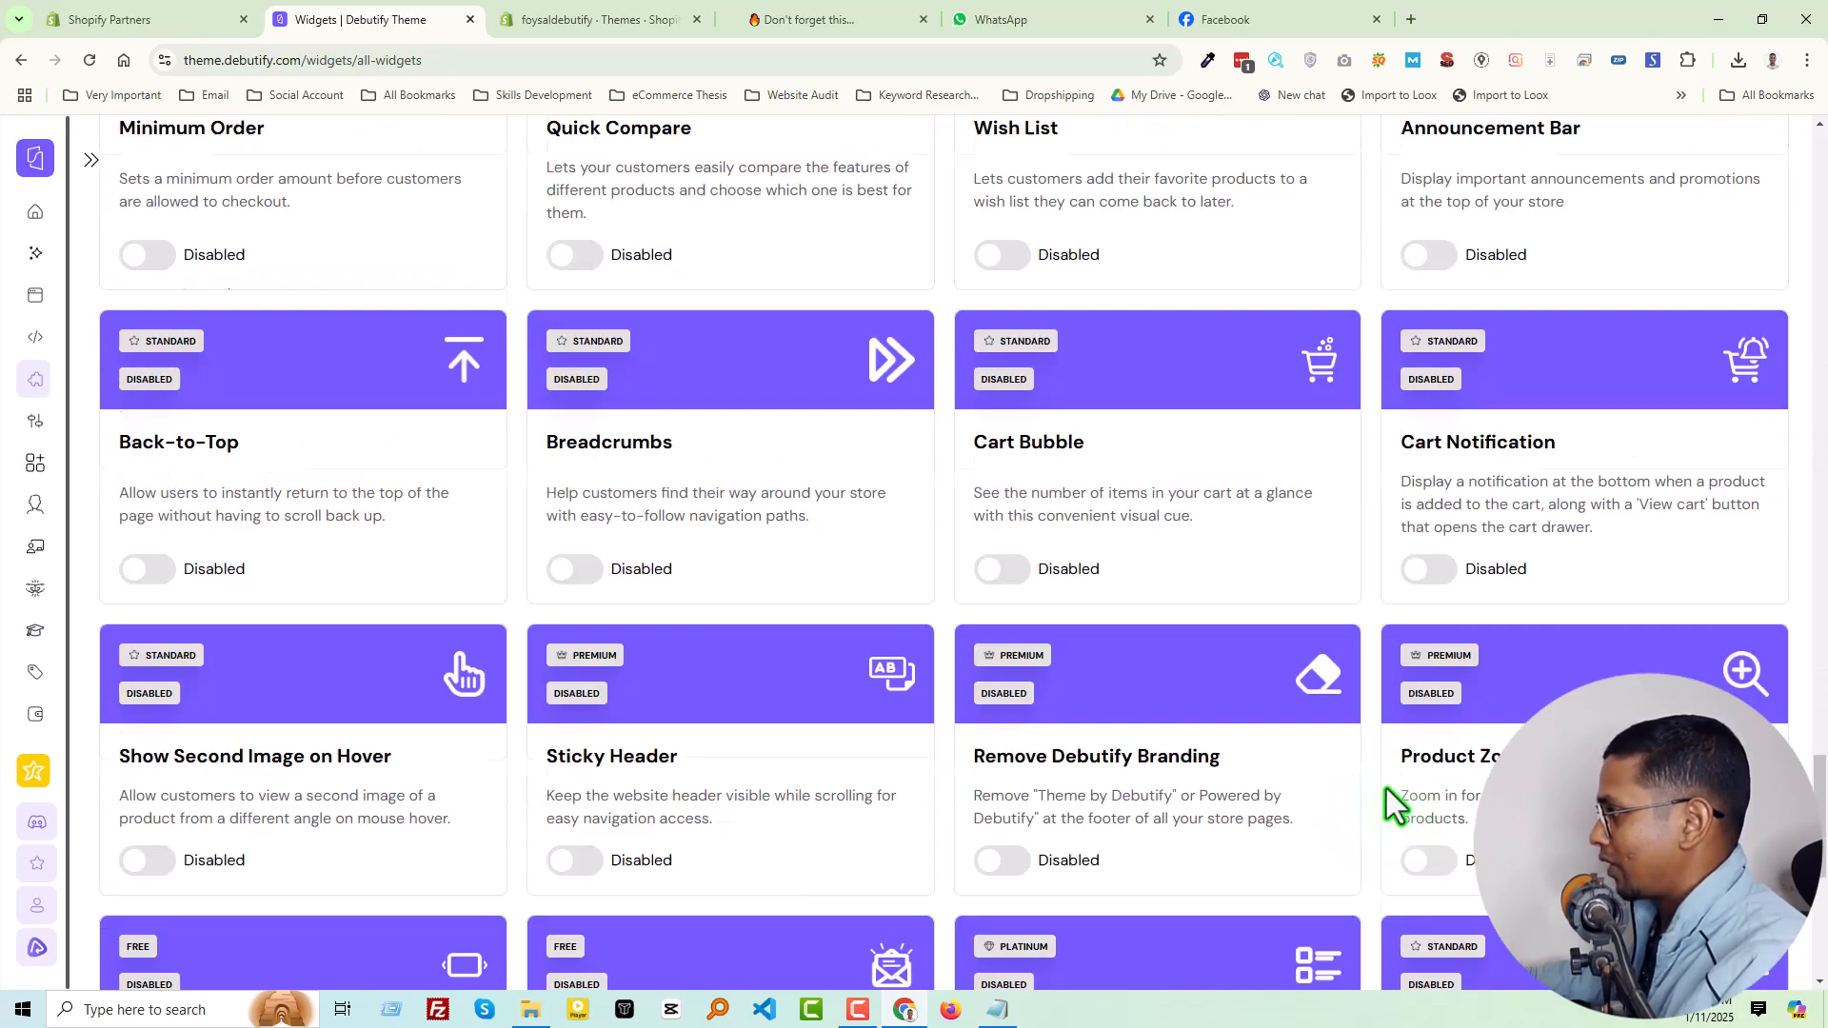
pyautogui.scroll(15, 1466, 722)
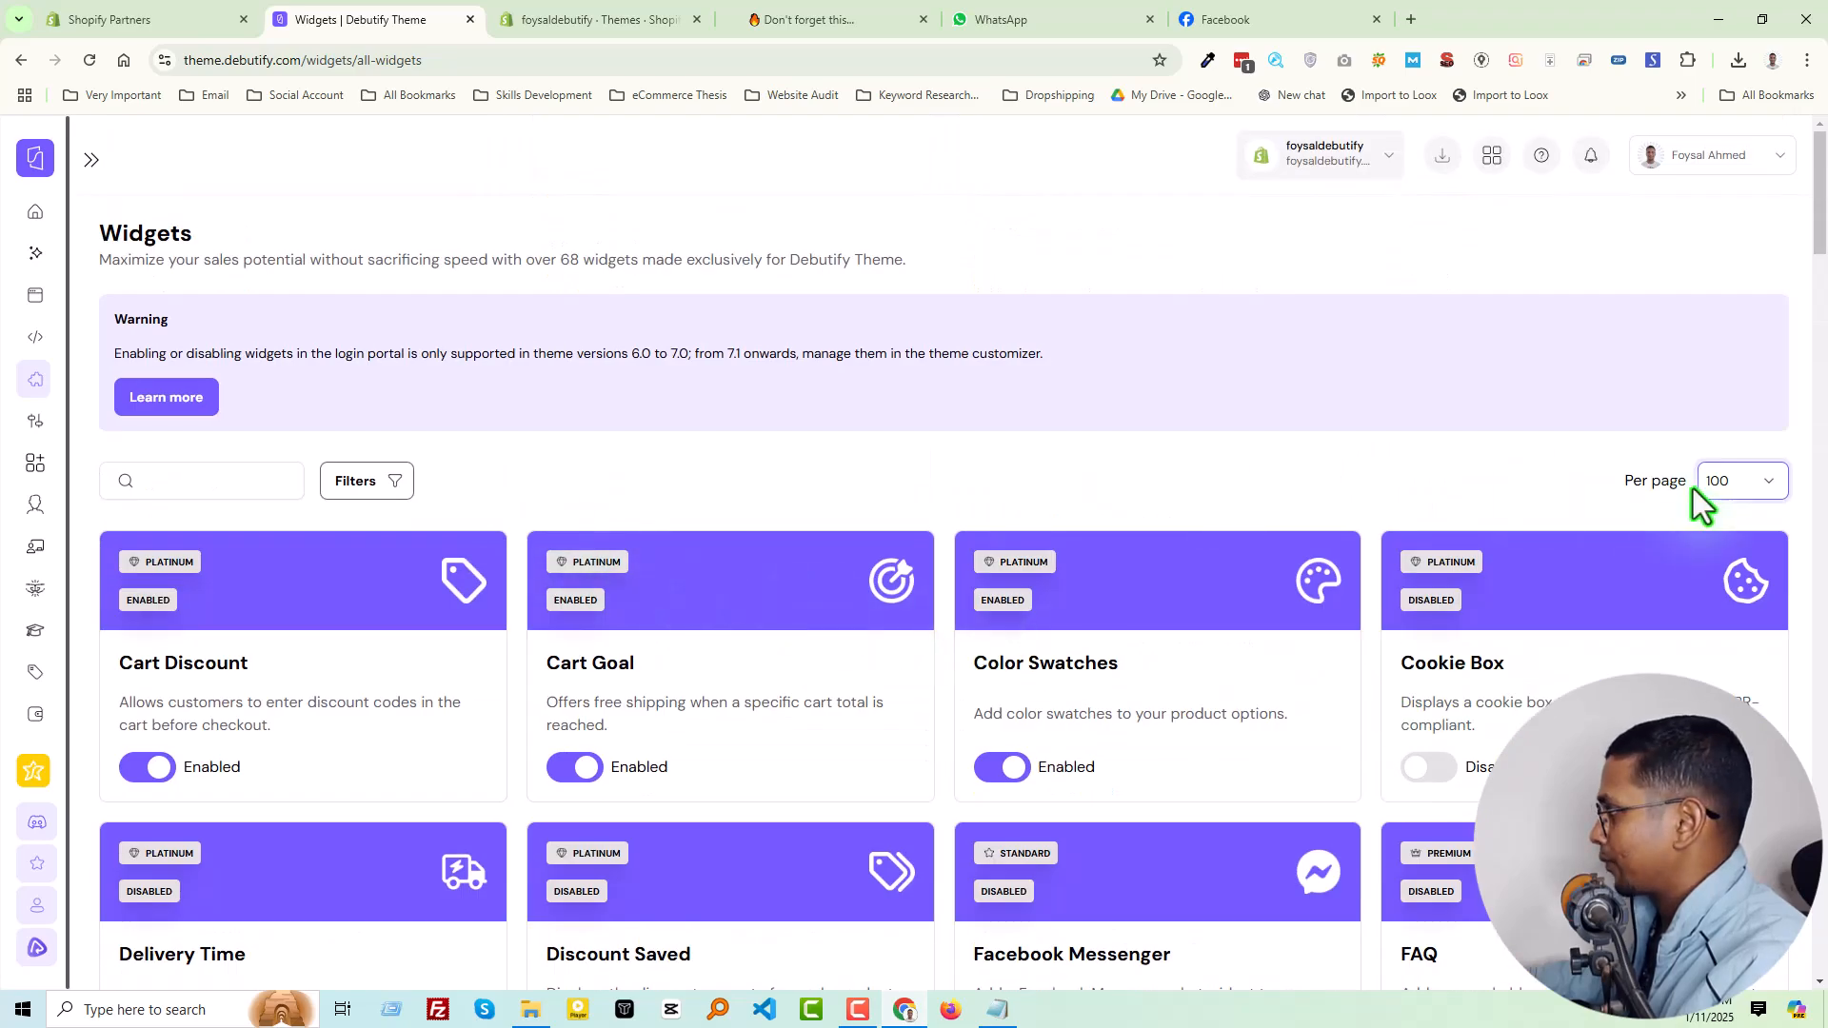
pyautogui.scroll(-20, 853, 604)
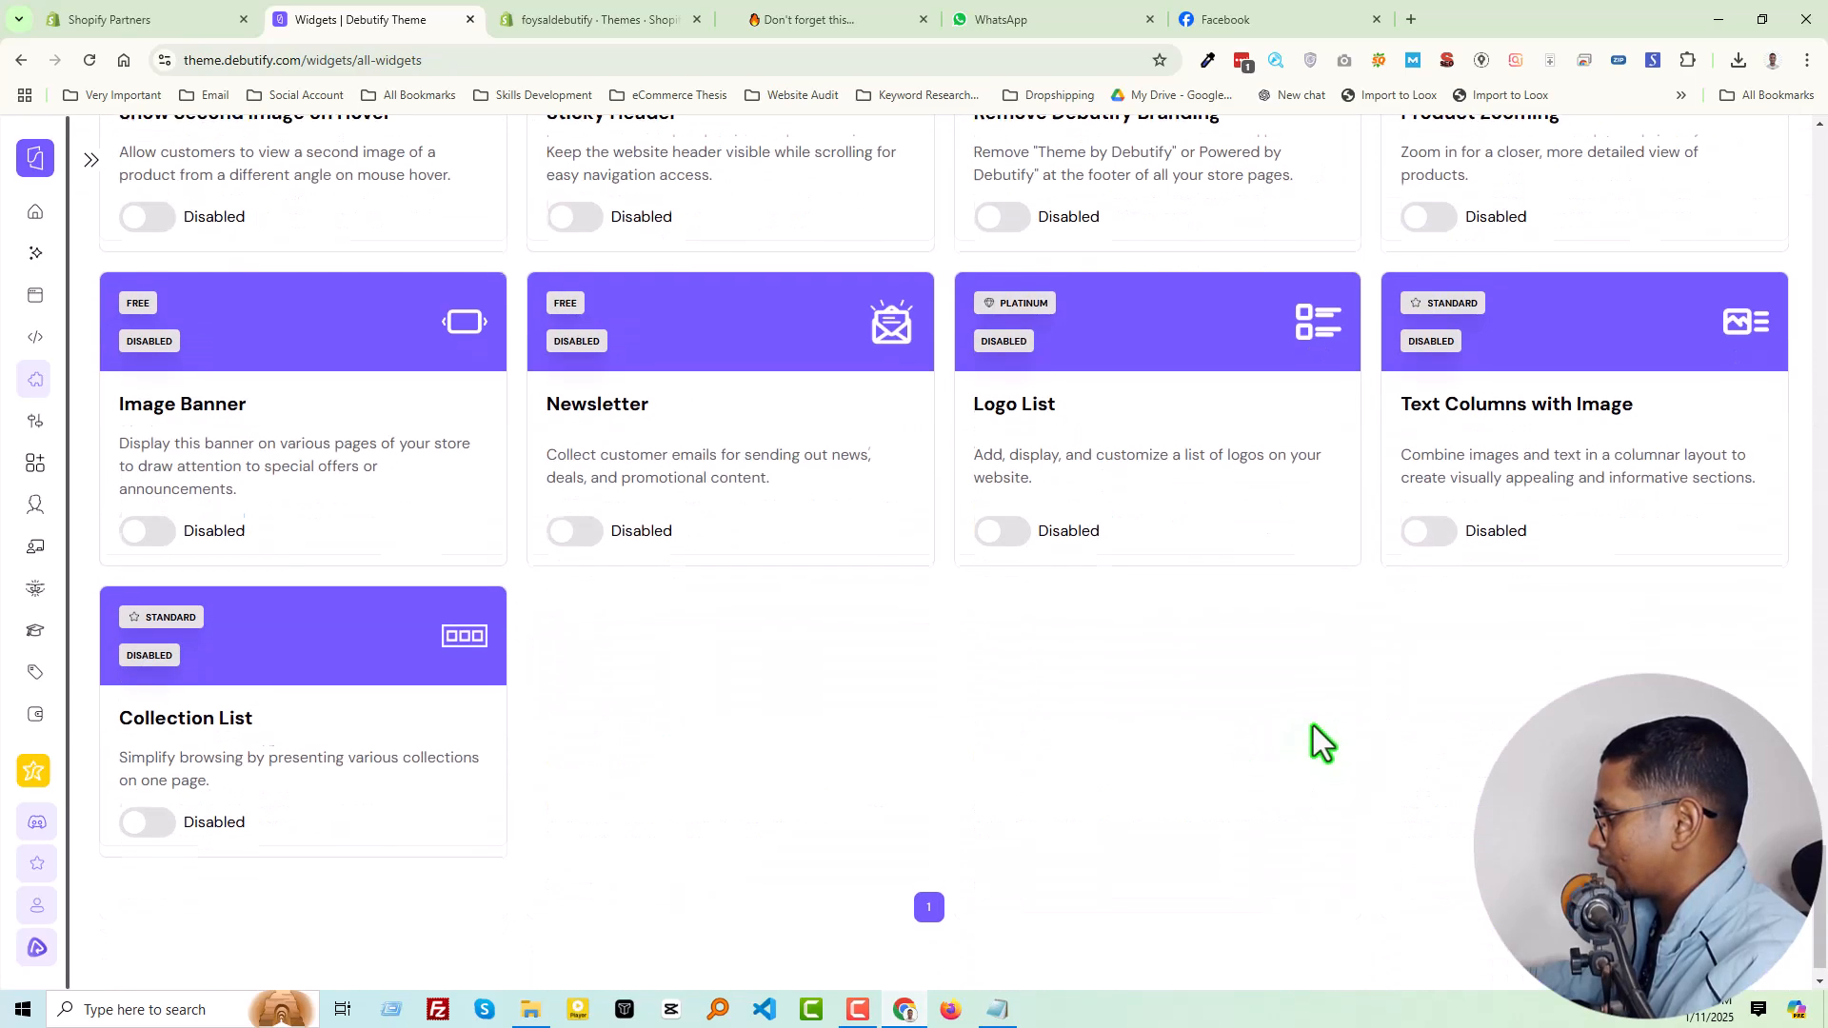
pyautogui.scroll(-1, 1312, 725)
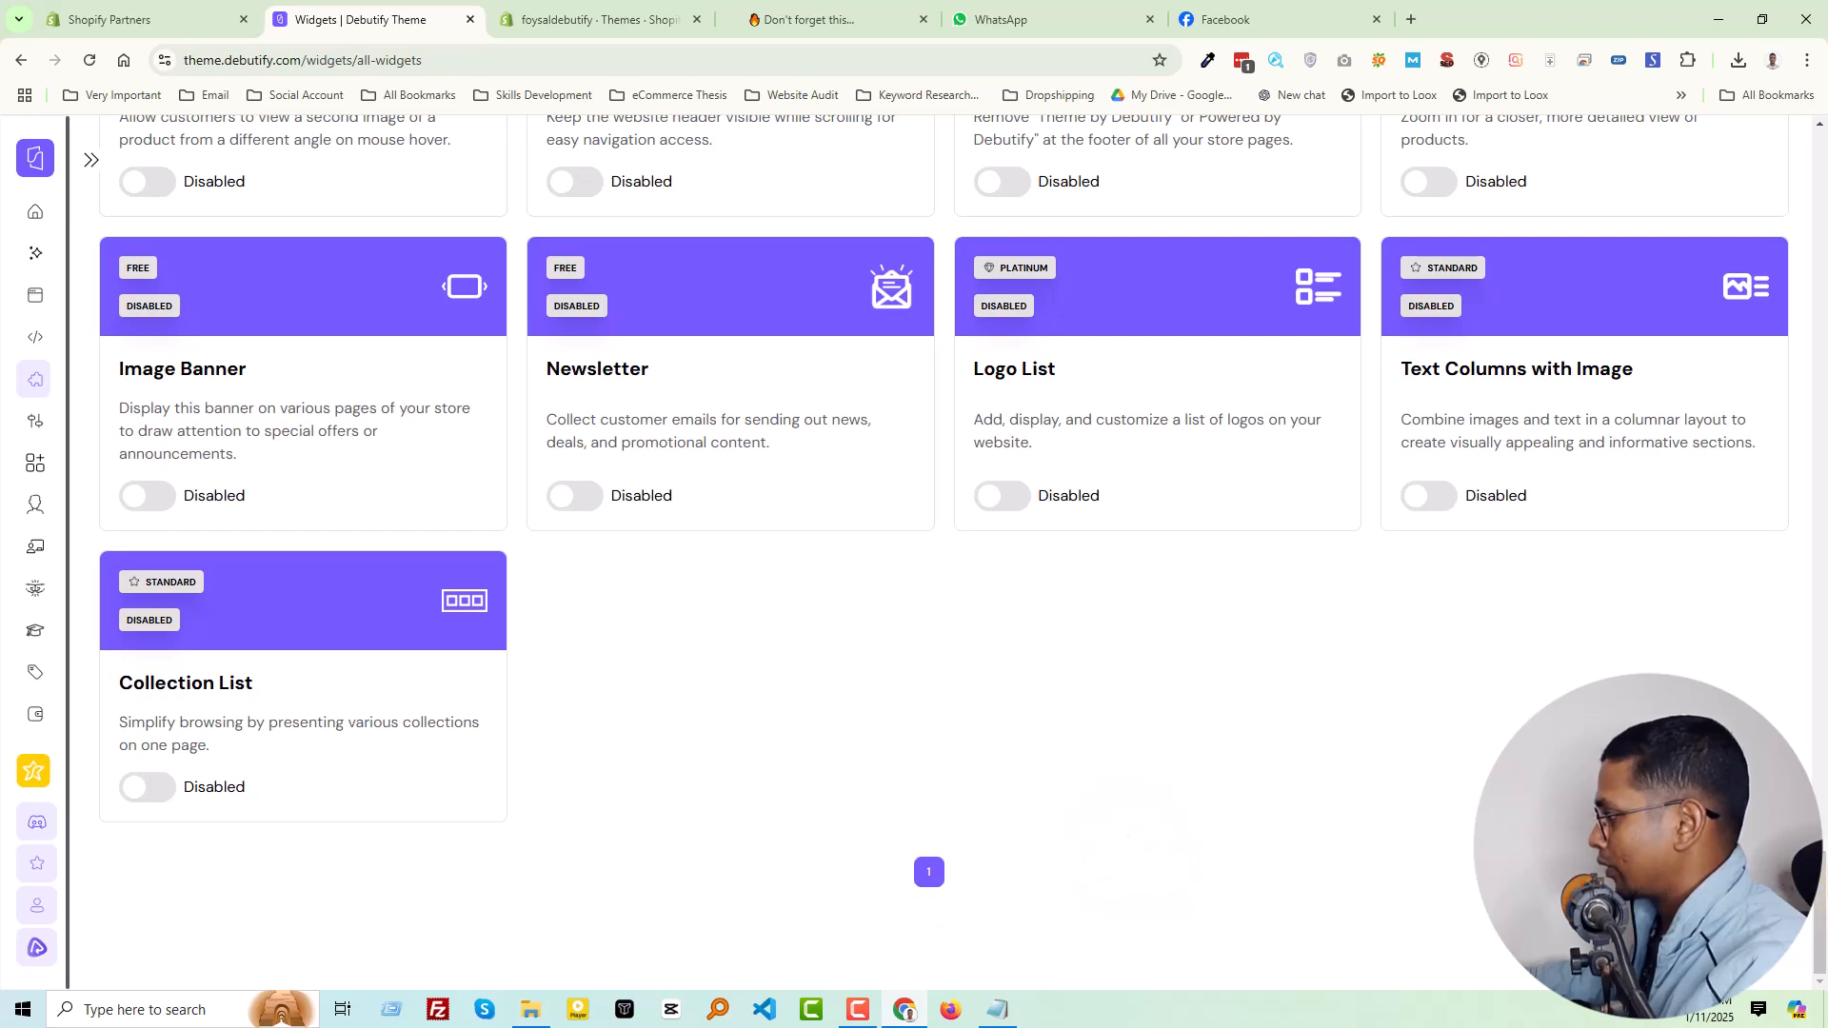
pyautogui.scroll(20, 752, 702)
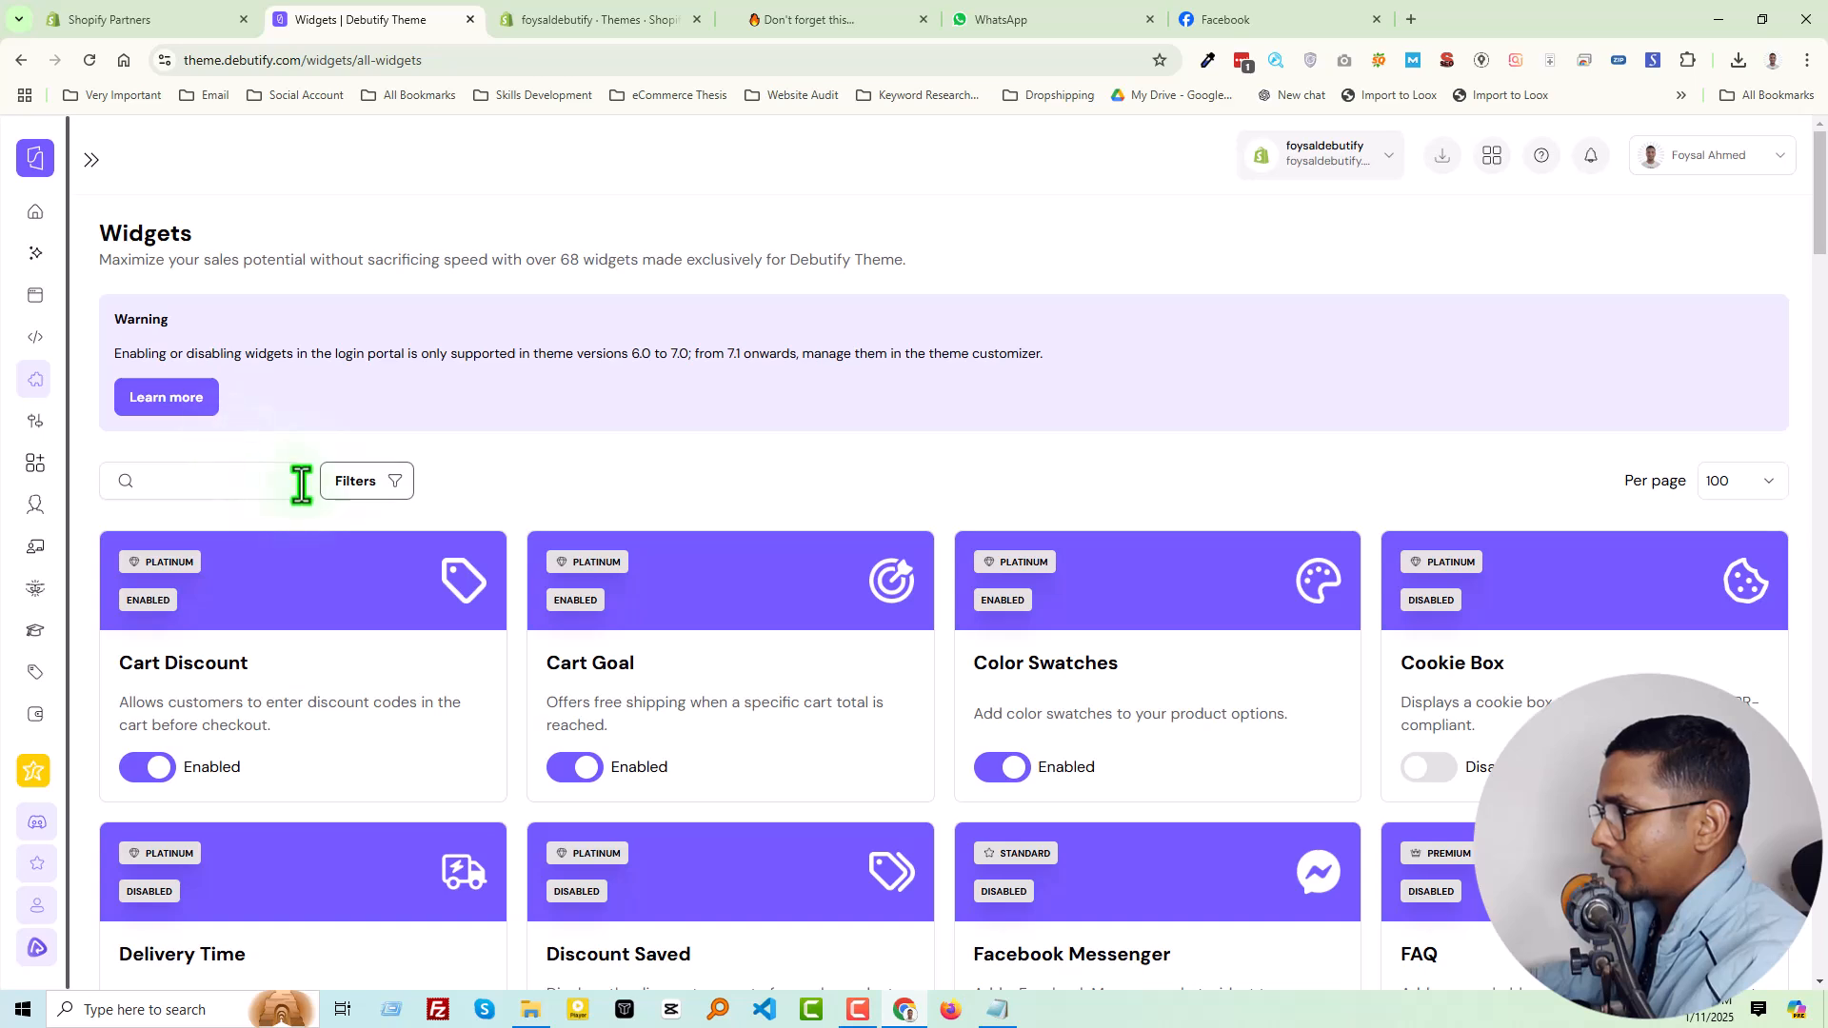
pyautogui.click(88, 158)
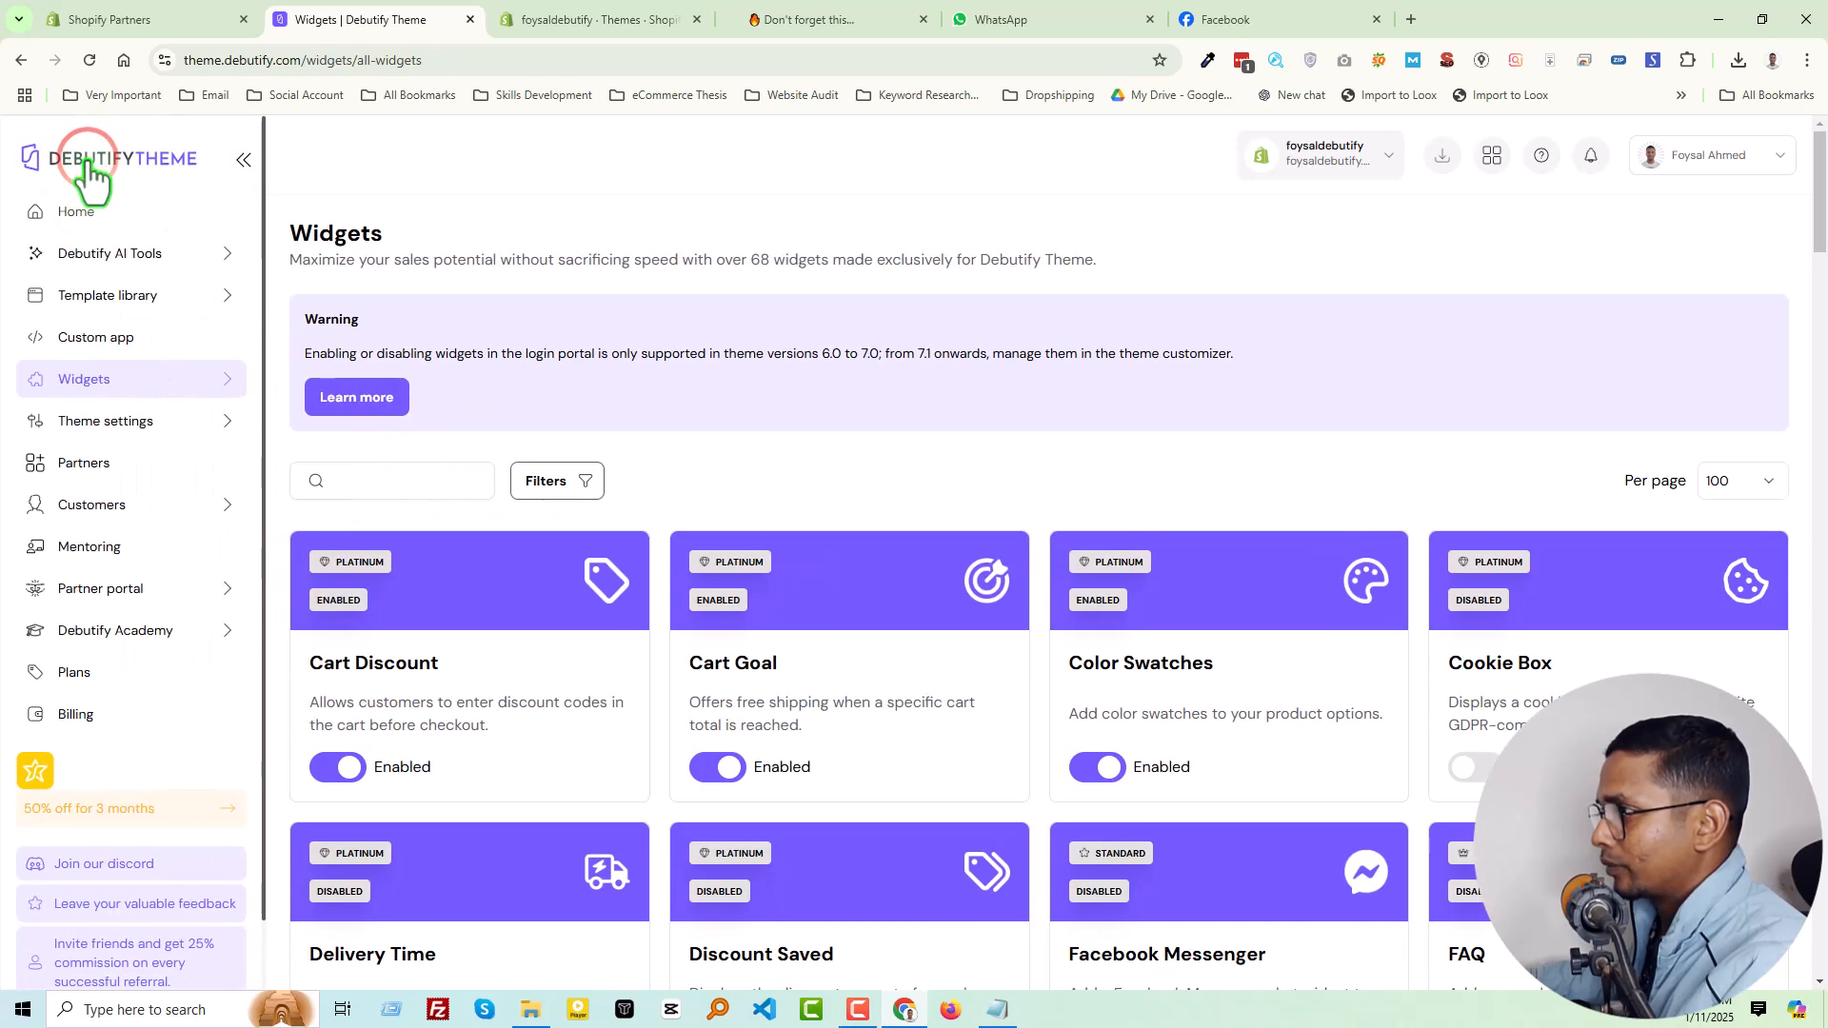
pyautogui.click(245, 162)
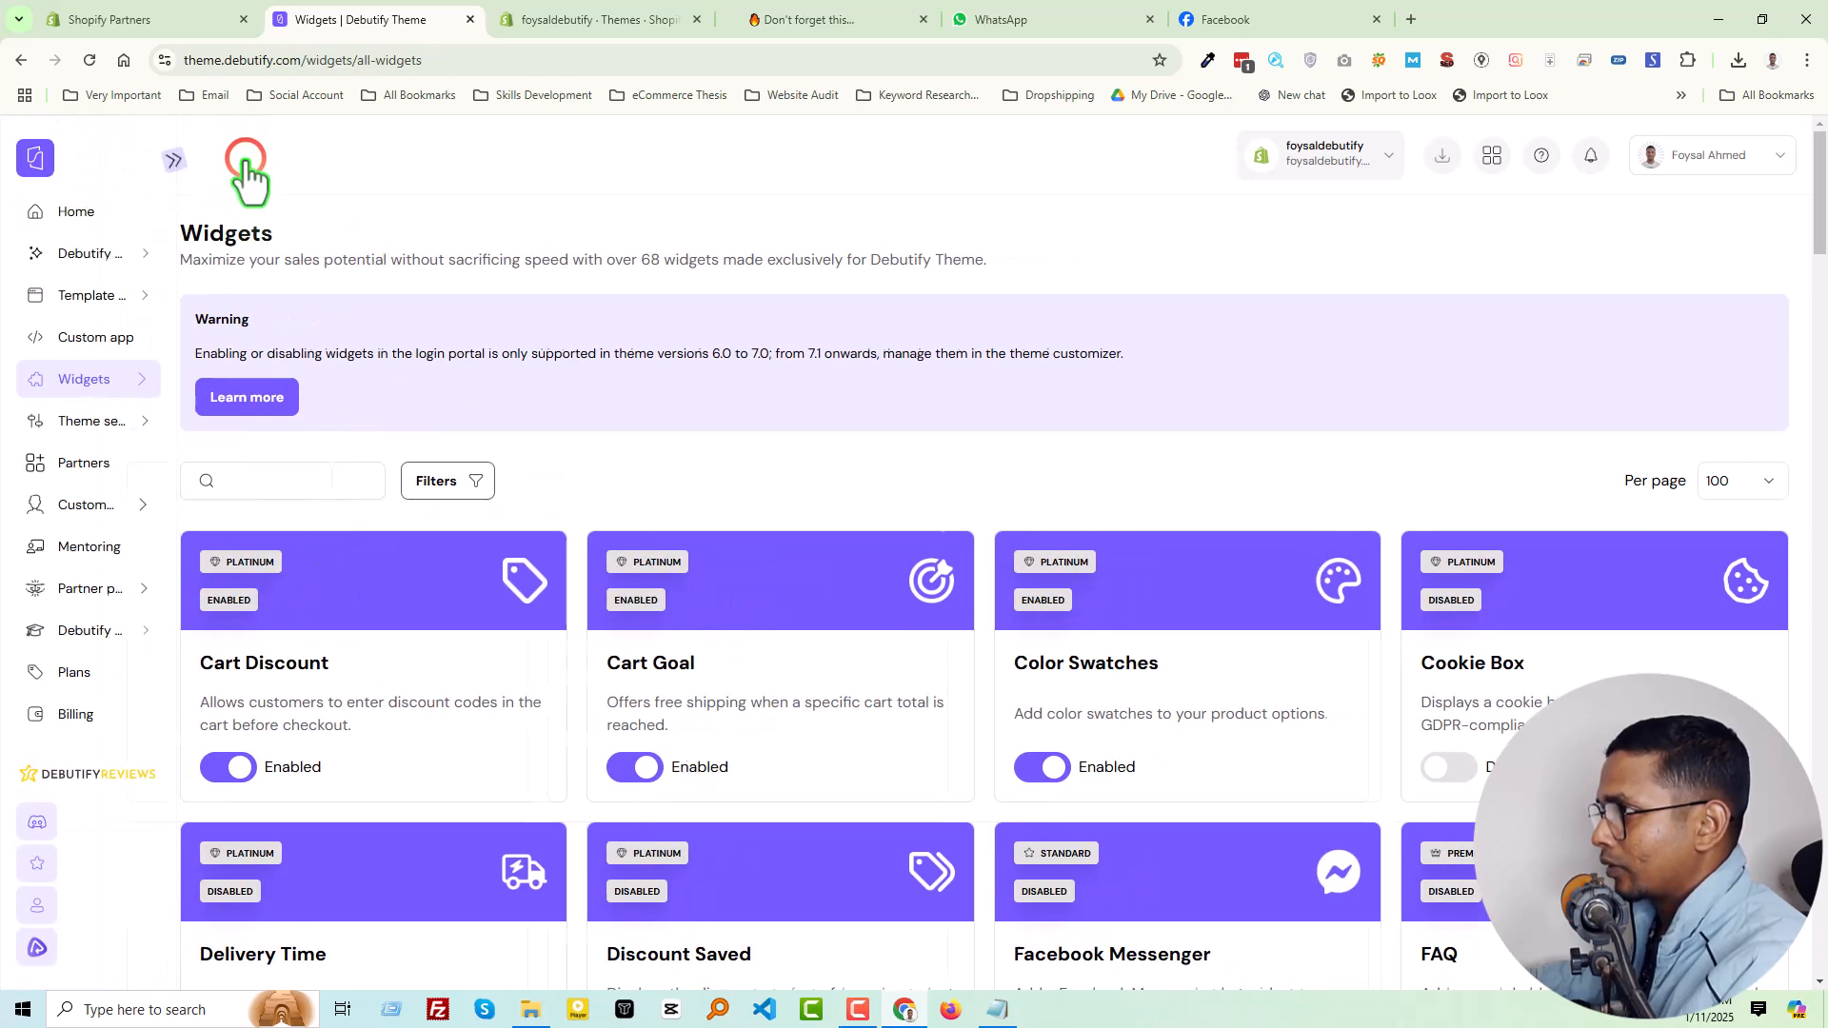
pyautogui.click(37, 383)
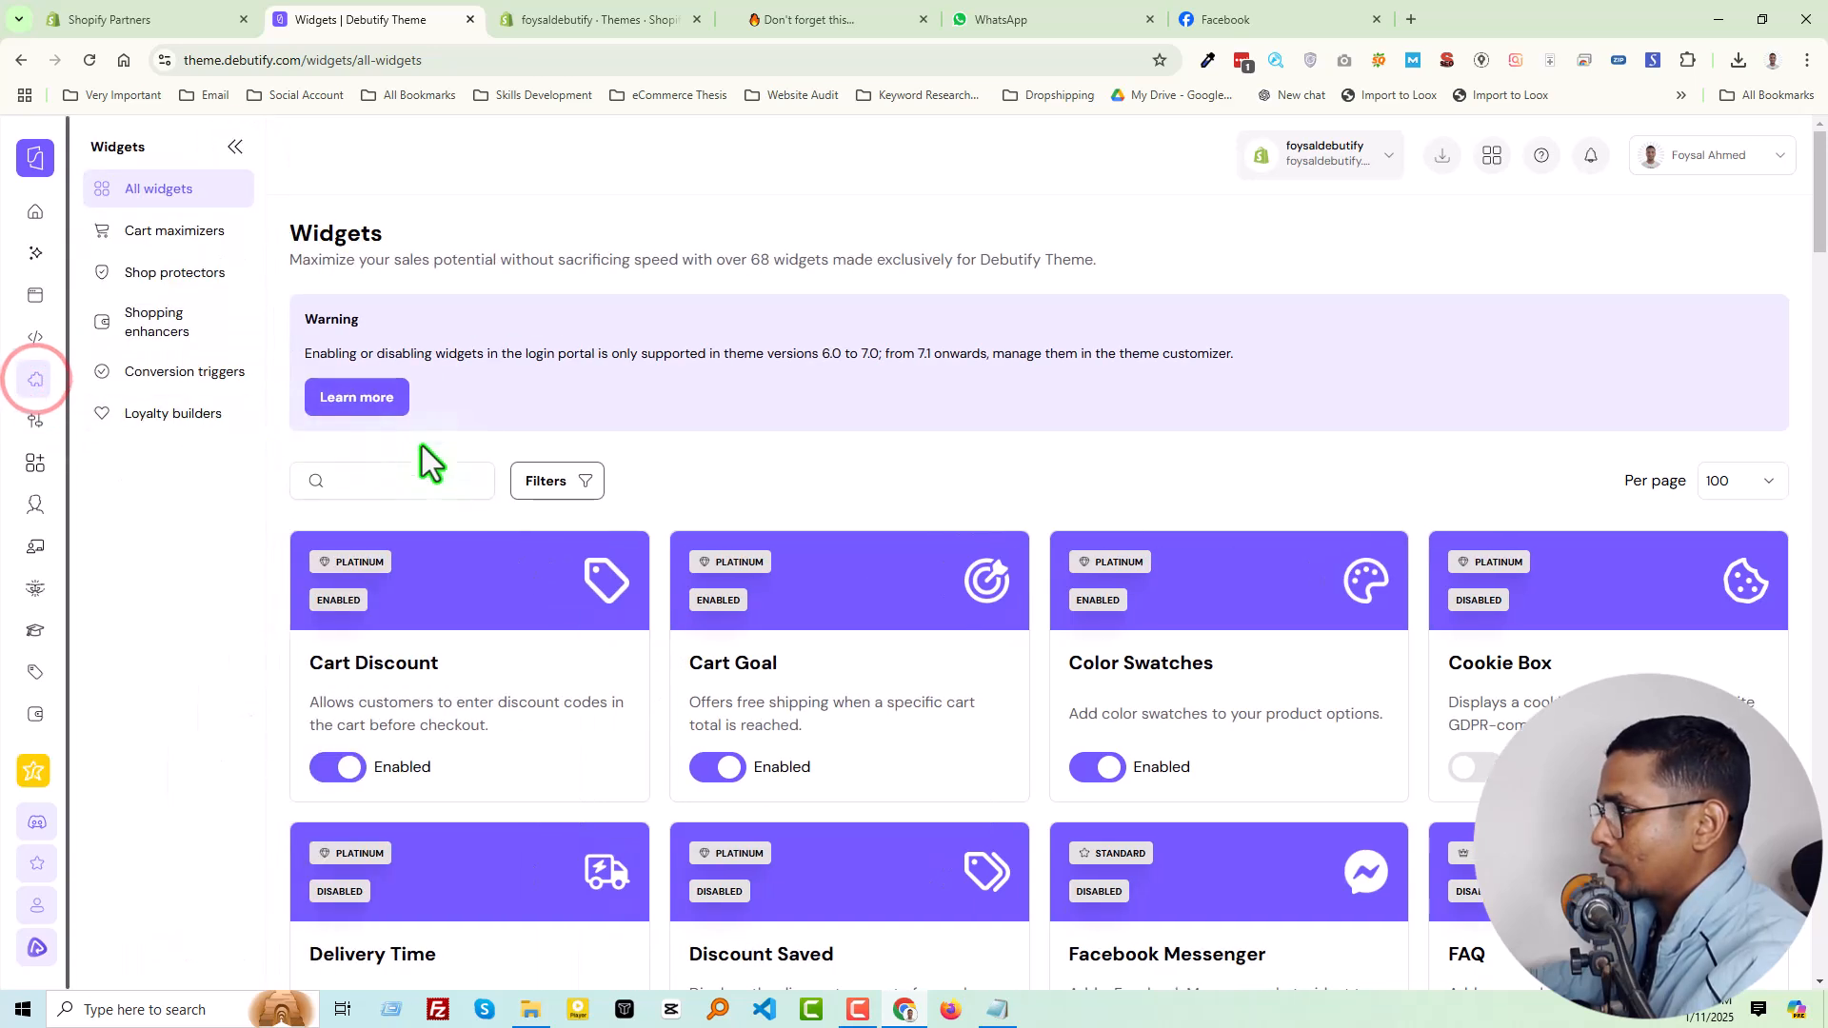
pyautogui.click(857, 465)
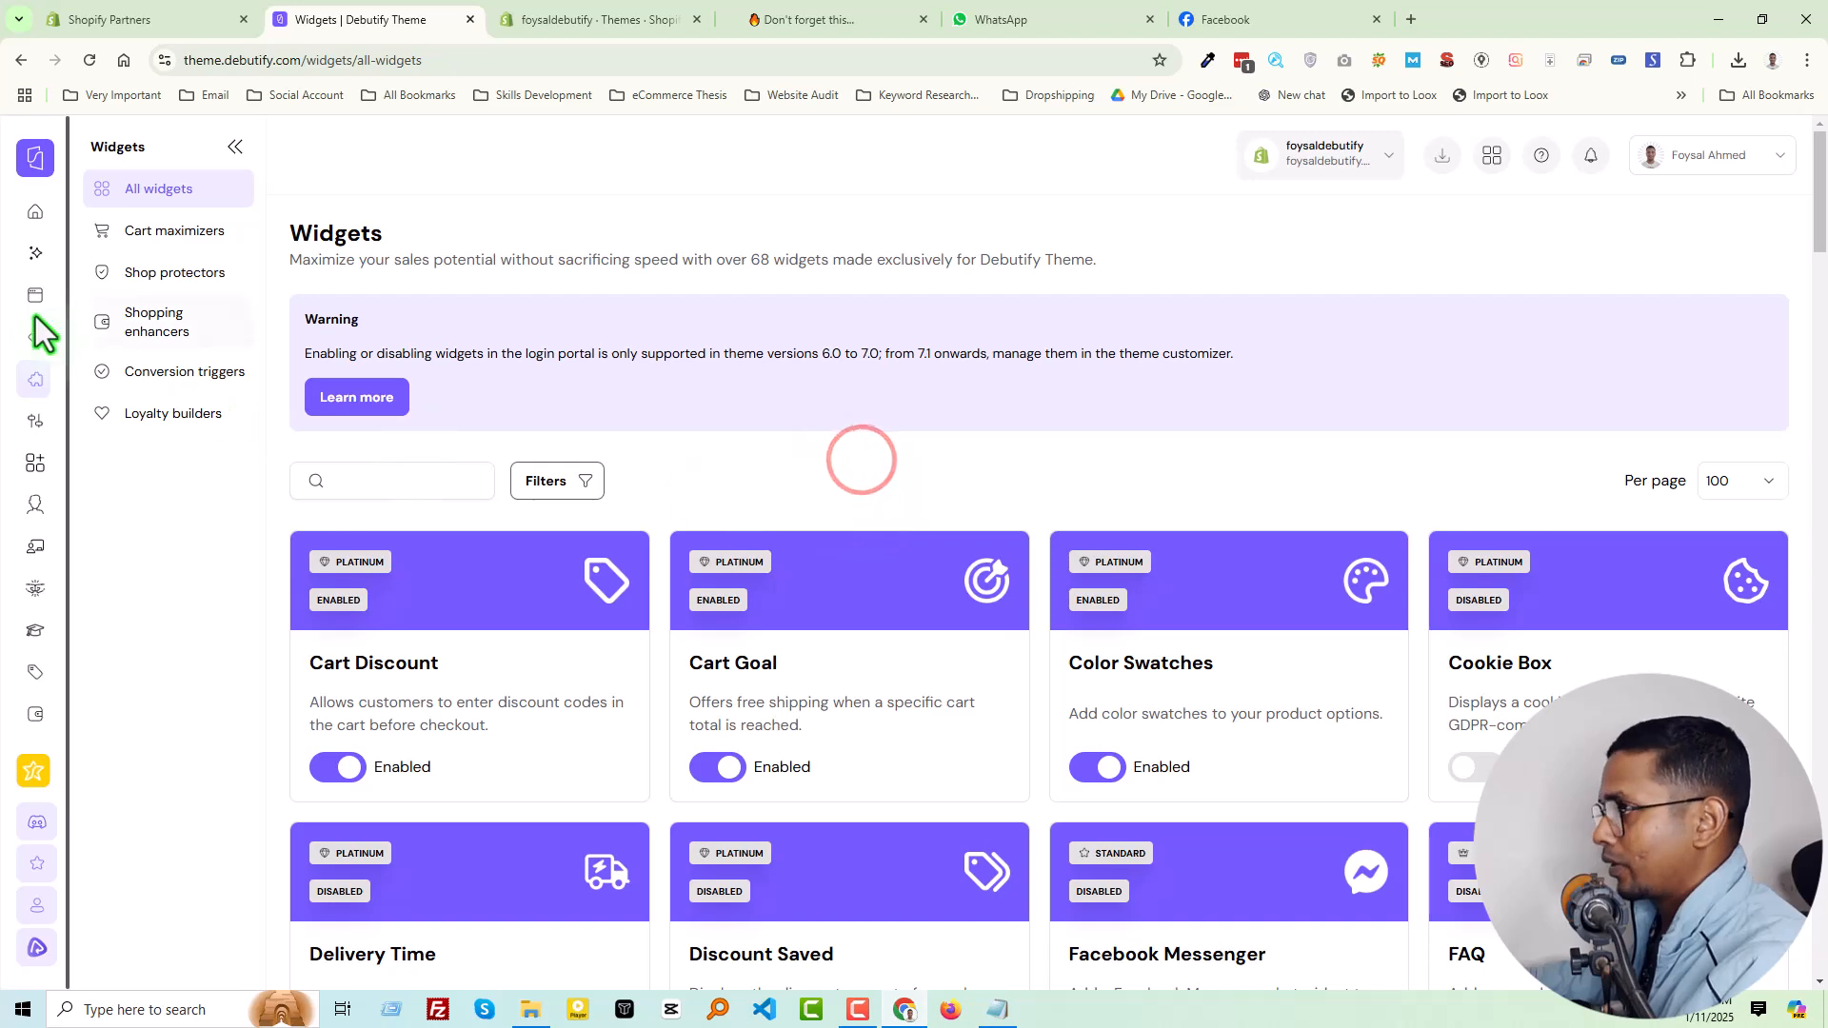
pyautogui.click(235, 148)
# Enable the Cookie Box and Delivery Time widgets, confirming each one
pyautogui.scroll(-4, 701, 530)
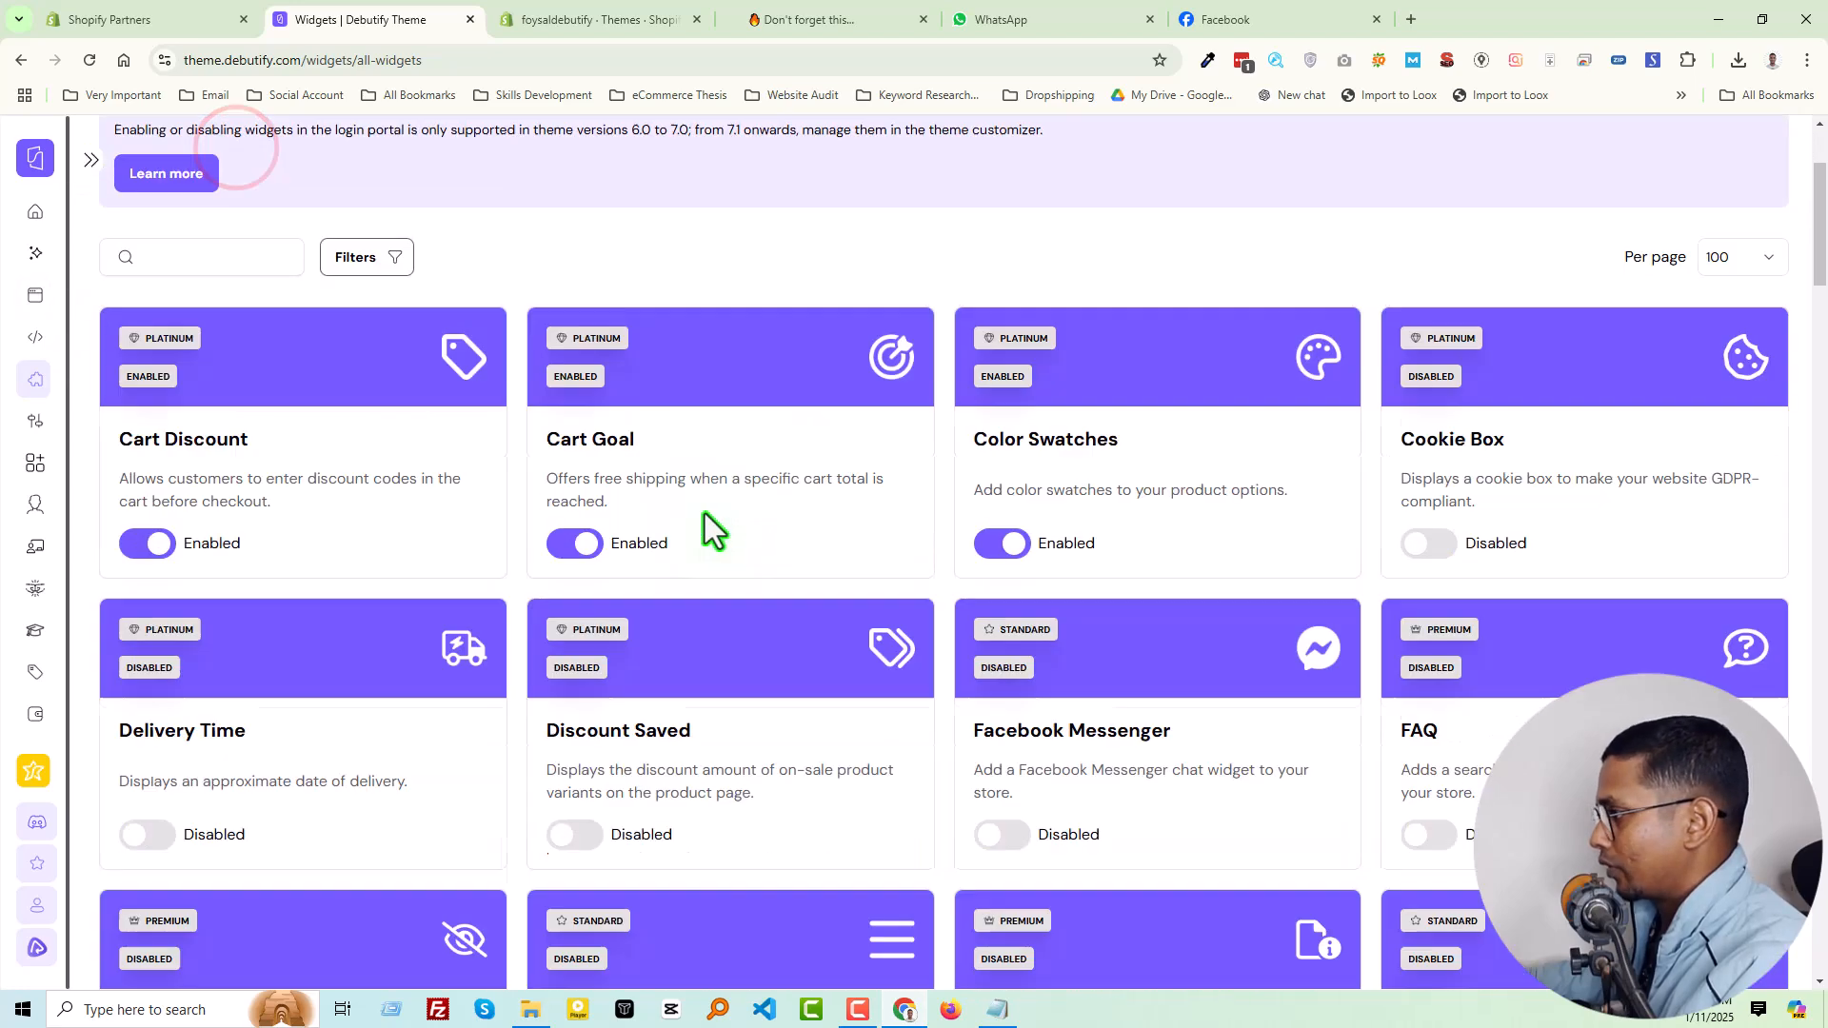
pyautogui.click(1443, 382)
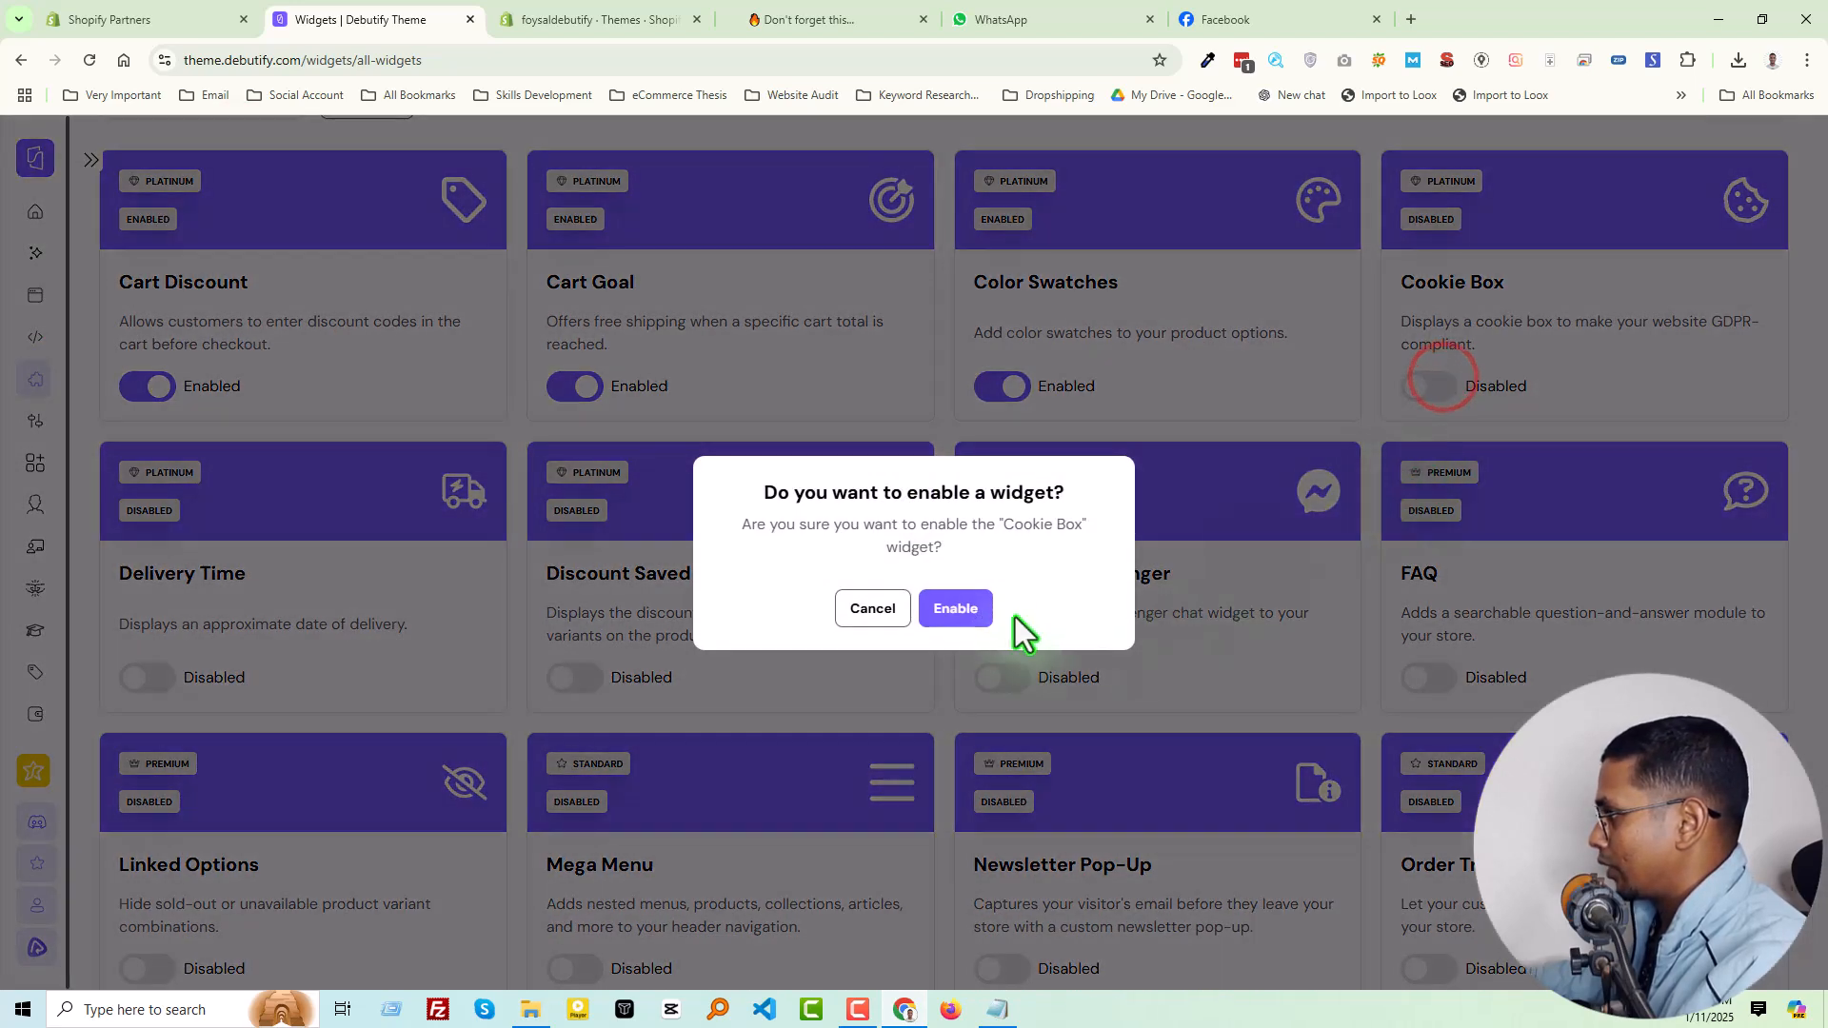
pyautogui.click(927, 607)
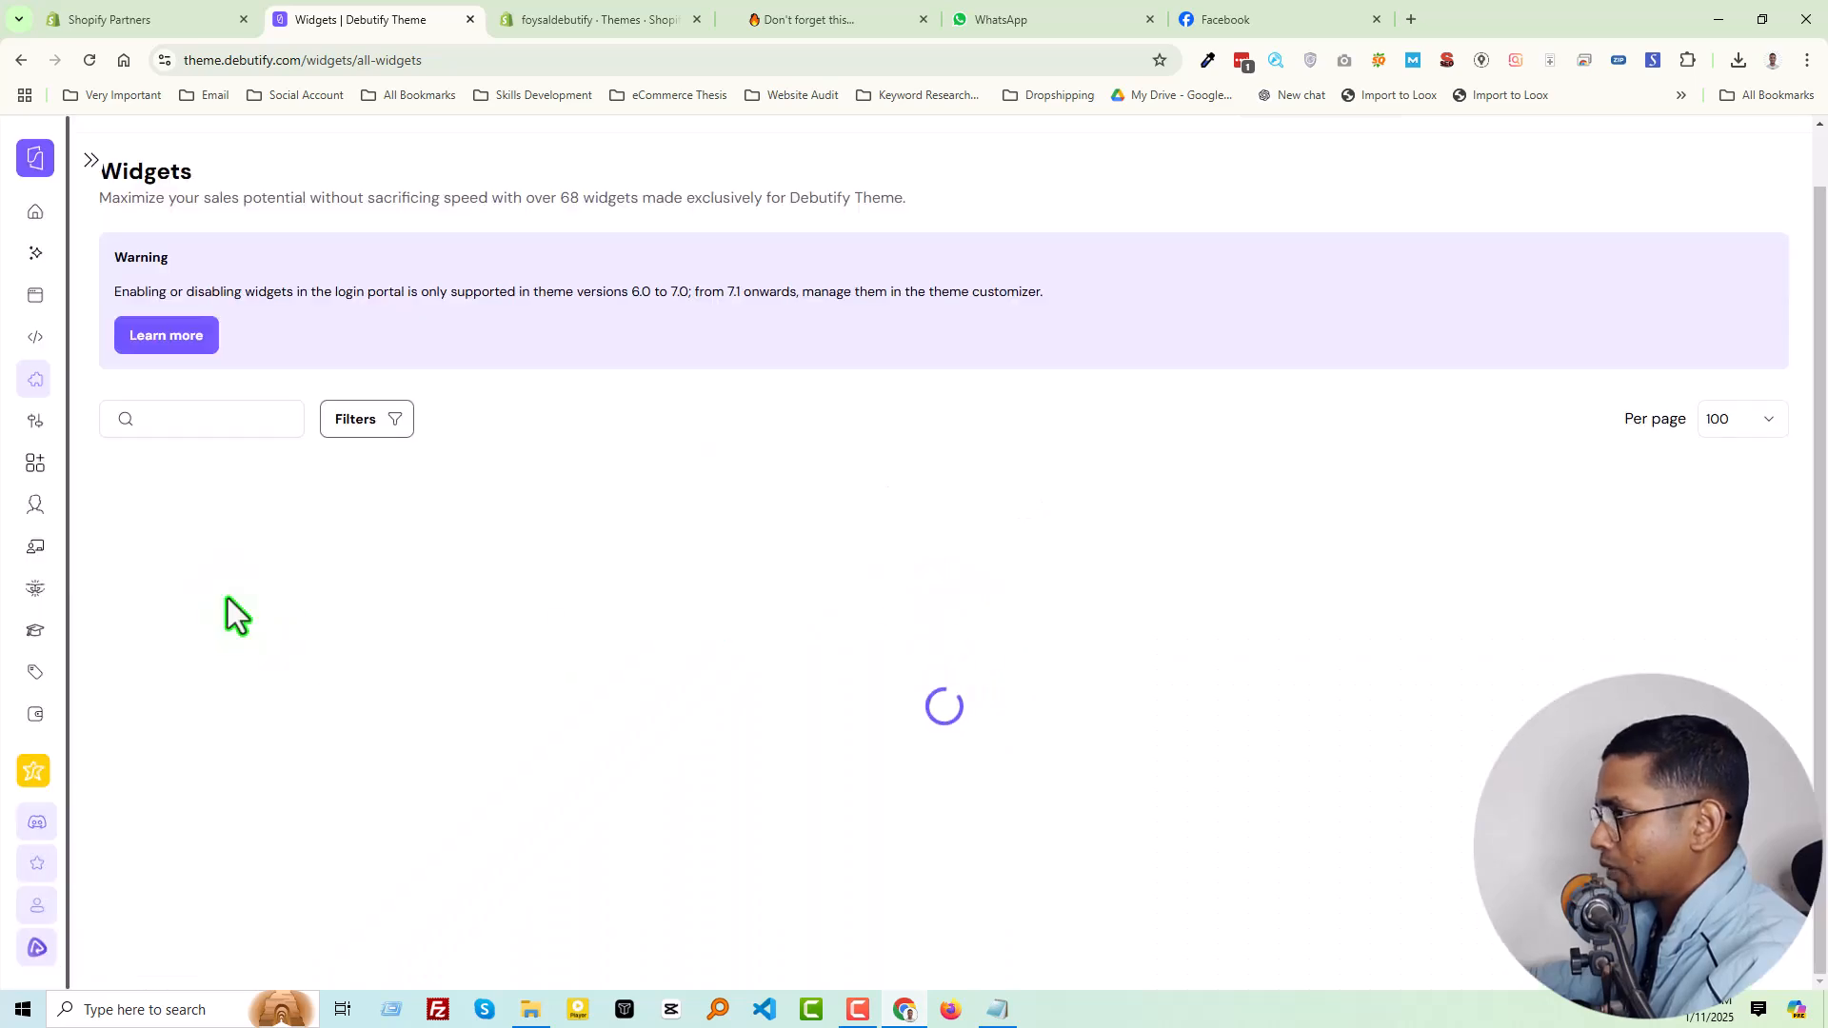
pyautogui.scroll(-3, 198, 773)
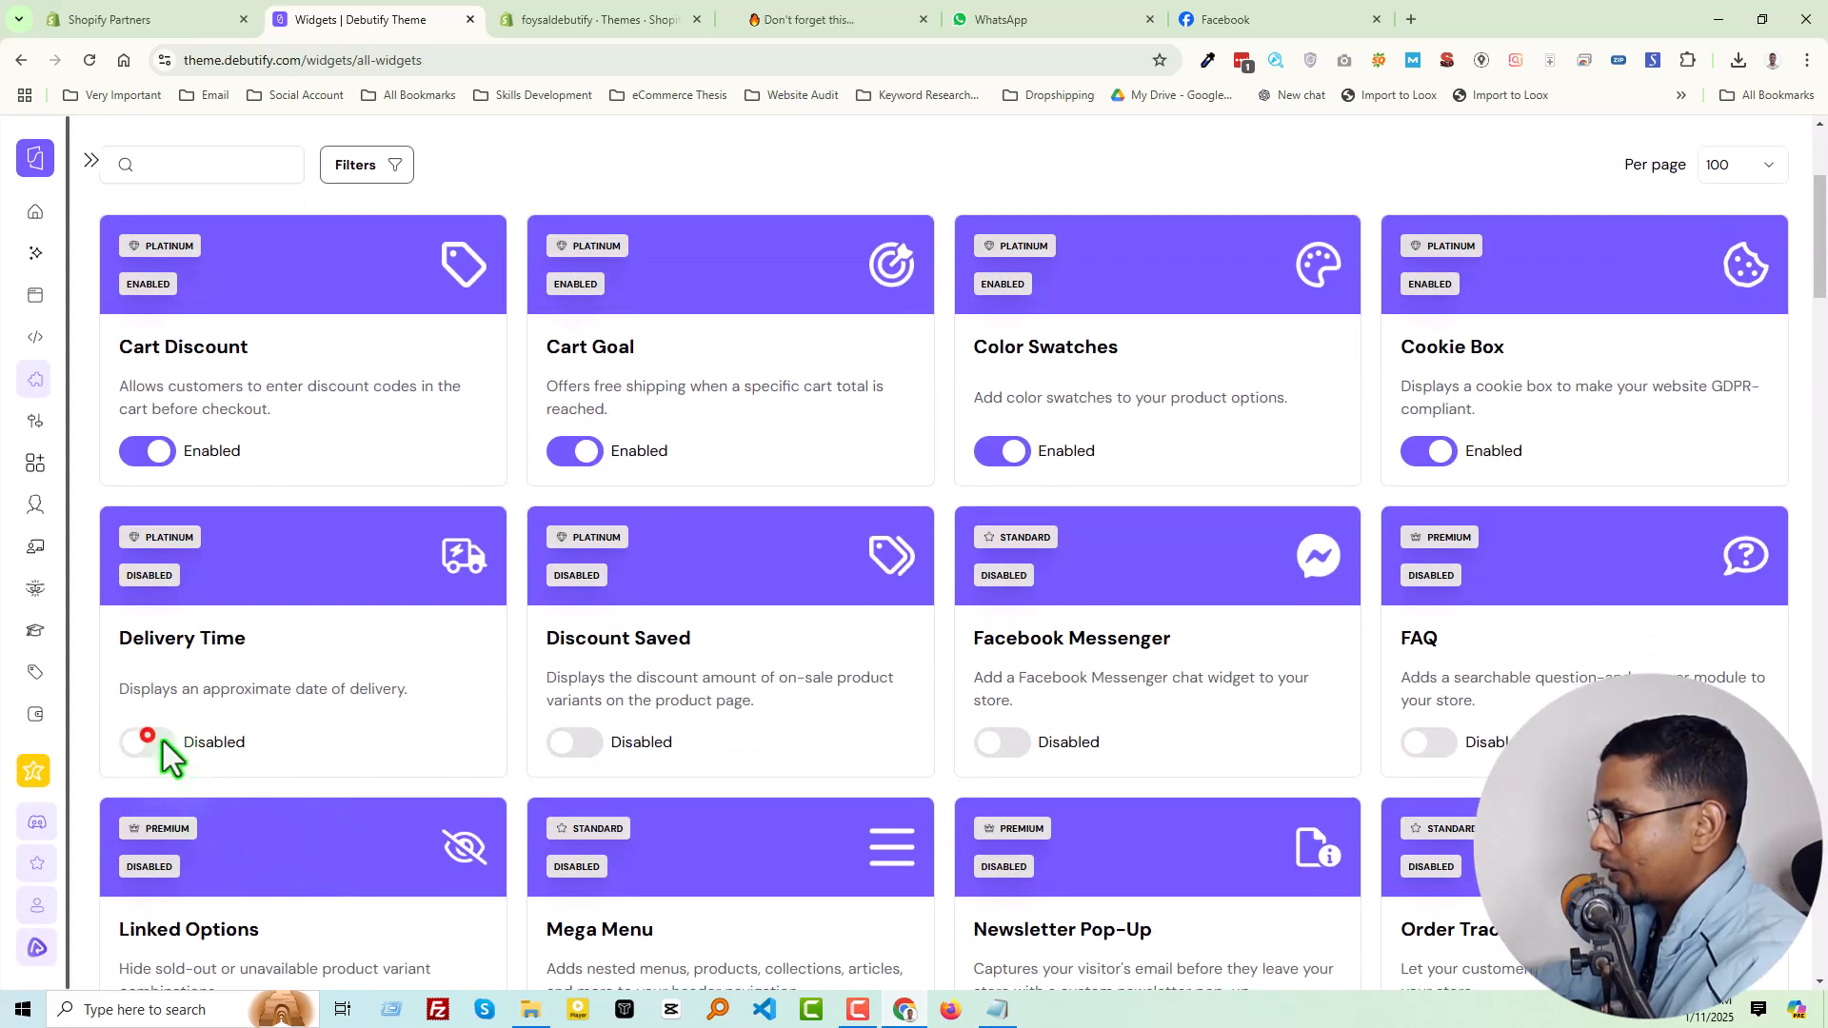
pyautogui.click(150, 740)
pyautogui.click(954, 611)
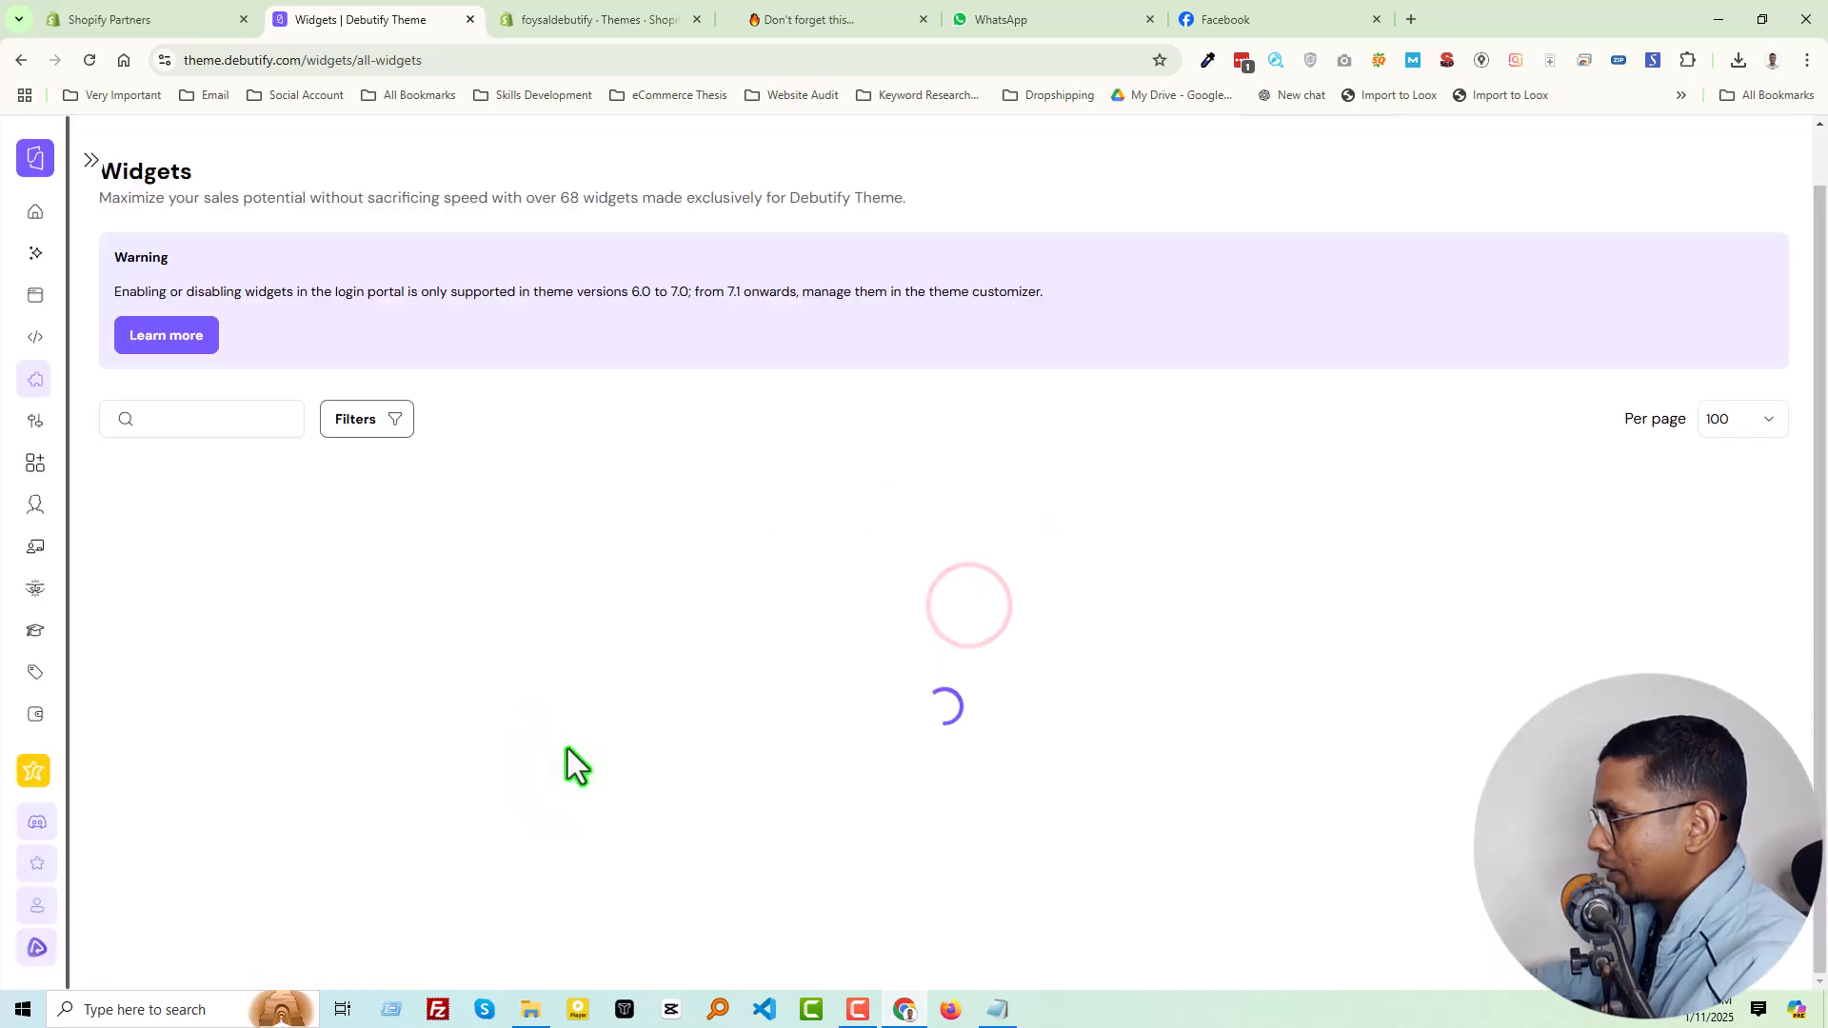
# Enable the Discount Saved and Facebook Messenger widgets, confirming each one
pyautogui.scroll(-3, 610, 799)
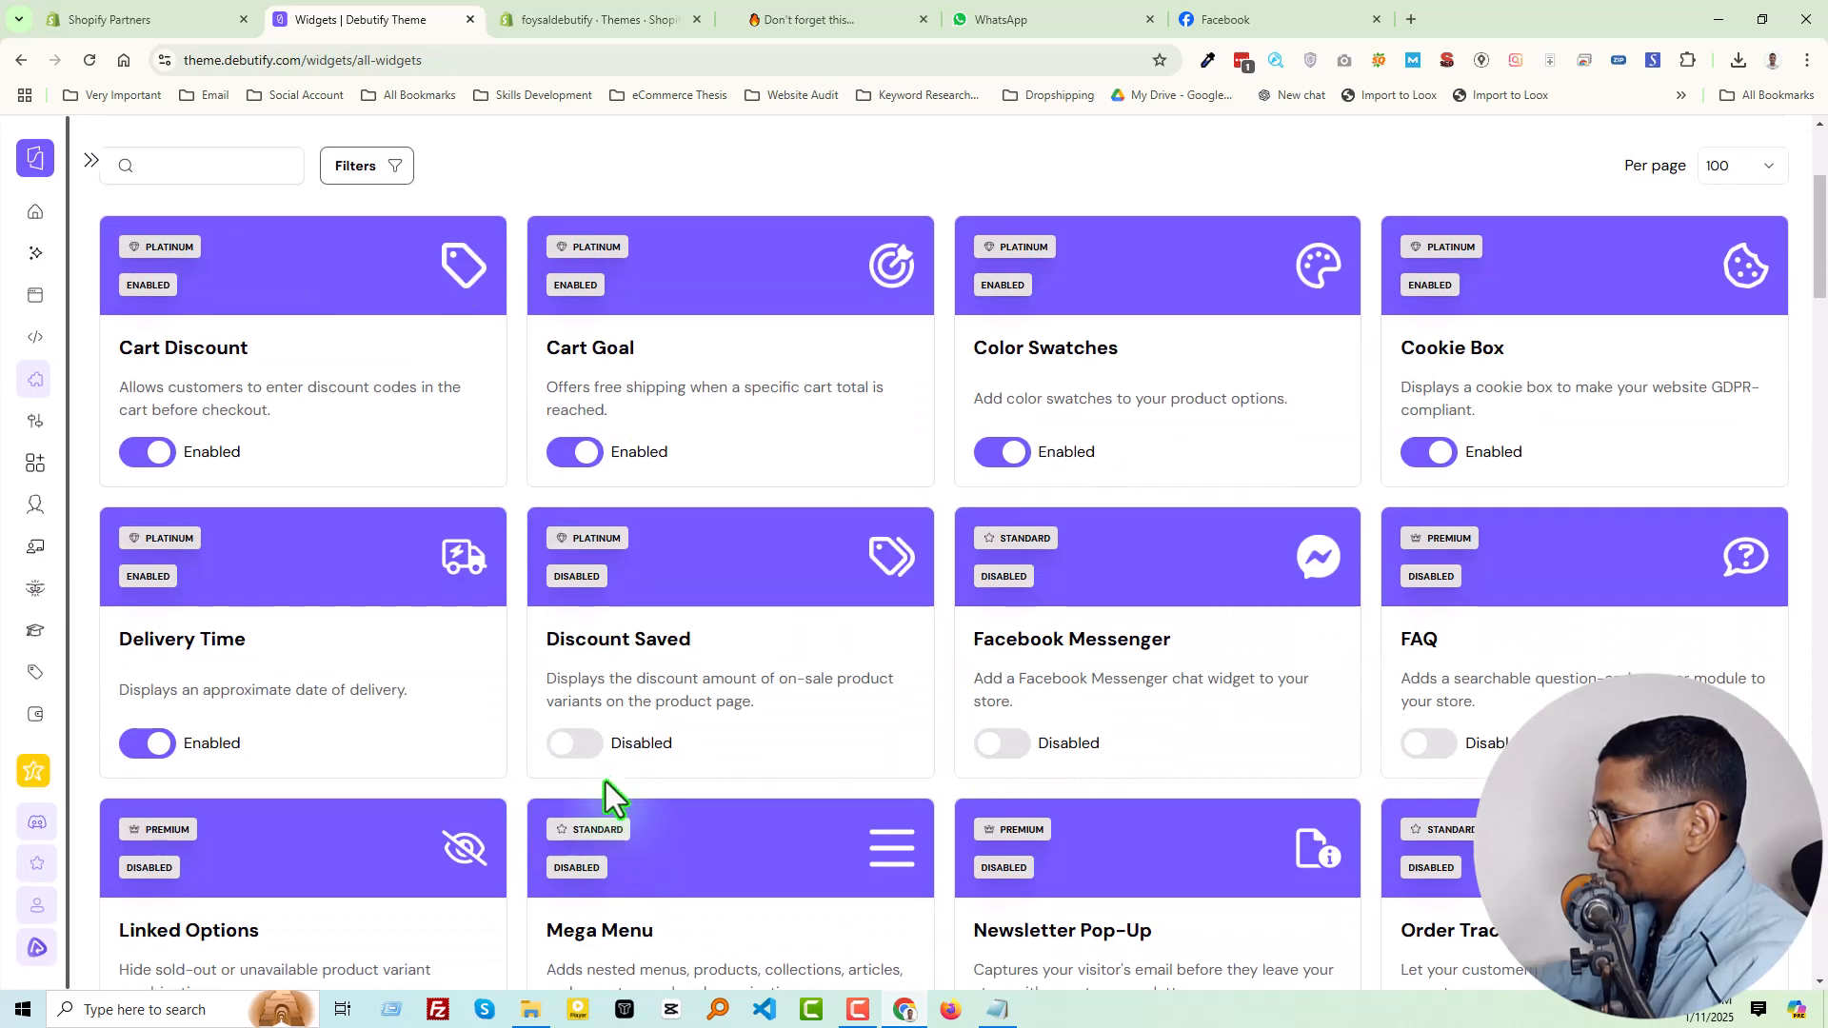
pyautogui.click(576, 747)
pyautogui.click(971, 613)
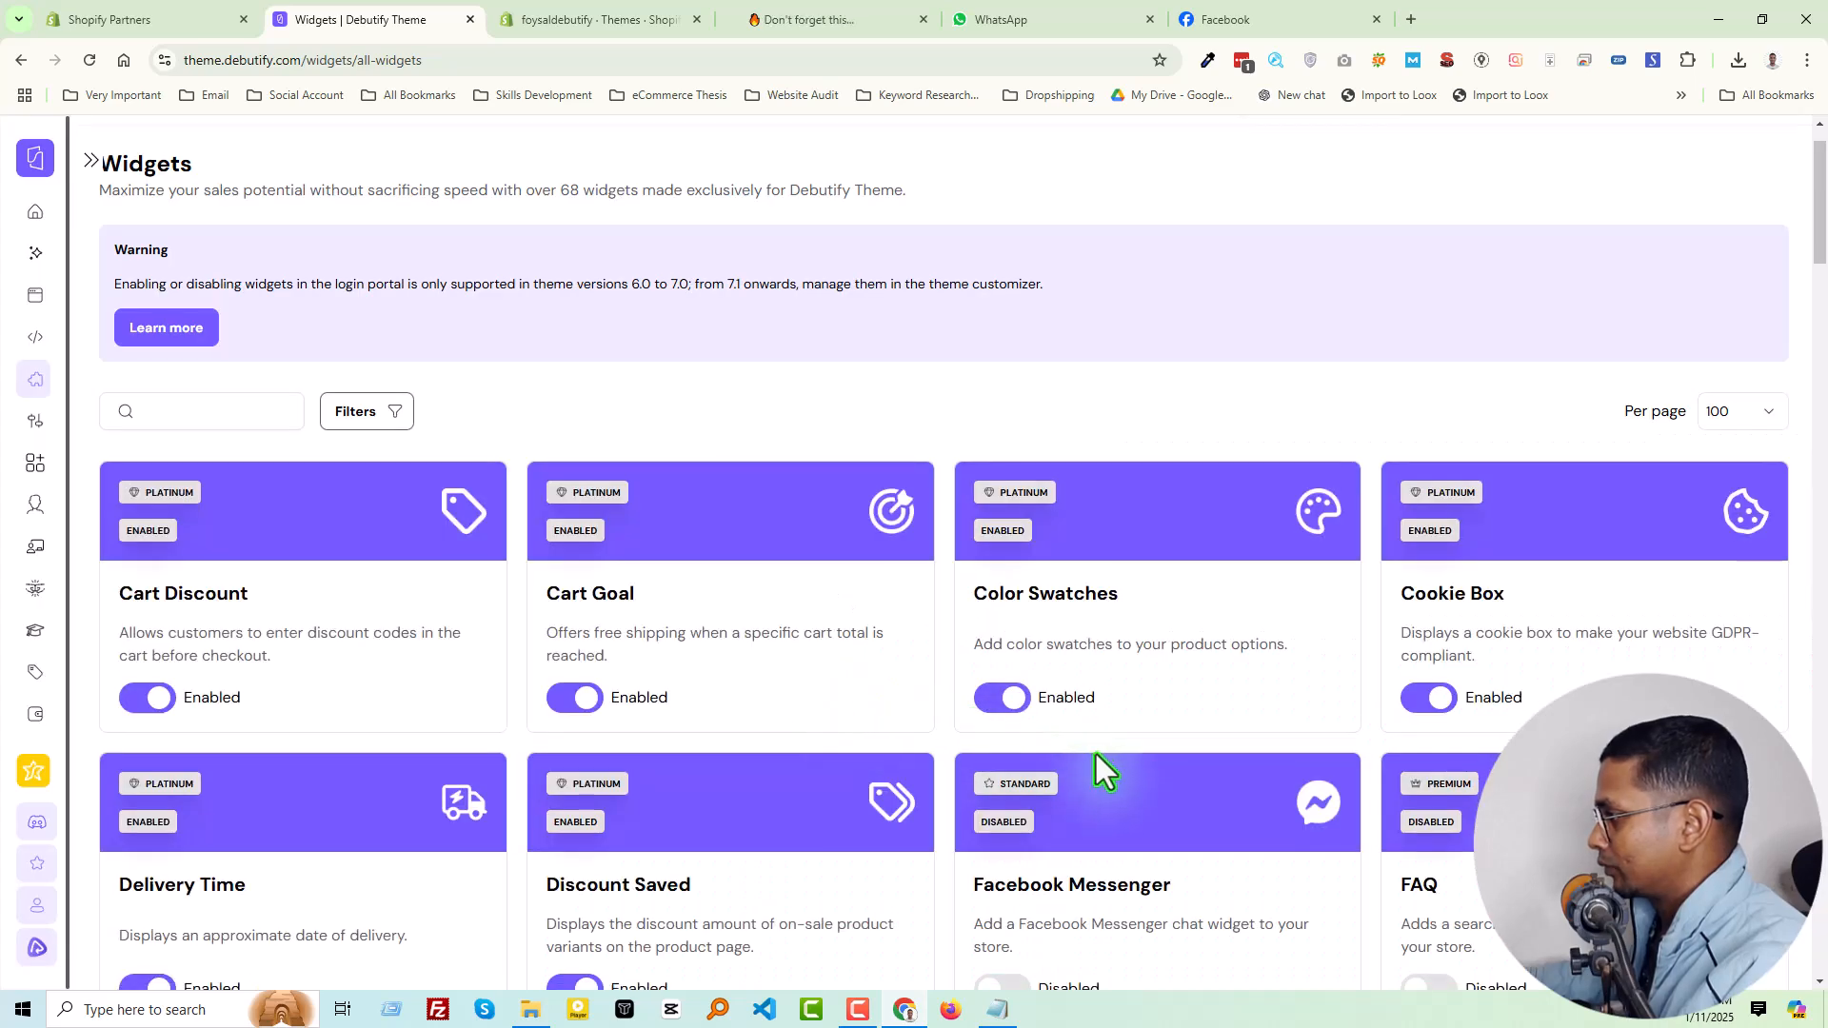
pyautogui.scroll(-3, 1057, 768)
pyautogui.click(997, 745)
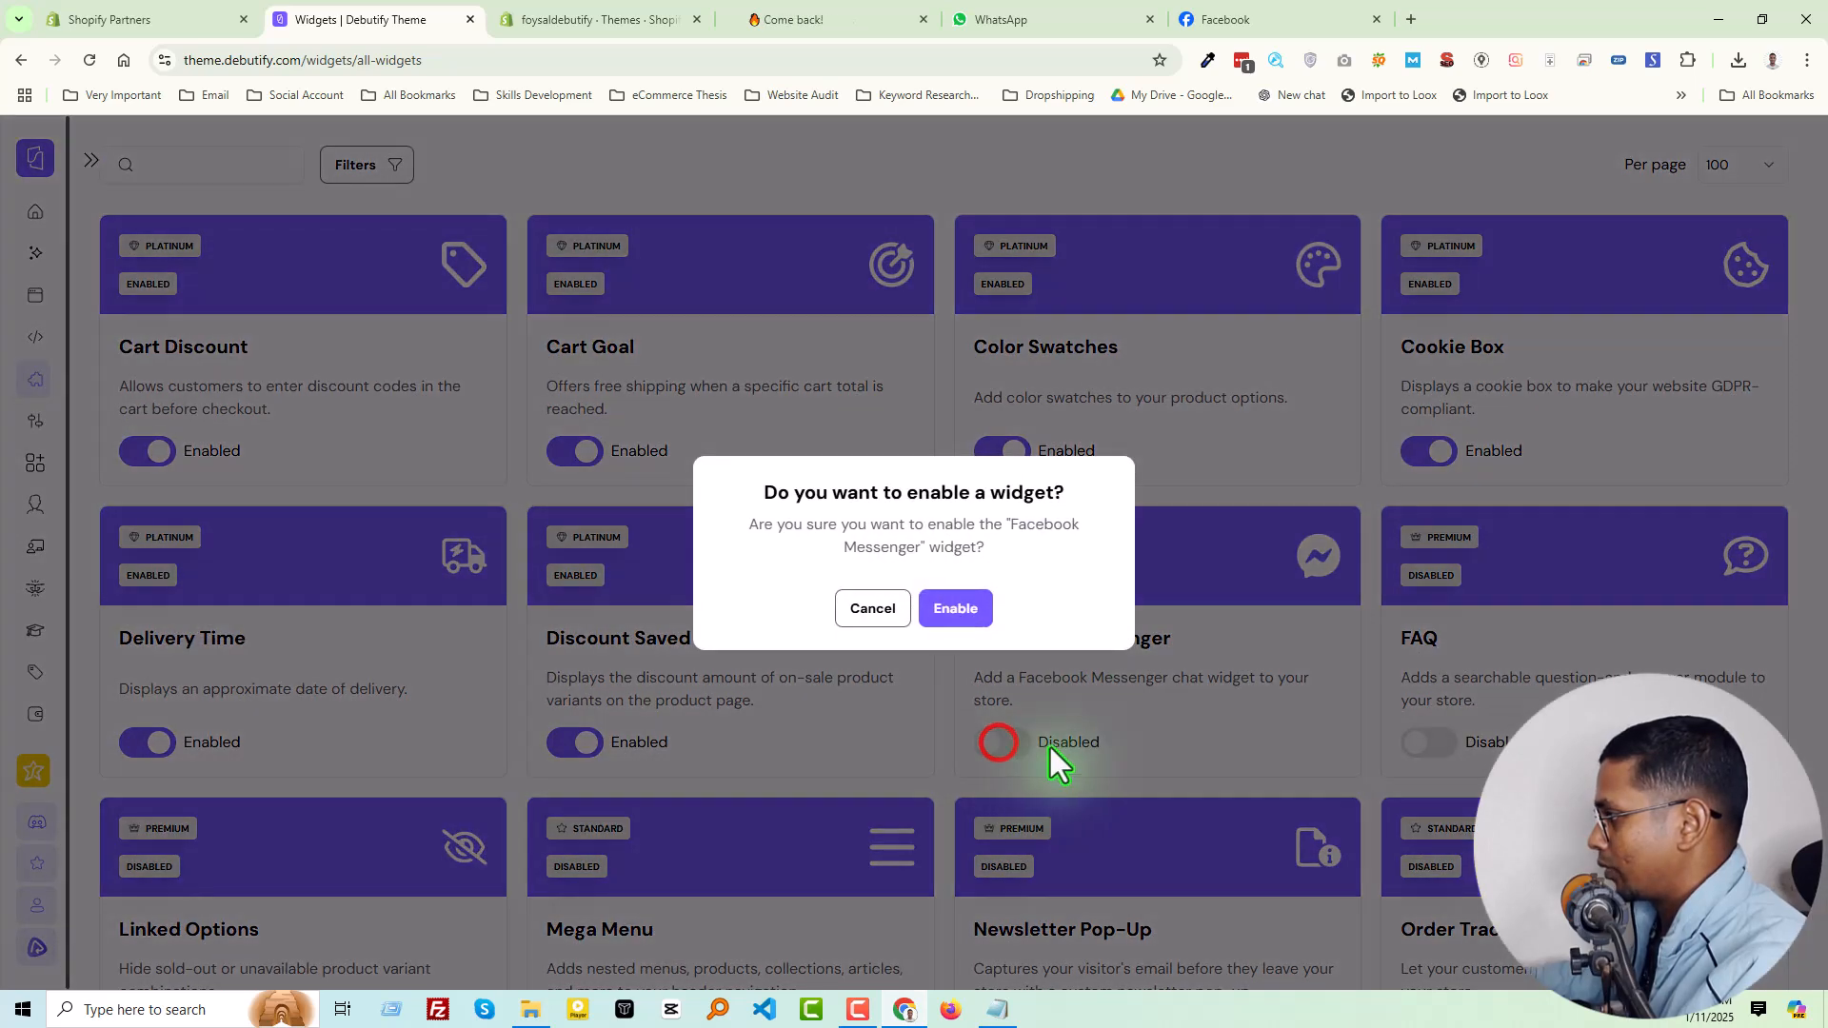
pyautogui.click(955, 609)
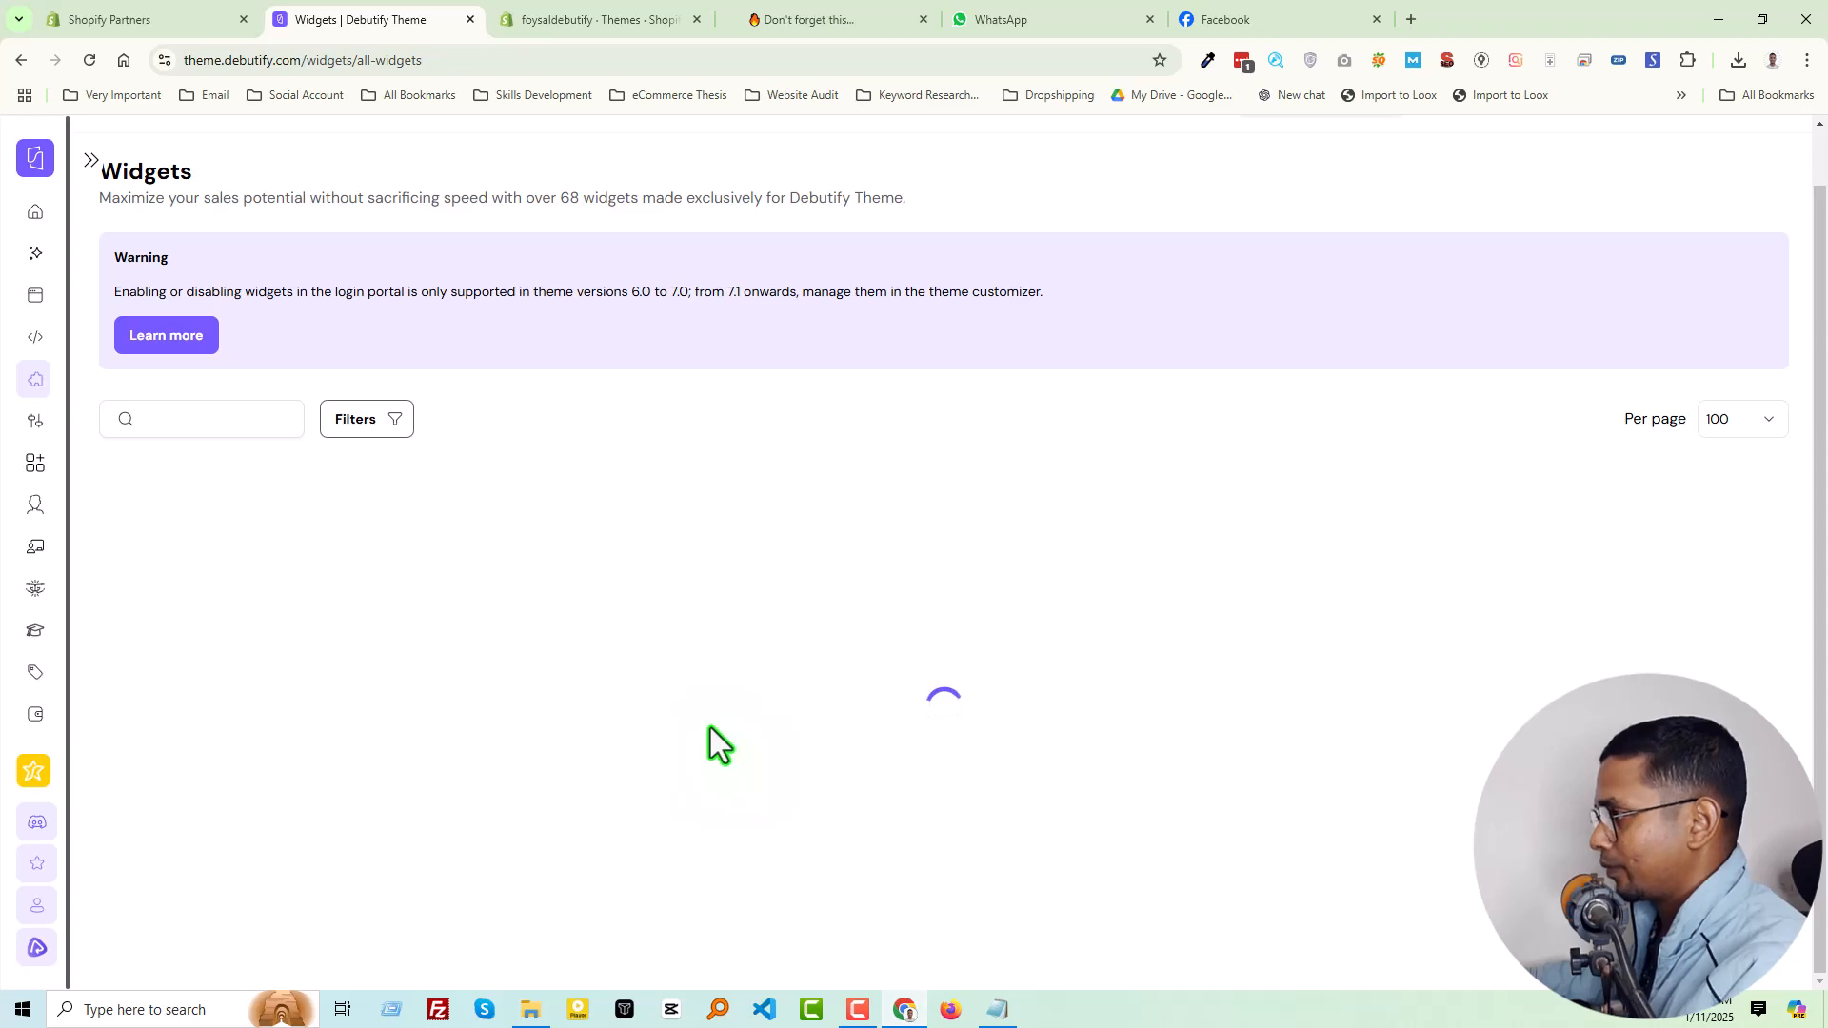
# Enable the FAQ widget and confirm it
pyautogui.scroll(-3, 1116, 717)
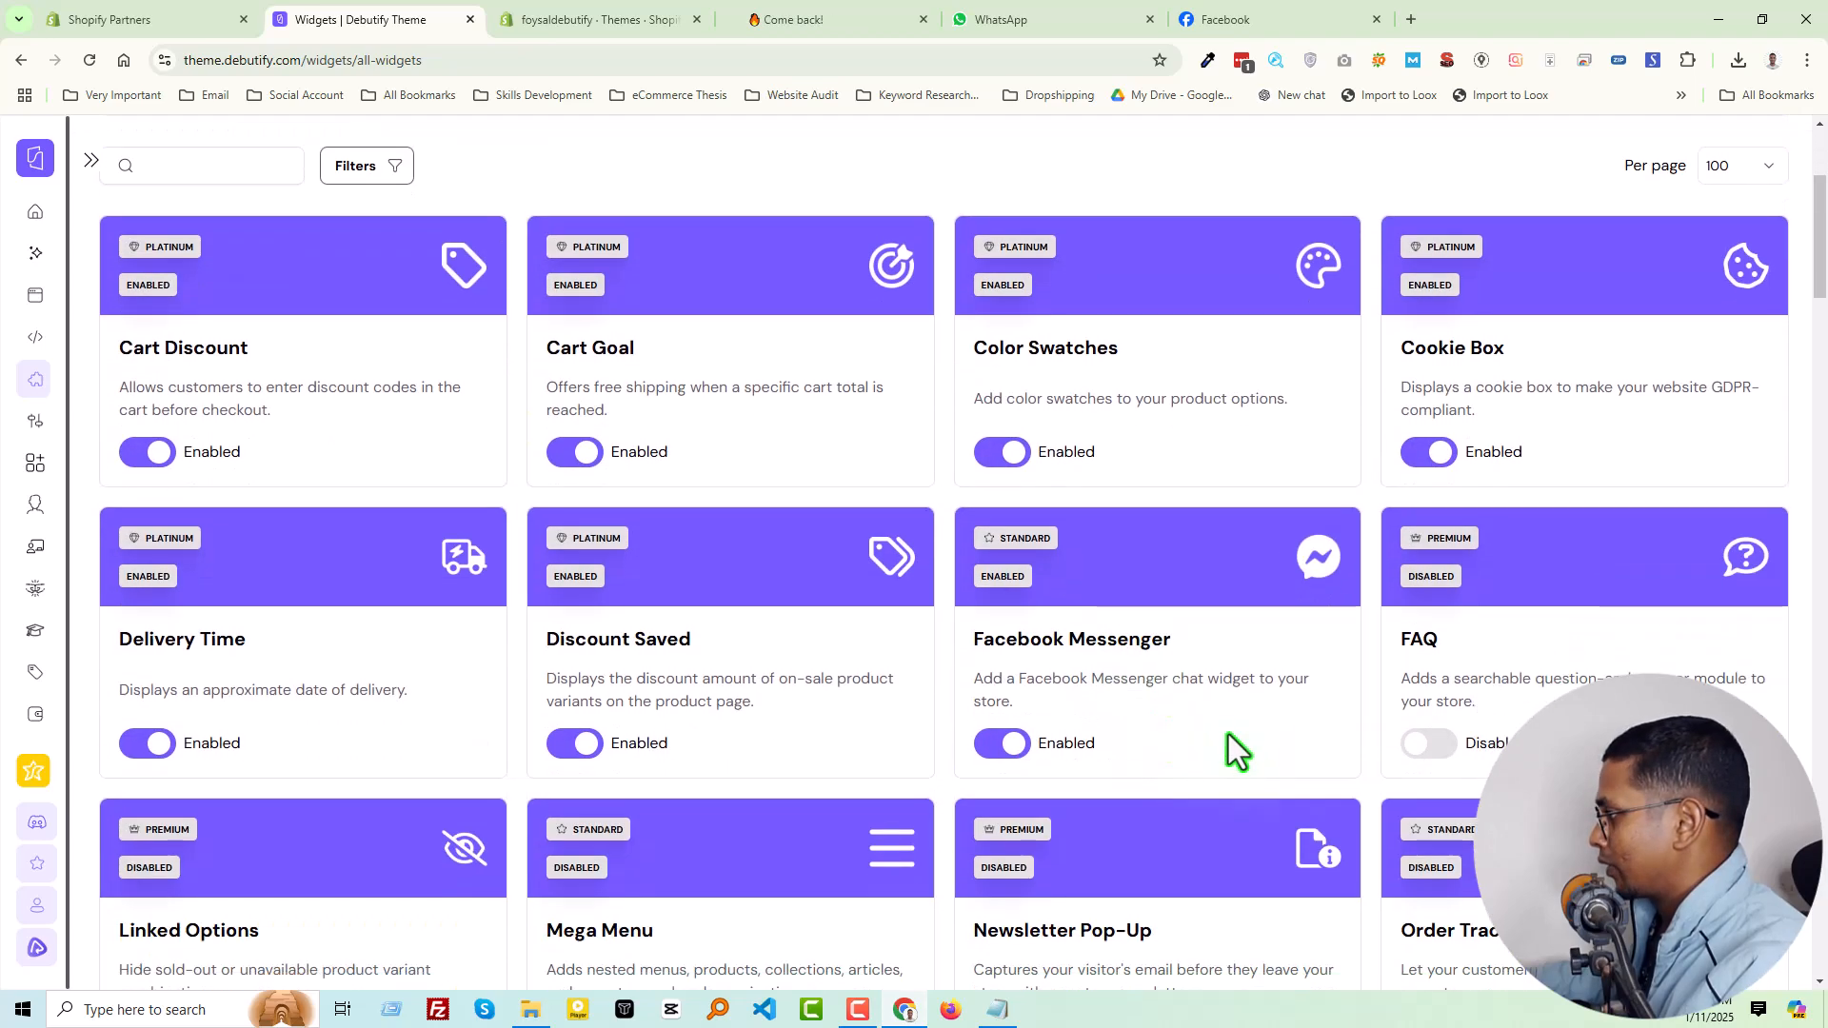
pyautogui.click(1438, 743)
pyautogui.click(955, 597)
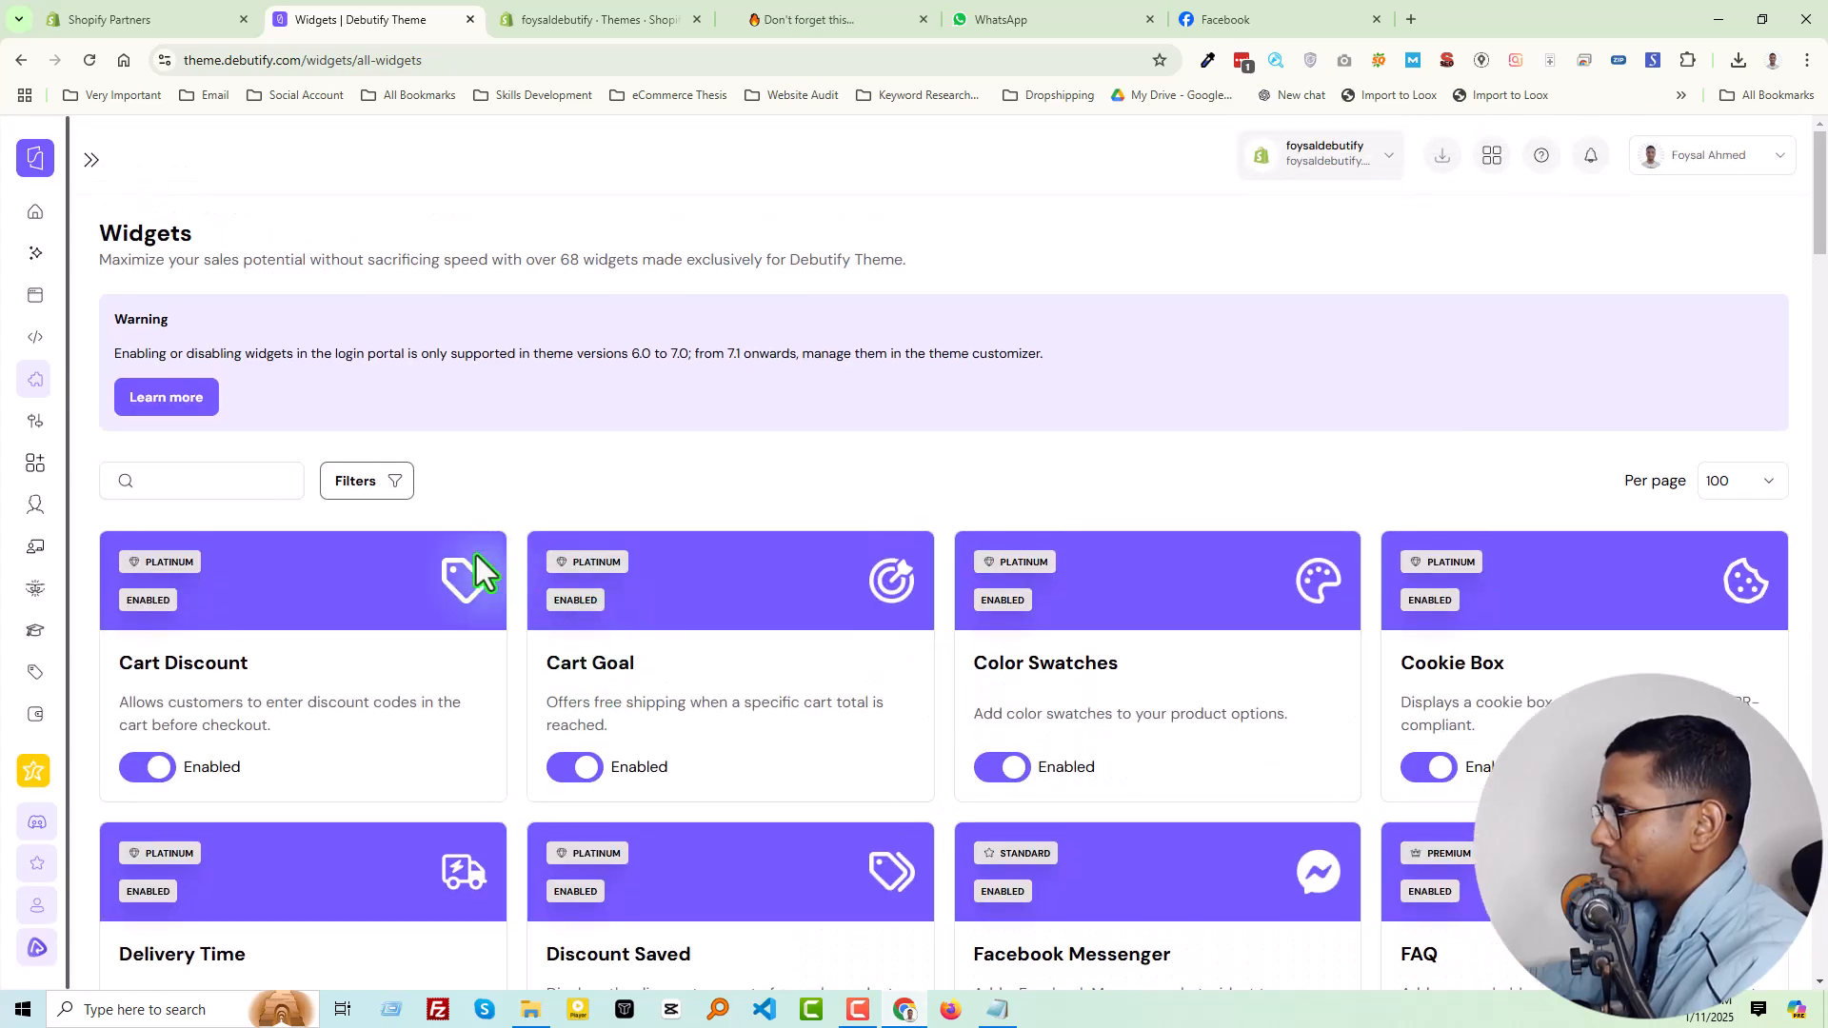
# Return to the portal home and open the custom apps guide through the token entry of the Install custom app task
pyautogui.click(35, 213)
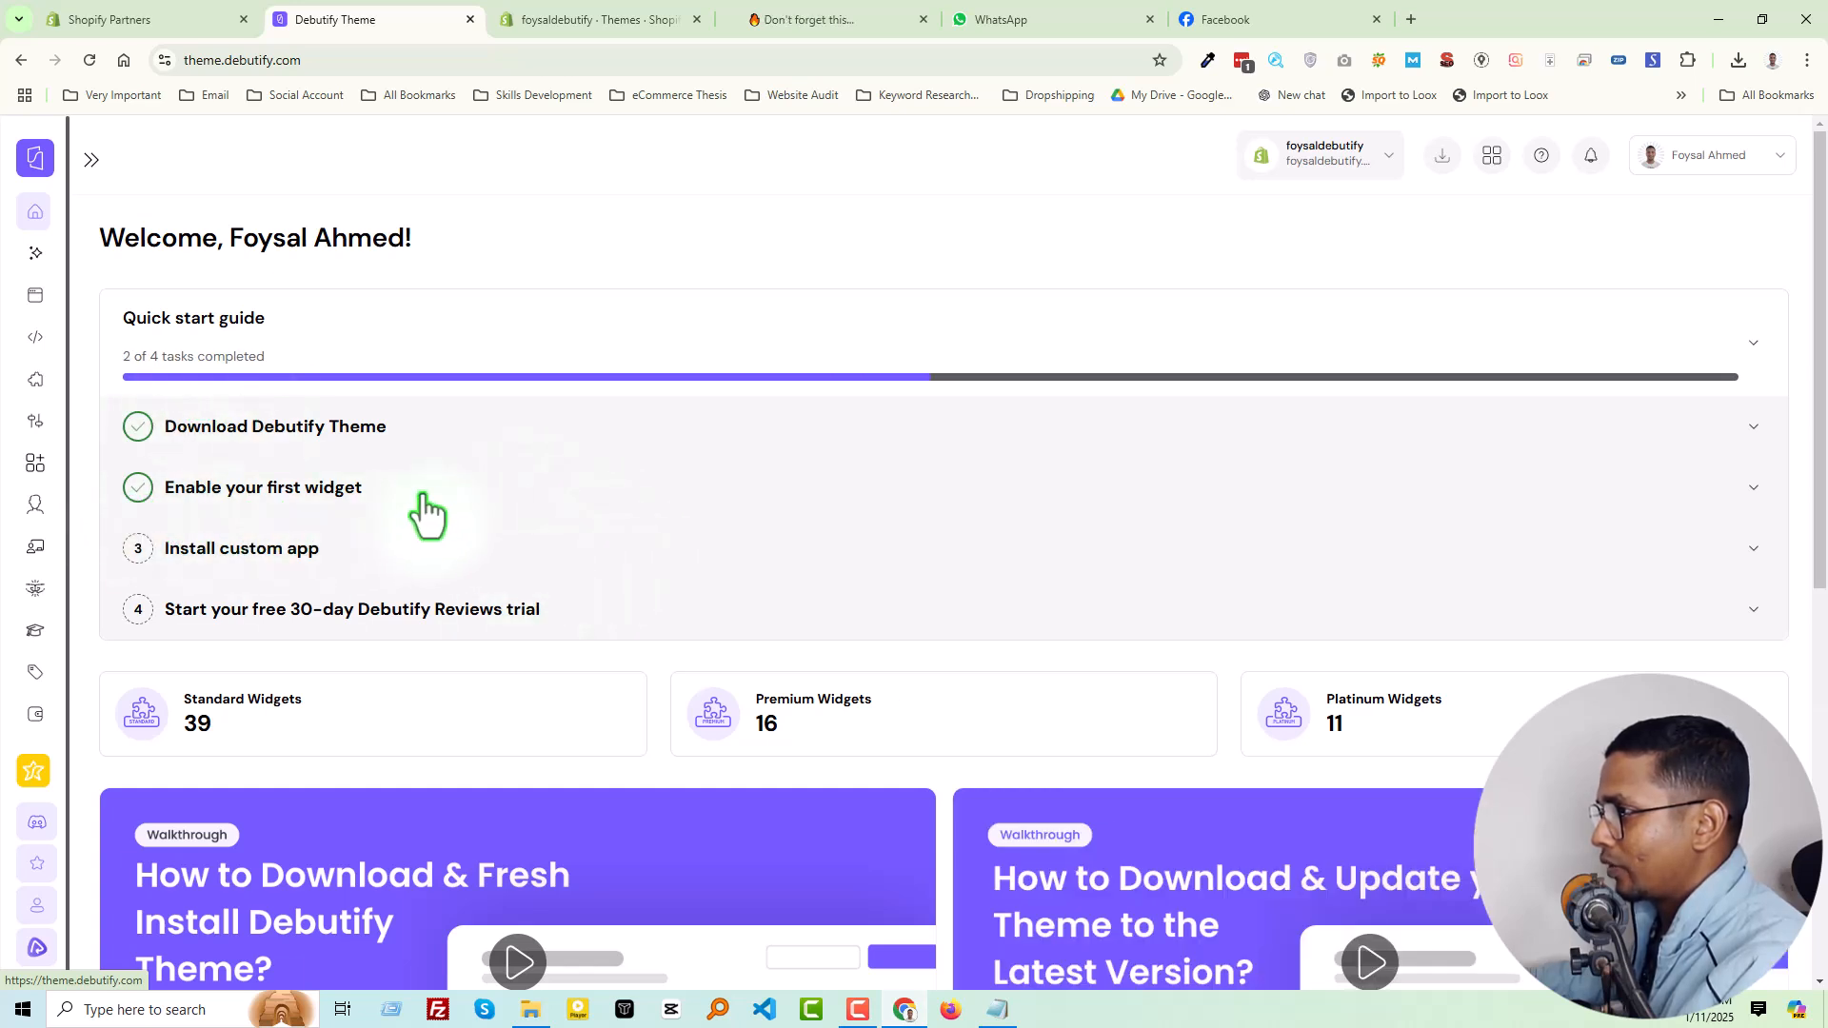
pyautogui.scroll(-1, 429, 512)
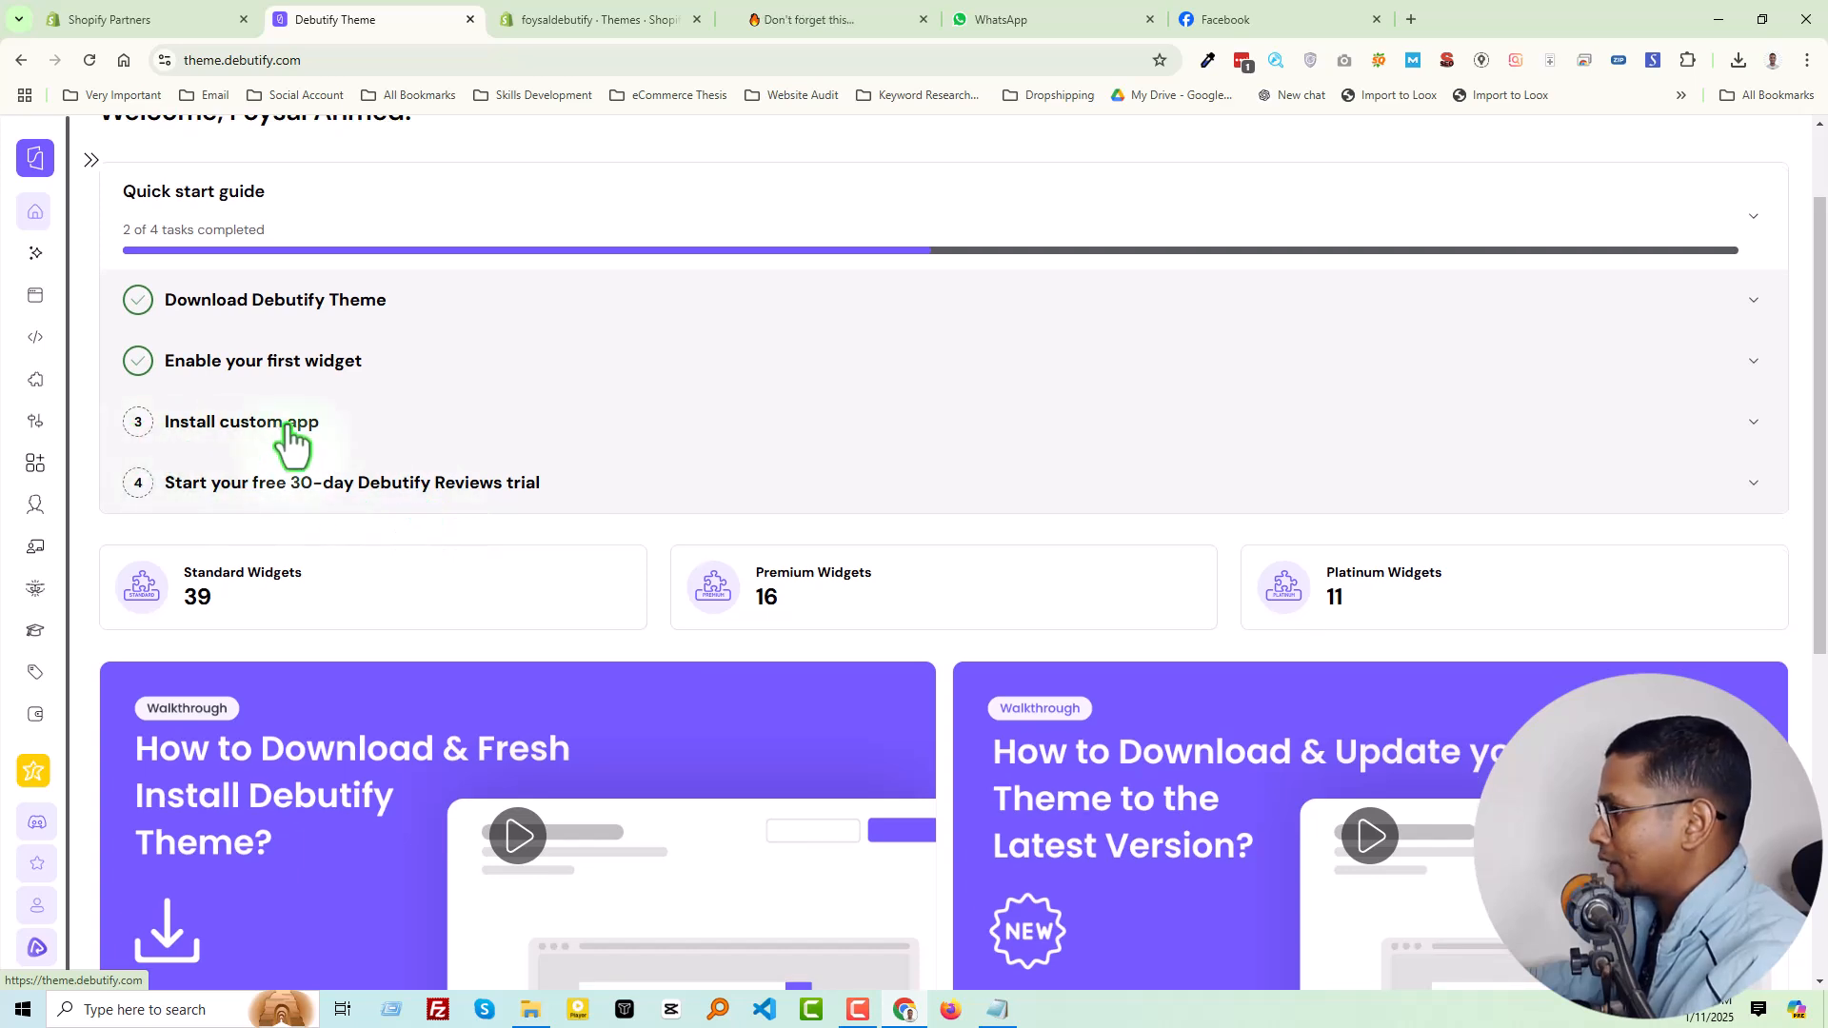
pyautogui.click(1737, 441)
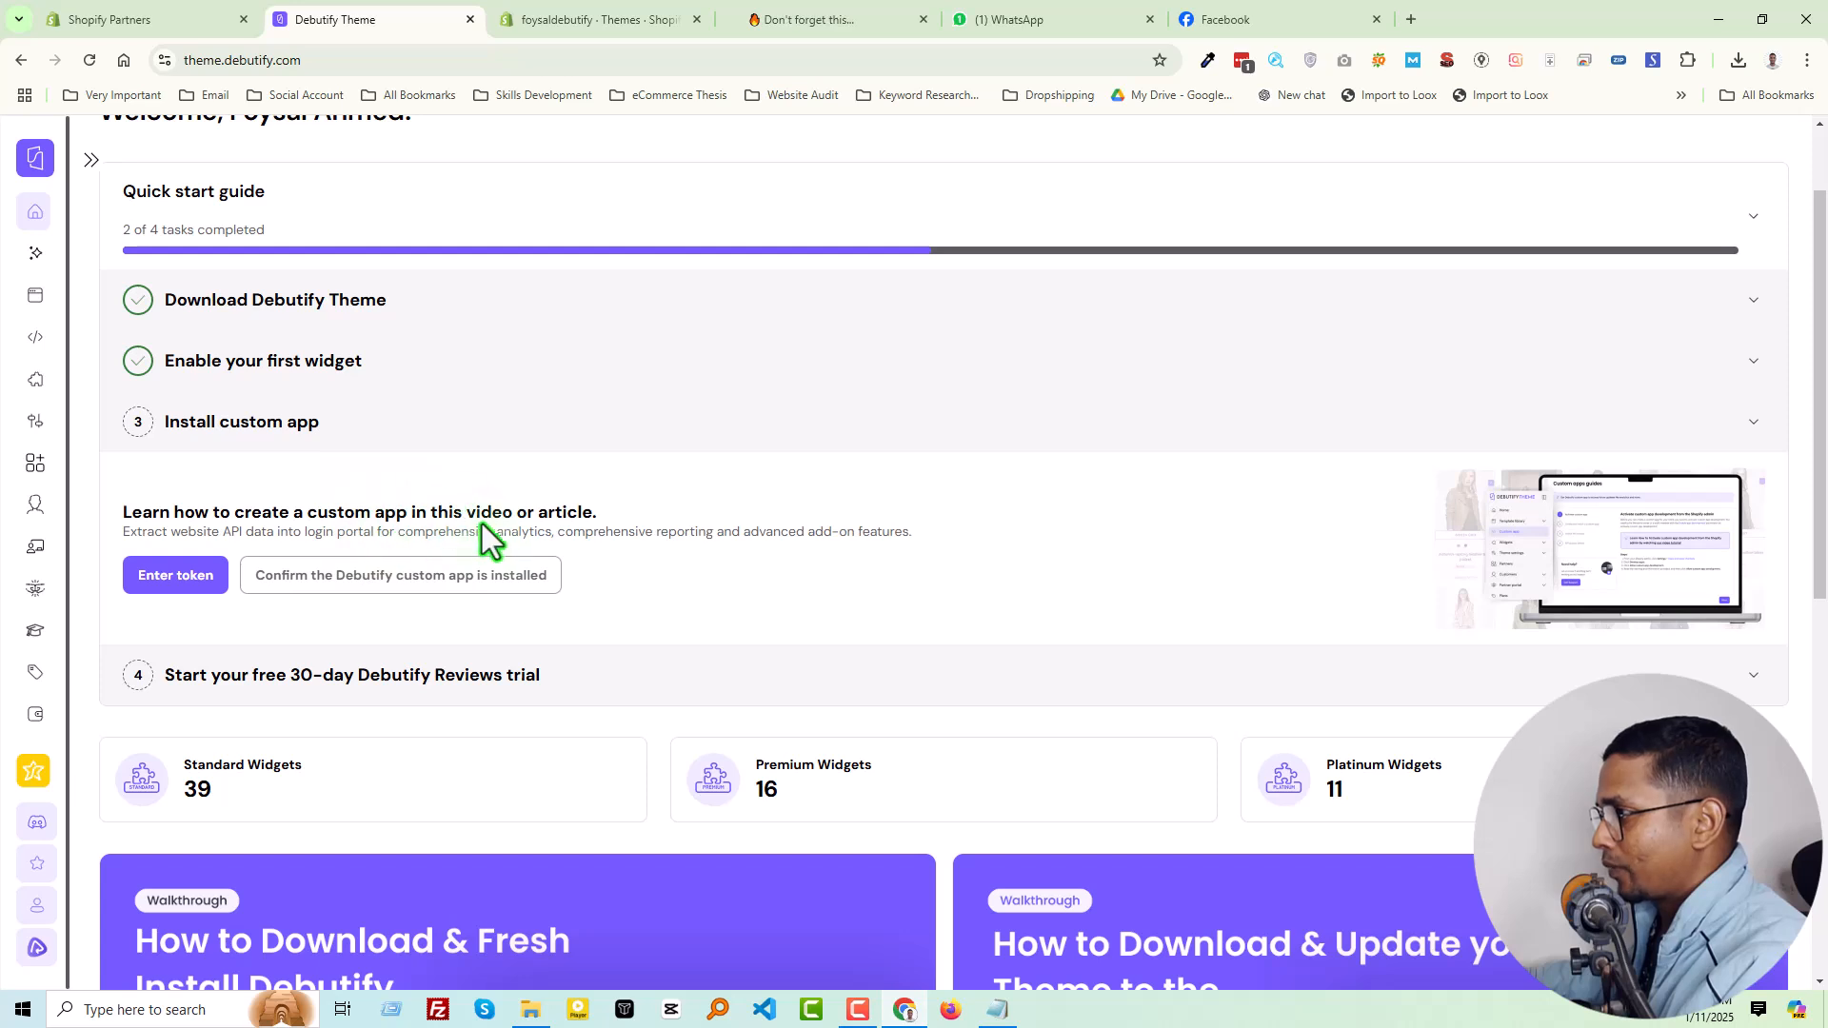
pyautogui.click(181, 579)
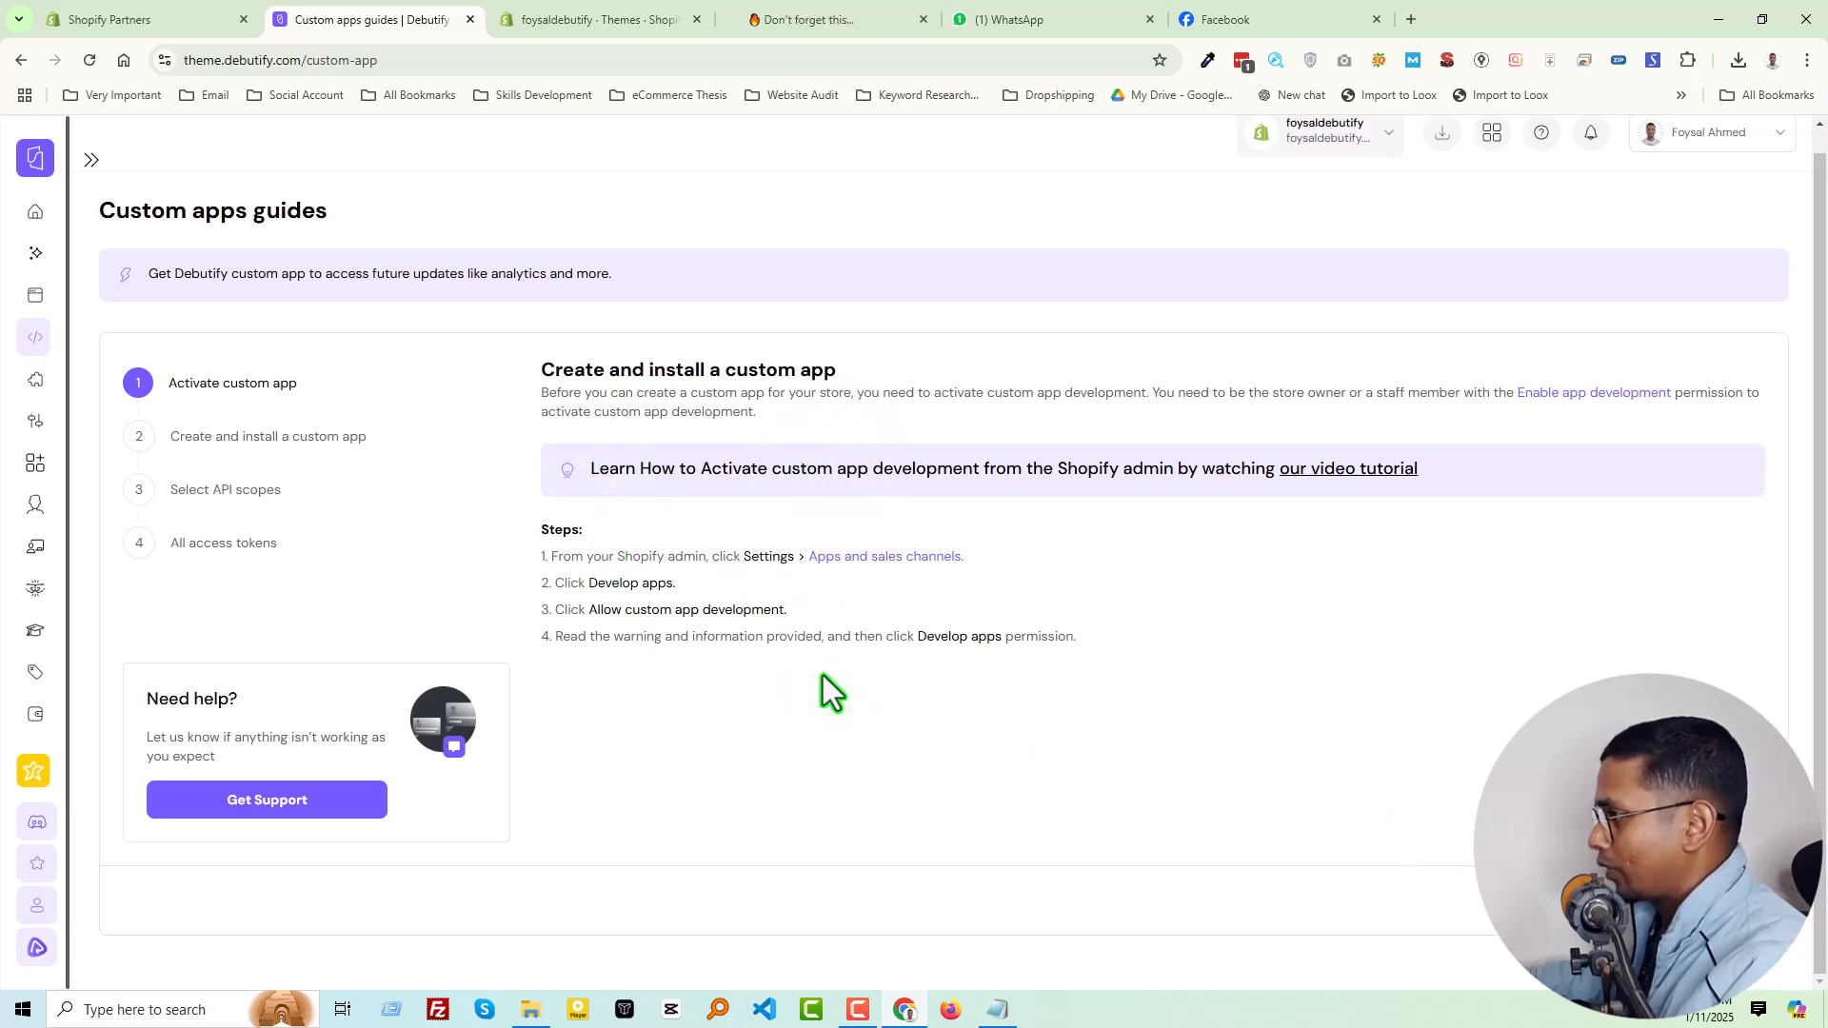
# Open the store's Apps and sales channels settings from the guide's first step and check the guide's remaining instructions
pyautogui.click(872, 560)
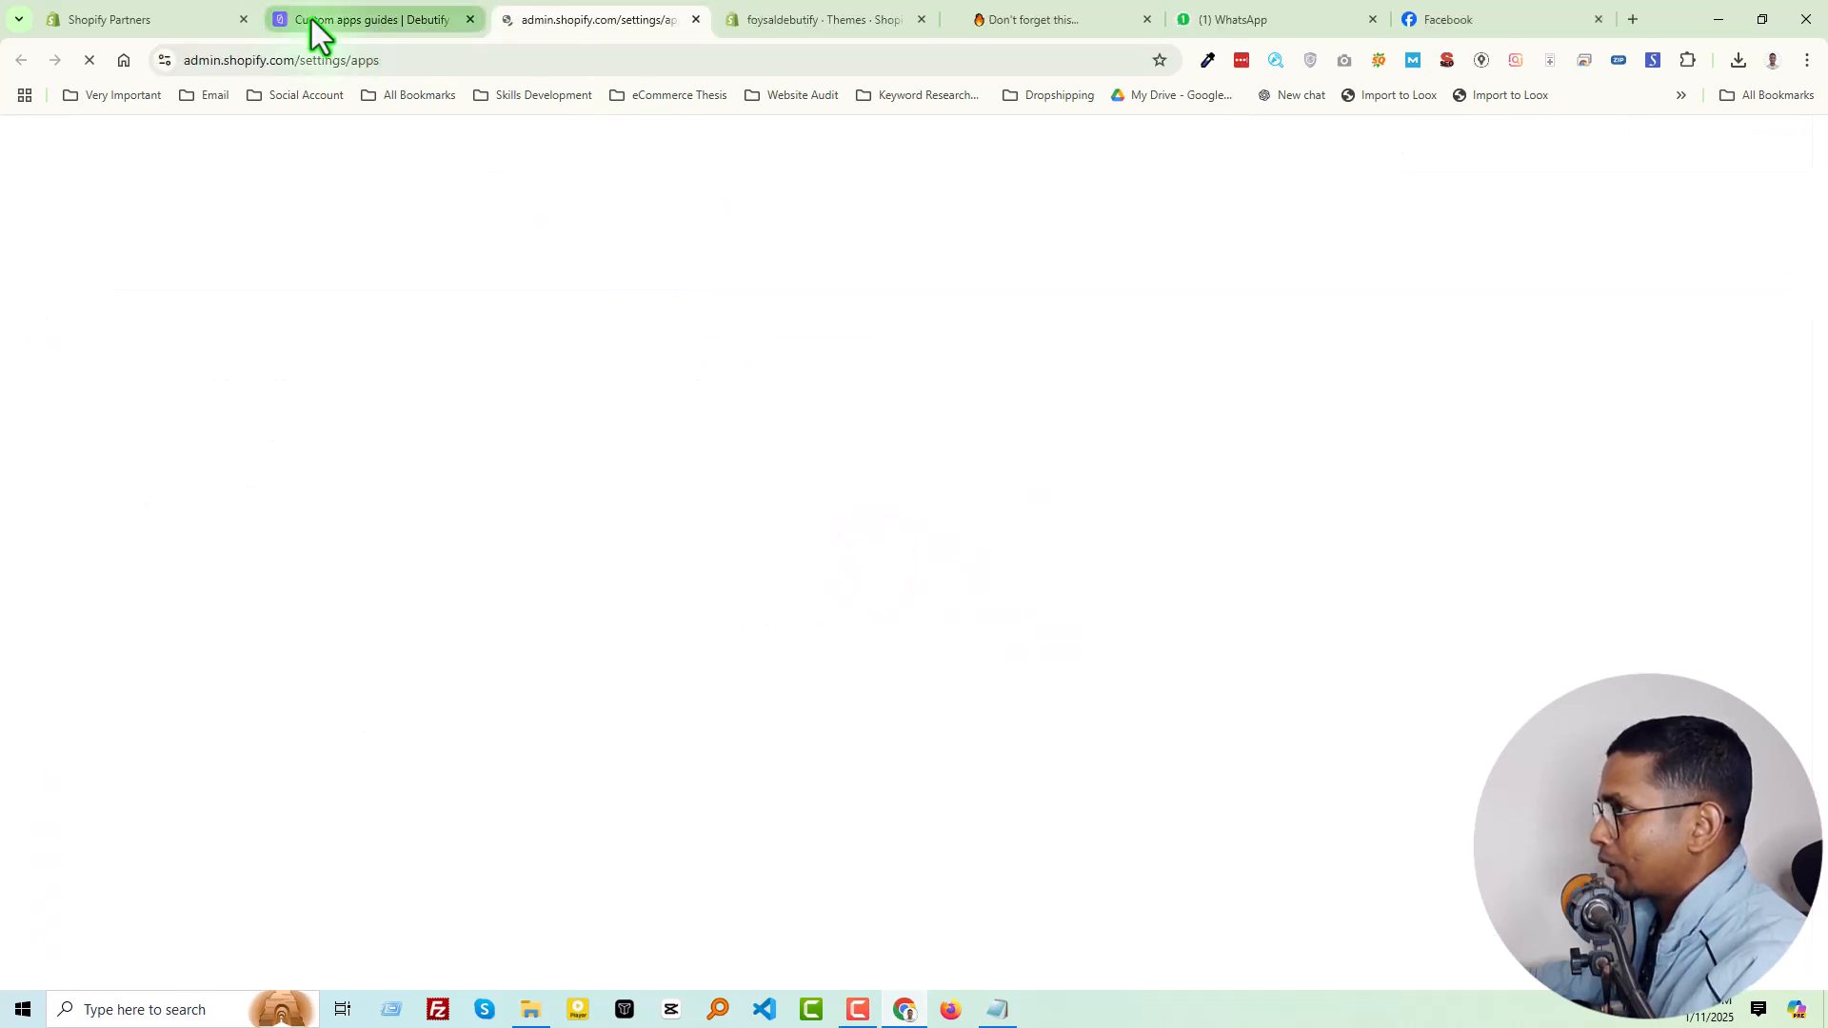
pyautogui.click(310, 19)
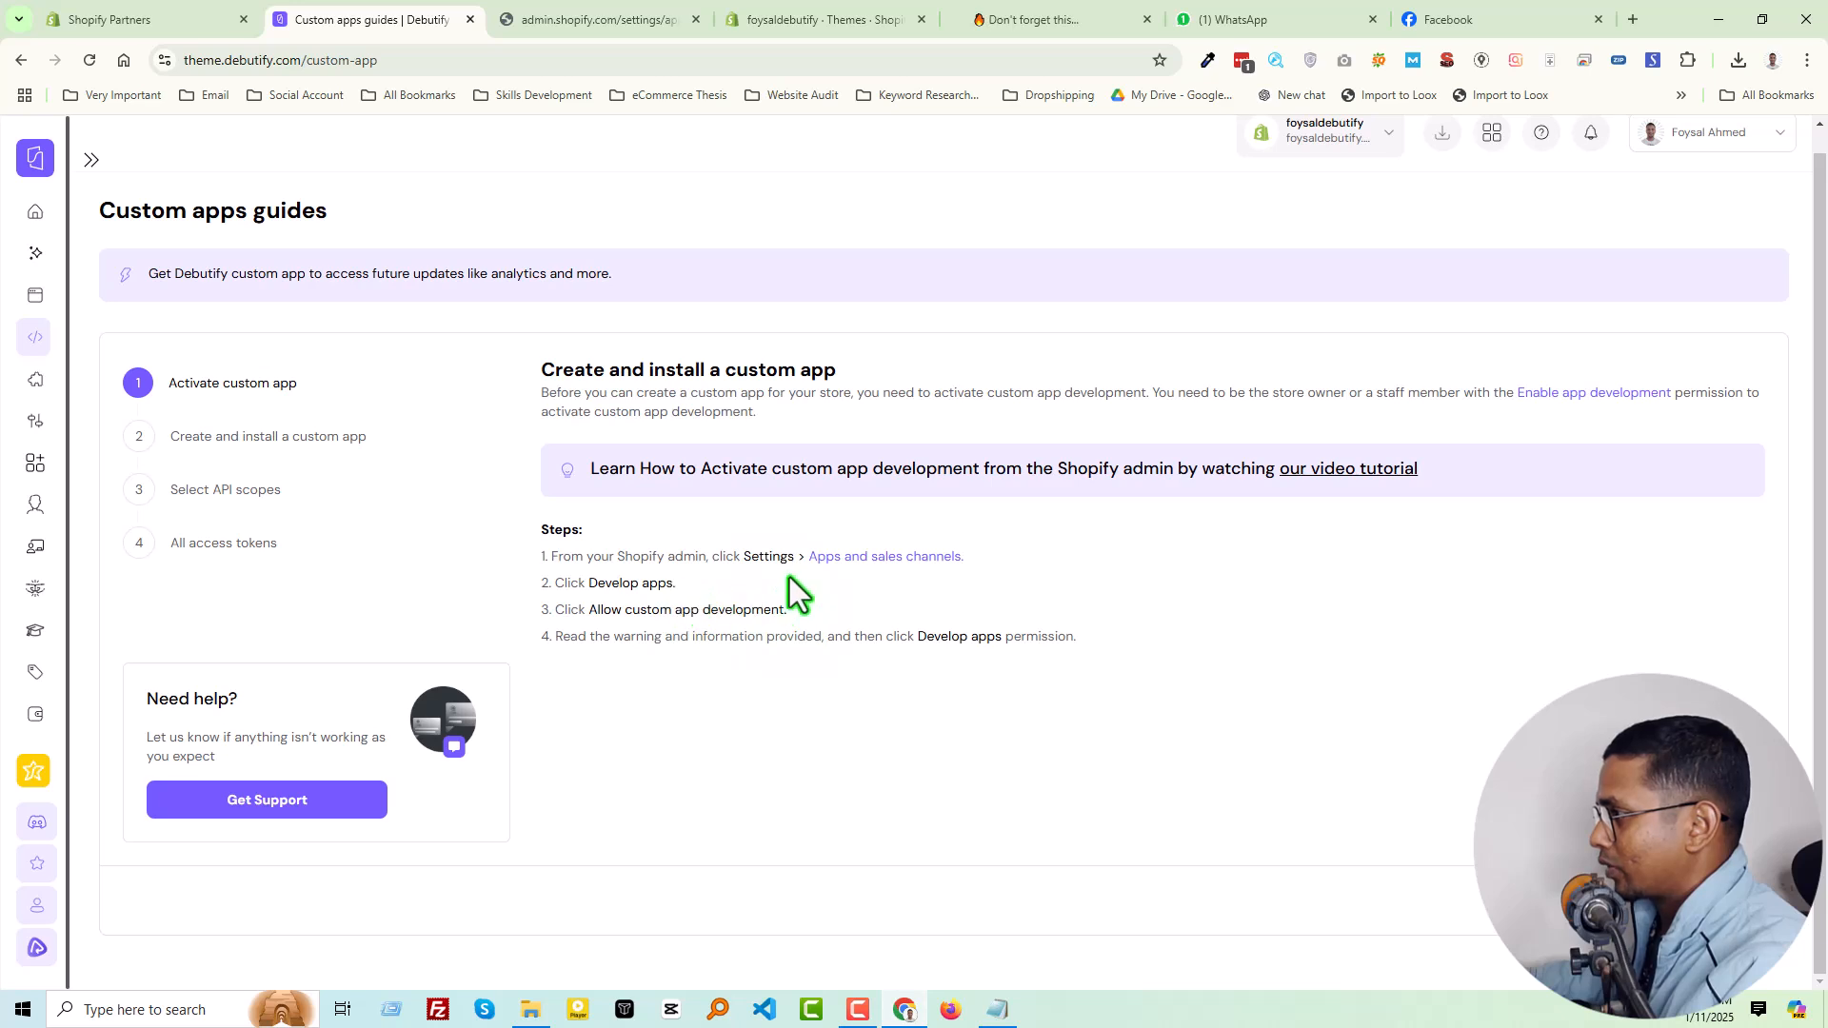
pyautogui.click(575, 21)
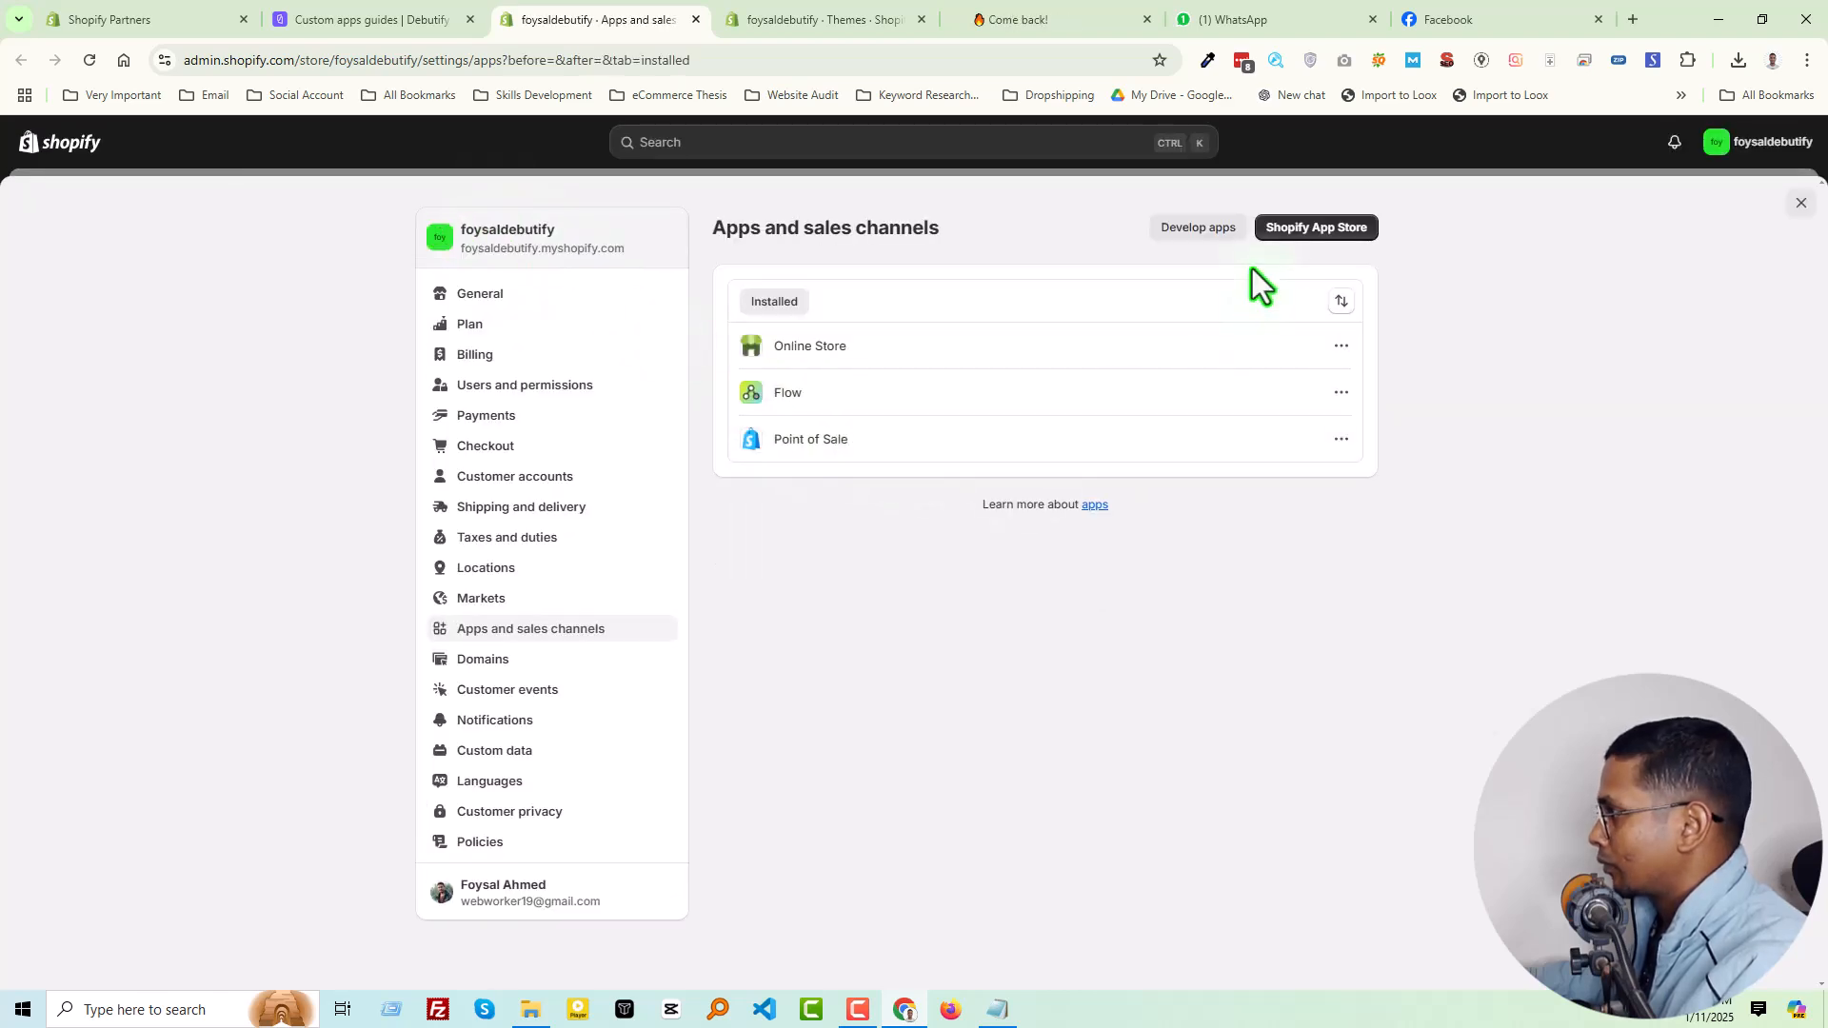
# Allow custom app development for the store in the app development settings
pyautogui.click(1212, 228)
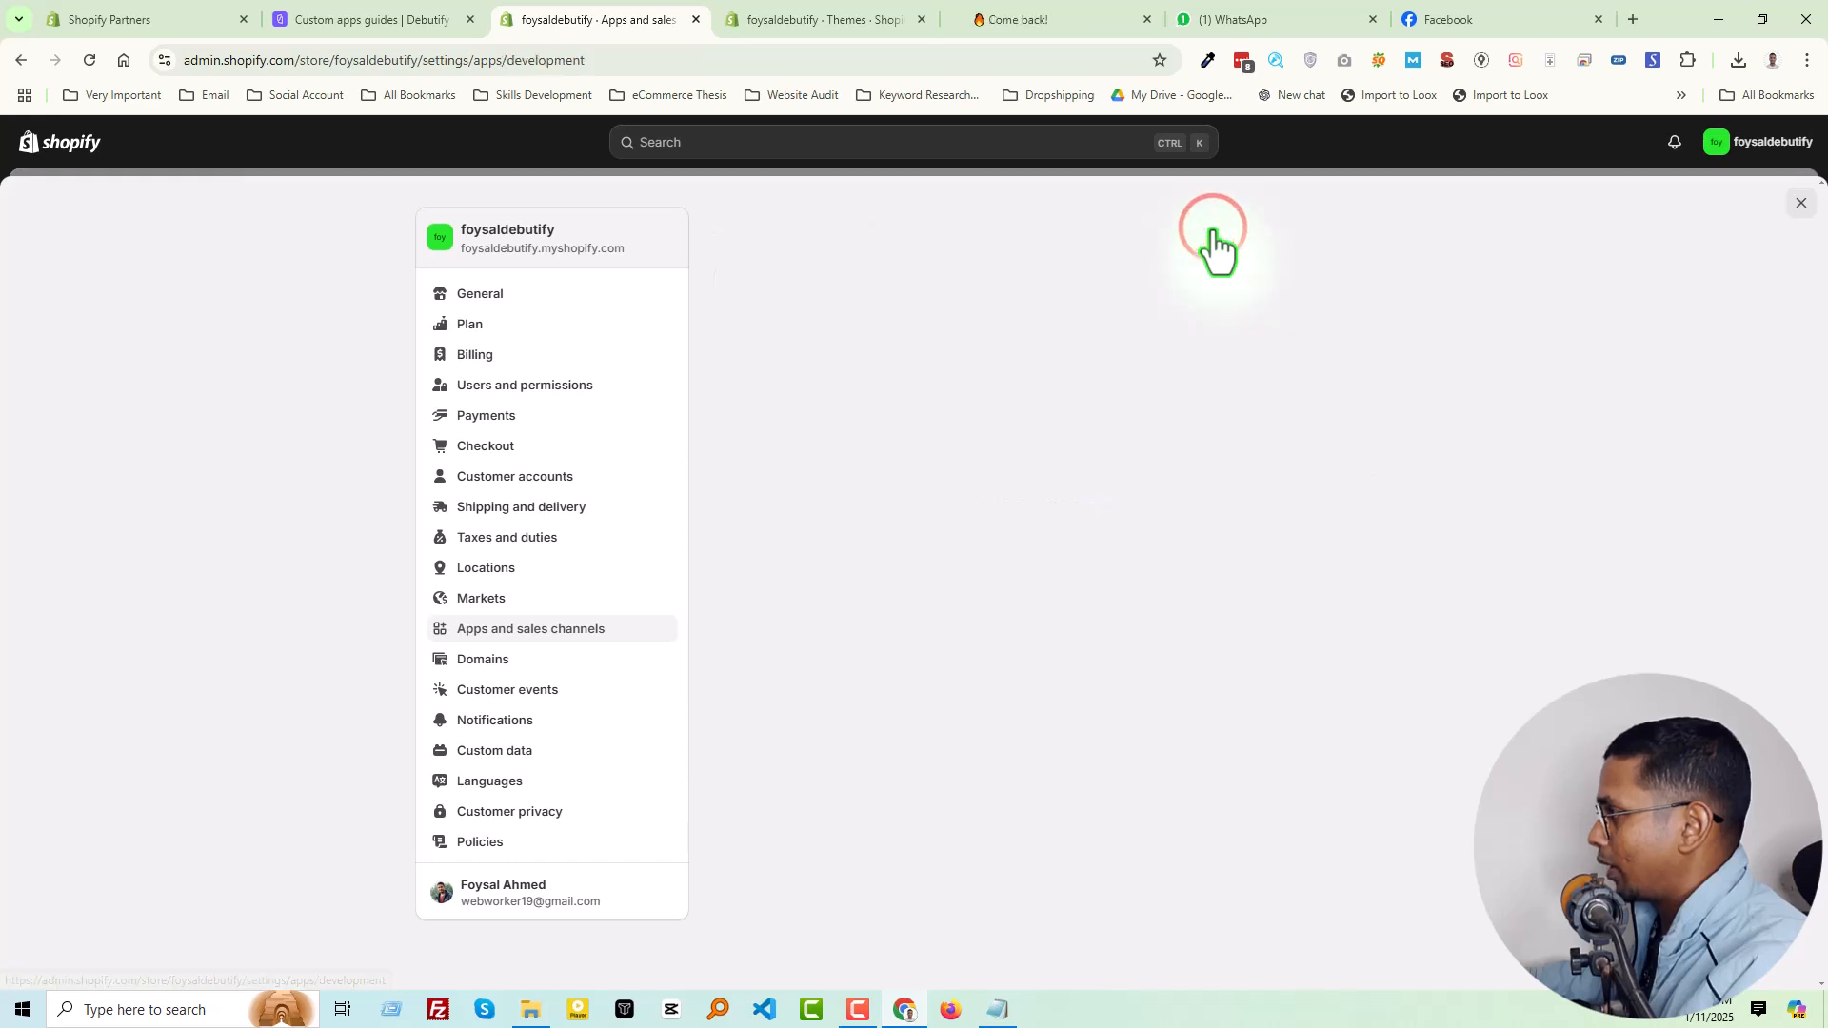
pyautogui.click(1016, 640)
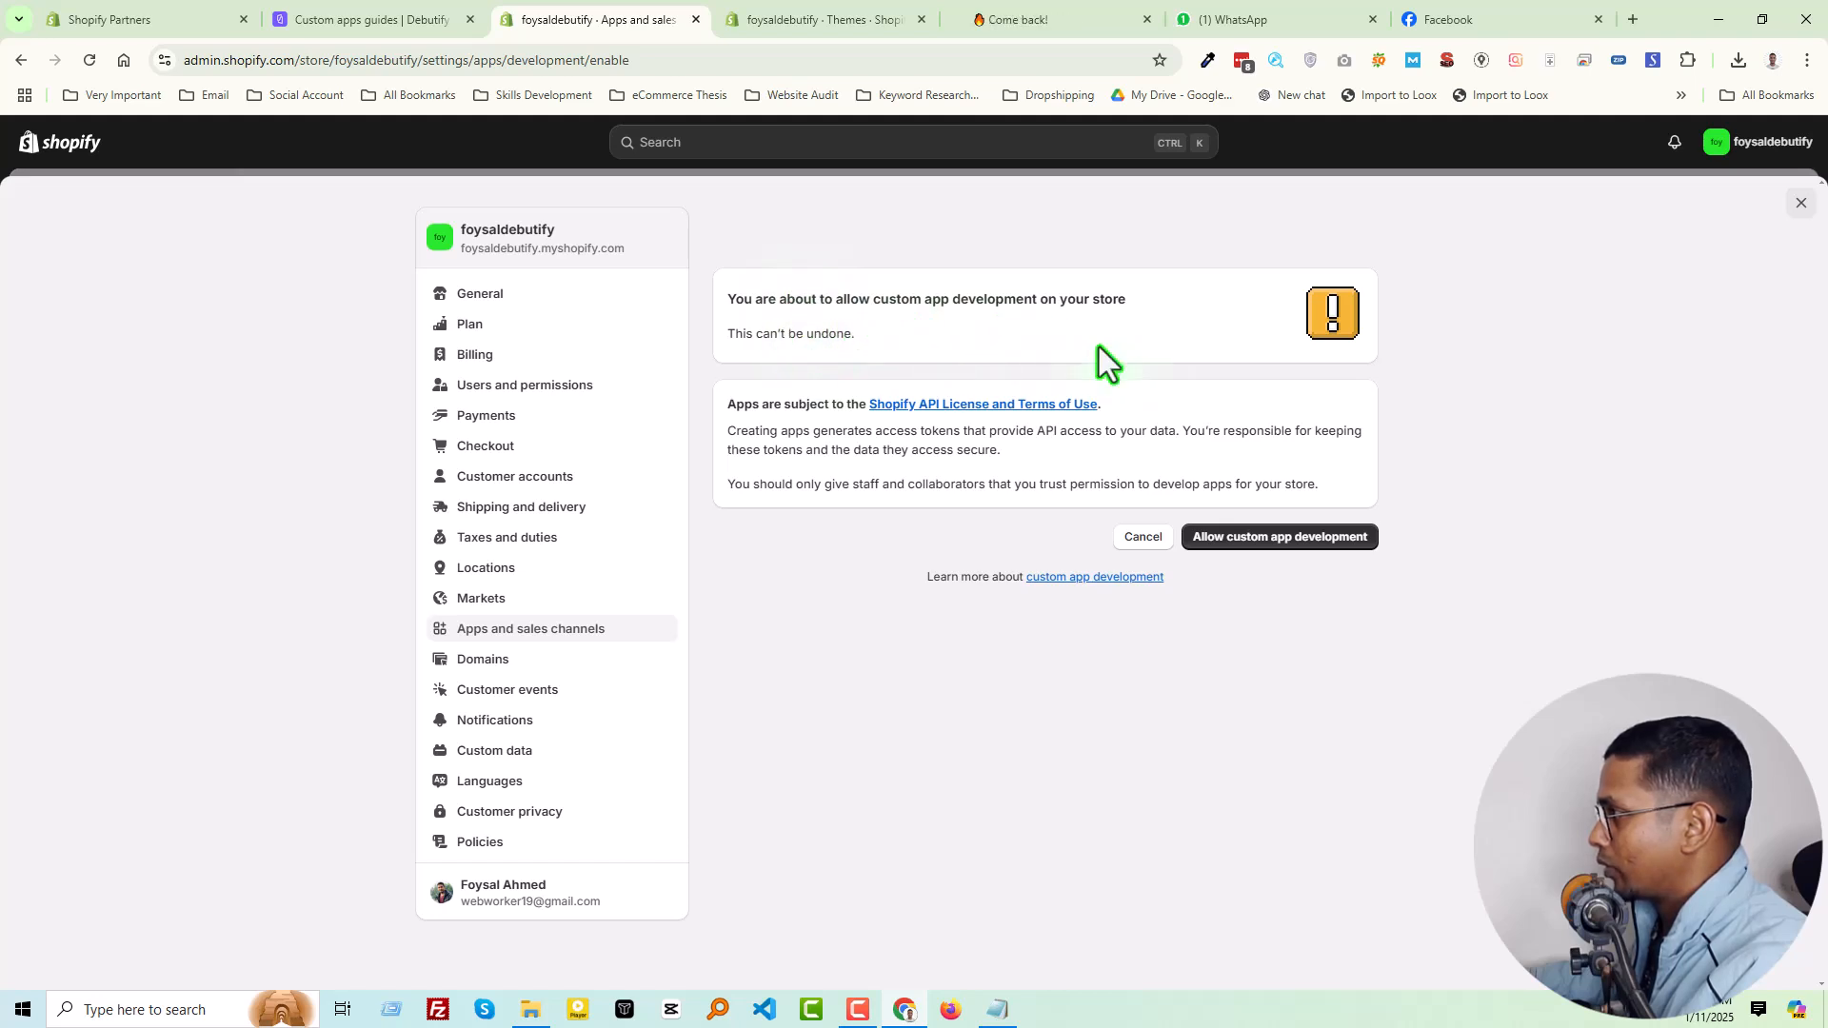
pyautogui.click(1230, 541)
pyautogui.click(1237, 540)
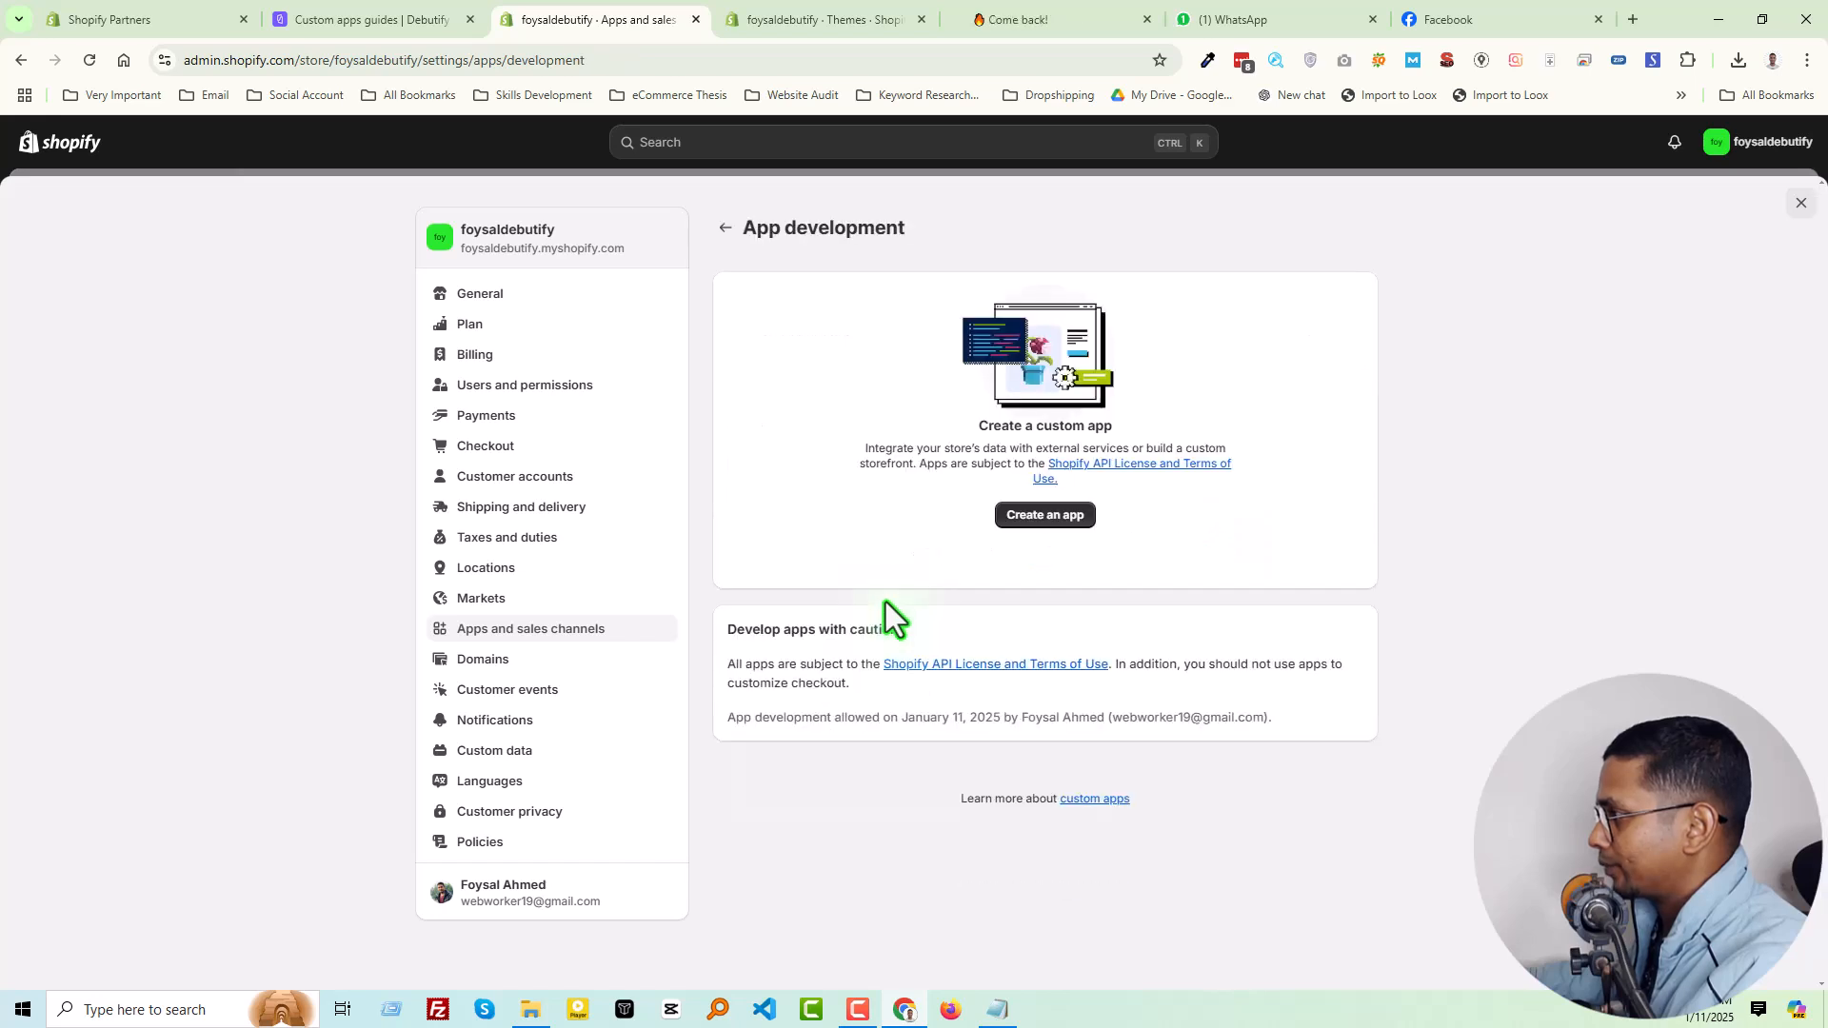
# Start creating a custom app and fill in its name with the store handle copied from the Themes page address
pyautogui.click(408, 20)
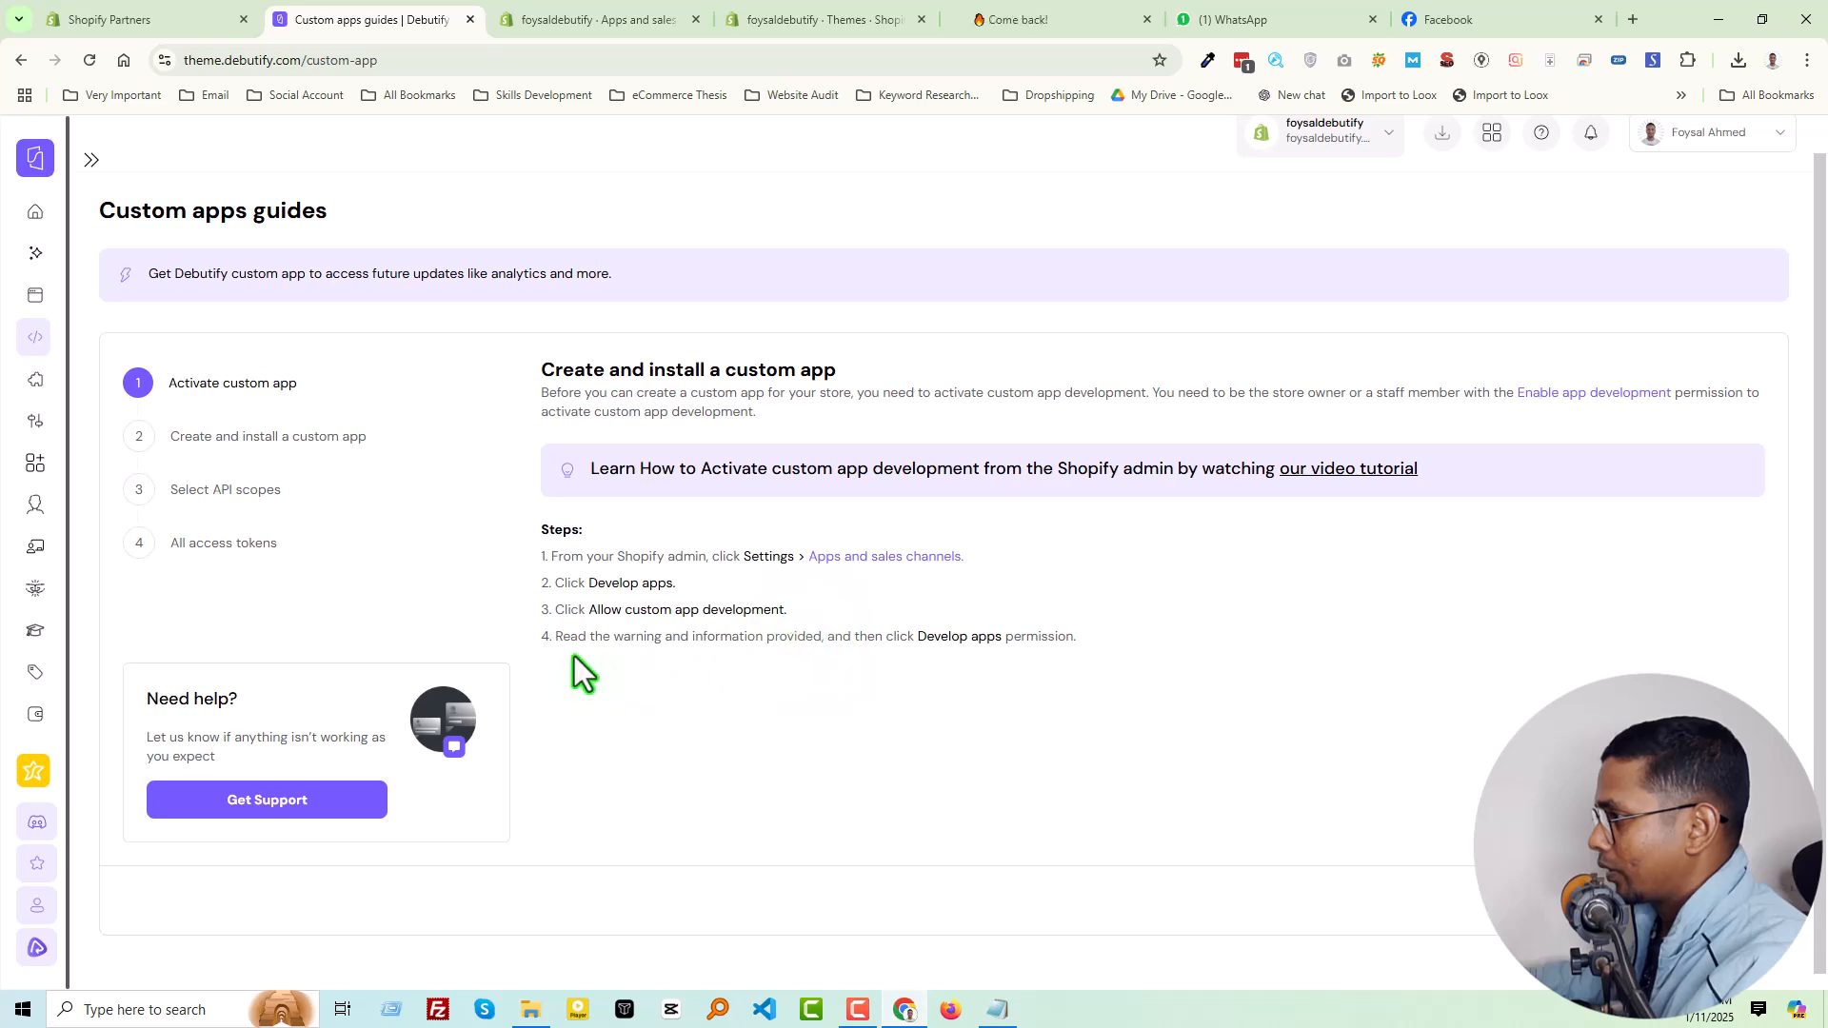
pyautogui.click(564, 15)
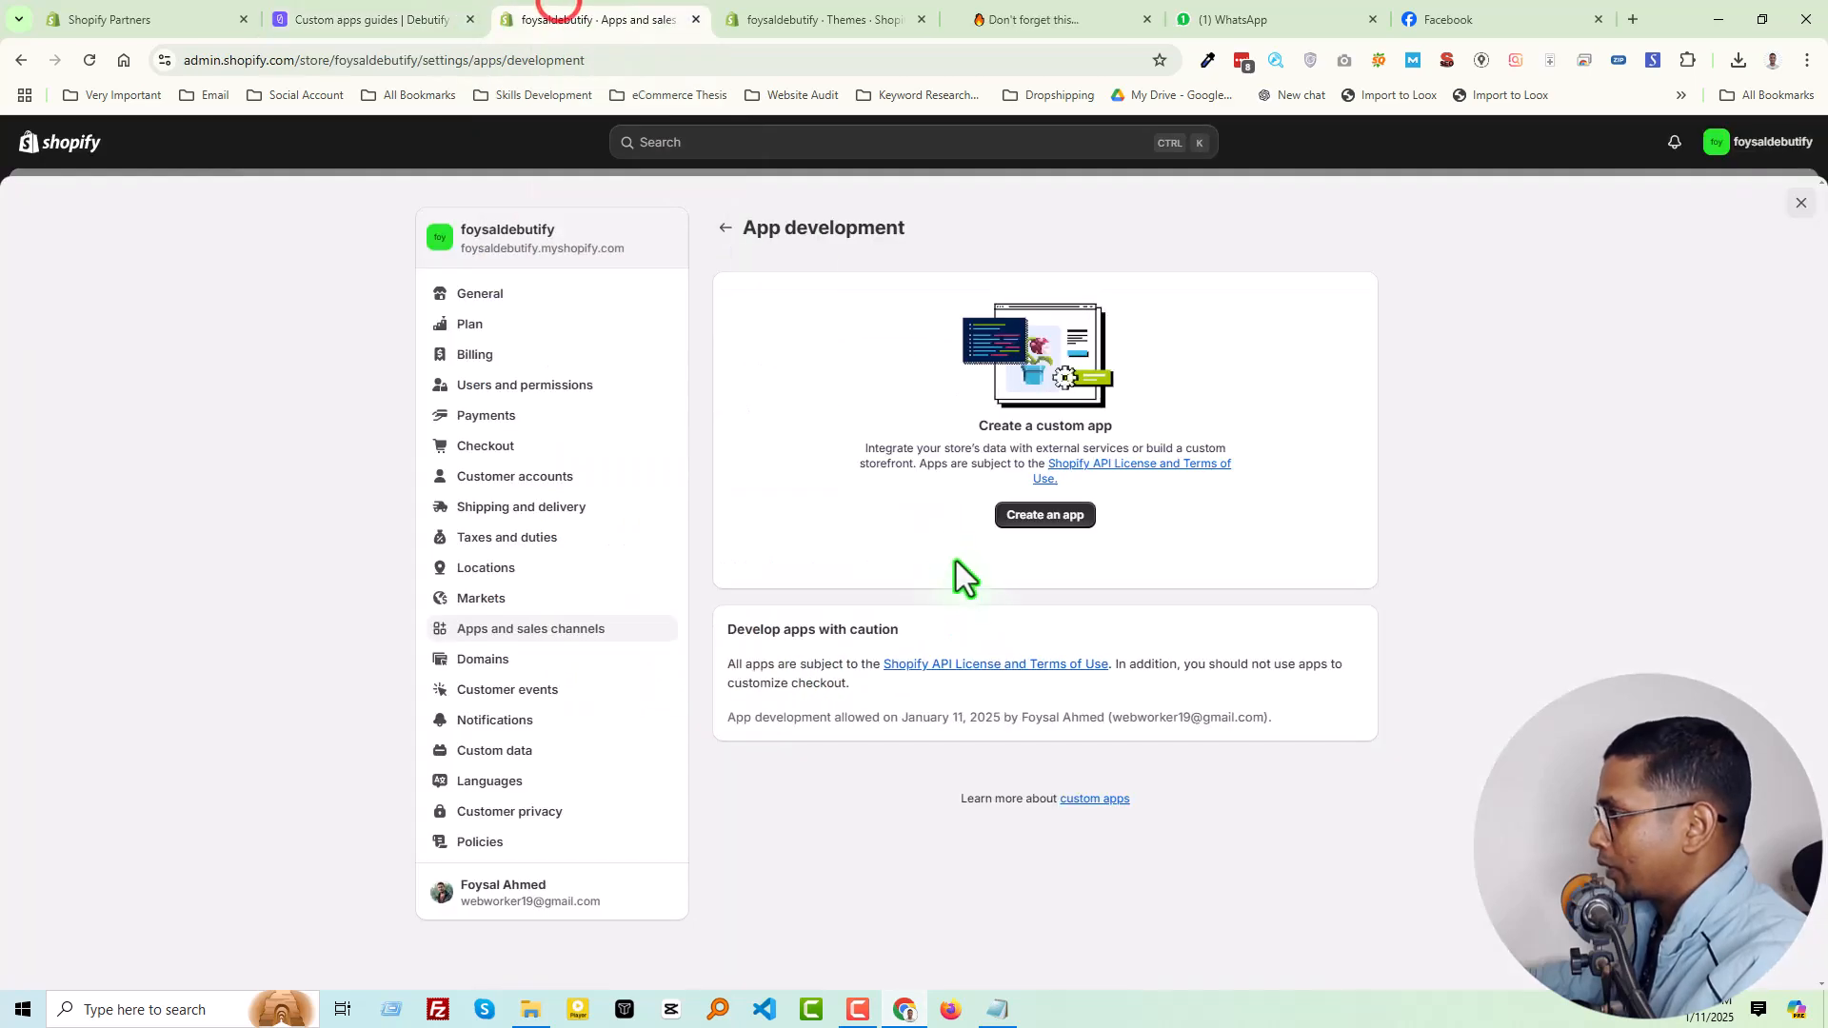
pyautogui.click(1023, 517)
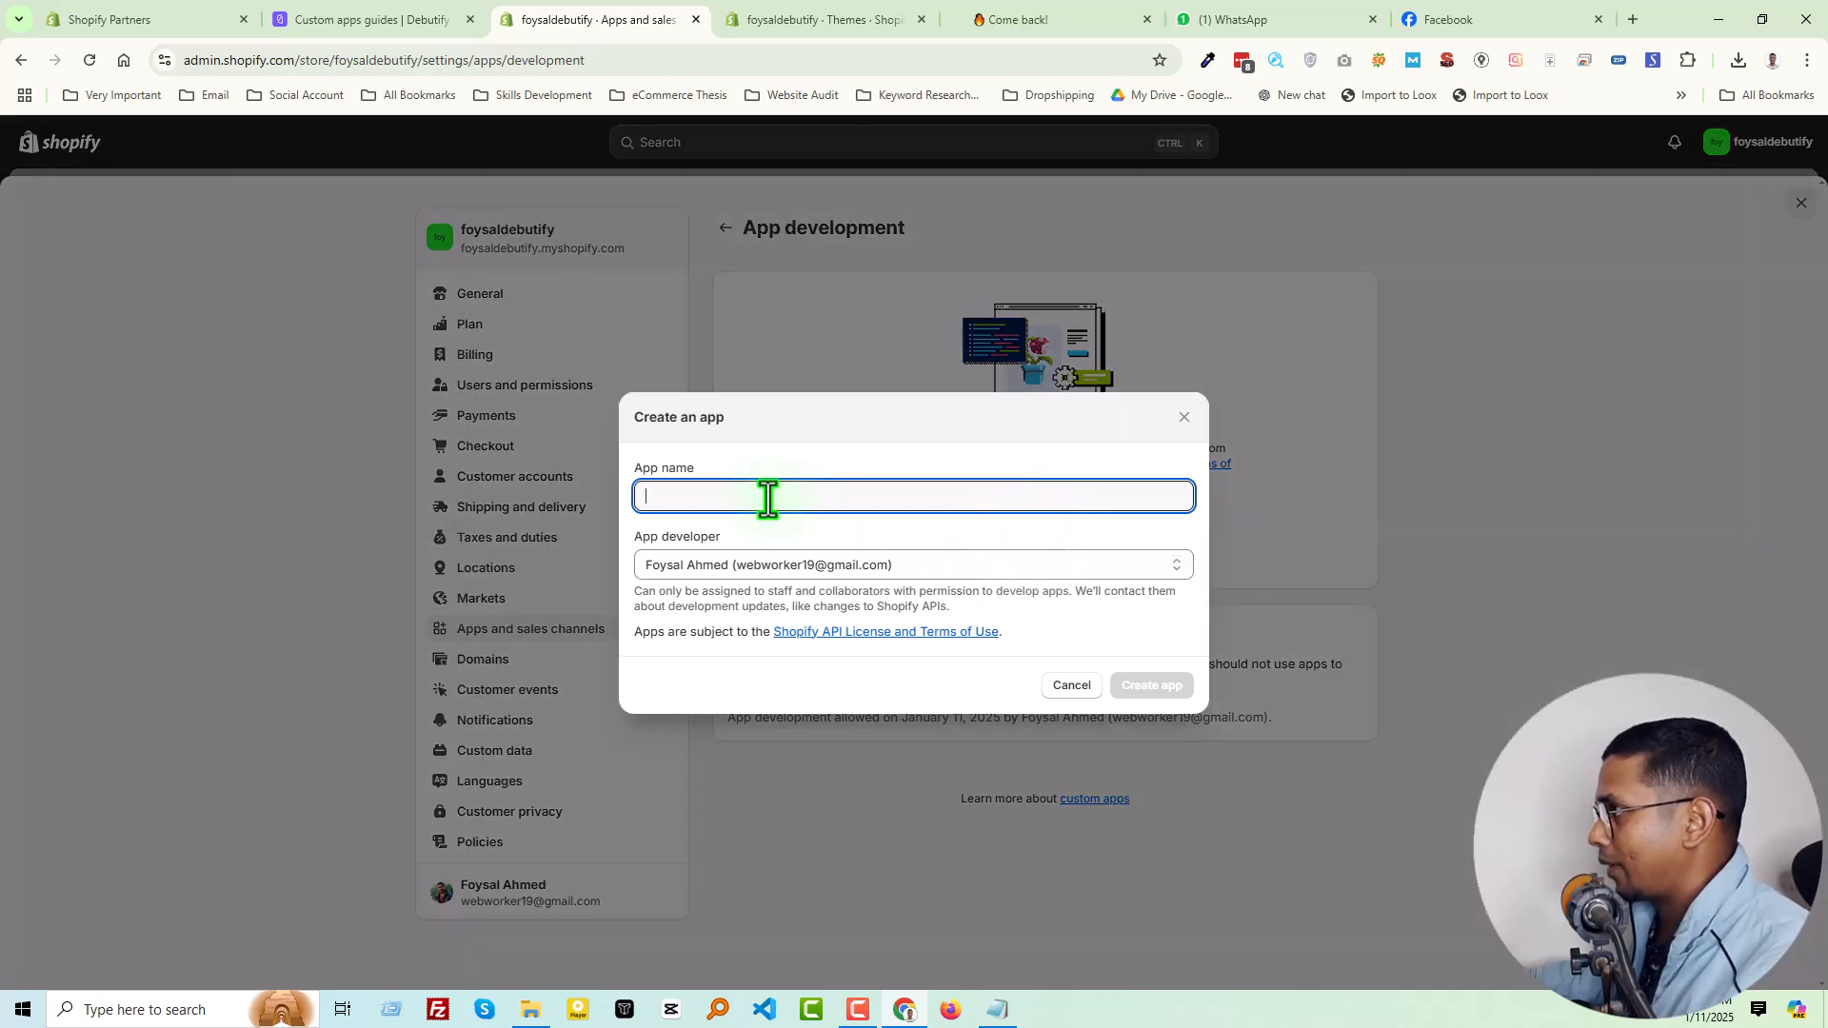
pyautogui.click(763, 9)
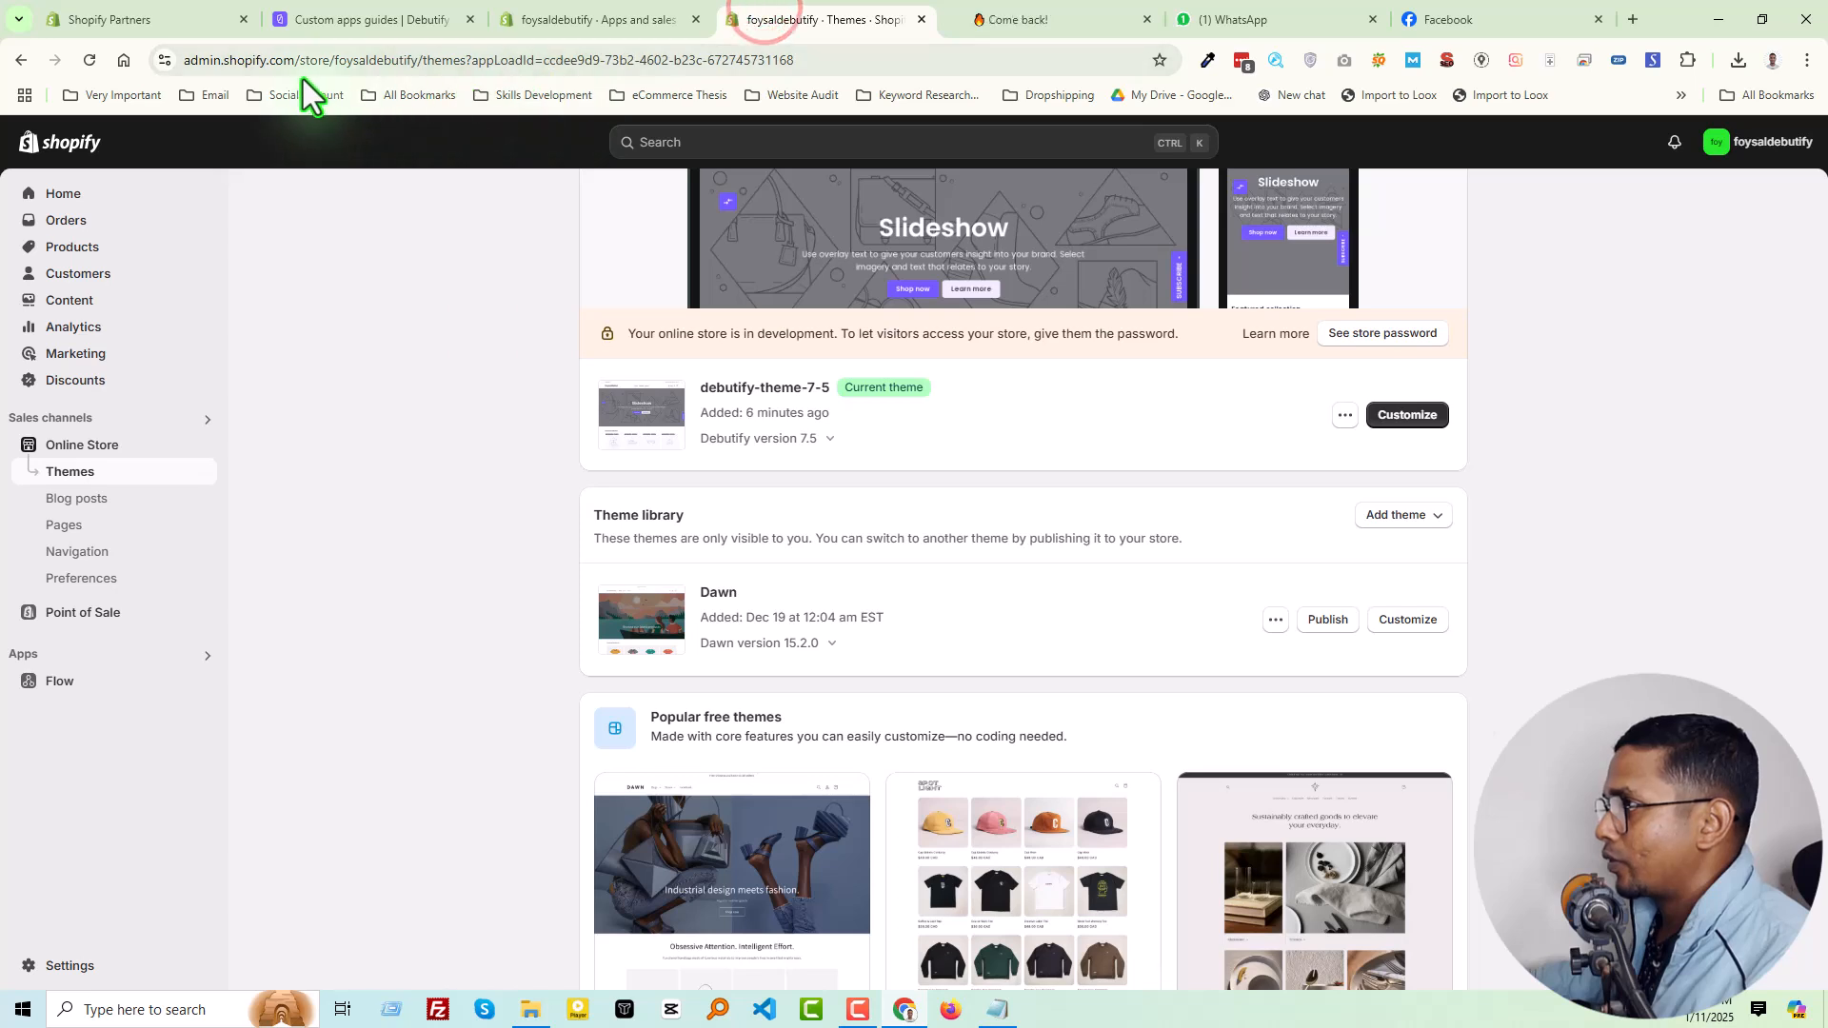
pyautogui.doubleClick(381, 61)
pyautogui.hotkey('ctrl', 'c')
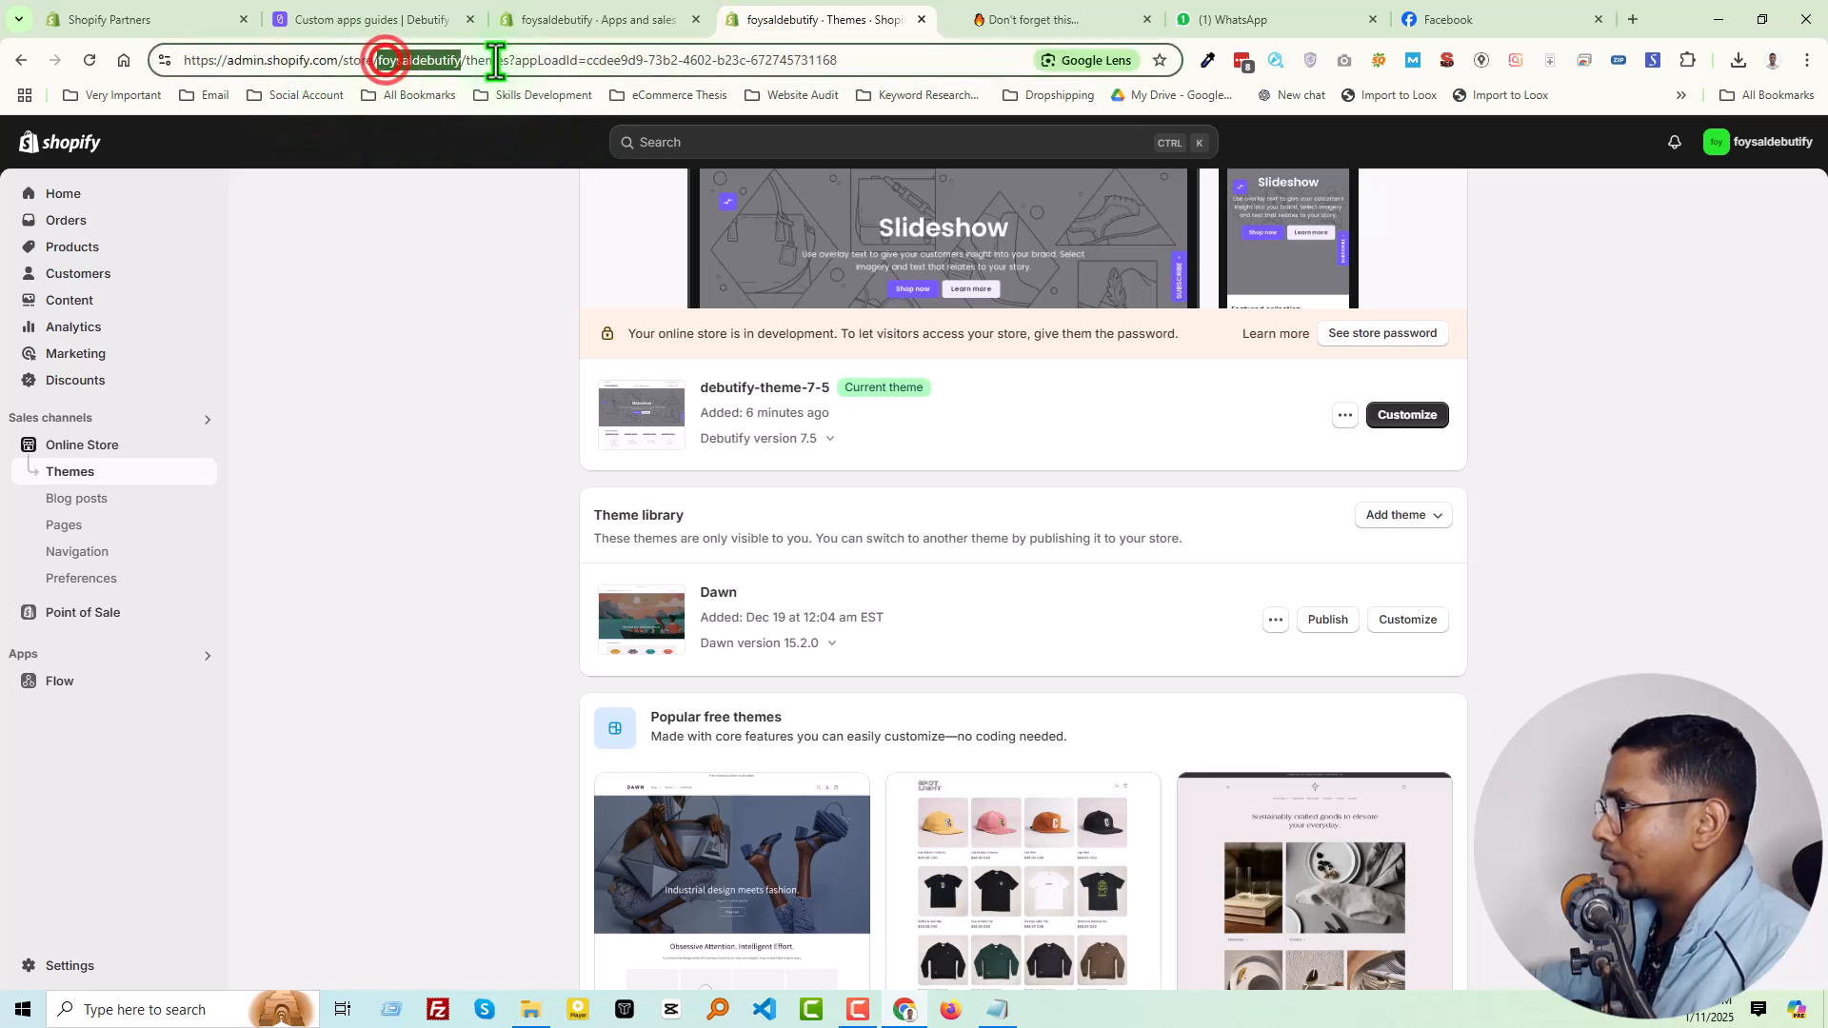
pyautogui.click(601, 4)
pyautogui.hotkey('ctrl', 'v')
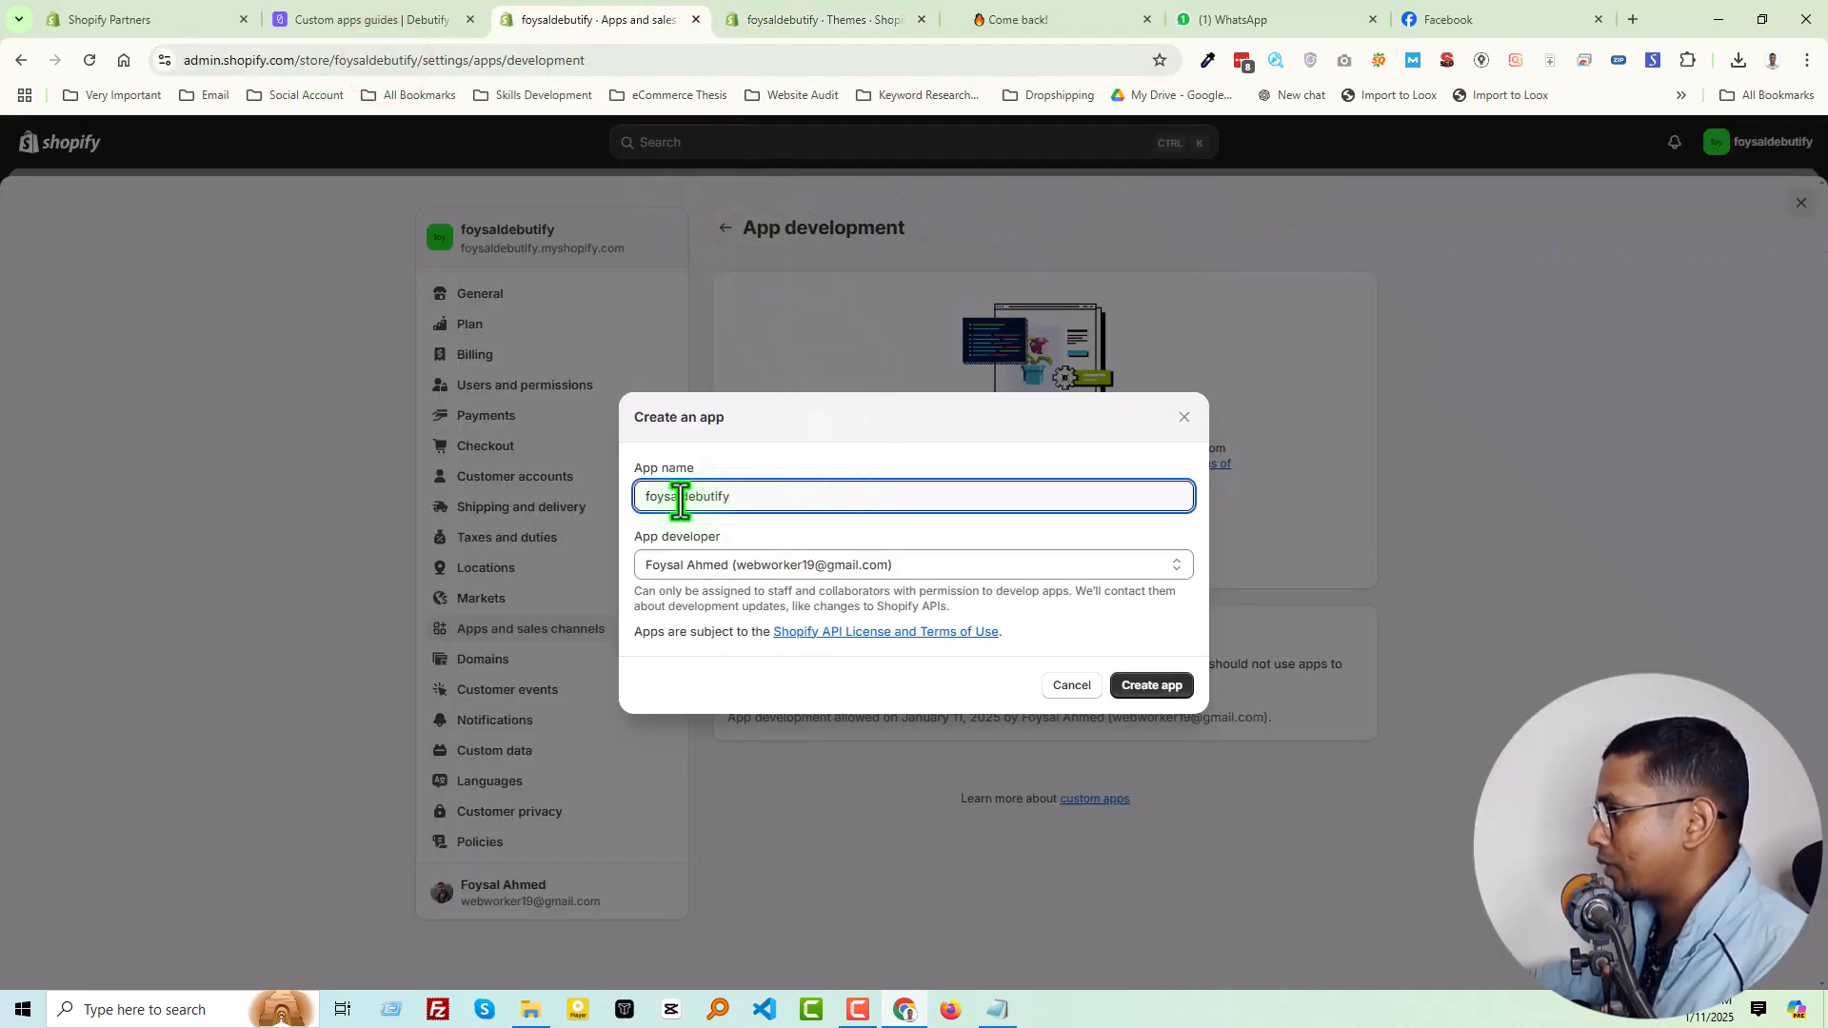
# Change the app name to Debutify Test App and create the app
pyautogui.moveTo(687, 498); pyautogui.dragTo(637, 497)
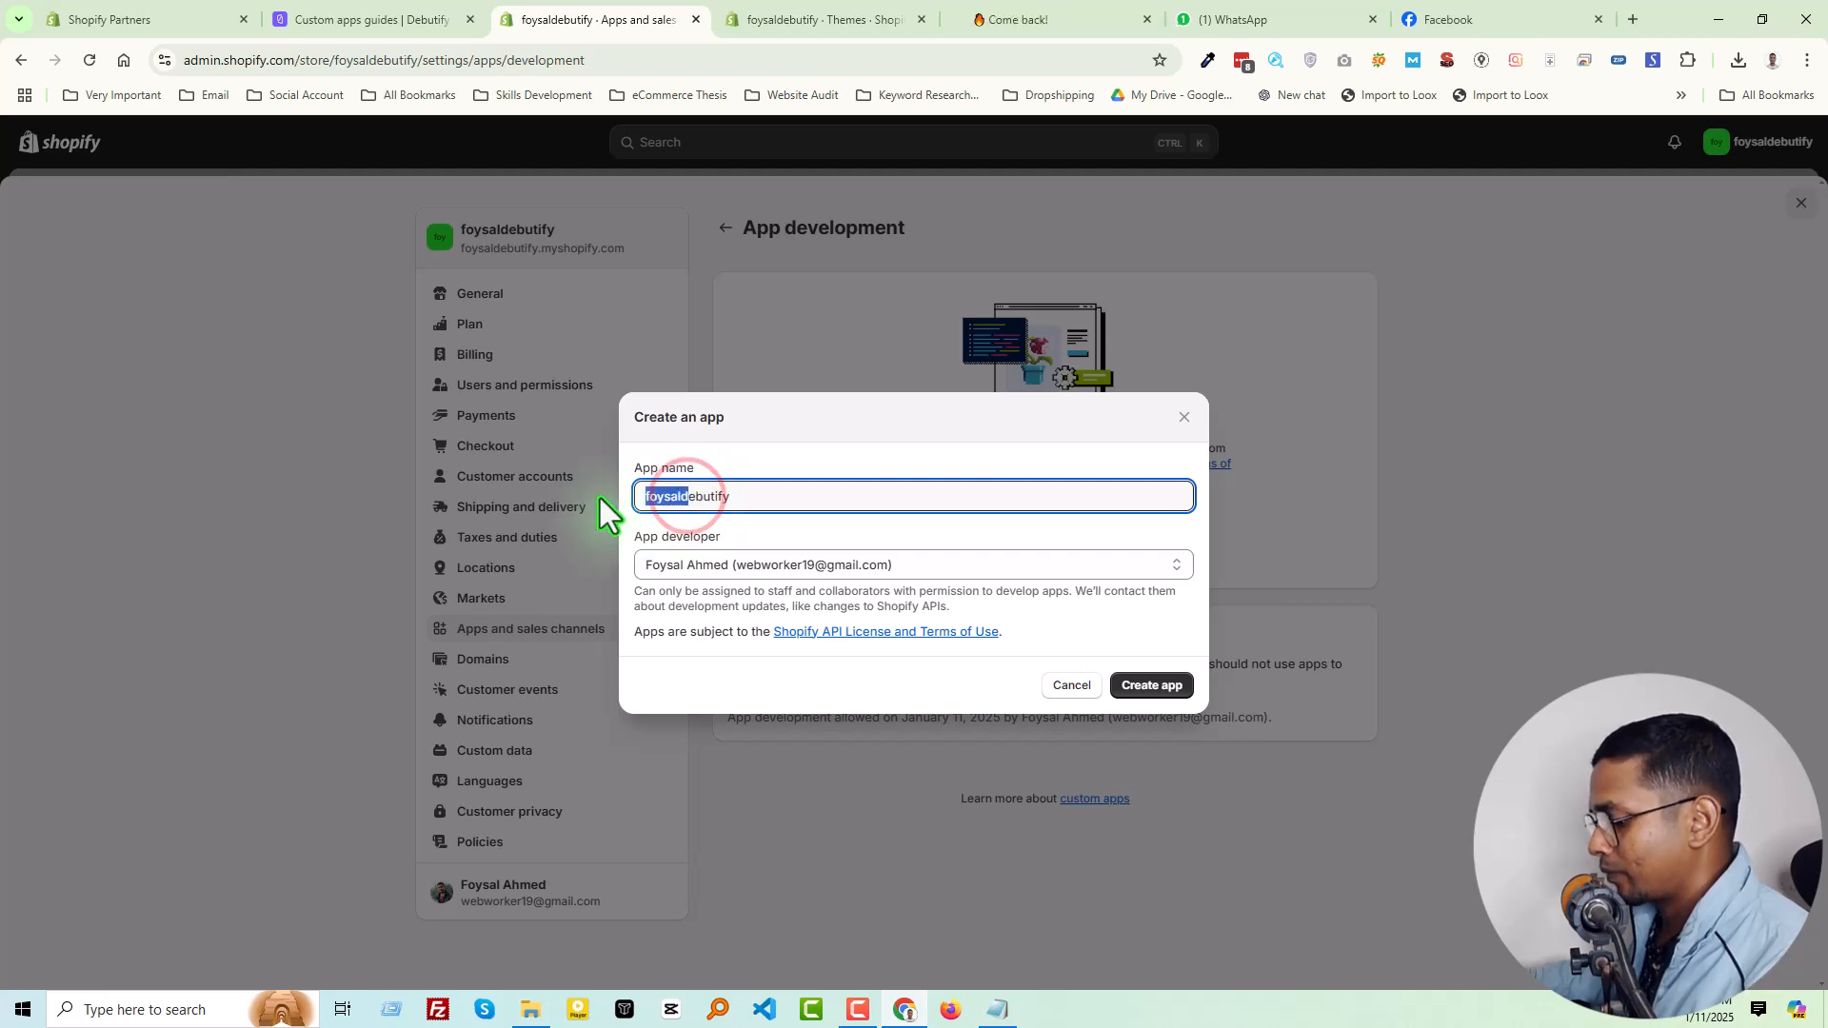
pyautogui.write('D')
pyautogui.press('BackSpace')
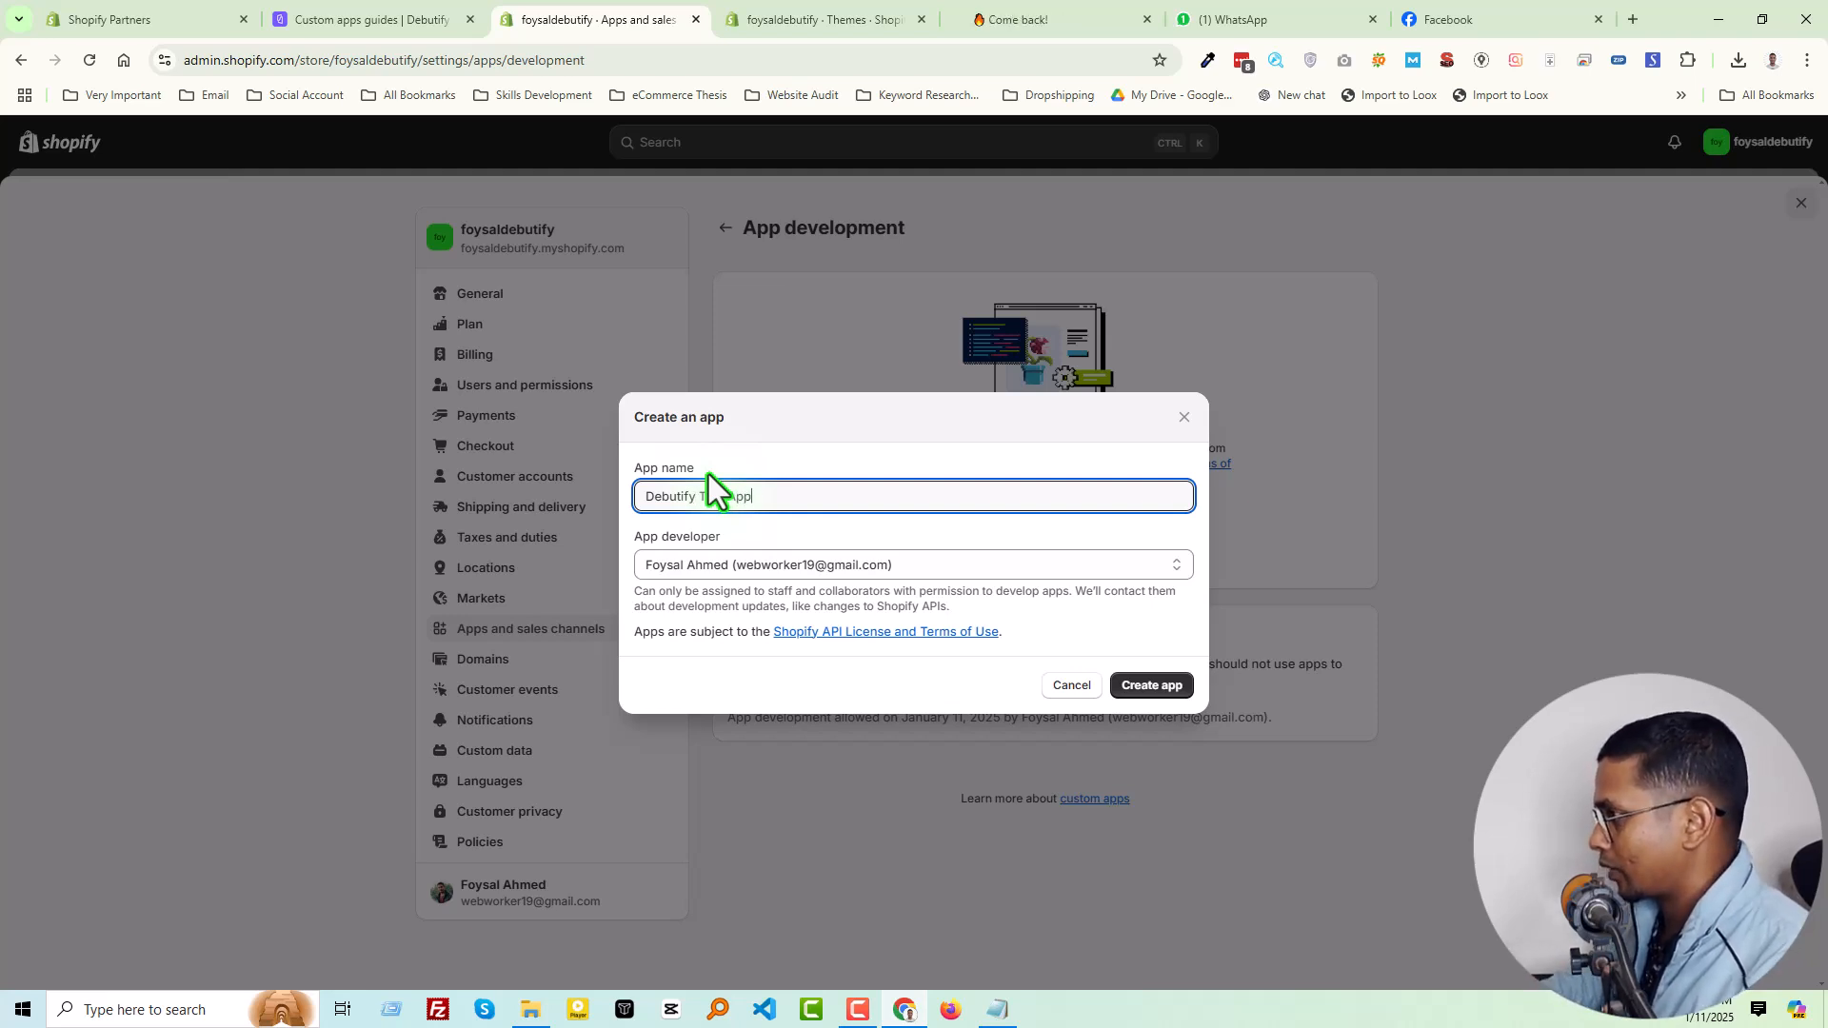
pyautogui.click(1143, 687)
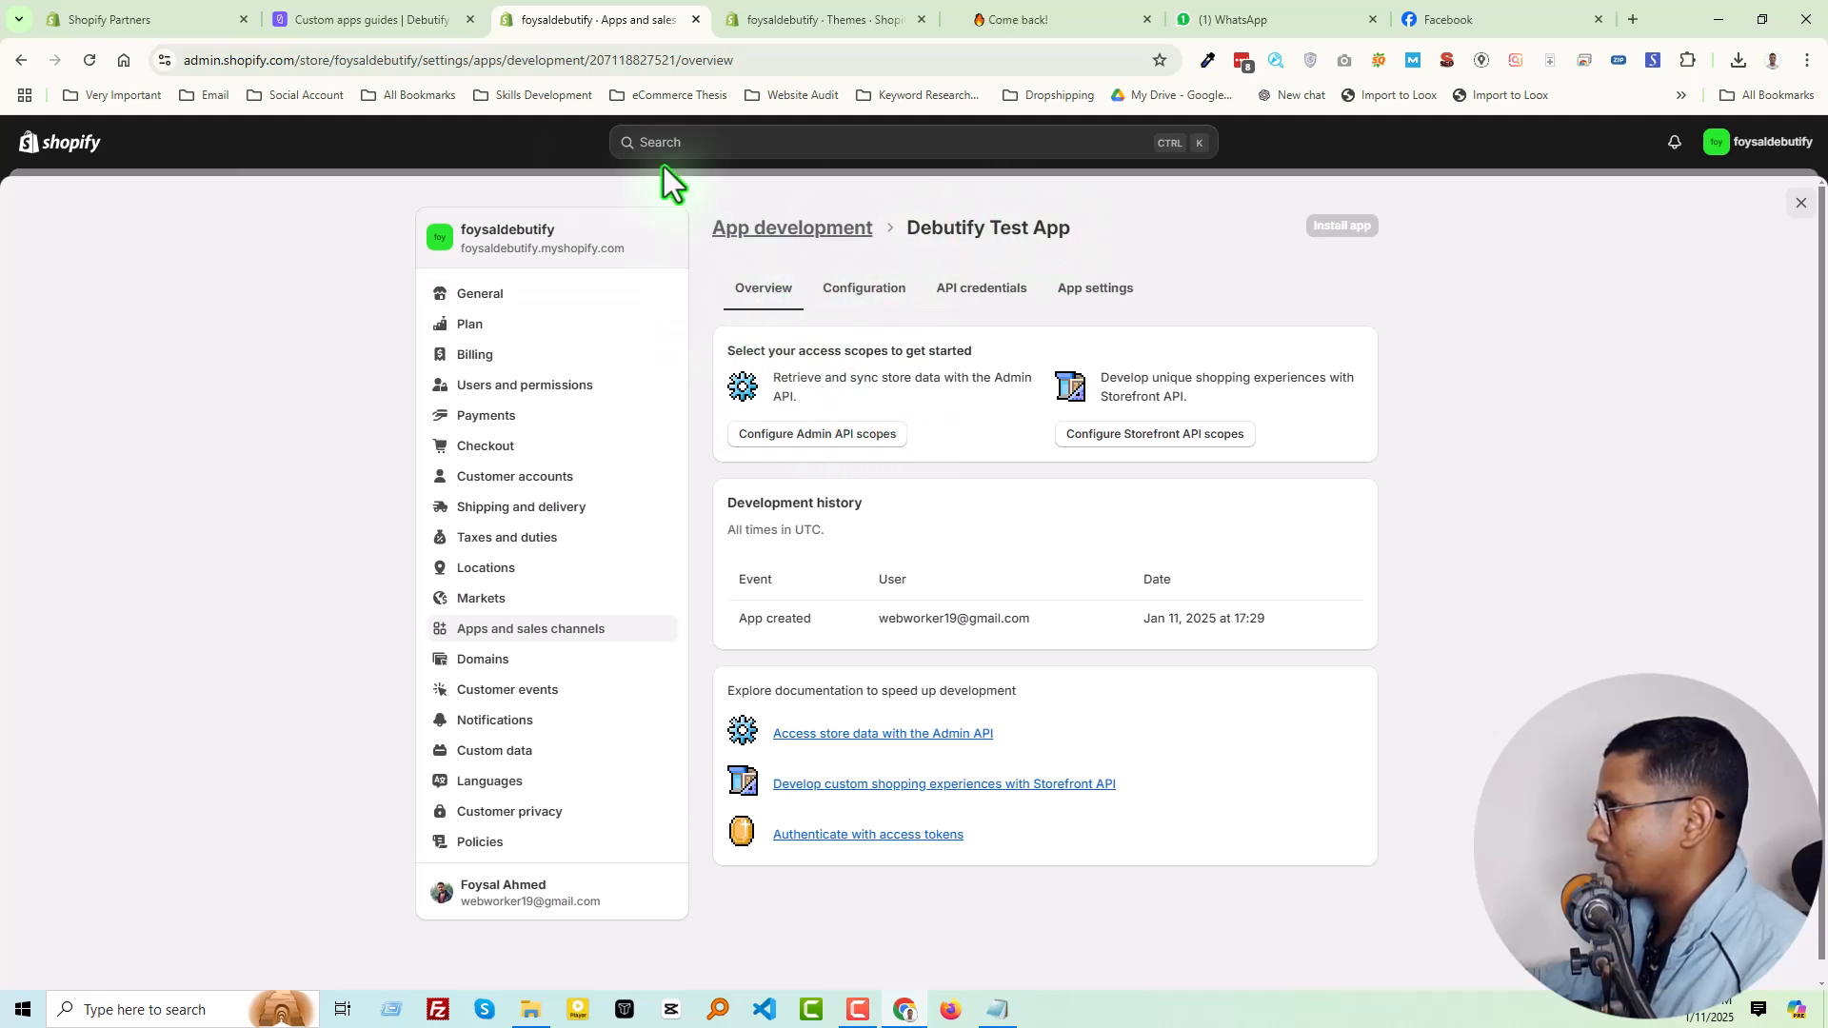
# Advance the custom apps guide past Create and install a custom app to its Select API scopes stage
pyautogui.click(396, 13)
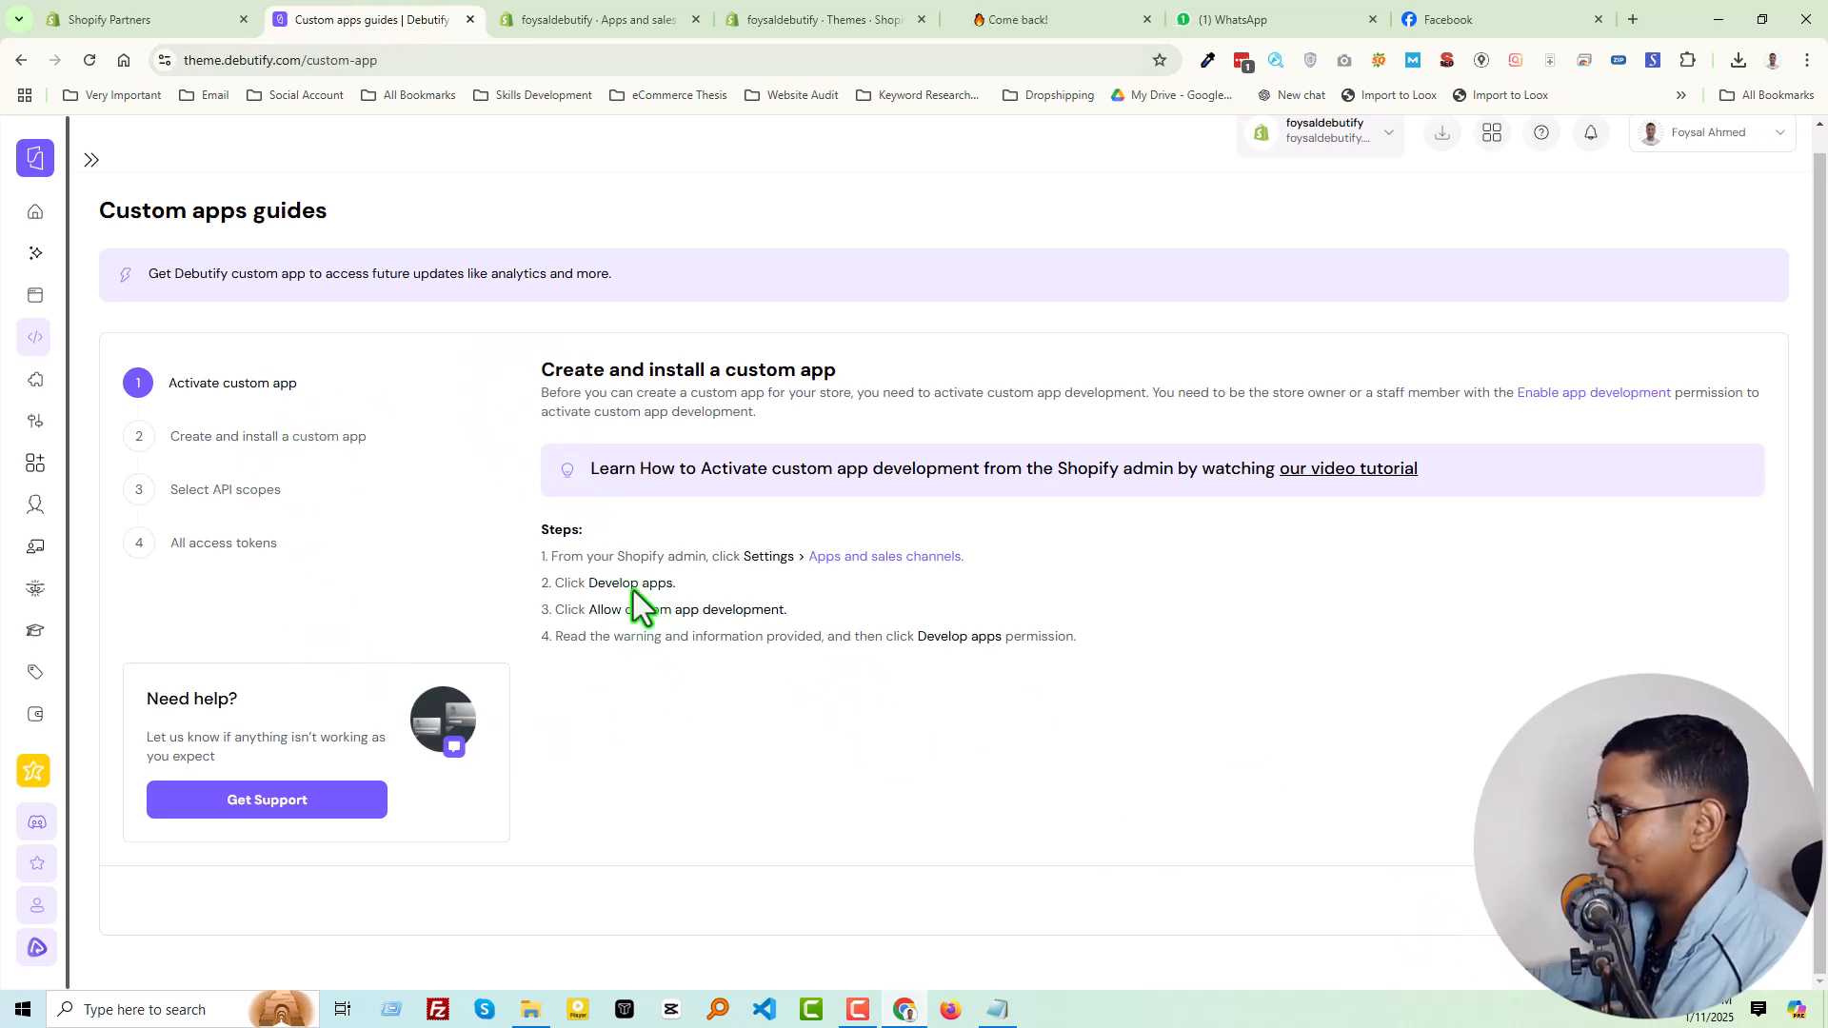
pyautogui.click(286, 437)
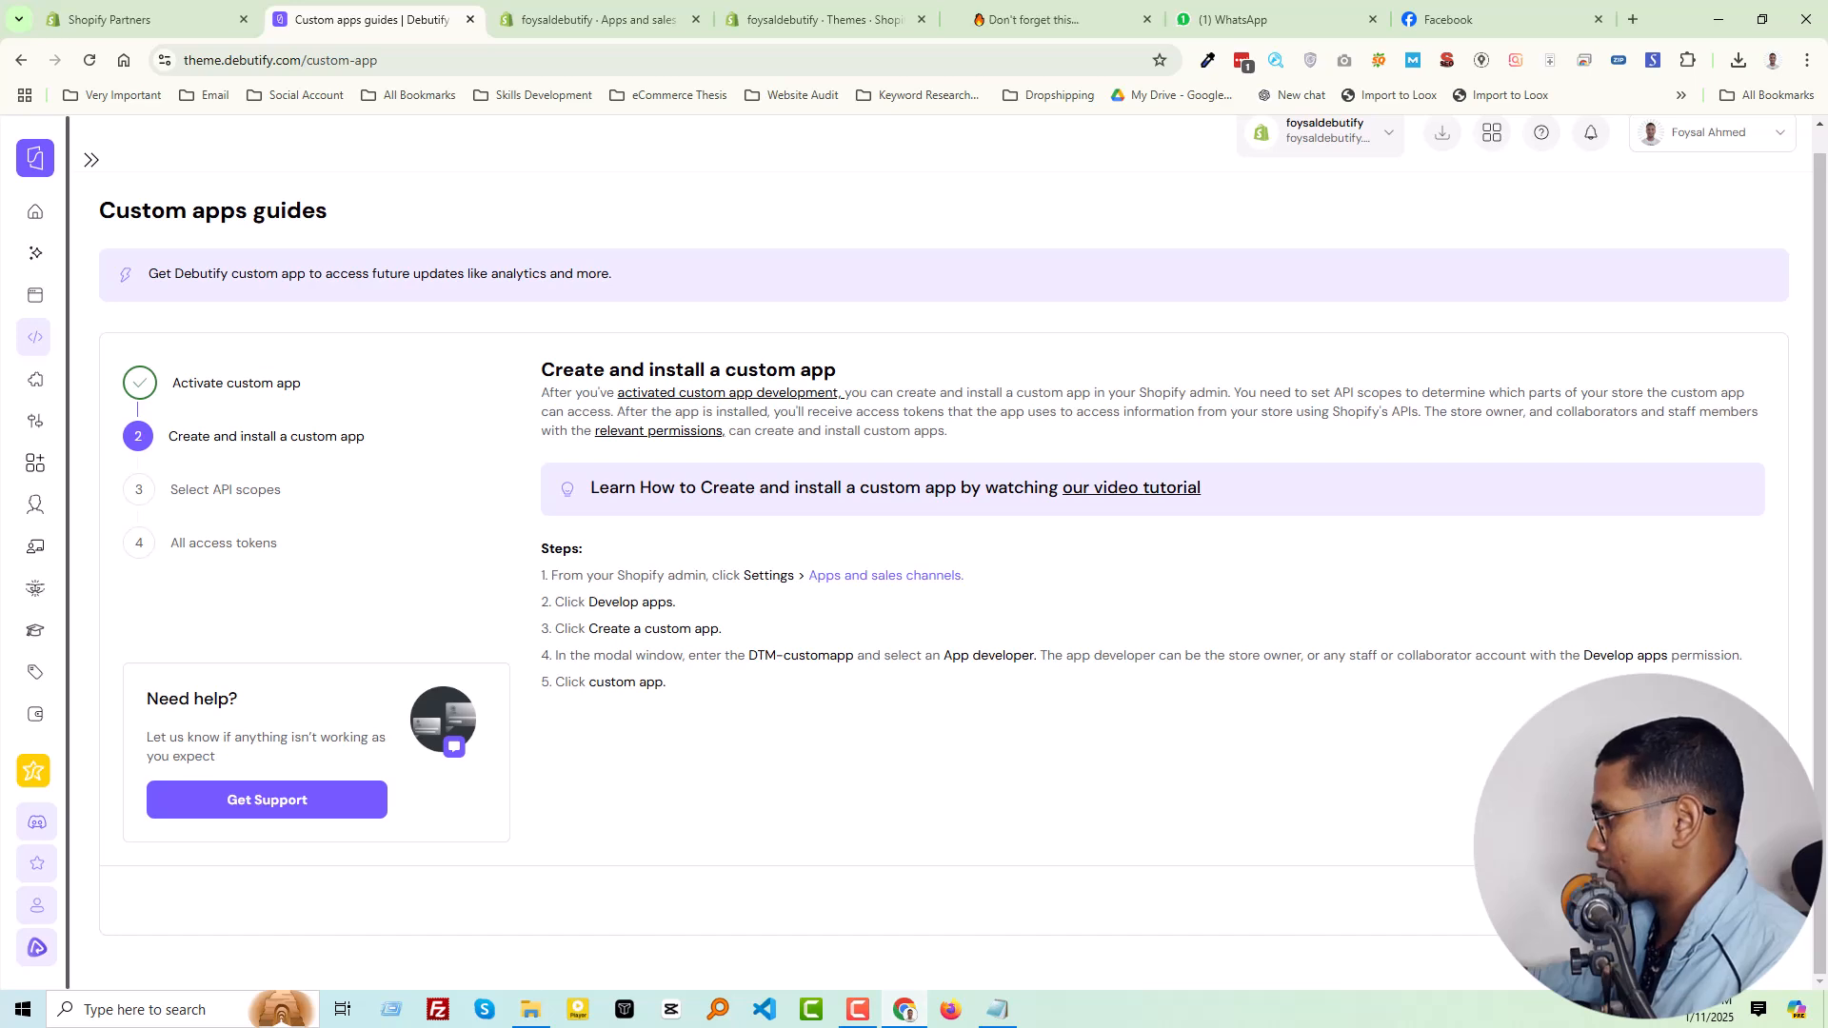
pyautogui.click(1721, 901)
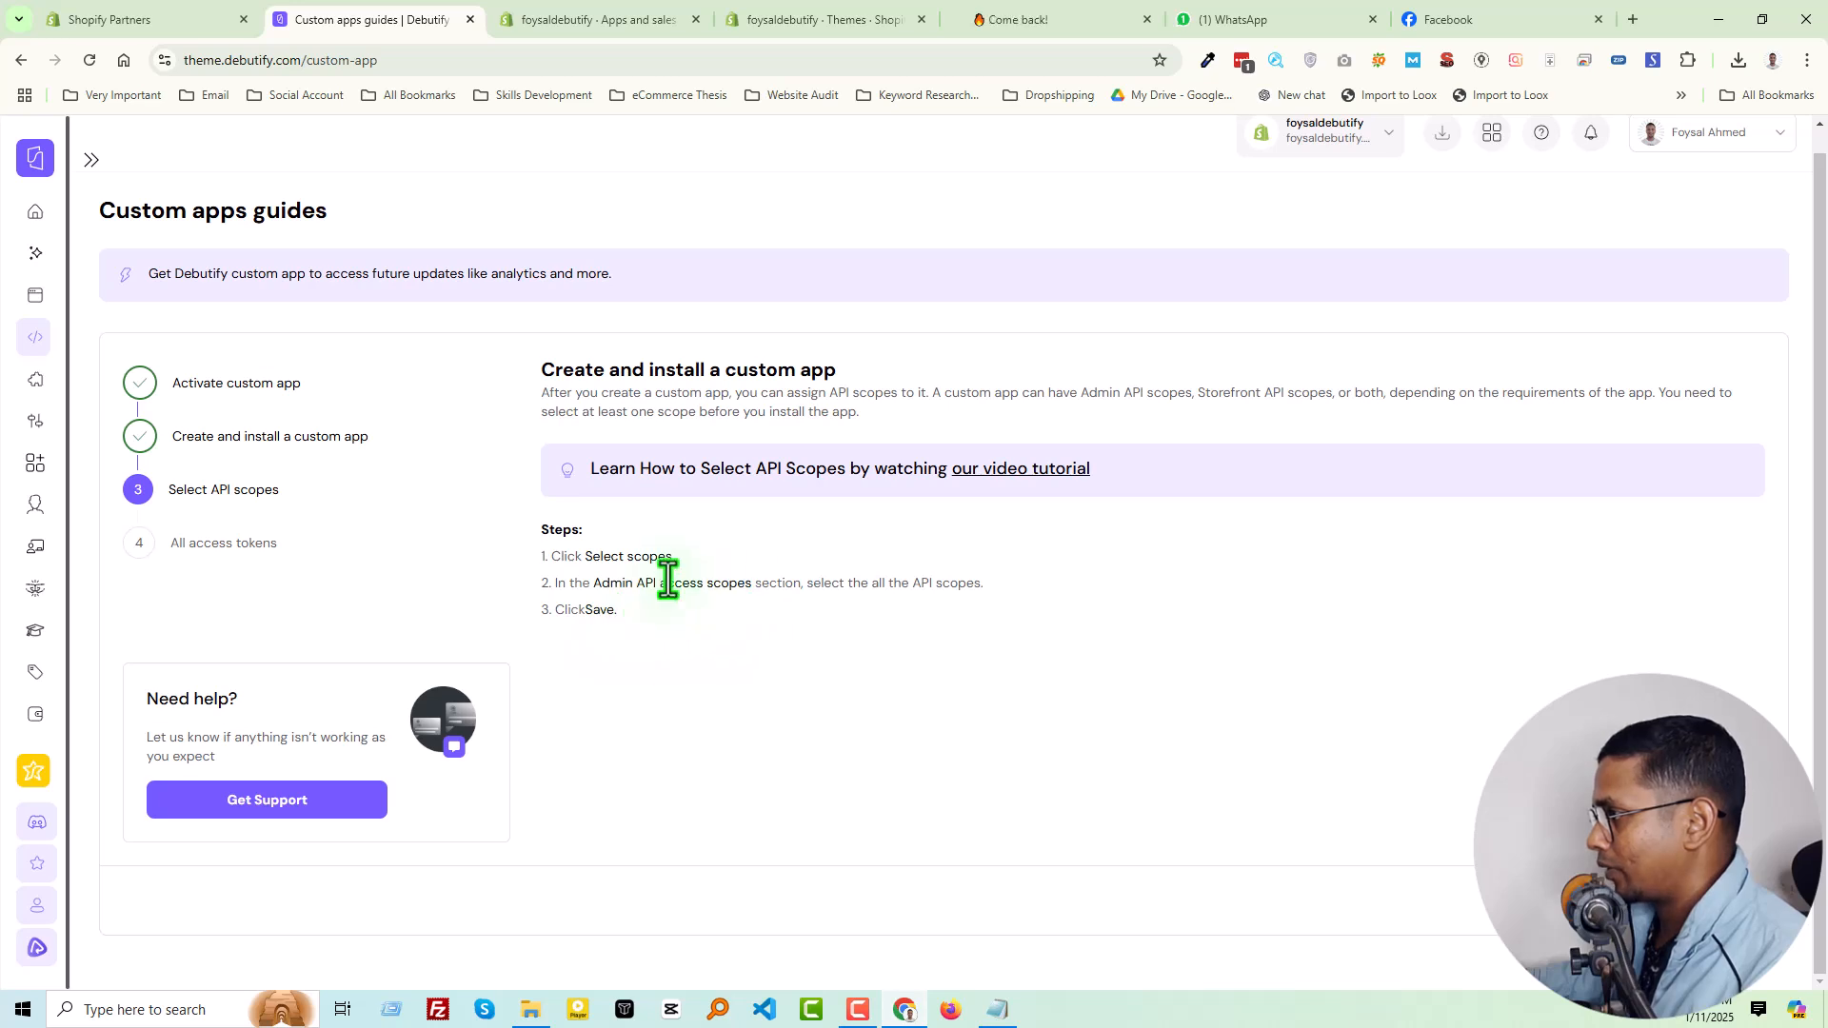
# Open the Admin API scopes configuration of Debutify Test App and look over the available scopes
pyautogui.click(566, 21)
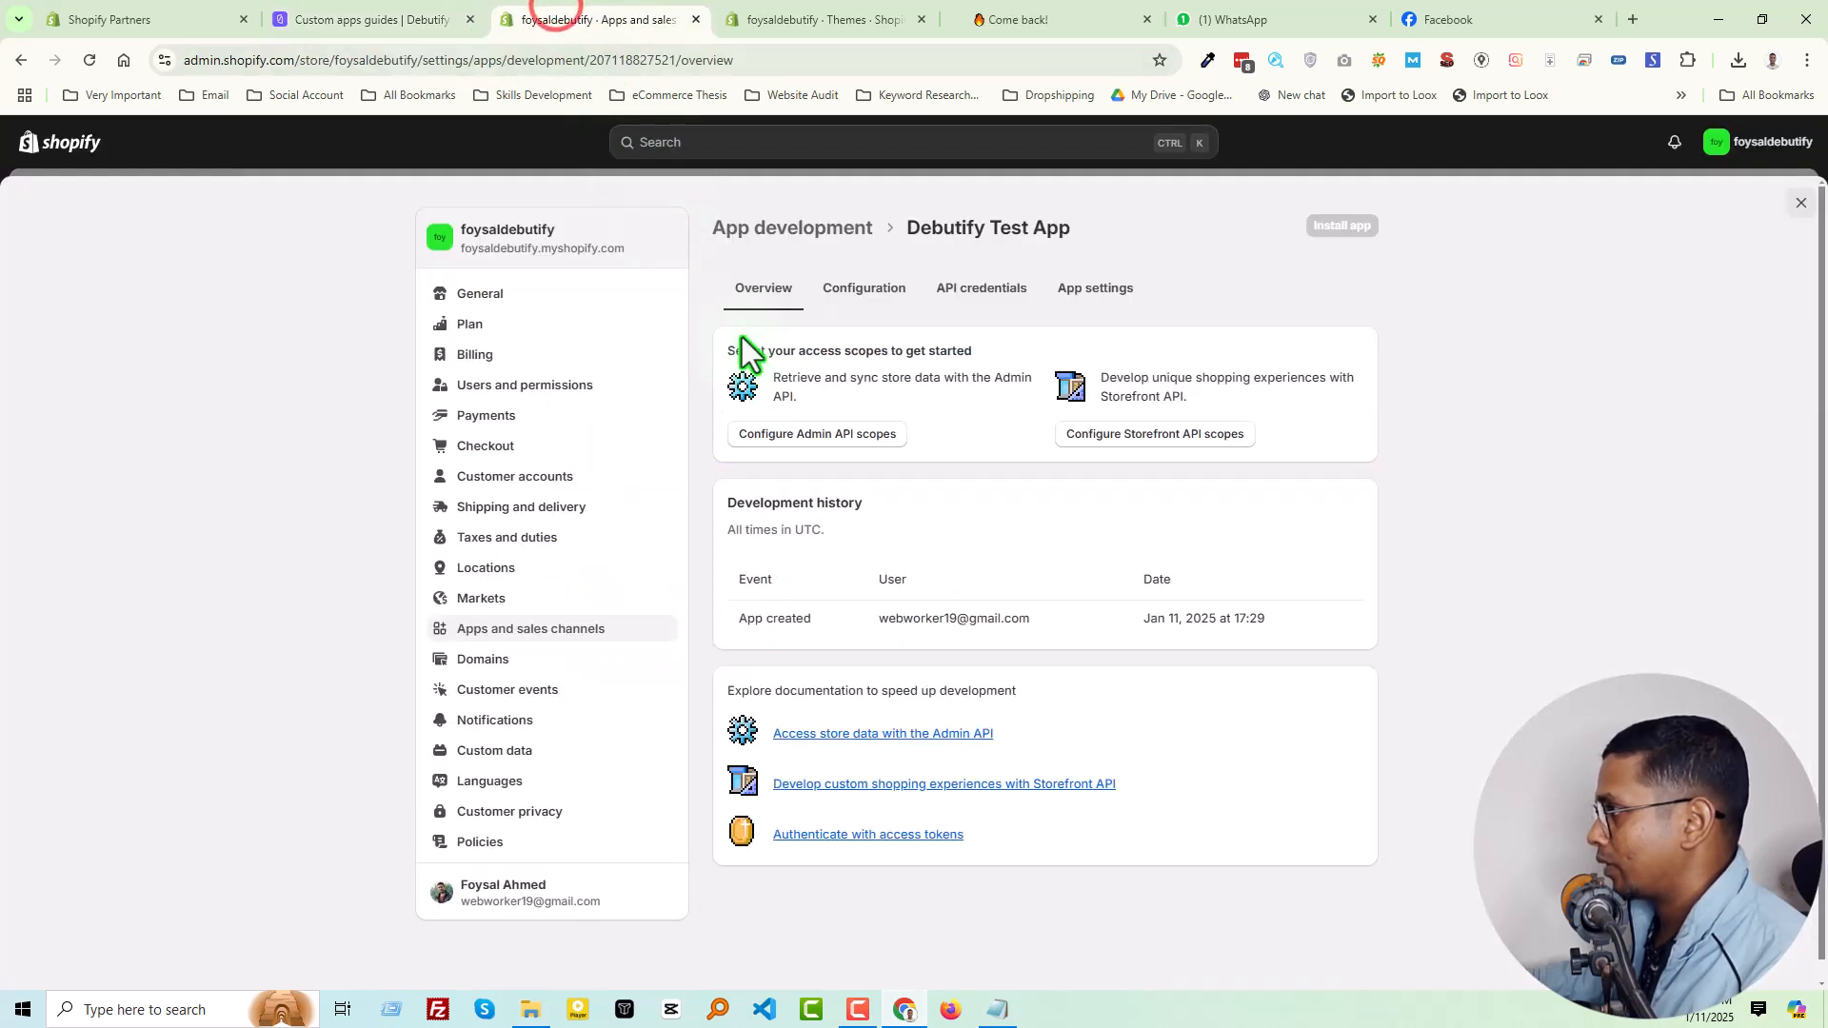
pyautogui.click(867, 436)
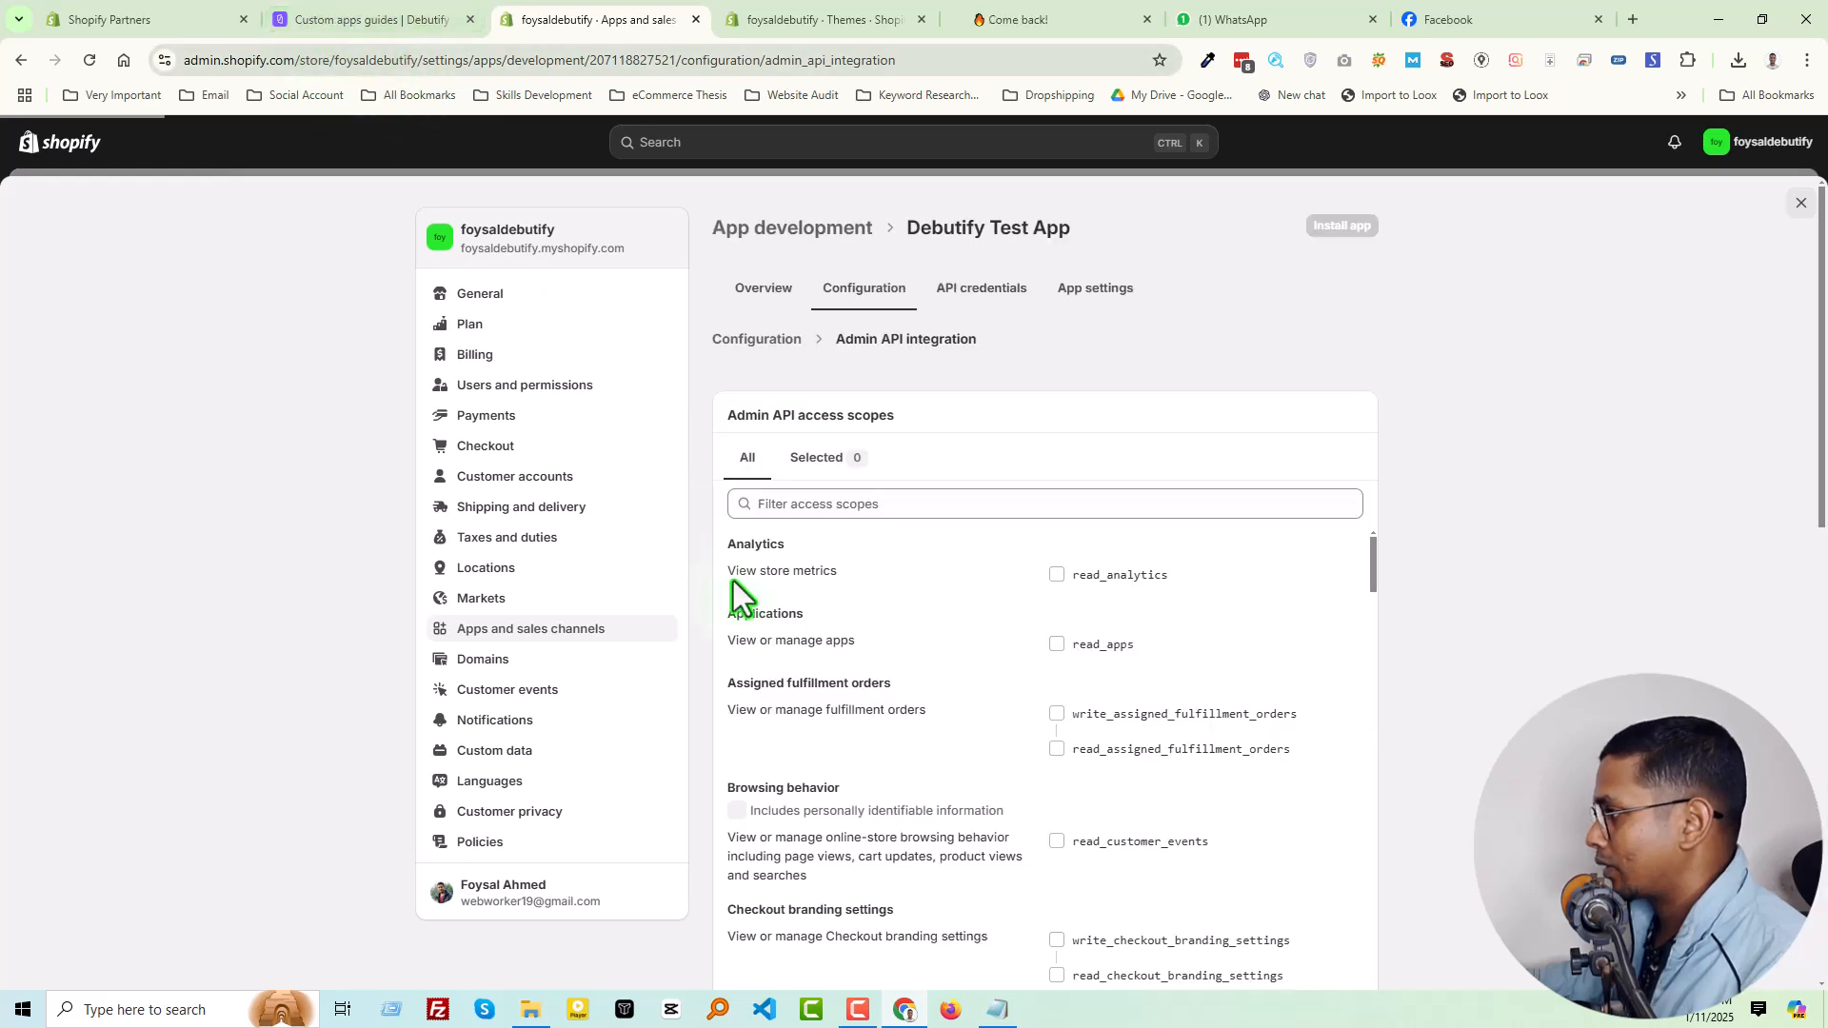
pyautogui.scroll(-1, 929, 686)
pyautogui.scroll(-5, 930, 687)
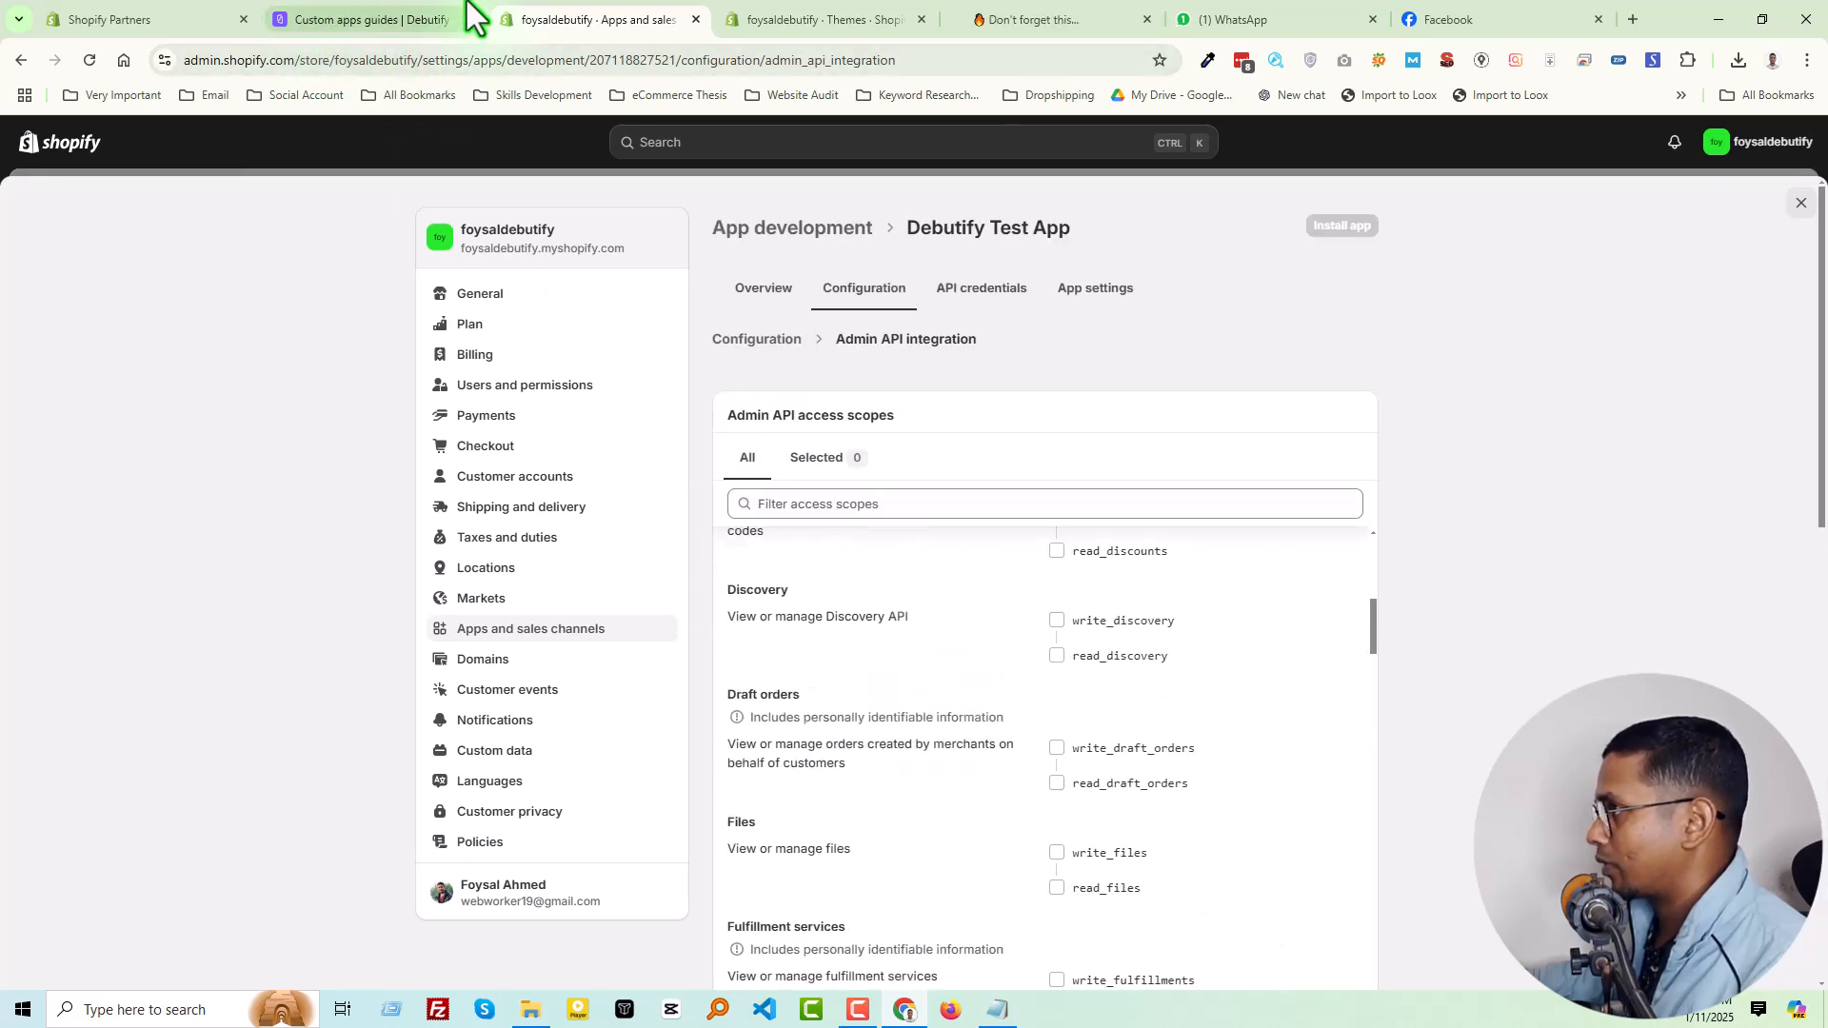
# Recheck the guide's scope instructions and look through the Admin API access scopes for a way to select them all
pyautogui.click(385, 19)
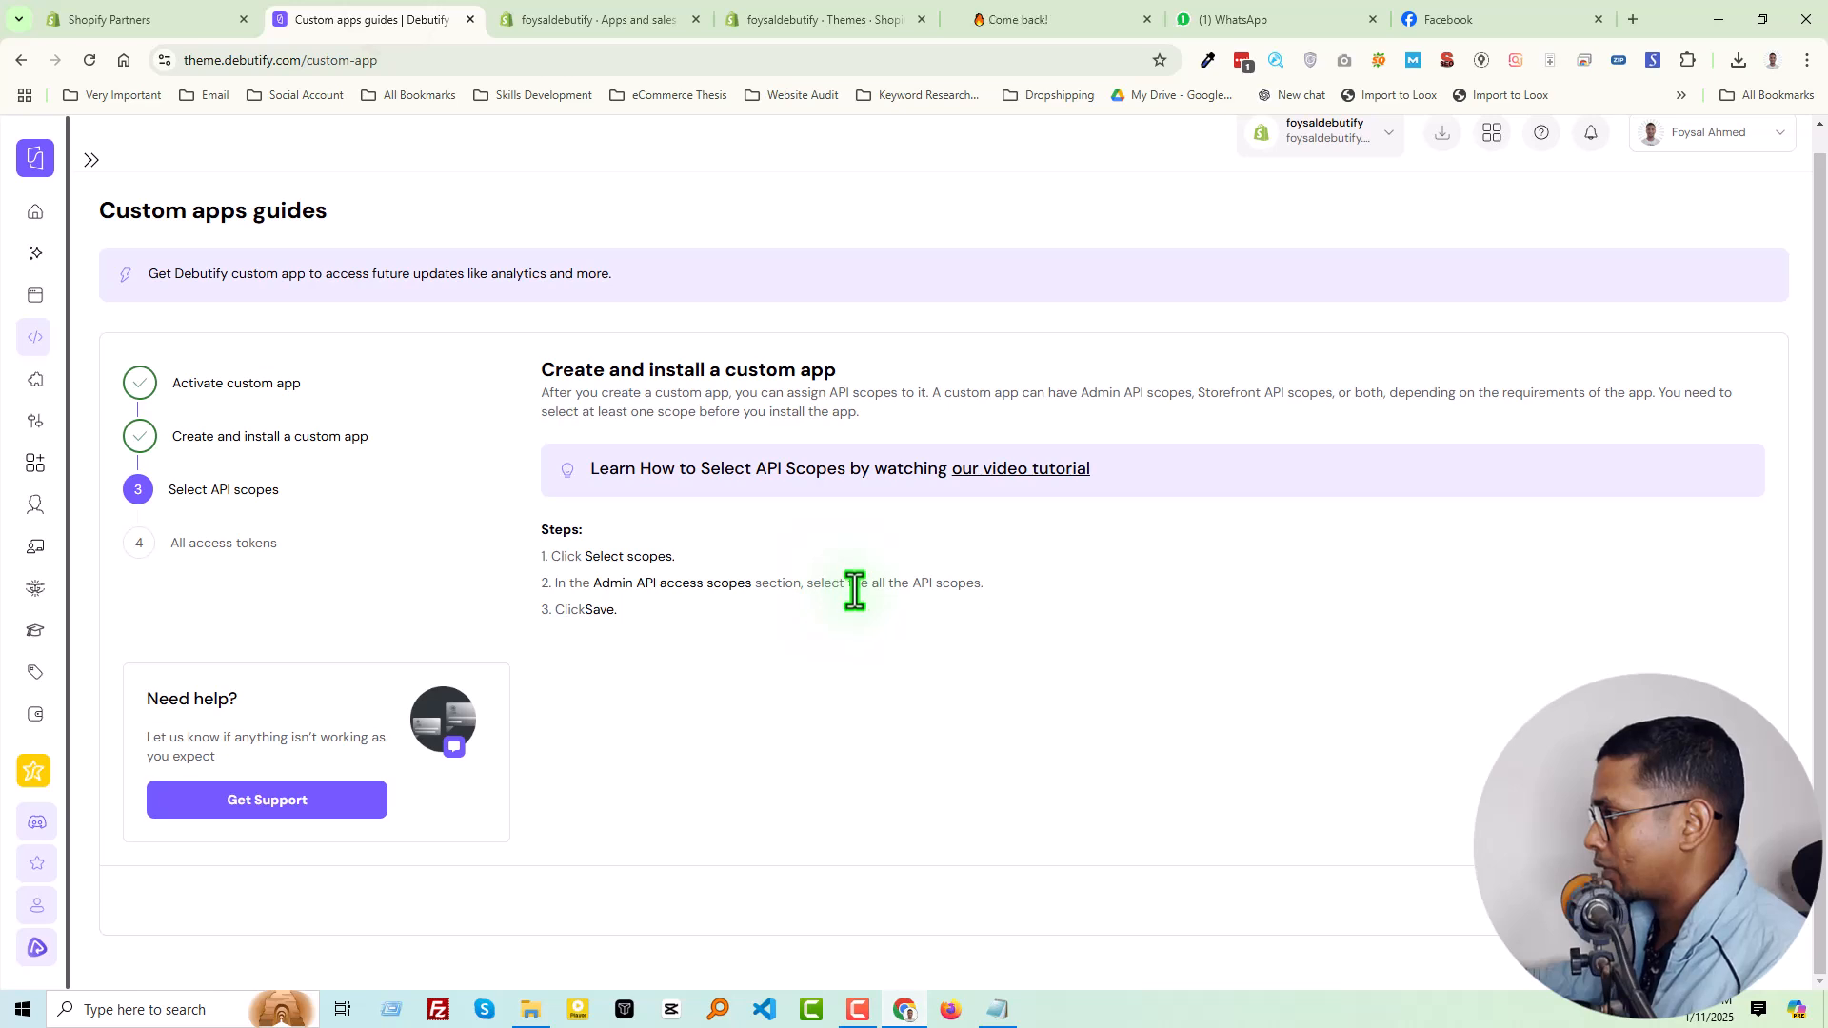
pyautogui.click(571, 20)
pyautogui.scroll(4, 798, 552)
pyautogui.click(752, 466)
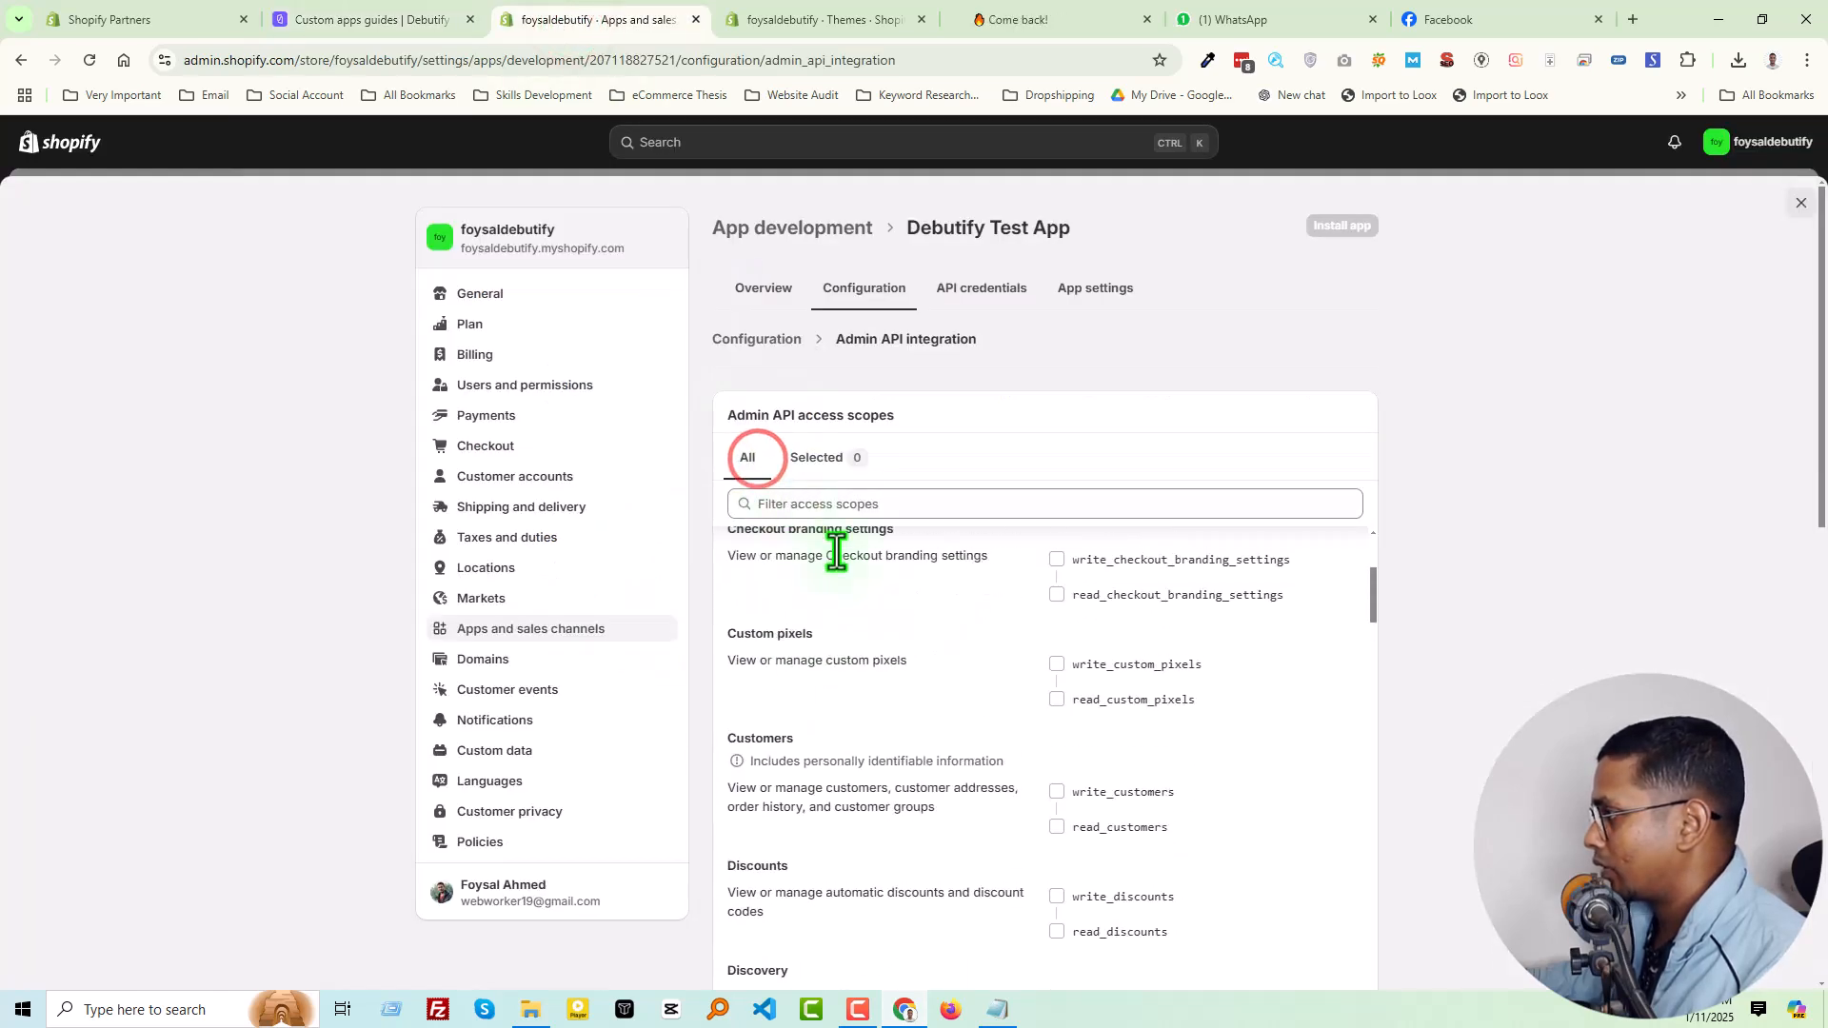
pyautogui.click(750, 461)
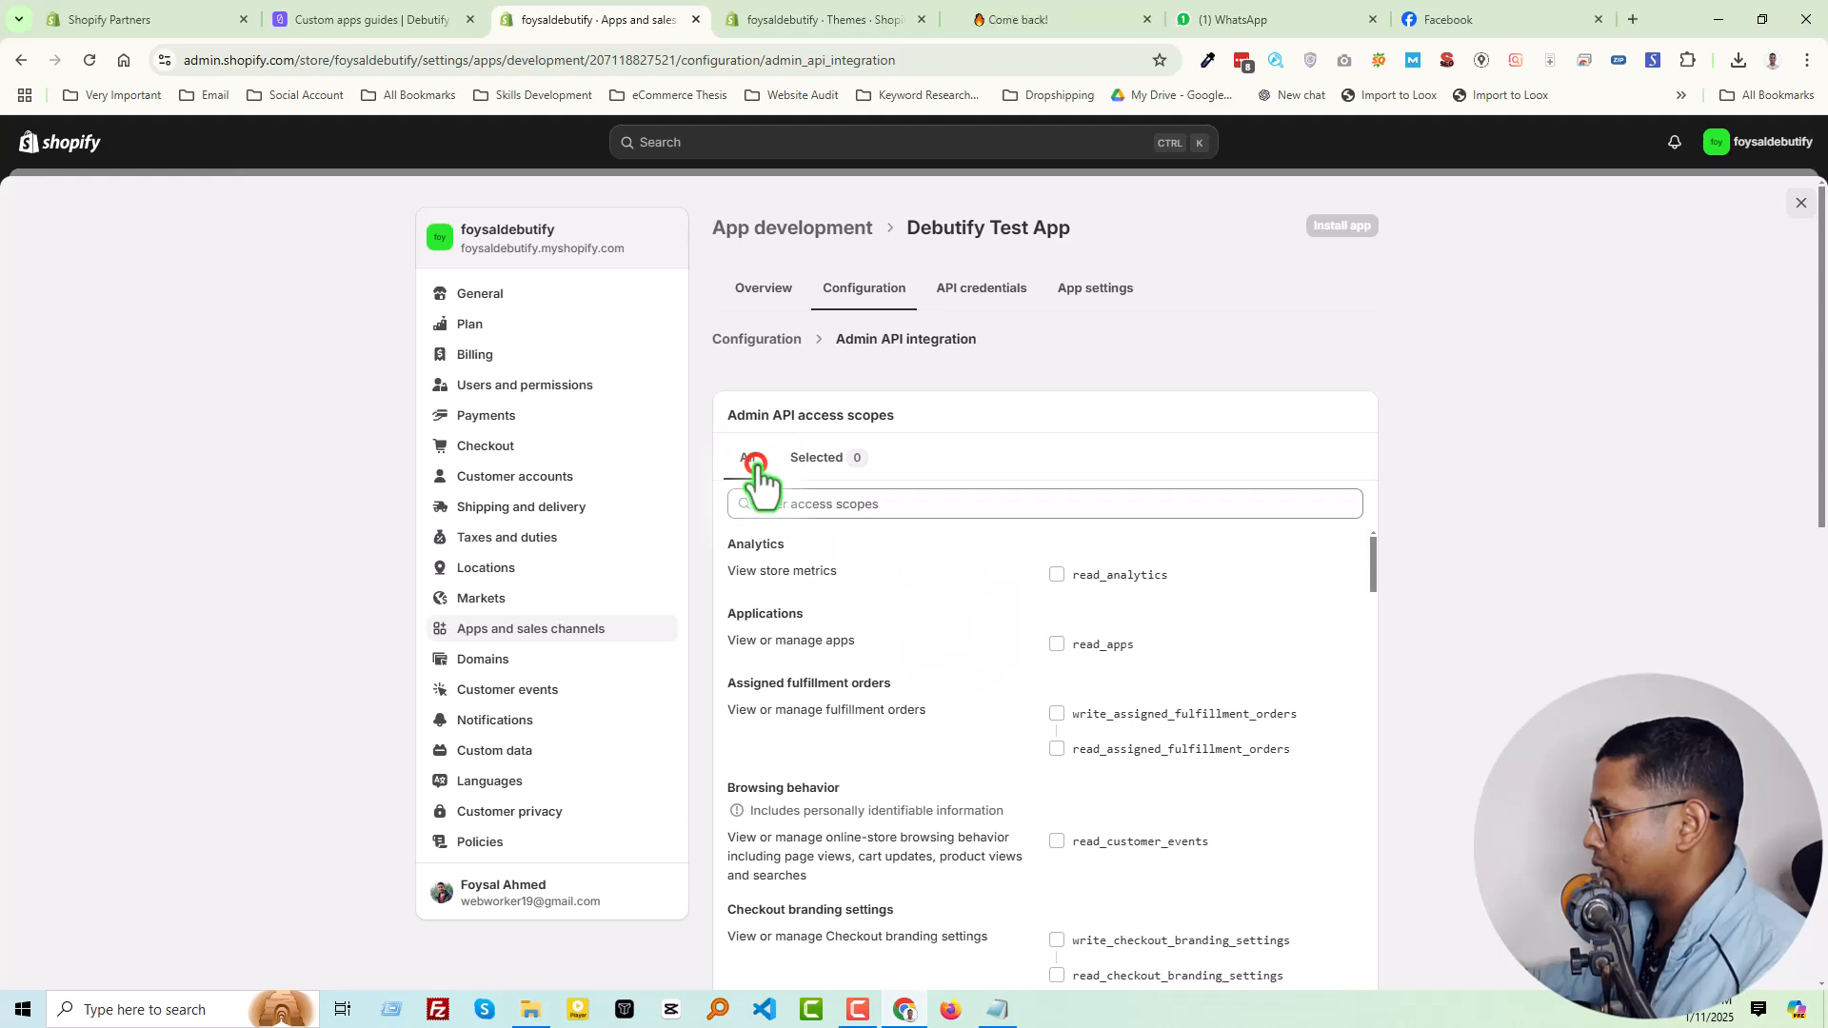
pyautogui.scroll(-10, 1166, 667)
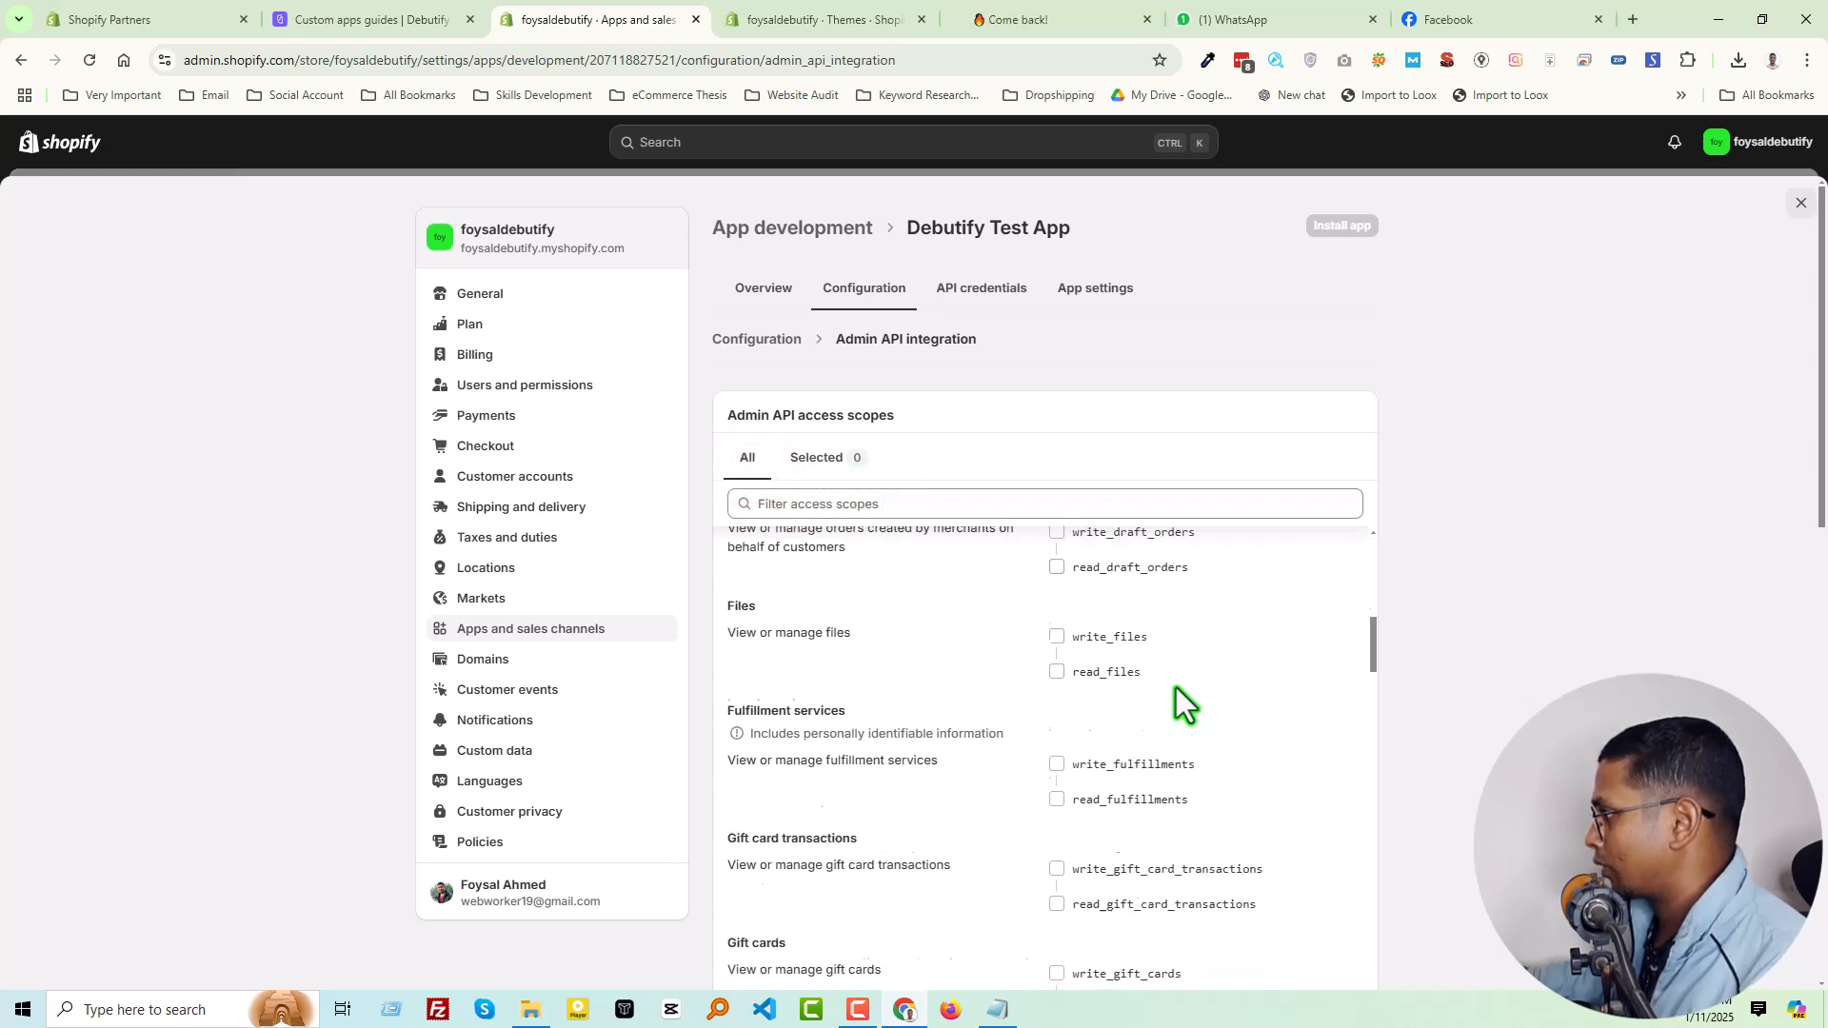
pyautogui.scroll(-5, 1428, 695)
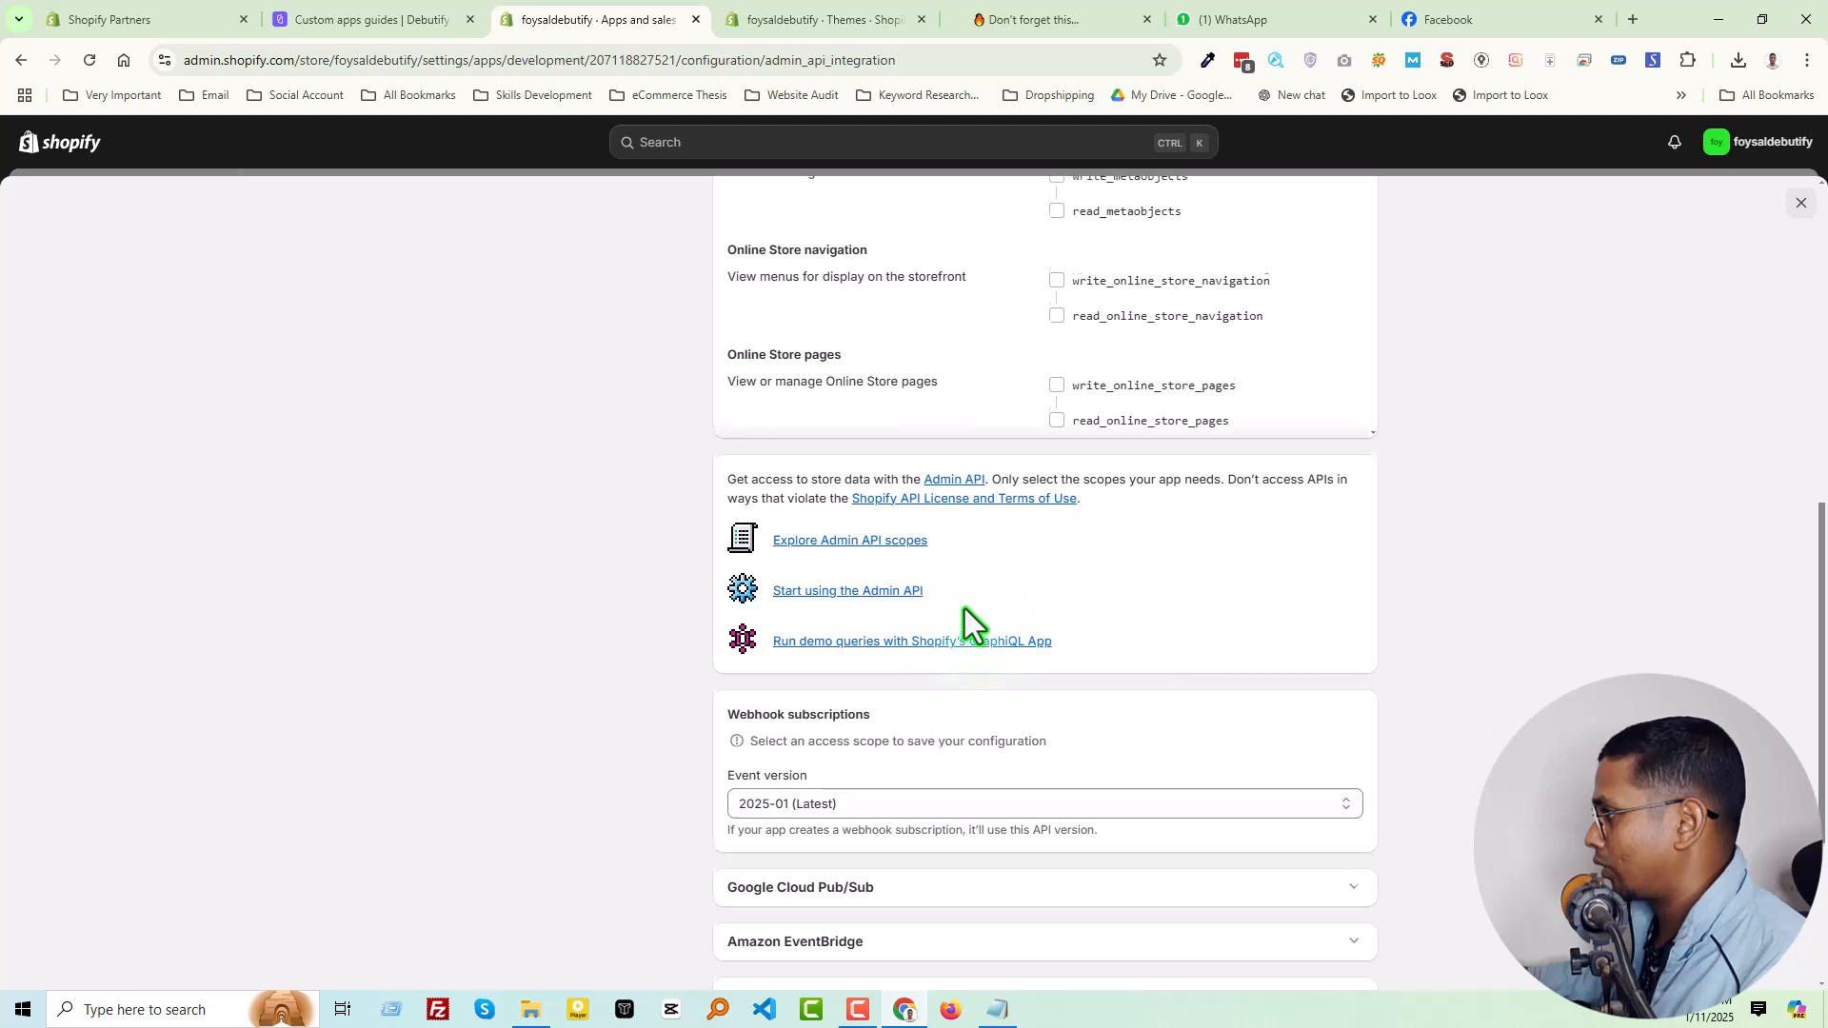
pyautogui.scroll(5, 963, 610)
pyautogui.scroll(8, 1076, 619)
pyautogui.scroll(3, 1066, 580)
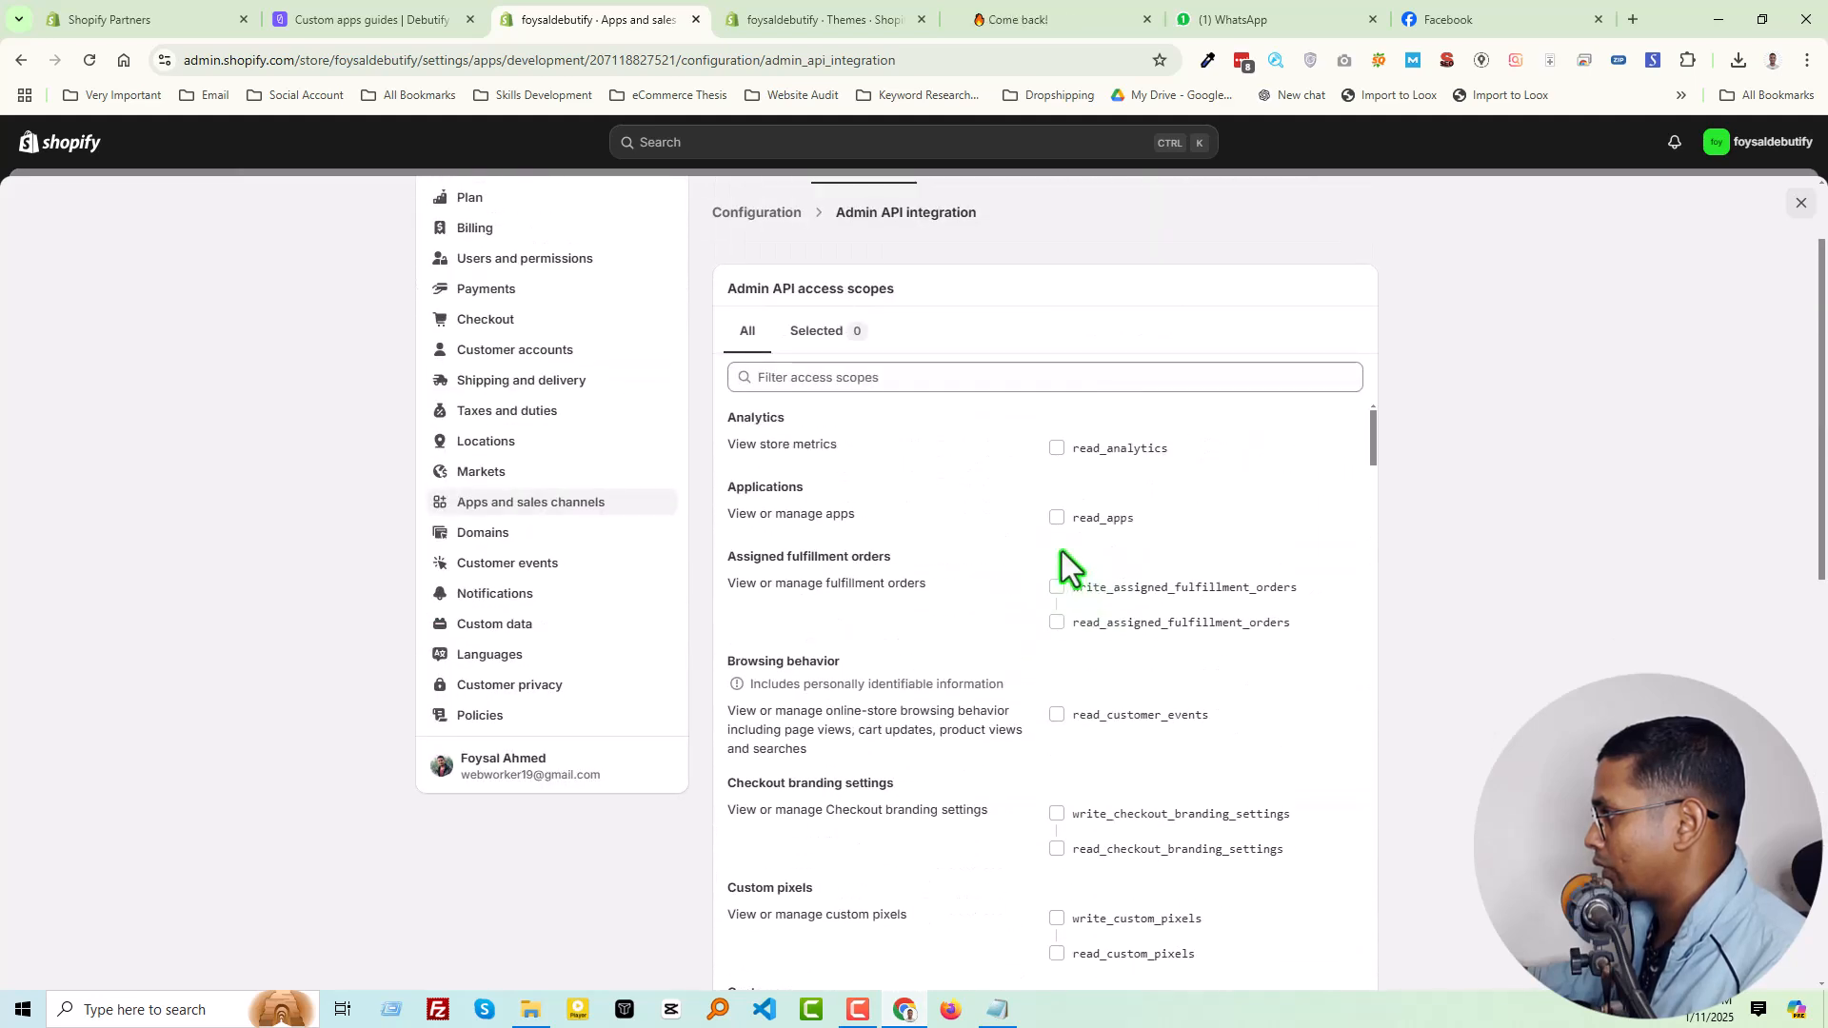
pyautogui.scroll(2, 933, 562)
pyautogui.click(812, 461)
pyautogui.click(747, 461)
# Select the Admin API scopes for analytics, apps, assigned fulfillment orders and customer events
pyautogui.click(1089, 572)
pyautogui.click(1064, 645)
pyautogui.click(1095, 714)
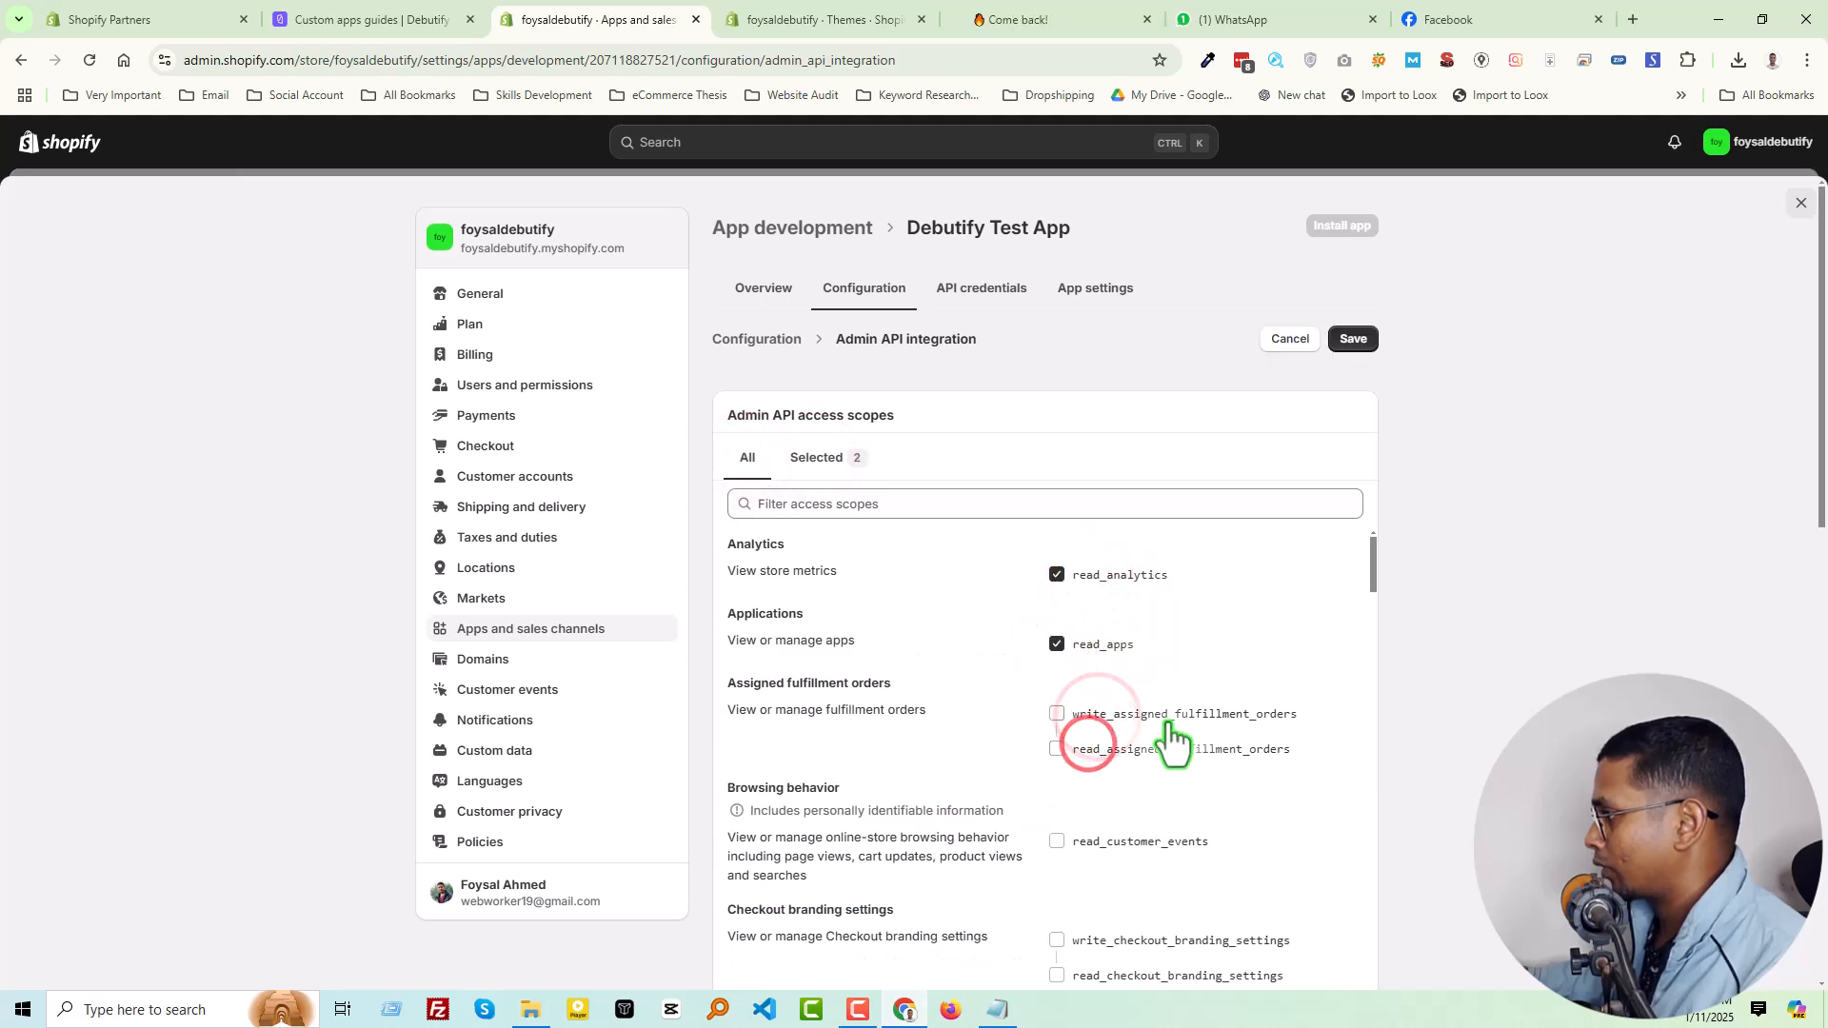
pyautogui.scroll(-2, 1190, 739)
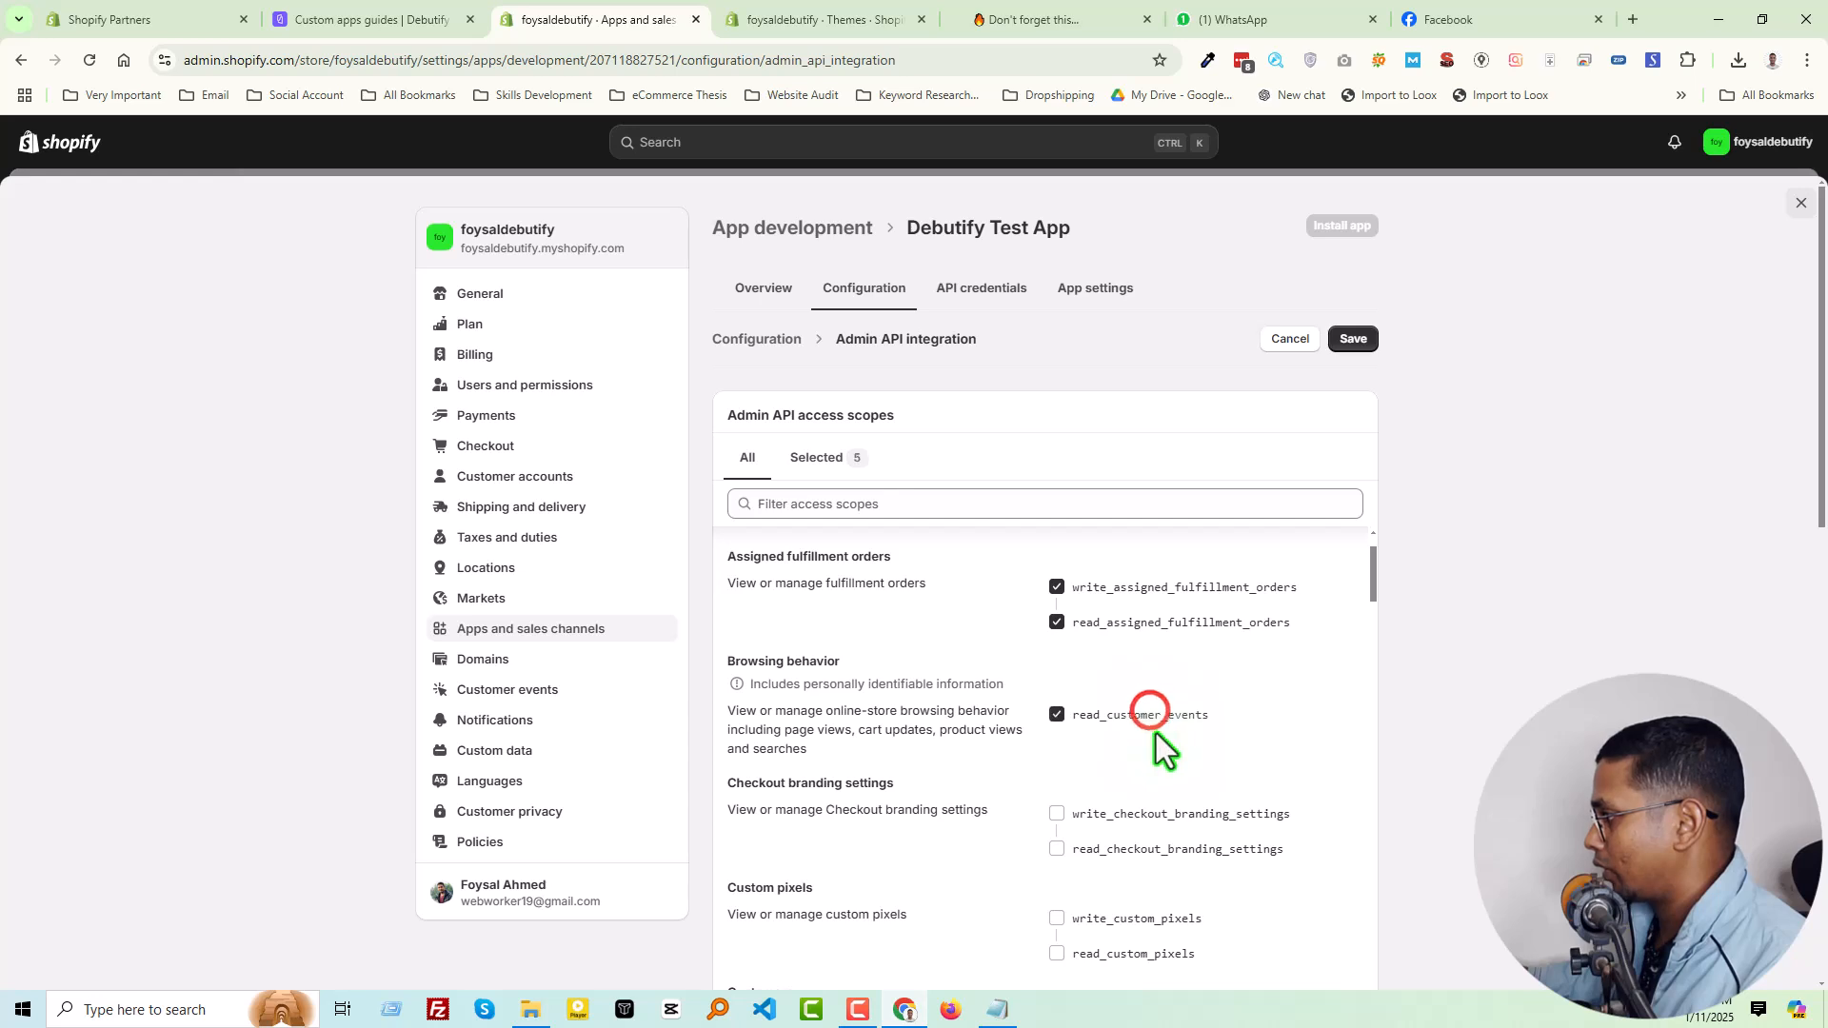
# Select the read and write scopes for checkout branding settings, custom pixels, customers, discounts and discovery
pyautogui.scroll(-4, 1152, 731)
pyautogui.click(1102, 557)
pyautogui.click(1095, 664)
pyautogui.click(1094, 792)
pyautogui.scroll(-1, 1143, 809)
pyautogui.click(1121, 770)
pyautogui.click(1121, 874)
# Select the read and write scopes for draft orders, files, fulfillment services, gift card transactions and gift cards
pyautogui.scroll(-2, 1157, 809)
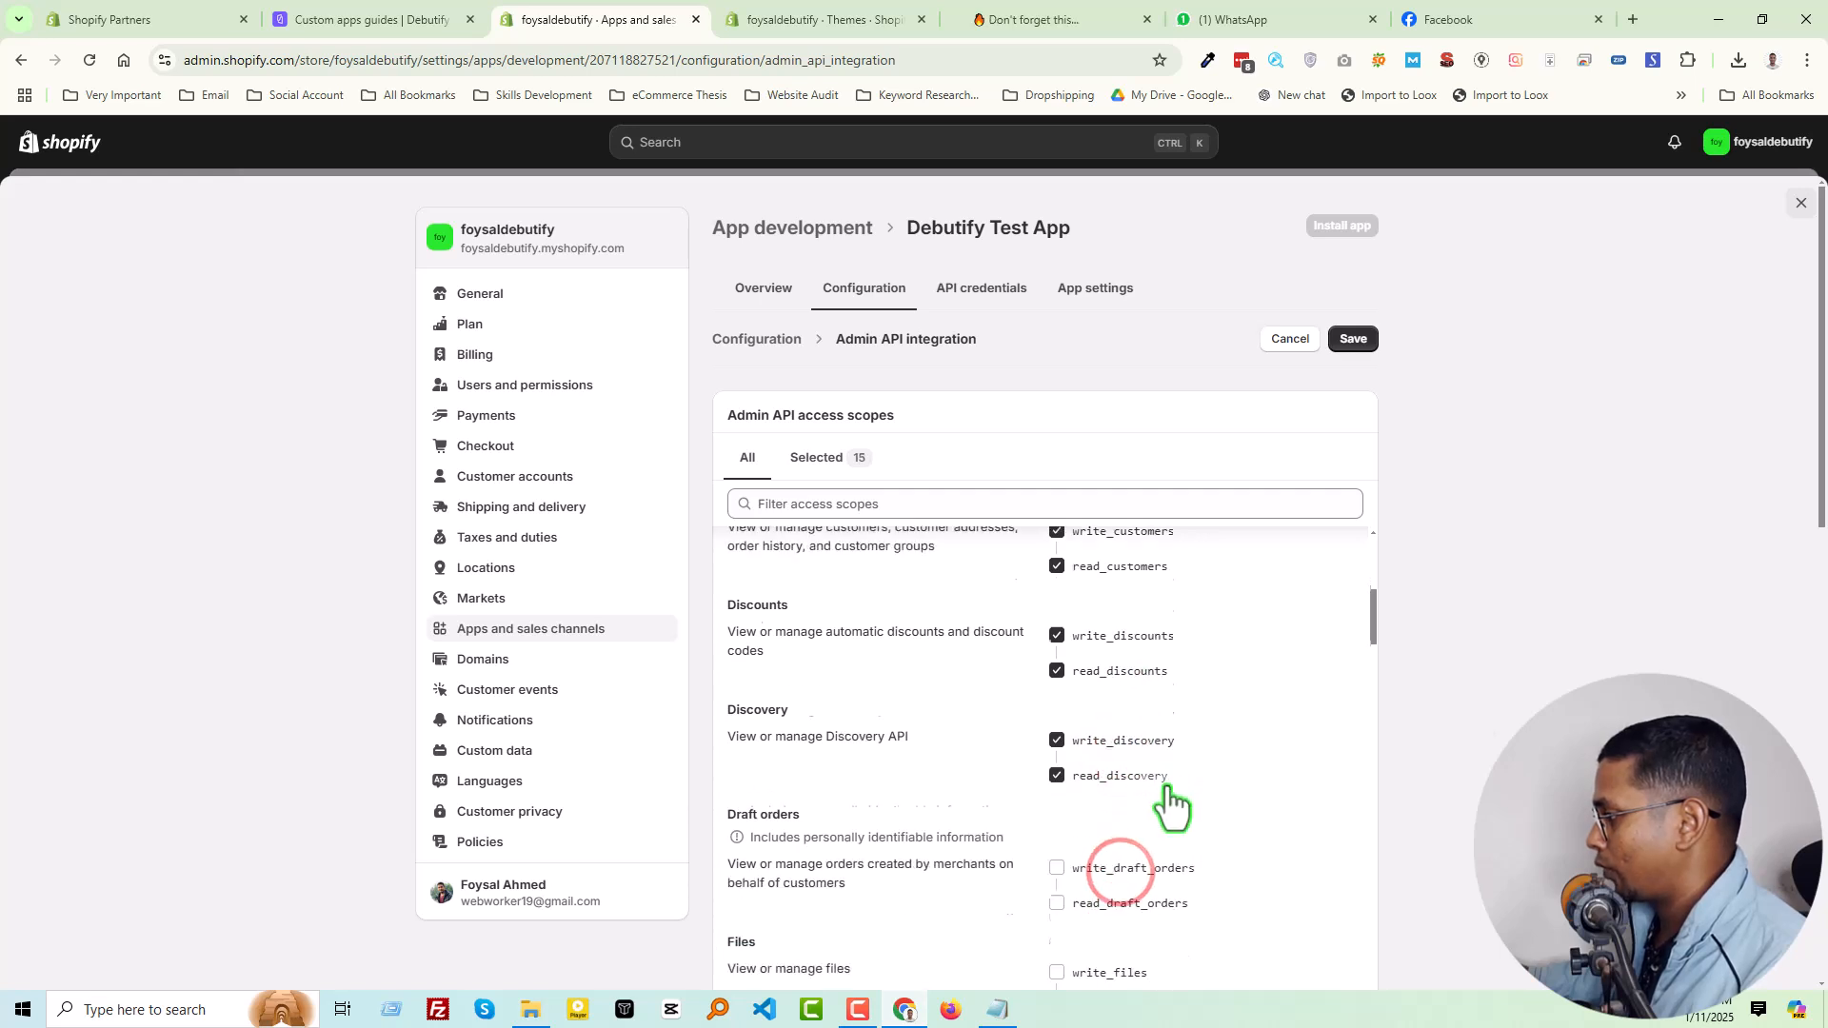
pyautogui.click(1107, 795)
pyautogui.click(1101, 852)
pyautogui.click(1115, 750)
pyautogui.scroll(-2, 1120, 776)
pyautogui.click(1116, 733)
pyautogui.click(1116, 831)
# Select the read and write scopes for inventory, legal policies, locations, marketing events and merchant-managed fulfillment orders
pyautogui.scroll(-1, 1133, 856)
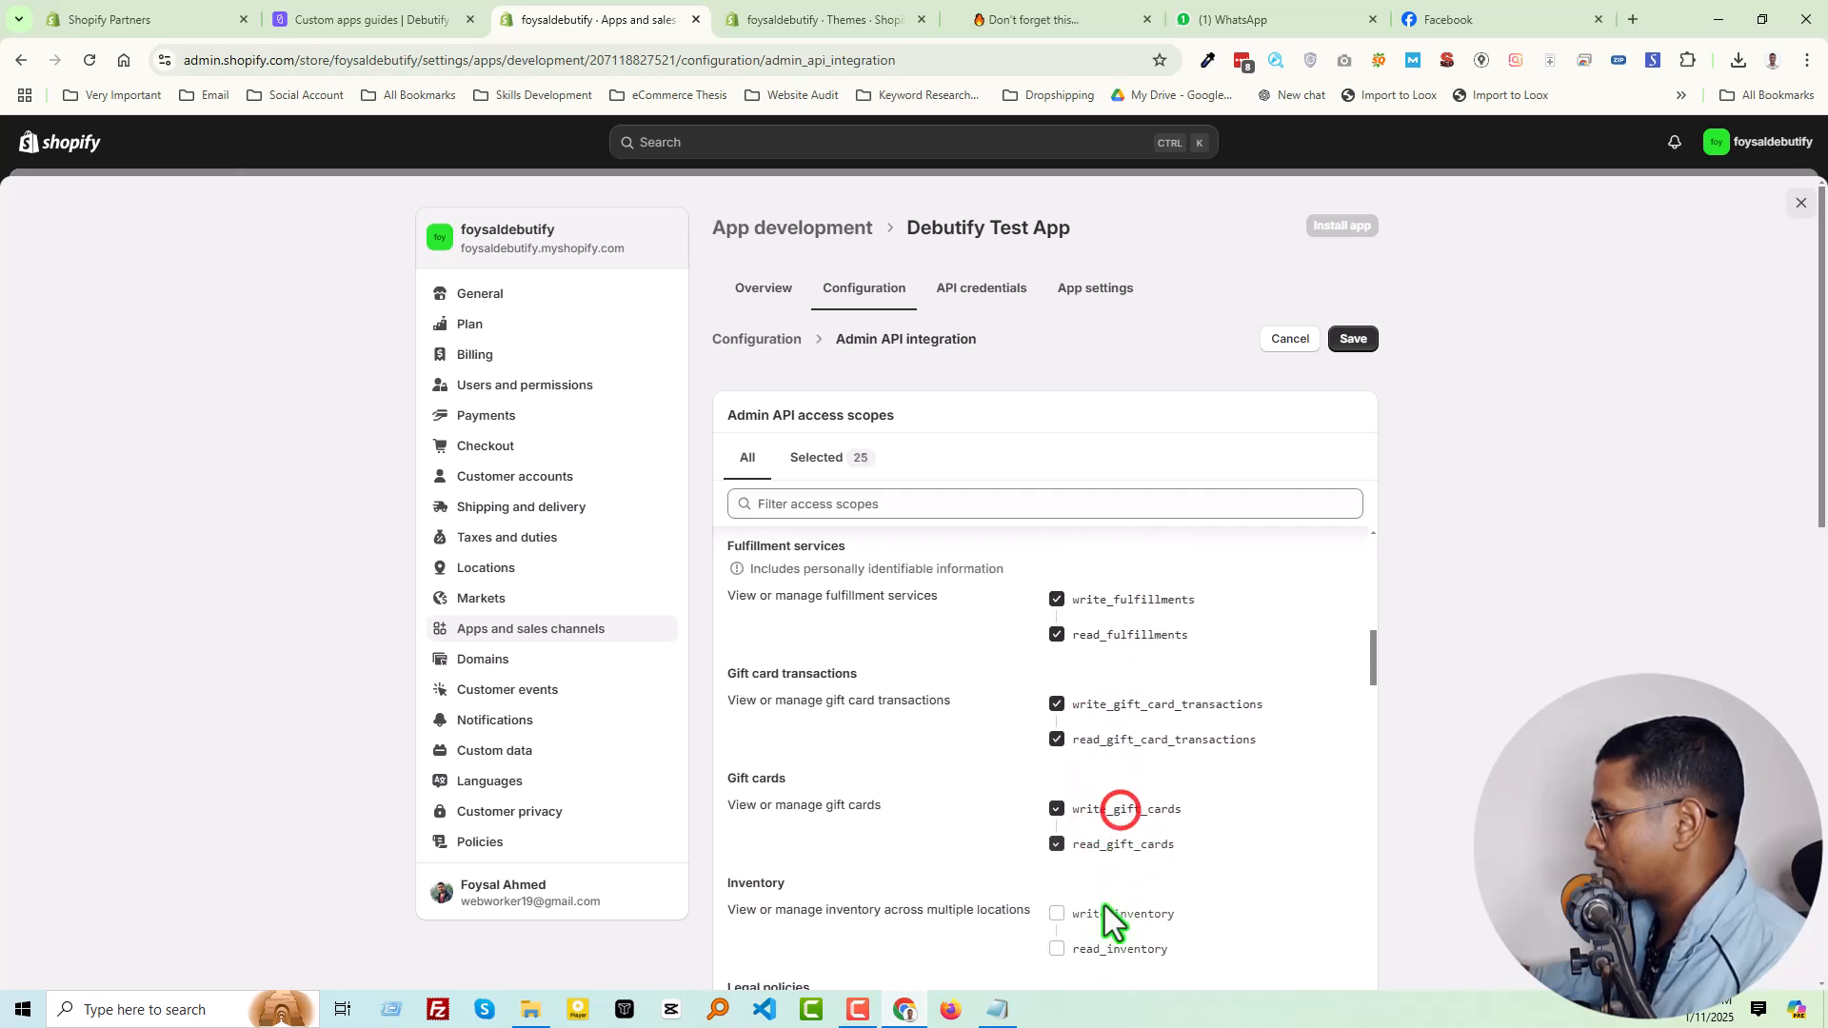
pyautogui.click(1107, 900)
pyautogui.scroll(-2, 1104, 857)
pyautogui.click(1104, 765)
pyautogui.click(1097, 890)
pyautogui.scroll(-1, 1121, 860)
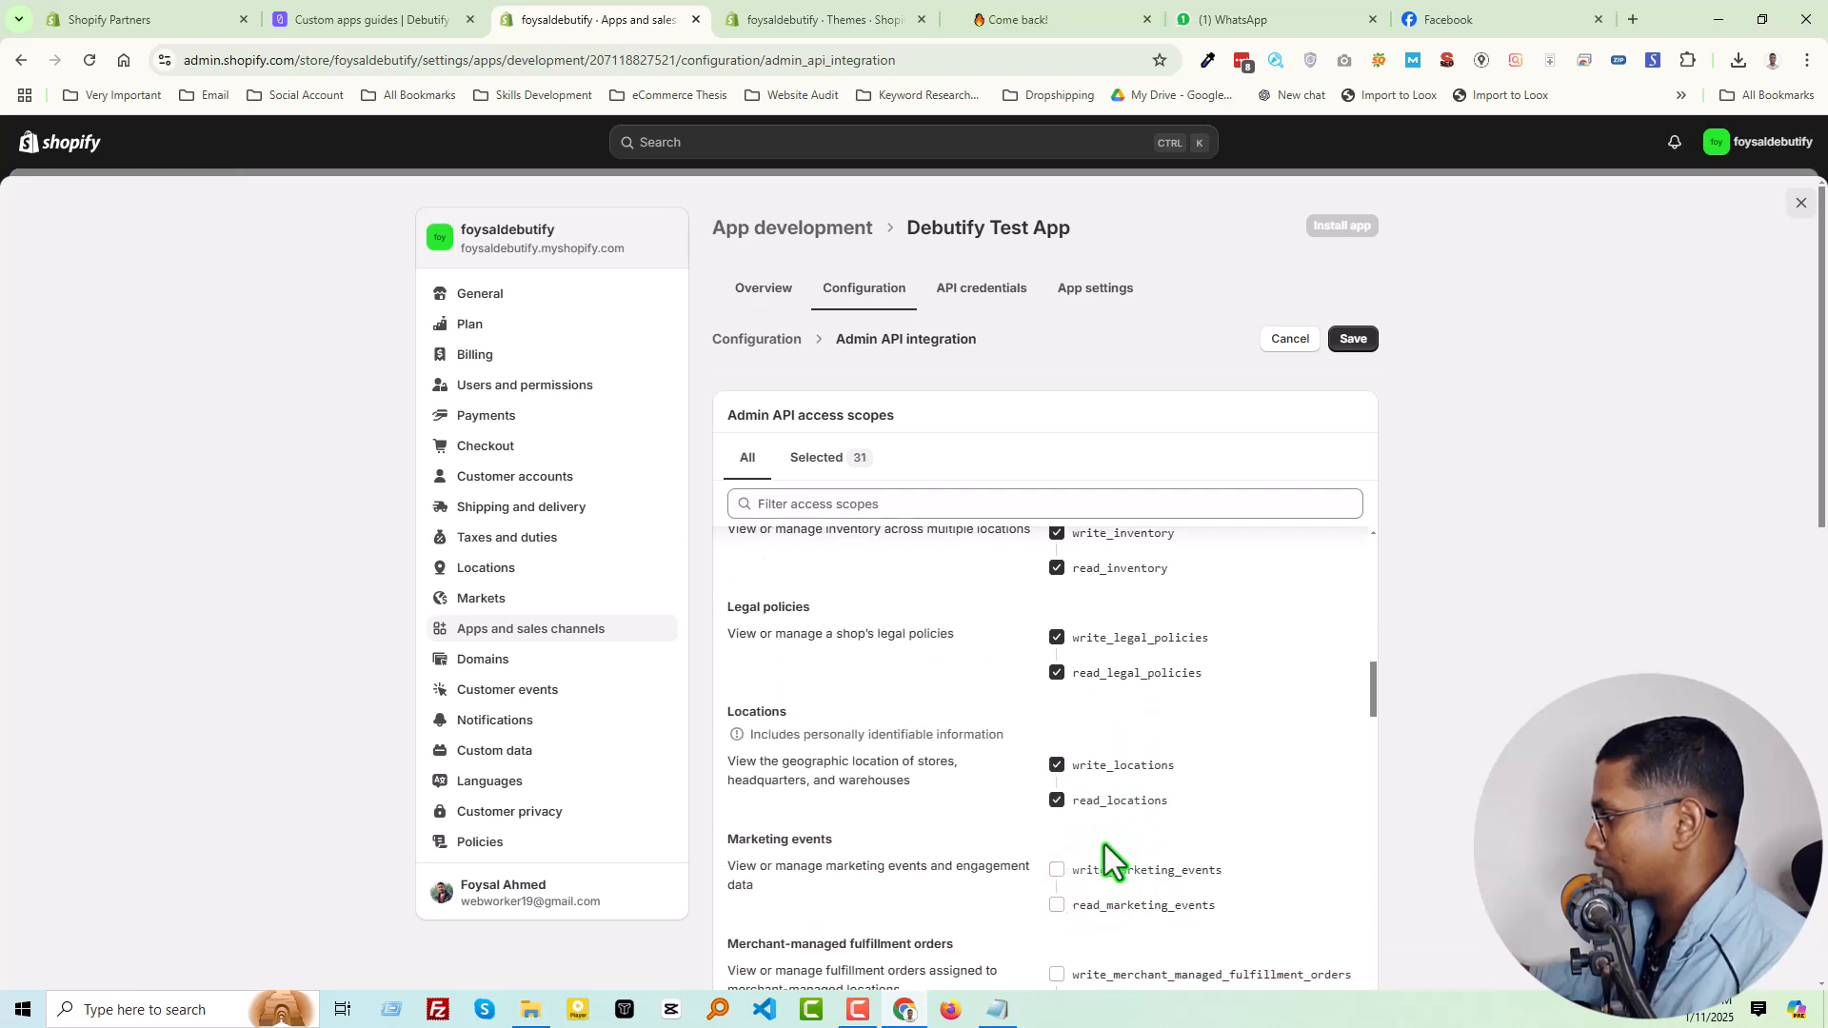
pyautogui.click(1105, 871)
pyautogui.click(1104, 970)
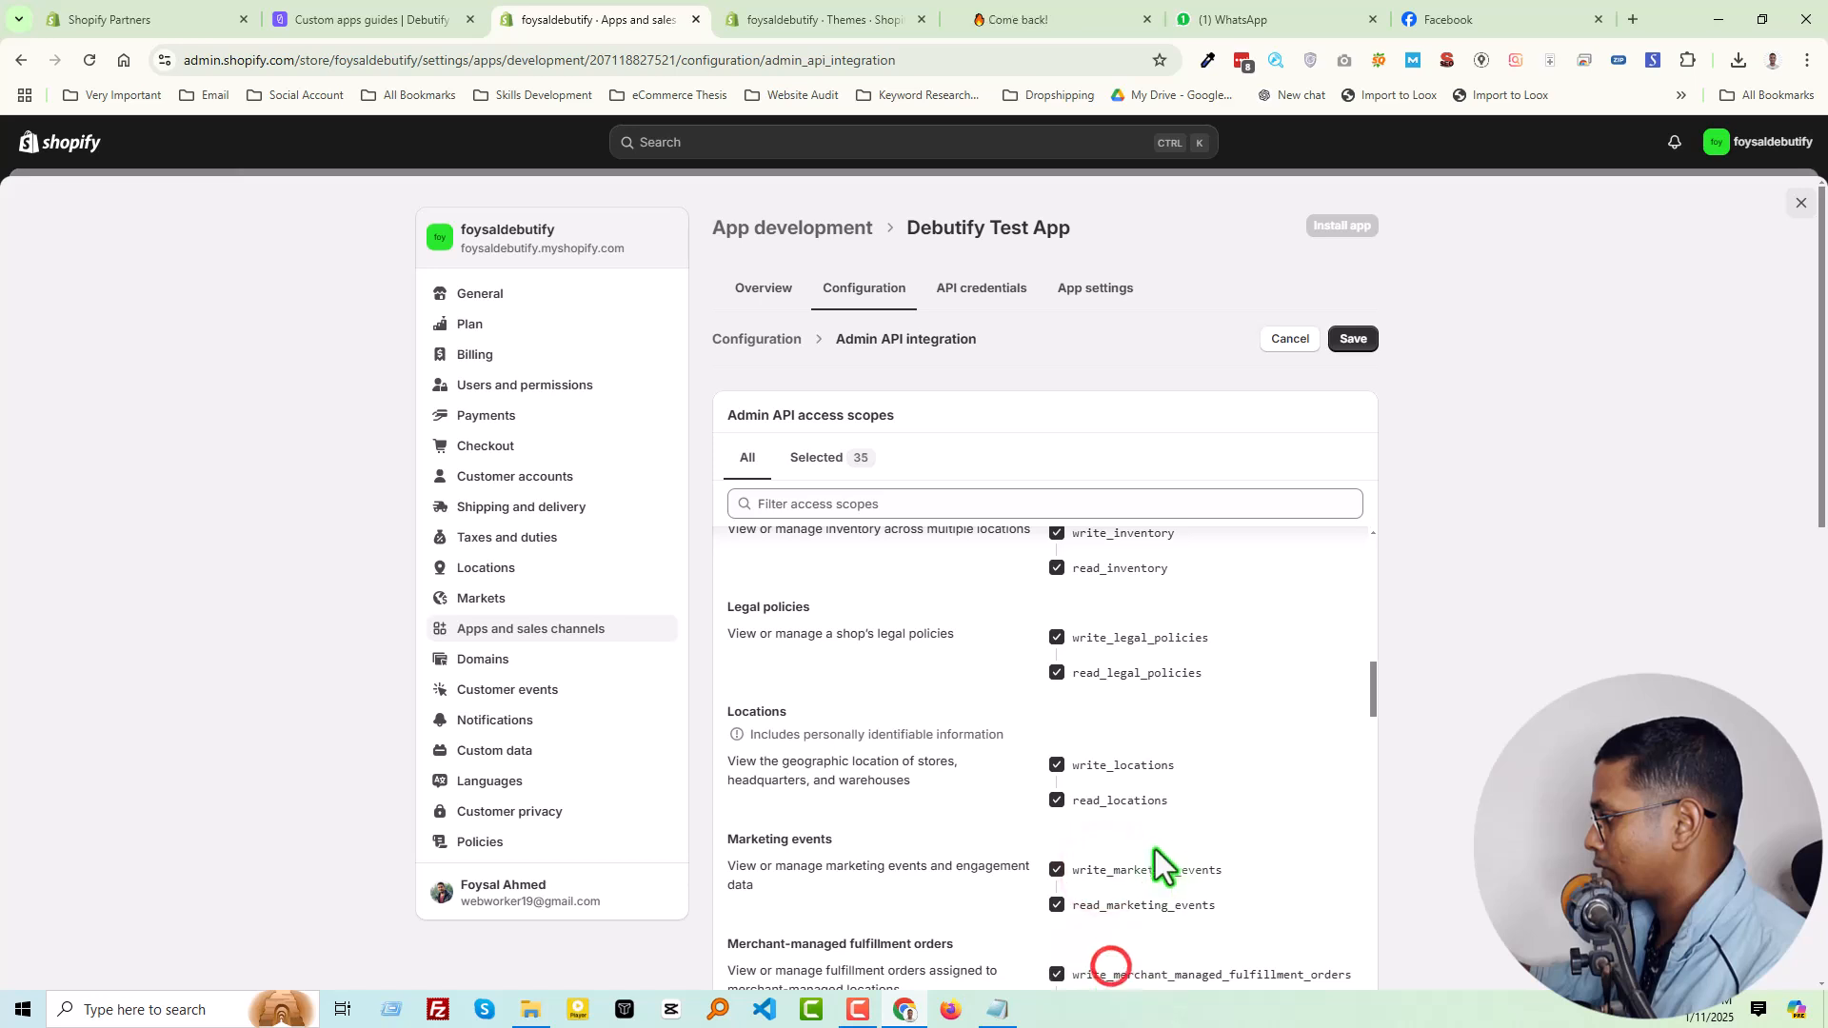
# Select the read and write scopes for metaobjects, Online Store navigation, Online Store pages and order editing
pyautogui.scroll(-3, 1162, 861)
pyautogui.click(1125, 698)
pyautogui.click(1114, 802)
pyautogui.click(1124, 909)
pyautogui.scroll(-2, 1108, 791)
pyautogui.click(1122, 760)
pyautogui.click(1119, 864)
# Select the read and write scopes for orders, packing slip templates, payment customizations, payment terms and pixels
pyautogui.scroll(-2, 1142, 871)
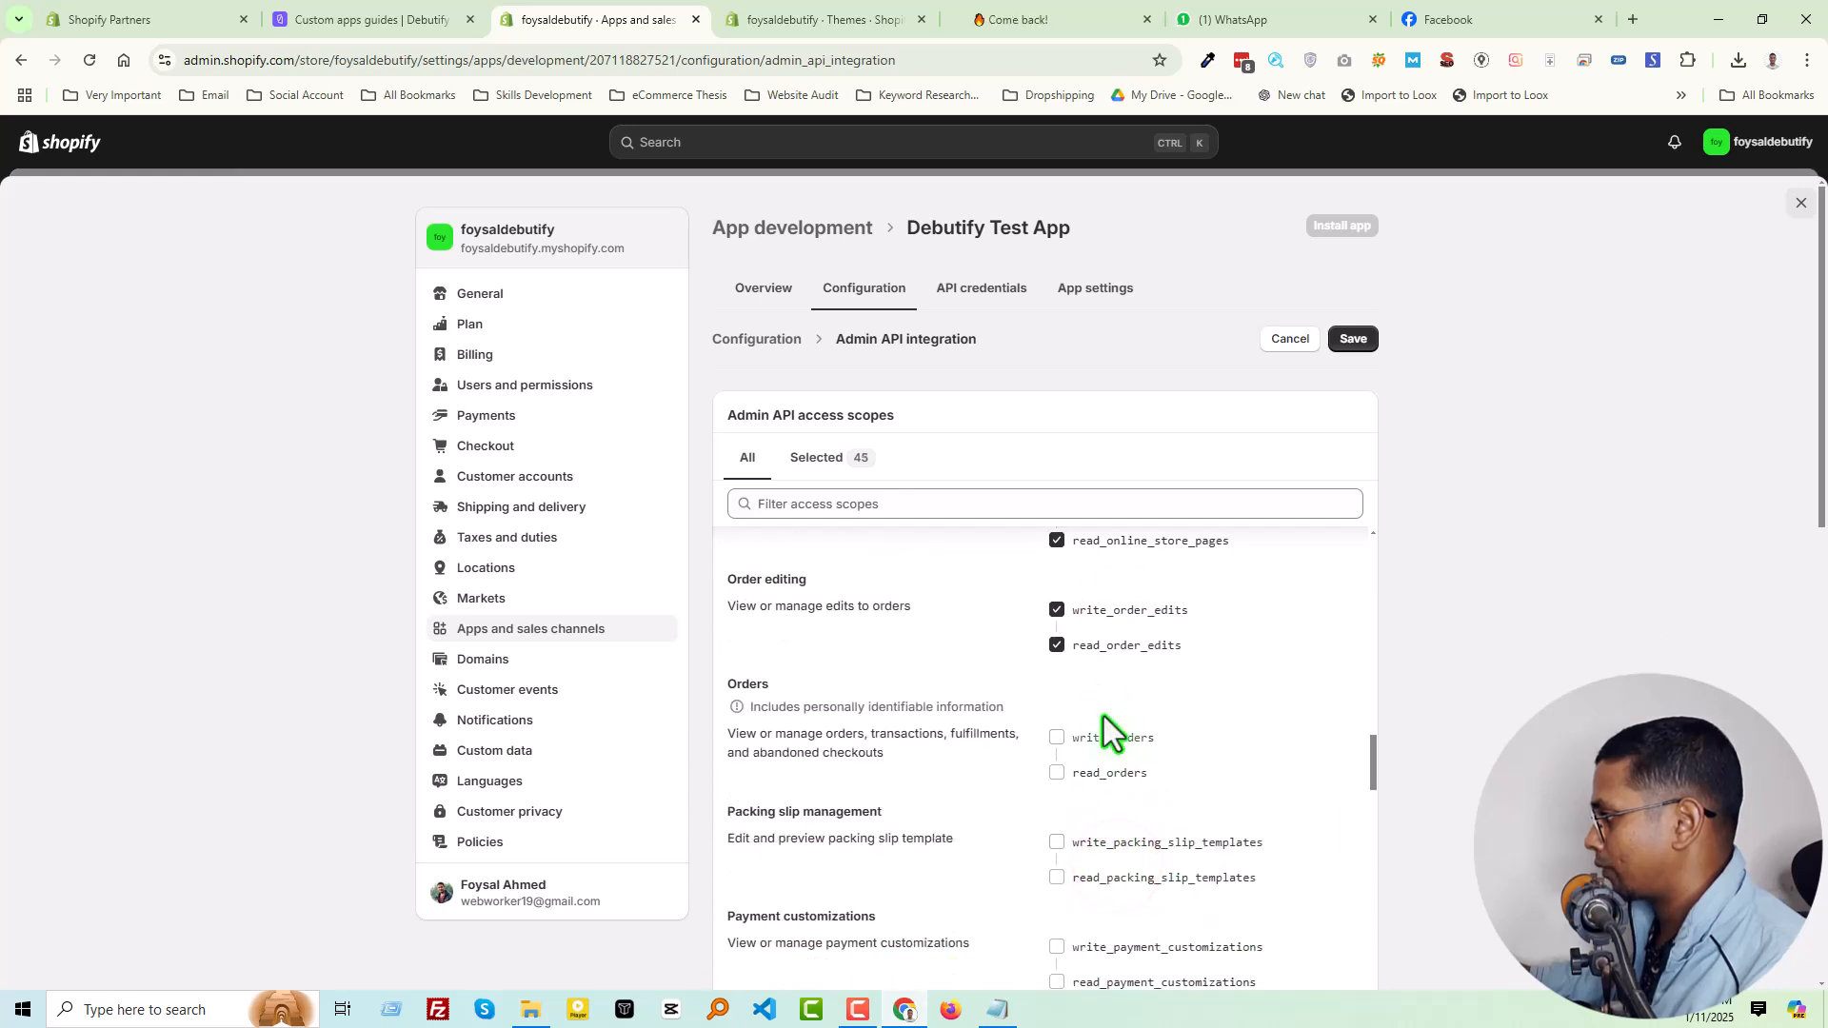
pyautogui.click(1101, 752)
pyautogui.click(1156, 844)
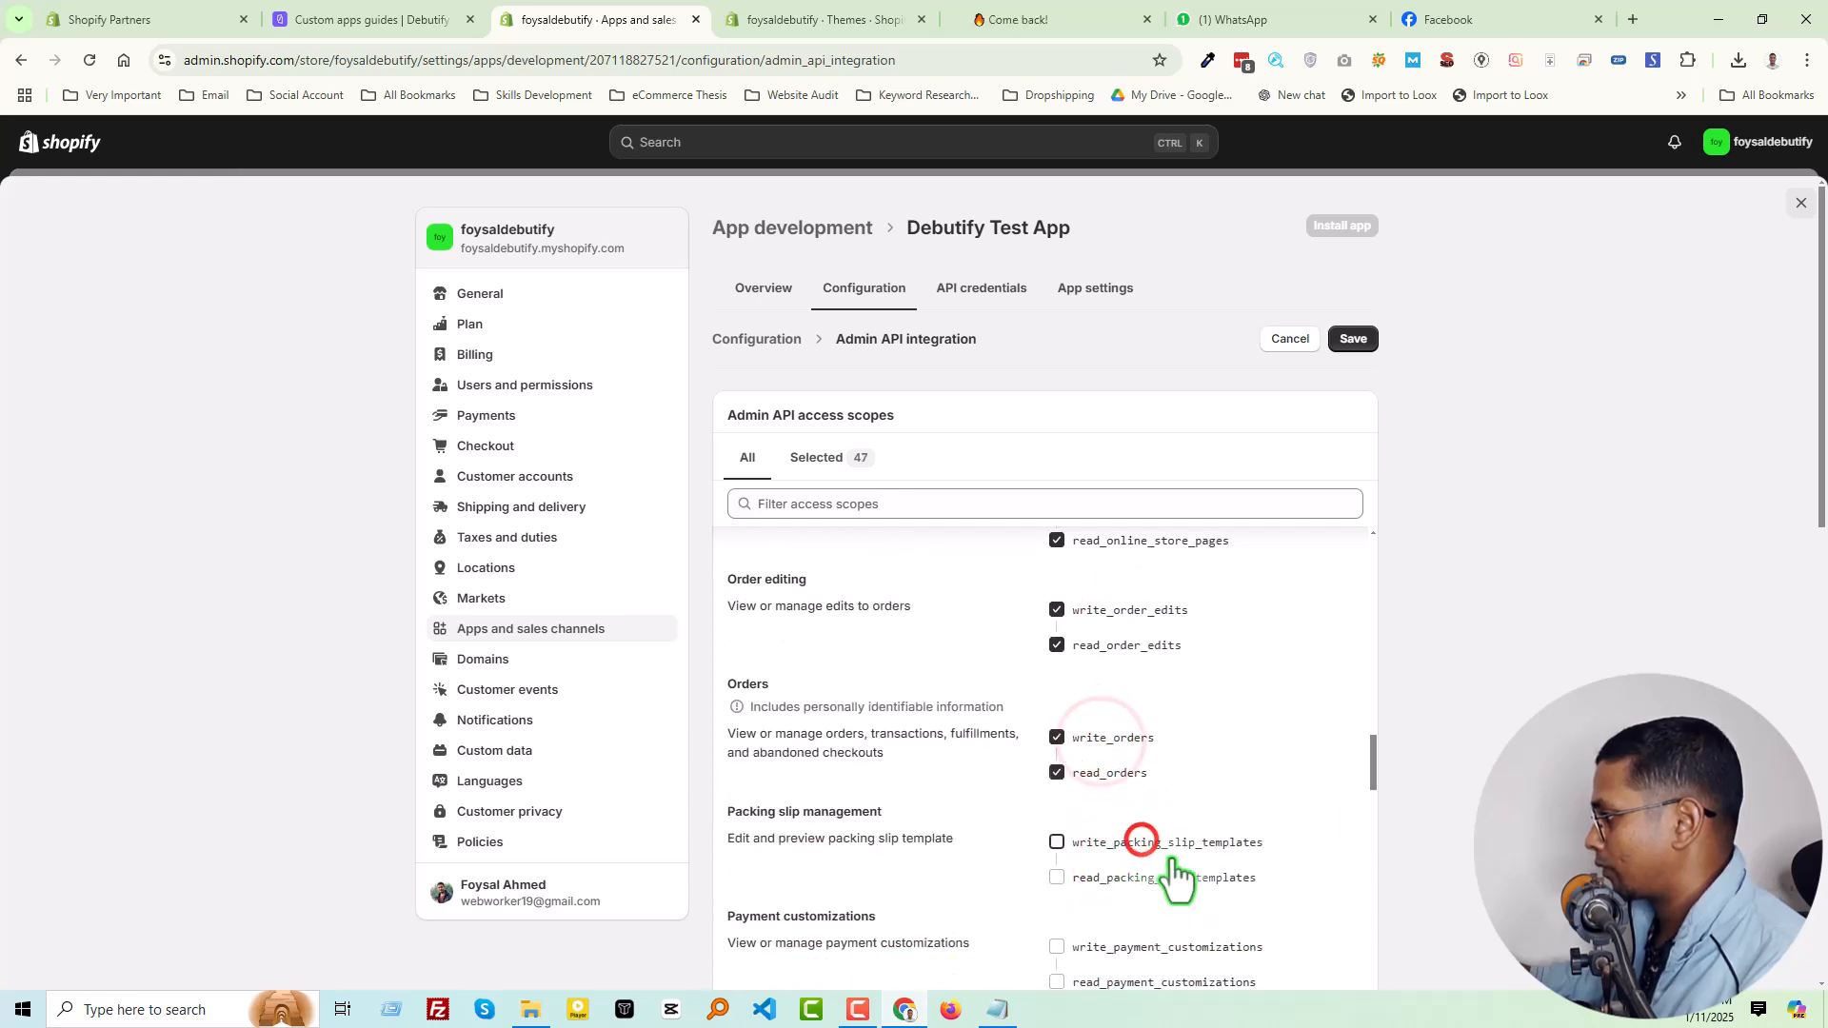
pyautogui.scroll(-2, 1146, 850)
pyautogui.click(1109, 692)
pyautogui.click(1110, 798)
pyautogui.scroll(-1, 1142, 800)
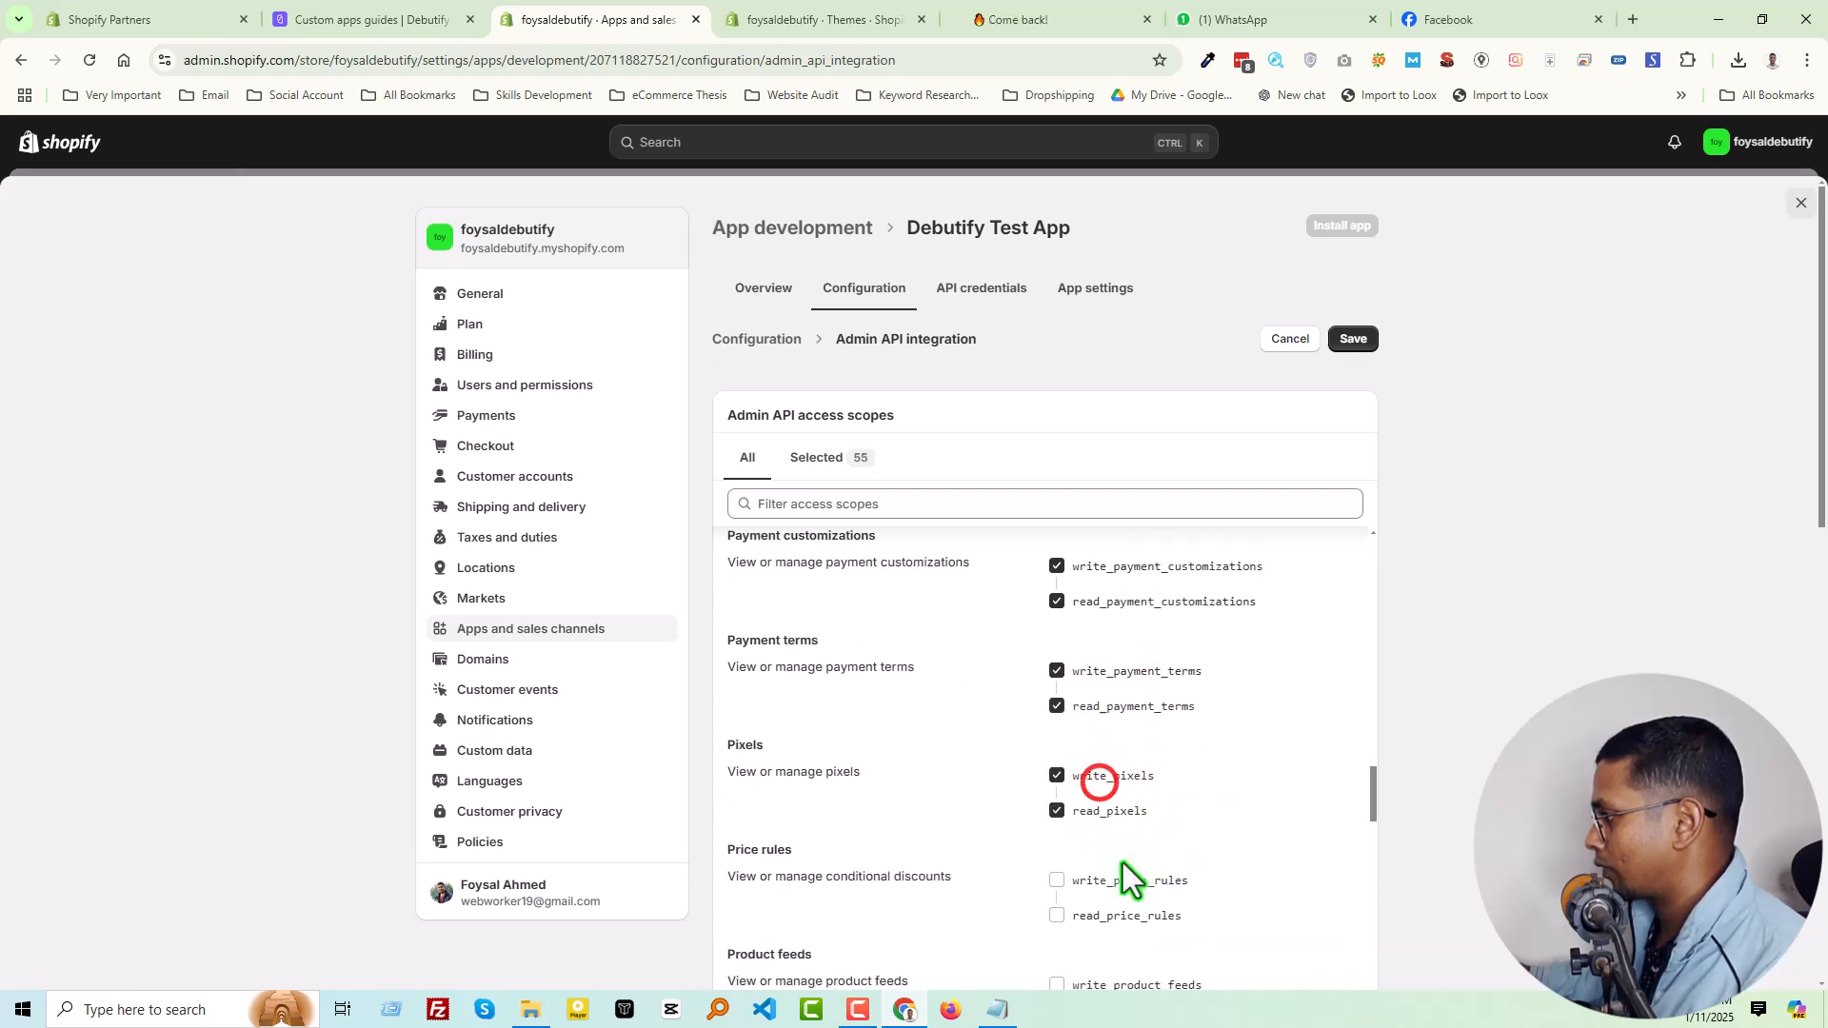
# Select the read and write scopes for price rules, product feeds, product listings, products, publications and purchase options
pyautogui.click(1125, 878)
pyautogui.scroll(-2, 1133, 776)
pyautogui.click(1125, 731)
pyautogui.click(1113, 838)
pyautogui.click(1123, 938)
pyautogui.scroll(-2, 1142, 844)
pyautogui.click(1116, 796)
pyautogui.click(1147, 893)
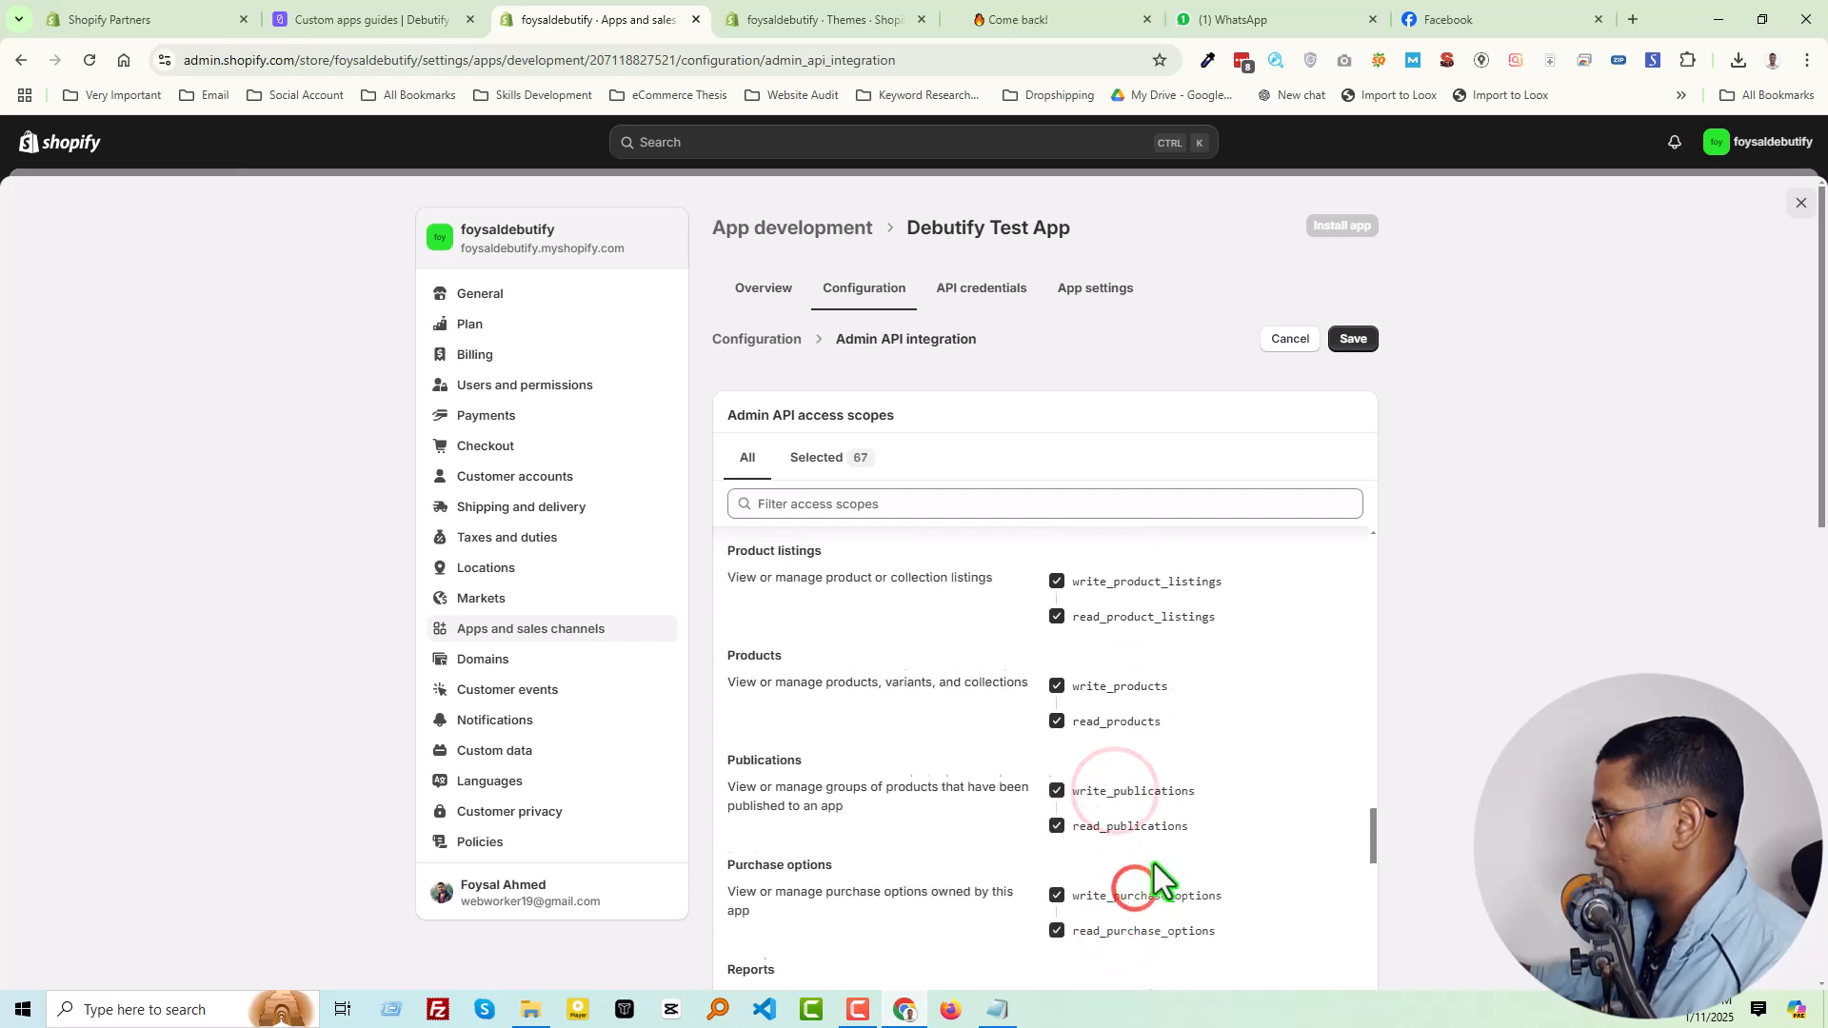
# Select the read and write scopes for reports, resource feedback, returns and sales channels
pyautogui.scroll(-1, 1133, 871)
pyautogui.click(1122, 876)
pyautogui.scroll(-2, 1125, 768)
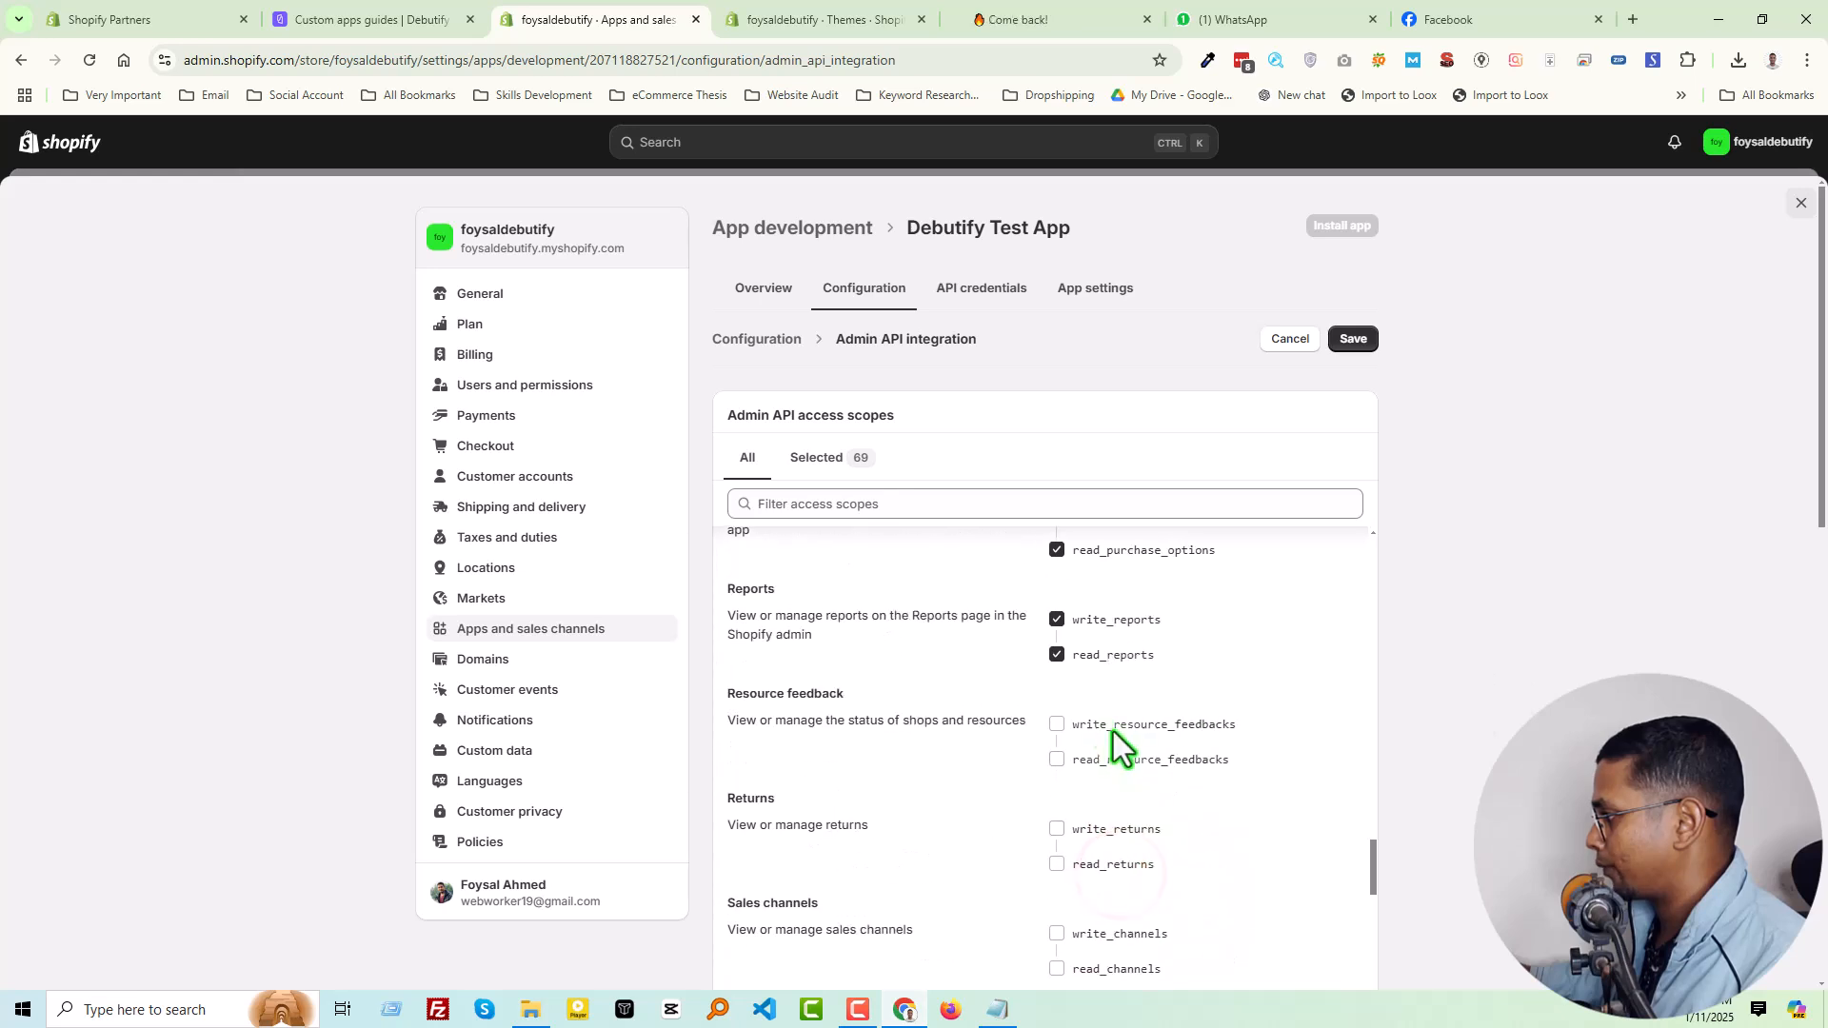
pyautogui.click(1102, 726)
pyautogui.click(1100, 827)
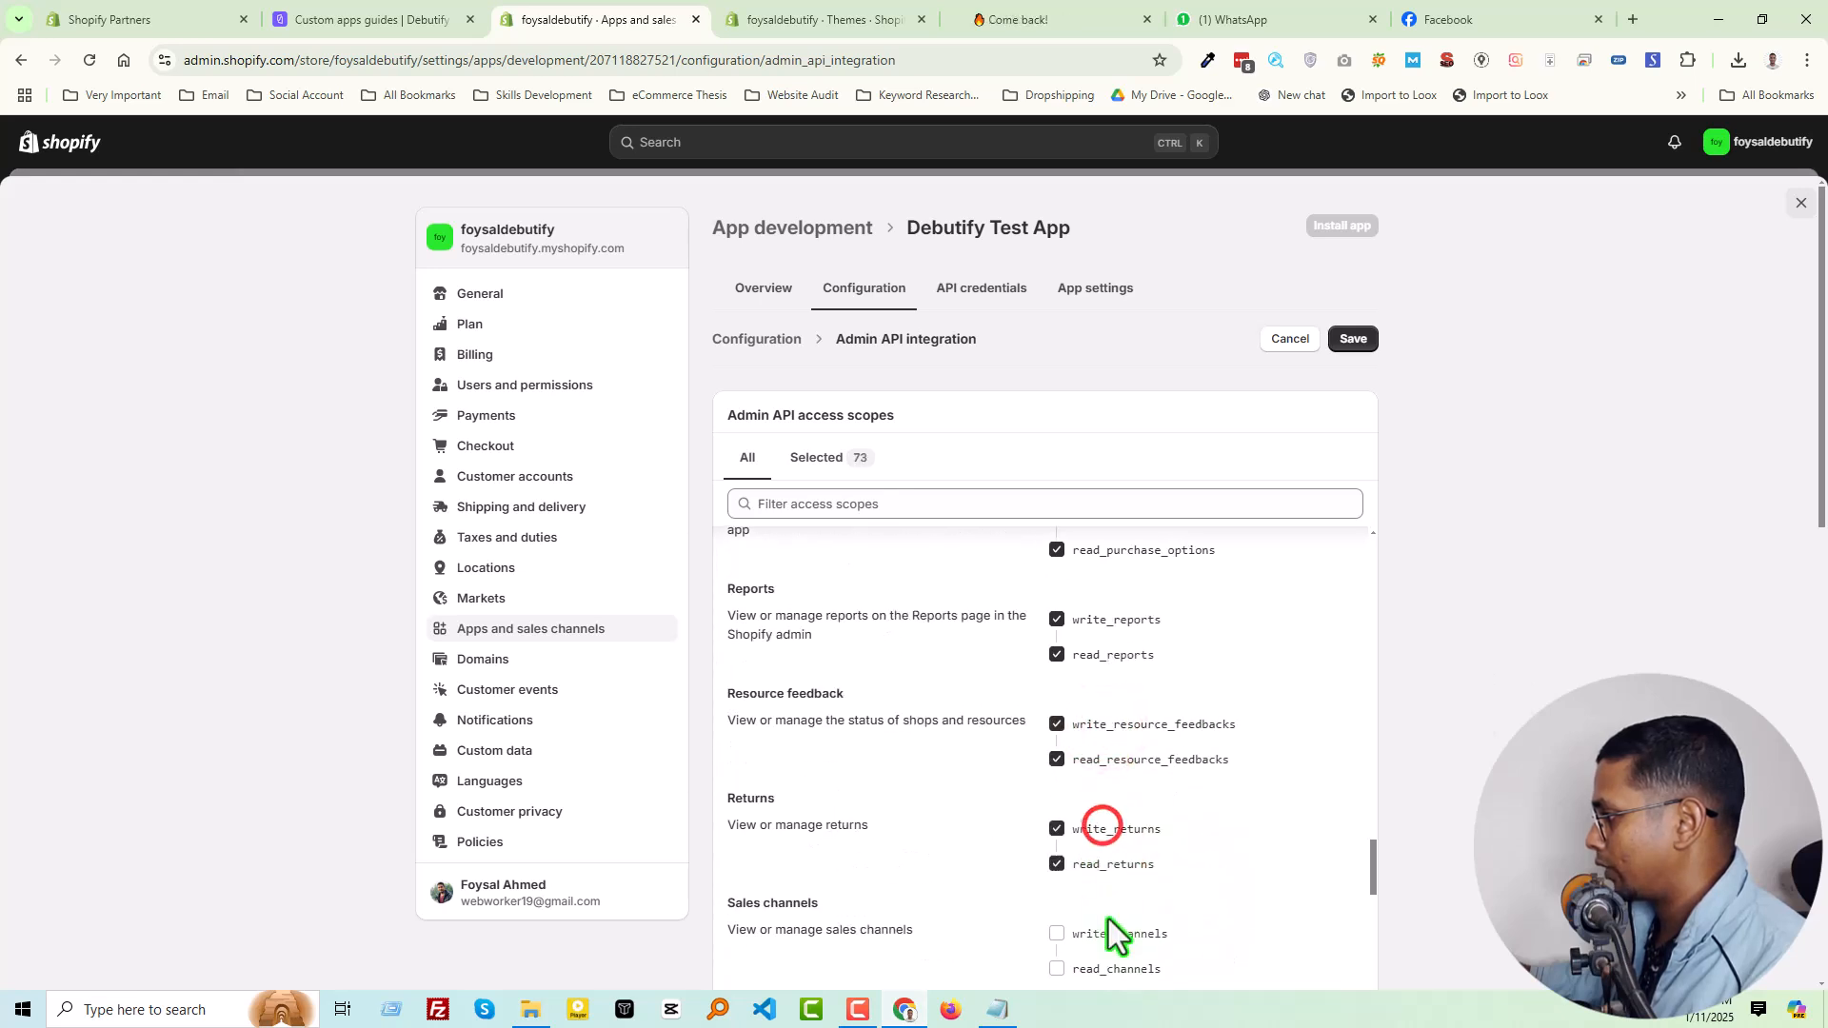
pyautogui.click(1111, 928)
# Select the read and write scopes for script tags, shipping, shop locales and Shopify Markets
pyautogui.scroll(-1, 1165, 825)
pyautogui.scroll(-2, 1166, 824)
pyautogui.click(1124, 786)
pyautogui.click(1124, 913)
pyautogui.scroll(-2, 1152, 861)
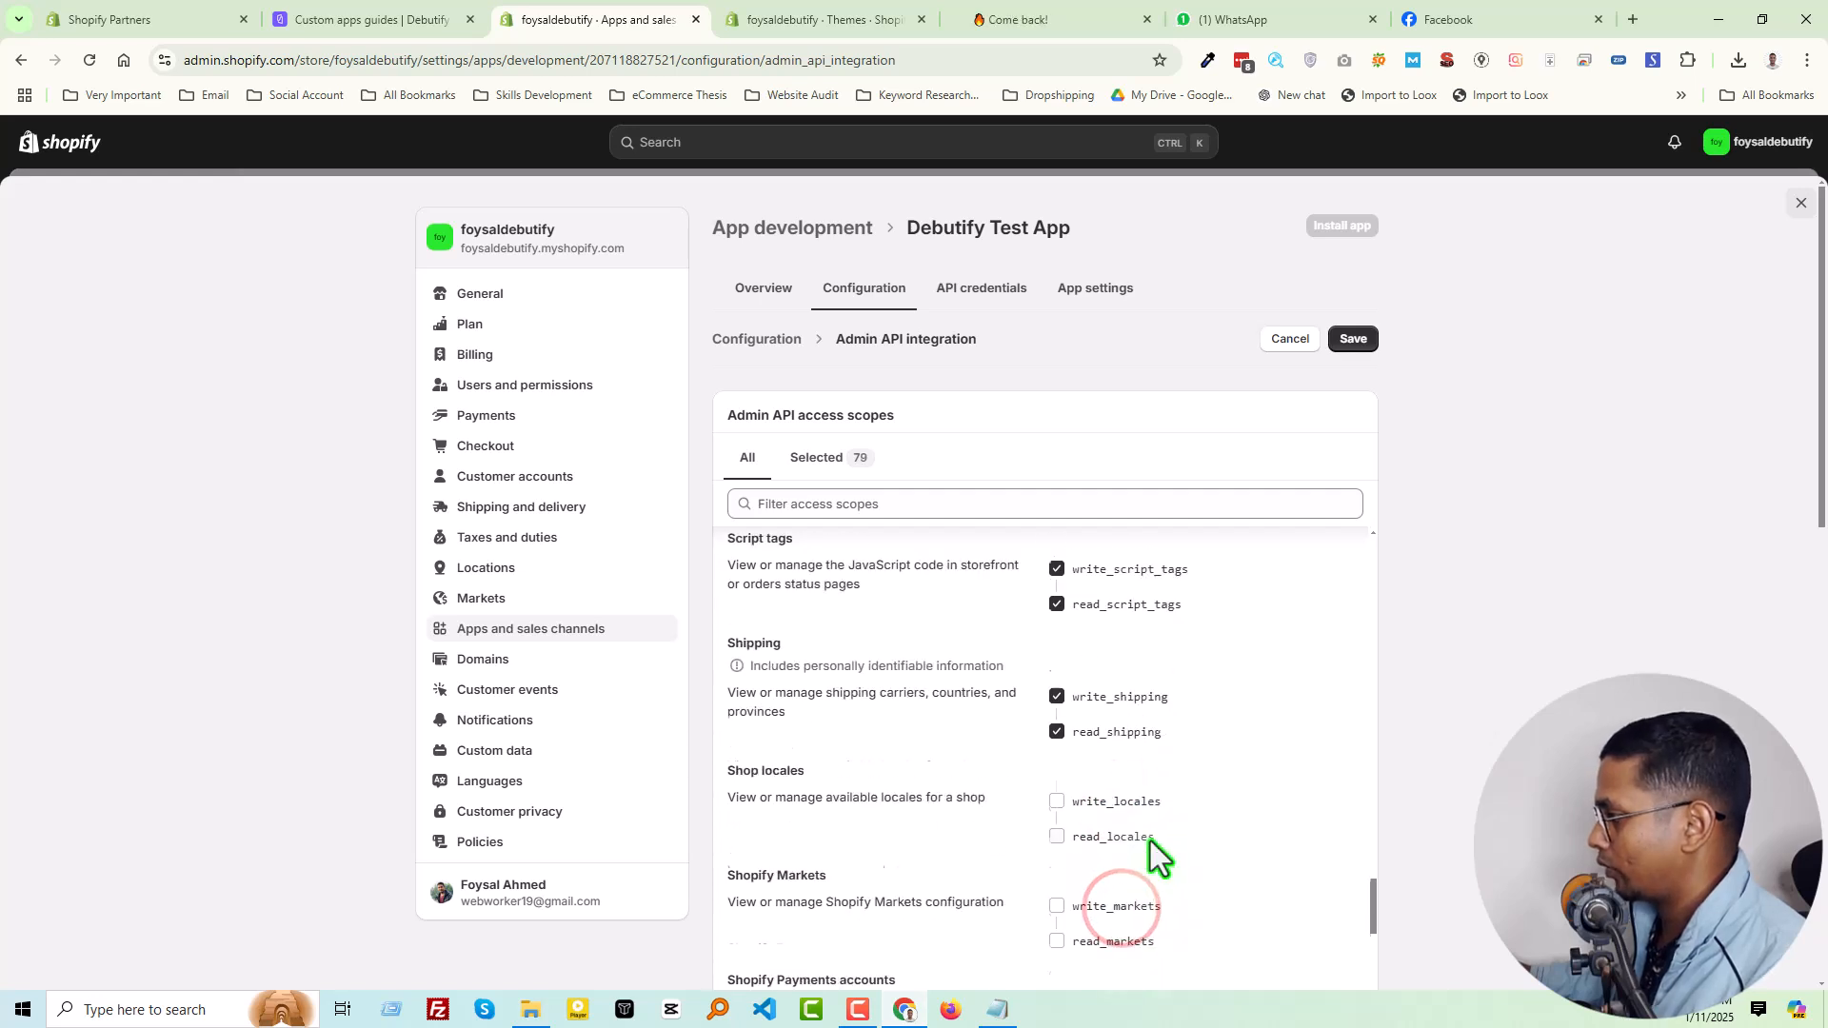
pyautogui.click(1088, 762)
pyautogui.click(1104, 867)
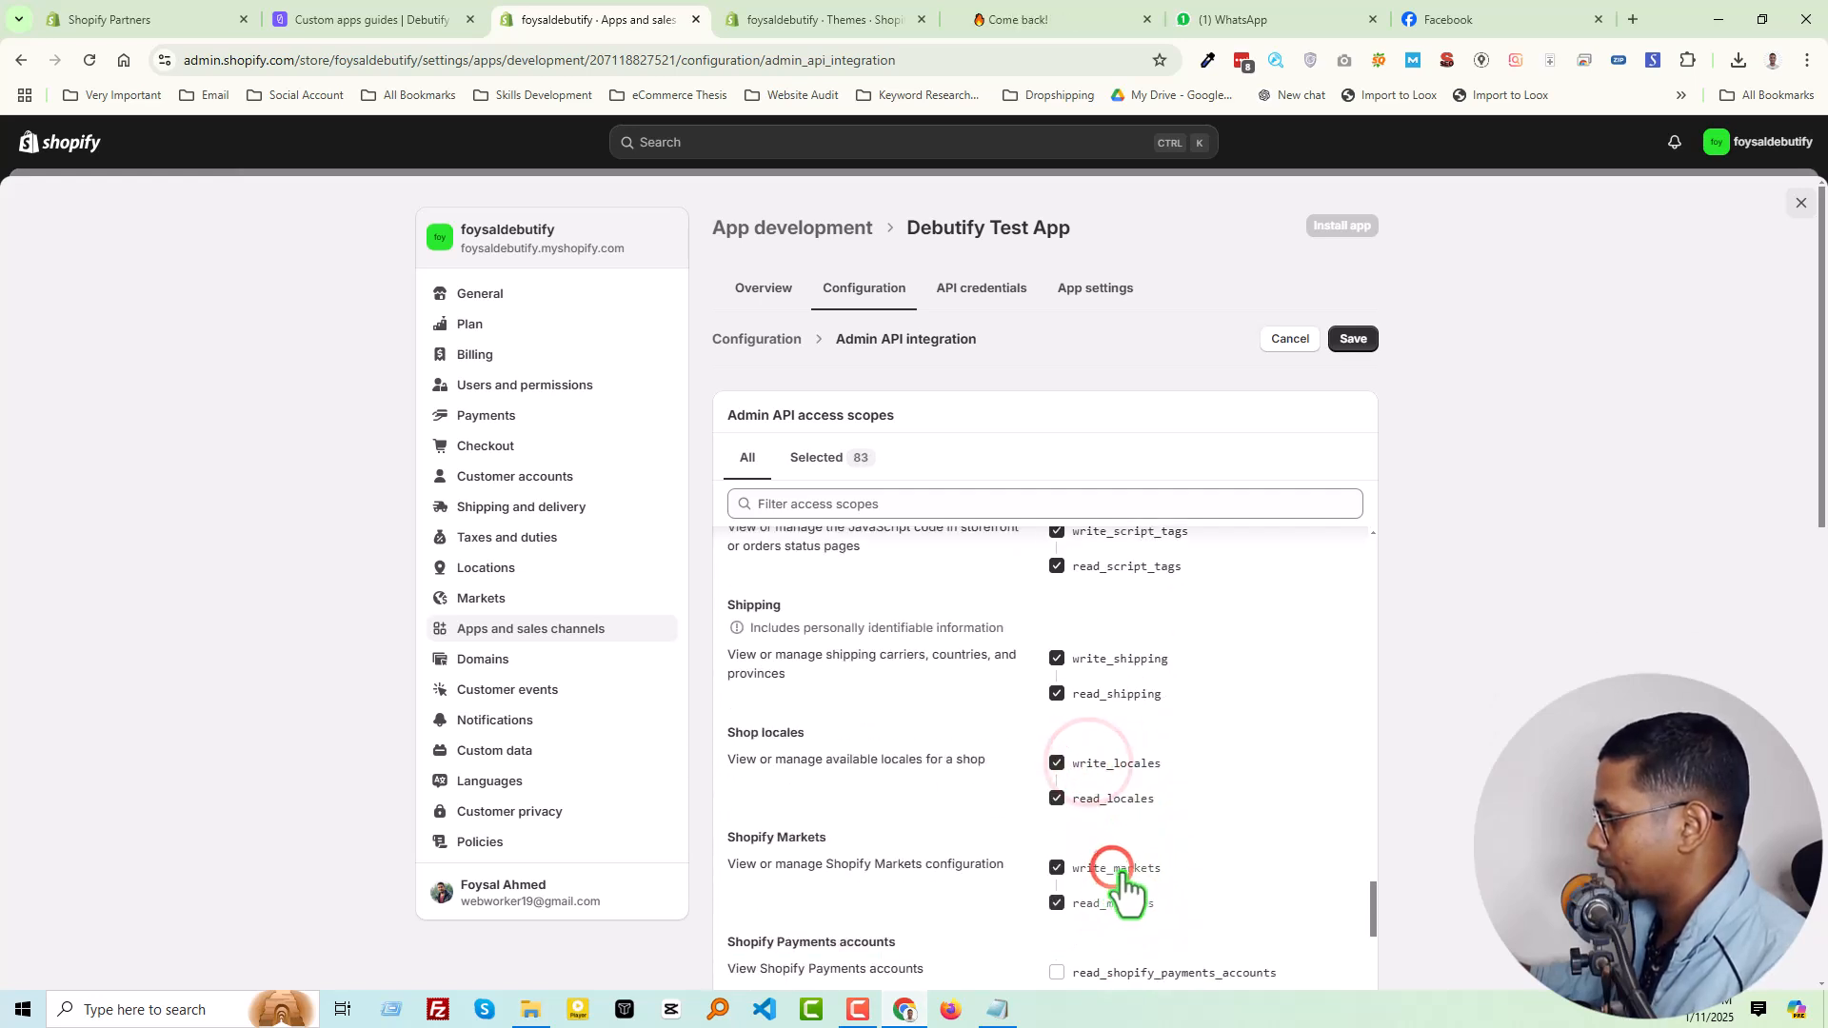
# Select the scopes for Shopify Payments accounts, bank accounts, disputes and payouts, plus read and write store content
pyautogui.scroll(-1, 1123, 868)
pyautogui.click(1126, 846)
pyautogui.click(1132, 915)
pyautogui.scroll(-2, 1126, 862)
pyautogui.click(1139, 741)
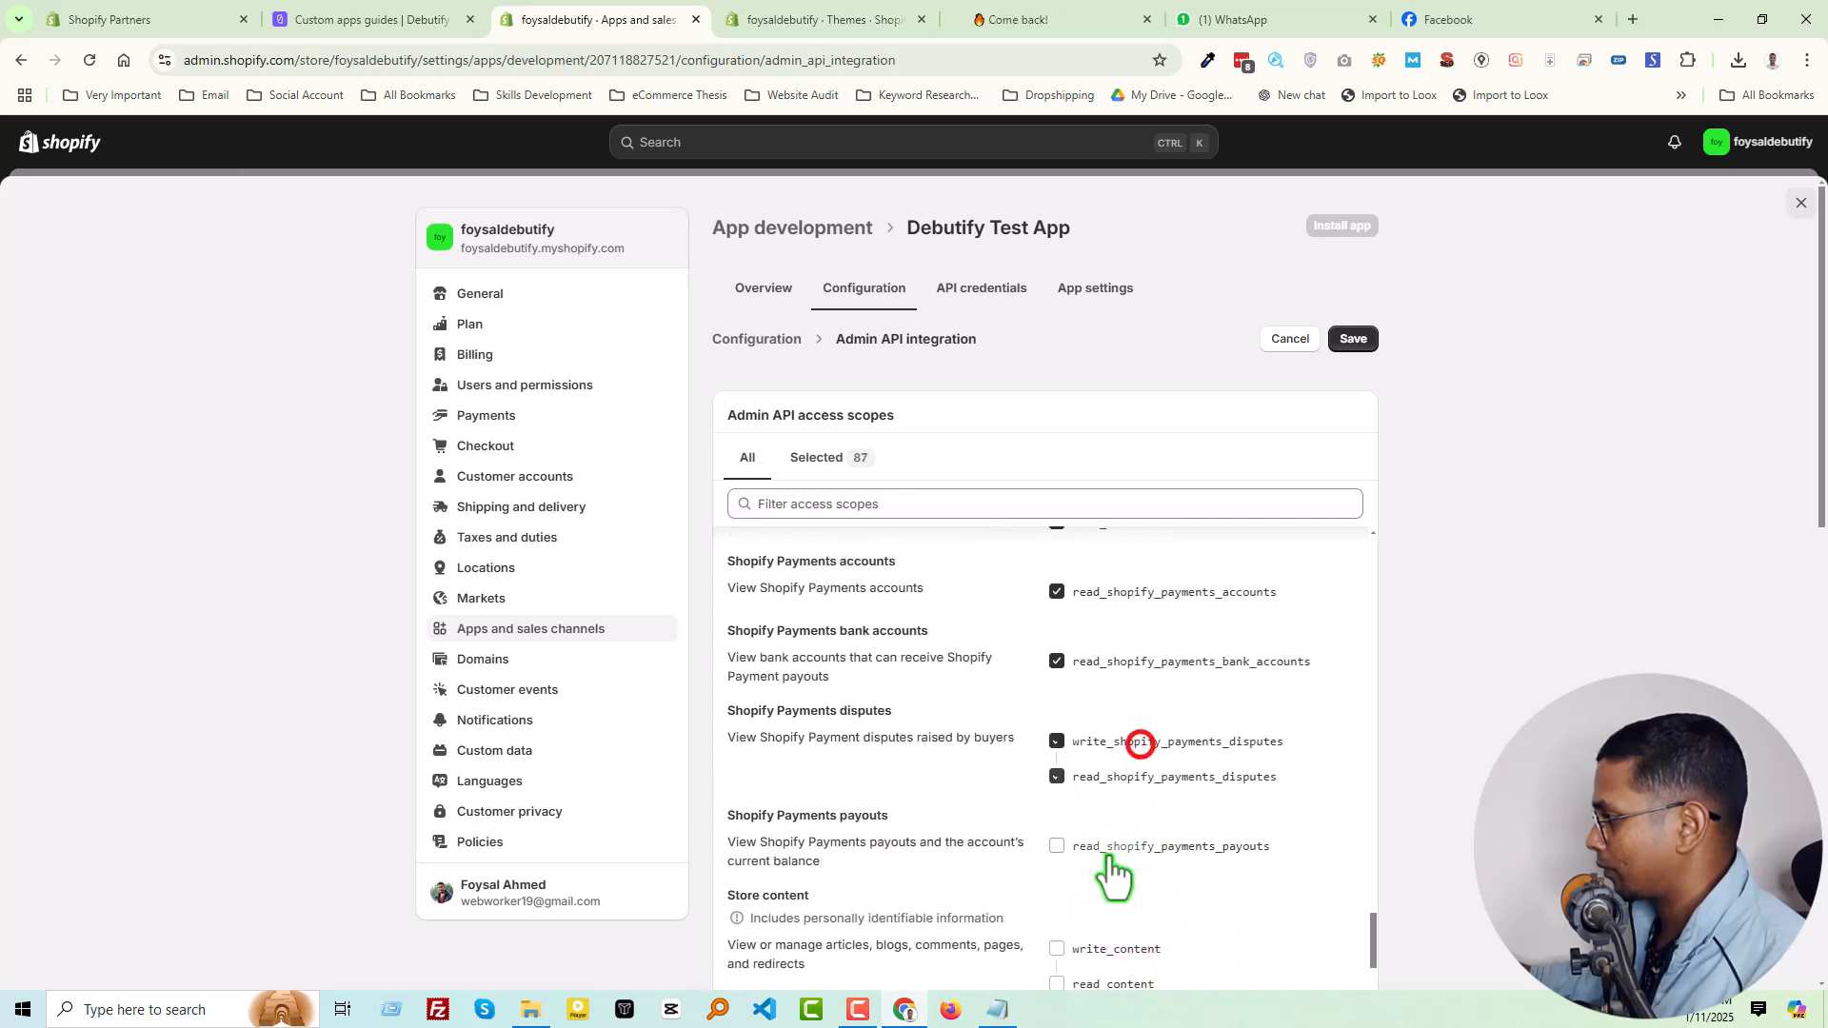
pyautogui.click(1128, 952)
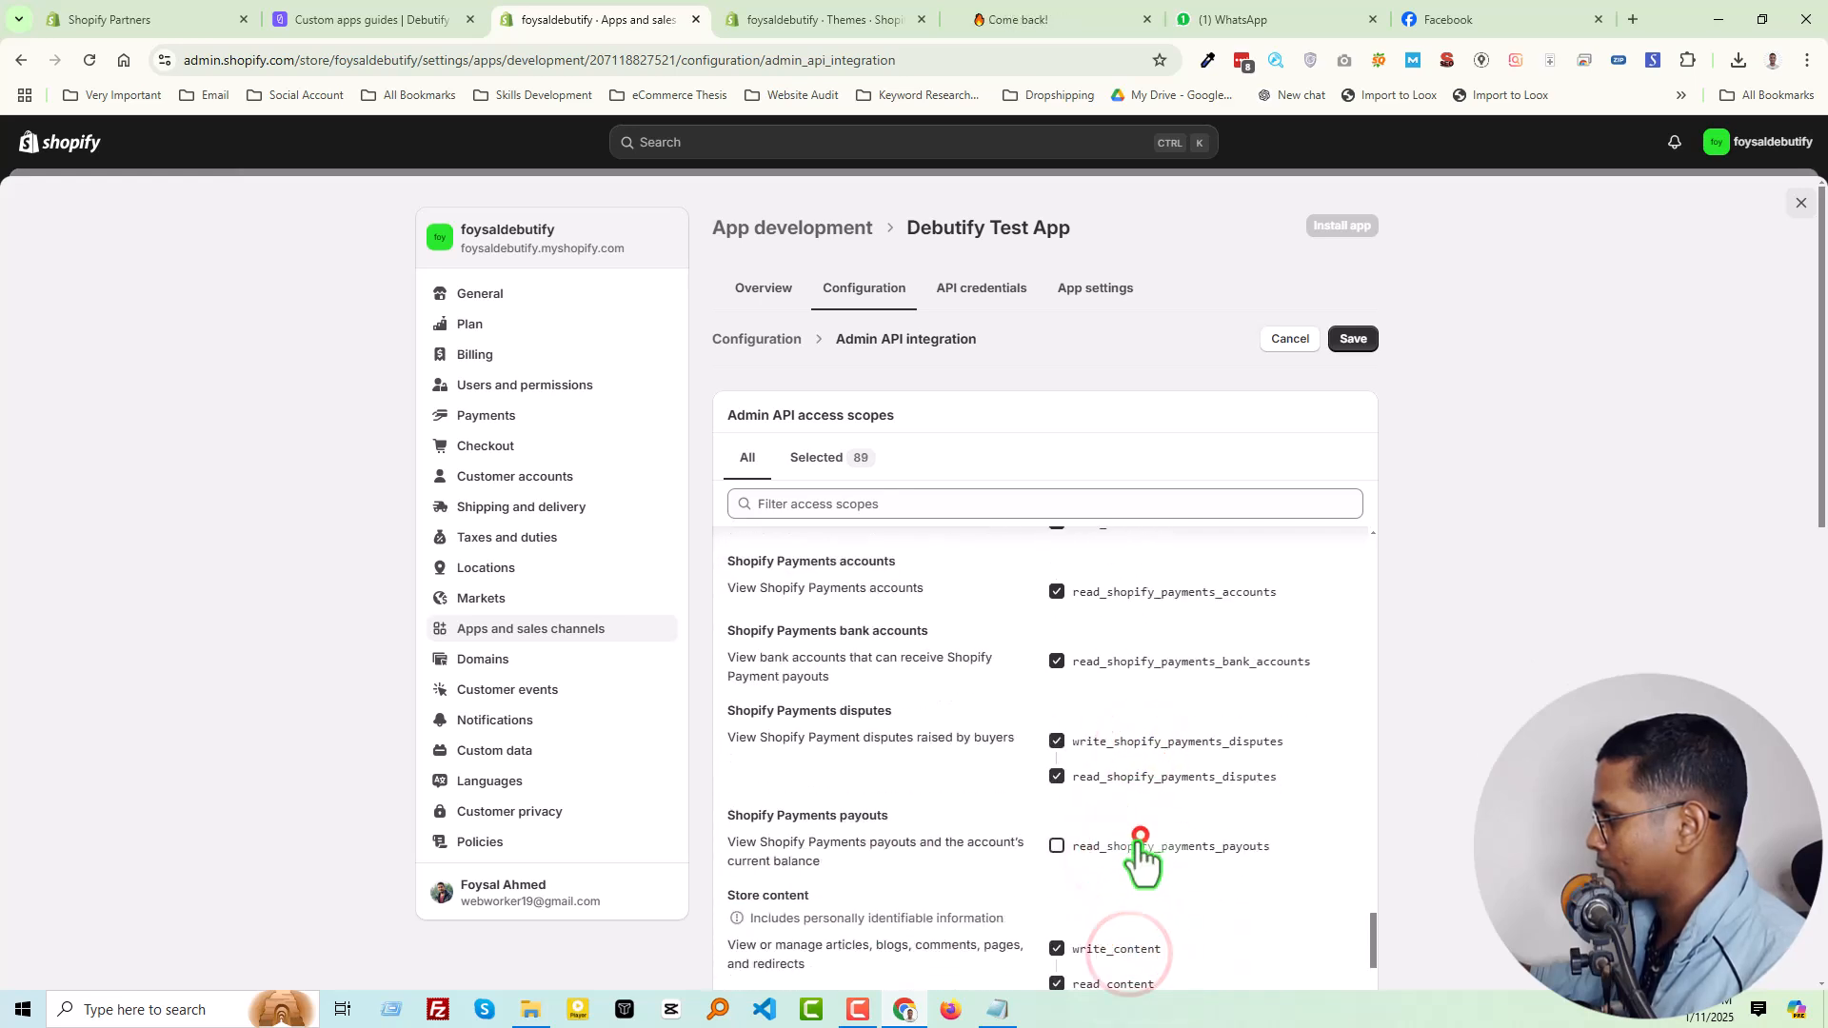
# Select the available scopes for store credit account transactions, store credit accounts, themes, third-party fulfillment orders and translations
pyautogui.scroll(-2, 1133, 842)
pyautogui.click(1119, 904)
pyautogui.scroll(-2, 1157, 923)
pyautogui.click(1096, 730)
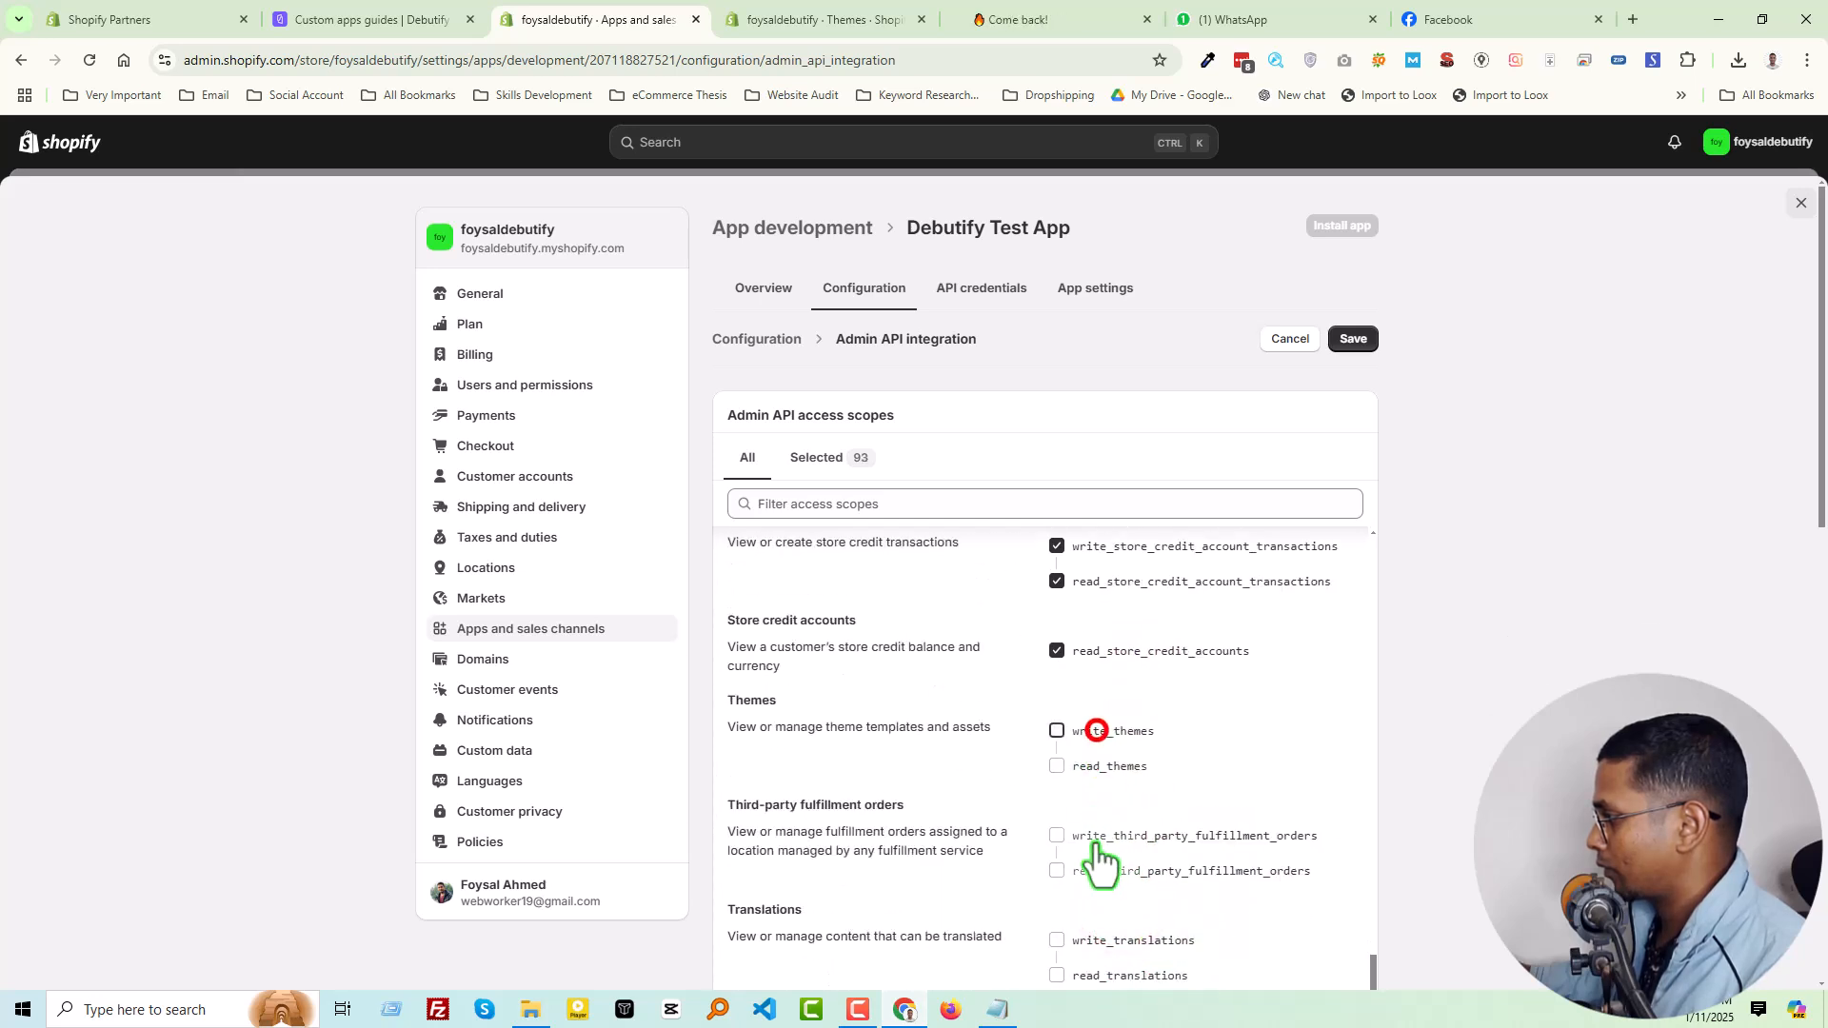
pyautogui.click(1103, 834)
pyautogui.click(1102, 940)
pyautogui.scroll(-2, 1142, 914)
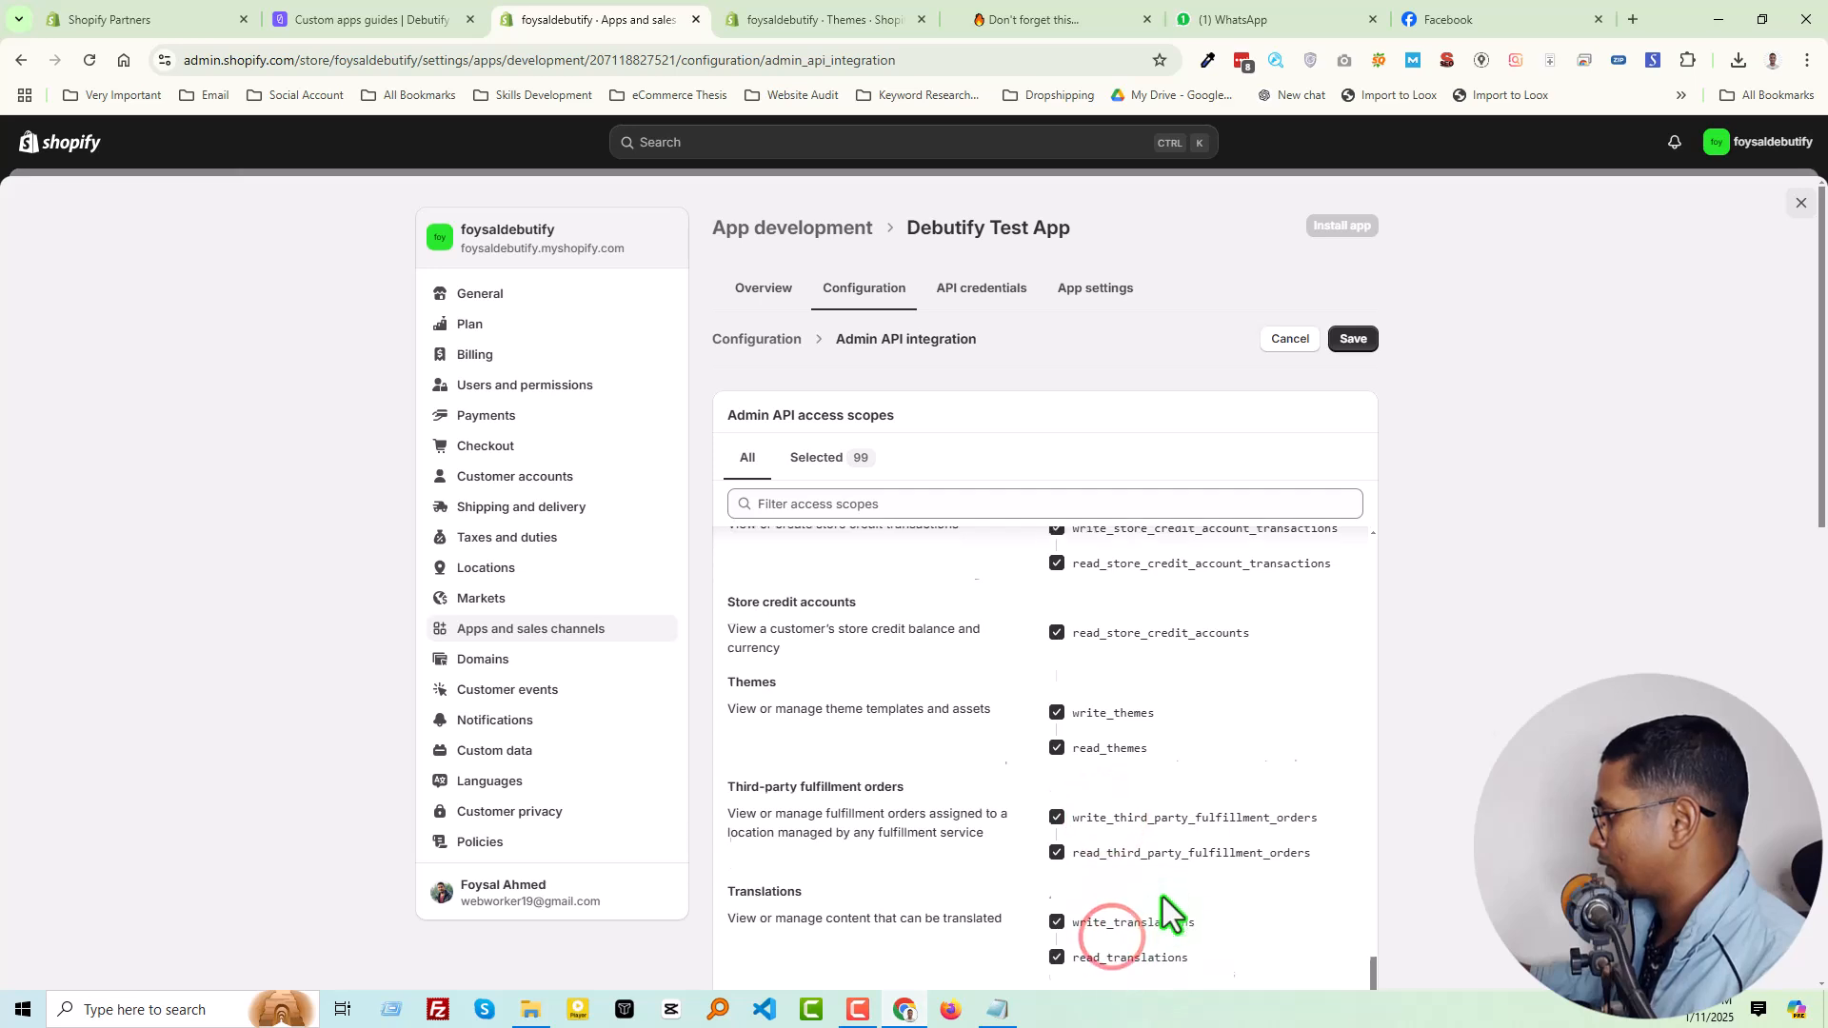
# Select the available scopes for all_cart_transforms, all_checkout_completion_target_customizations, cart_transforms and cash_tracking
pyautogui.click(1119, 795)
pyautogui.click(1118, 862)
pyautogui.click(1121, 916)
pyautogui.scroll(-2, 1165, 856)
pyautogui.click(1146, 754)
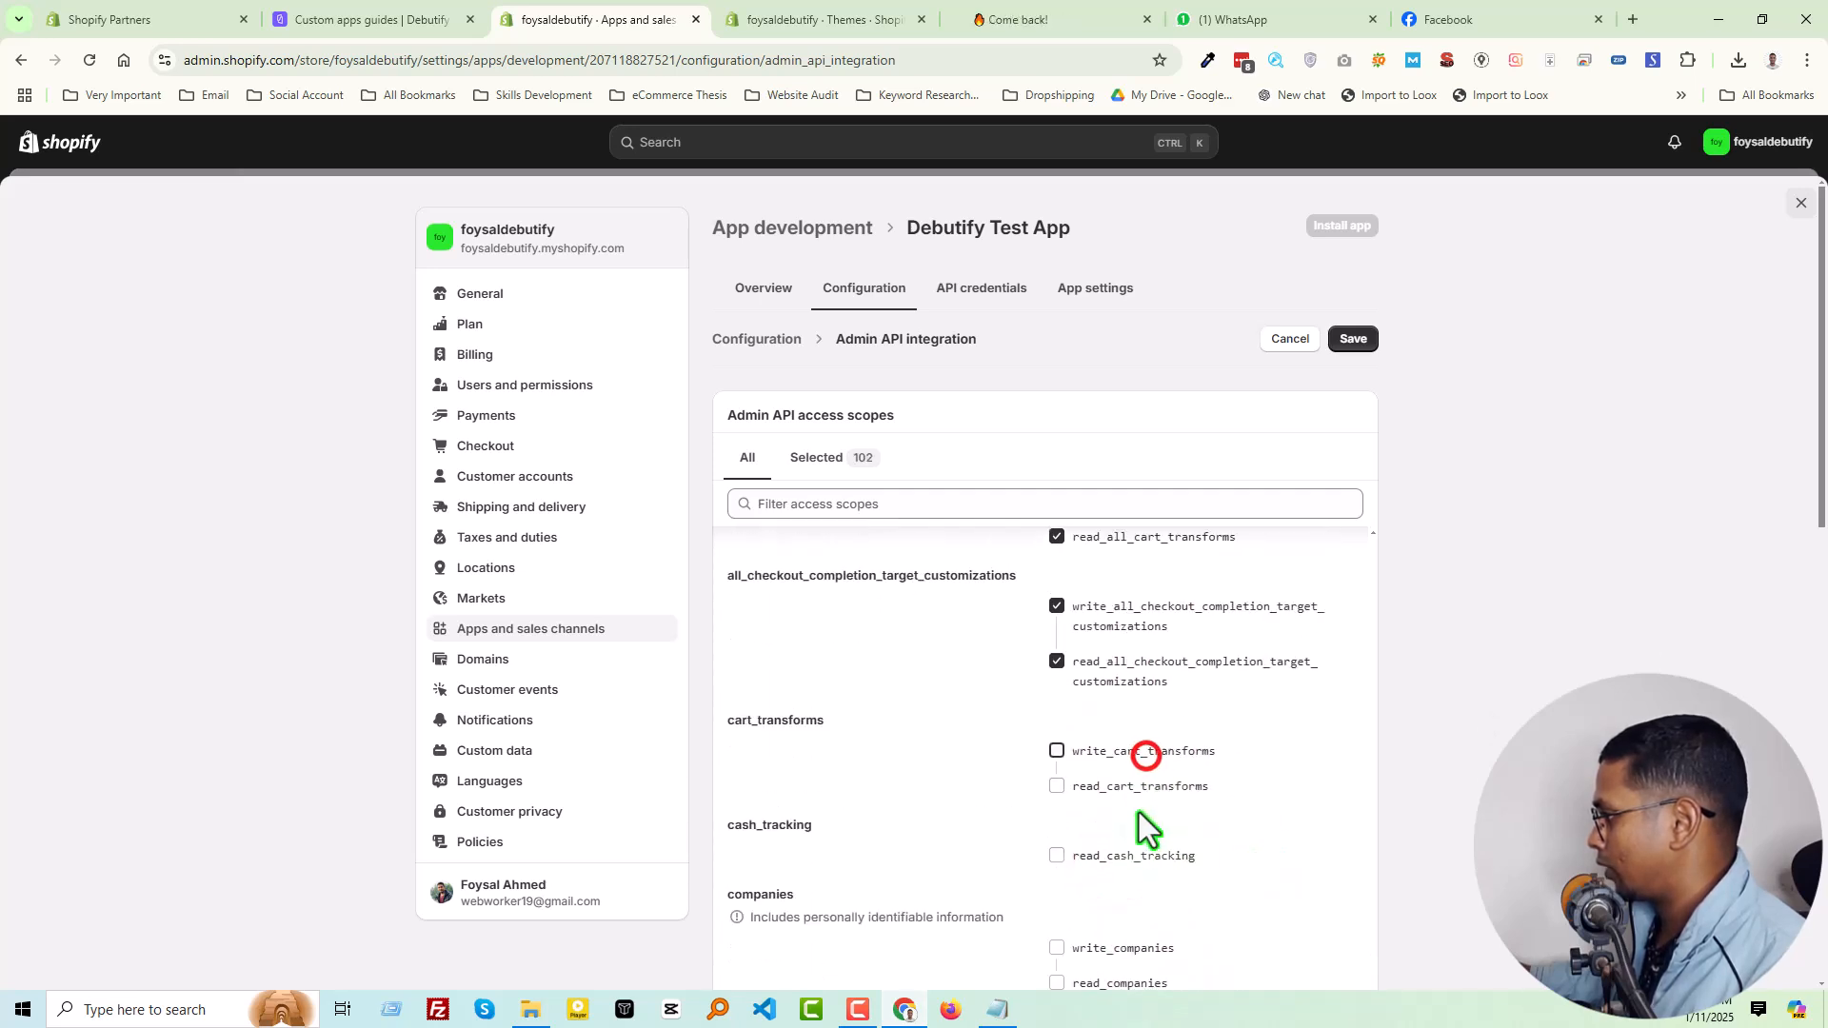
pyautogui.click(1124, 857)
# Select the read and write scopes for companies, custom fulfillment services, customer data erasure, customer merge and delivery customizations
pyautogui.scroll(-2, 1219, 866)
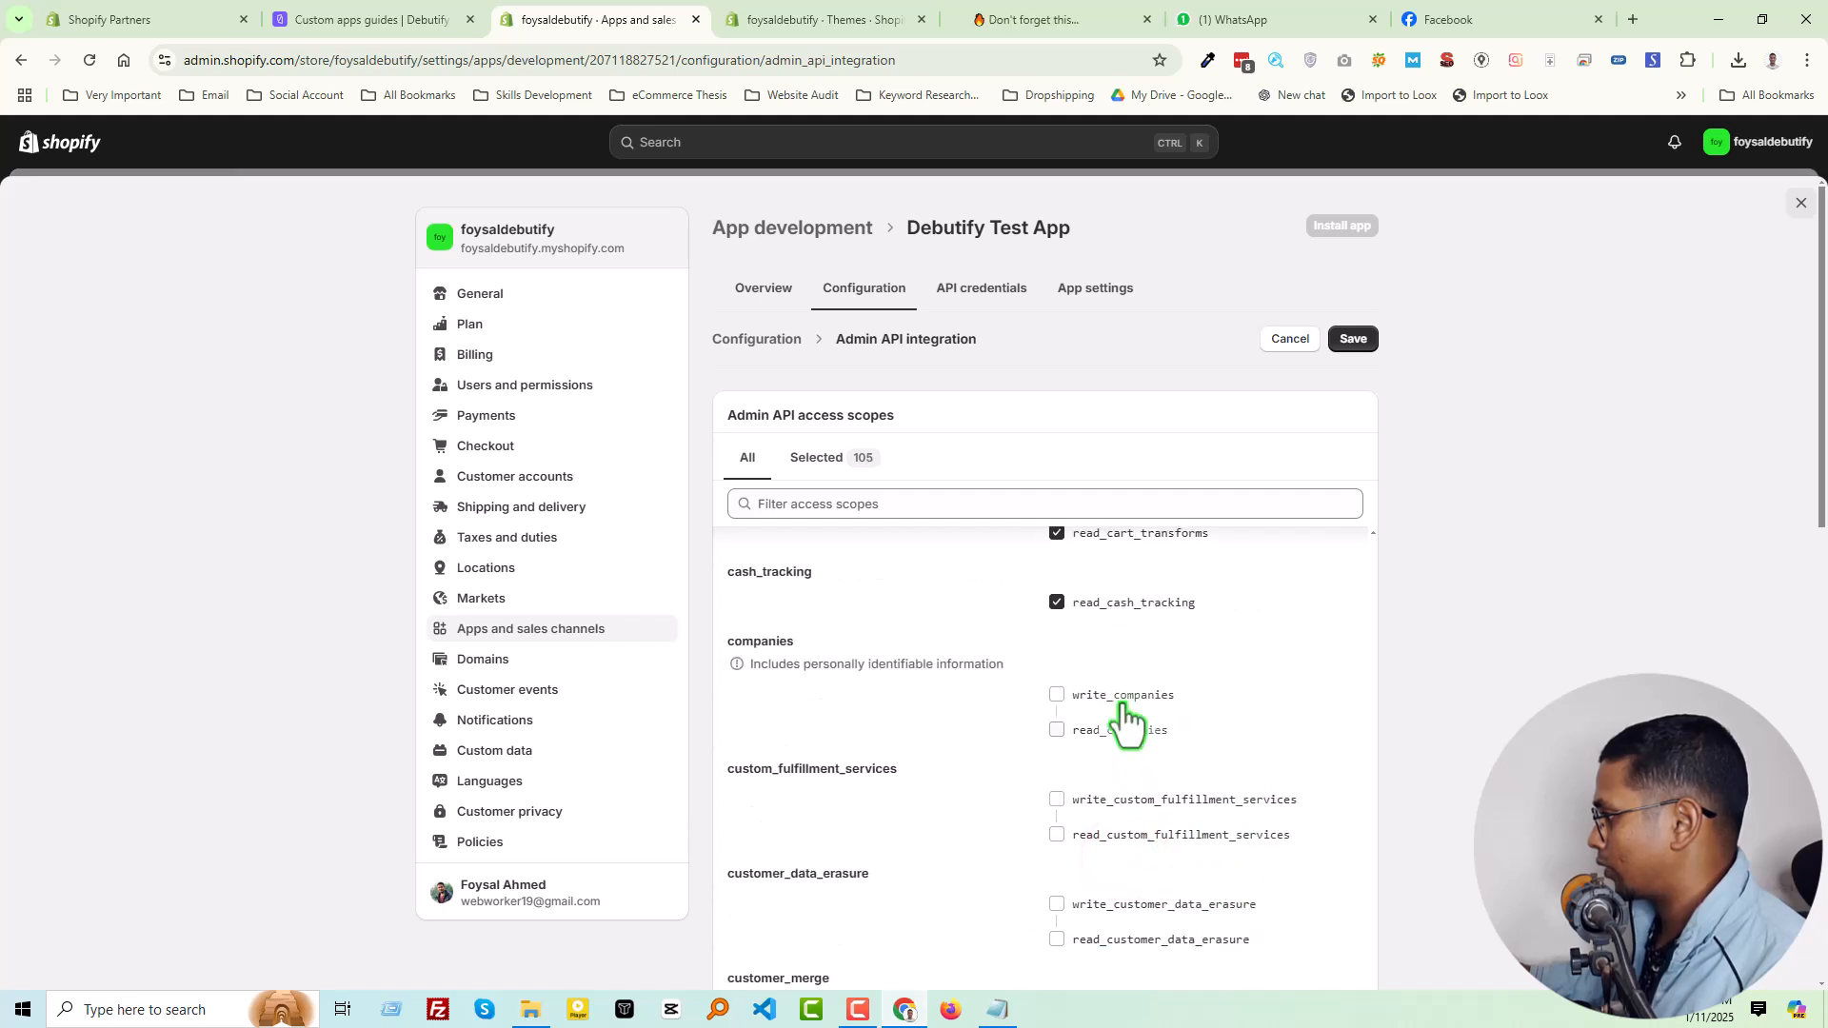
pyautogui.click(1126, 800)
pyautogui.click(1169, 903)
pyautogui.scroll(-1, 1209, 890)
pyautogui.scroll(-1, 1203, 877)
pyautogui.click(1161, 771)
pyautogui.click(1148, 874)
# Select the read and write scopes for delivery option generators, discounts allocator functions, fulfillment constraint rules, gates and inventory shipments
pyautogui.scroll(-2, 1200, 852)
pyautogui.click(1151, 735)
pyautogui.click(1158, 835)
pyautogui.click(1147, 939)
pyautogui.scroll(-2, 1240, 868)
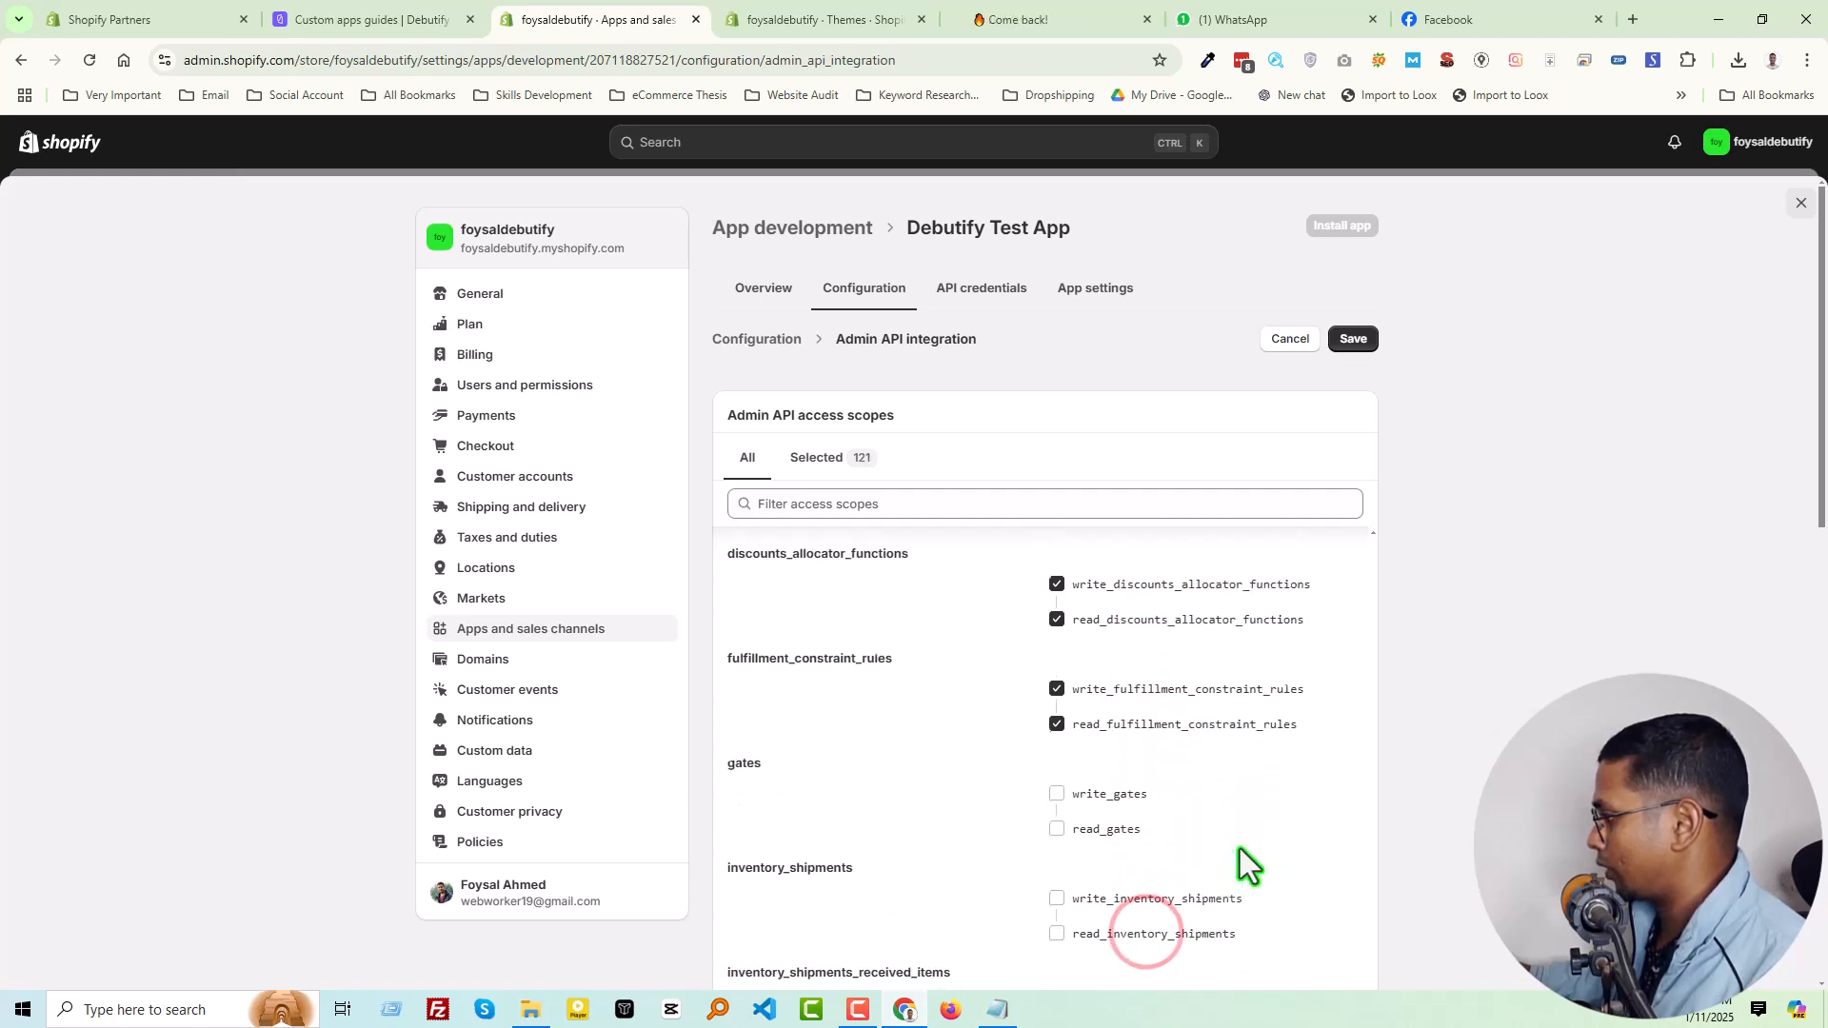
pyautogui.click(1113, 790)
pyautogui.click(1130, 895)
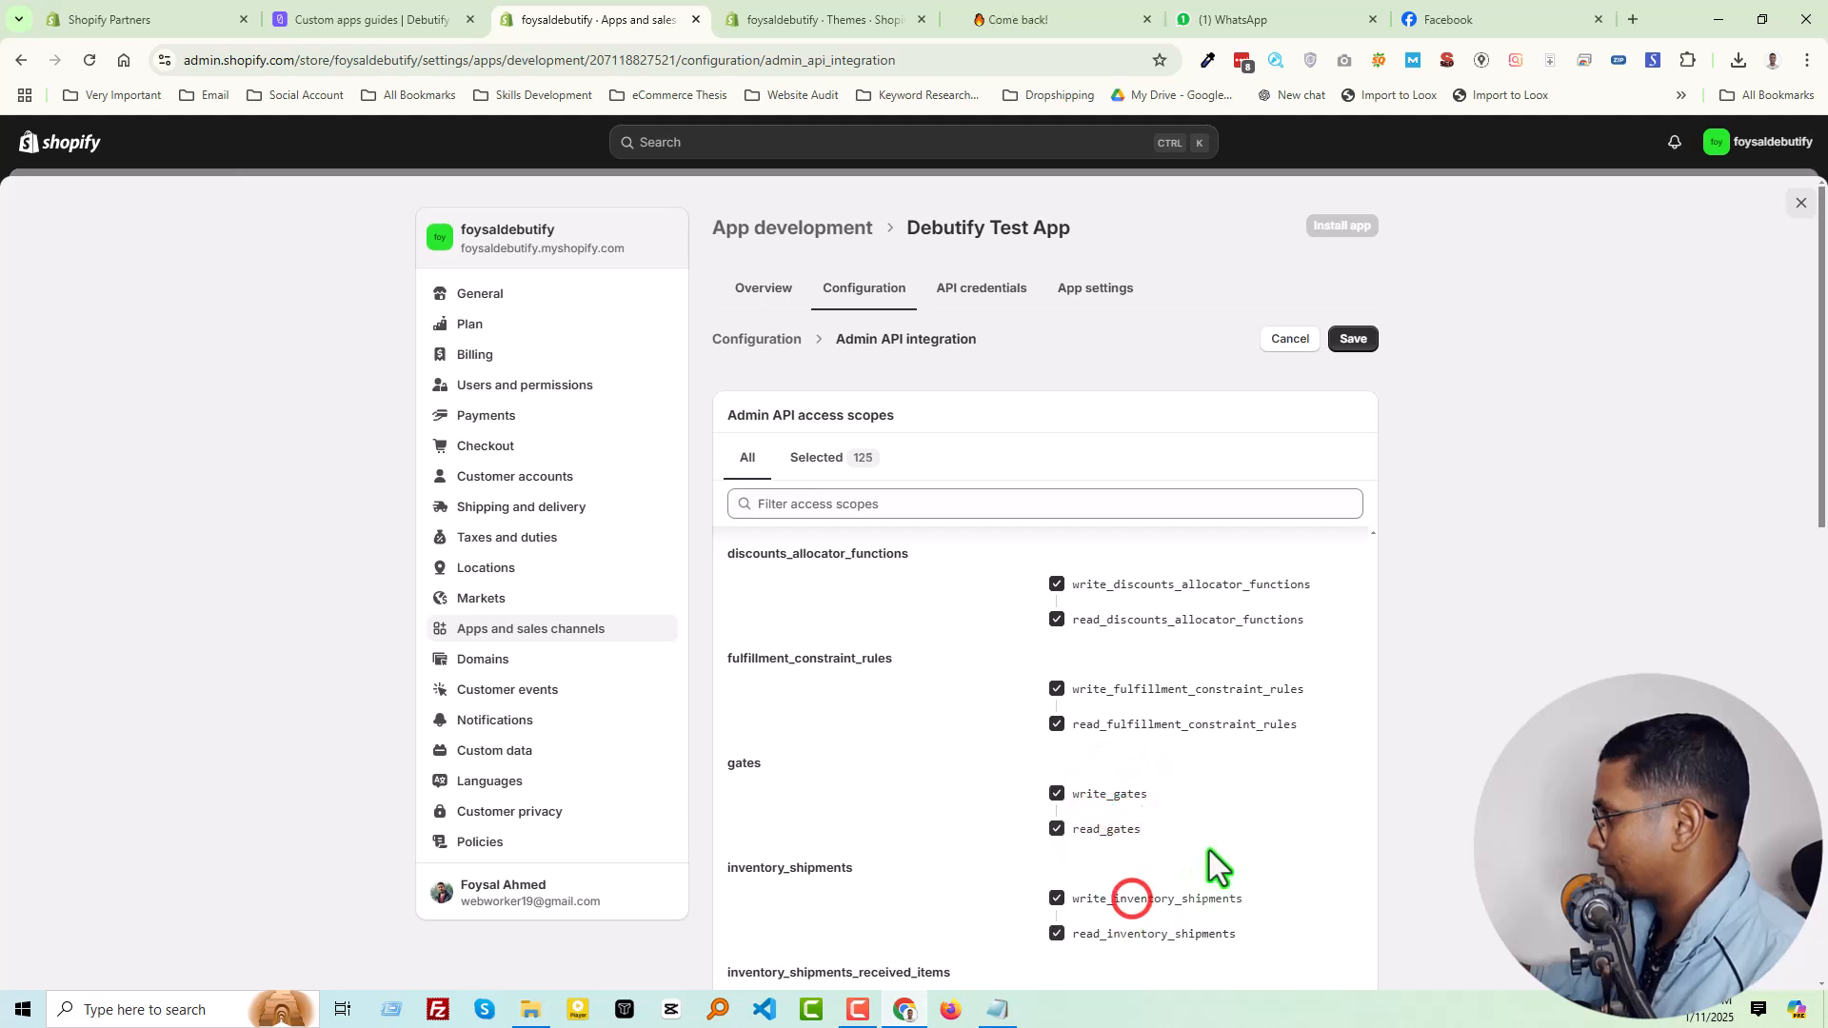
# Select the read and write scopes for inventory shipments received items, inventory transfers, markets home and order submission rules
pyautogui.scroll(-2, 1190, 862)
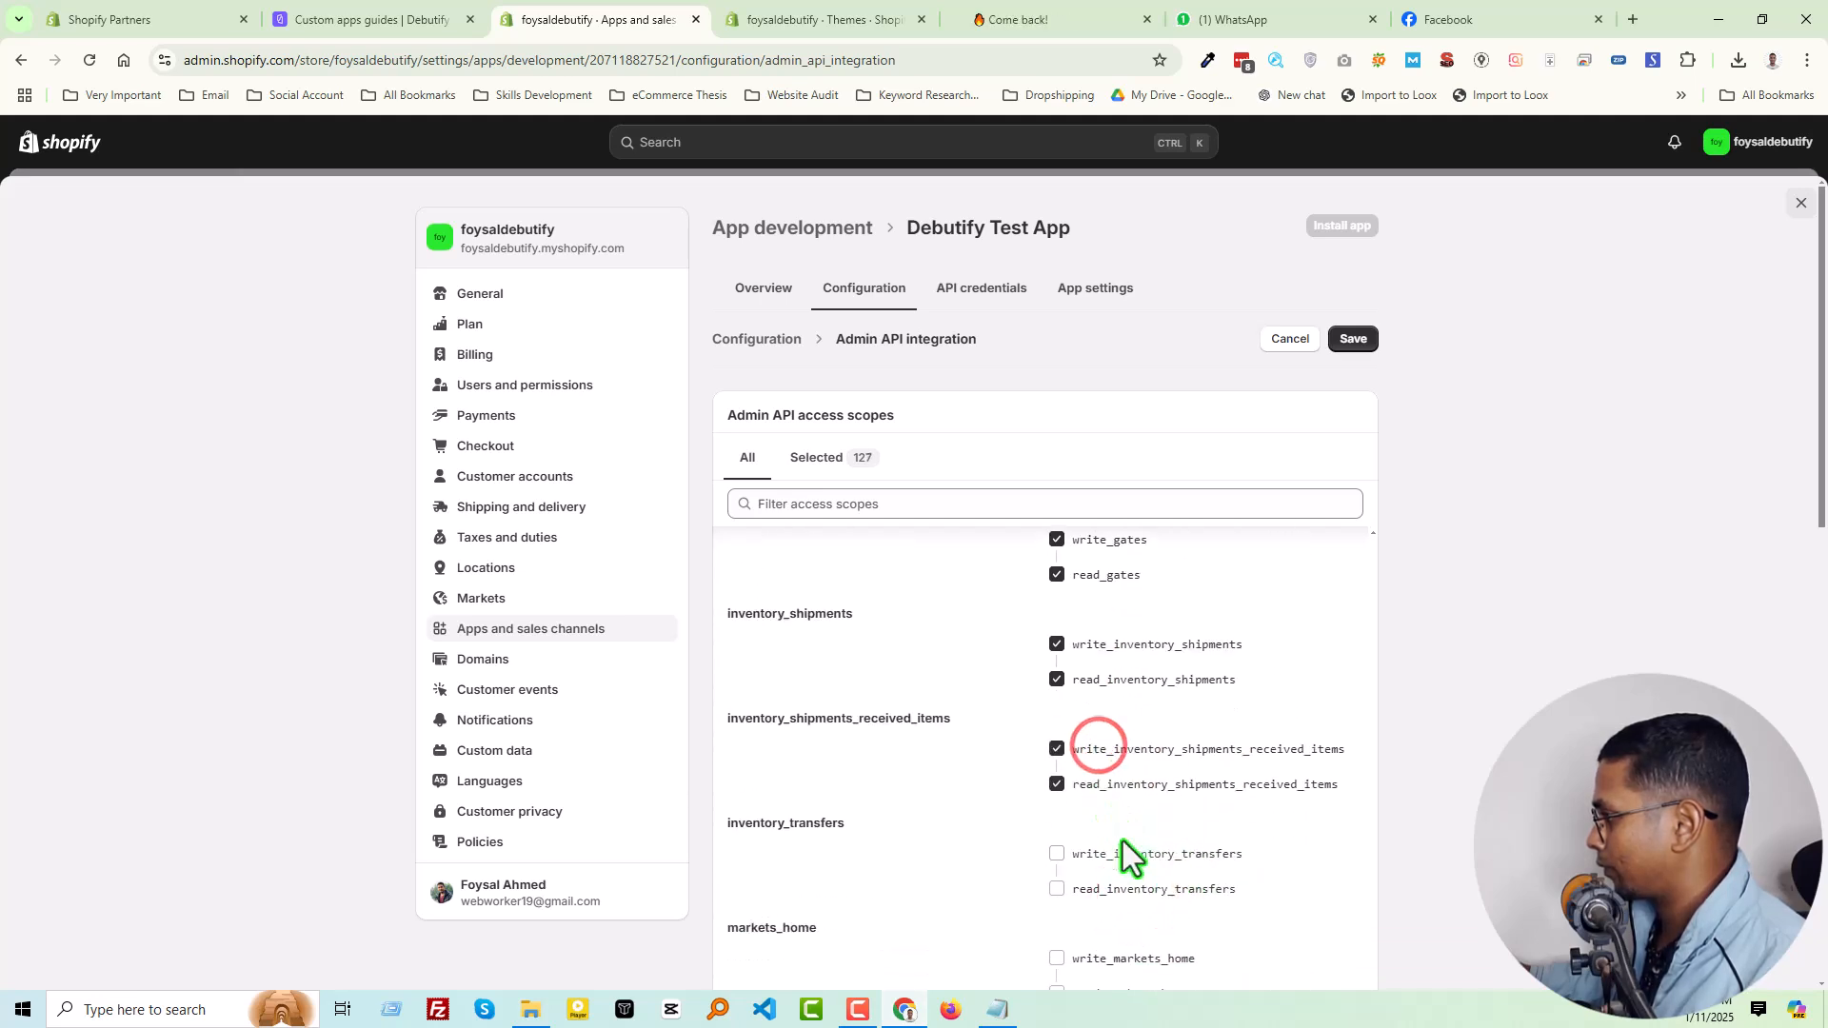
pyautogui.click(1136, 854)
pyautogui.scroll(-1, 1163, 843)
pyautogui.click(1154, 830)
pyautogui.click(1156, 937)
pyautogui.scroll(-2, 1184, 779)
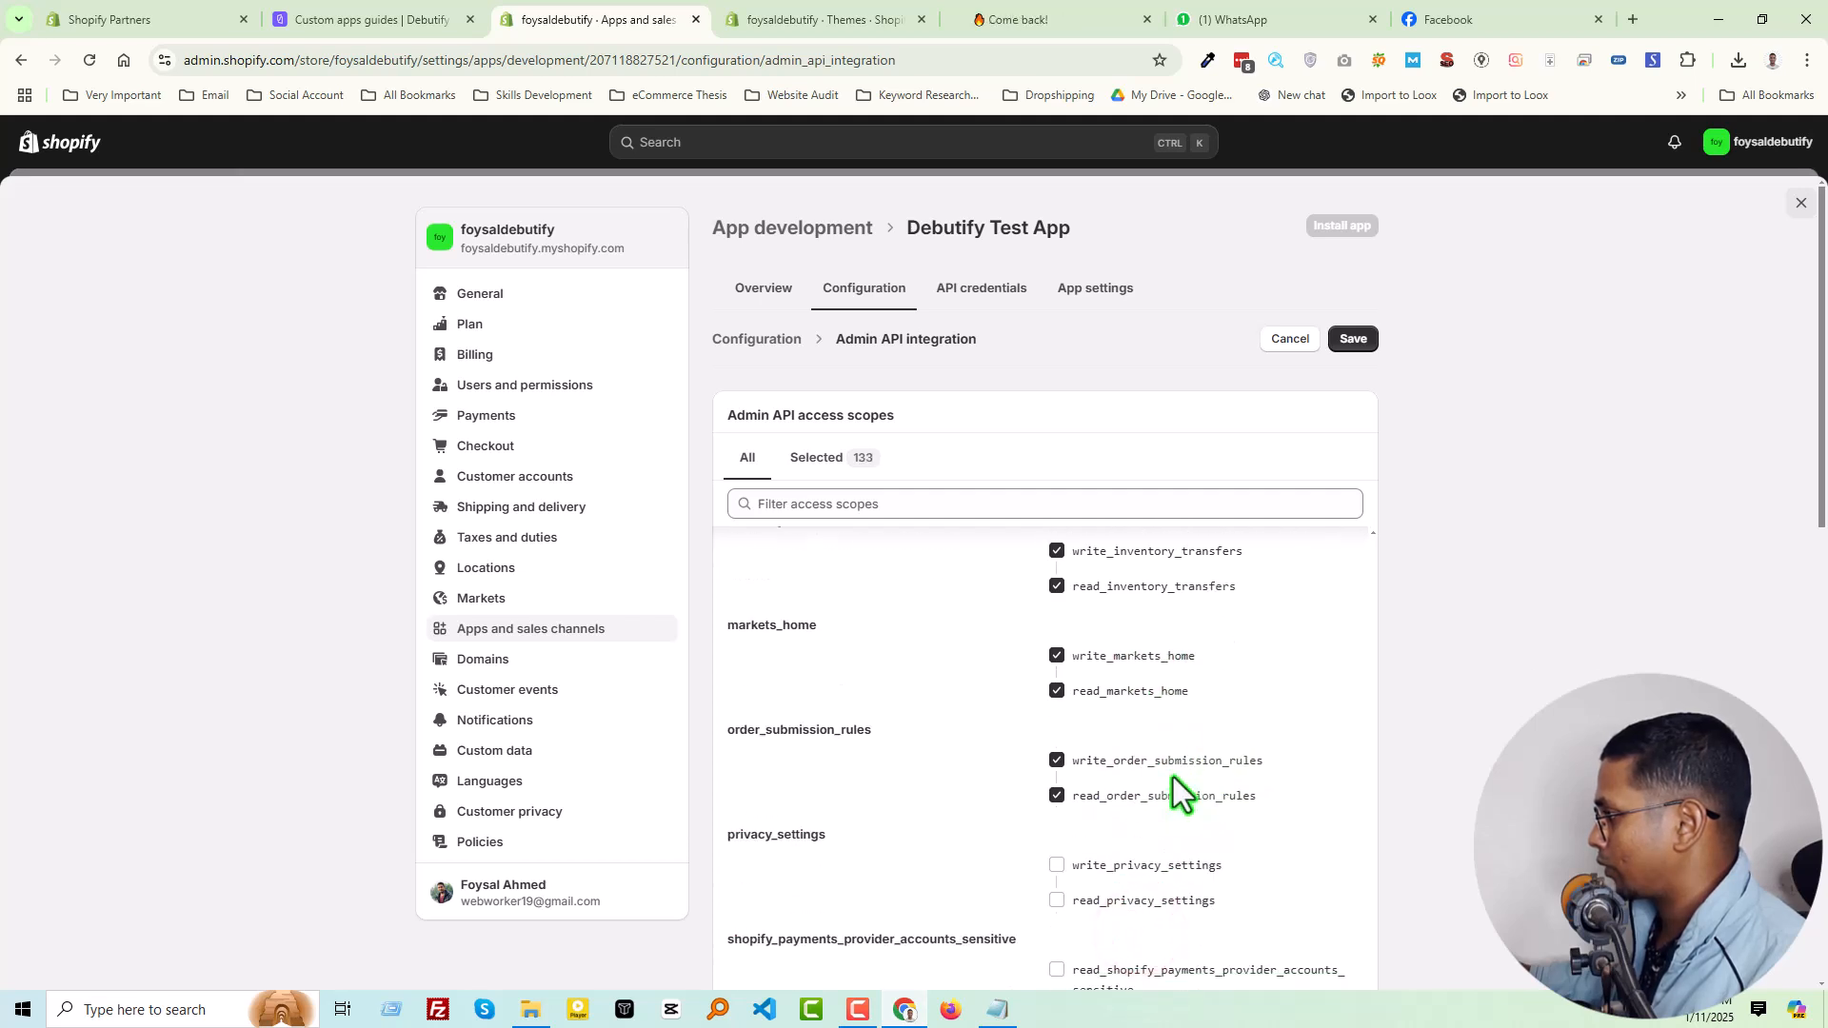
# Select the privacy settings, Shopify Payments provider accounts and all remaining scopes, and save the Admin API configuration
pyautogui.scroll(-2, 1181, 847)
pyautogui.click(1126, 612)
pyautogui.click(1095, 804)
pyautogui.click(1104, 874)
pyautogui.click(1128, 717)
pyautogui.scroll(5, 1334, 762)
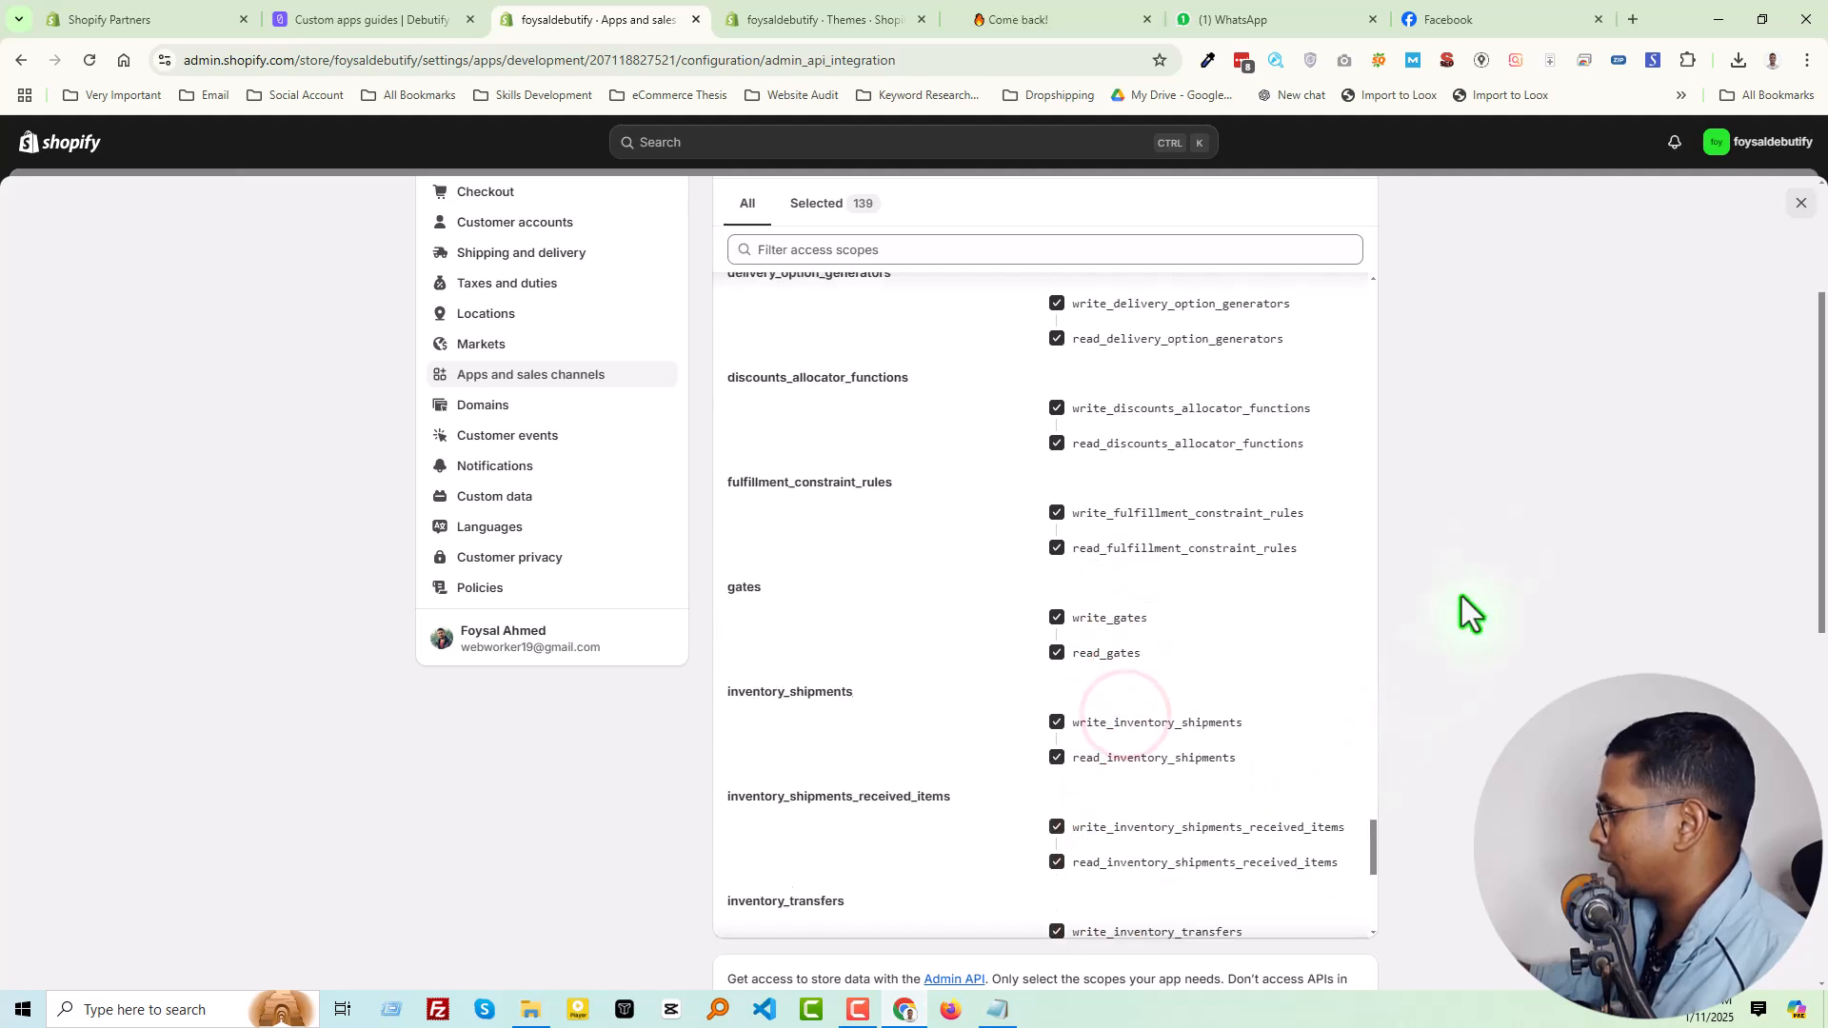
pyautogui.scroll(2, 1425, 653)
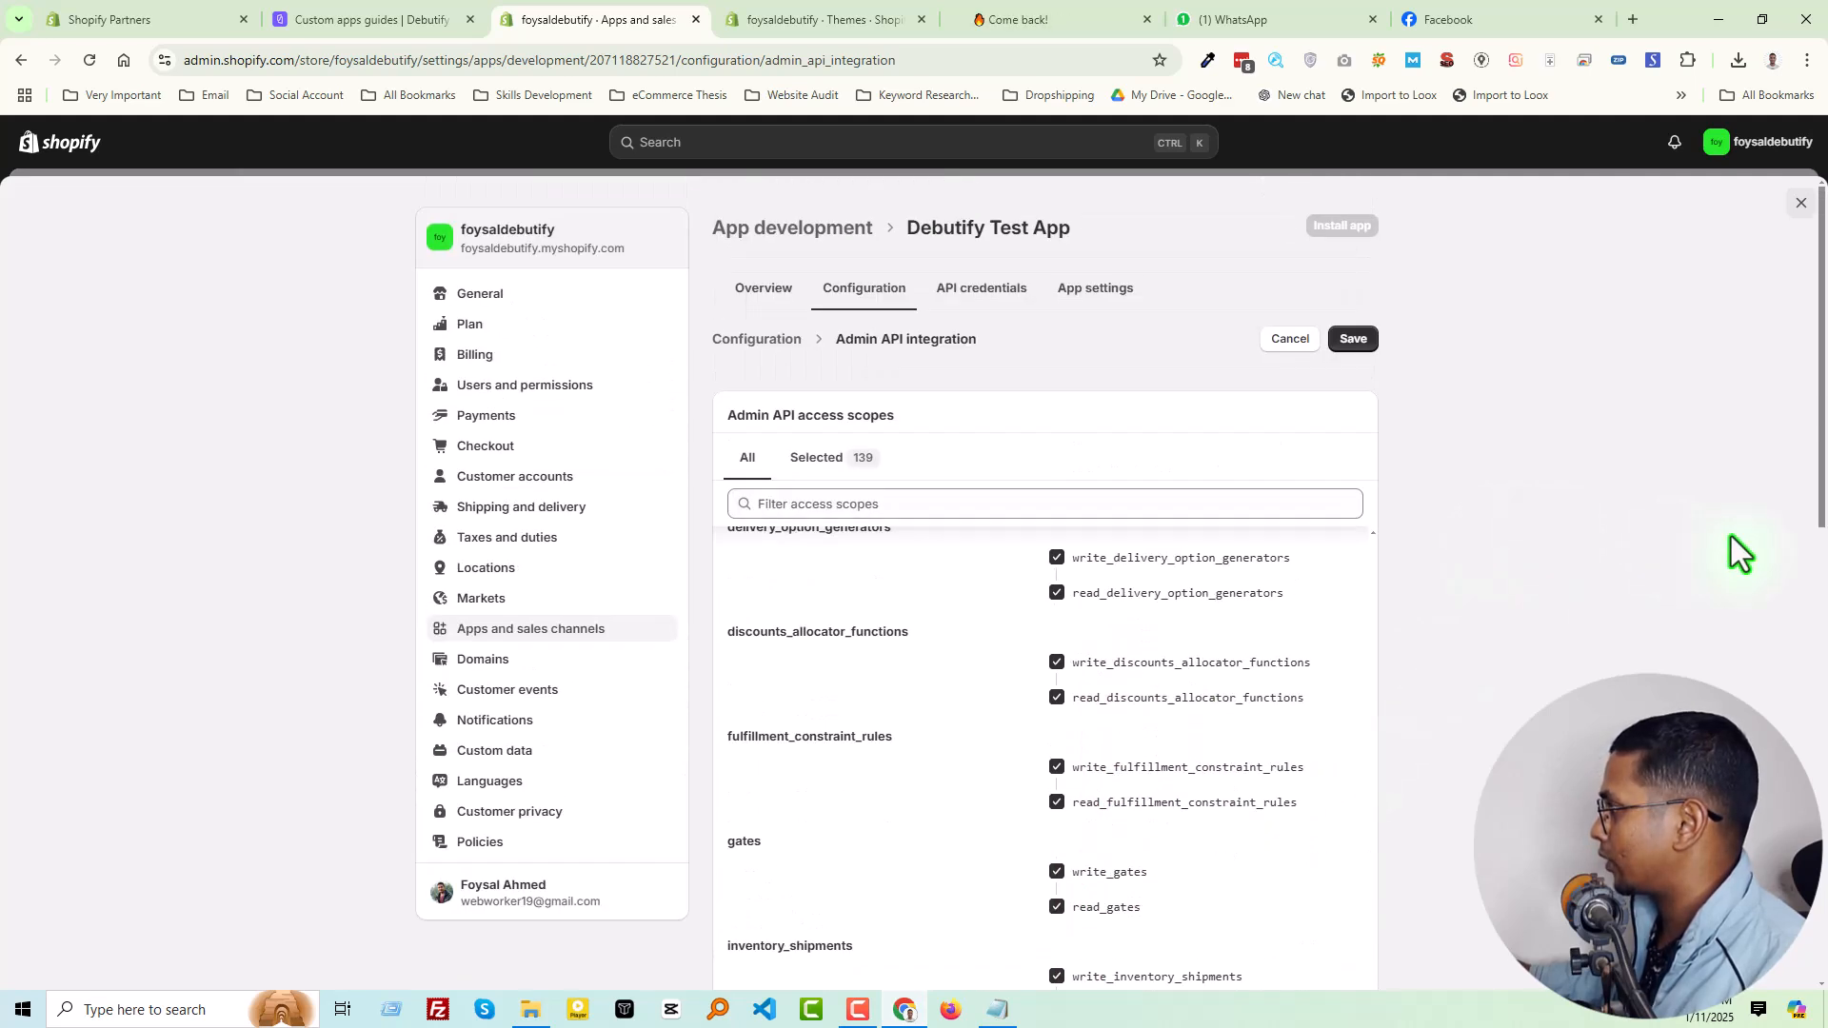
pyautogui.click(1354, 340)
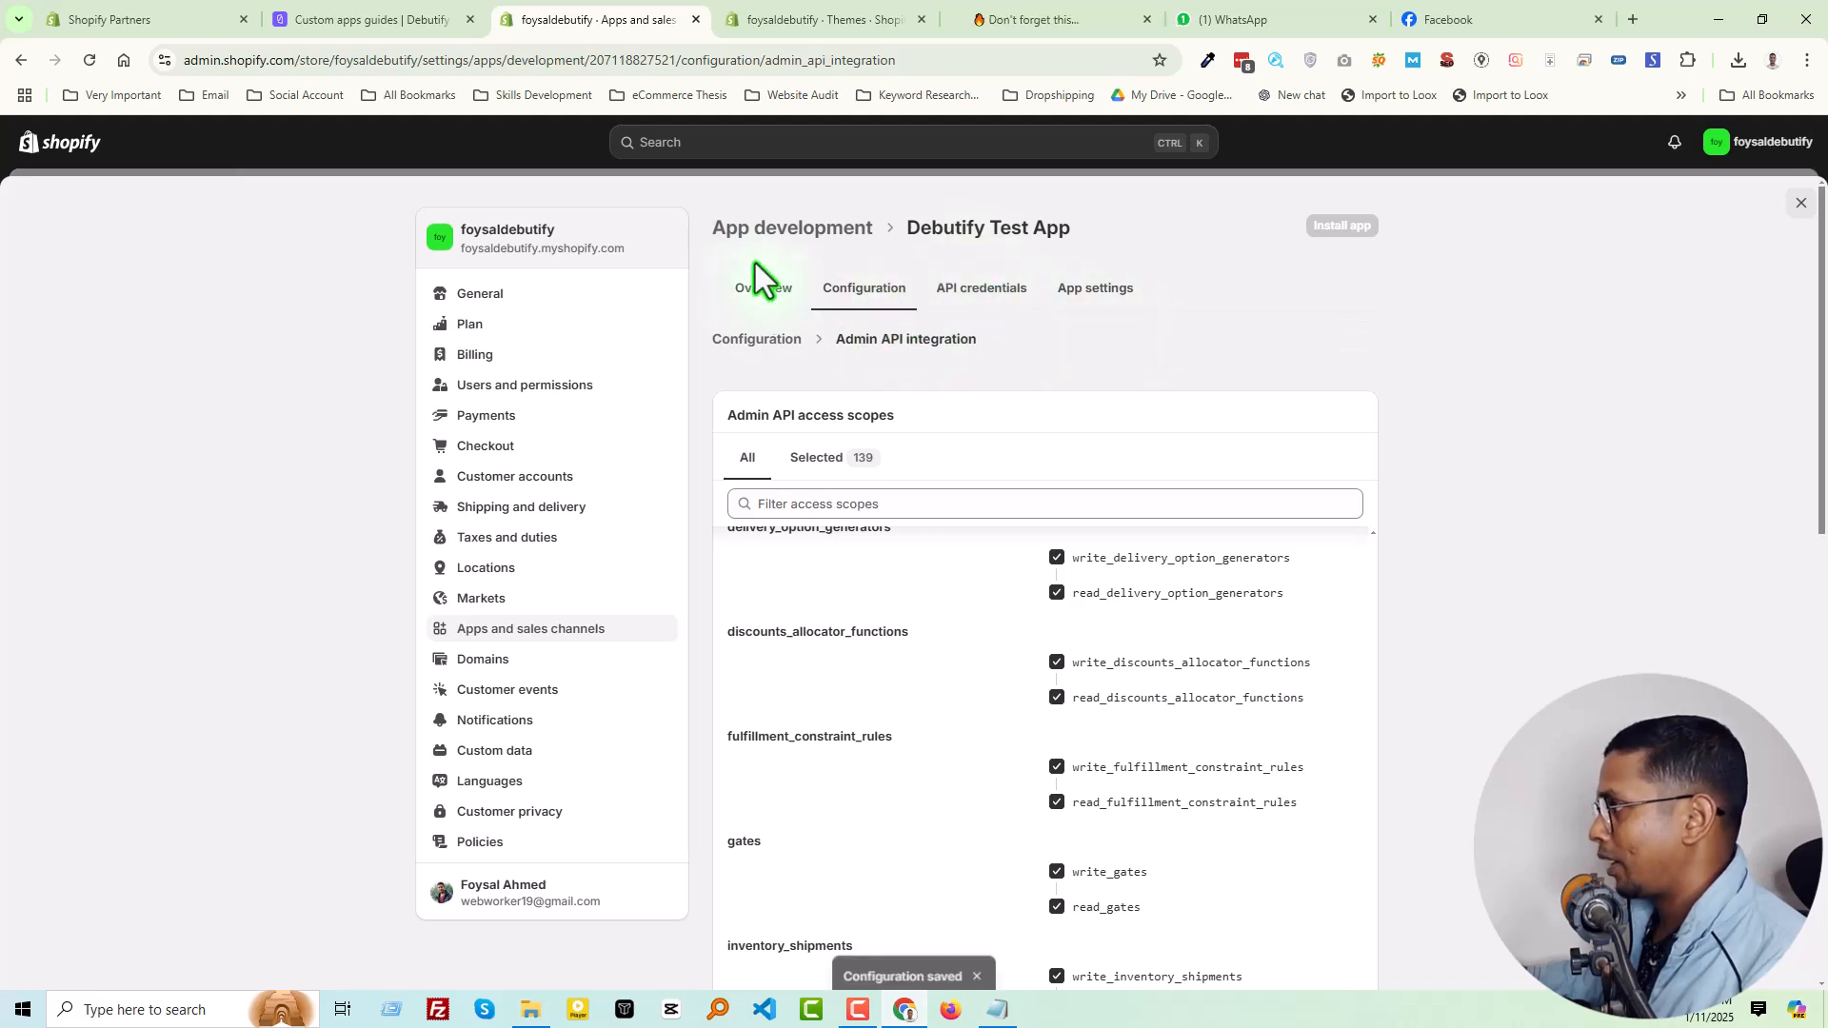
# Switch to Debutify's custom apps guide and advance it to the access tokens stage
pyautogui.click(388, 19)
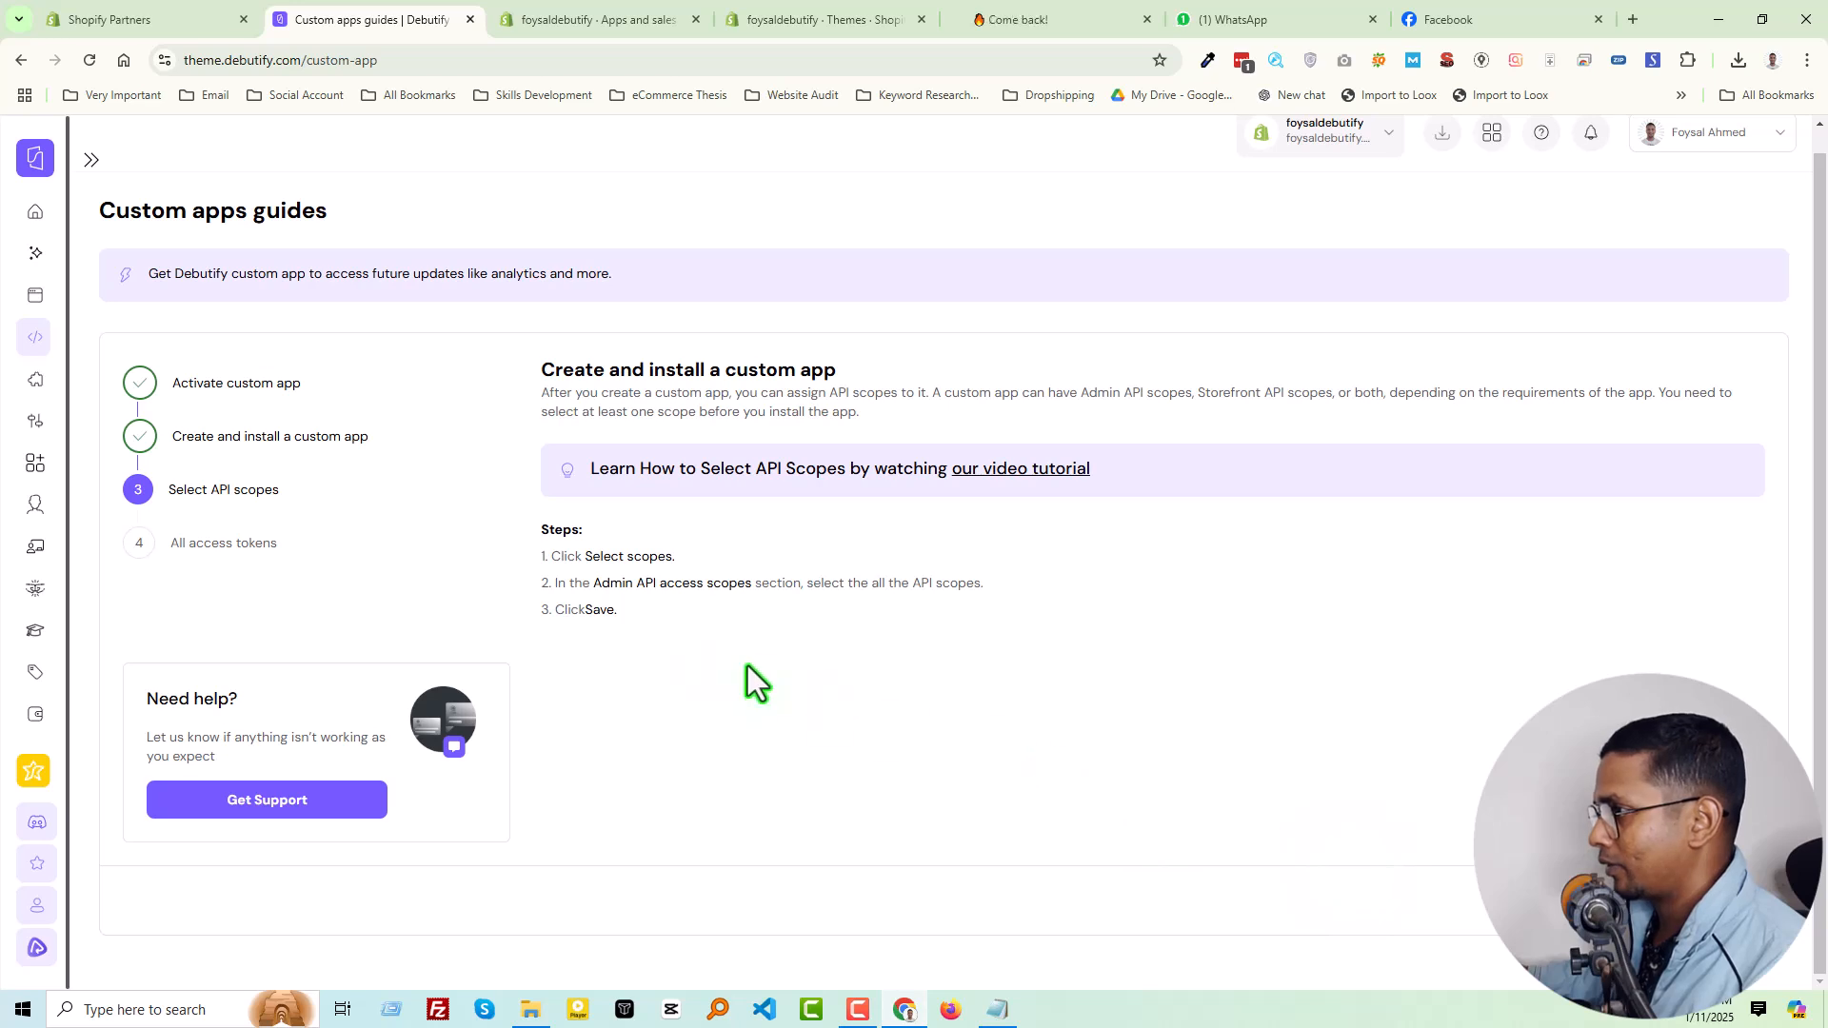
pyautogui.click(385, 545)
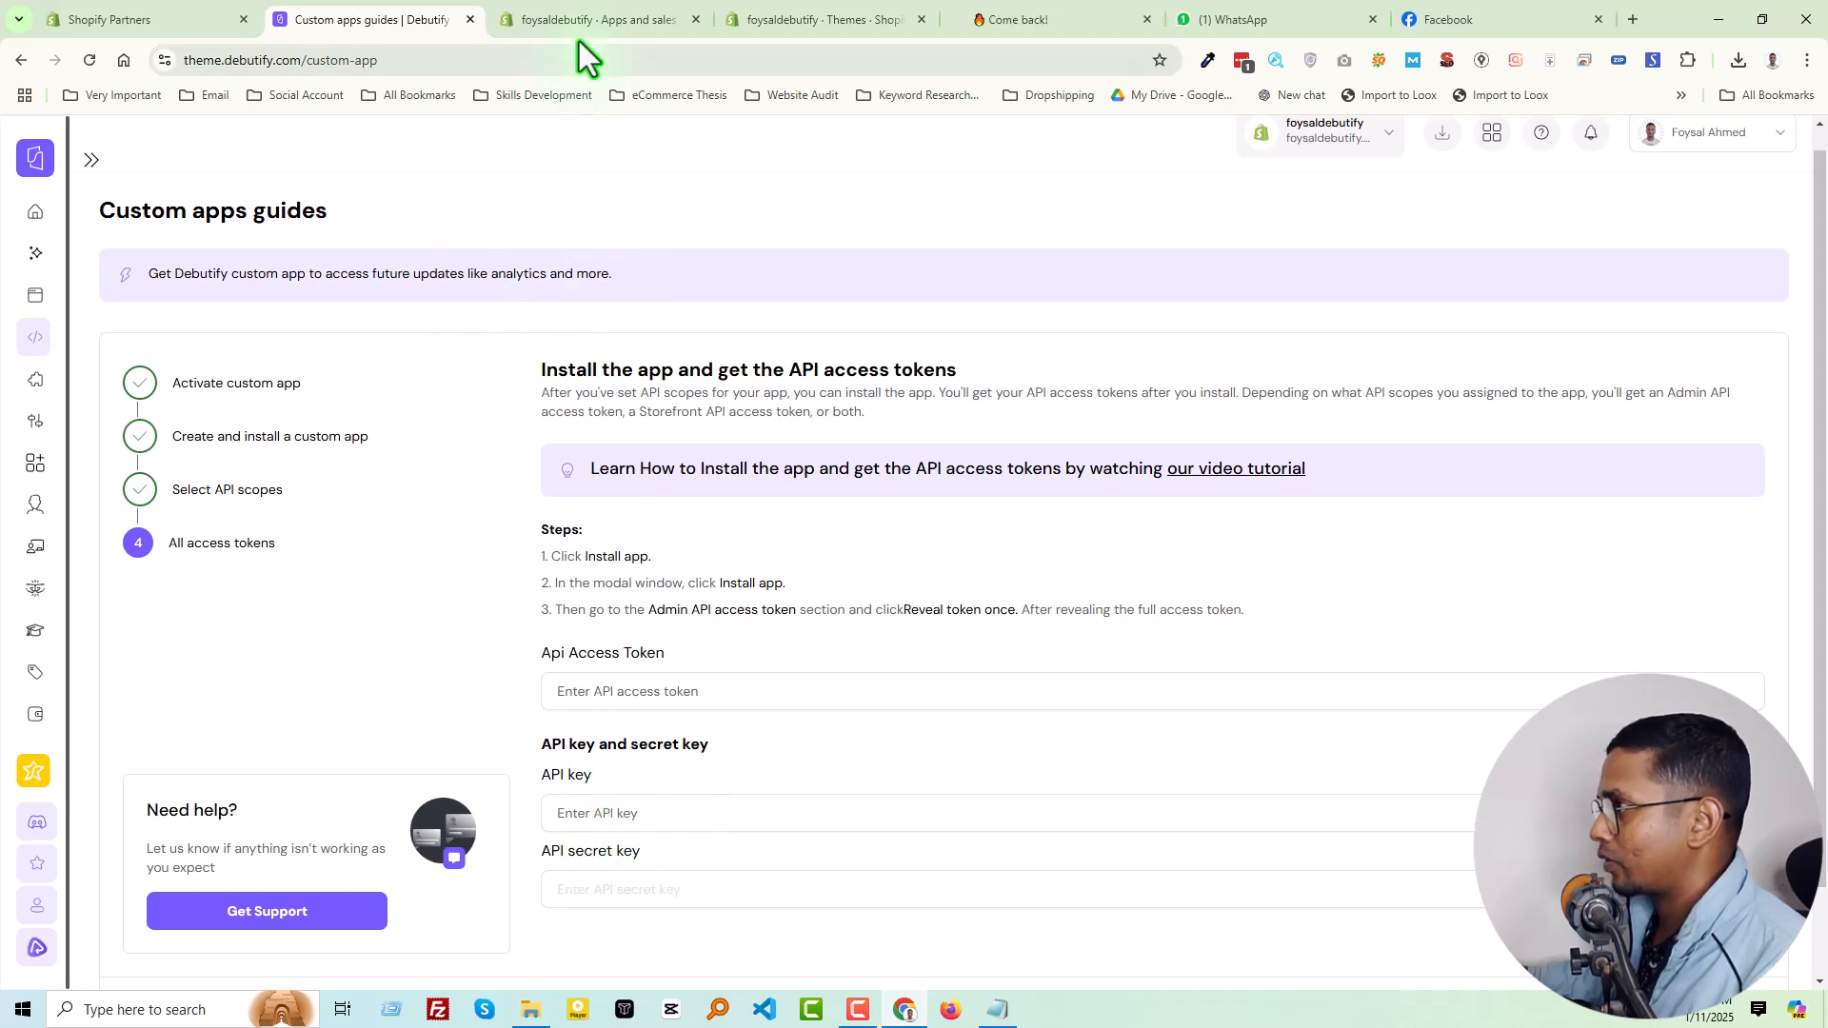
# Return to the Shopify admin and install Debutify Test App on the store from its API credentials
pyautogui.click(580, 10)
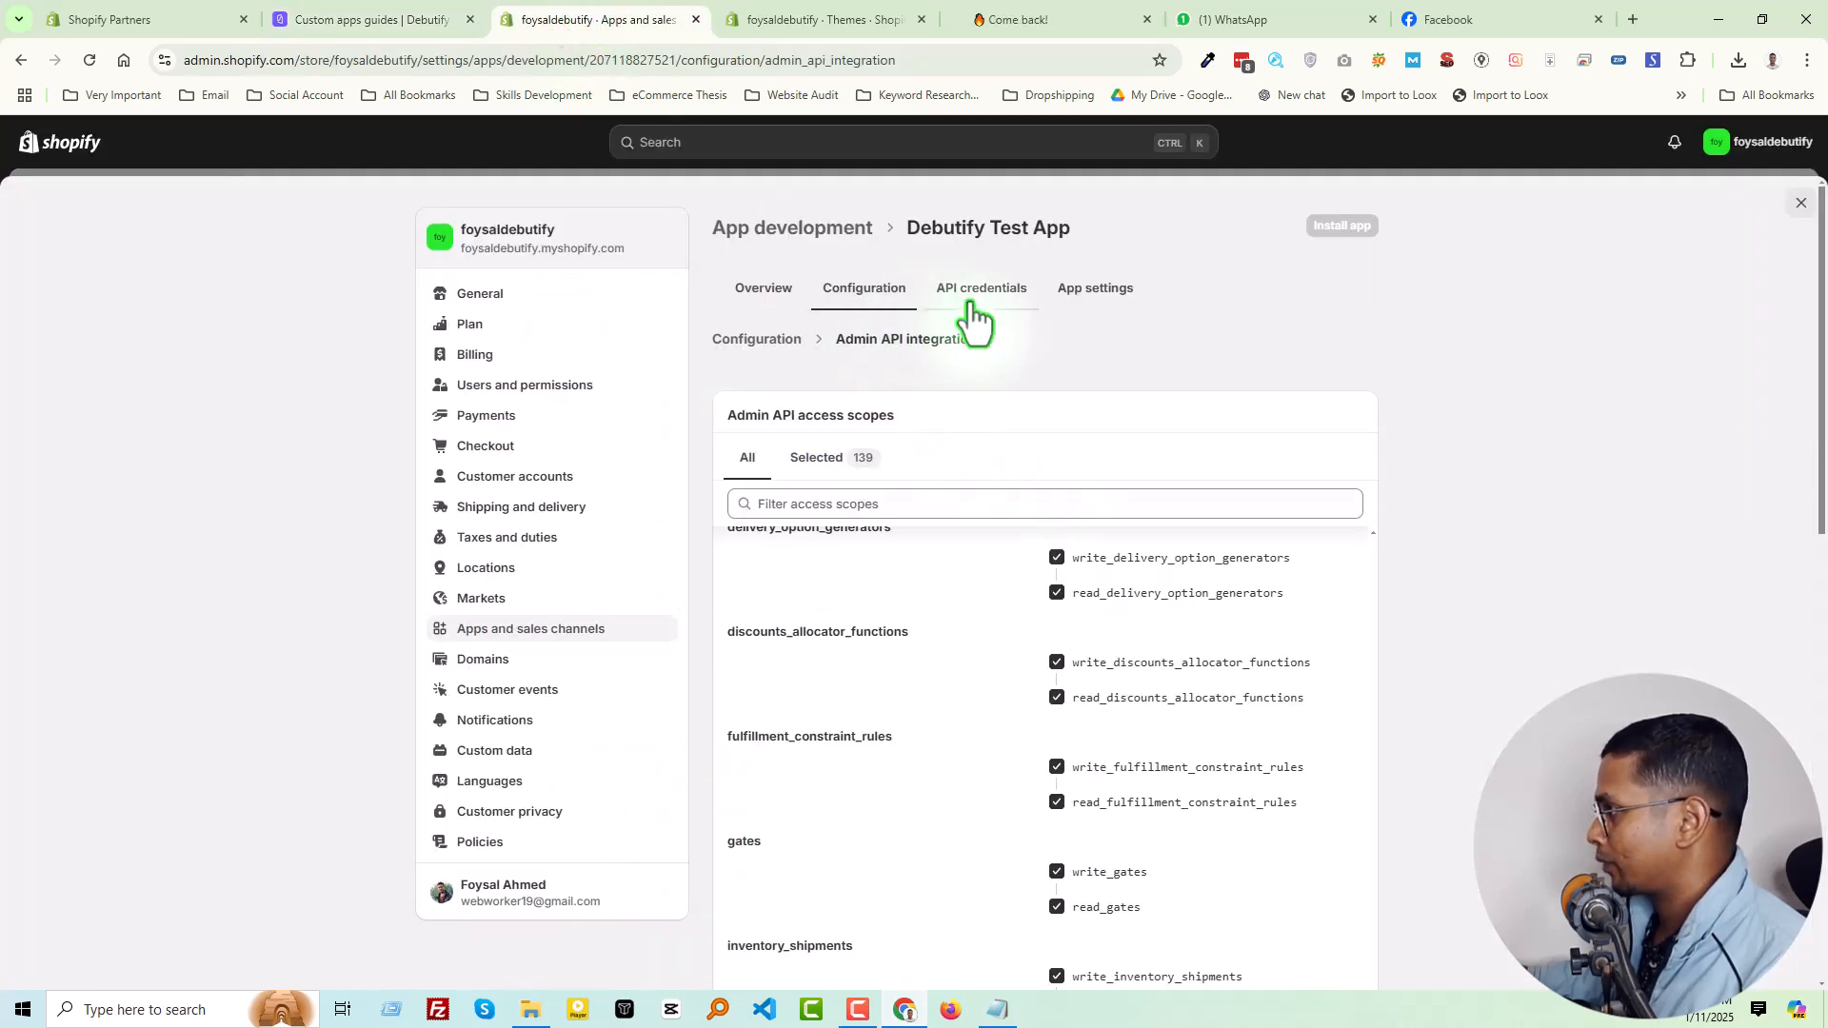
pyautogui.scroll(-2, 1477, 619)
pyautogui.scroll(4, 1133, 502)
pyautogui.scroll(1, 1426, 514)
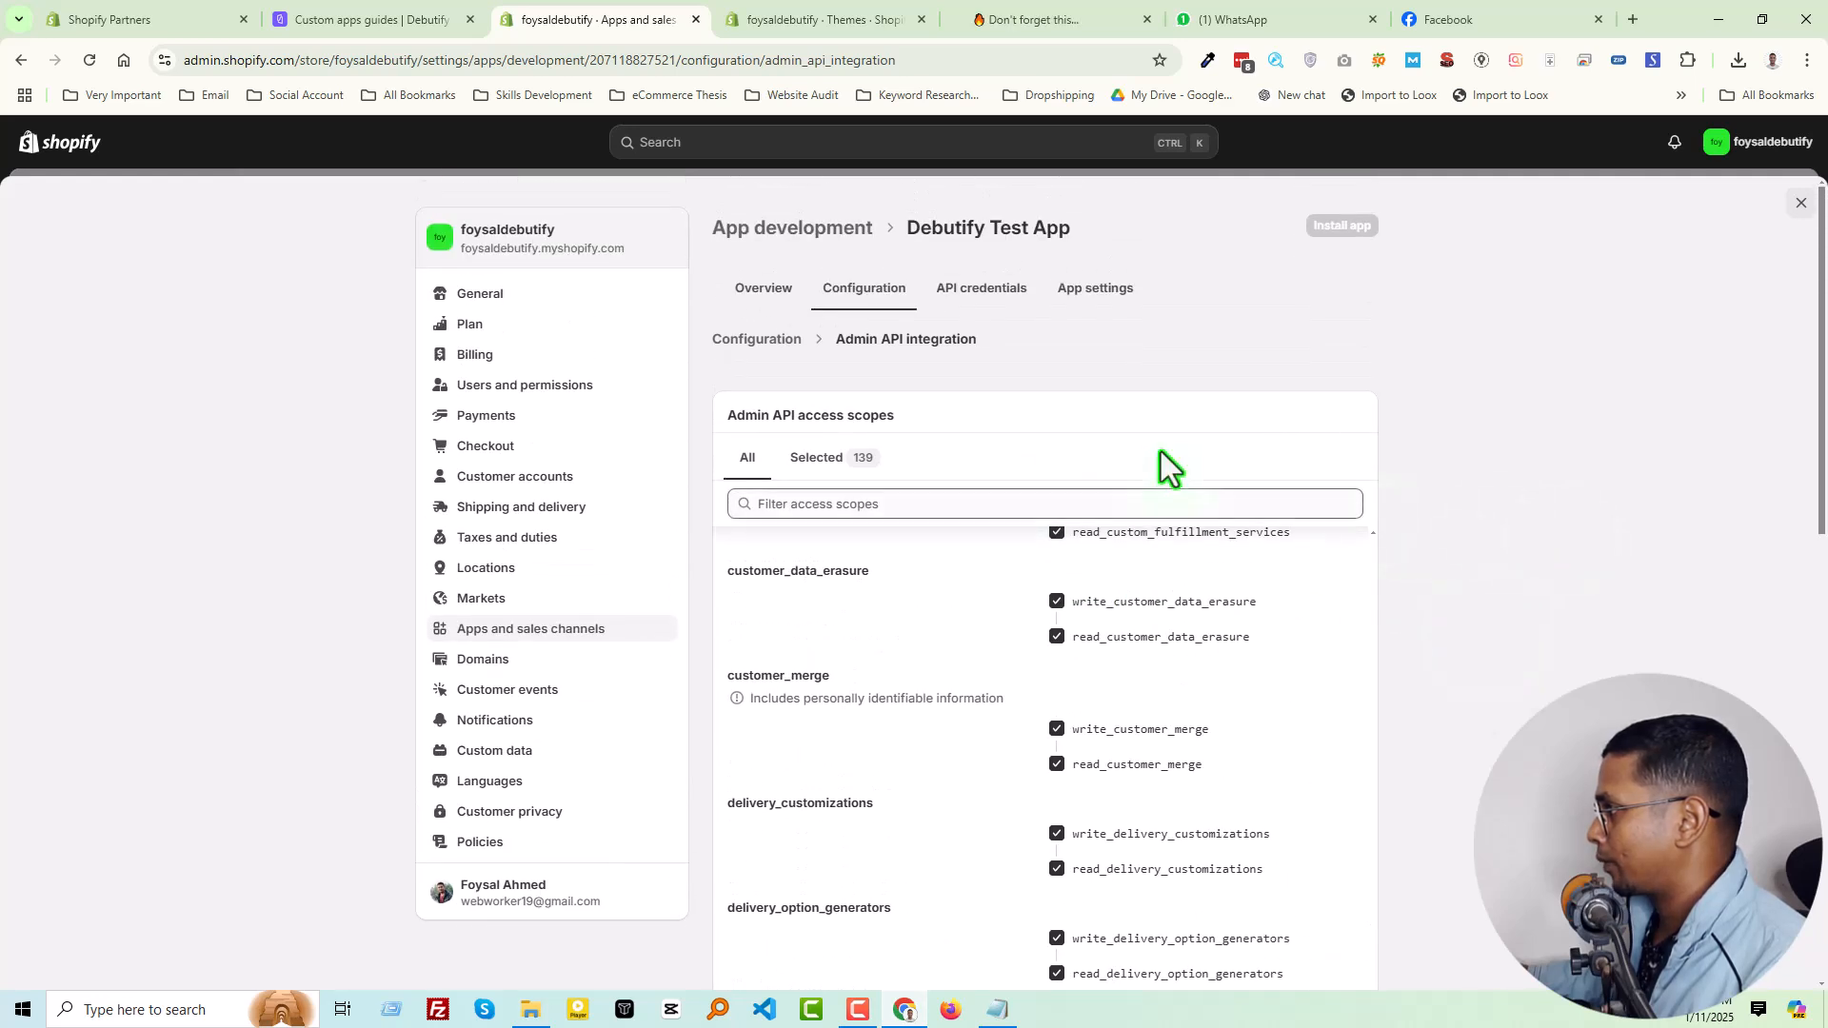
pyautogui.click(950, 290)
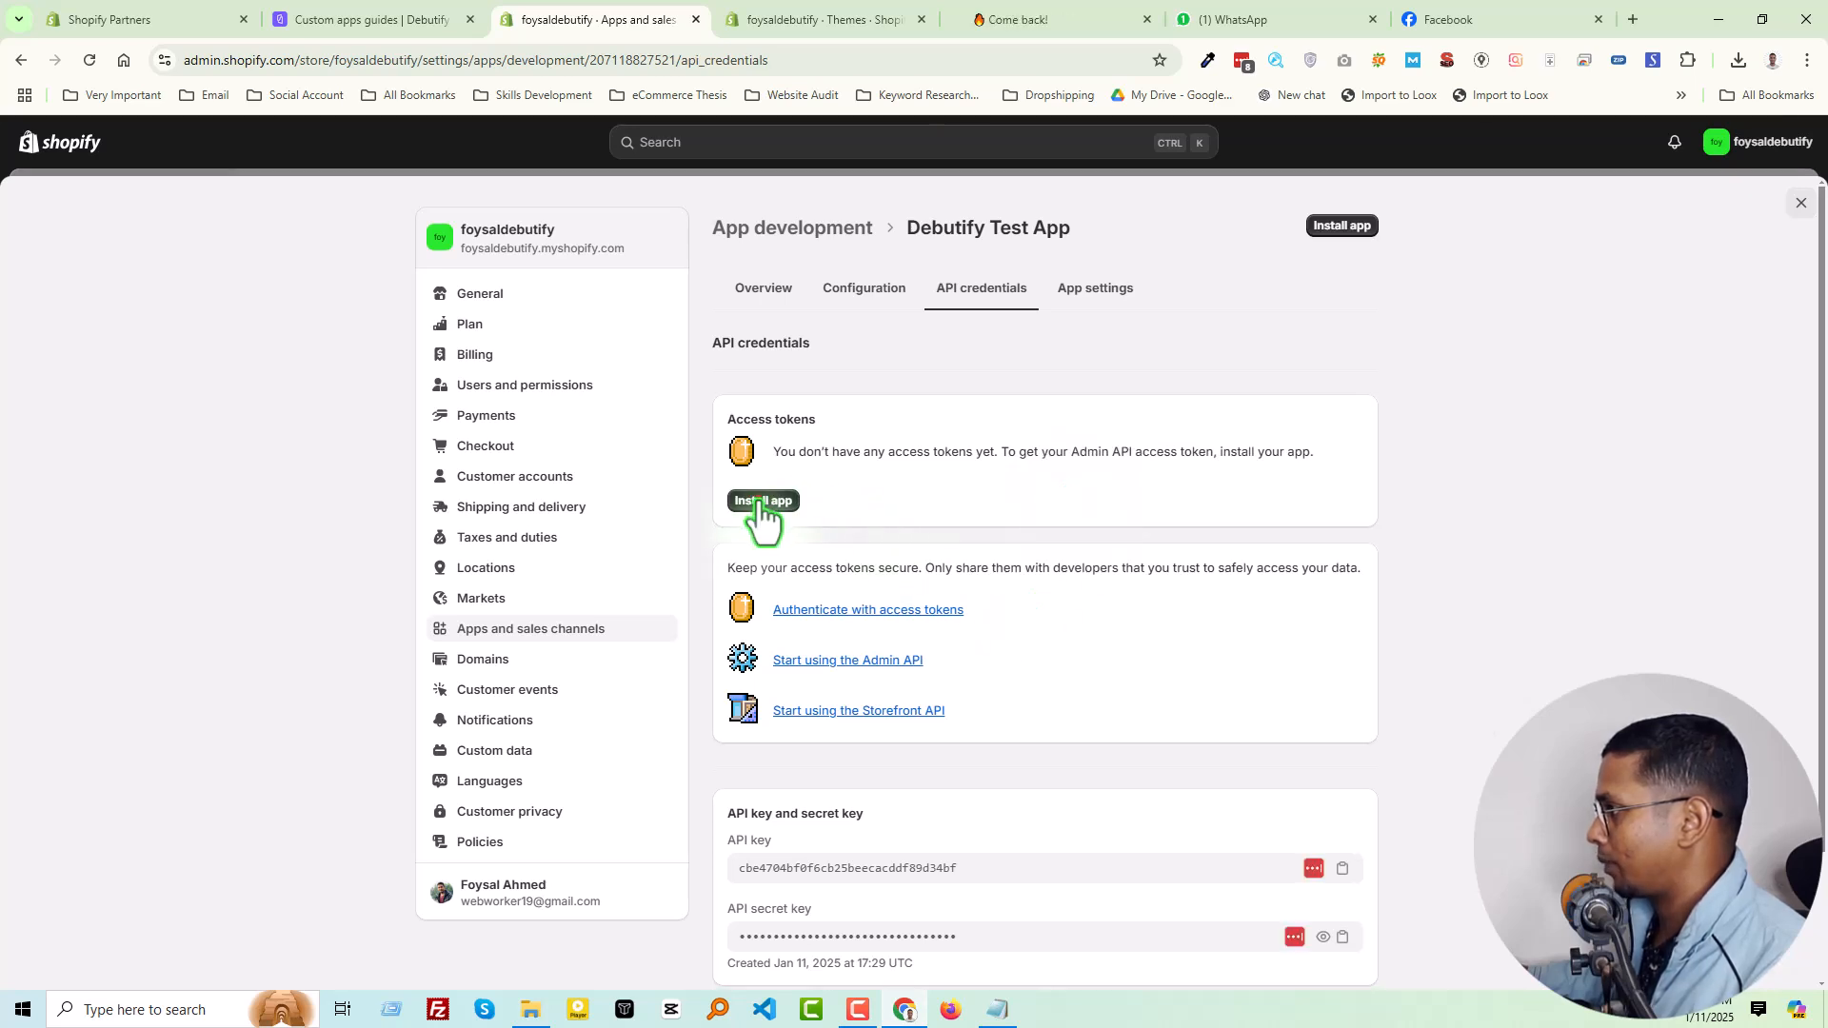
pyautogui.click(759, 502)
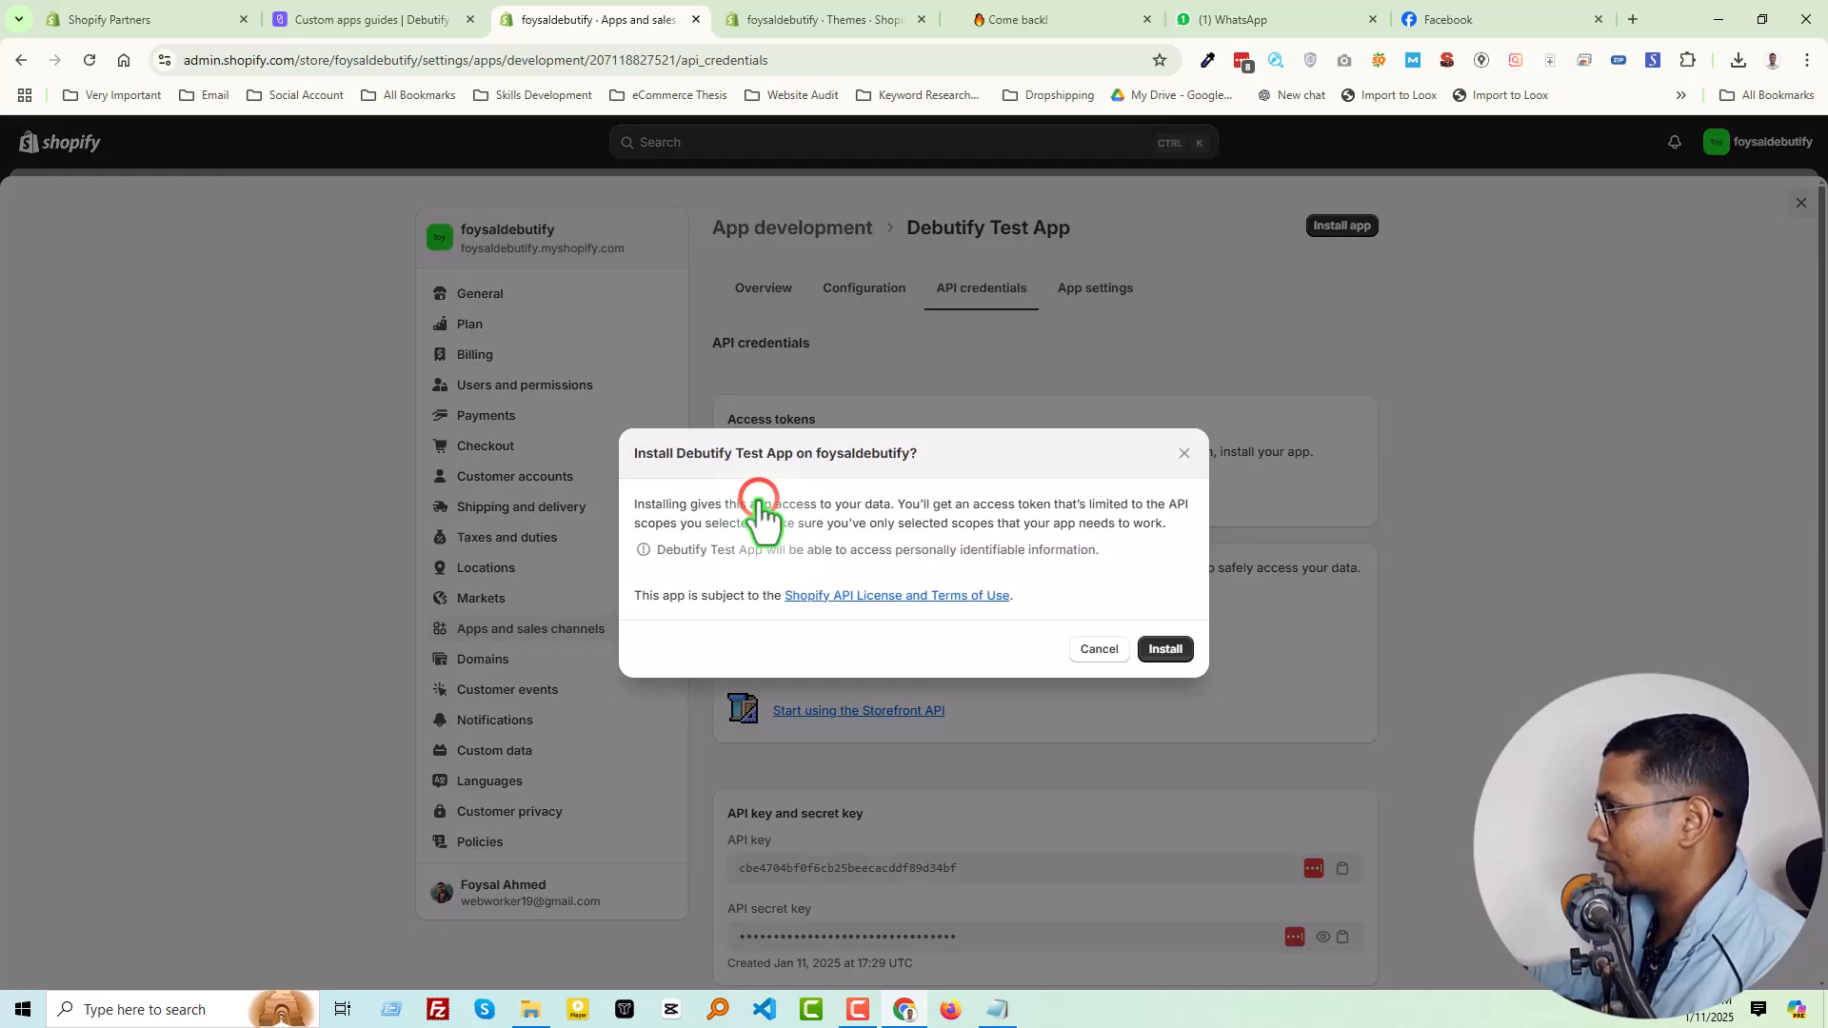
pyautogui.click(1176, 648)
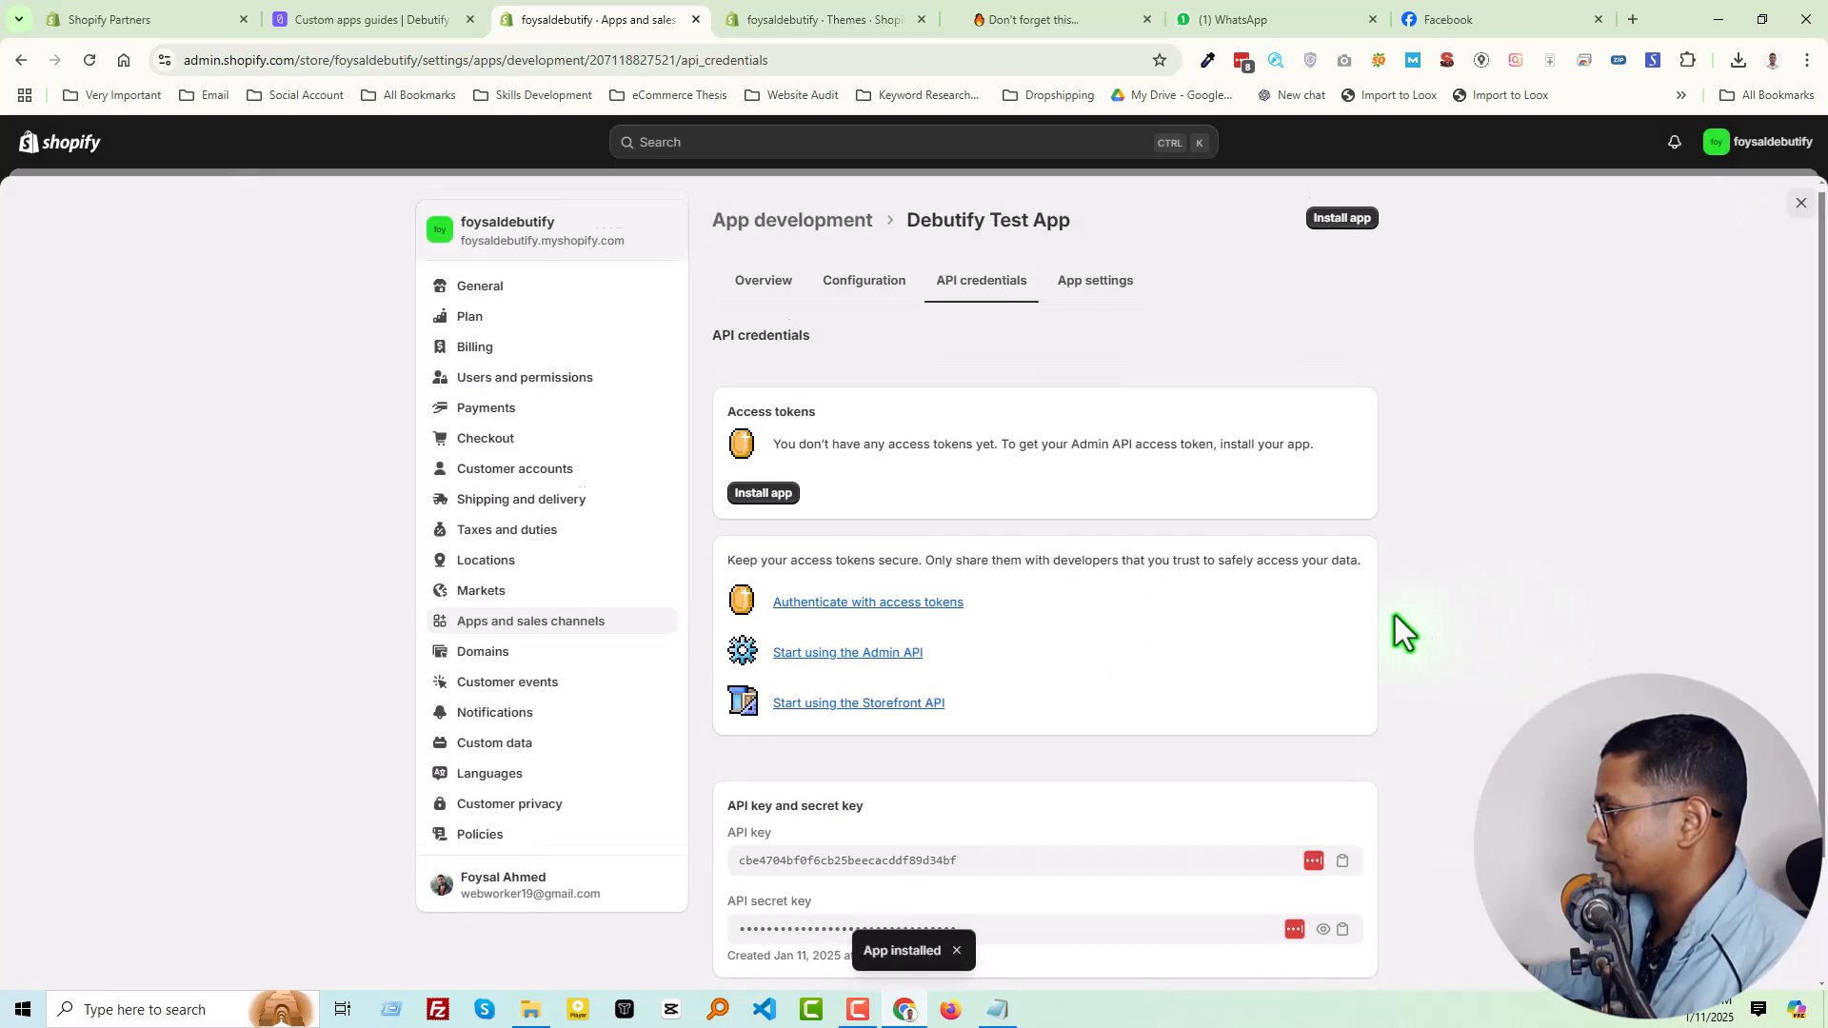
# Copy the app's API key and paste it into the Api Access Token field of the Debutify guide
pyautogui.scroll(-1, 1333, 647)
pyautogui.click(1341, 818)
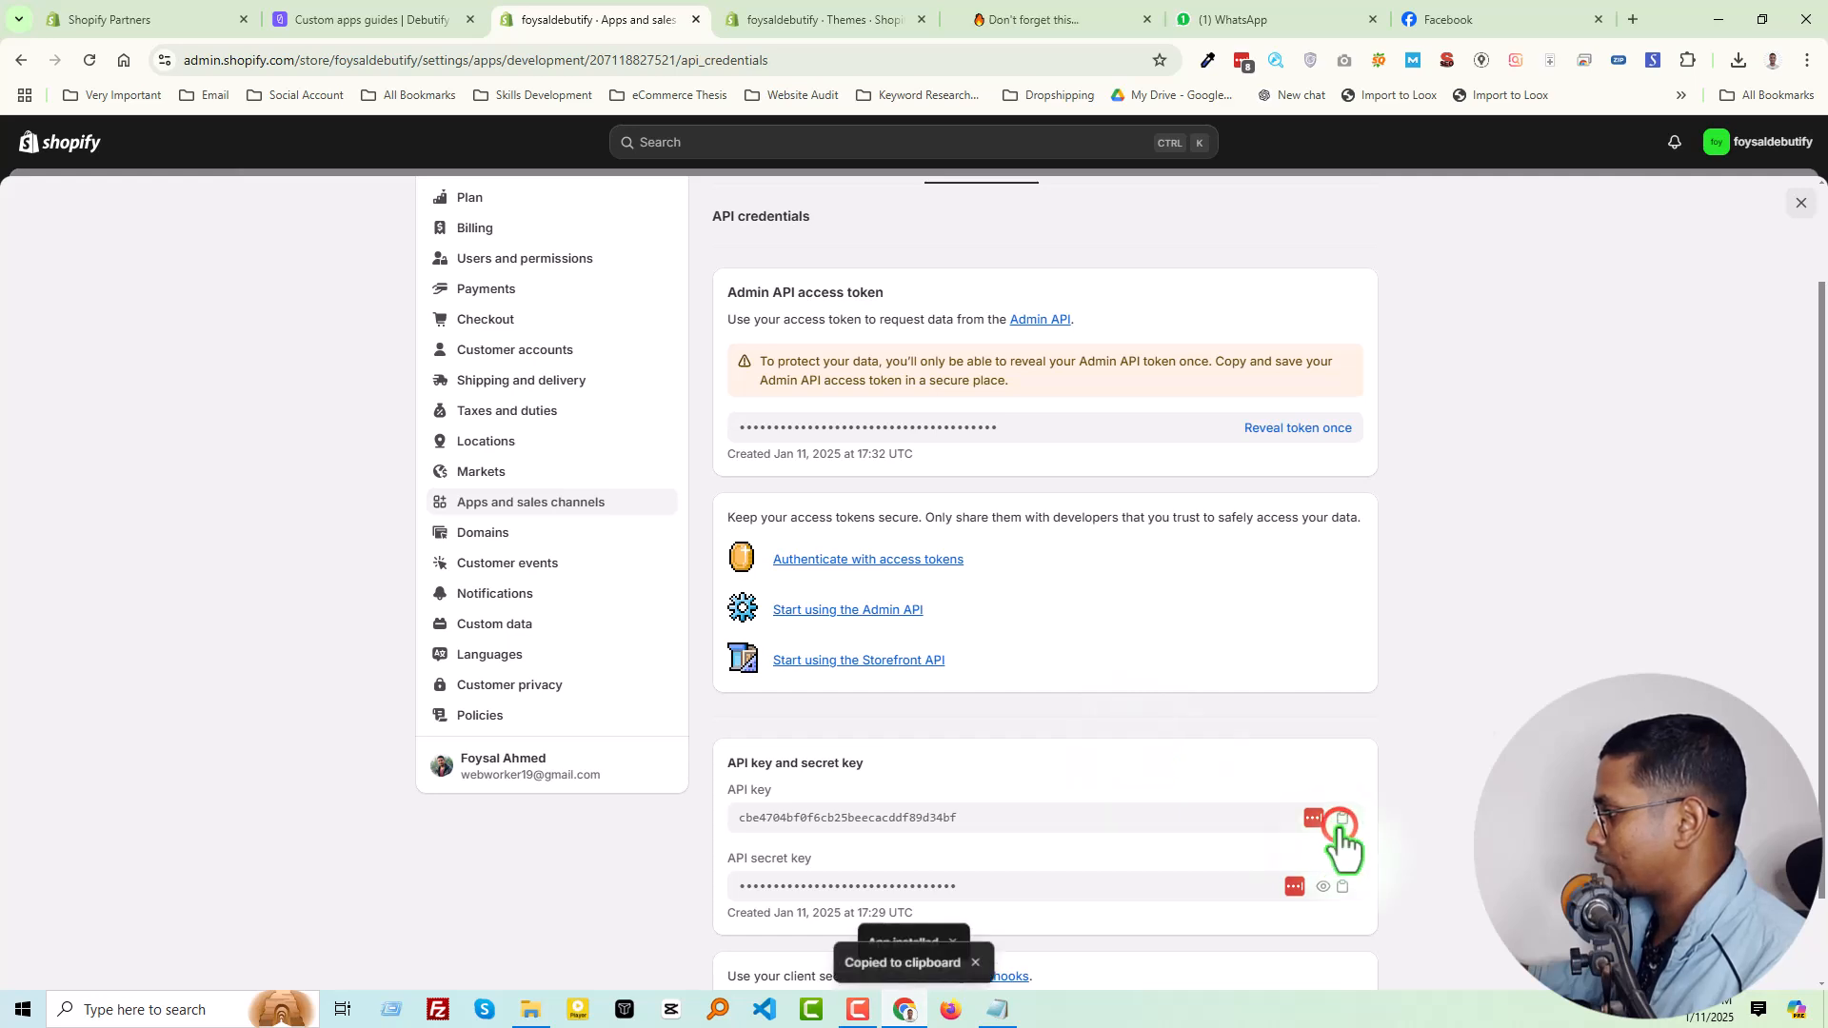
pyautogui.click(320, 21)
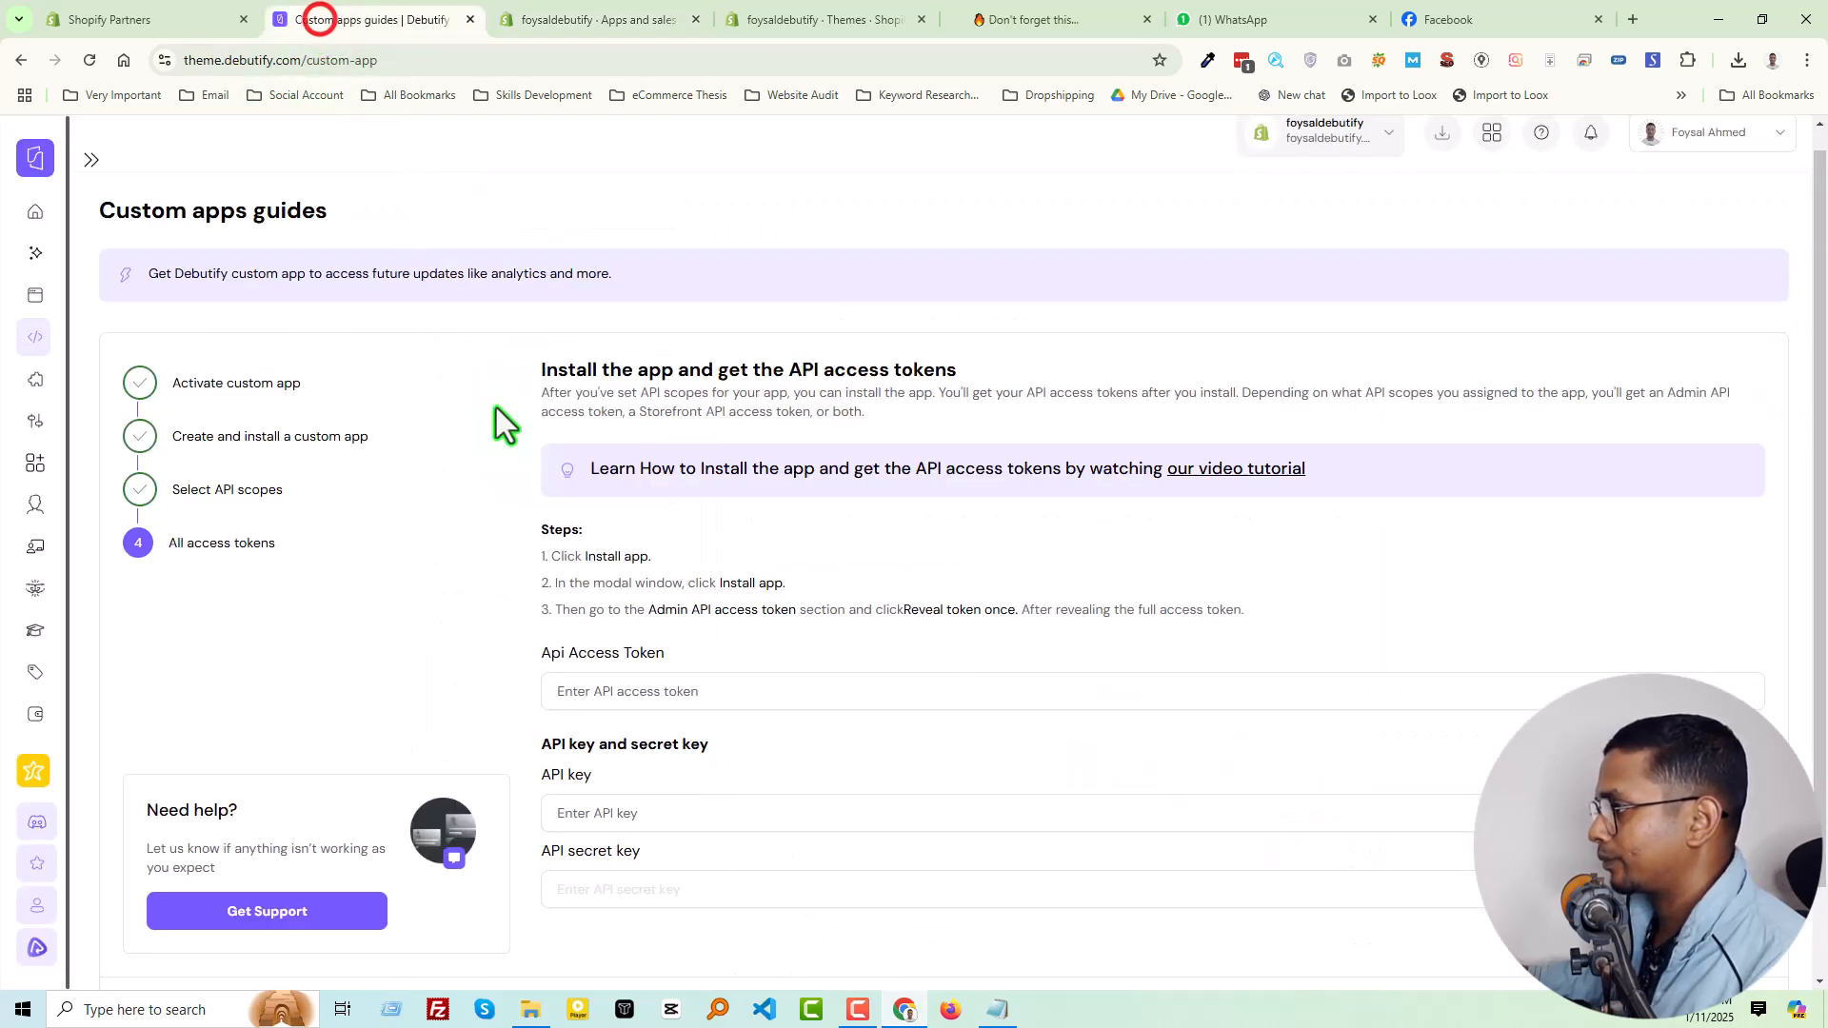
pyautogui.click(626, 702)
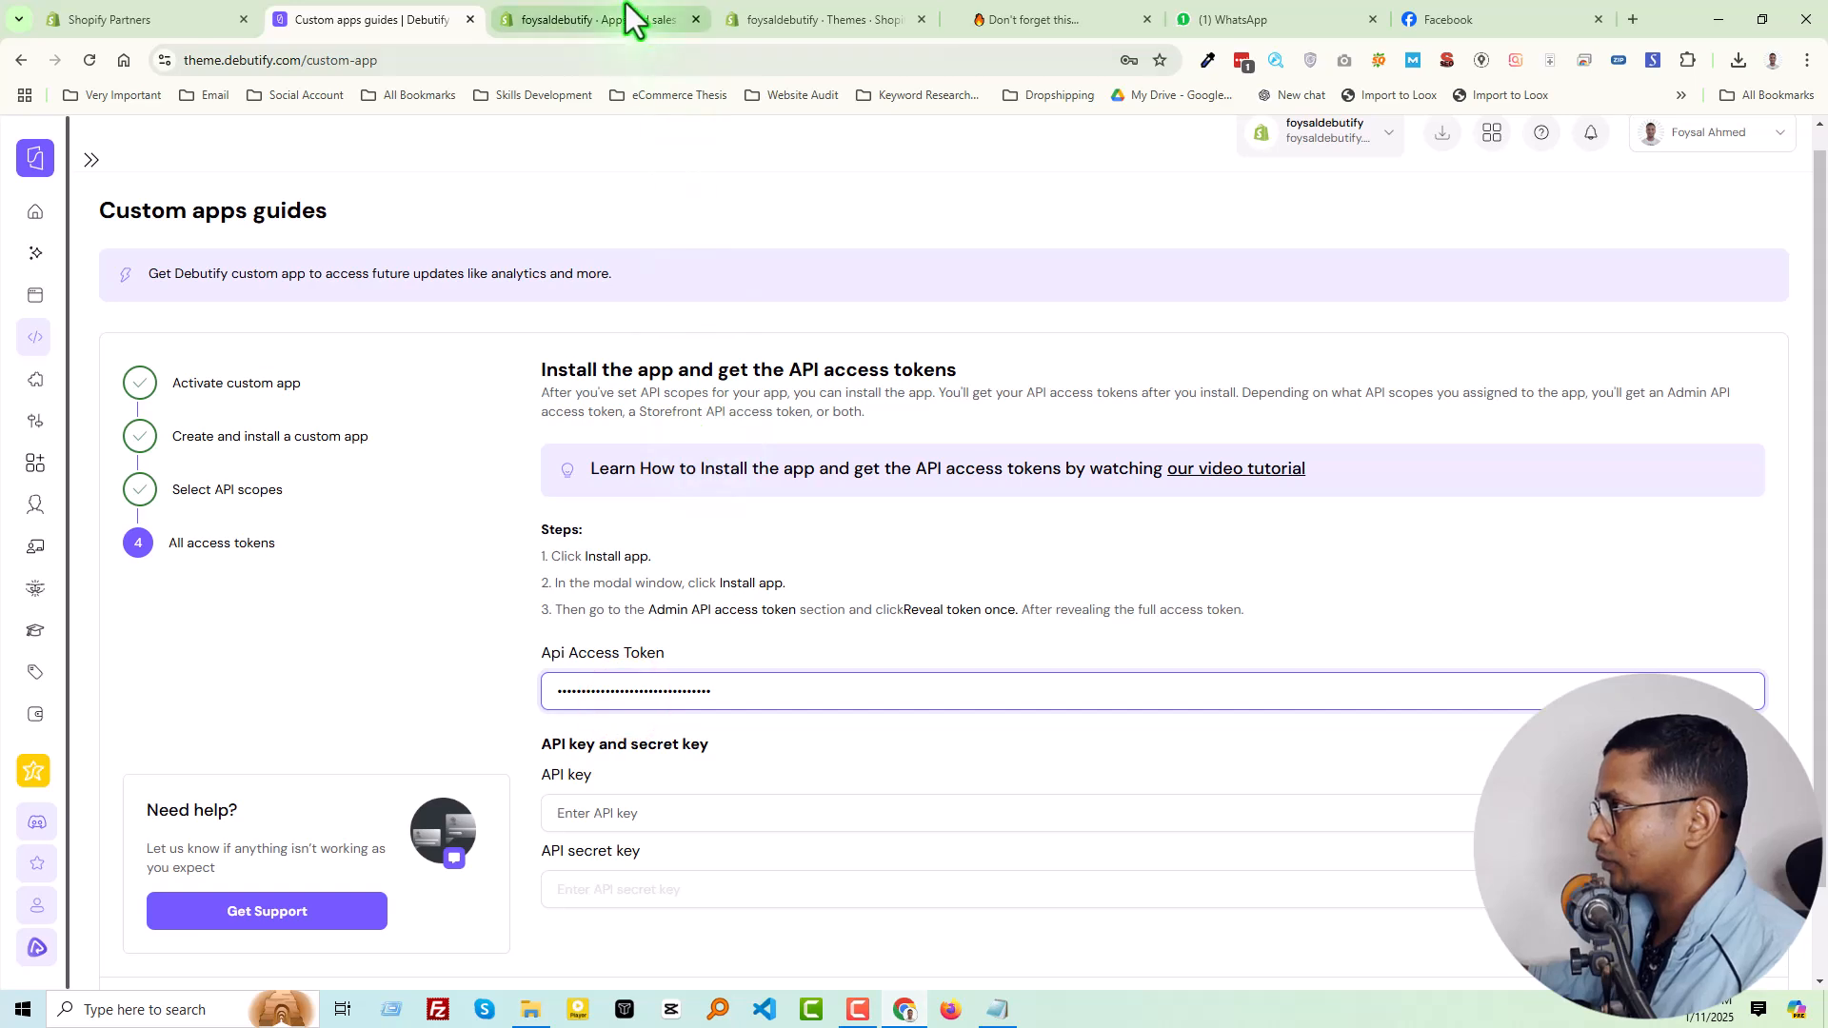
# Copy the app's API secret key from Shopify and paste it into the API secret key field in Debutify
pyautogui.click(625, 4)
pyautogui.scroll(-1, 1108, 751)
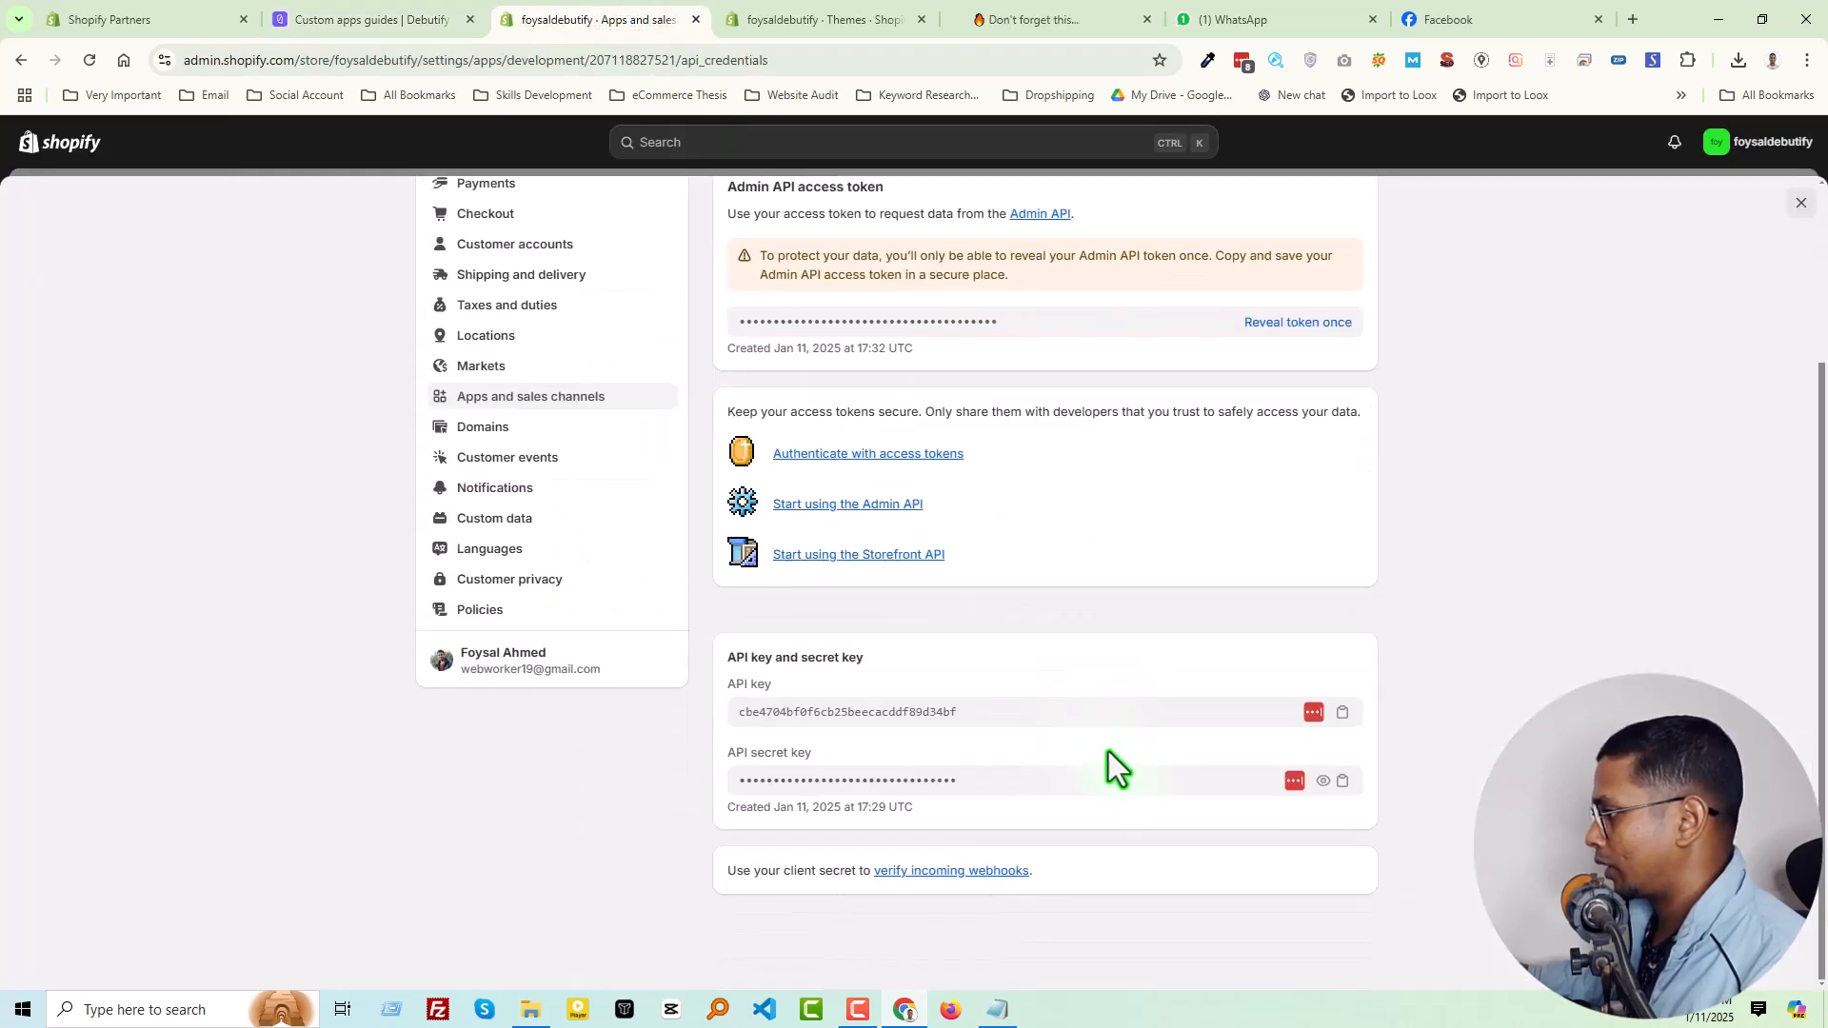
pyautogui.click(1336, 782)
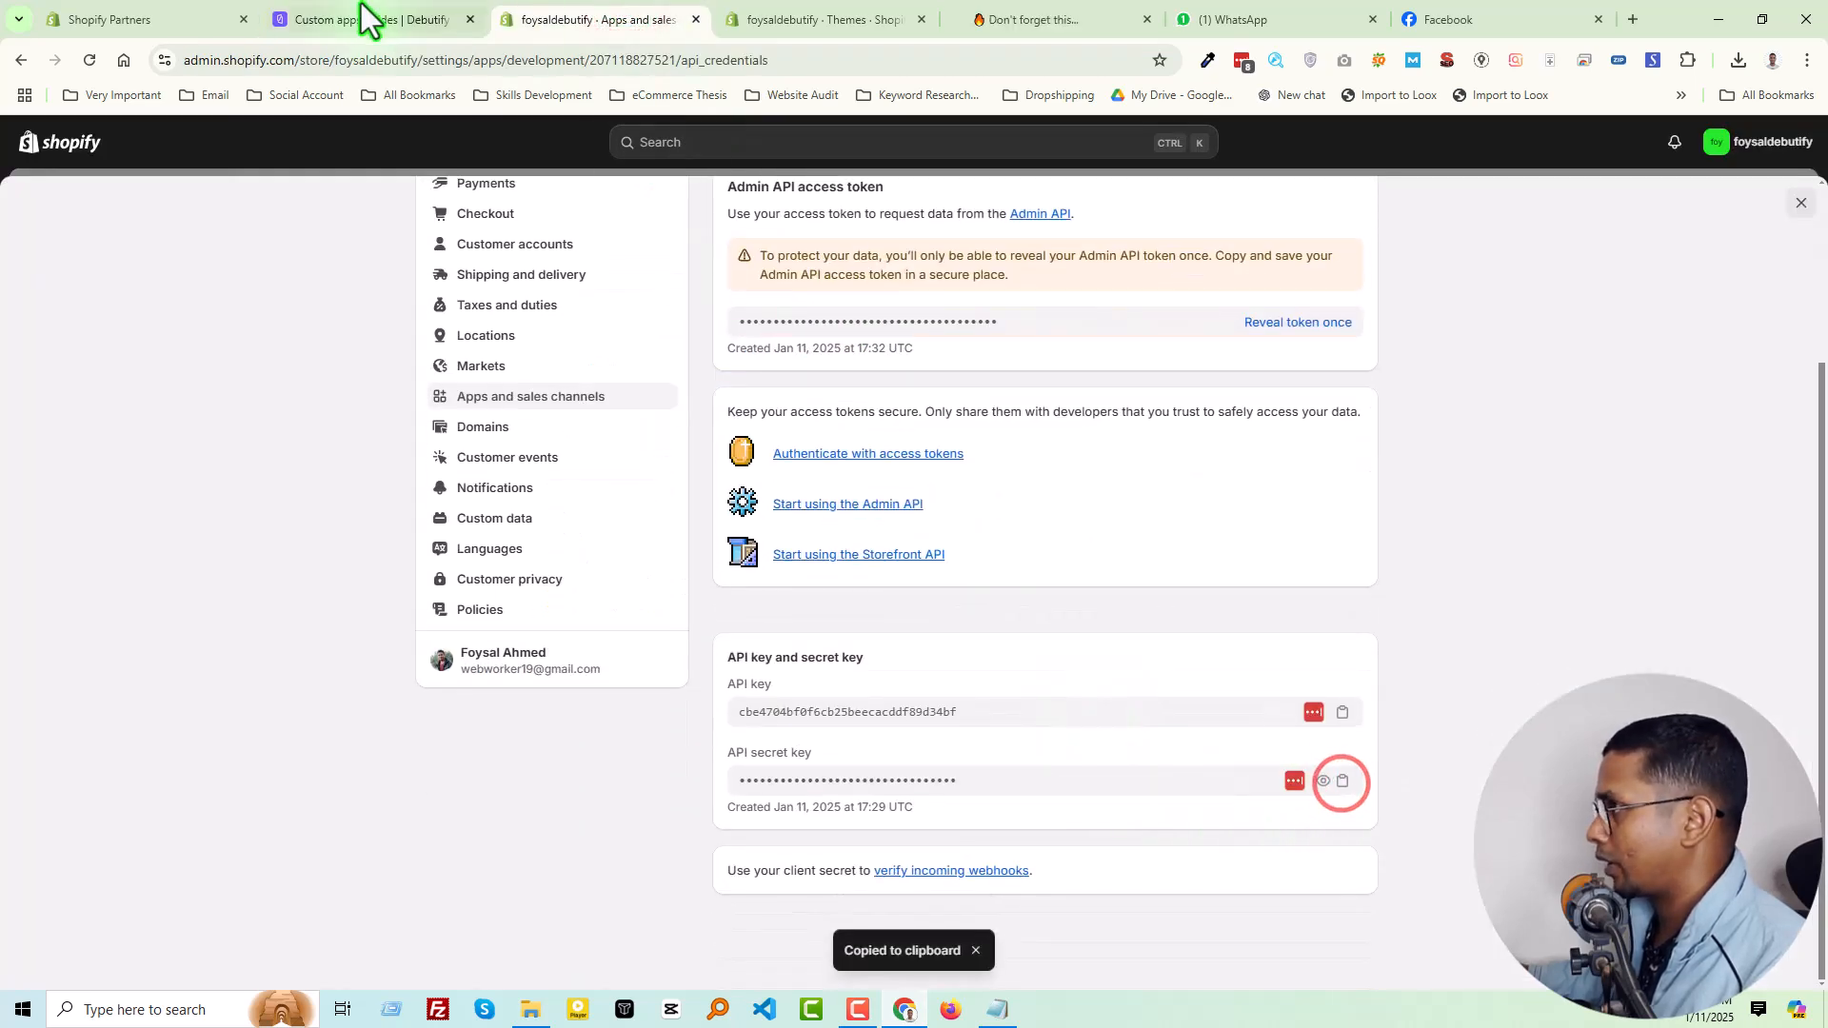
pyautogui.click(345, 8)
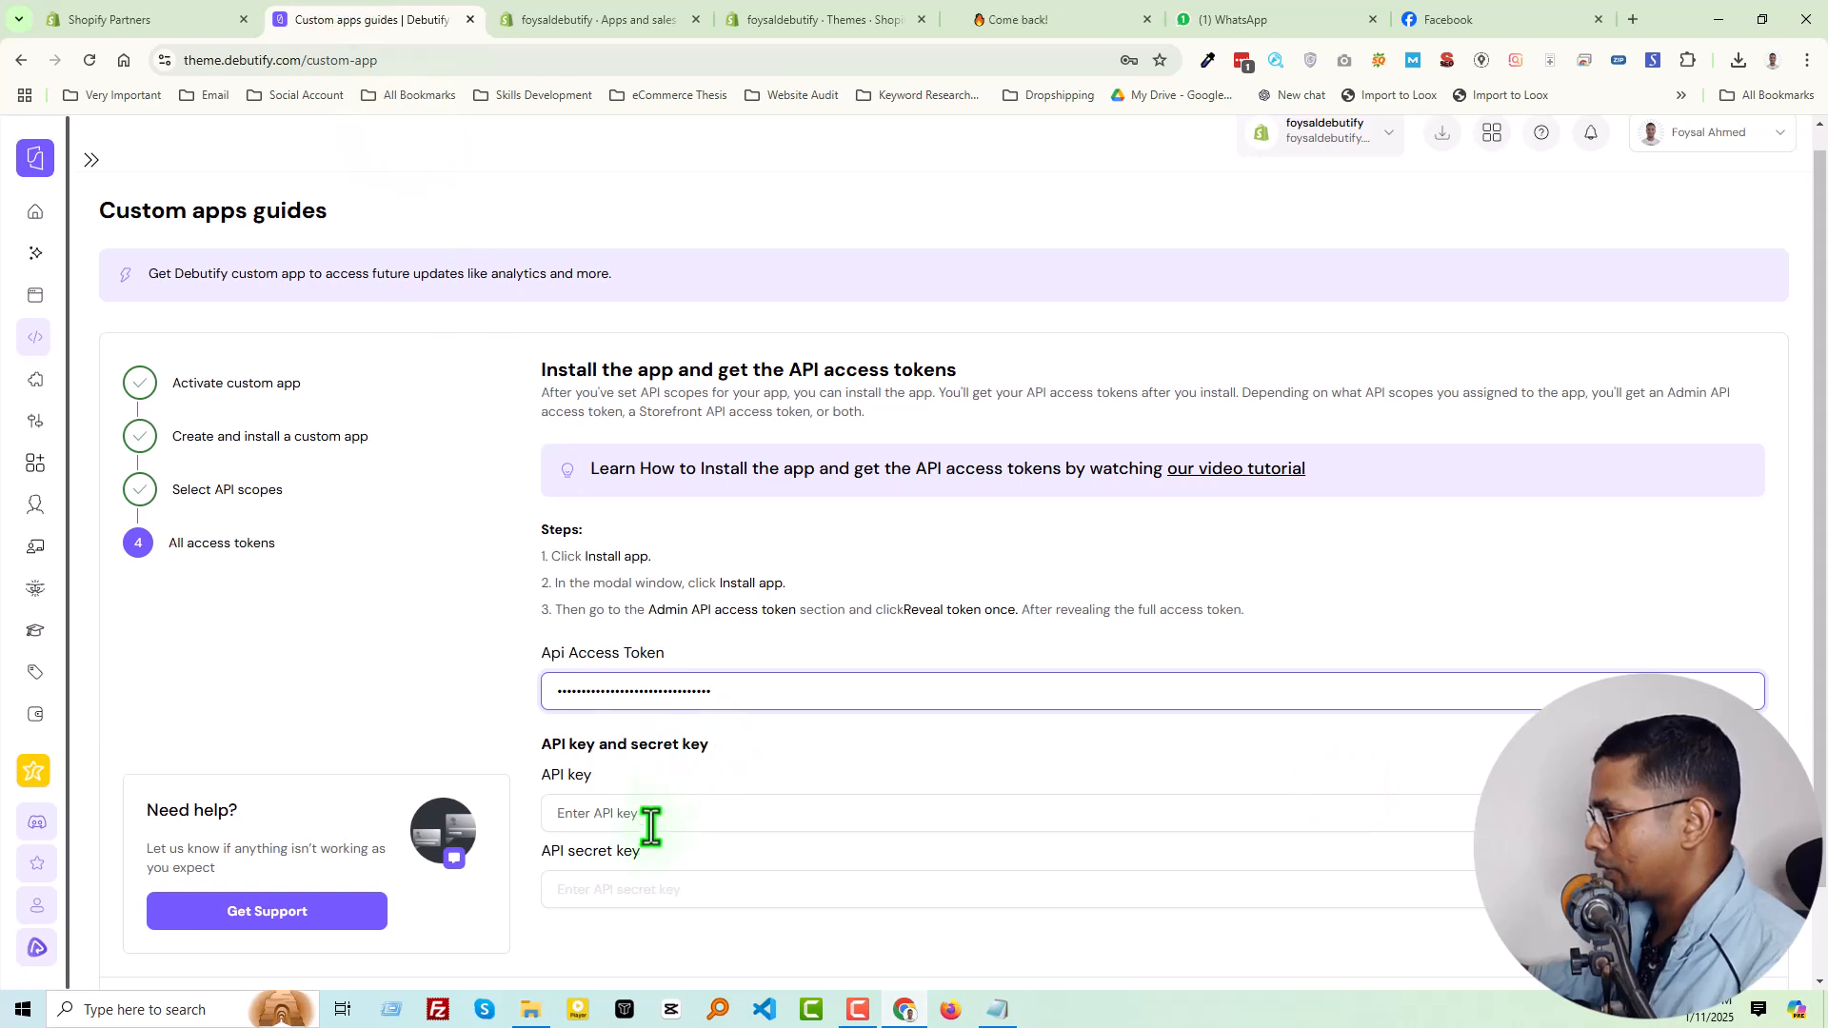
pyautogui.click(654, 890)
pyautogui.hotkey('ctrl', 'v')
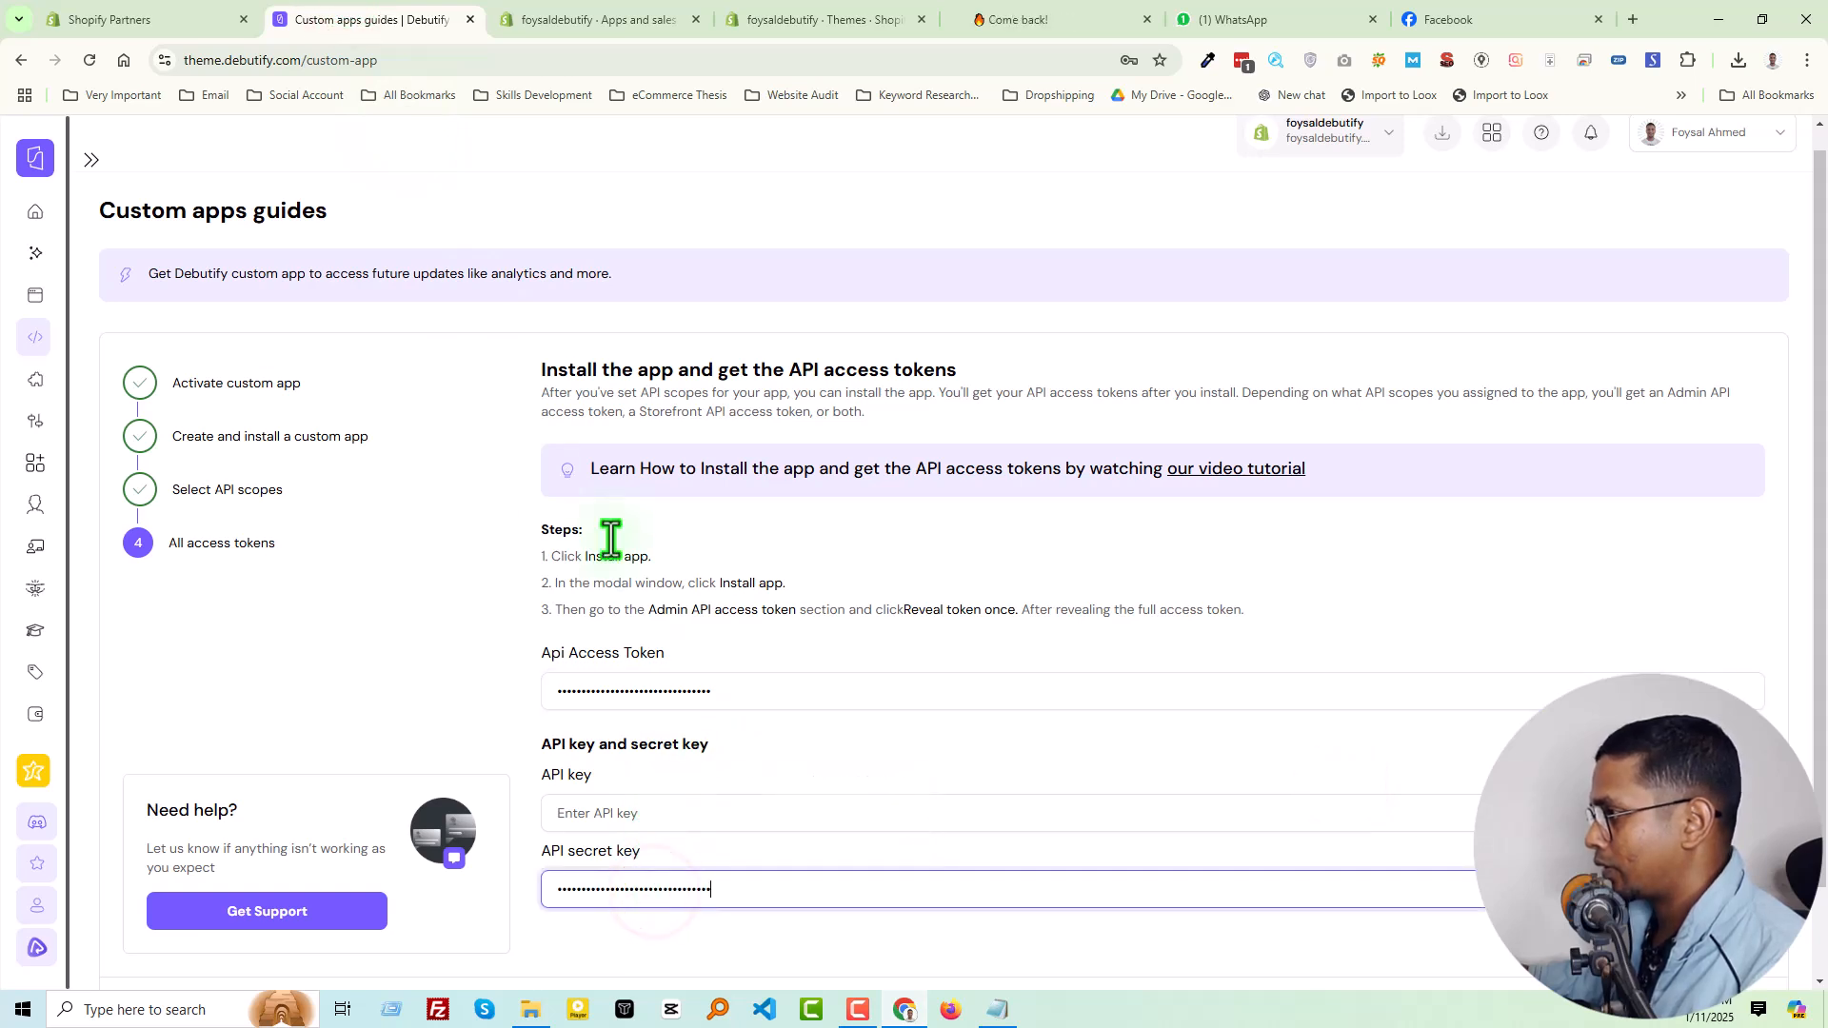
# Copy the app's API key from Shopify and paste it into the API key field in Debutify
pyautogui.click(597, 19)
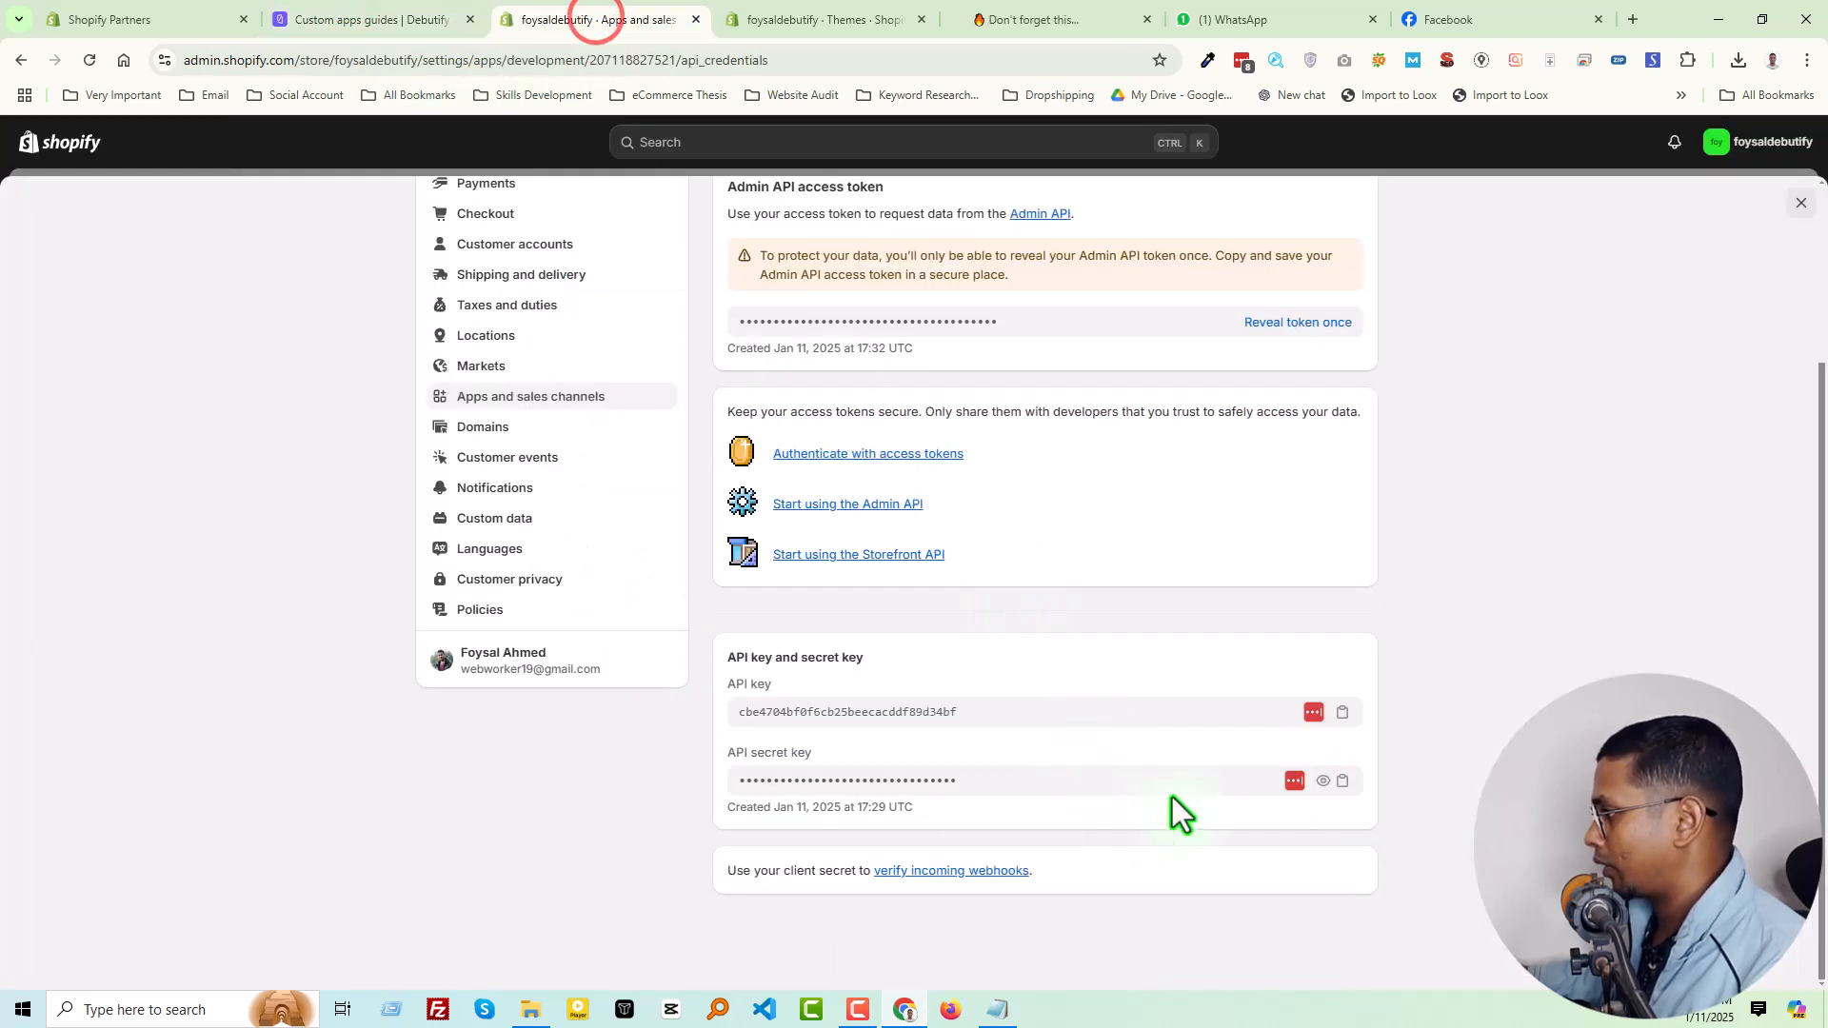
pyautogui.click(1342, 713)
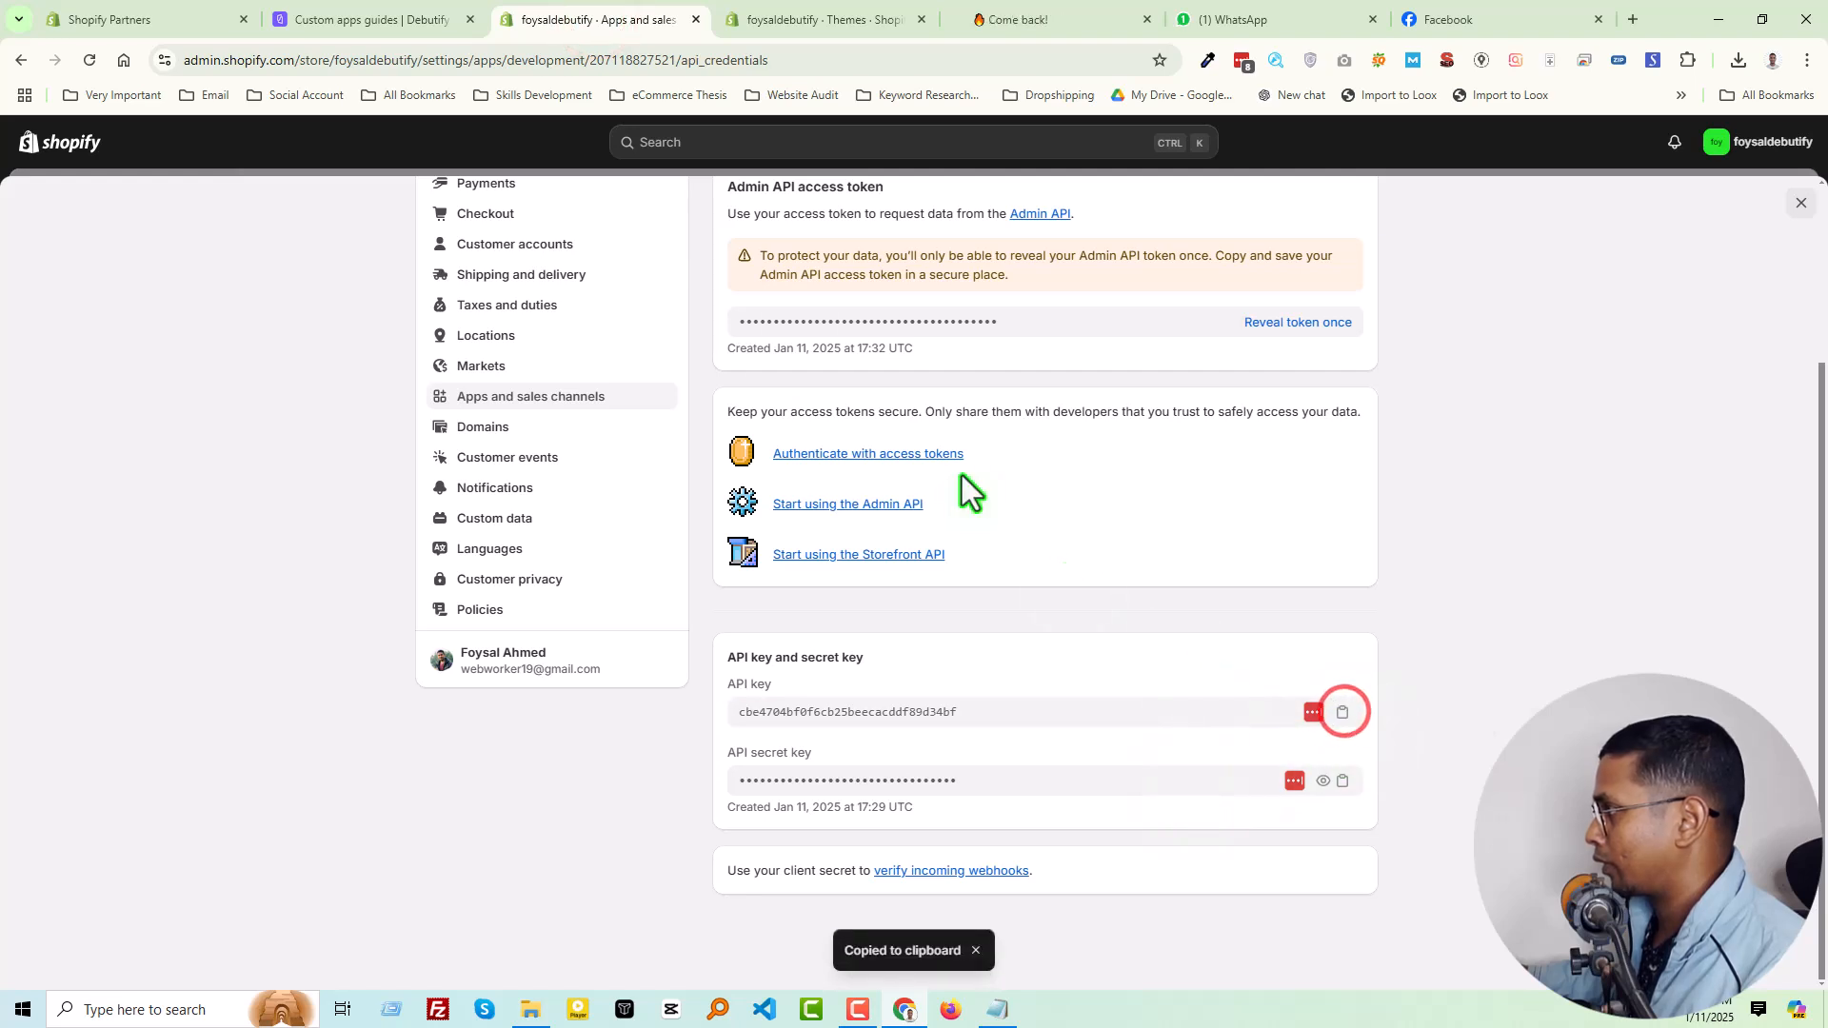
pyautogui.click(386, 21)
pyautogui.click(600, 812)
pyautogui.hotkey('ctrl', 'v')
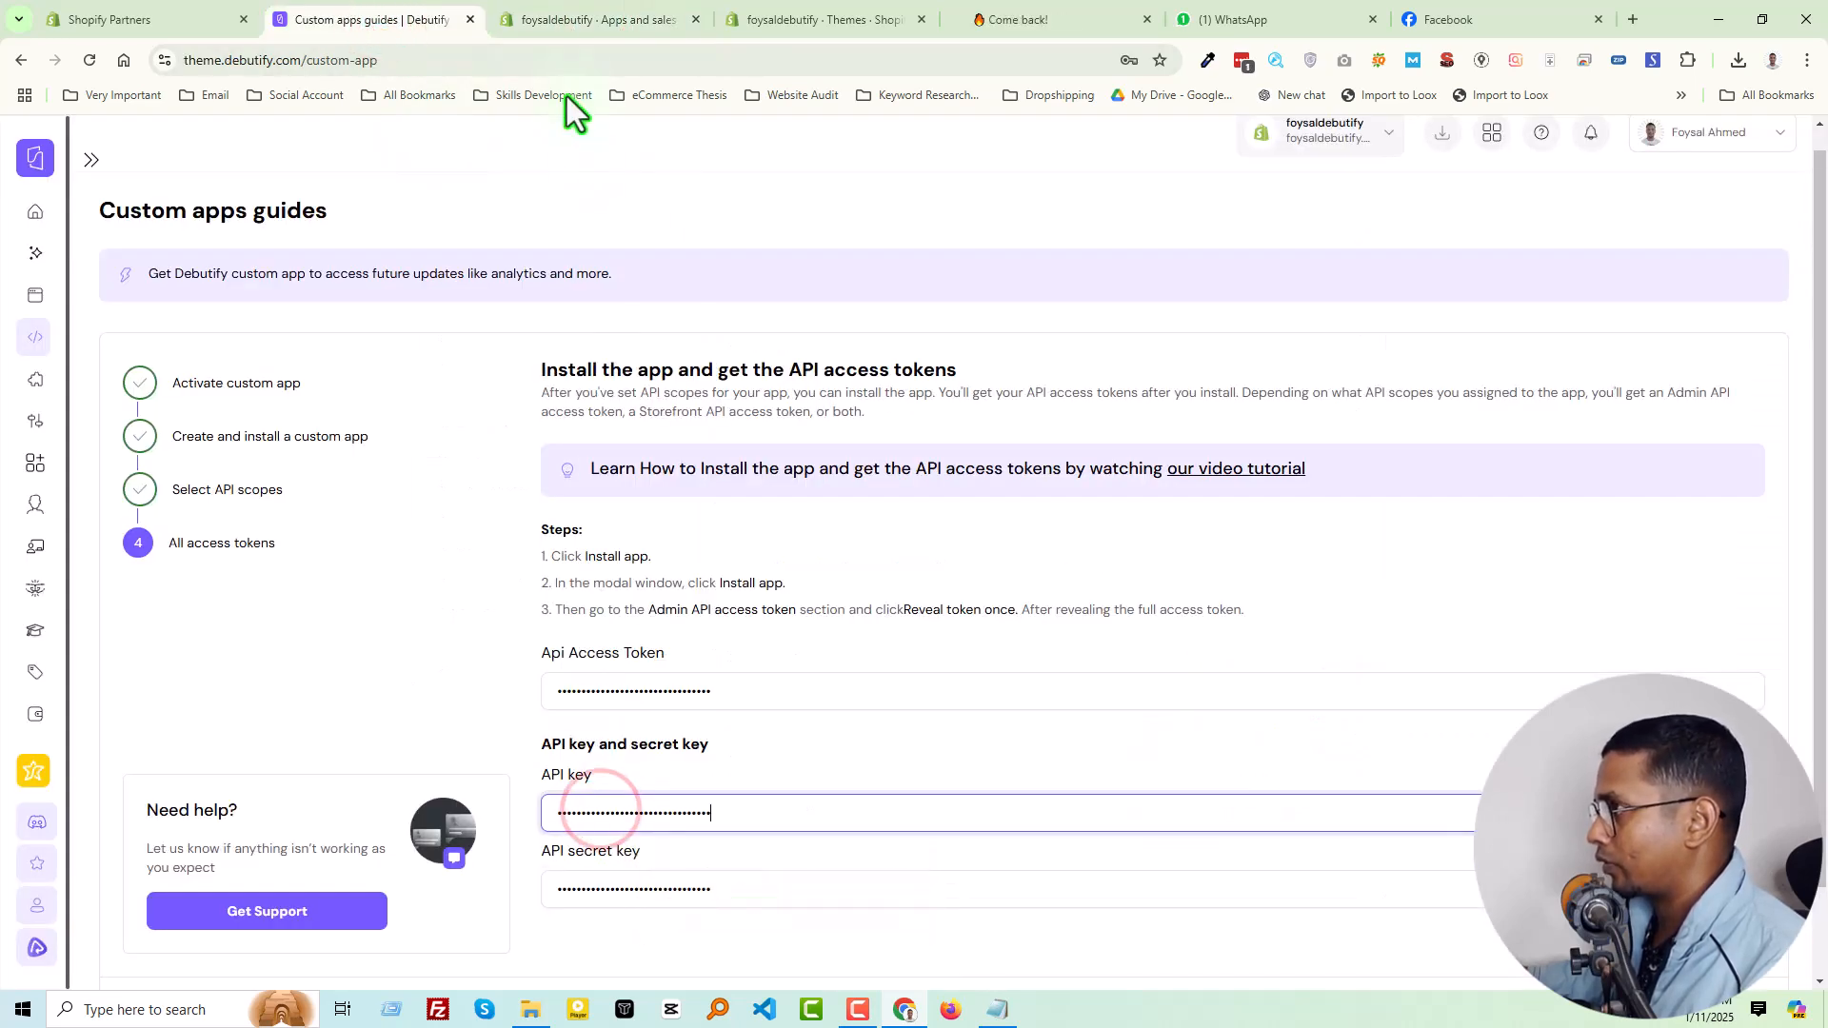
# Compare the Admin API access token section and keys on Shopify's credentials page with the fields in Debutify's guide
pyautogui.click(599, 19)
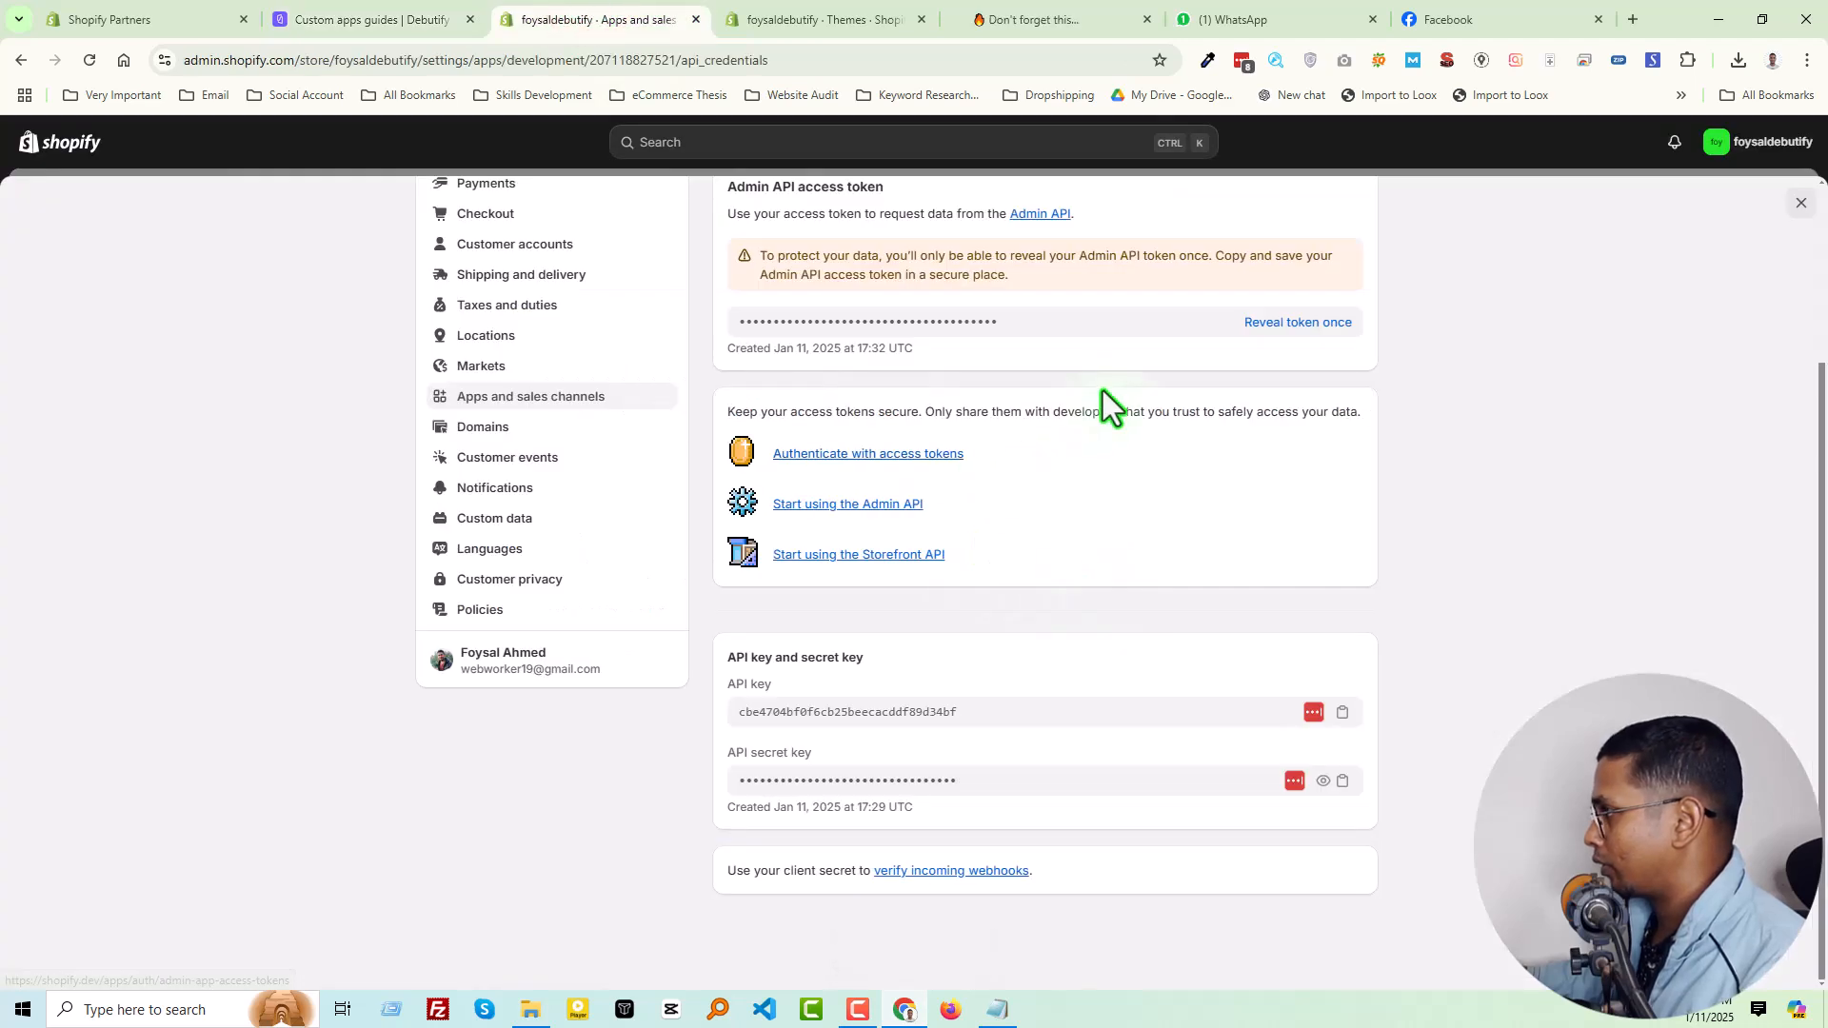
pyautogui.scroll(1, 1101, 400)
pyautogui.scroll(1, 931, 509)
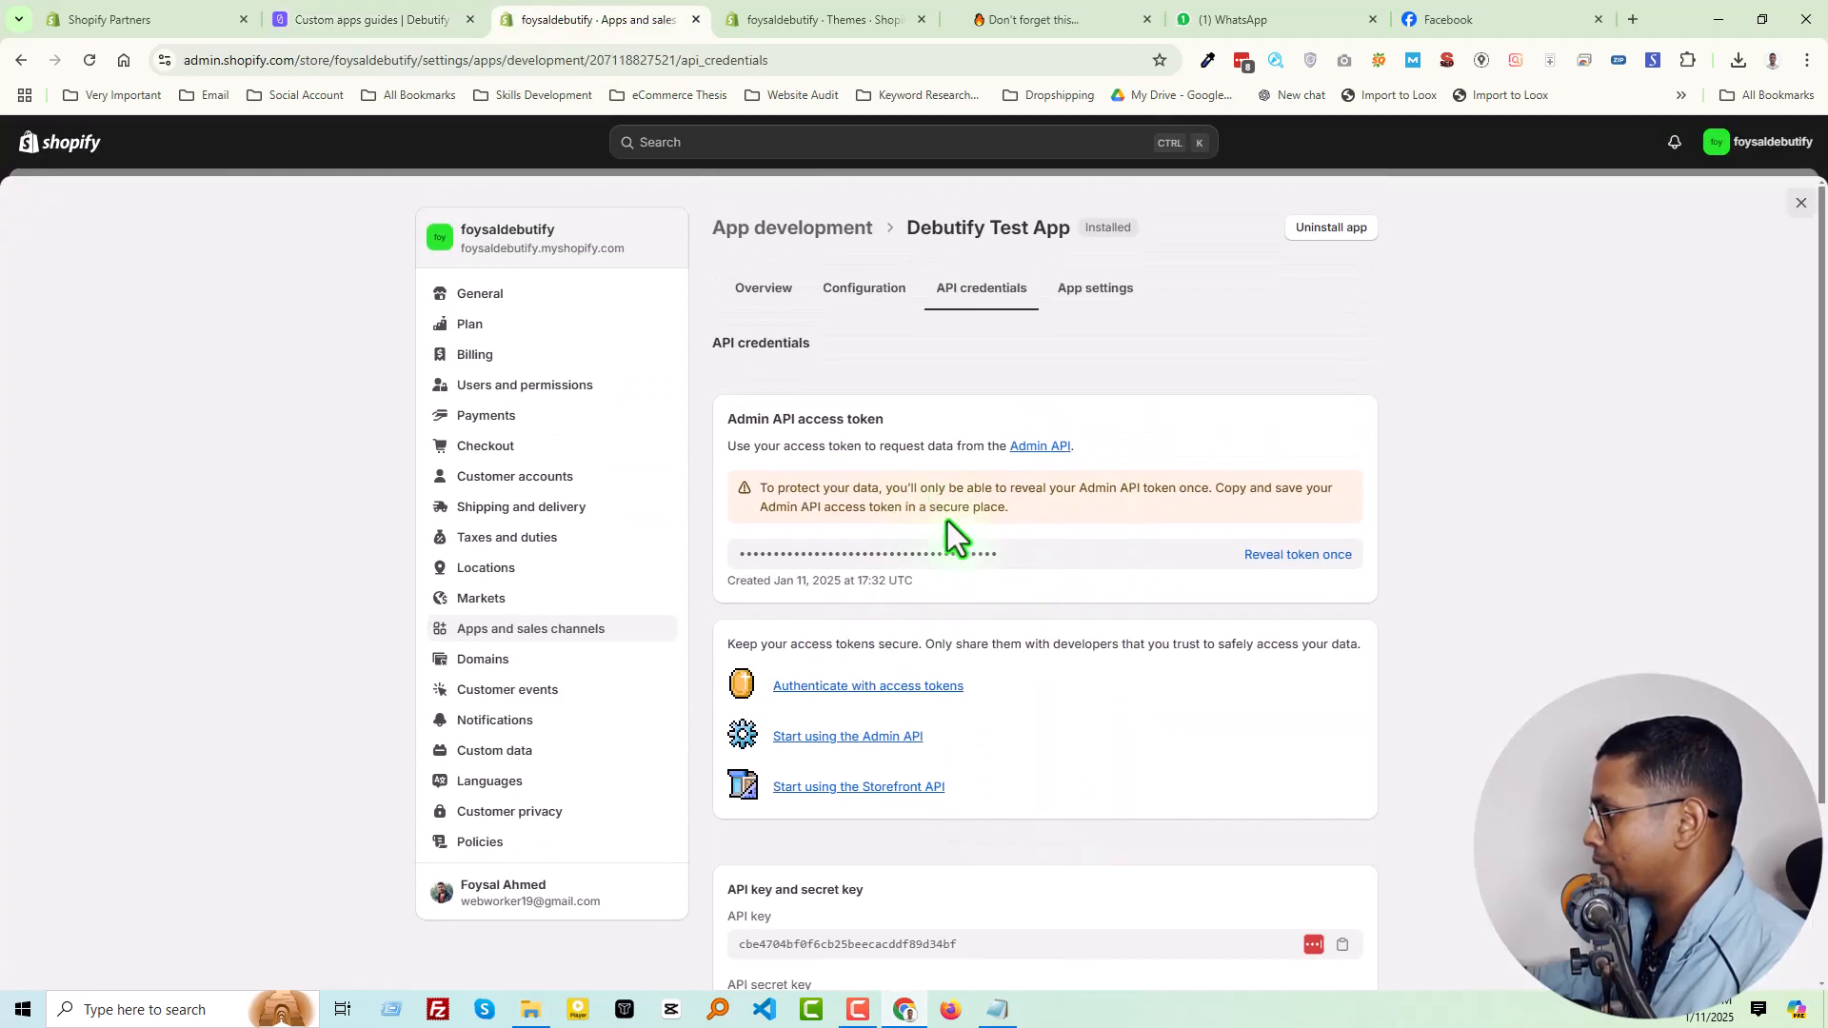
pyautogui.scroll(-2, 945, 607)
pyautogui.scroll(1, 946, 699)
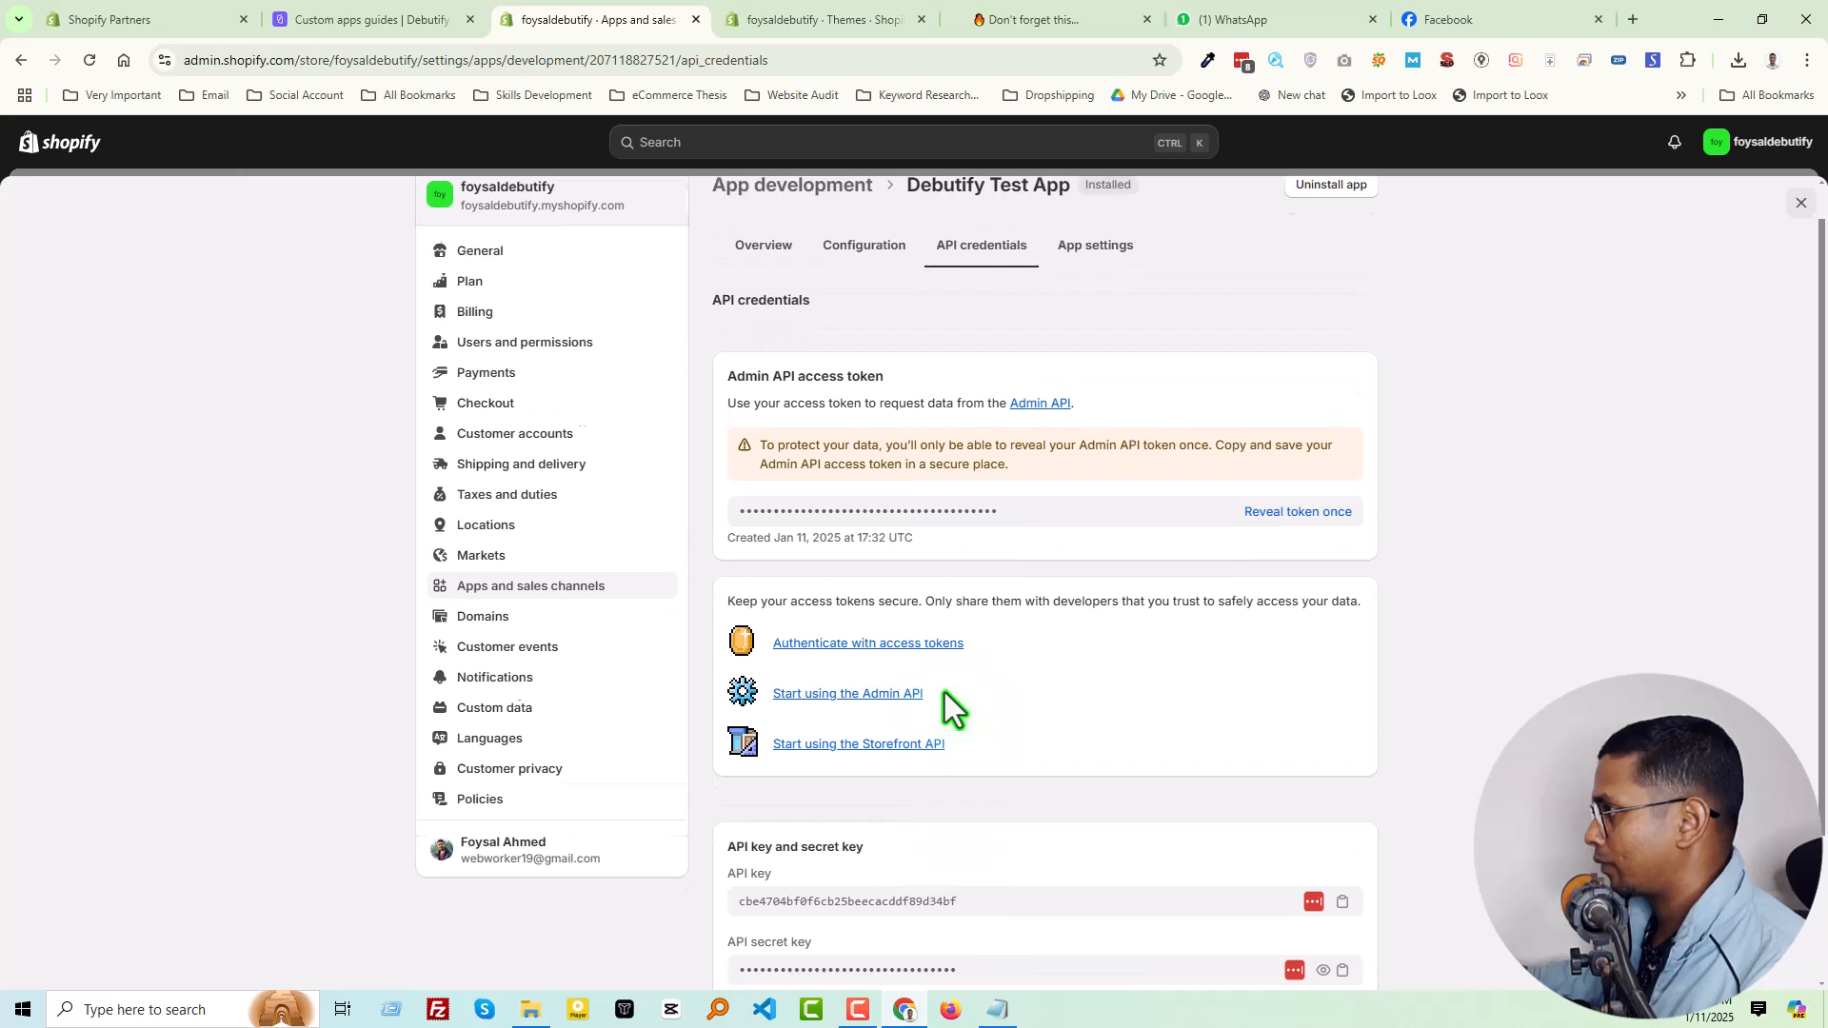
pyautogui.click(387, 19)
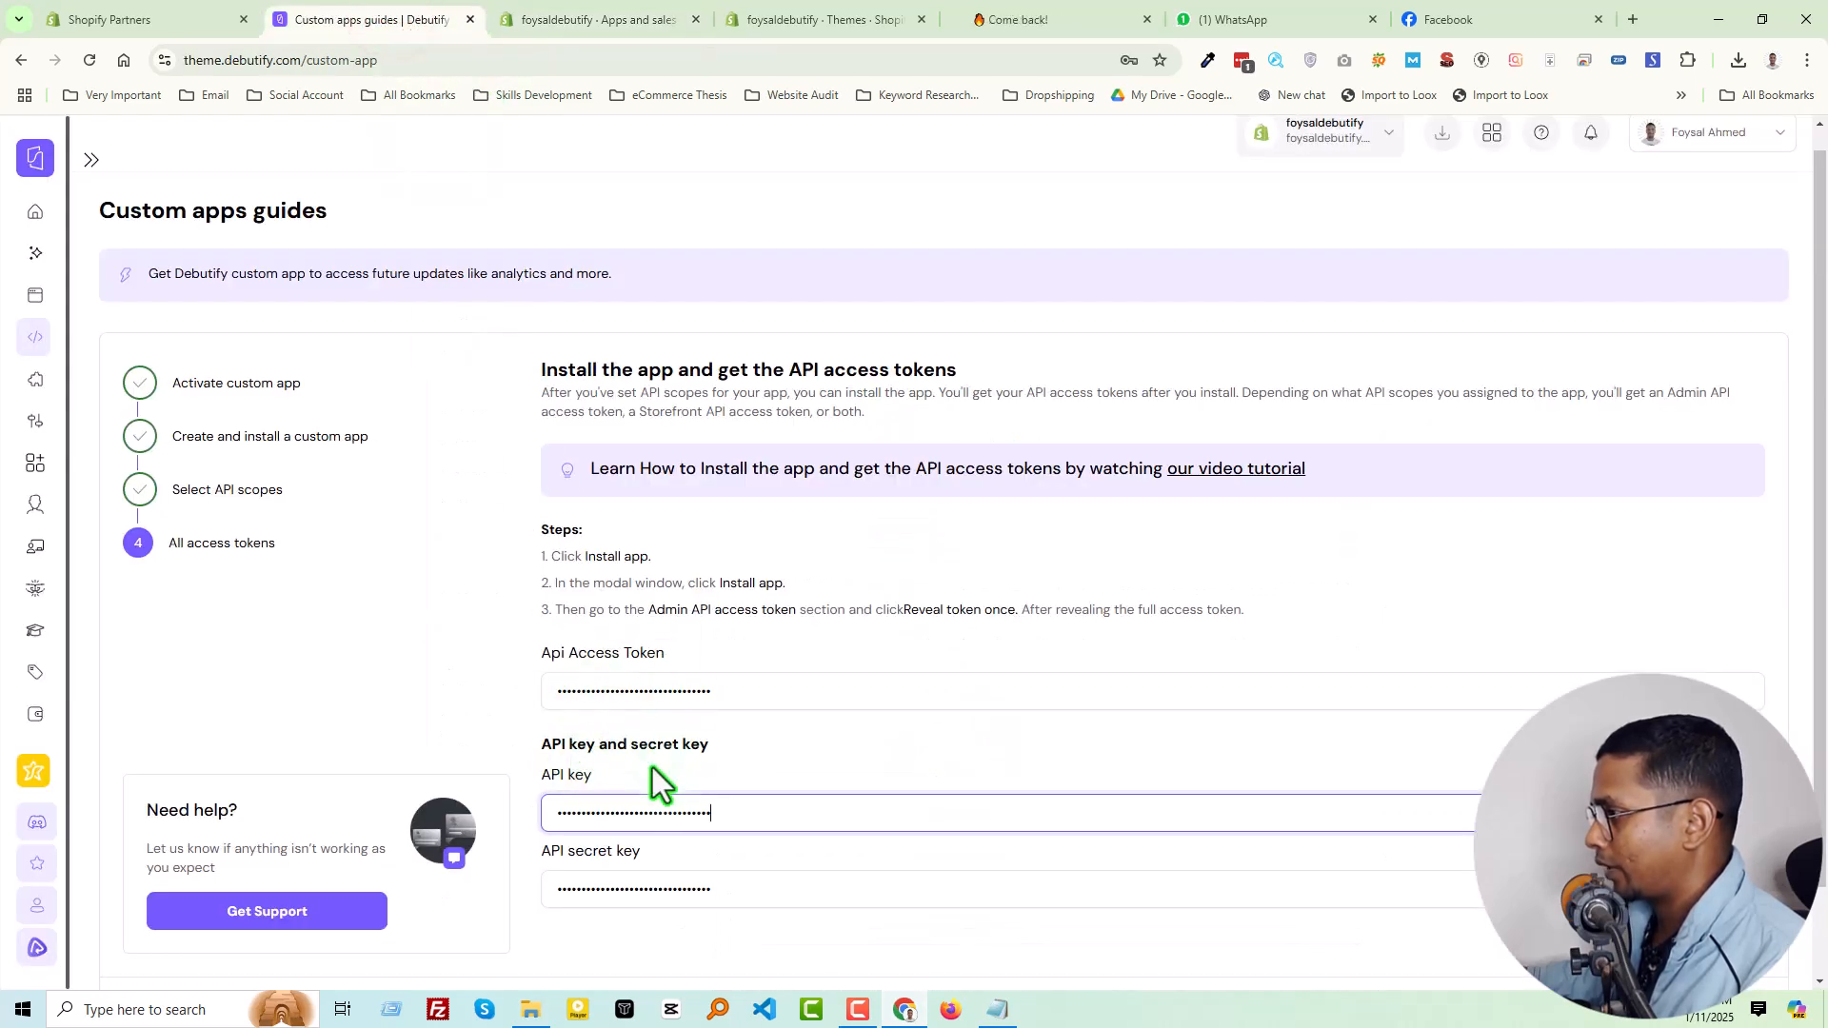
pyautogui.click(597, 17)
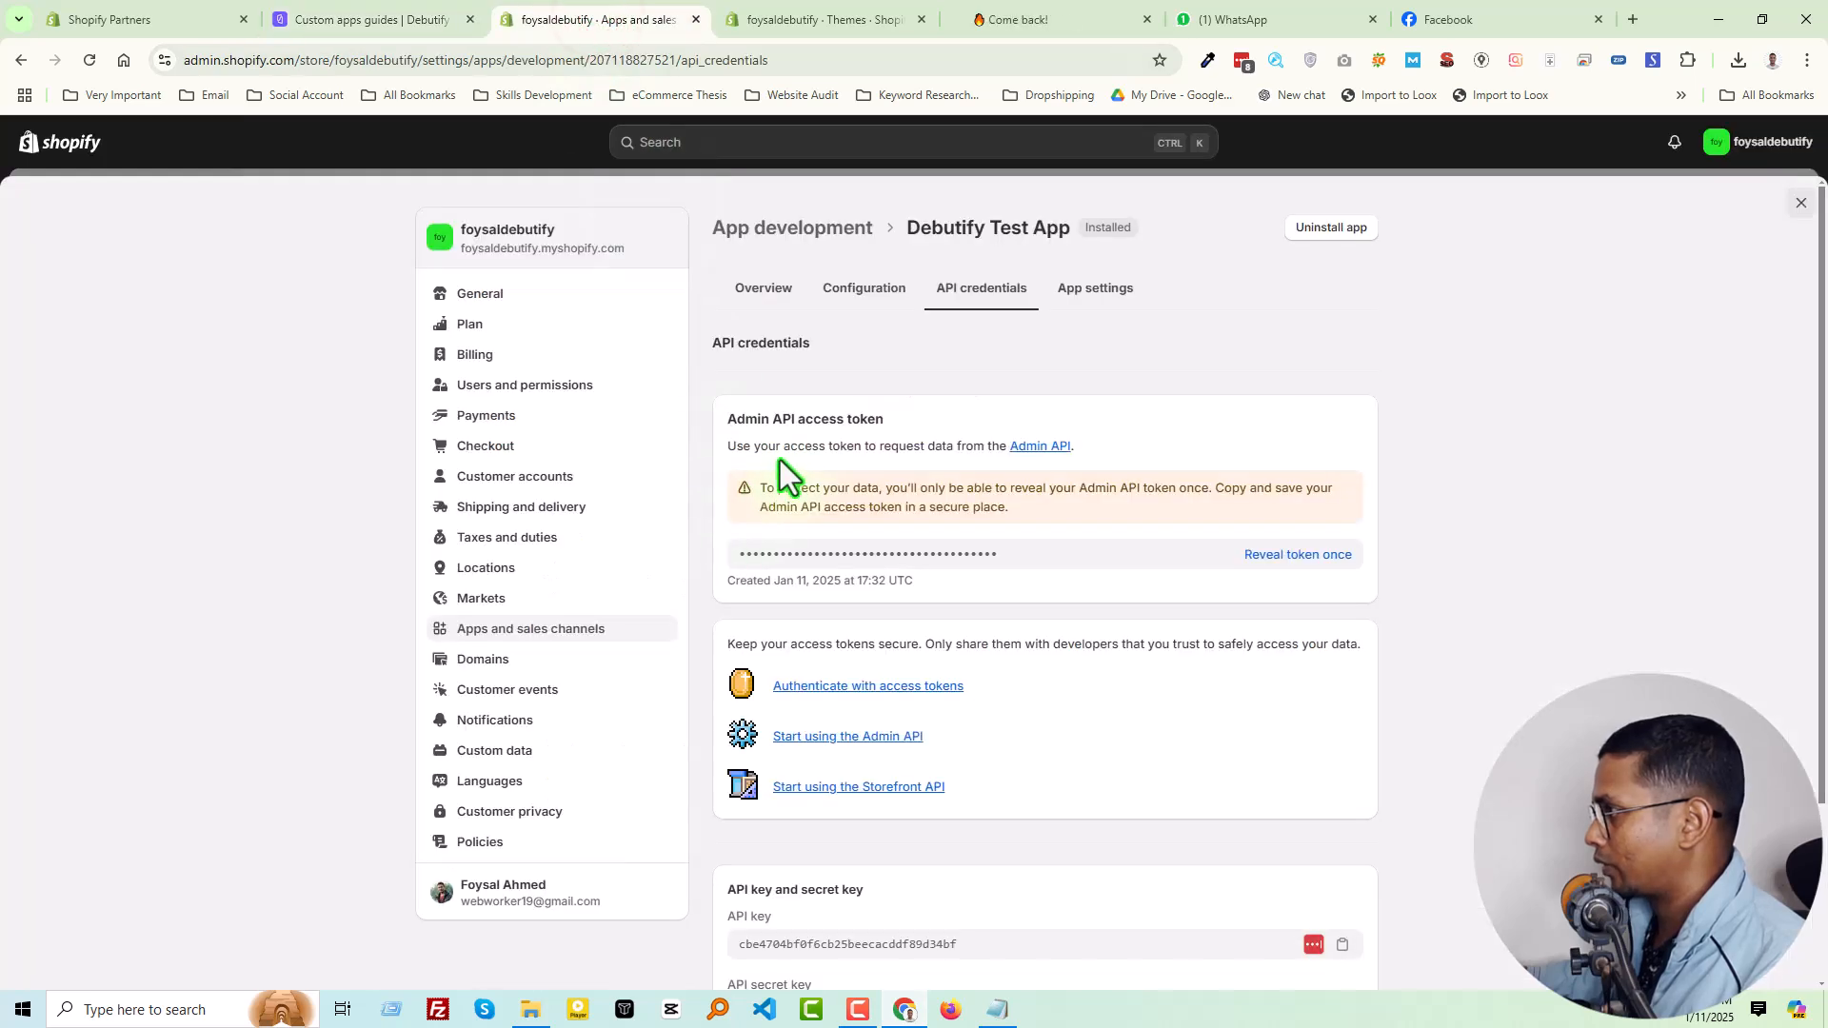
# Reveal and copy the Admin API access token in Shopify and paste it over the value in Debutify's Api Access Token field
pyautogui.click(1279, 556)
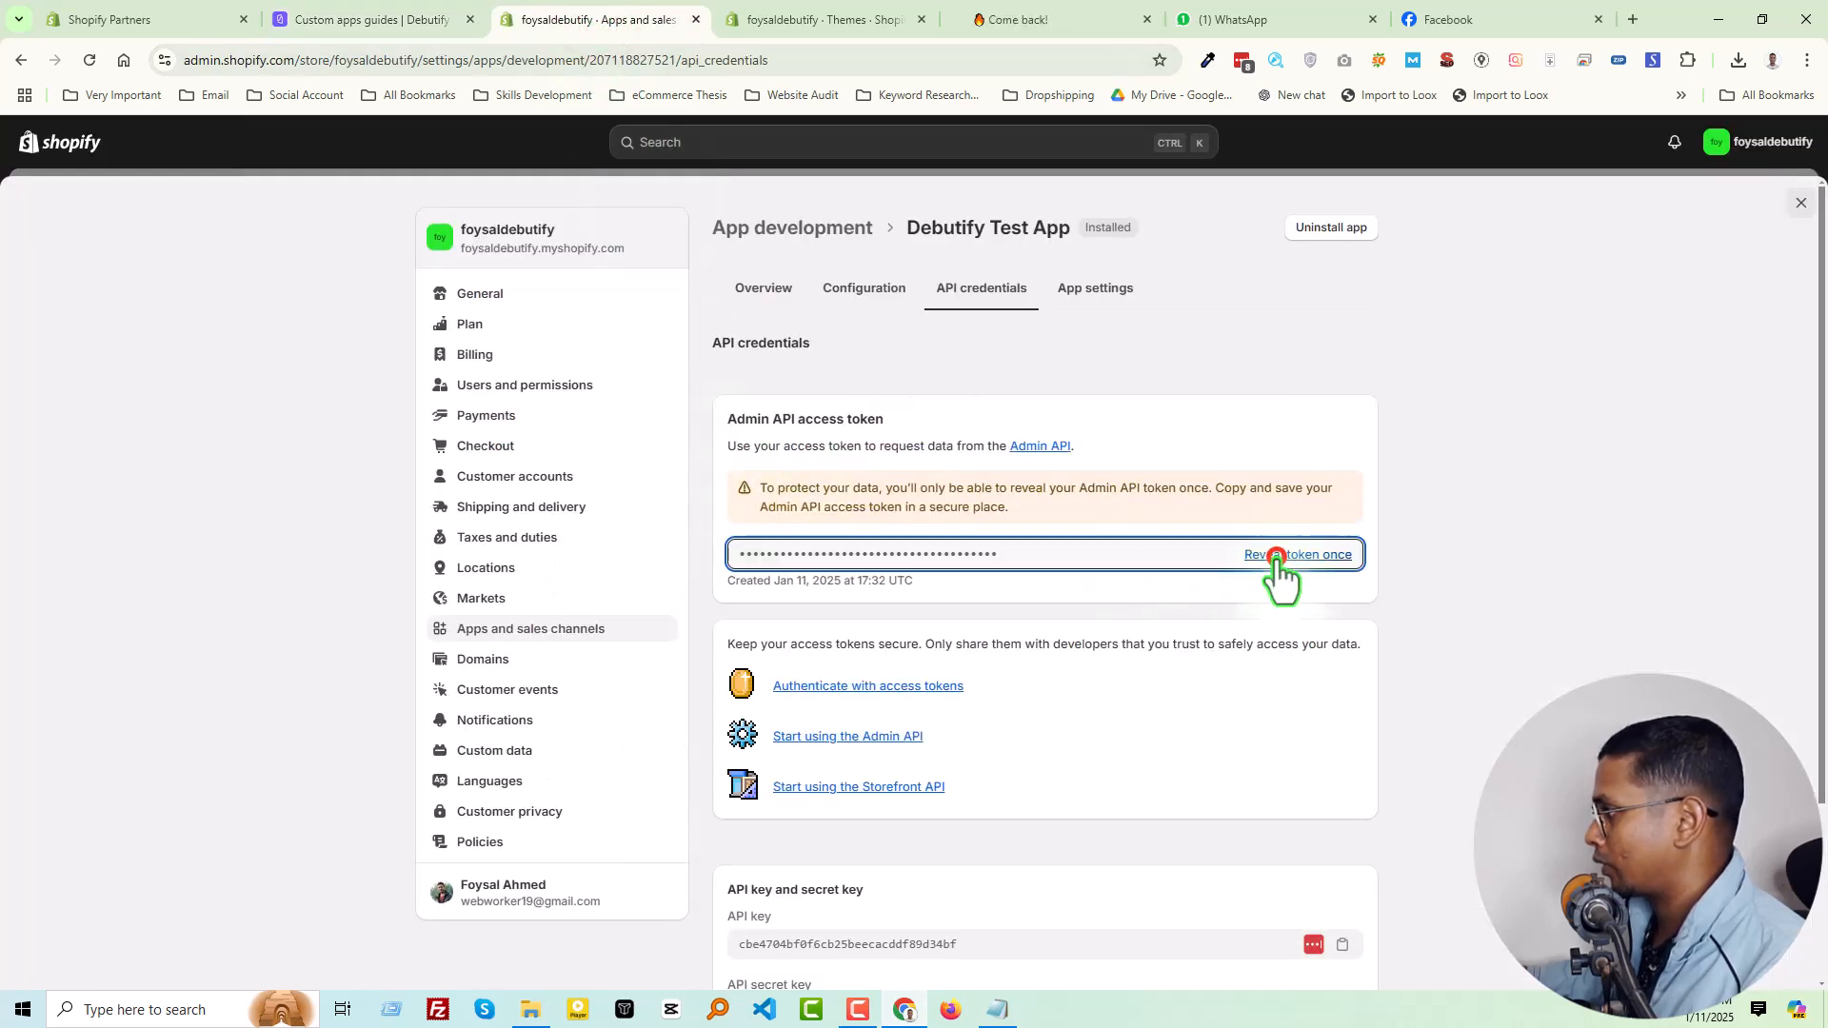
pyautogui.click(1064, 561)
pyautogui.doubleClick(1065, 561)
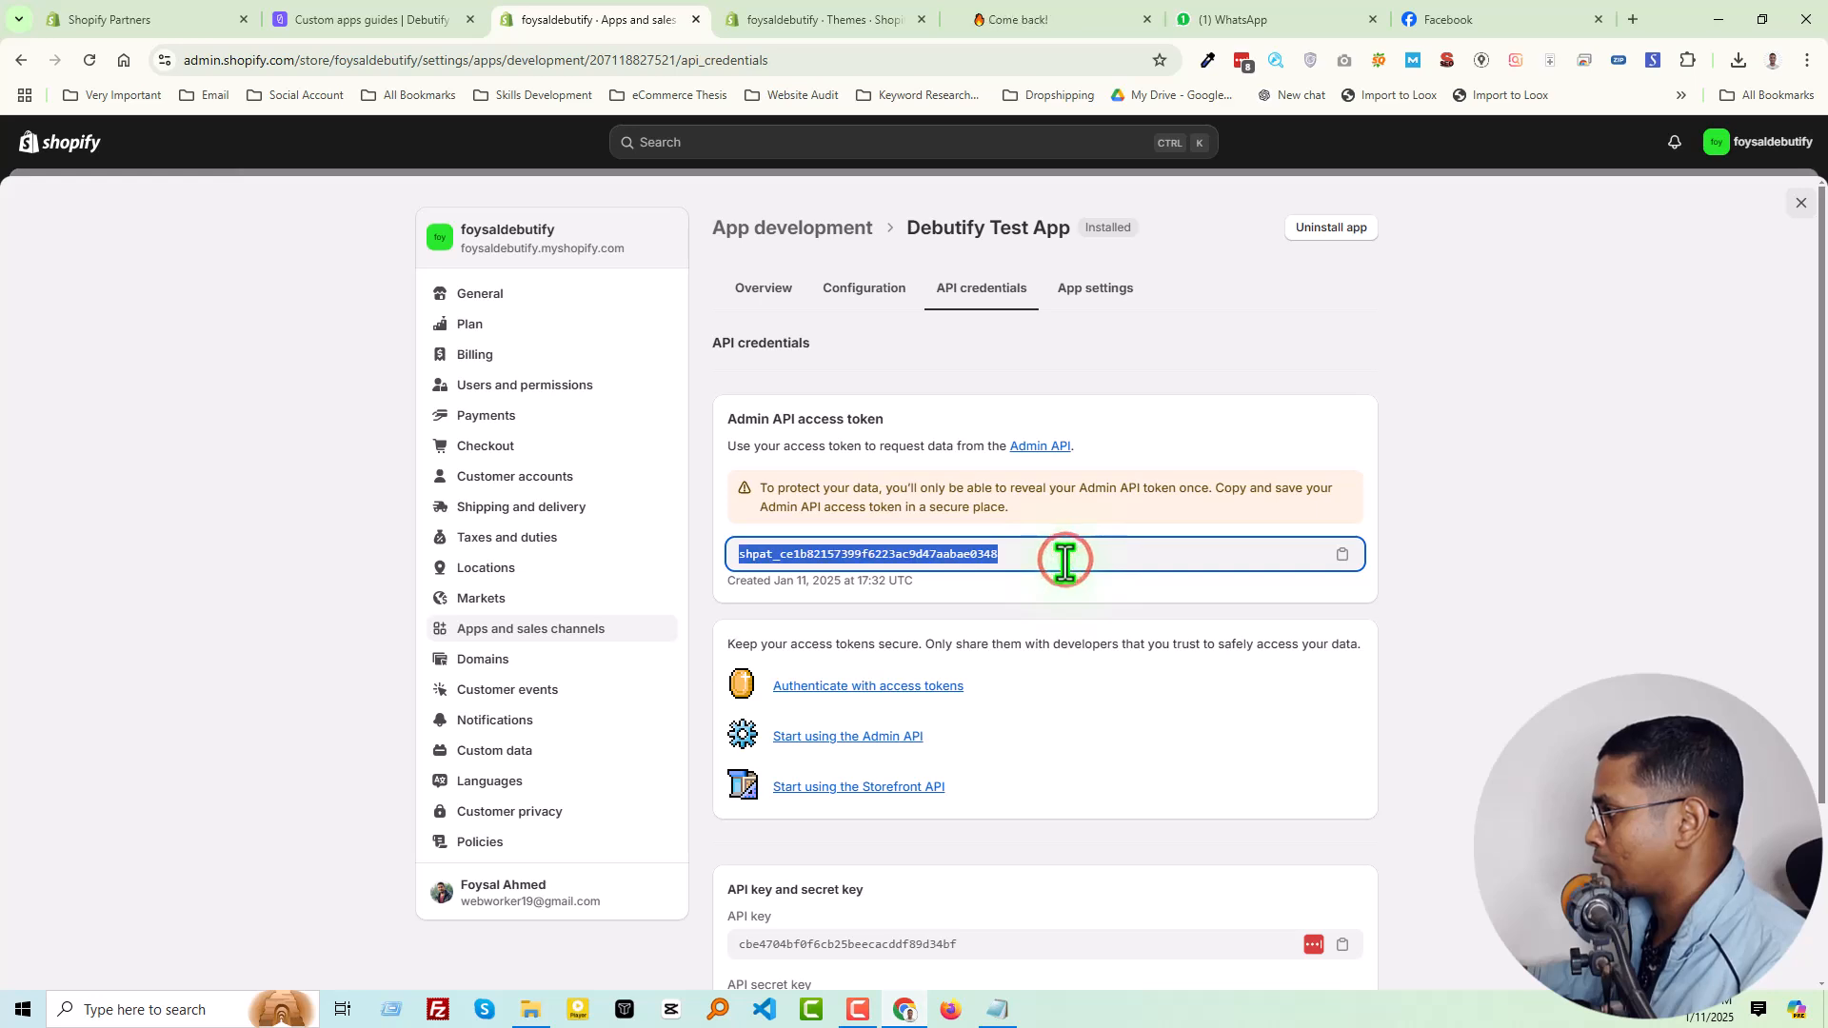
pyautogui.click(424, 13)
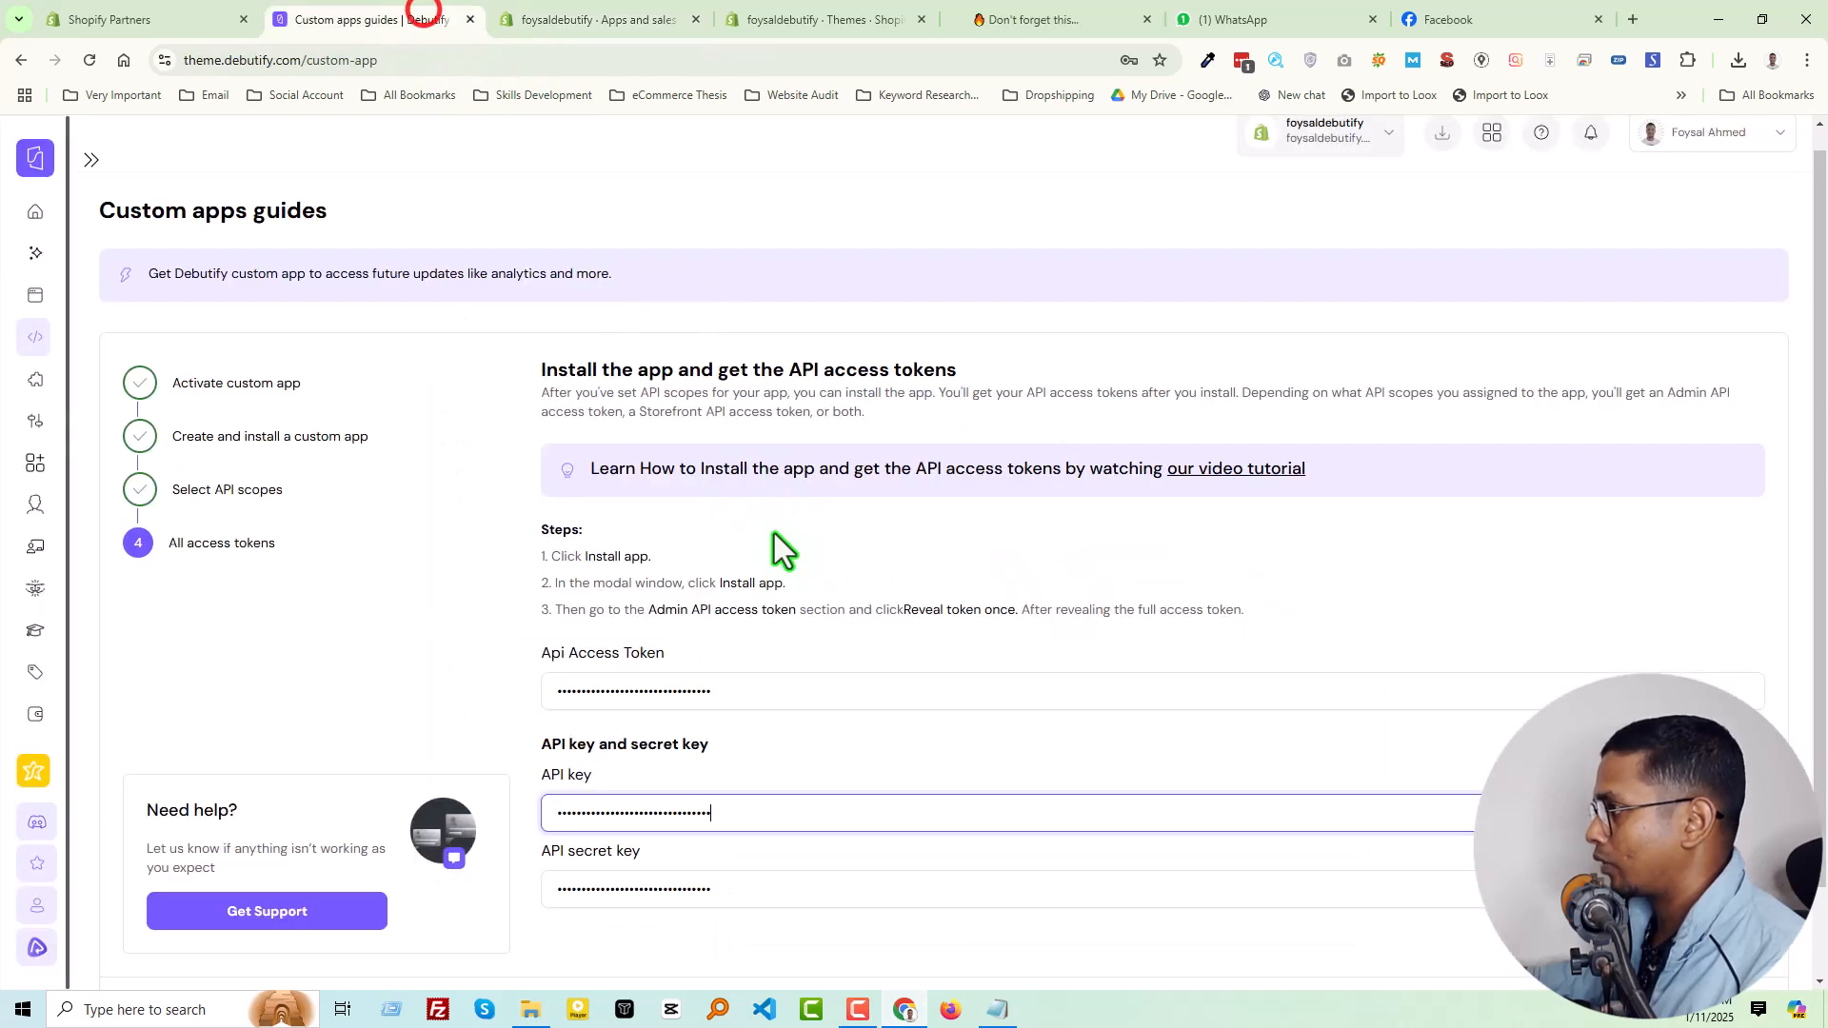
pyautogui.doubleClick(742, 693)
pyautogui.hotkey('ctrl', 'v')
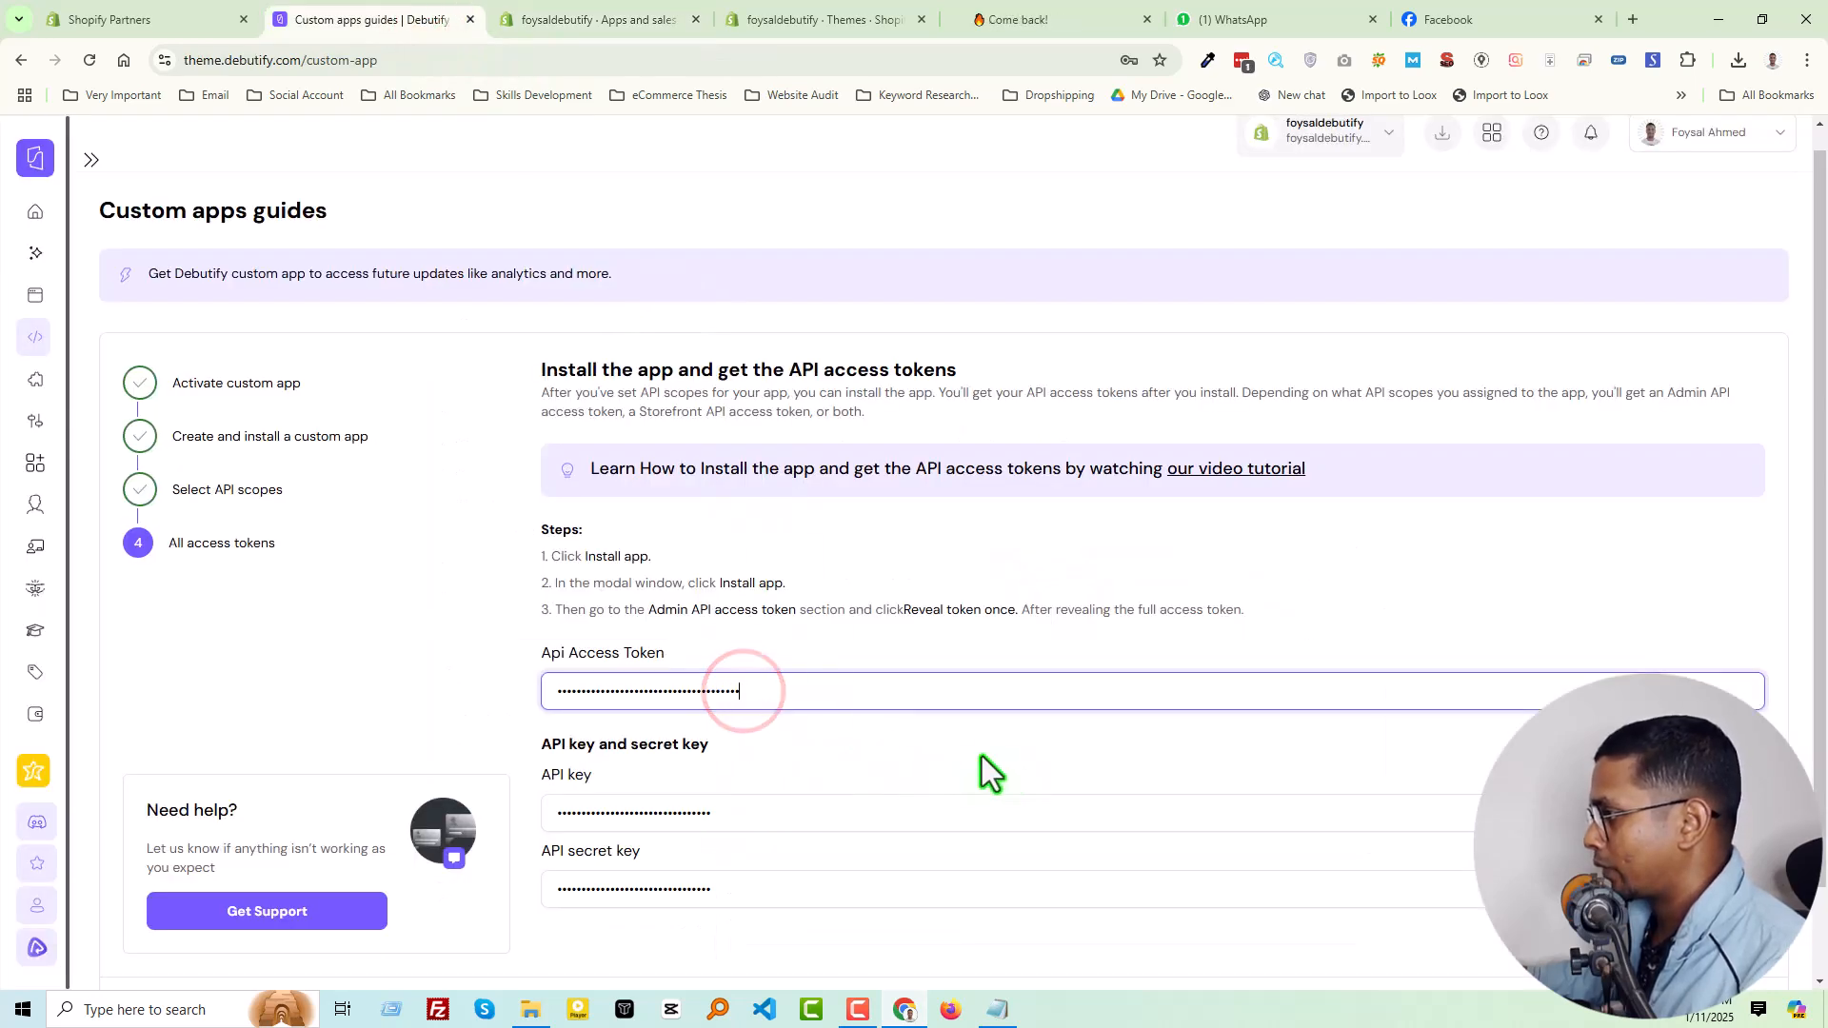
# Submit the access token and API keys to finish the custom app guide, and decline the browser's password update
pyautogui.scroll(-1, 1143, 790)
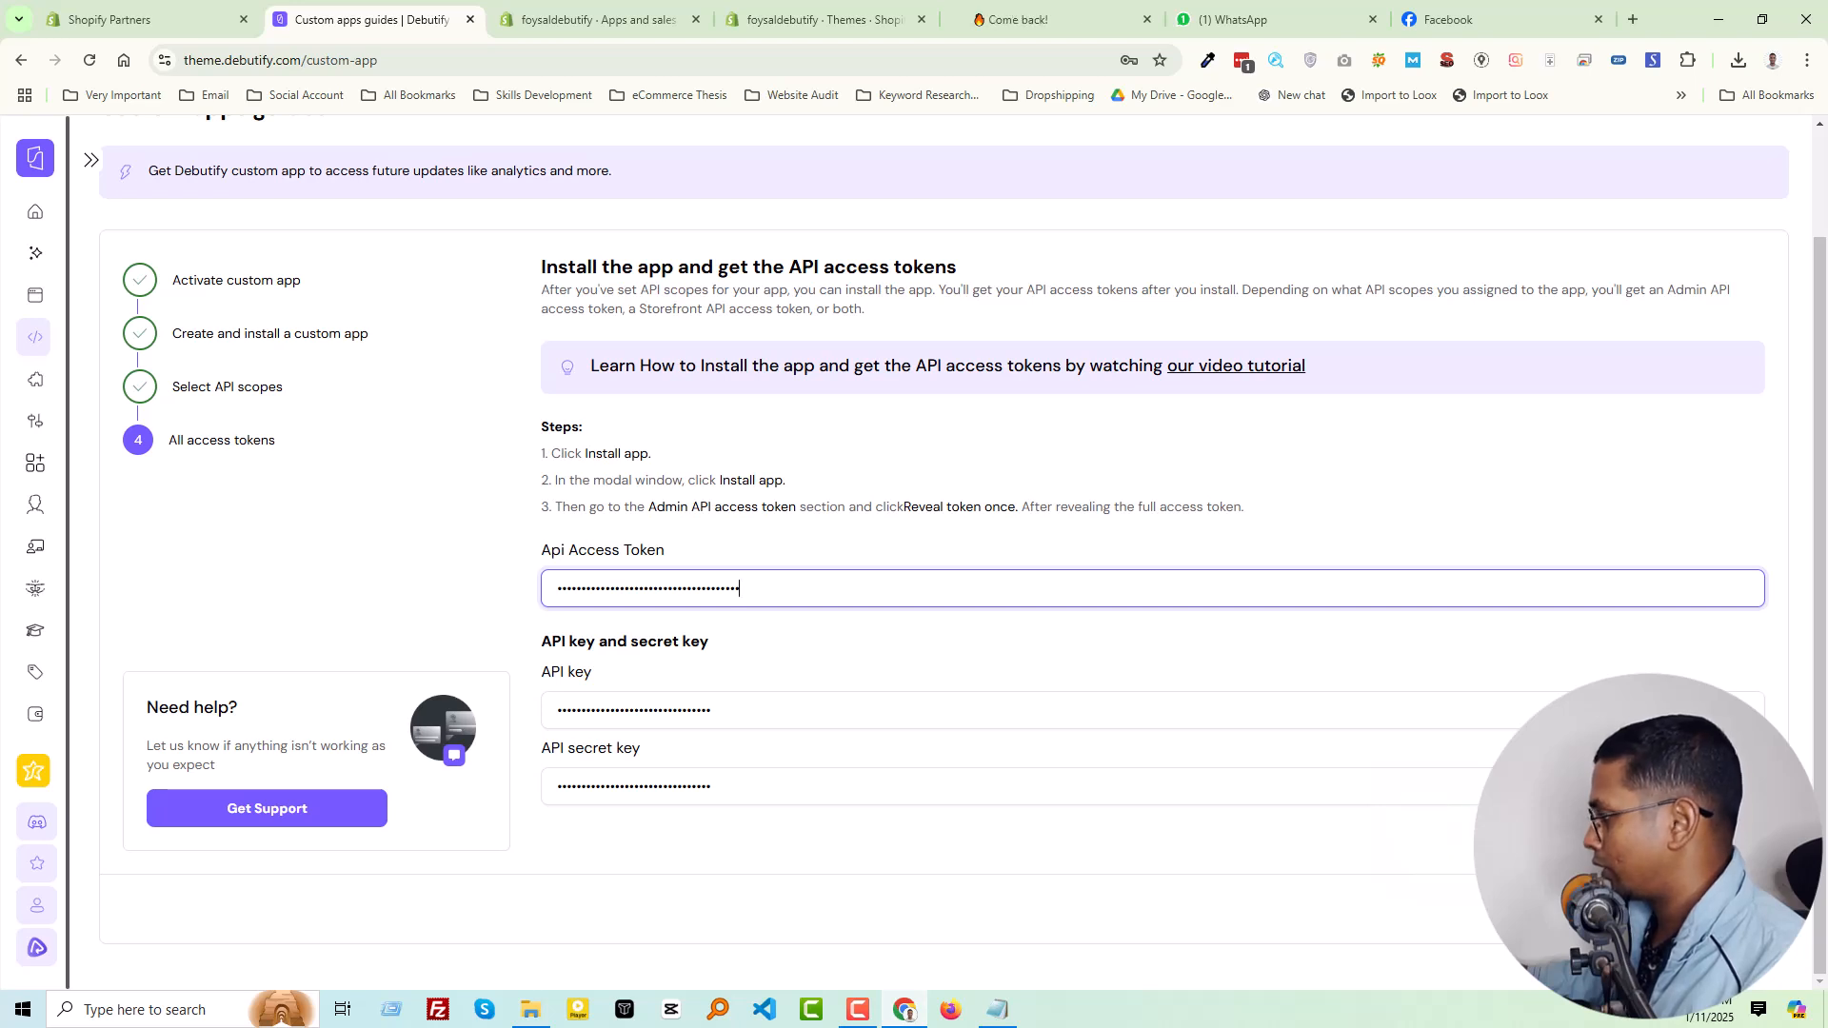
pyautogui.click(1714, 909)
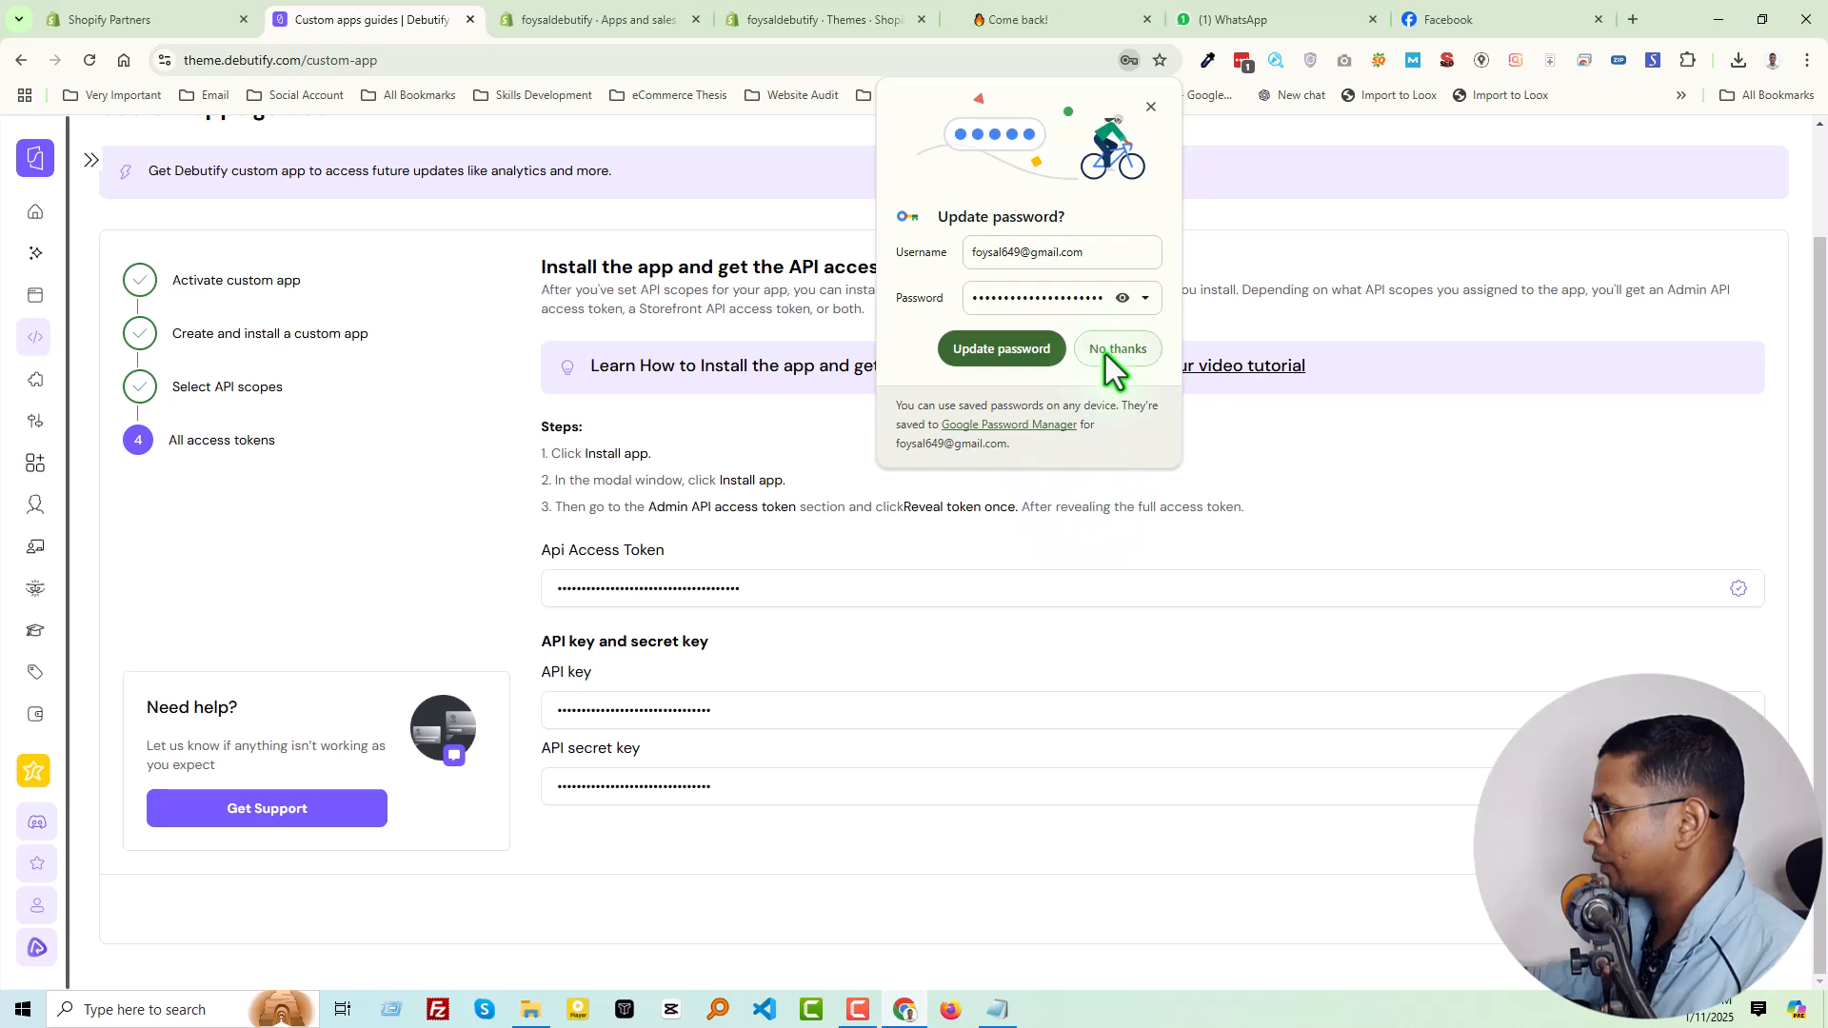
pyautogui.click(1107, 354)
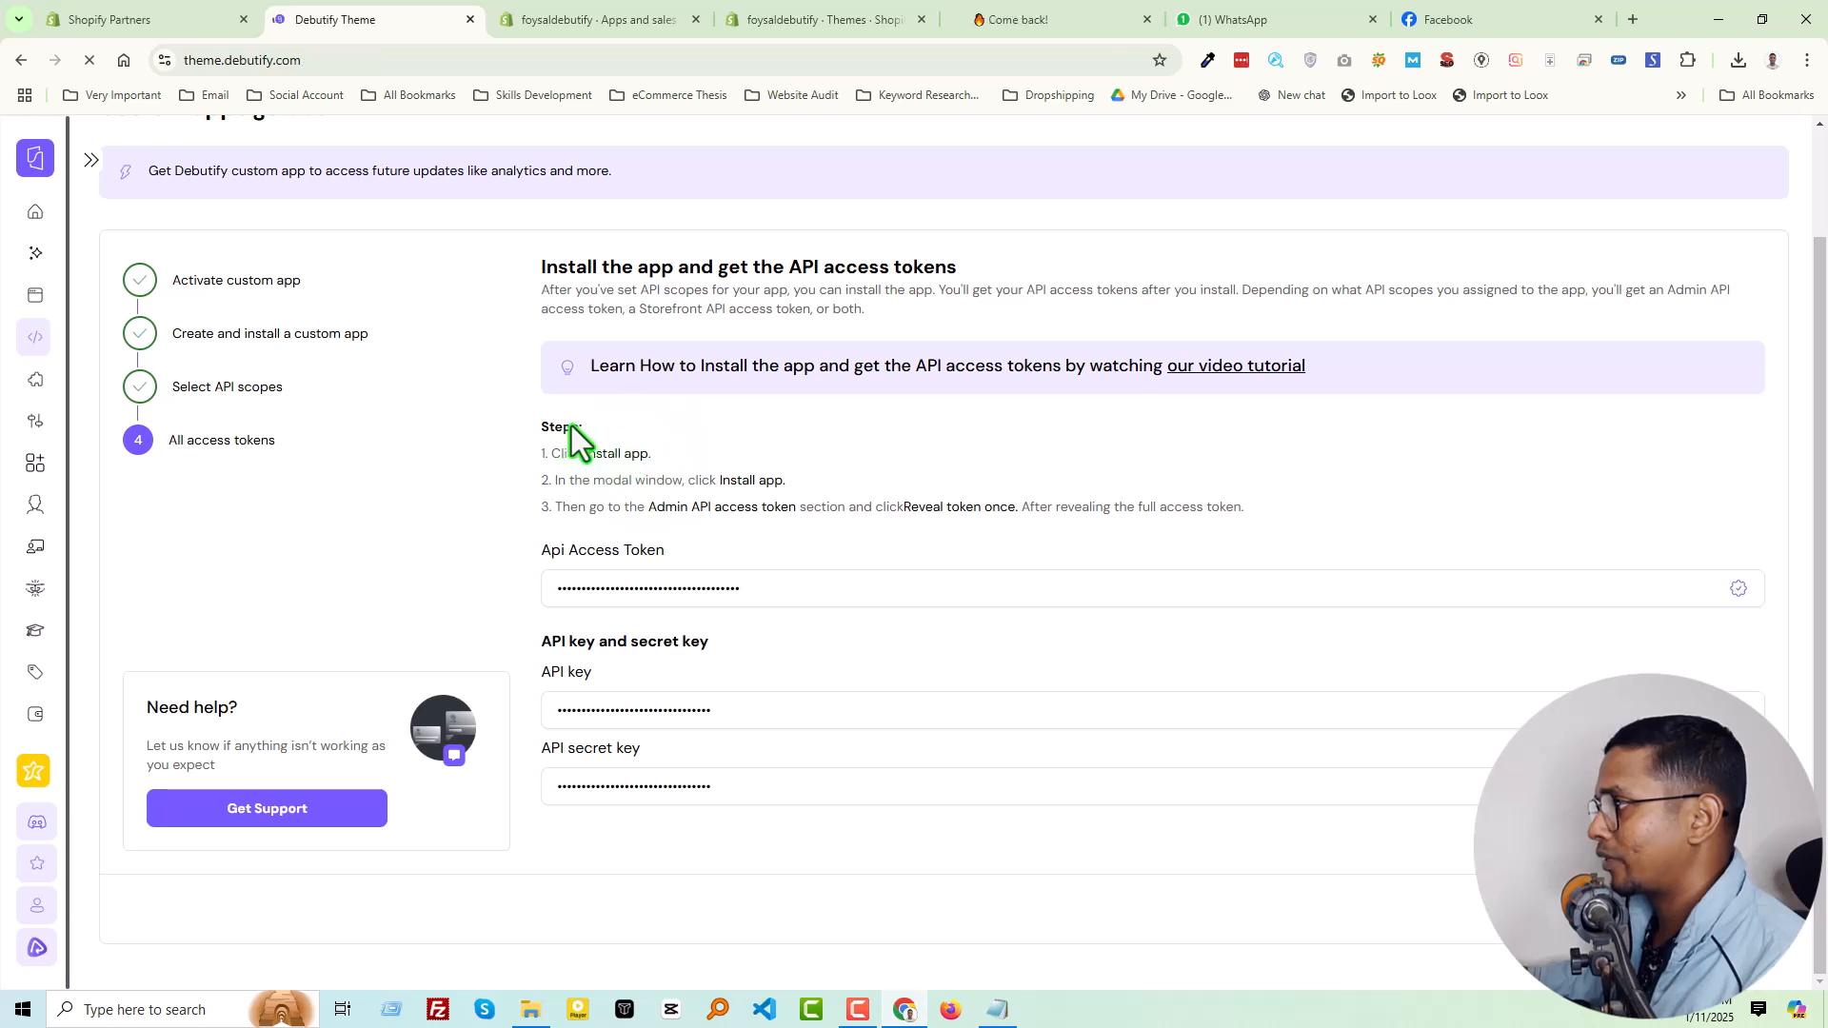
# Close the Shopify store settings and return to the Debutify dashboard
pyautogui.click(600, 17)
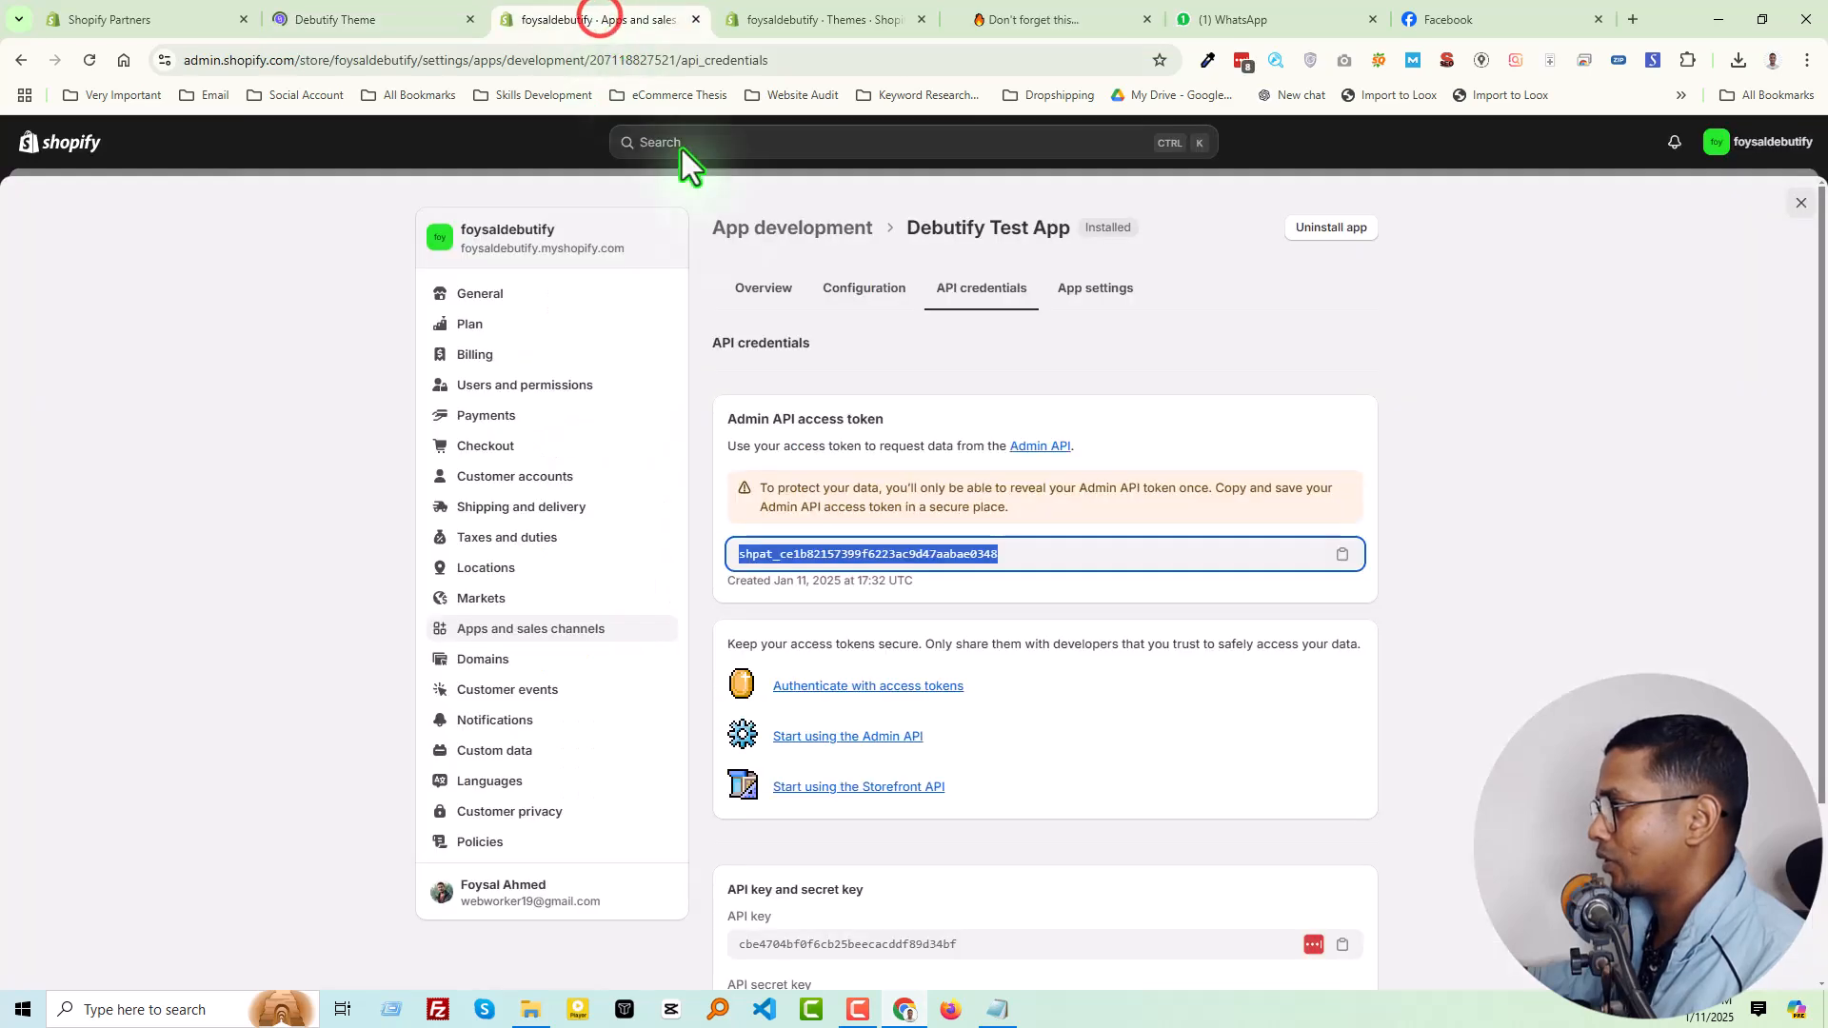
pyautogui.click(1313, 309)
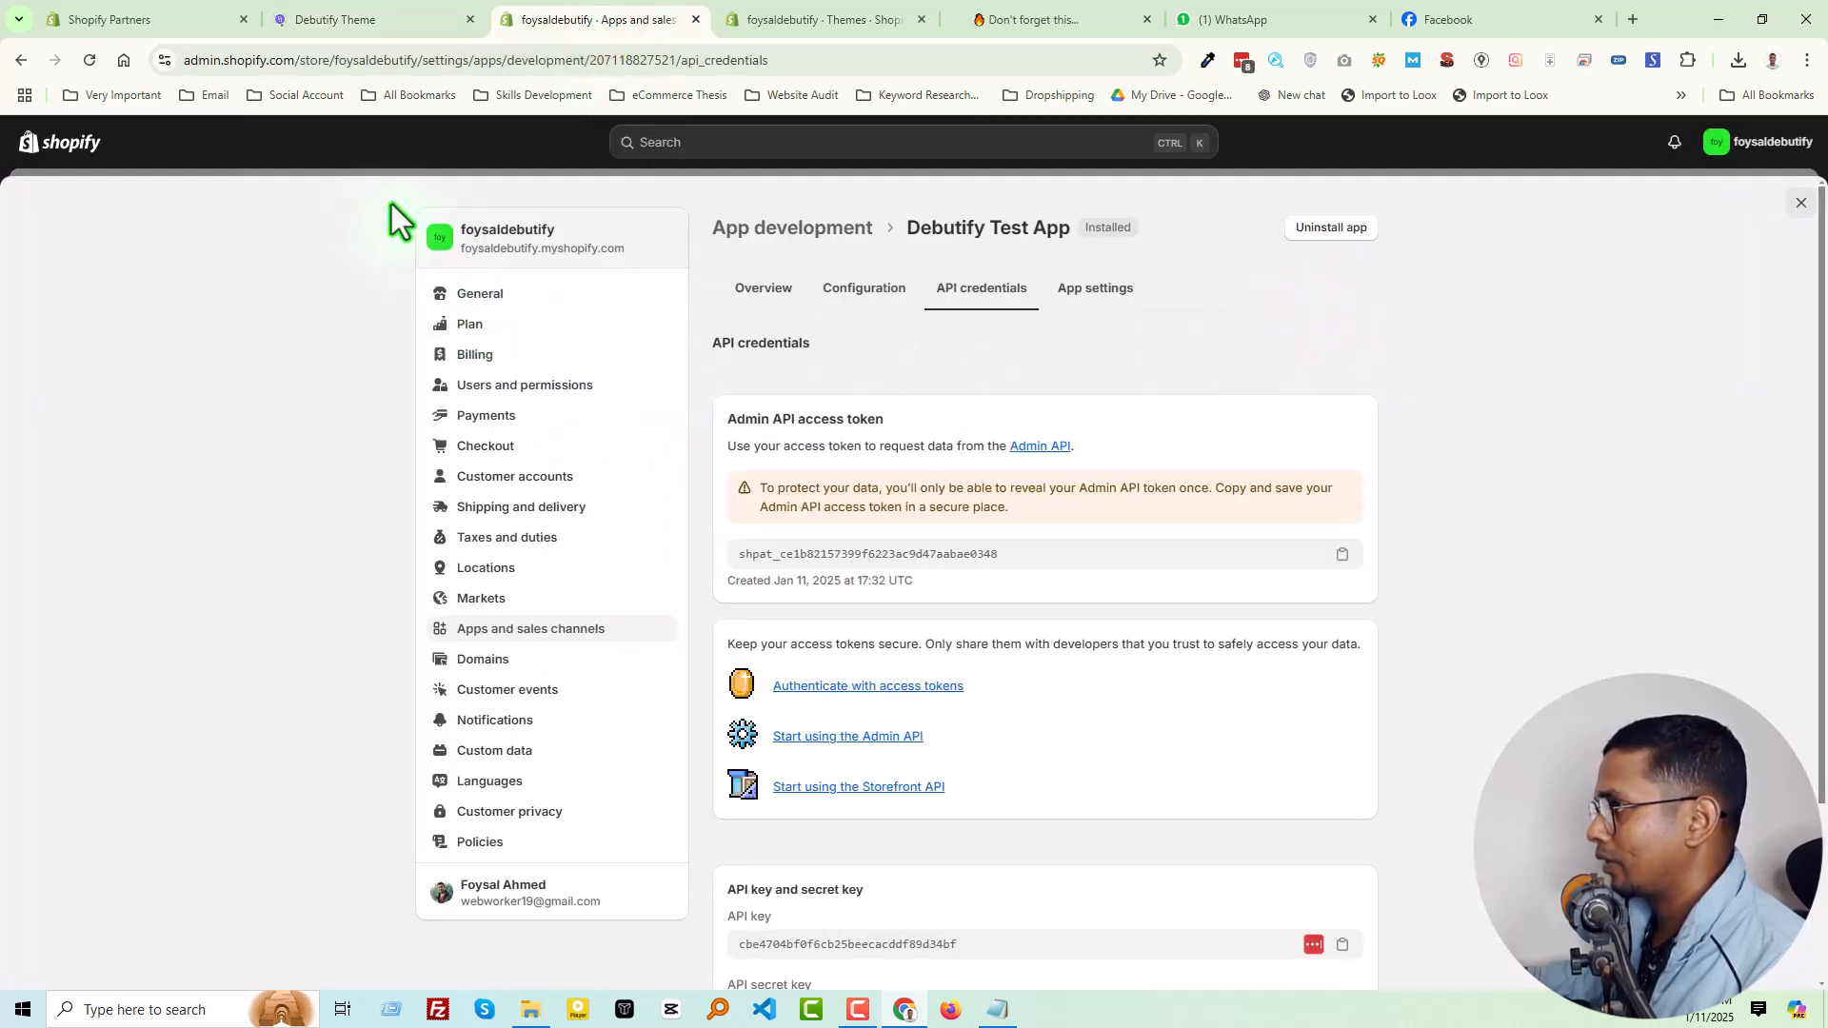
pyautogui.click(1800, 202)
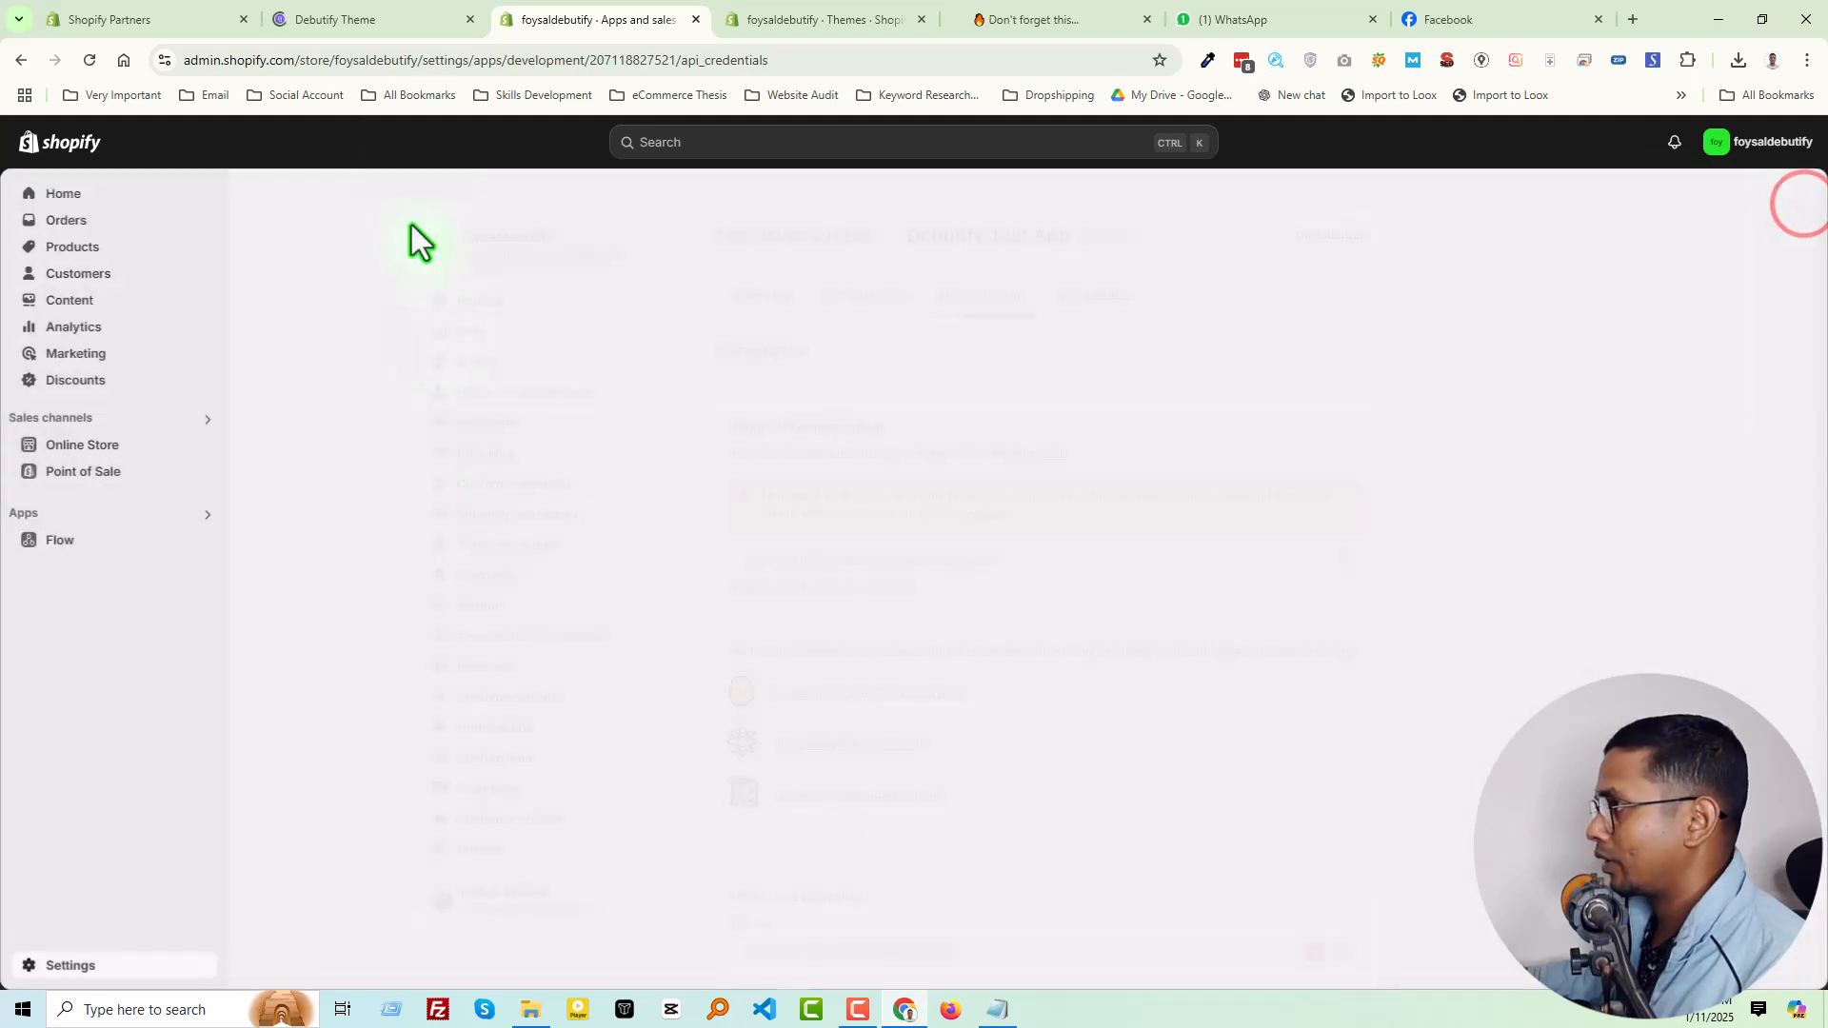
pyautogui.click(380, 14)
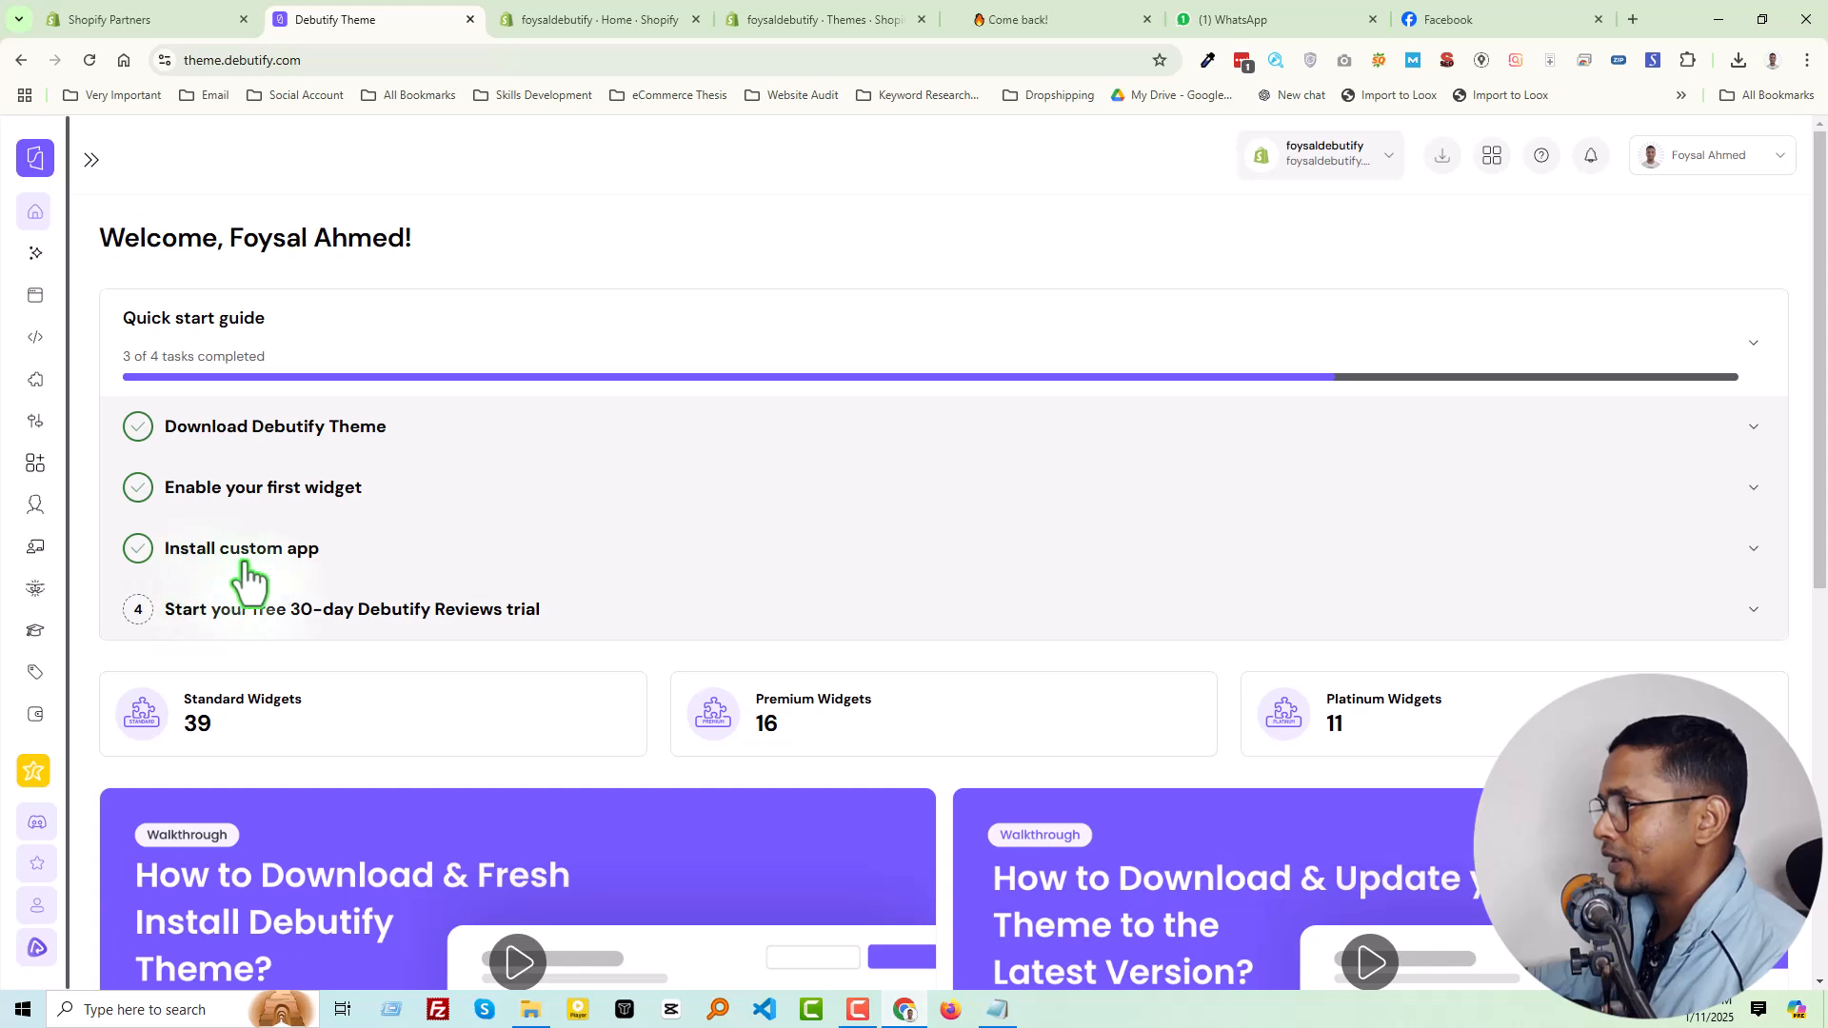
# Examine the quick start guide's free 30-day Debutify Reviews trial task and the widget and walkthrough sections below it, collapsing the task when done
pyautogui.scroll(-1, 215, 493)
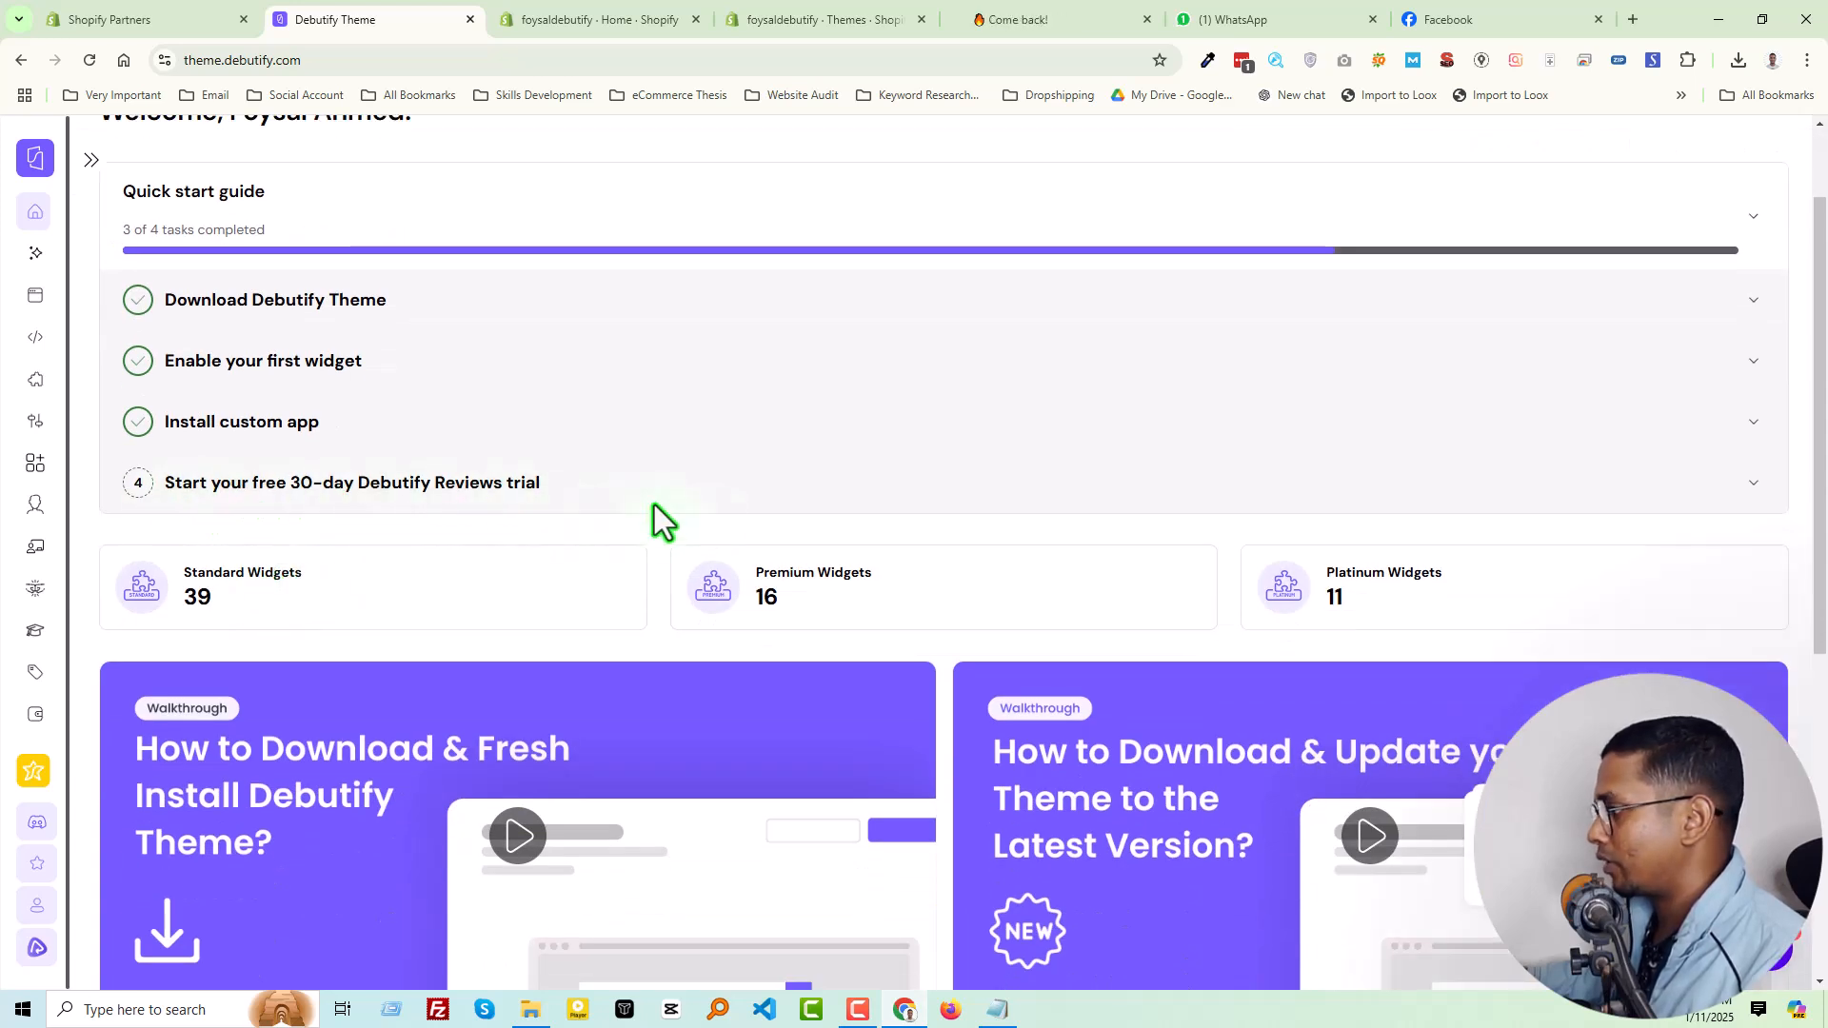
pyautogui.click(1754, 484)
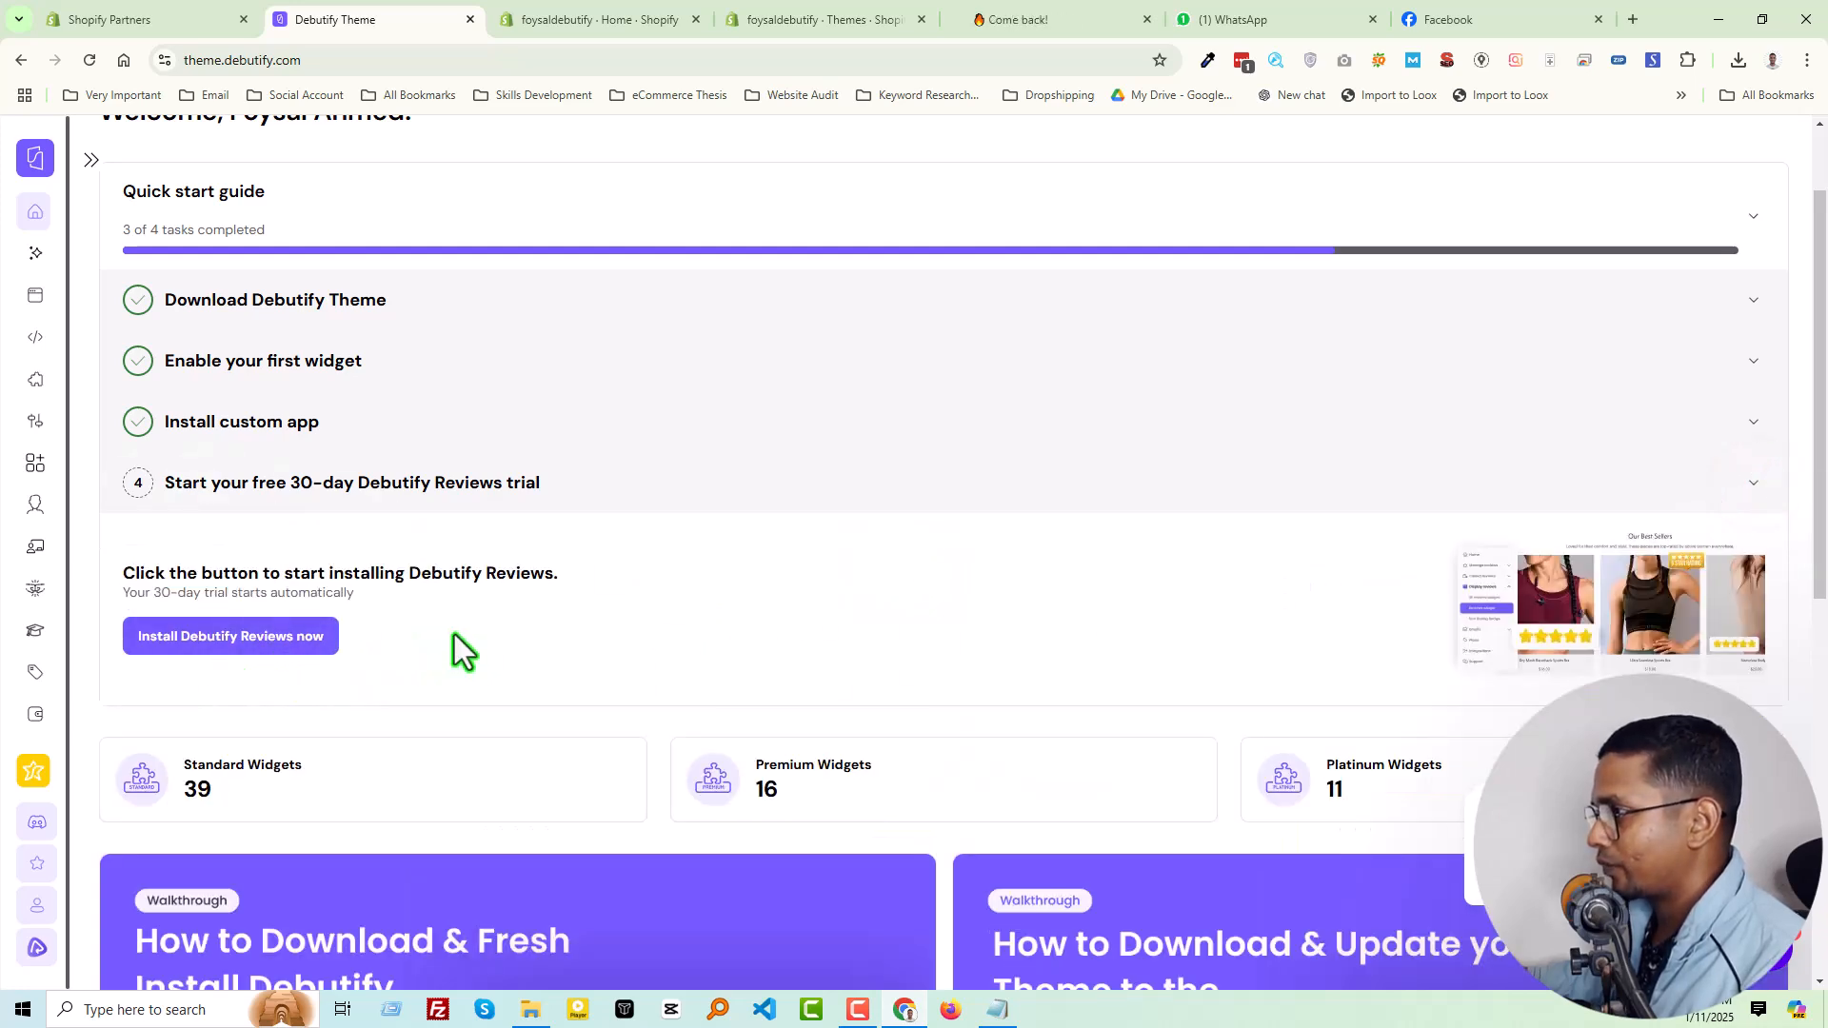
pyautogui.scroll(-2, 457, 637)
pyautogui.scroll(1, 571, 567)
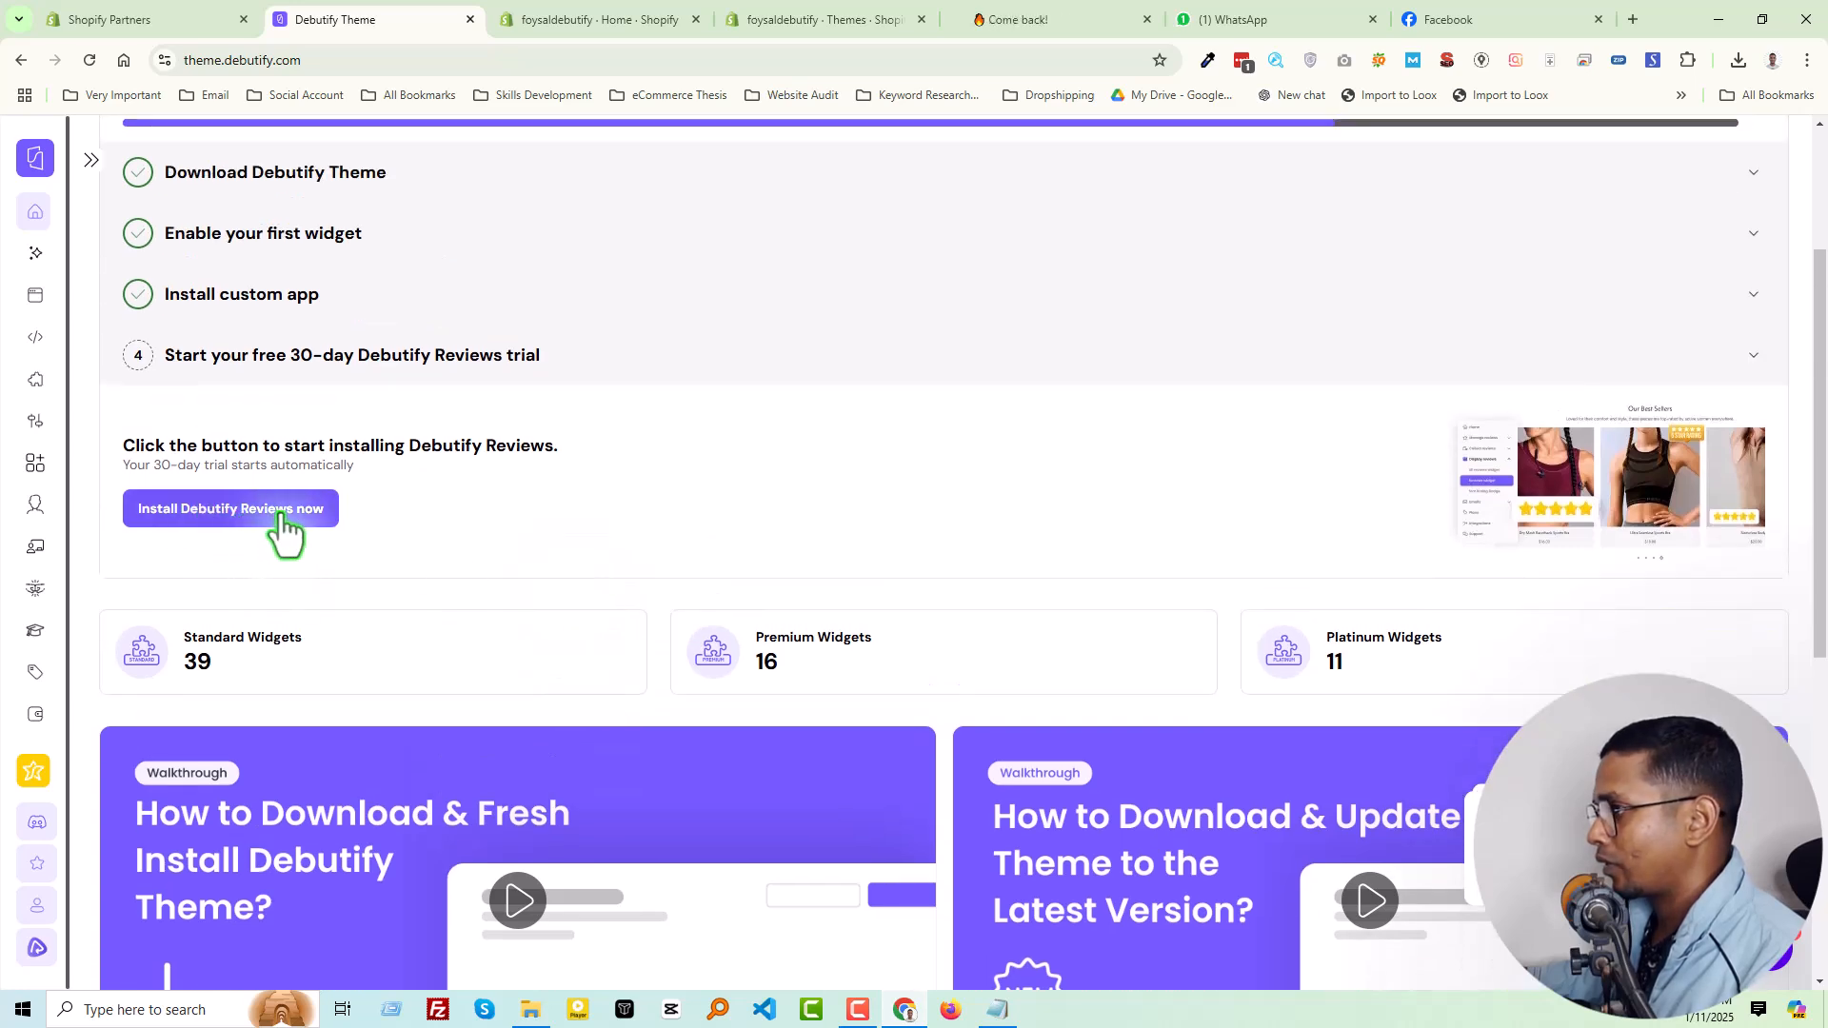
pyautogui.scroll(-2, 653, 602)
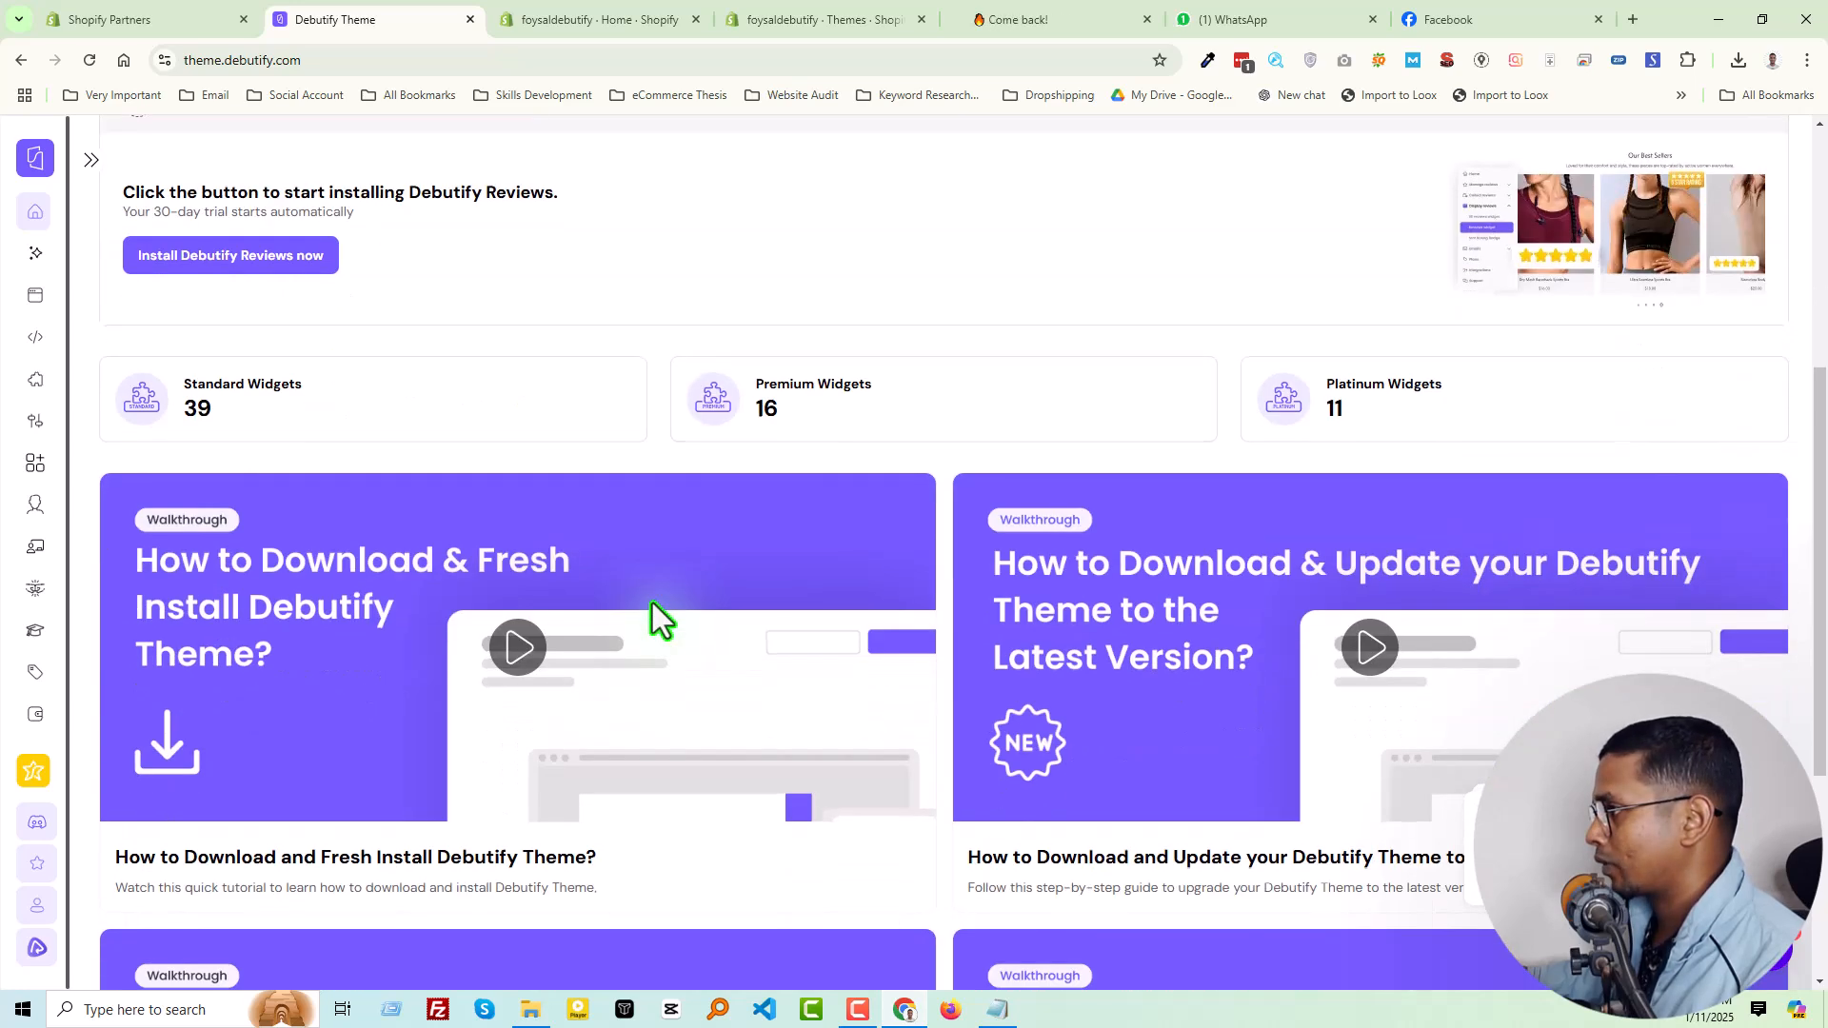
pyautogui.scroll(3, 653, 603)
pyautogui.click(149, 495)
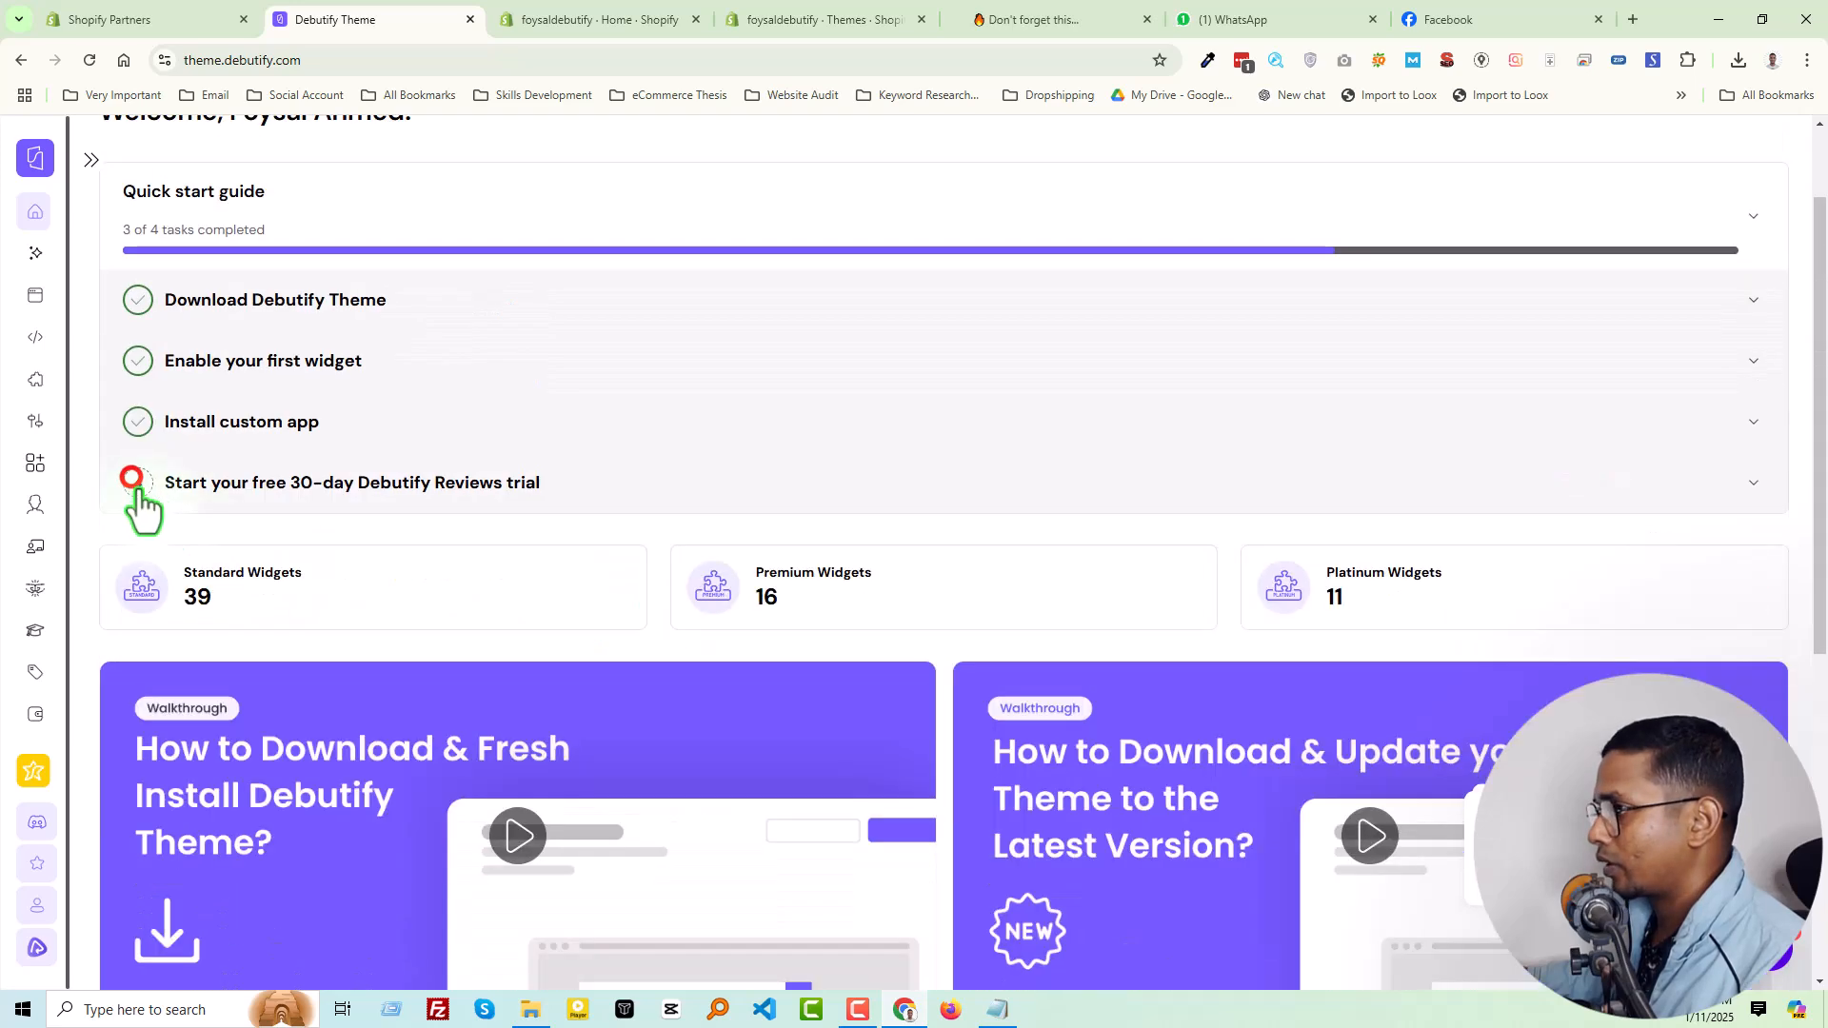
pyautogui.click(181, 500)
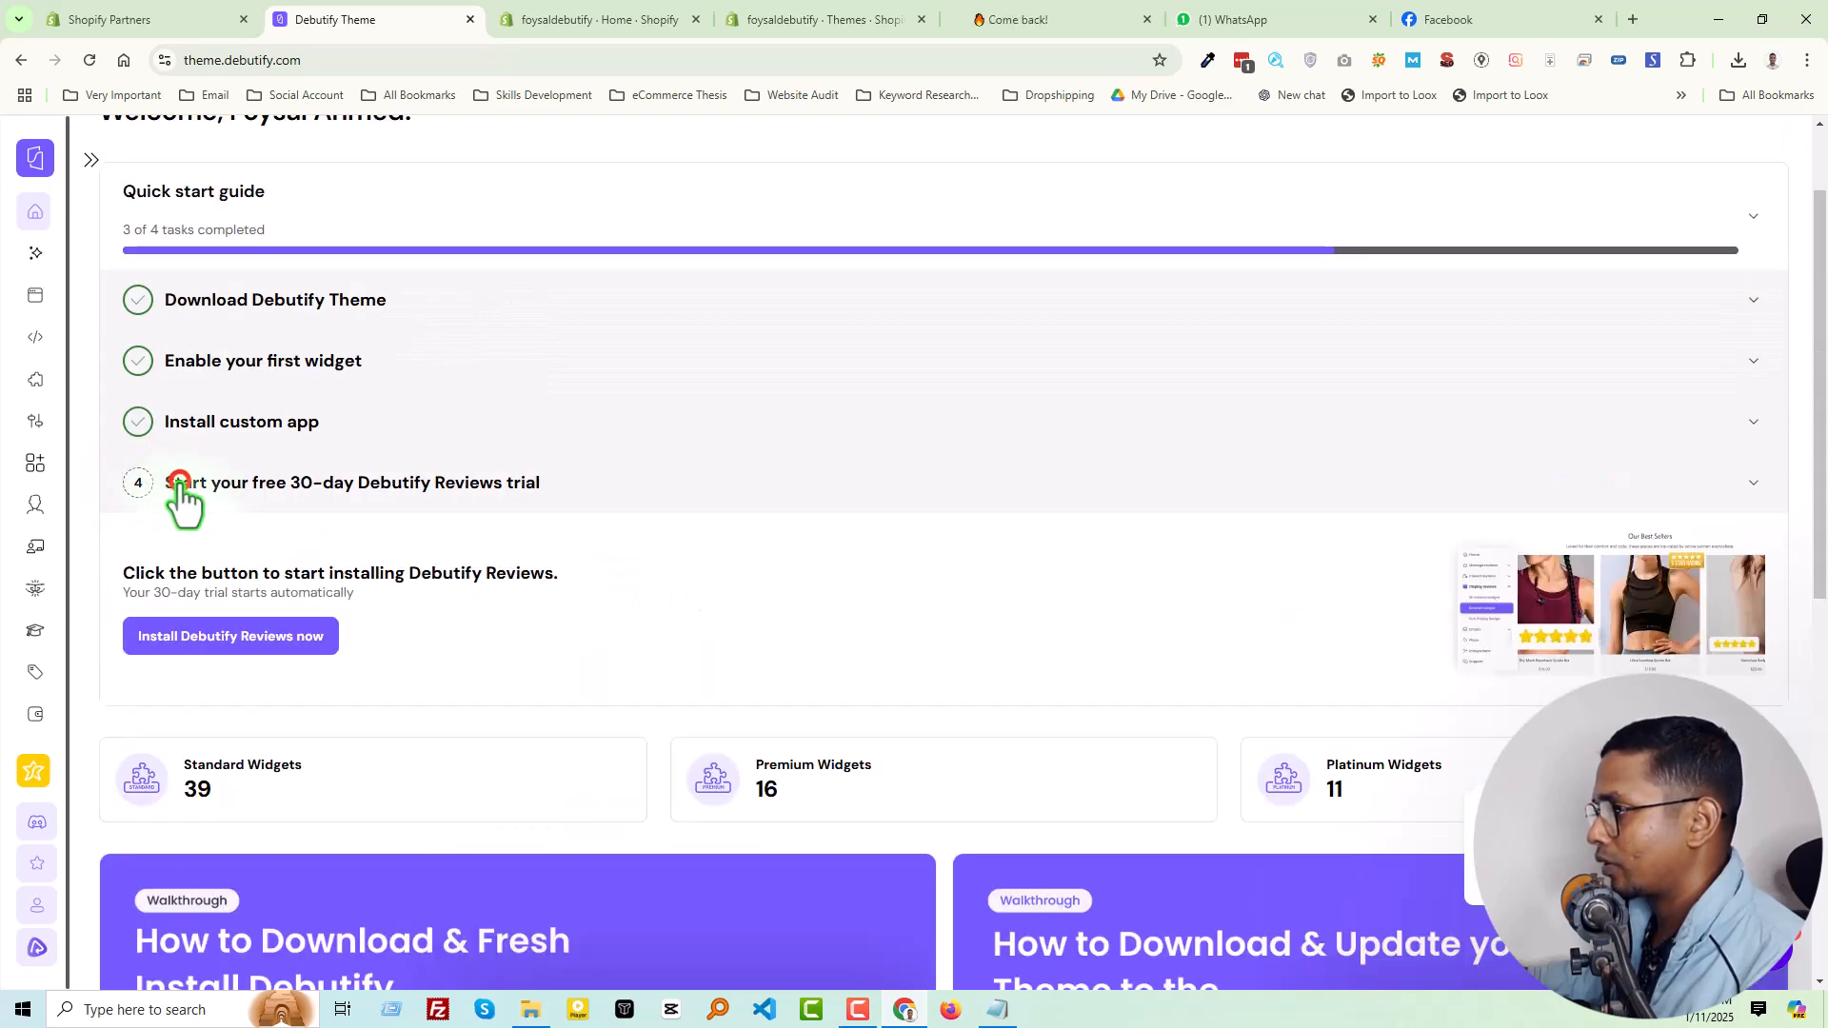
pyautogui.scroll(-3, 862, 718)
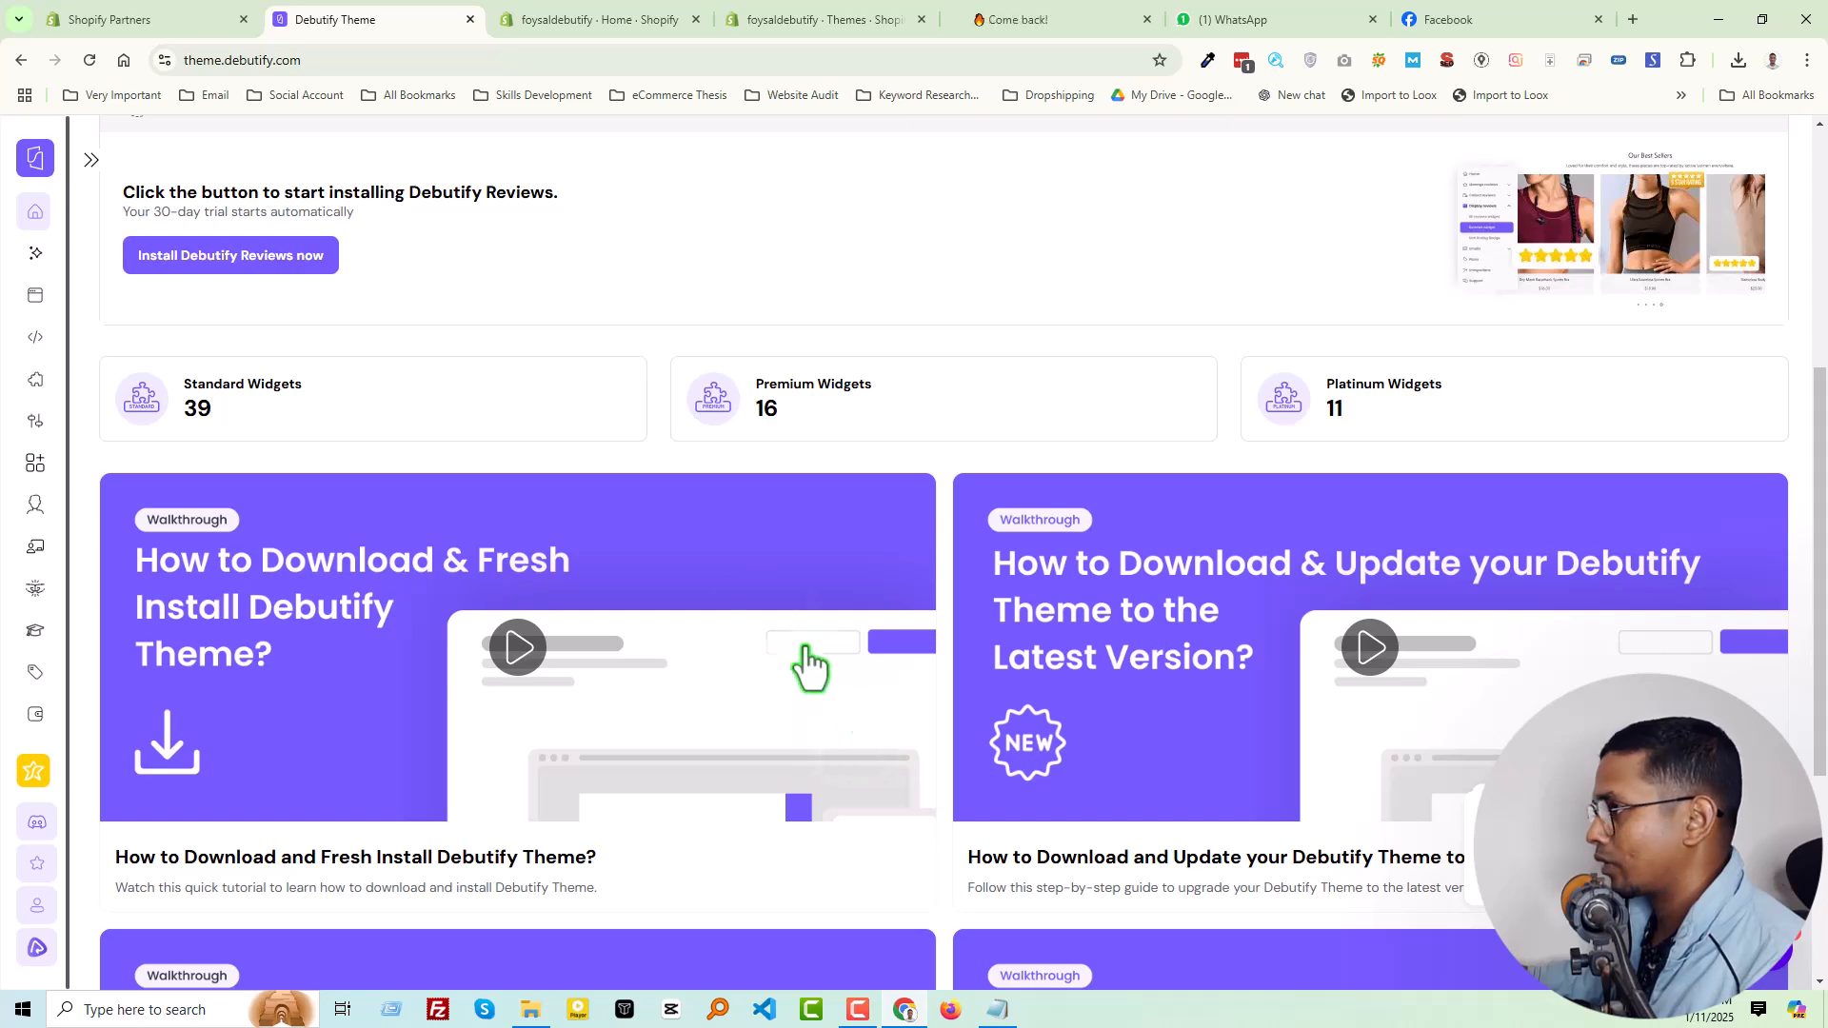
pyautogui.scroll(-3, 533, 590)
pyautogui.scroll(6, 814, 716)
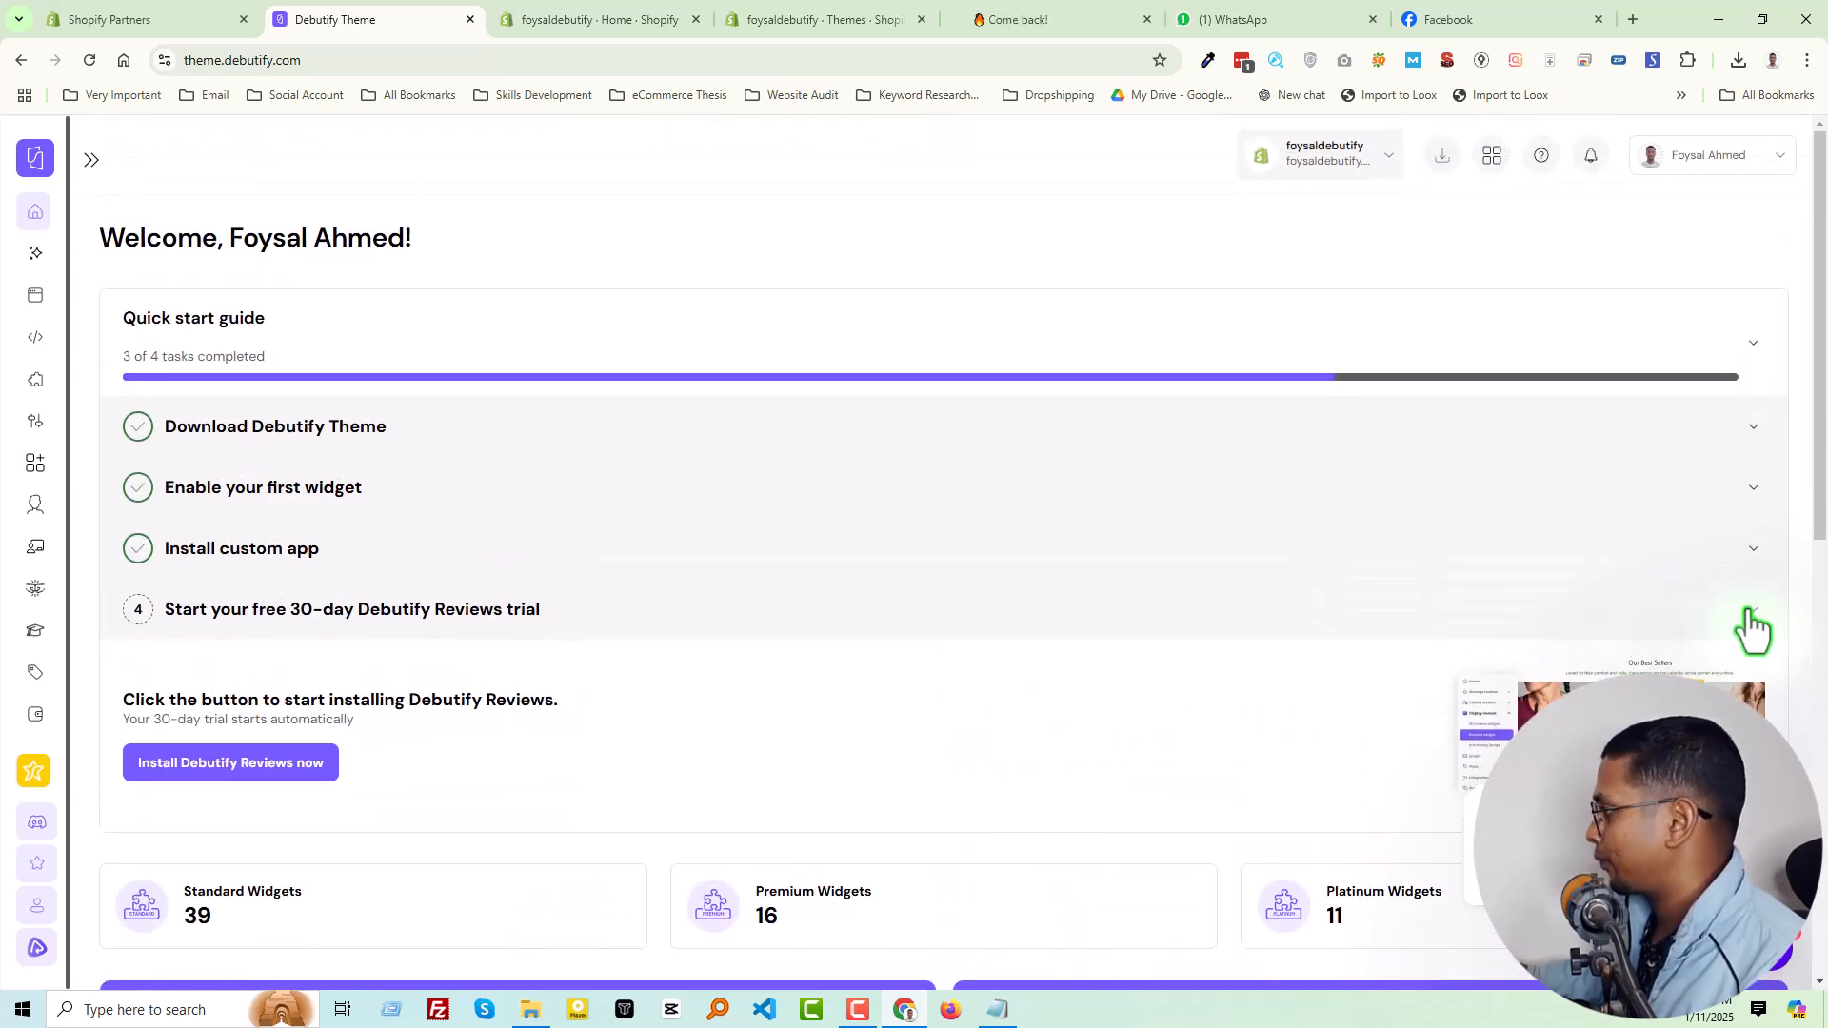
pyautogui.click(1749, 609)
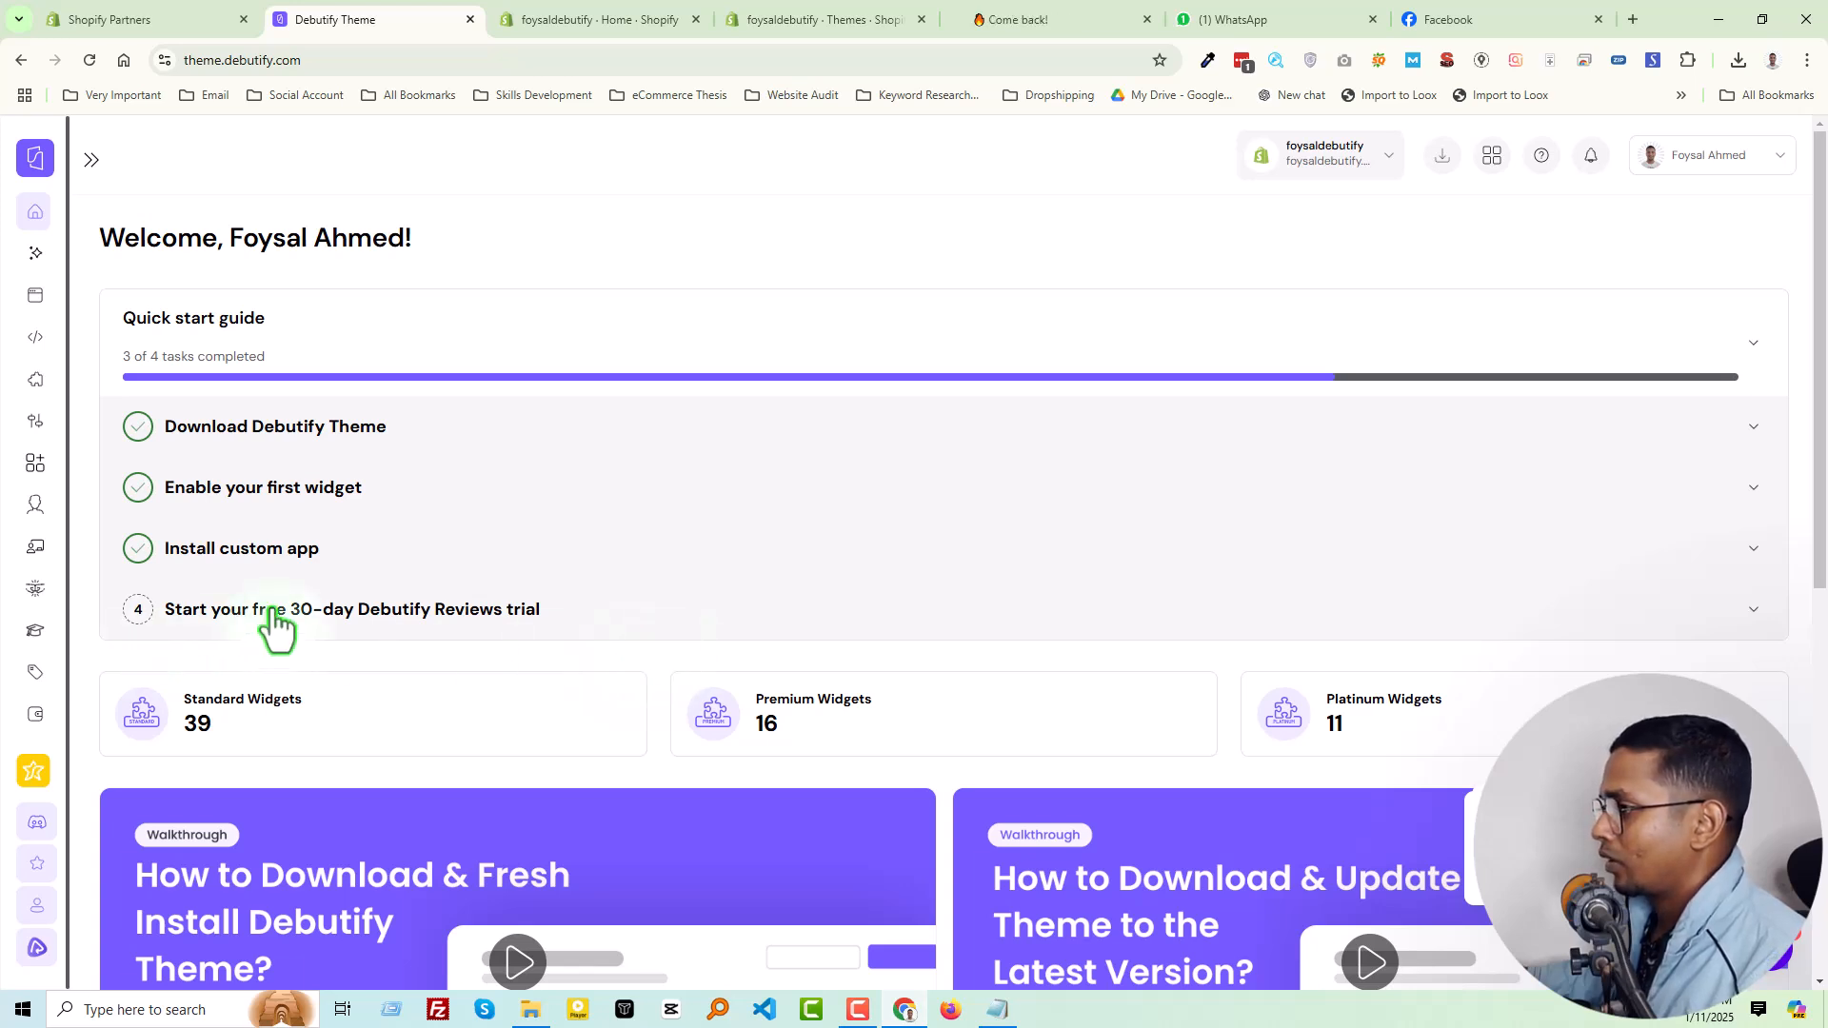
# Show the Baby and kids category in Debutify's template library and open the Baby and Kids template's demo store
pyautogui.click(36, 255)
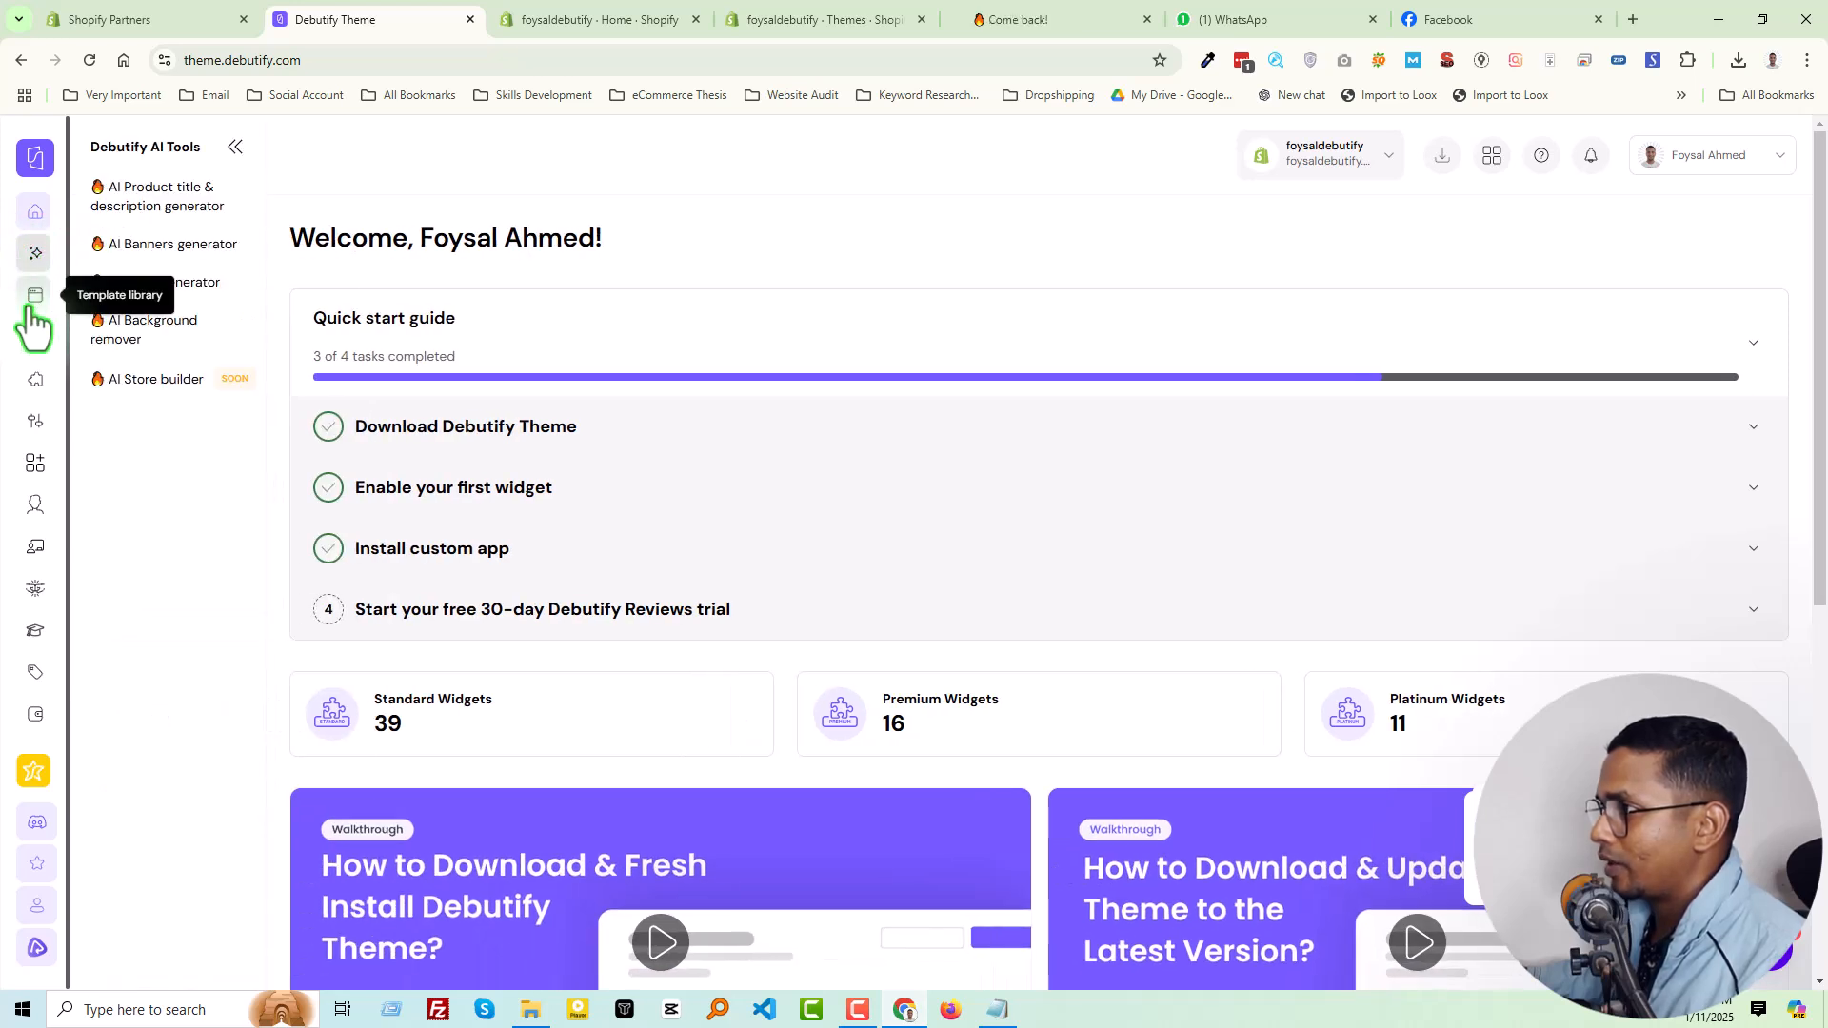
pyautogui.click(34, 301)
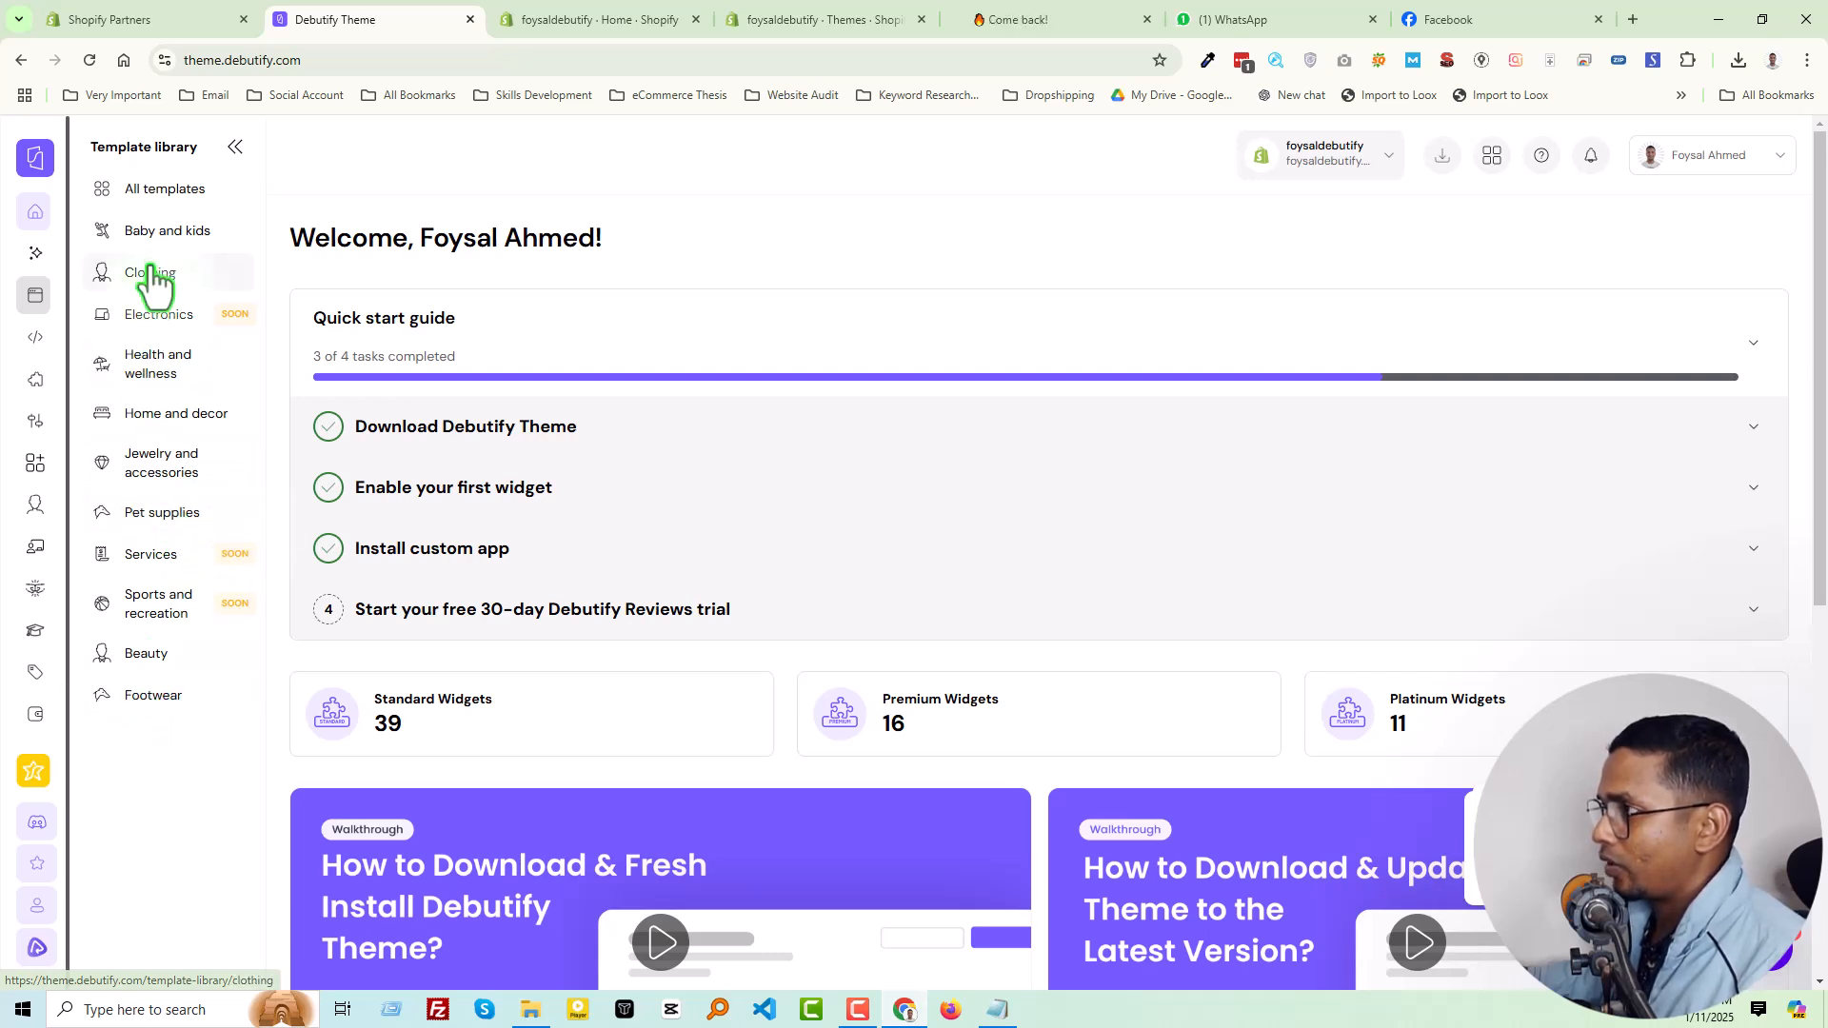
pyautogui.click(162, 228)
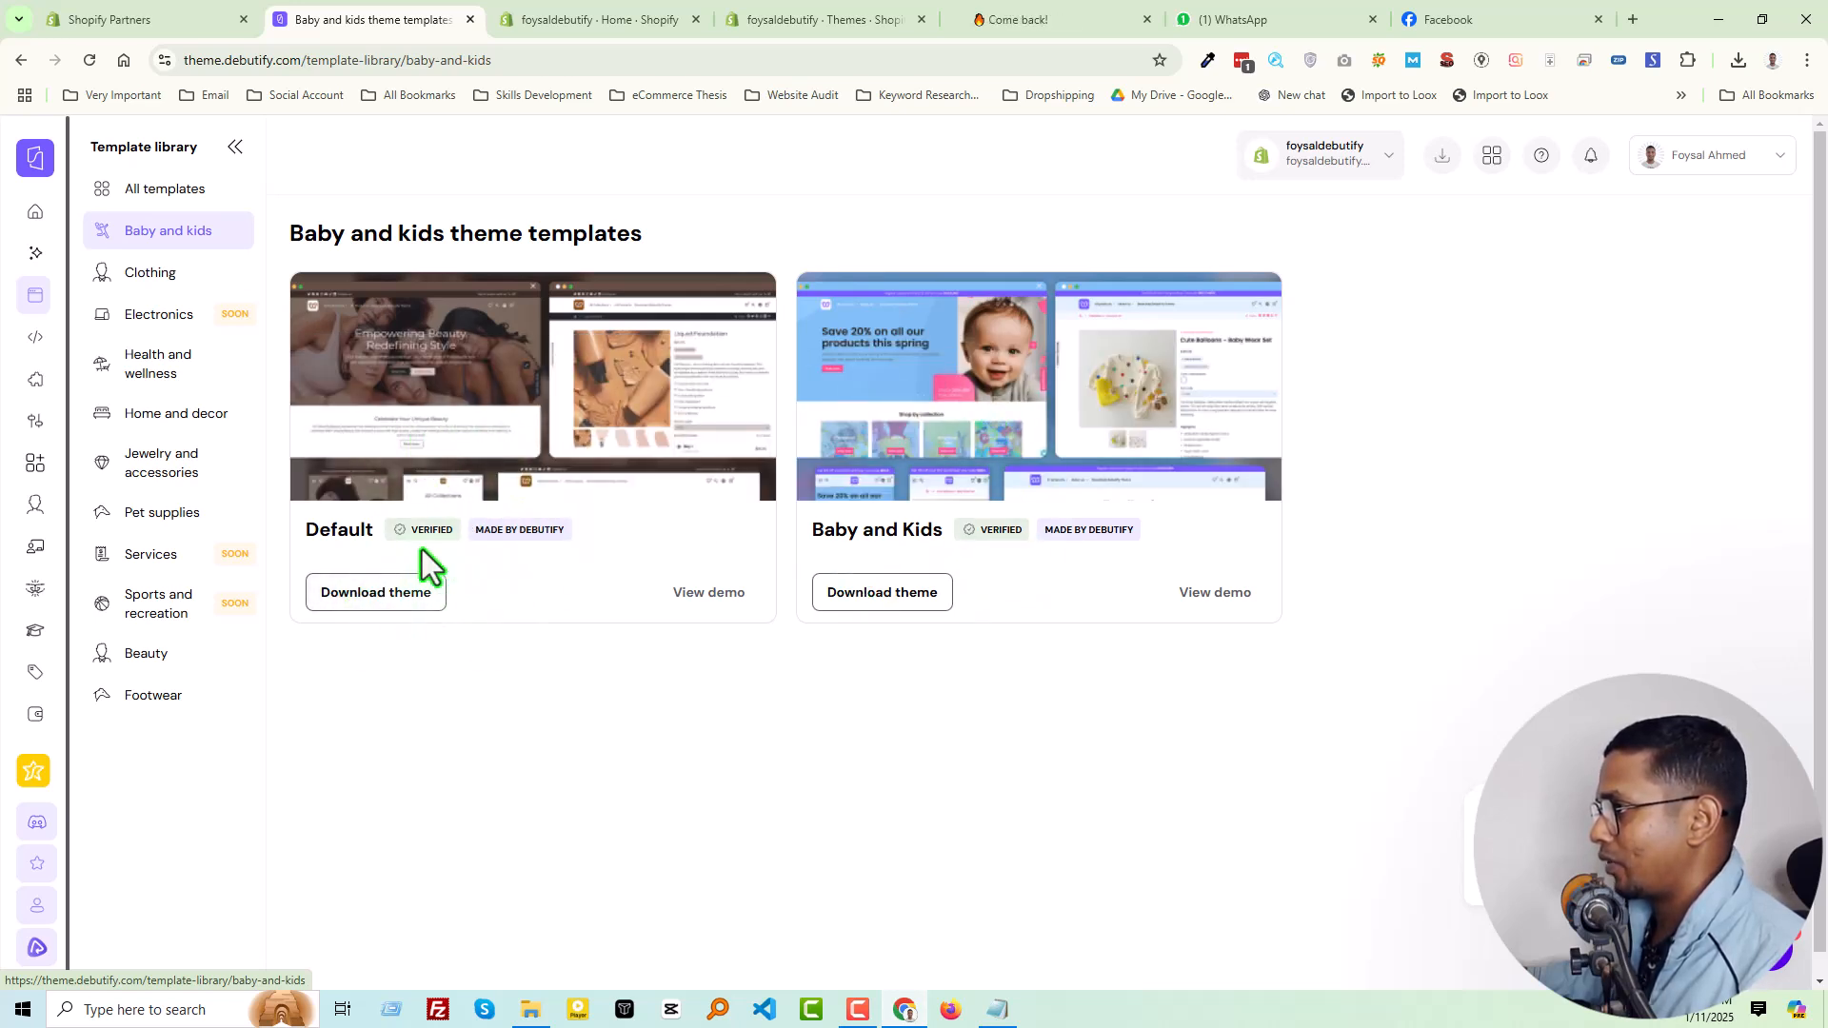
pyautogui.click(1214, 595)
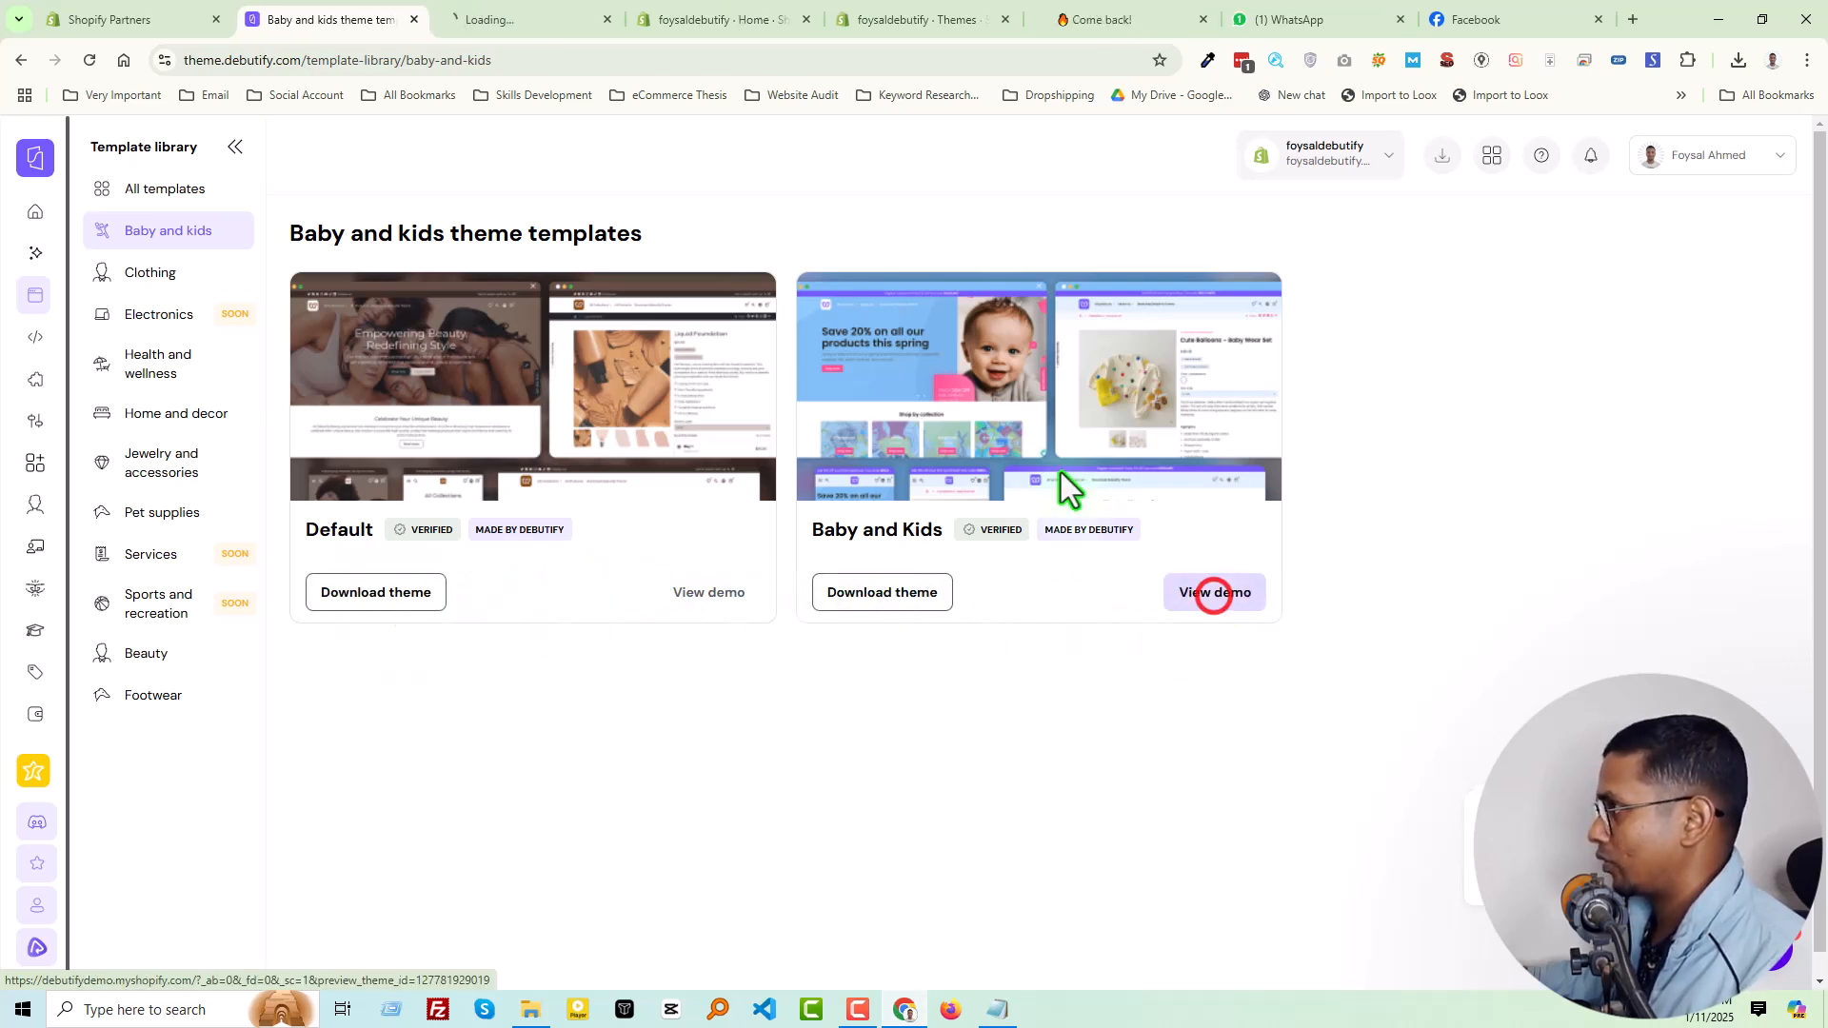
pyautogui.click(557, 25)
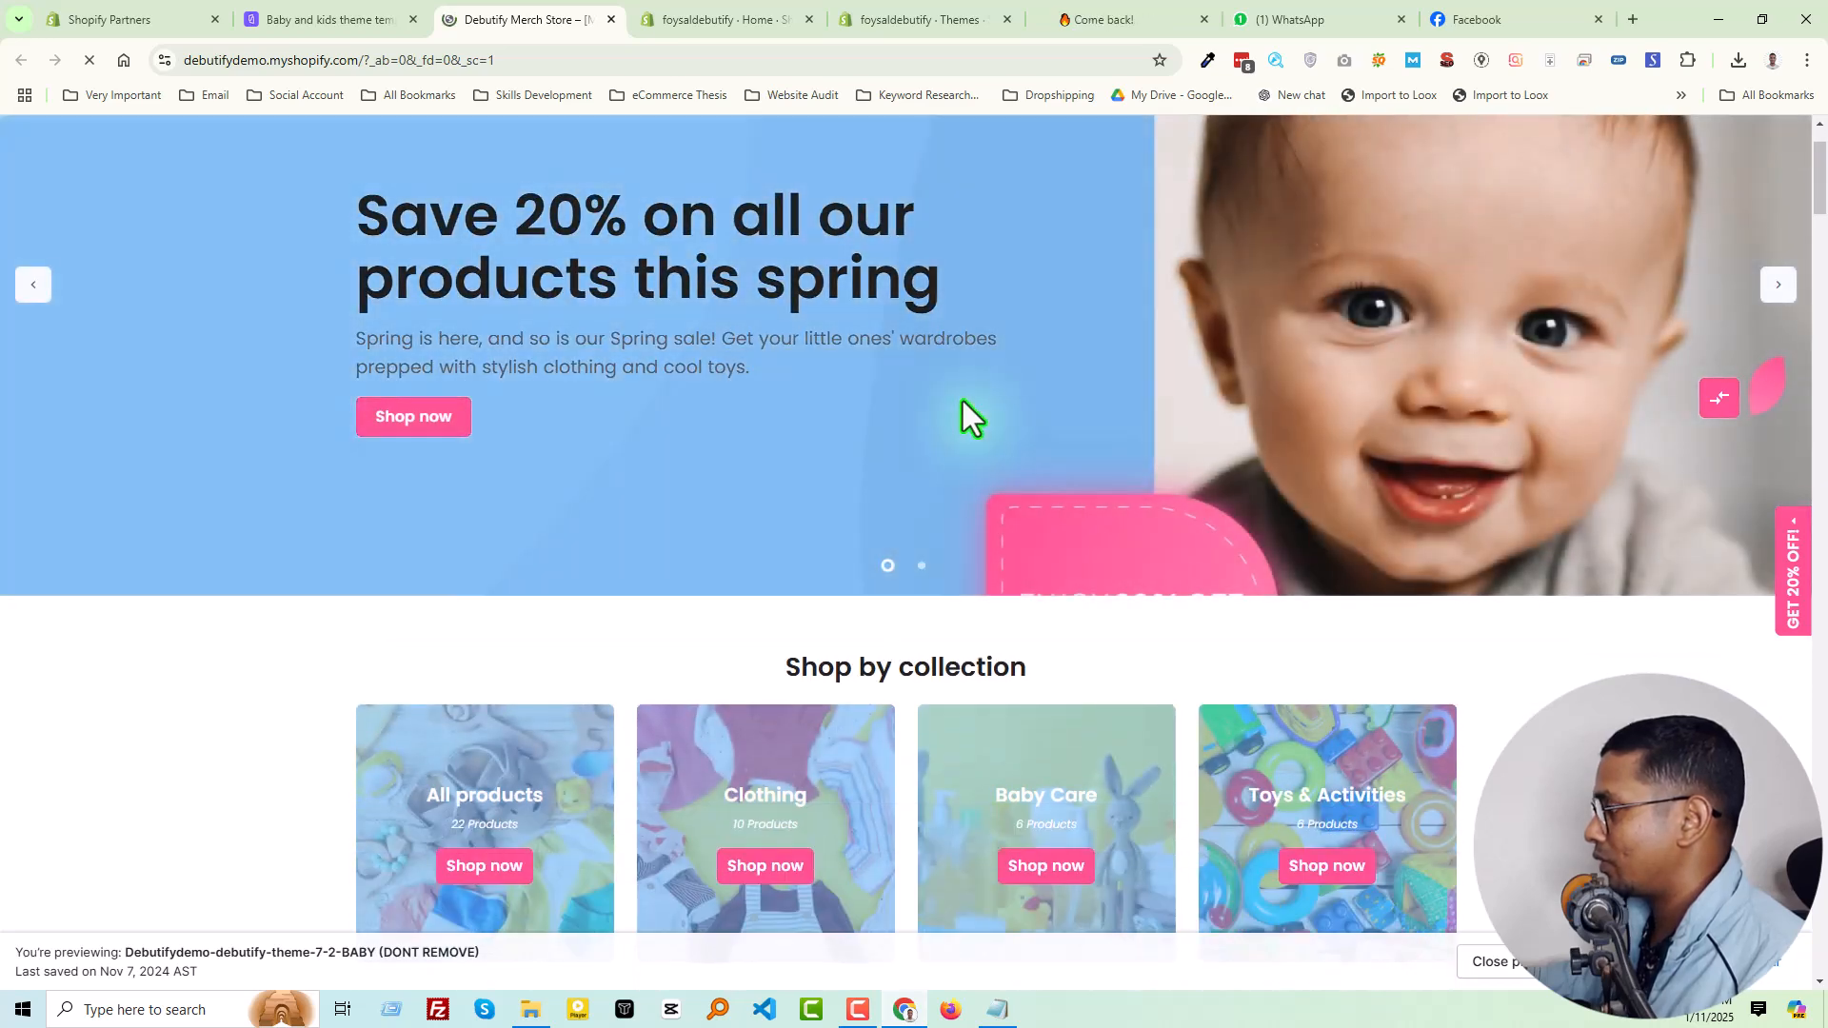
# Look through the Baby and Kids demo store's home page, its collections and products, and return to Debutify's template library
pyautogui.scroll(-6, 876, 253)
pyautogui.scroll(-15, 876, 253)
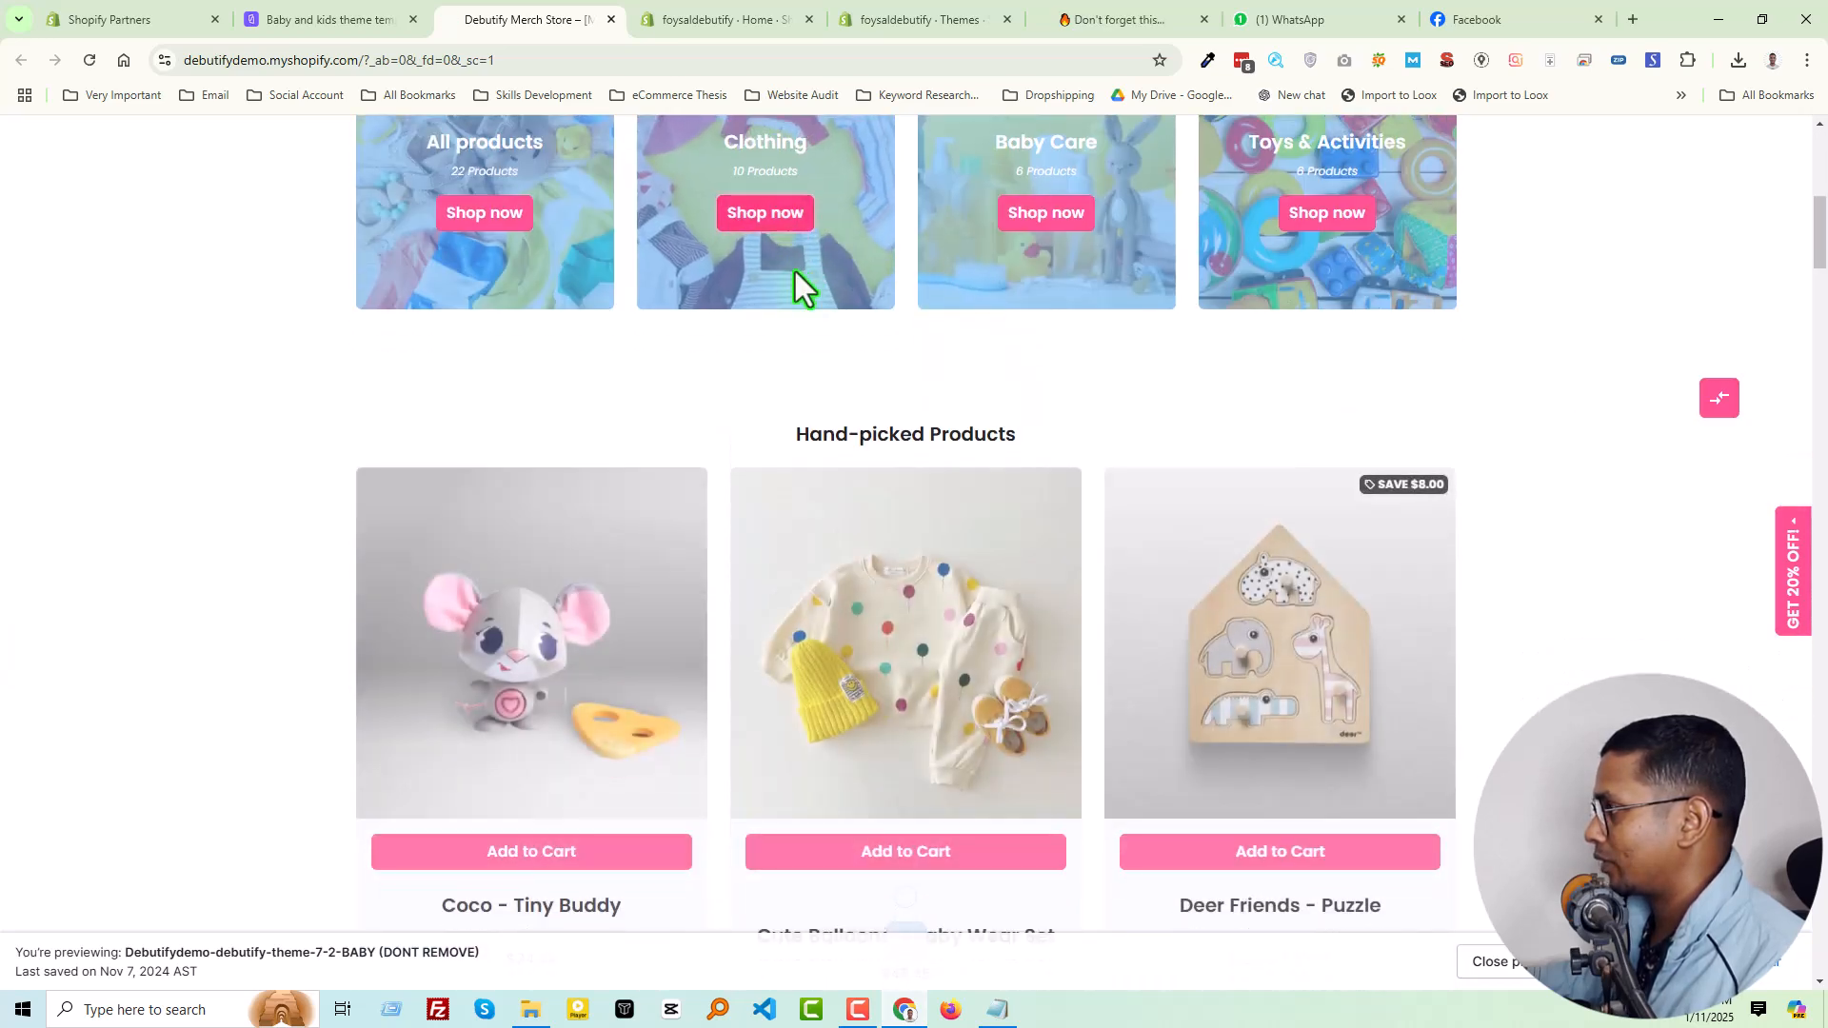
pyautogui.scroll(-20, 938, 426)
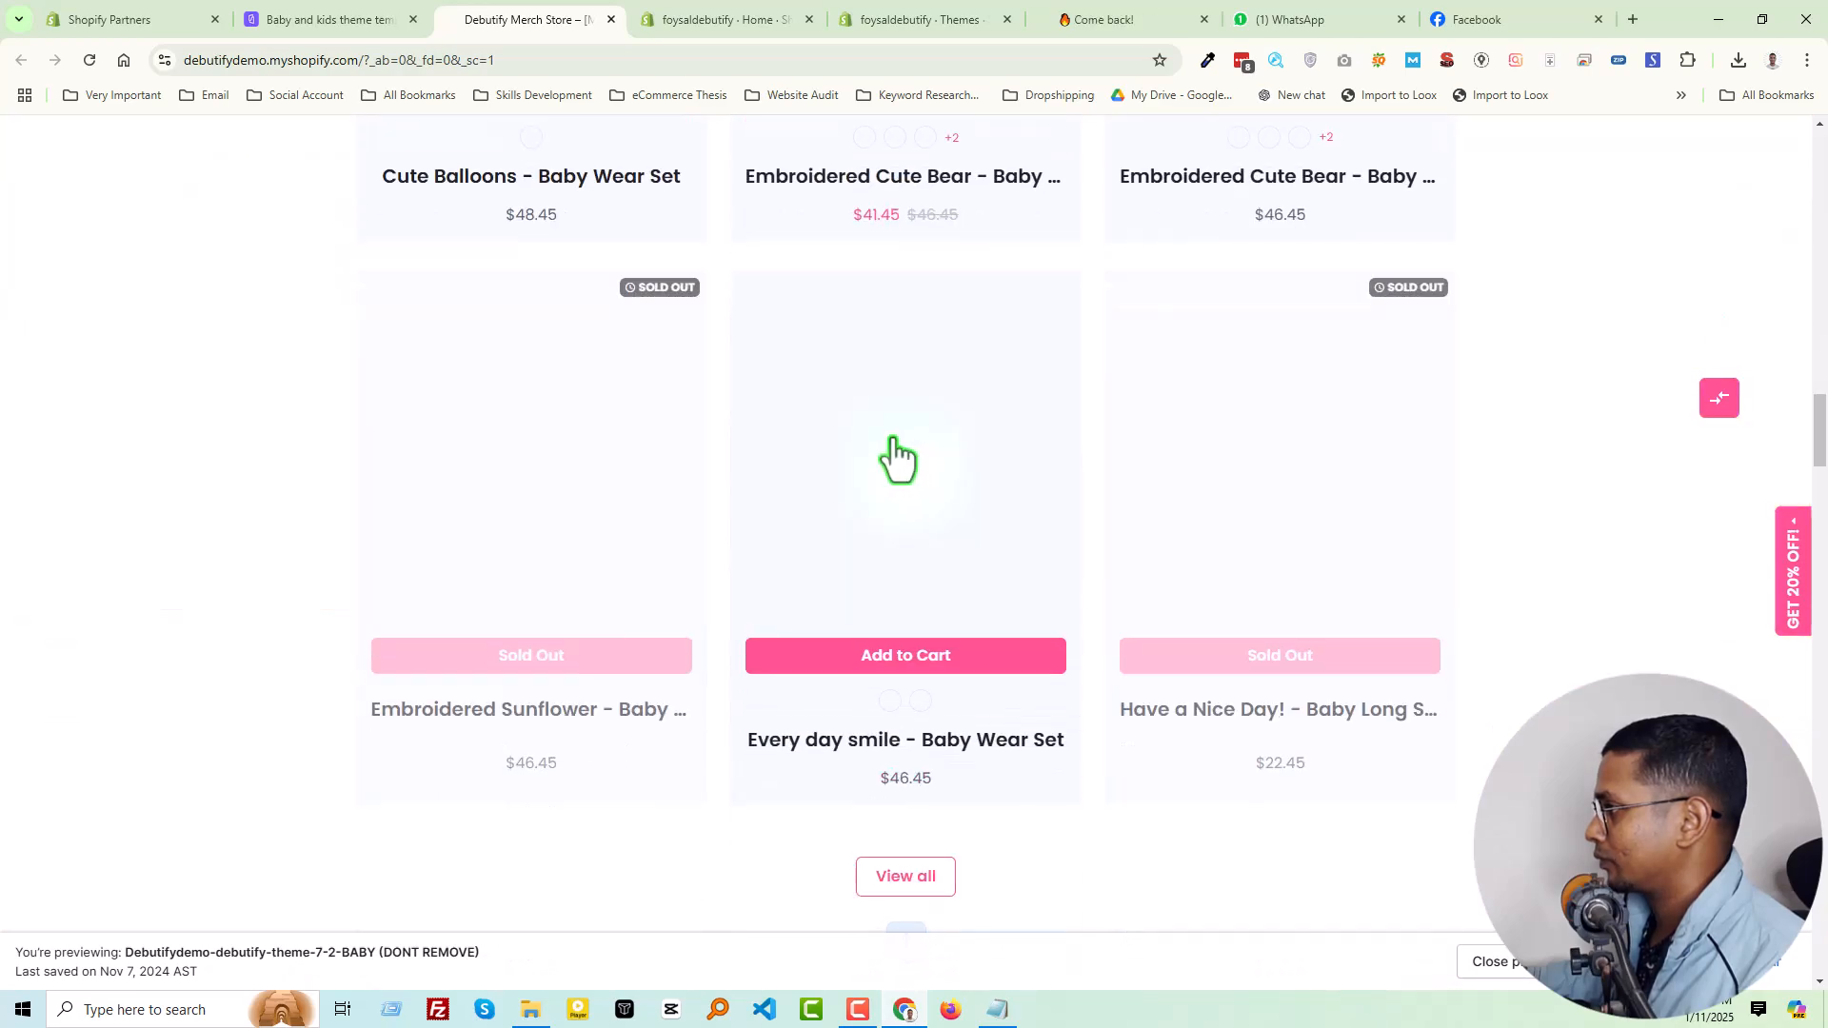
pyautogui.scroll(-15, 920, 467)
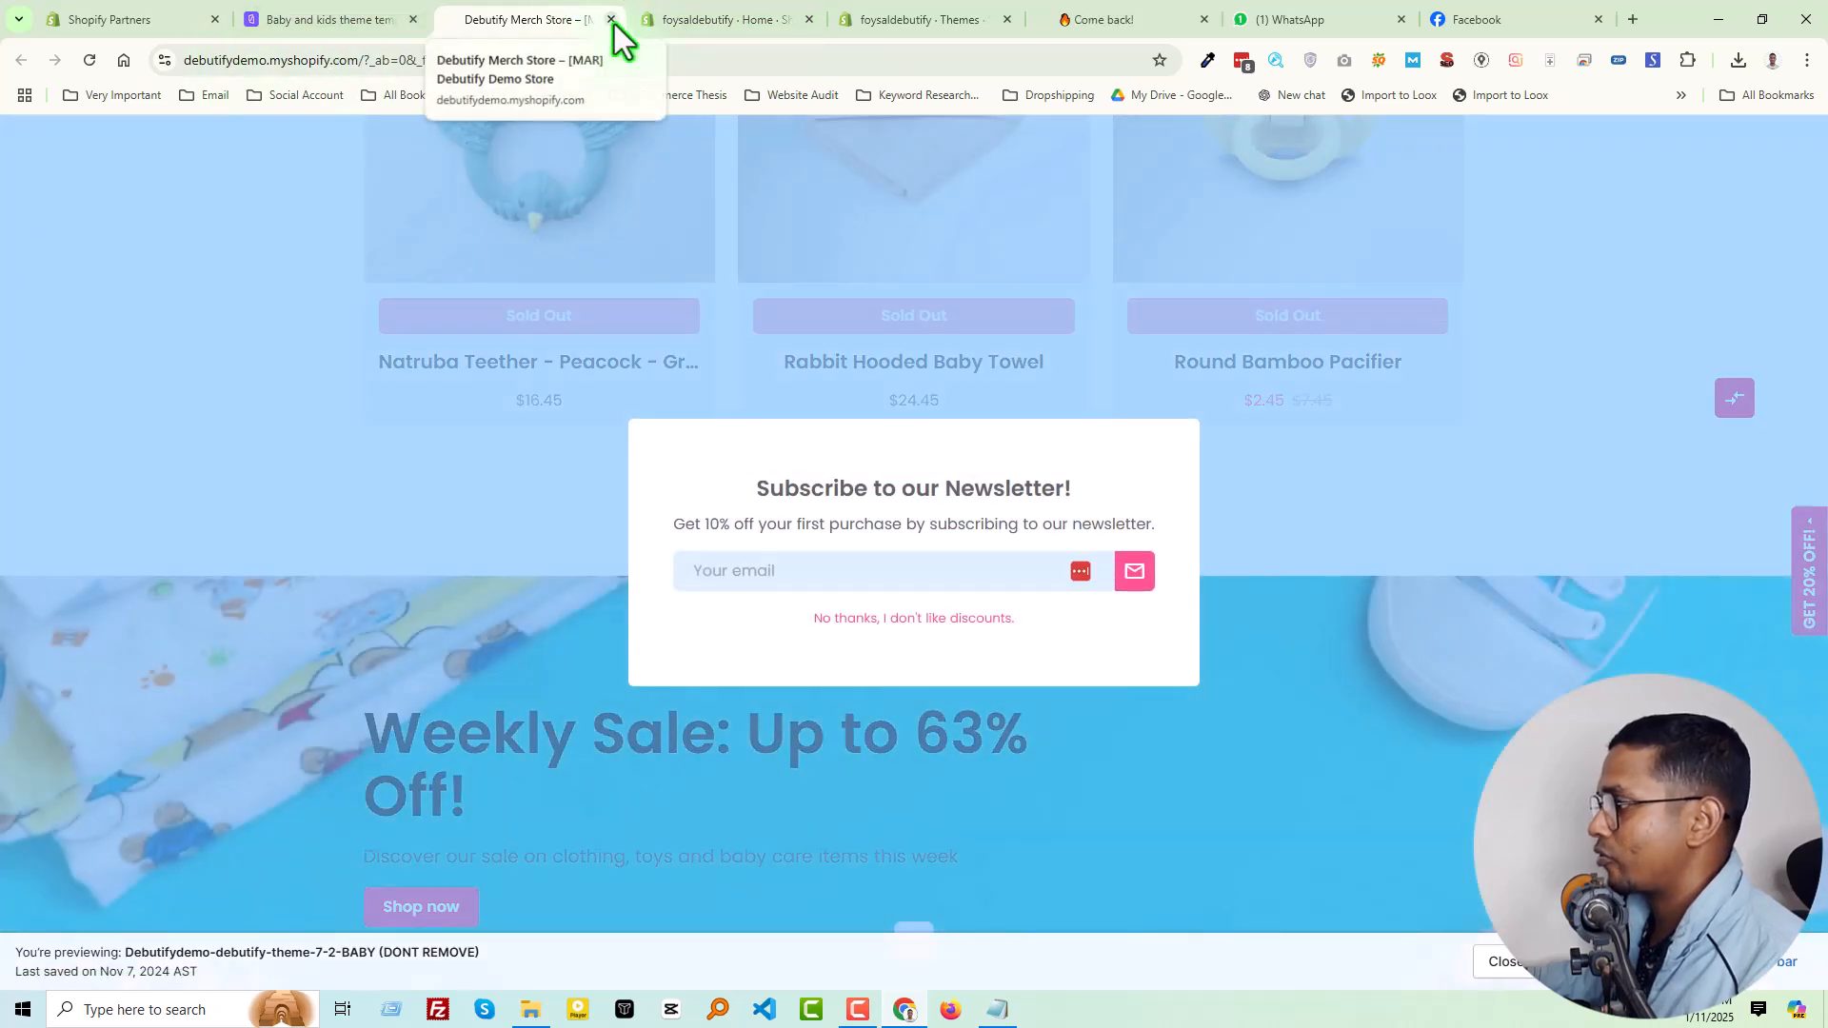
pyautogui.click(324, 19)
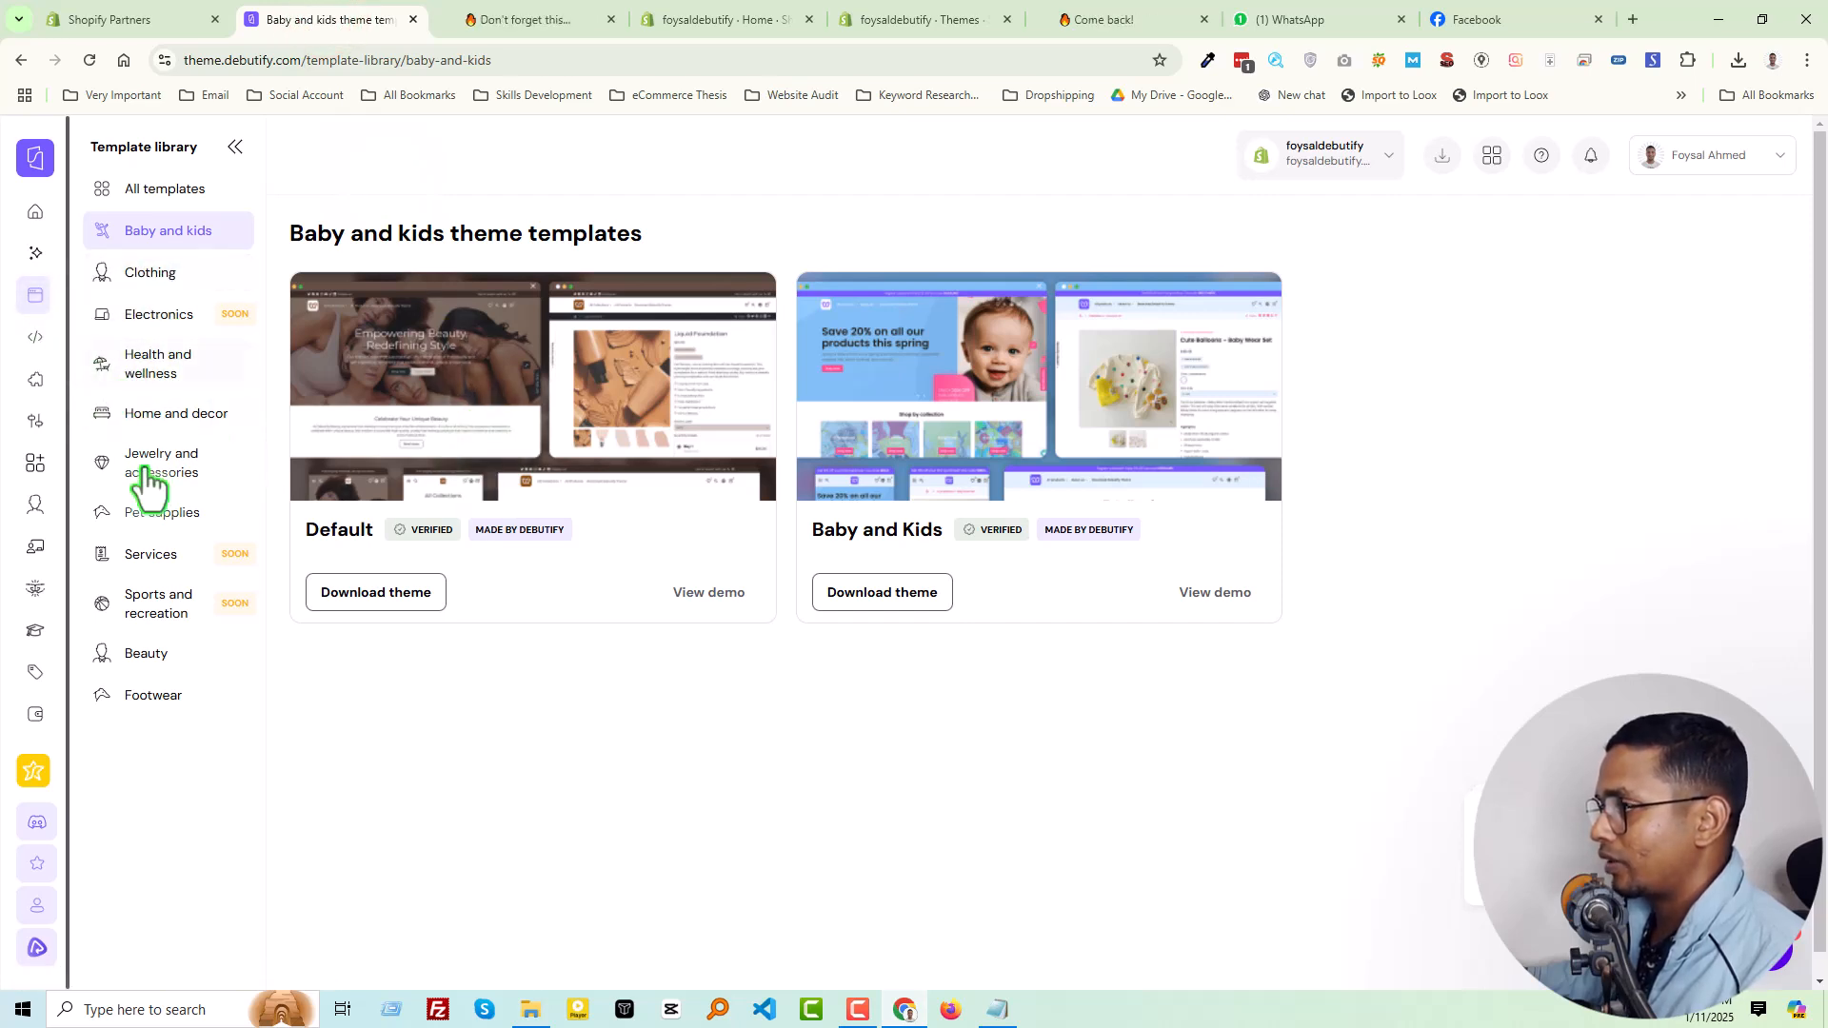
# Review the access tokens page of the custom apps guide and open the list of all widgets
pyautogui.click(37, 338)
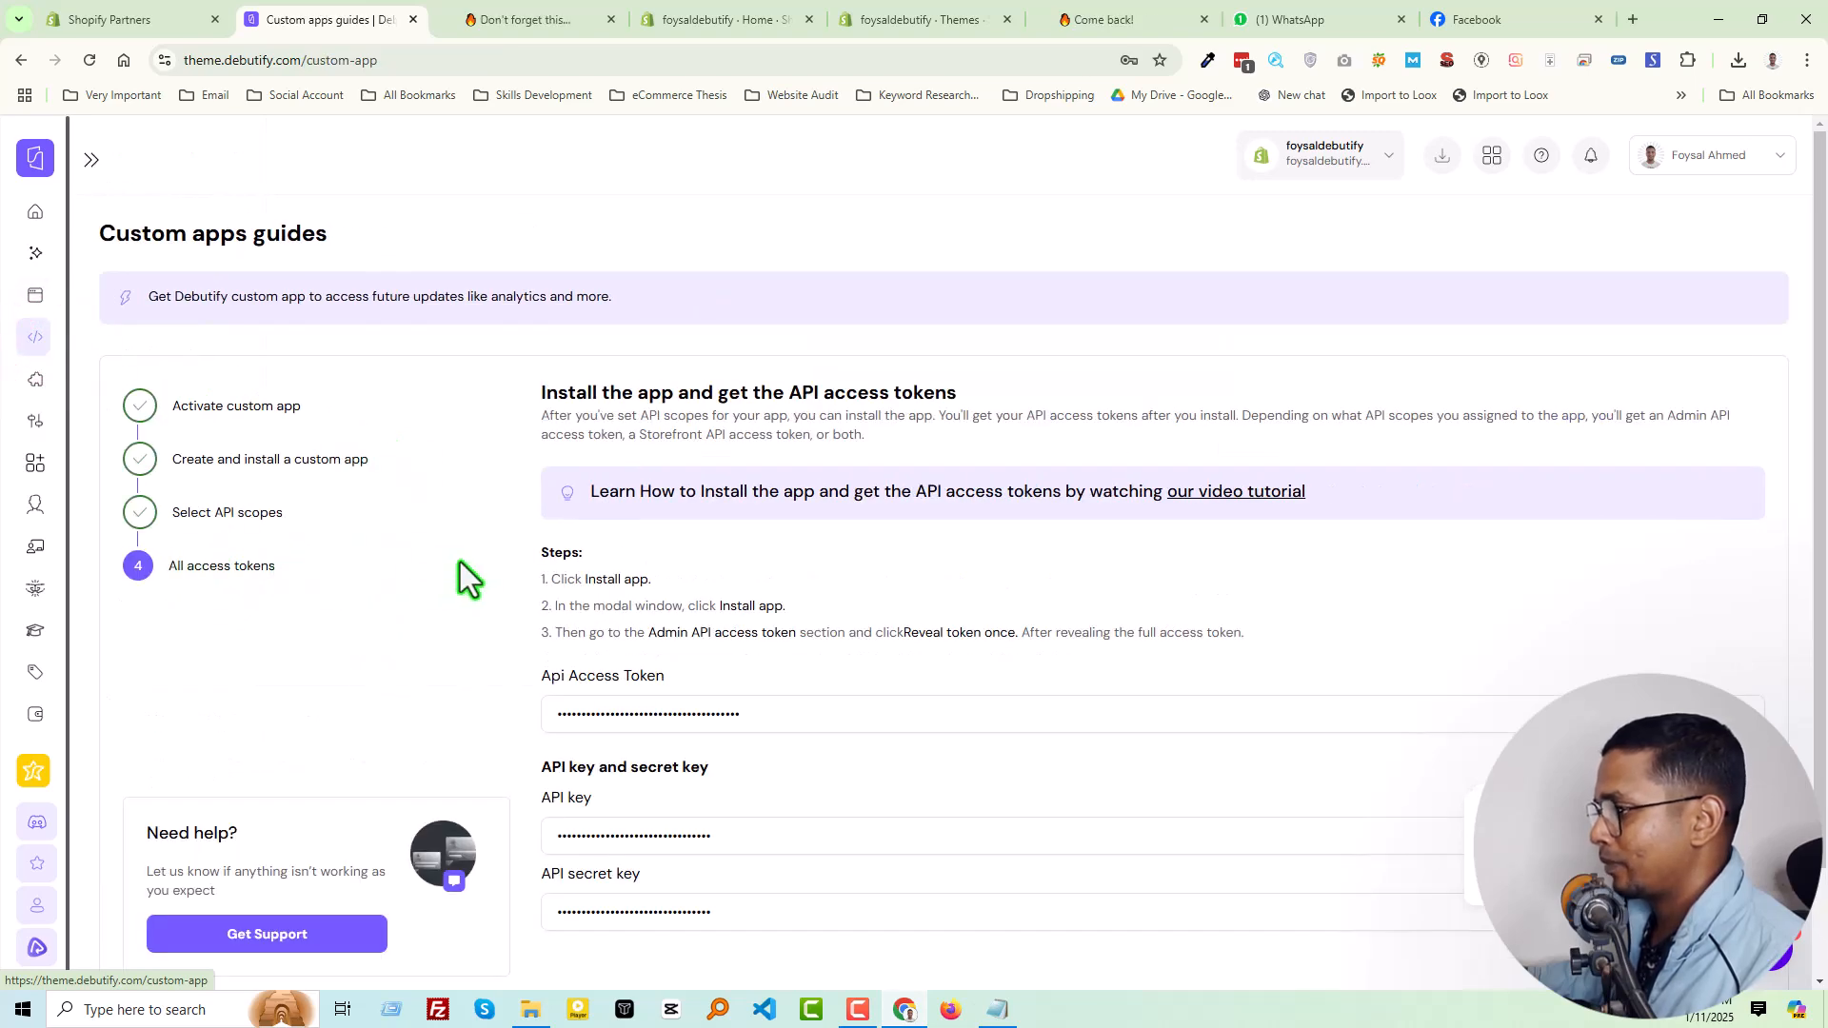
pyautogui.scroll(-1, 460, 562)
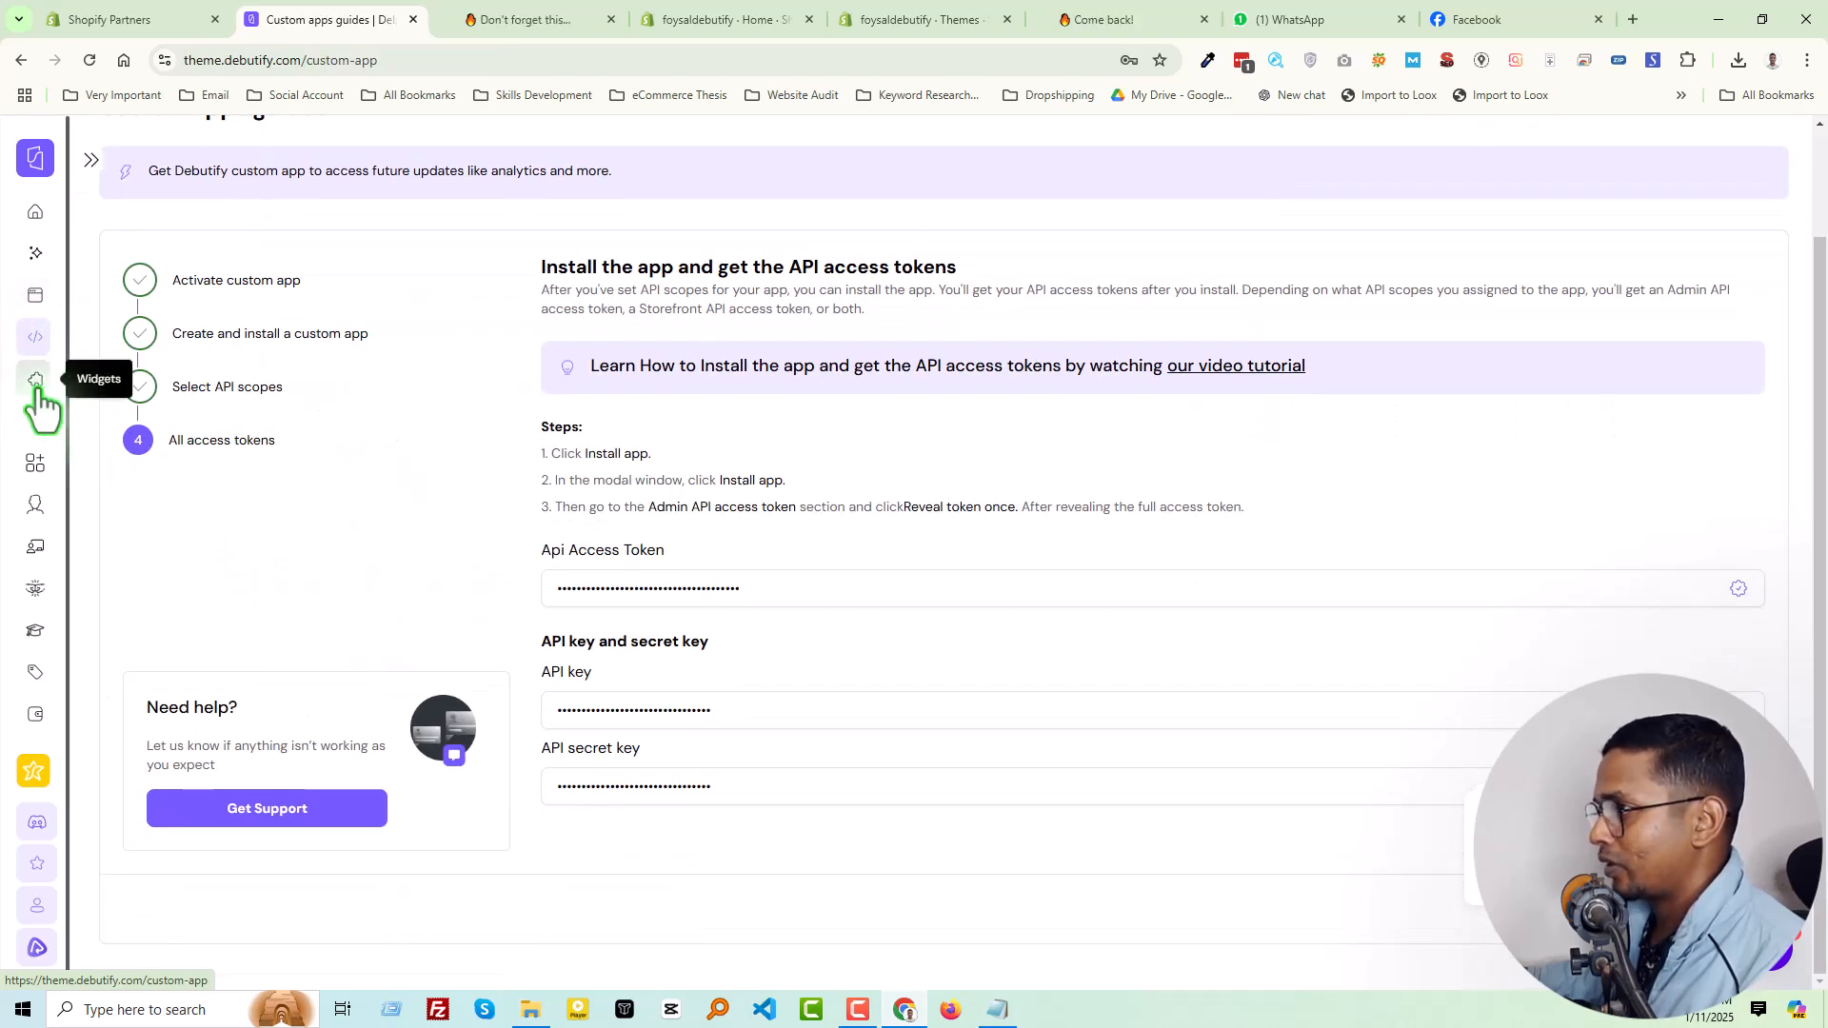
pyautogui.click(37, 385)
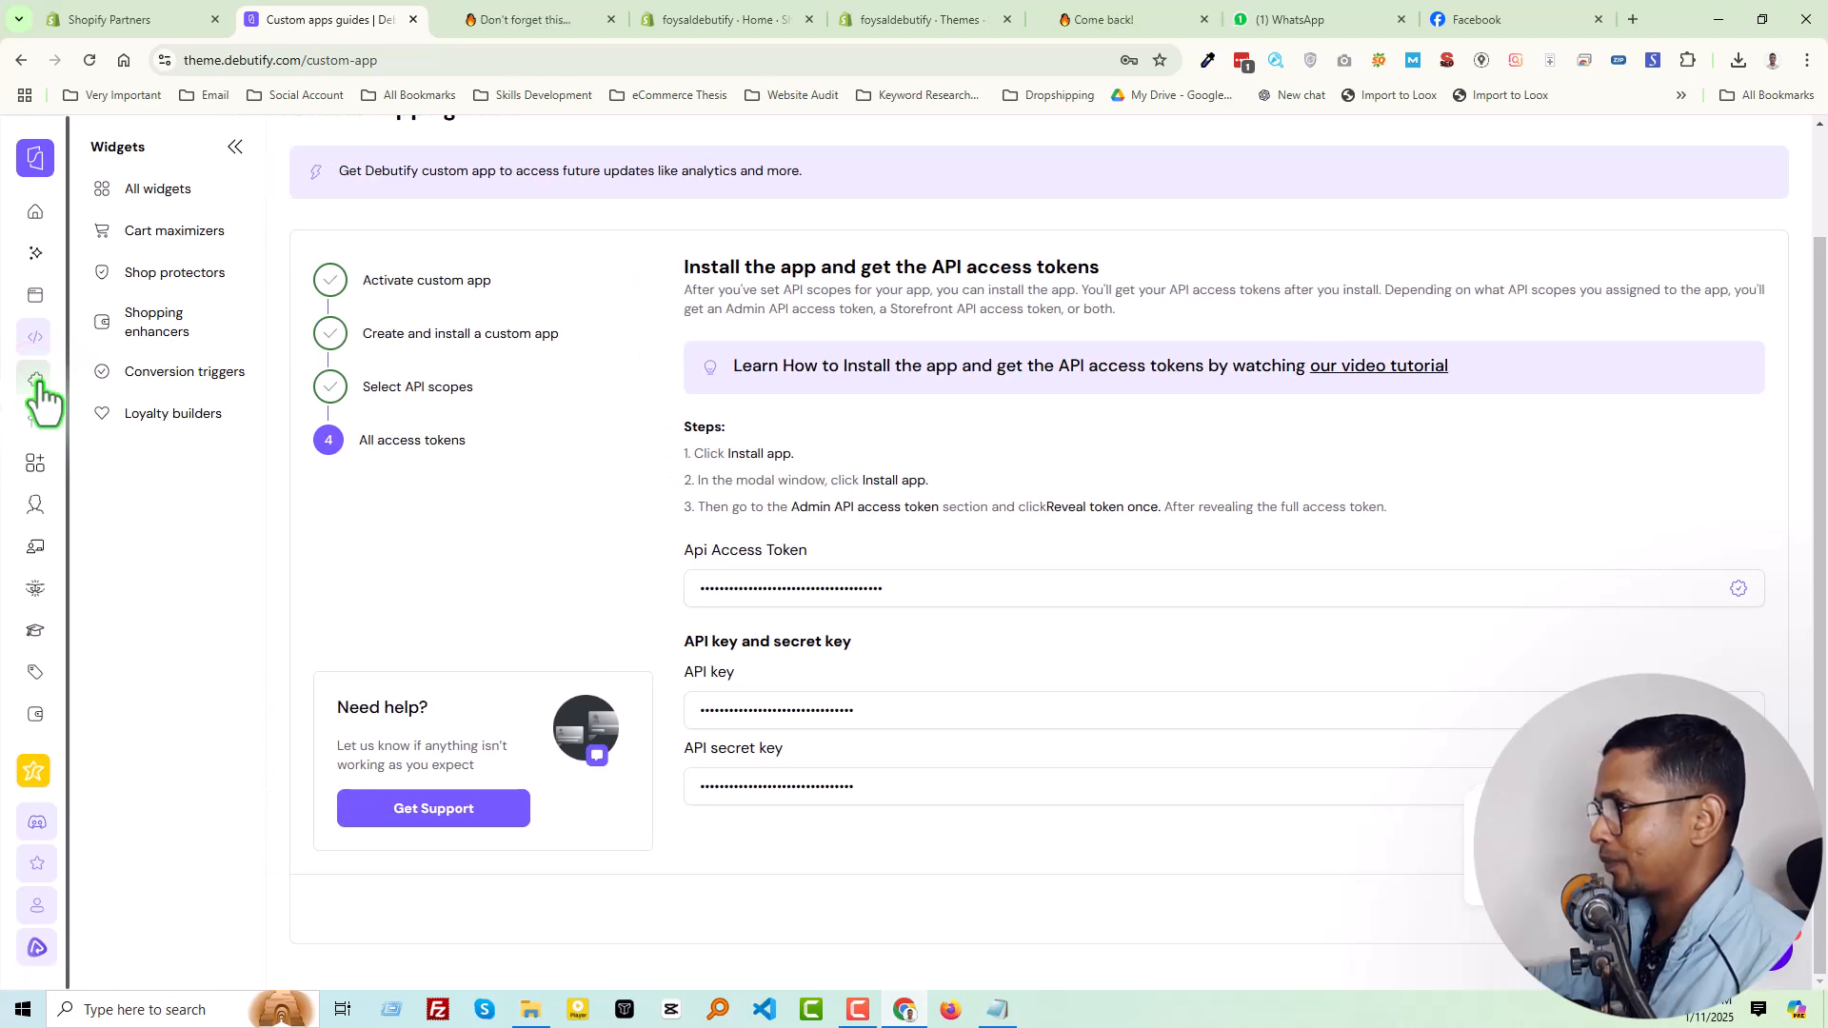
pyautogui.click(181, 194)
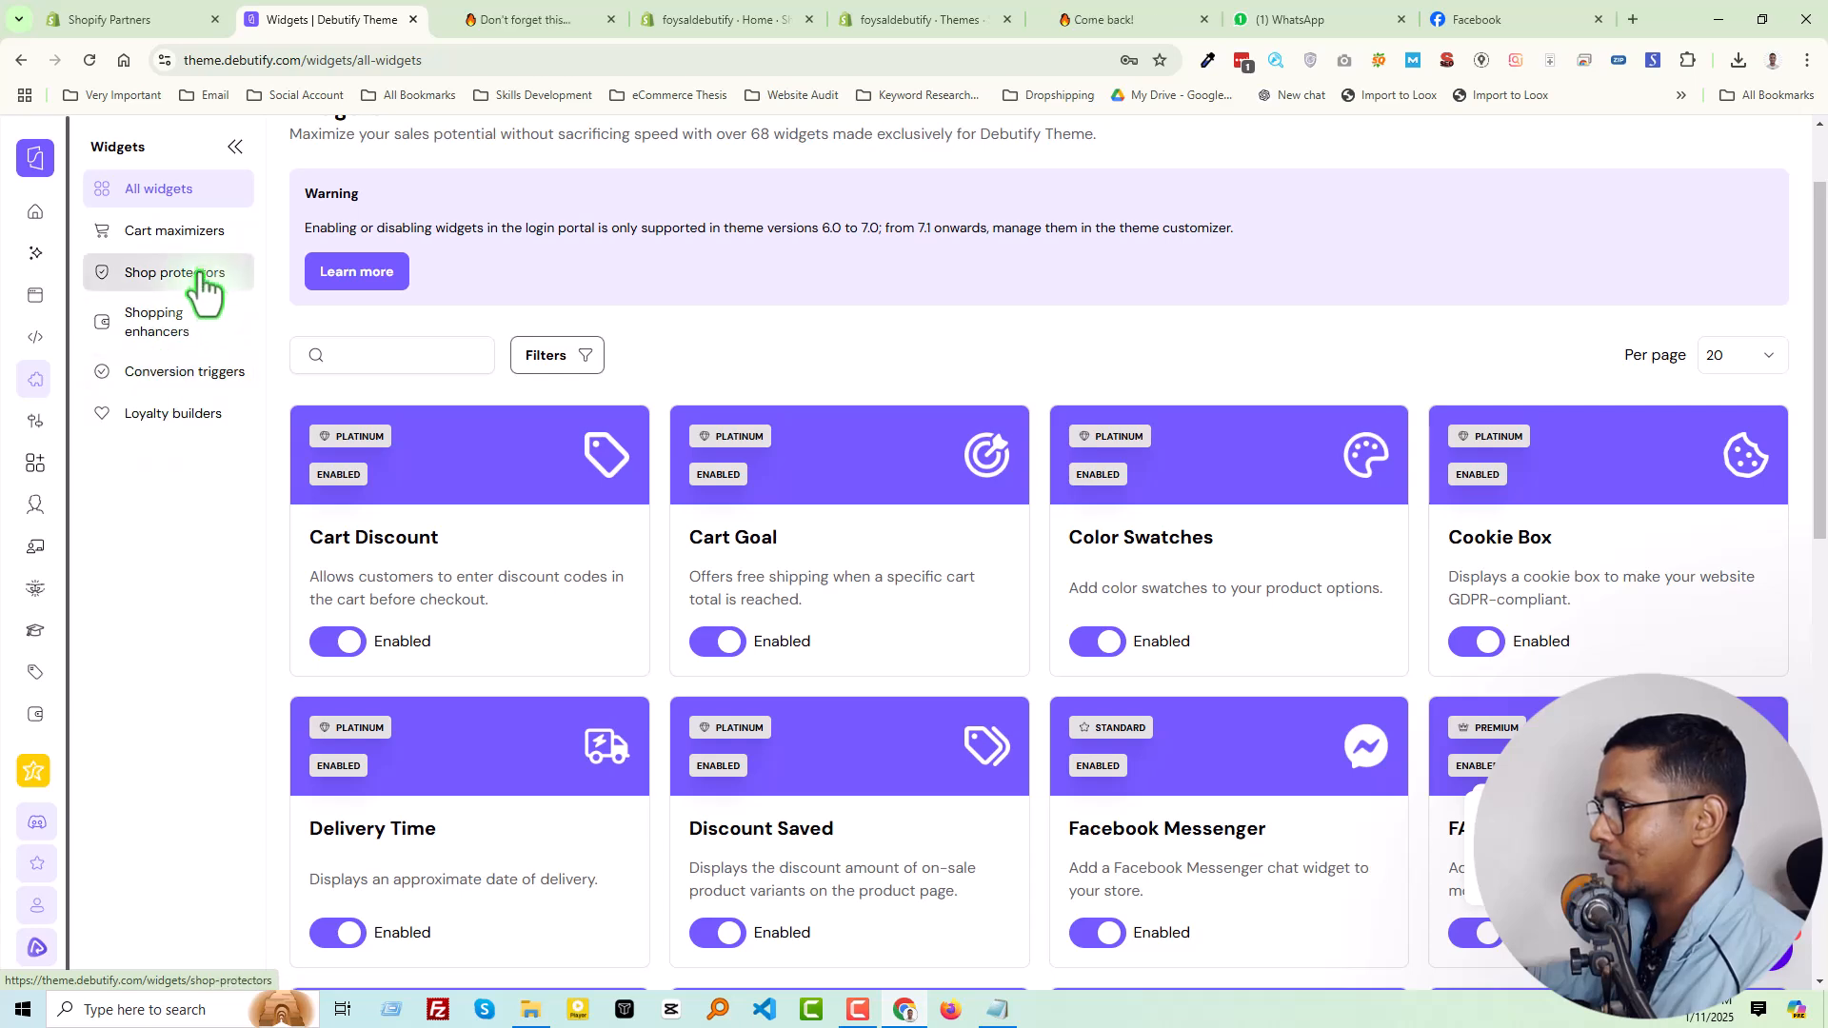
# Show the Theme settings options in Debutify
pyautogui.click(36, 423)
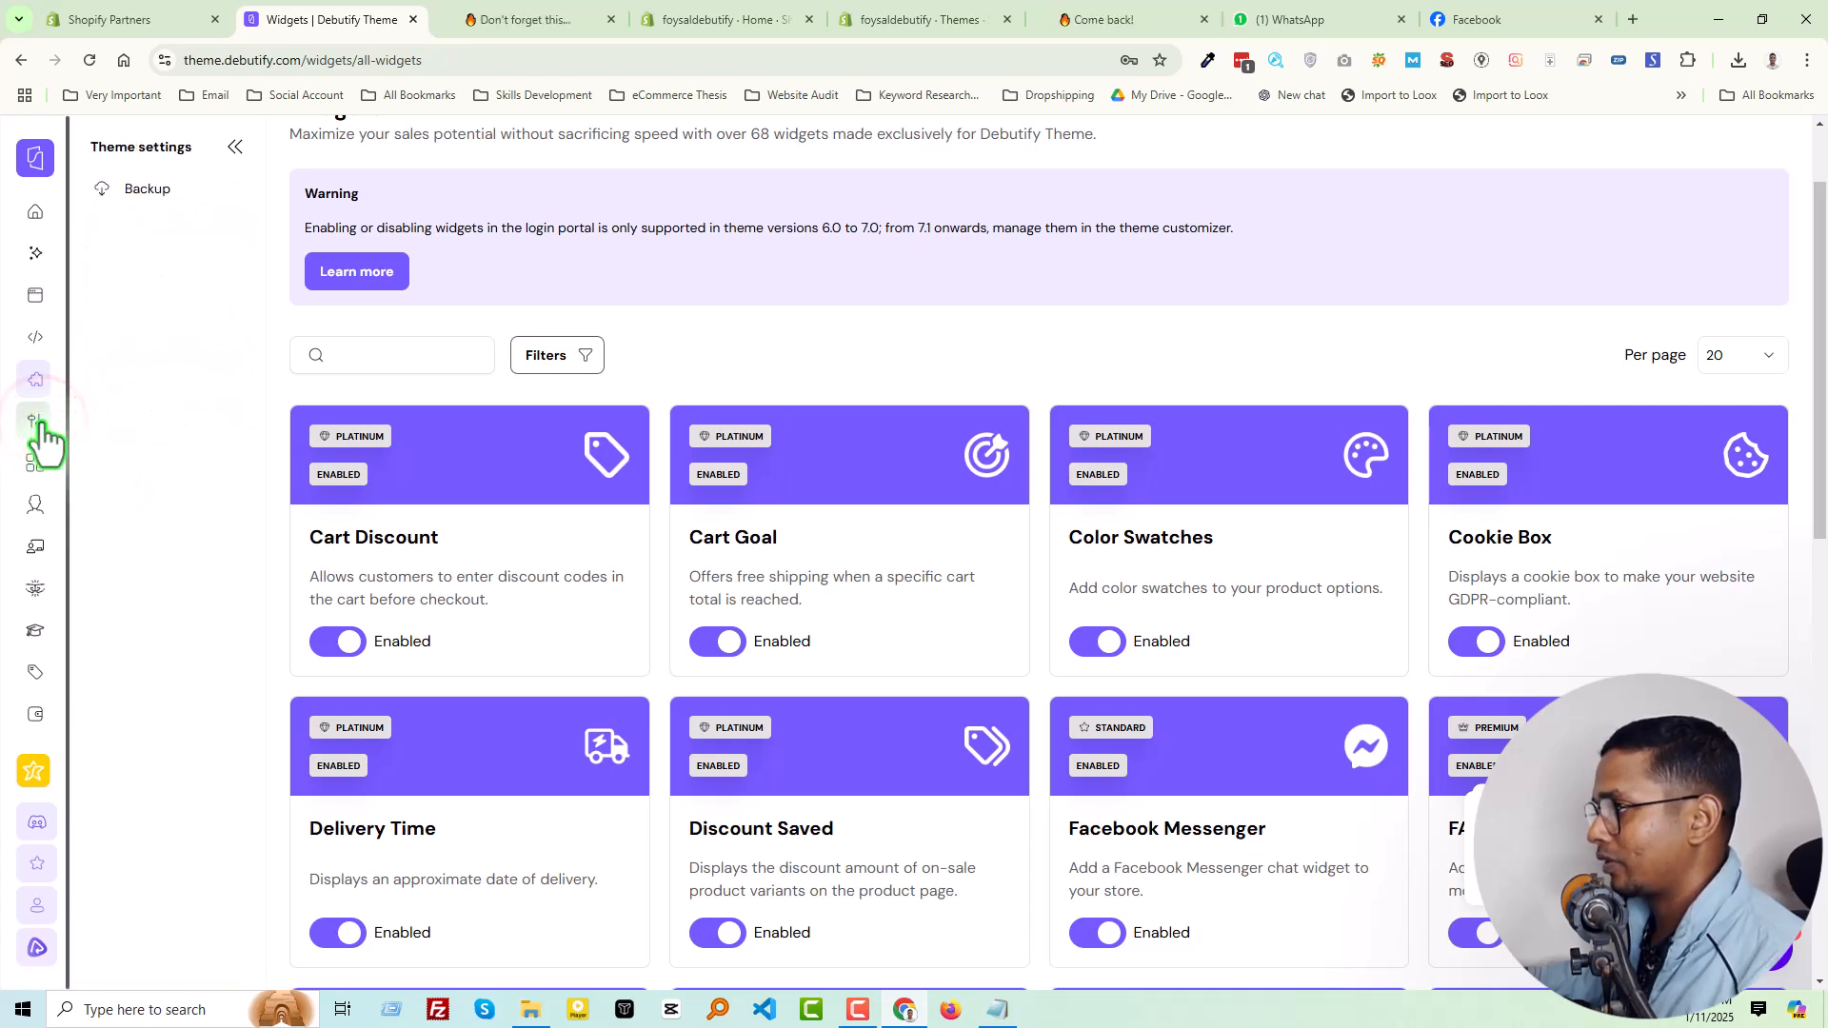
pyautogui.click(41, 419)
pyautogui.click(41, 420)
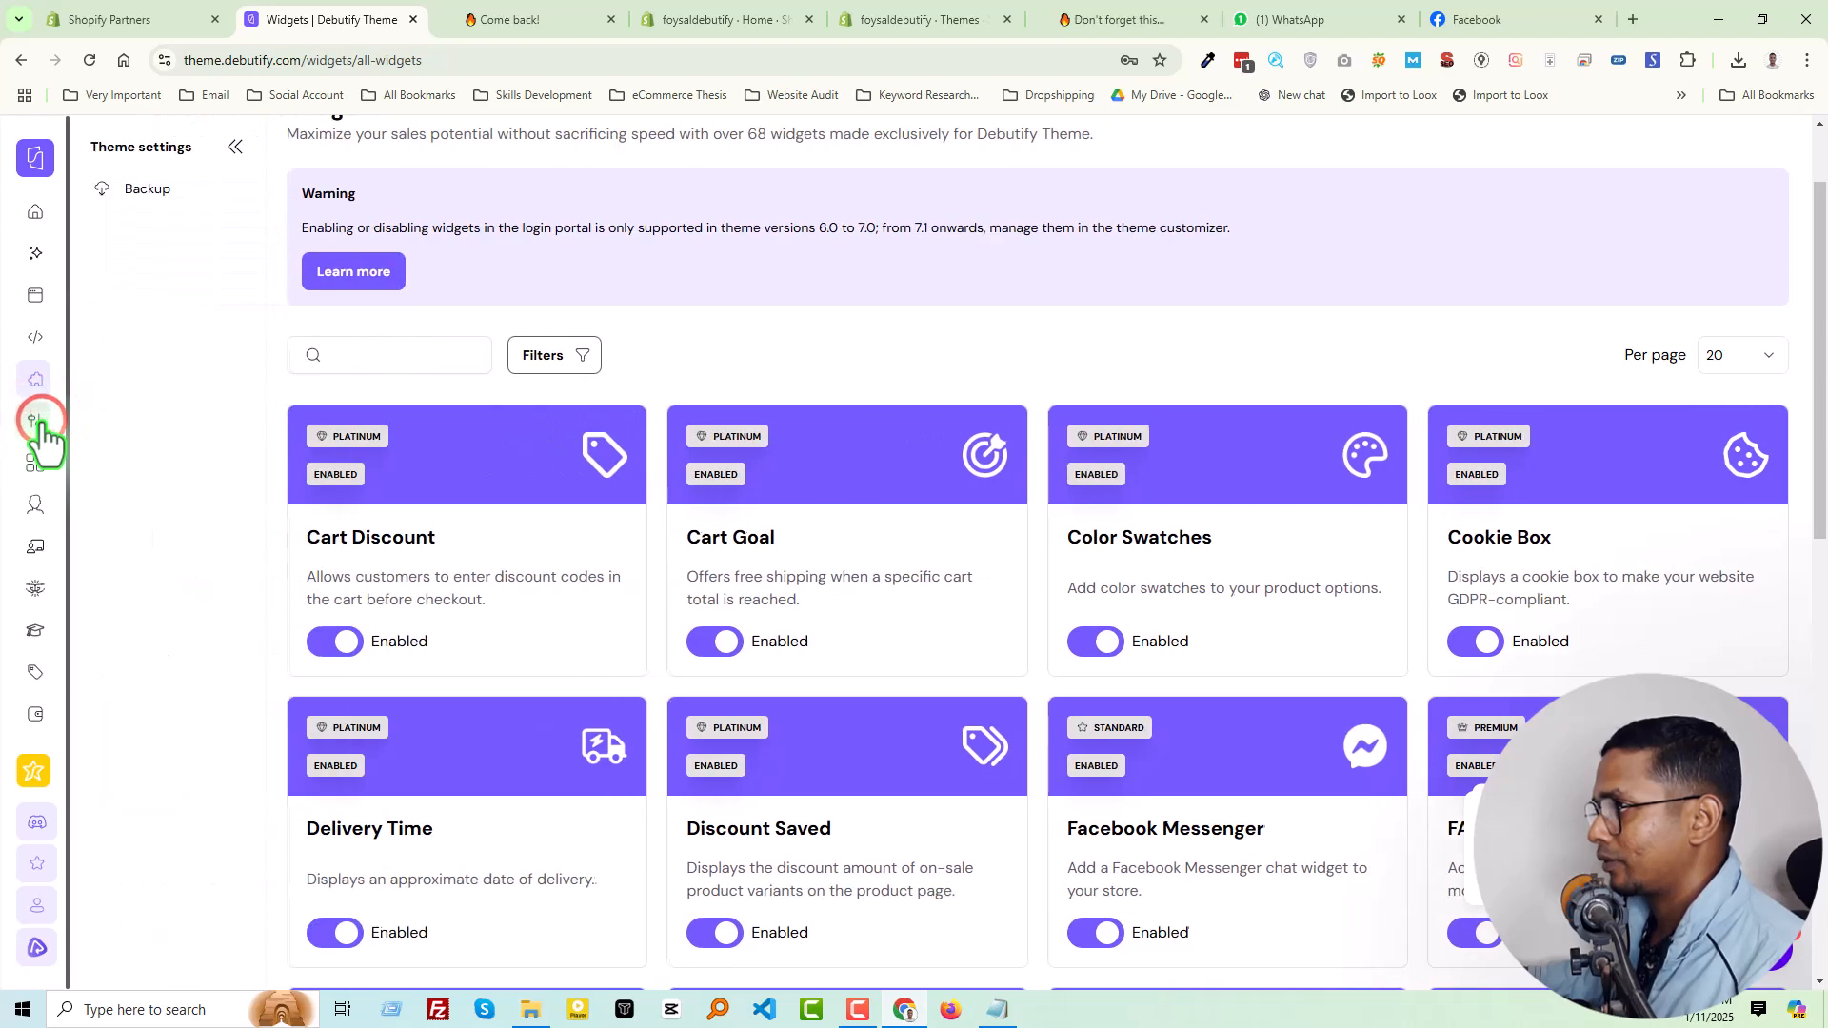
# Look through Debutify's remaining sections, from the theme settings Backup page through Partners, Customers and Mentoring to the two sections after it
pyautogui.click(160, 195)
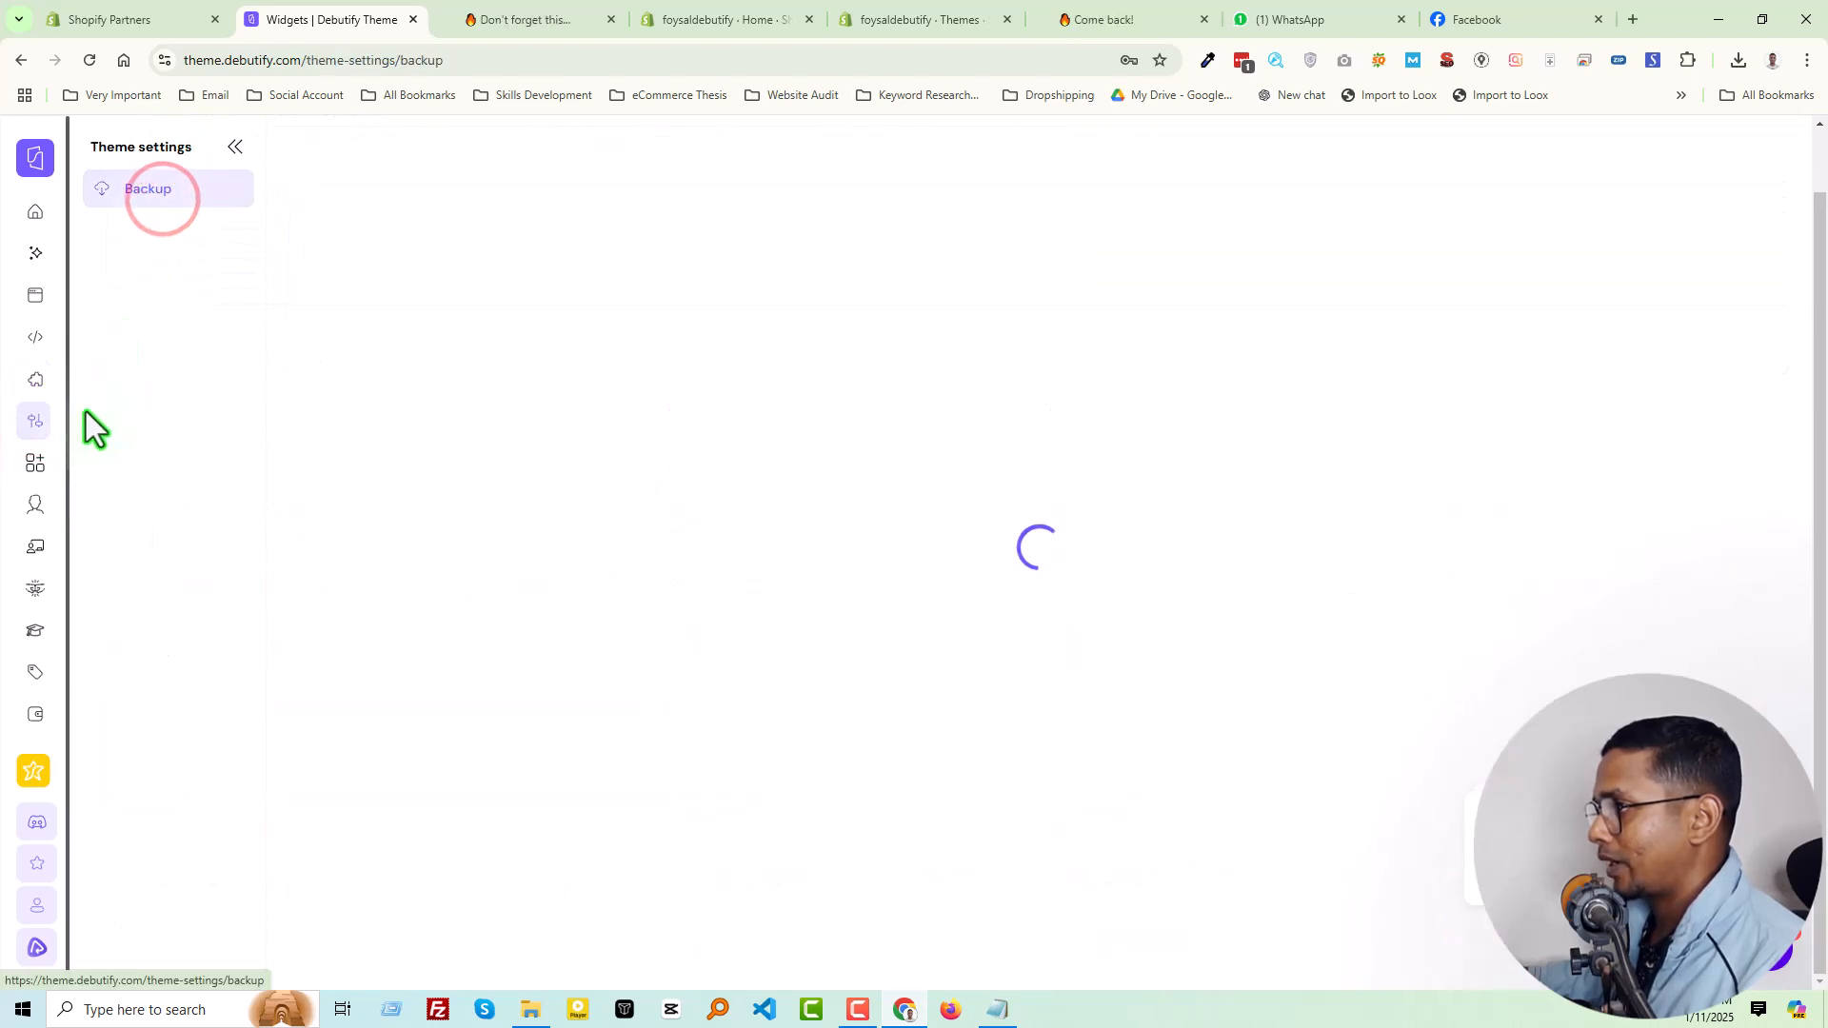
pyautogui.click(38, 475)
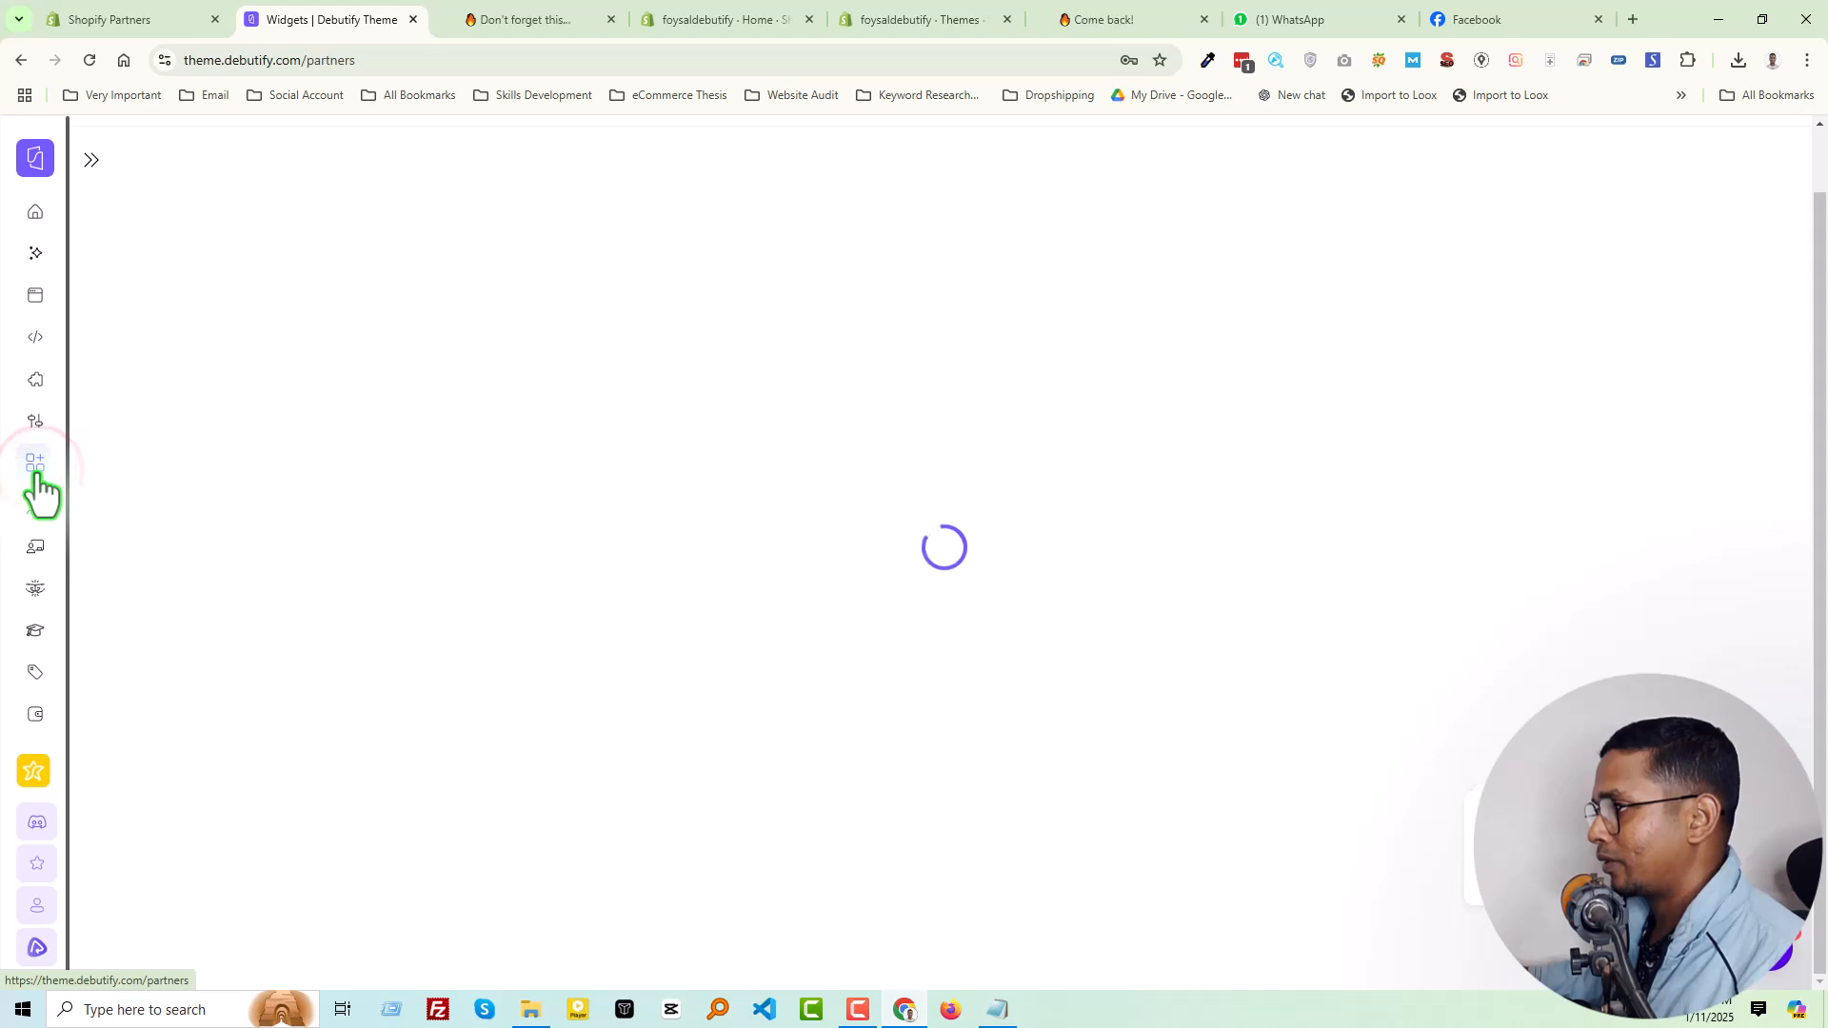
pyautogui.click(34, 503)
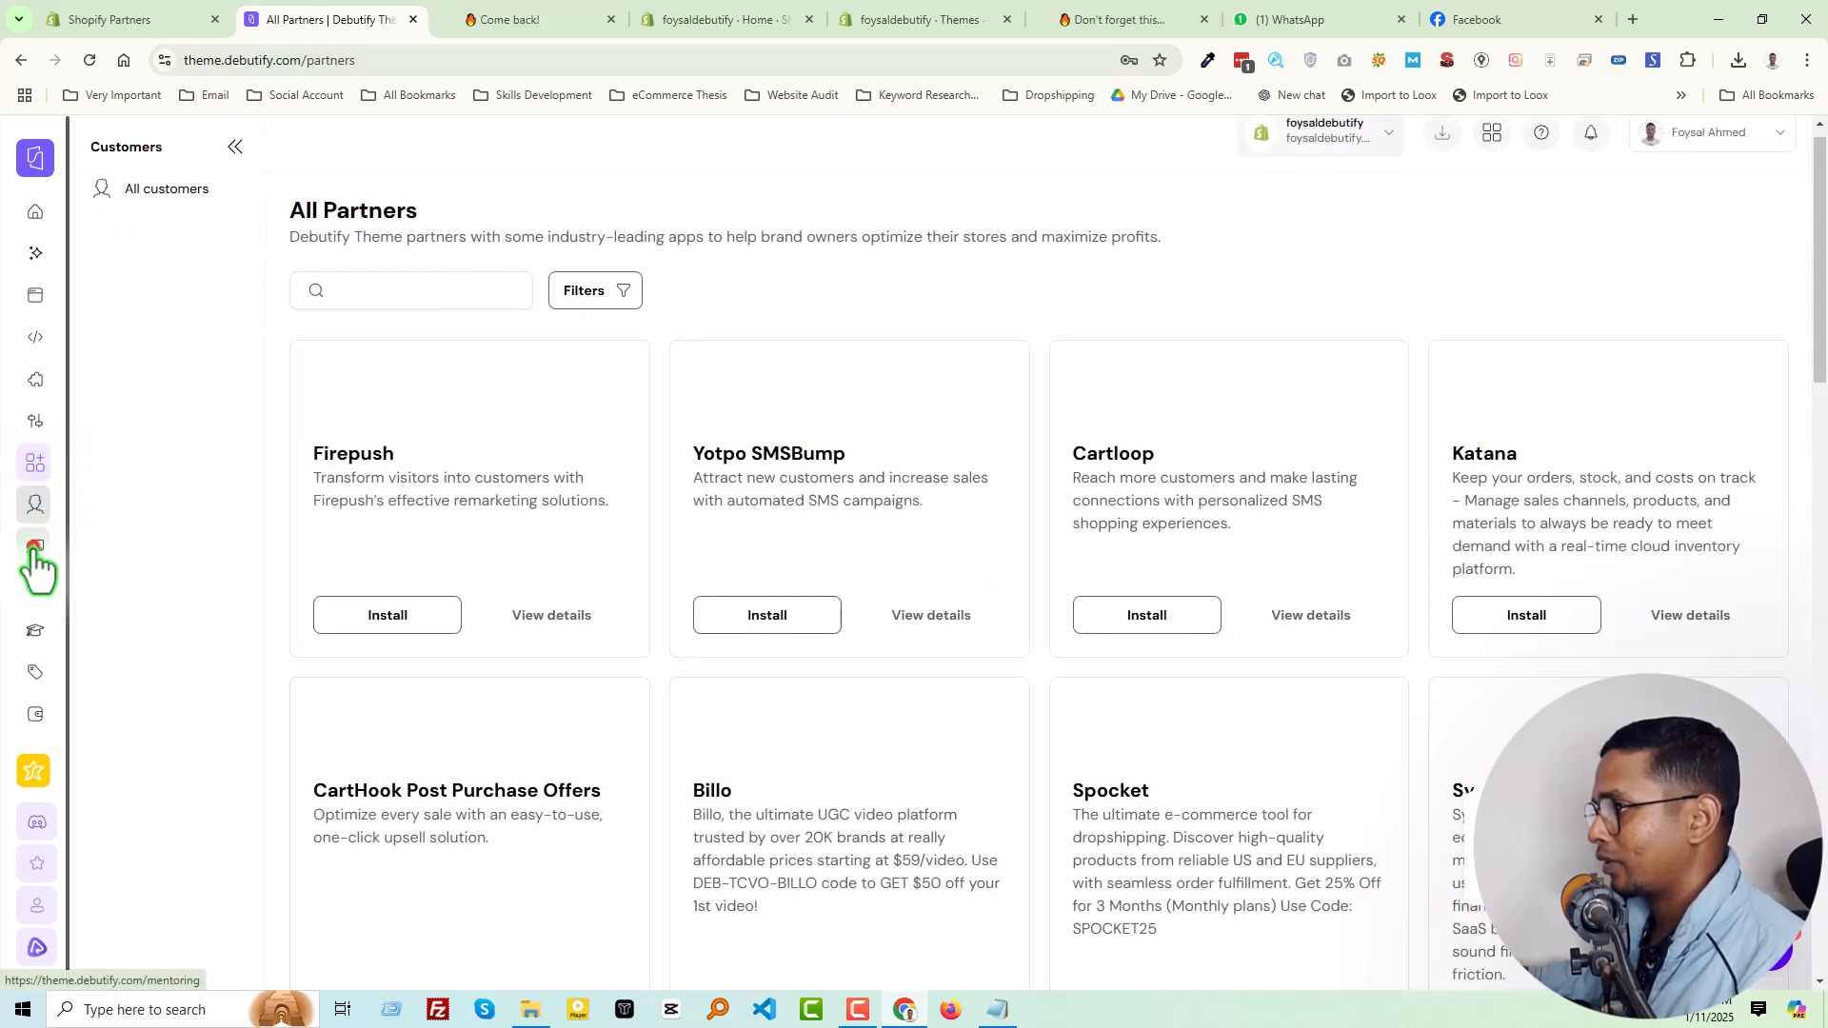
pyautogui.click(34, 547)
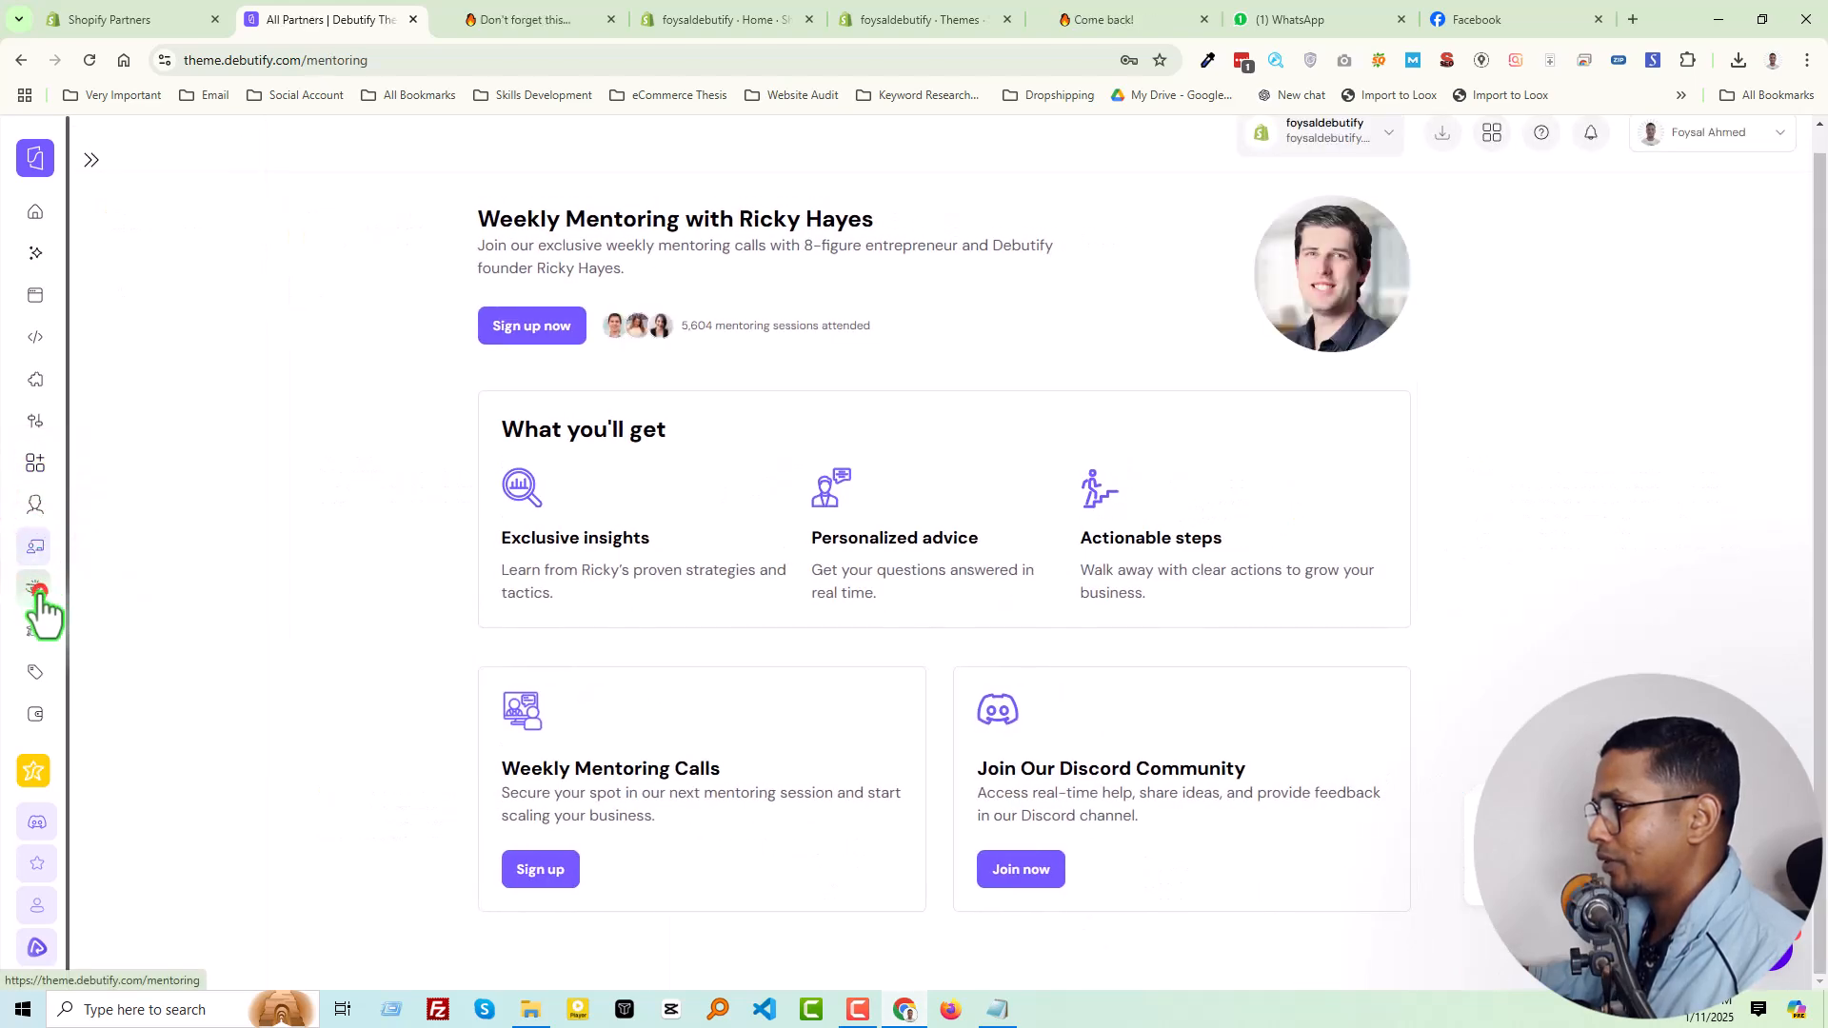
pyautogui.click(38, 588)
pyautogui.click(35, 630)
# Return to the Debutify dashboard's home page and check the options in the account menu
pyautogui.click(36, 211)
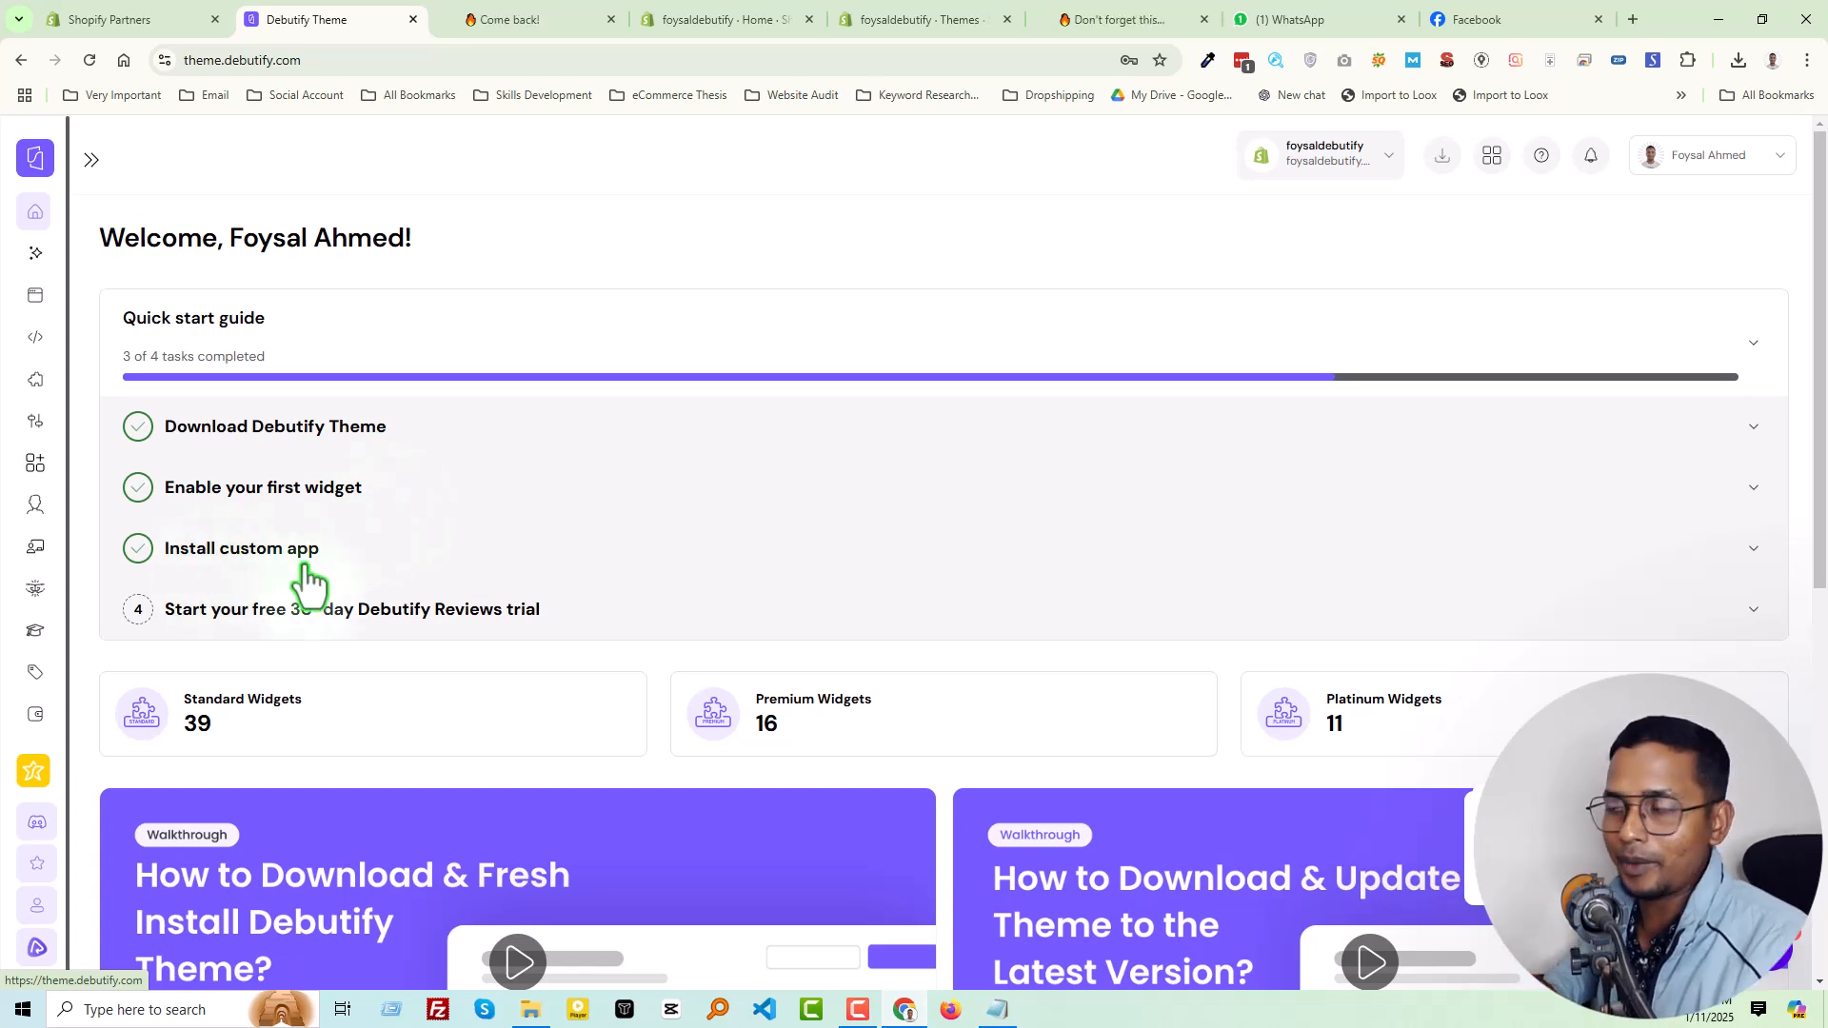
pyautogui.click(1710, 170)
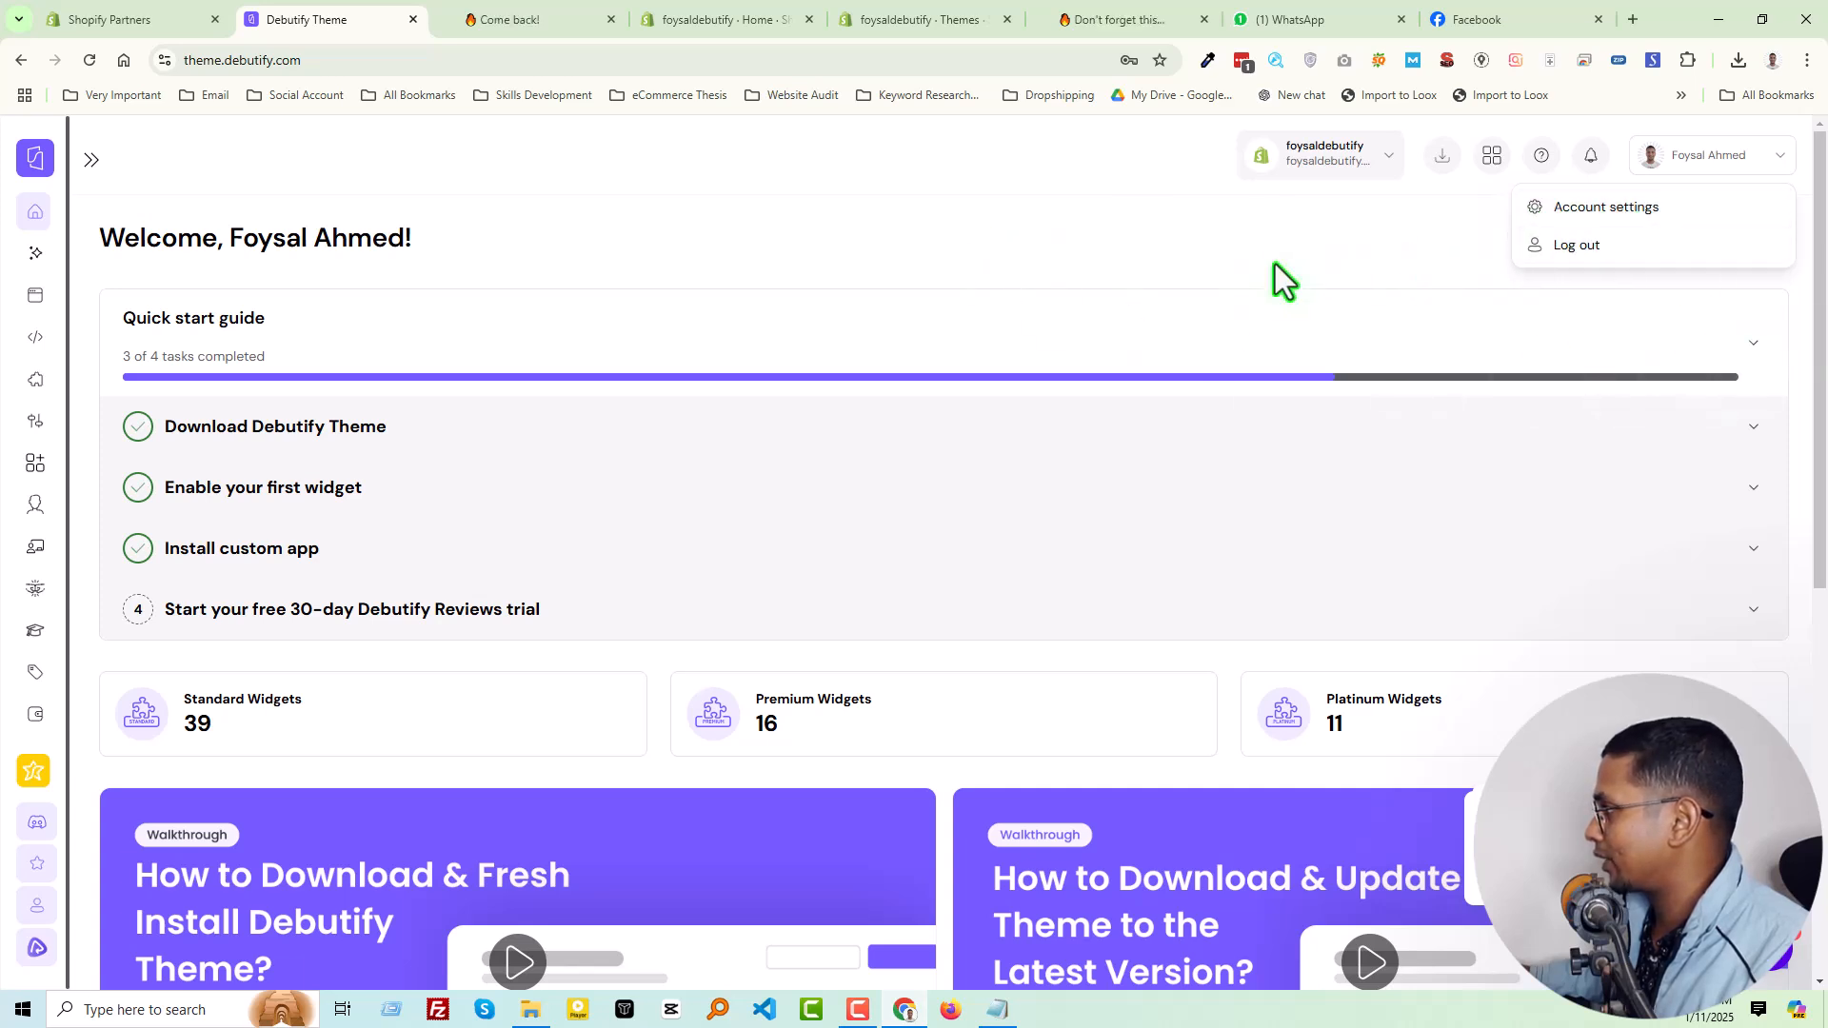
pyautogui.click(1097, 275)
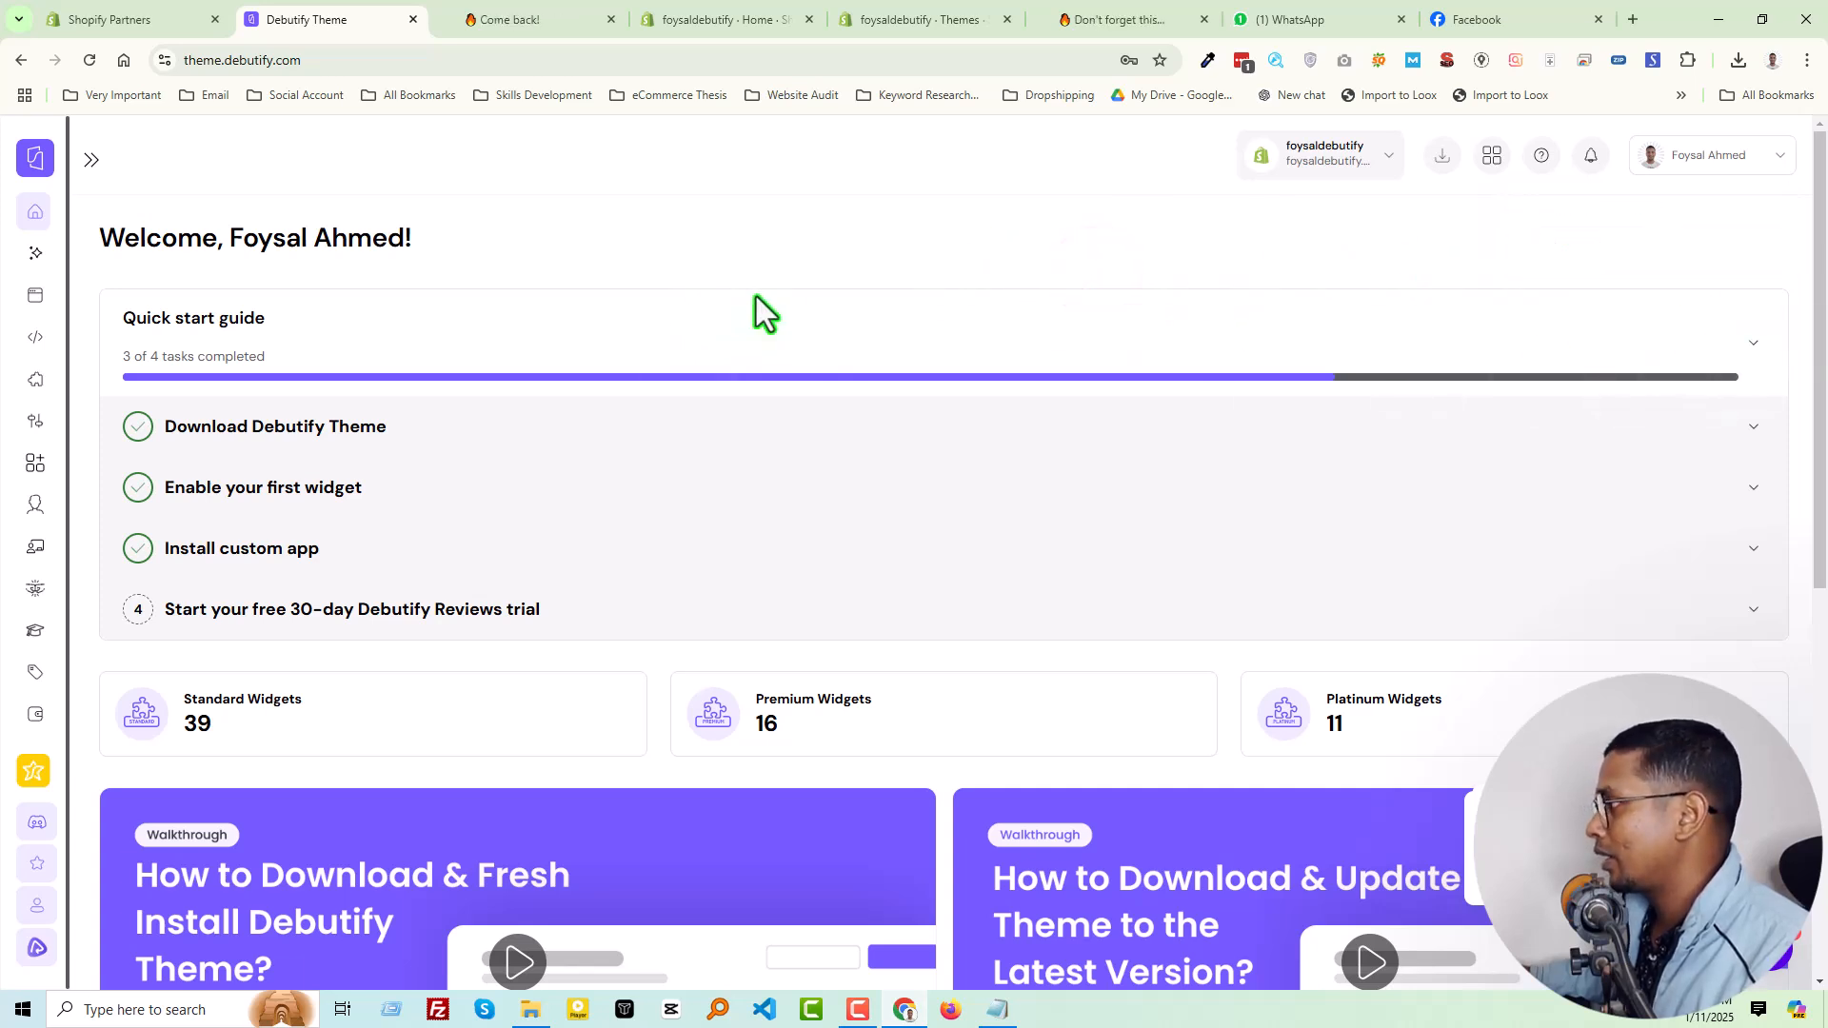